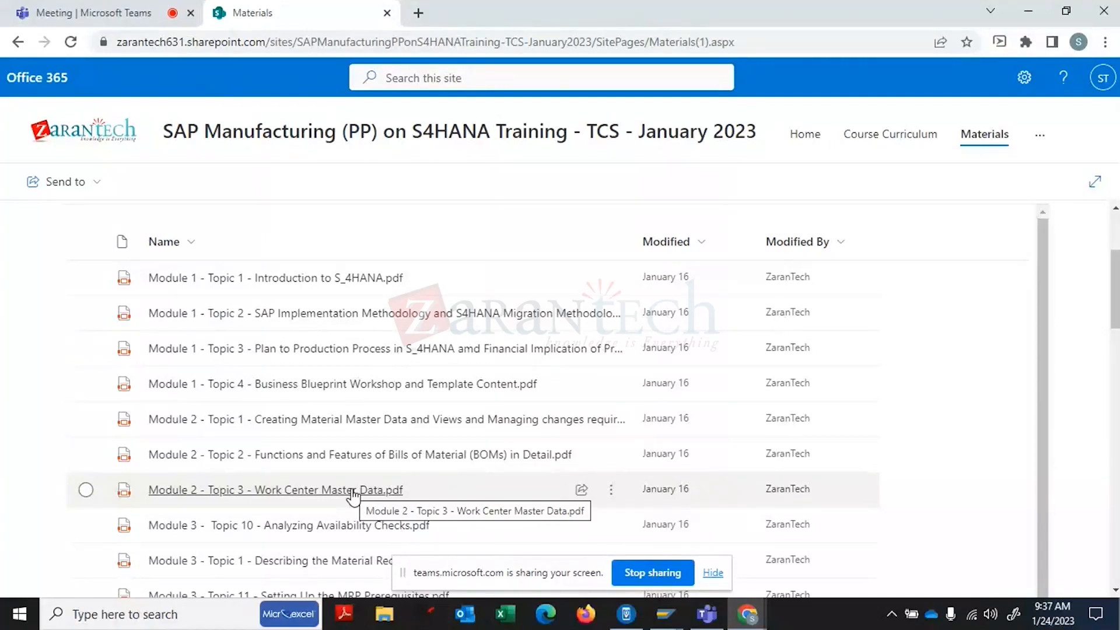
- Open the 'Apply Lead-Time Scheduling and Material Master Updates' PDF from Materials > Labs
left_click(980, 137)
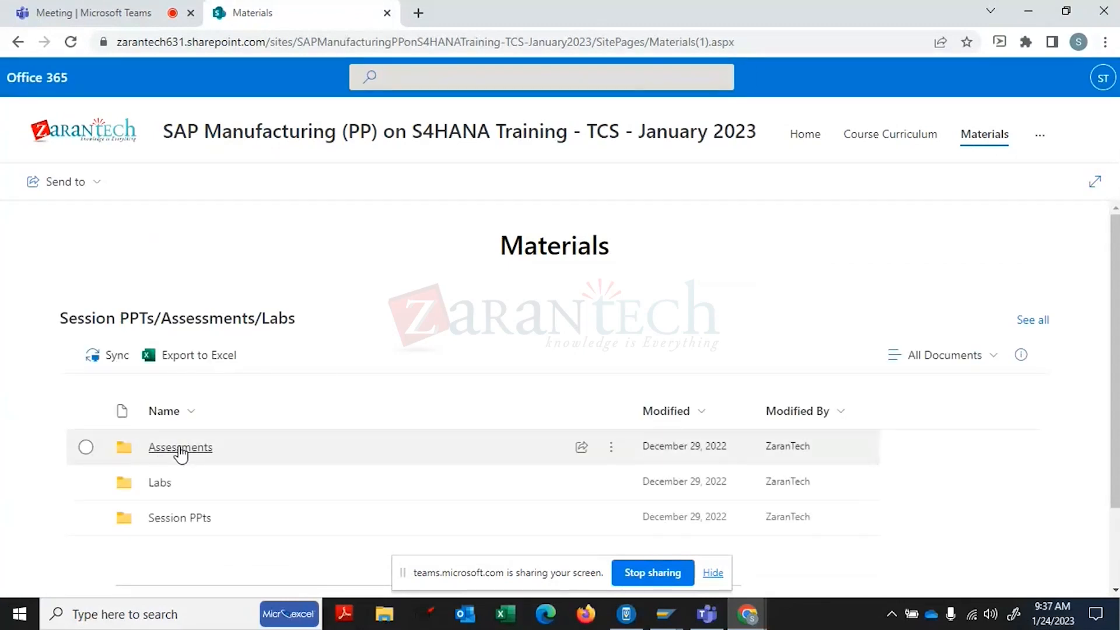
left_click(159, 485)
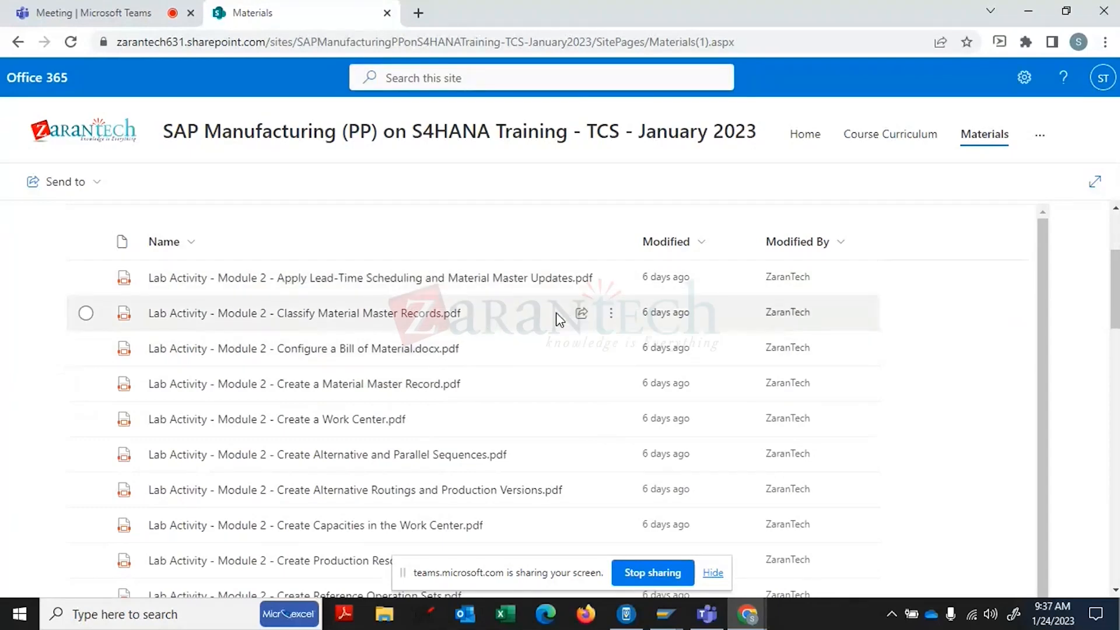
left_click(522, 278)
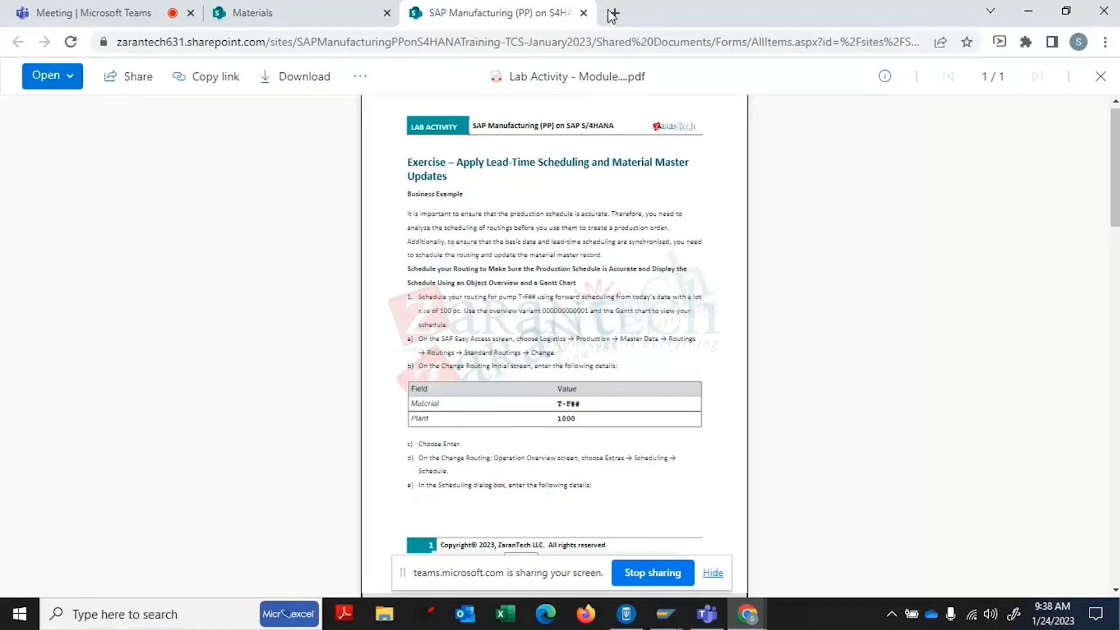
- Close the lead-time PDF, open and close the Classify Material Master Records PDF, then switch to SAP
left_click(584, 13)
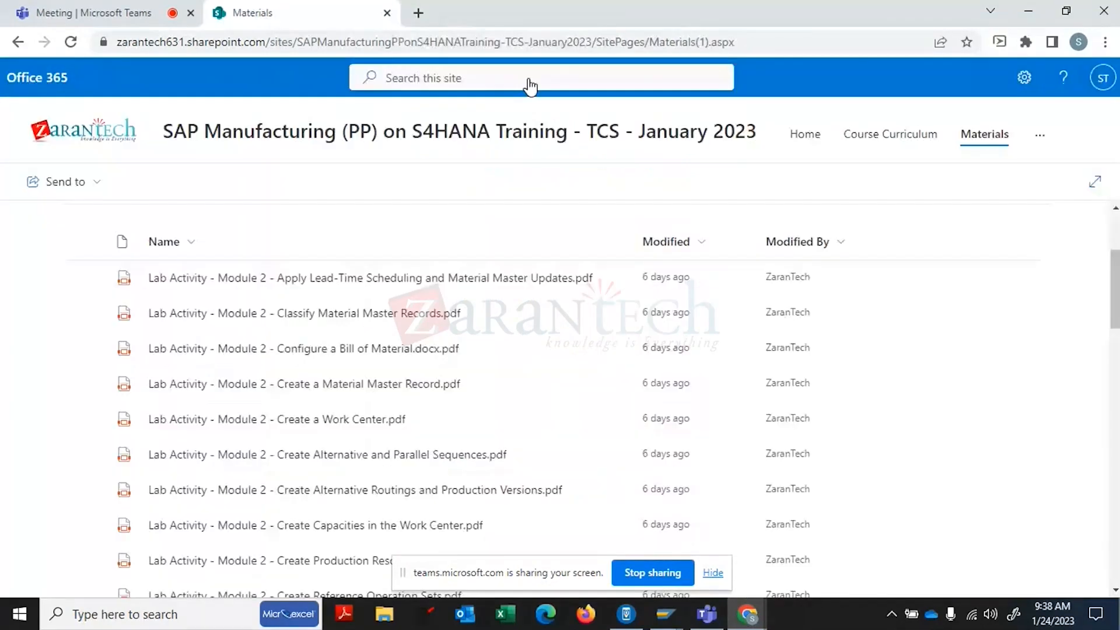
left_click(372, 315)
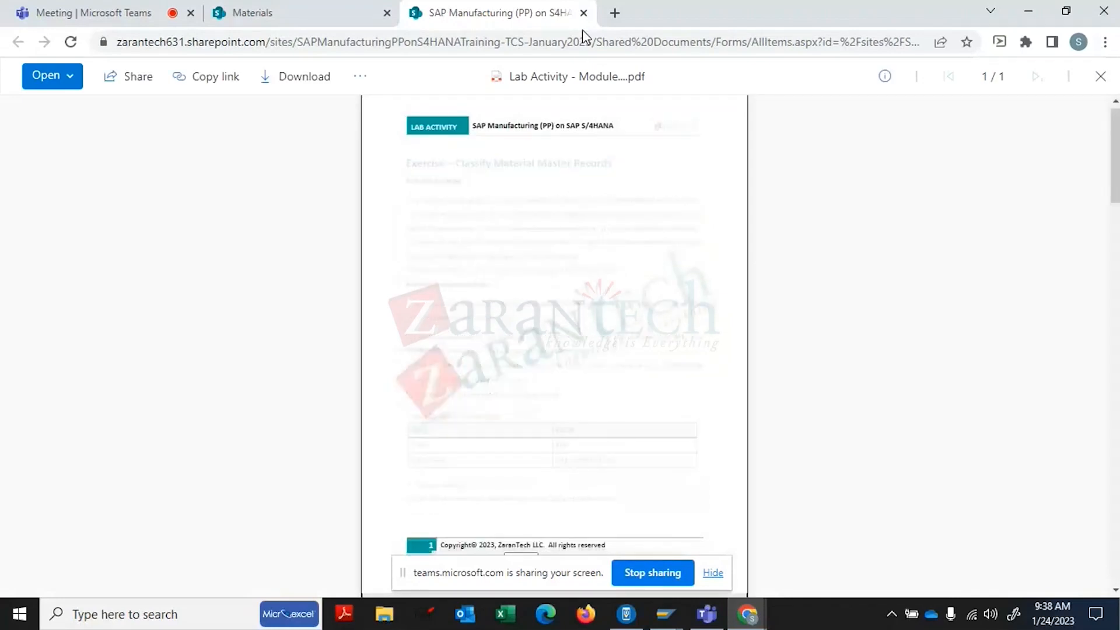
left_click(583, 13)
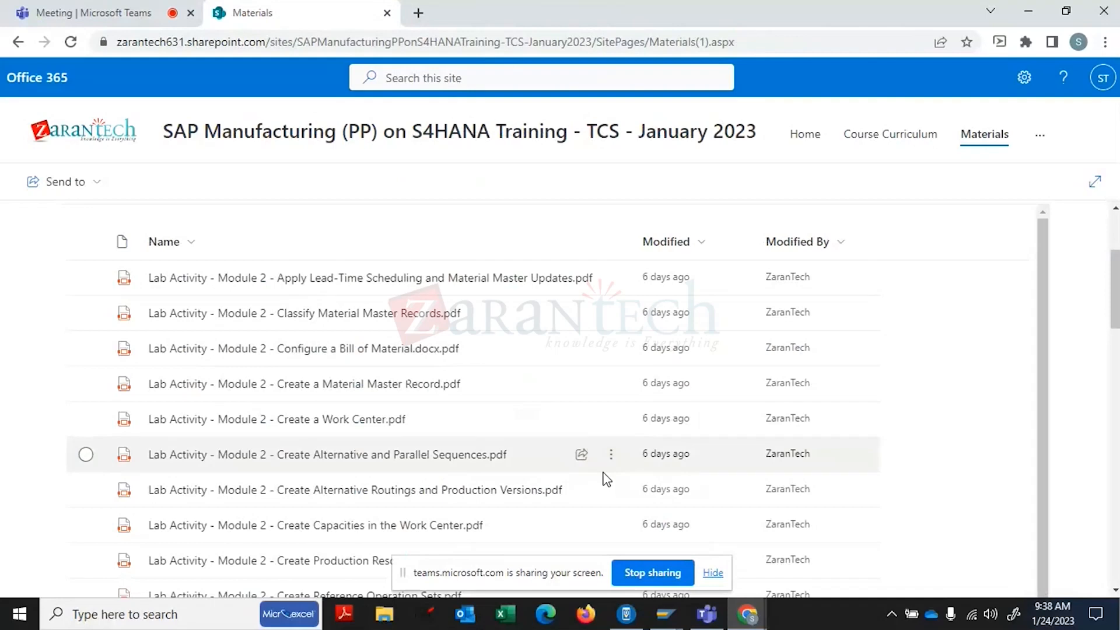
mouse_move(665, 617)
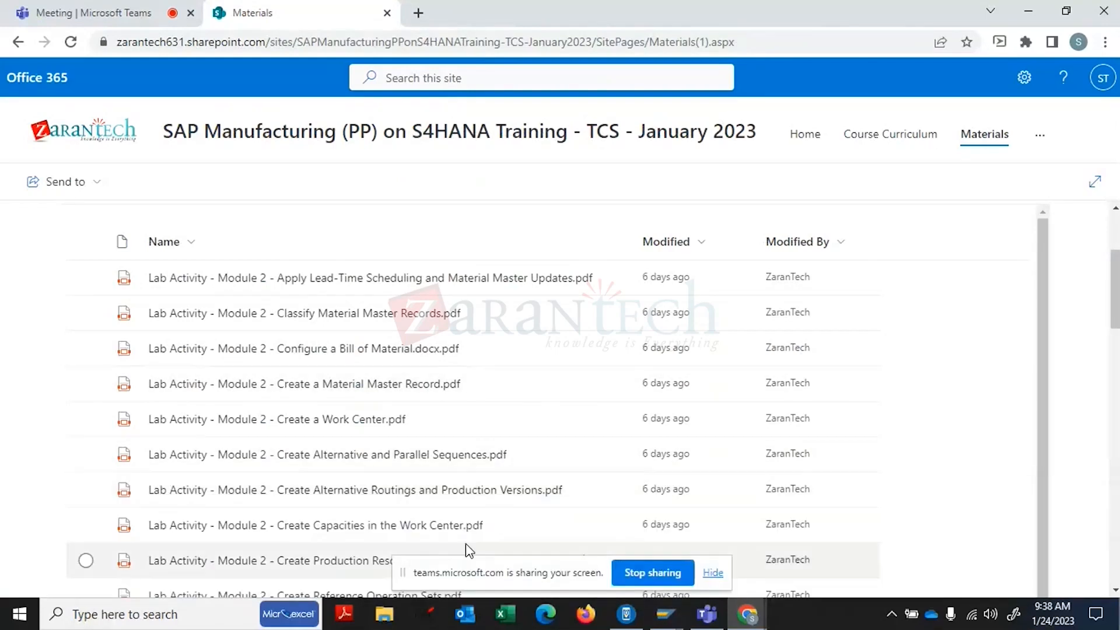
left_click(669, 617)
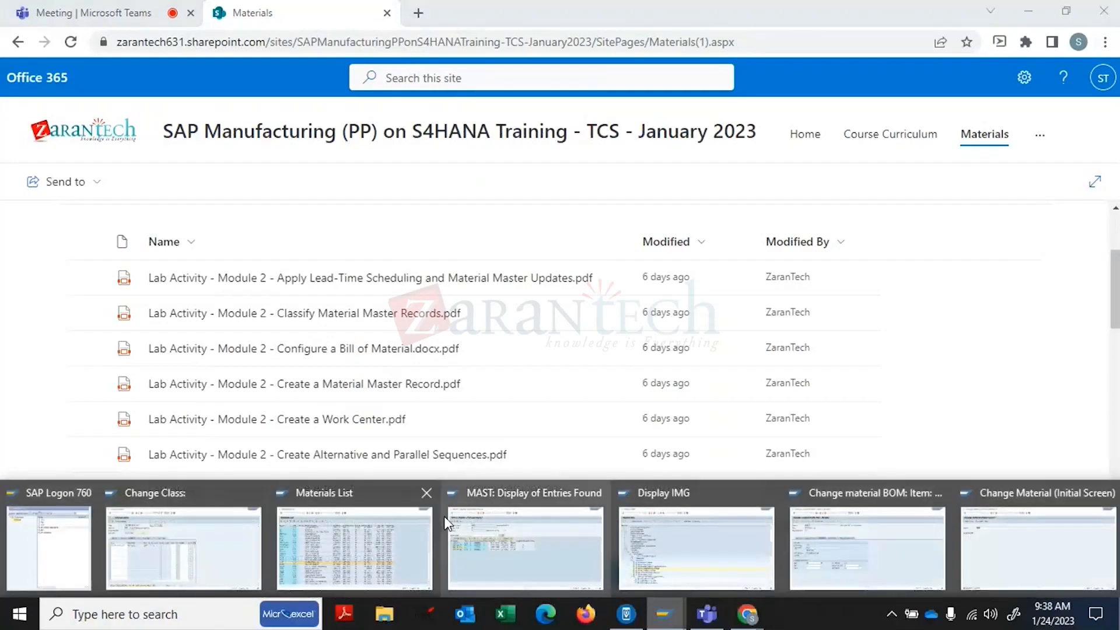
- Bring the Materials List window forward and back out twice to SAP Easy Access
left_click(346, 511)
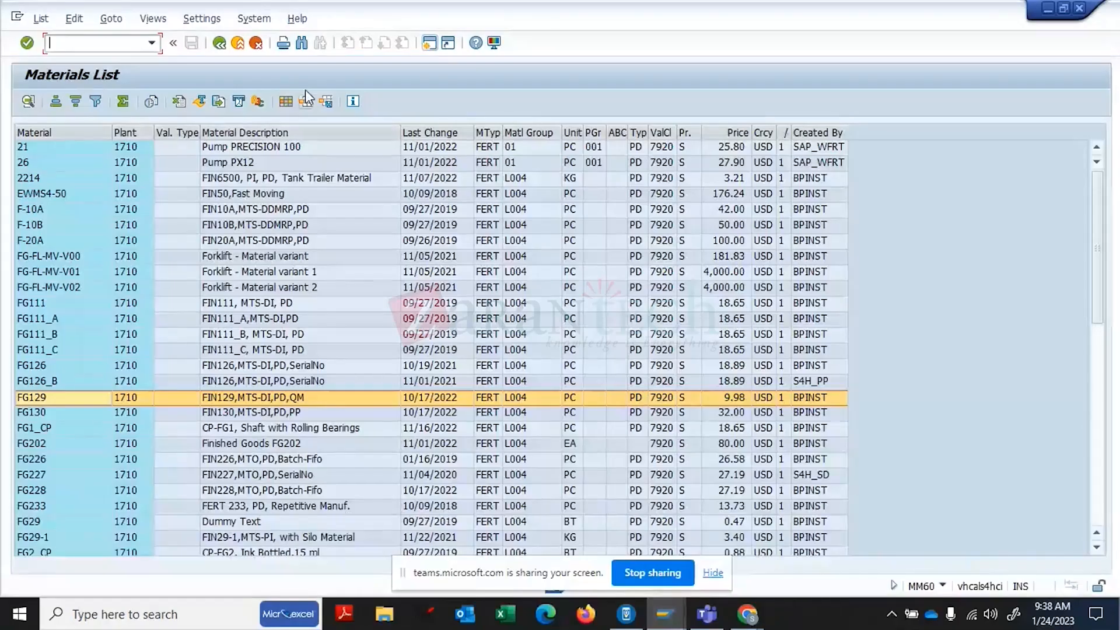
left_click(219, 44)
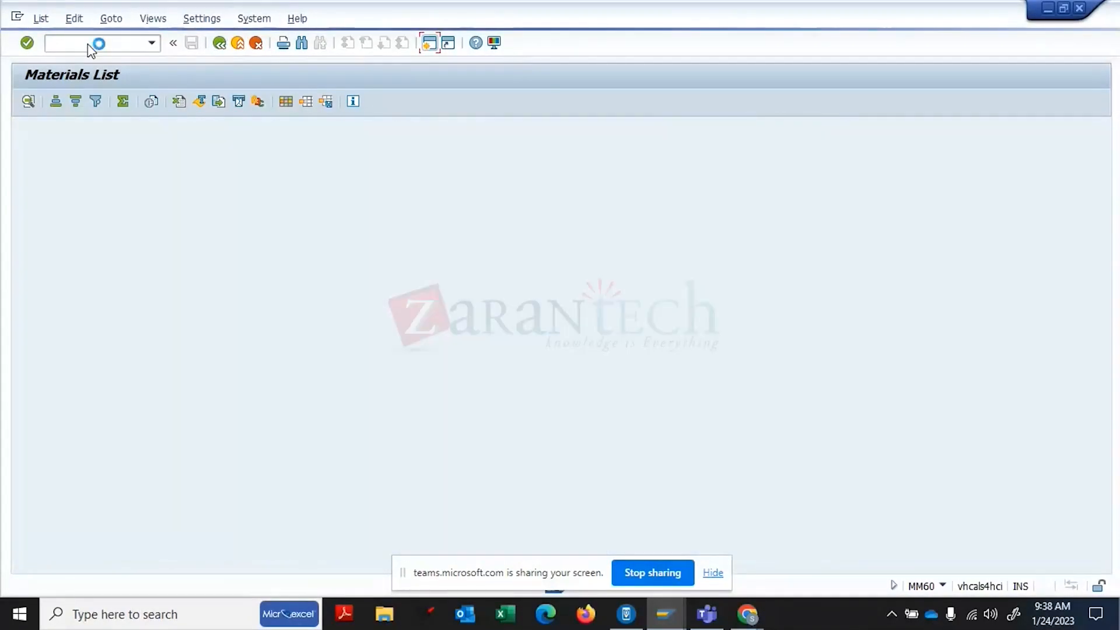
left_click(220, 43)
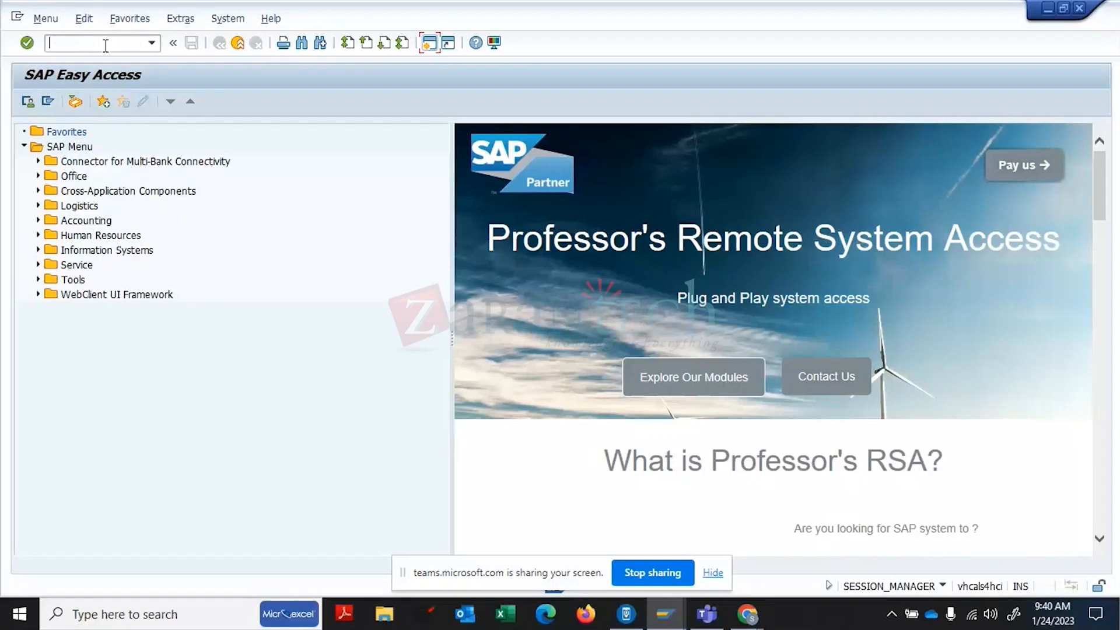
- Open the material type configuration transaction and display details of FERT, Finished Goods - Standard
type("/noms3")
key("BackSpace")
type("3")
key("Return")
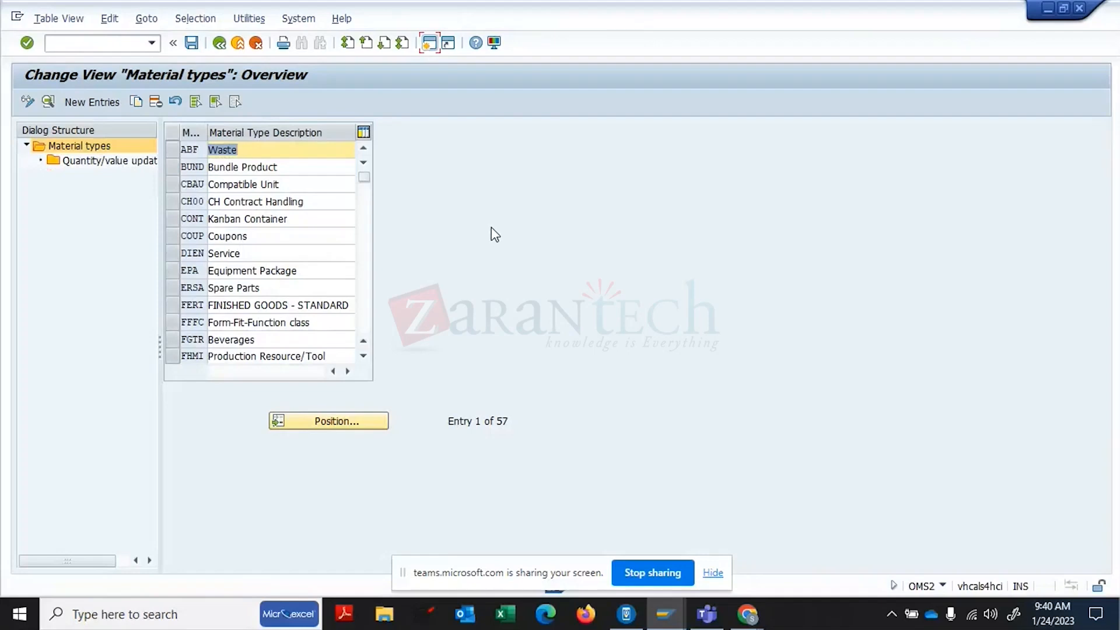
left_click(173, 305)
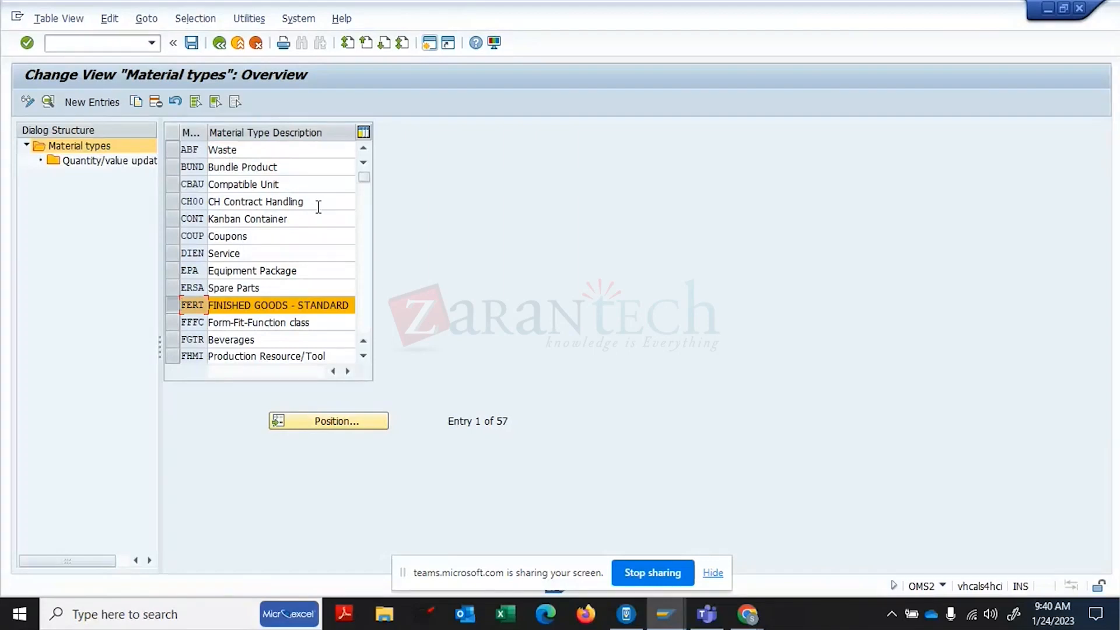
left_click(47, 103)
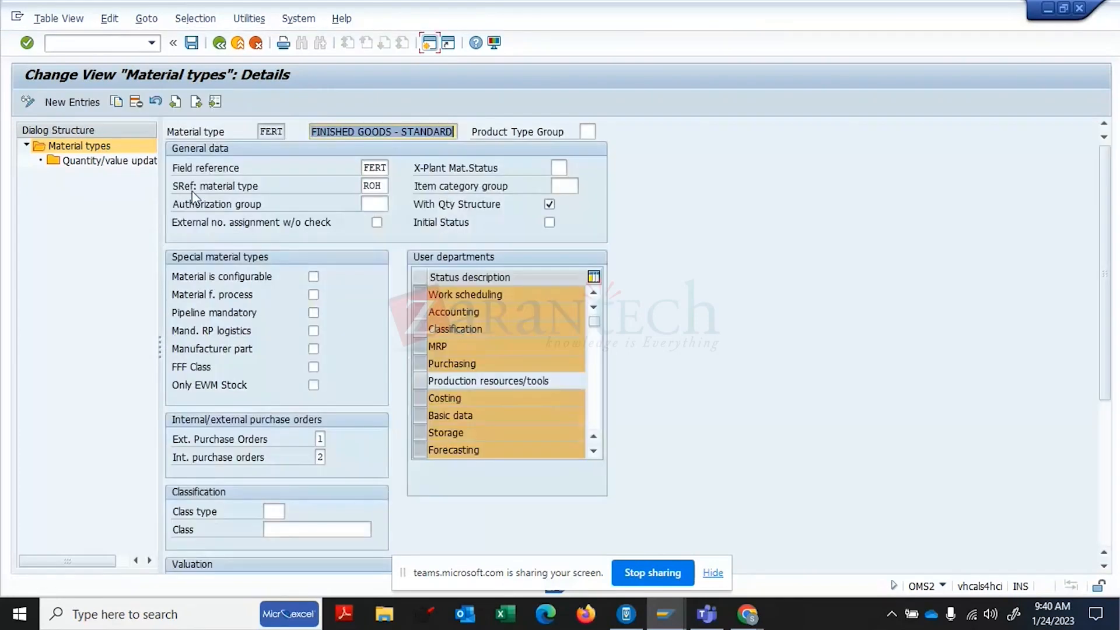
left_click(365, 170)
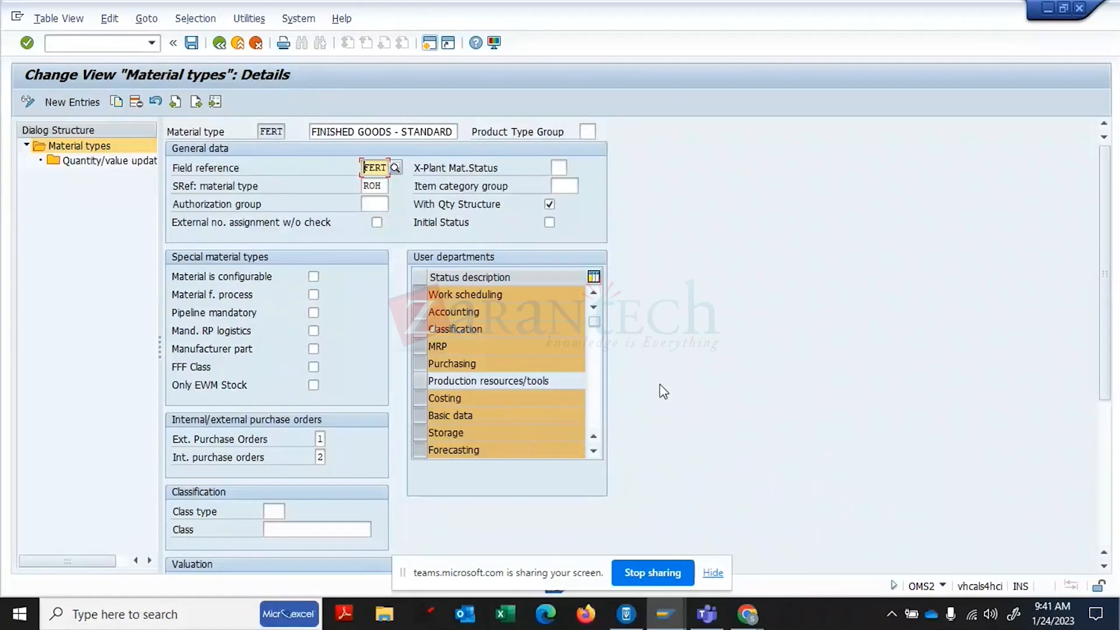
left_click(595, 401)
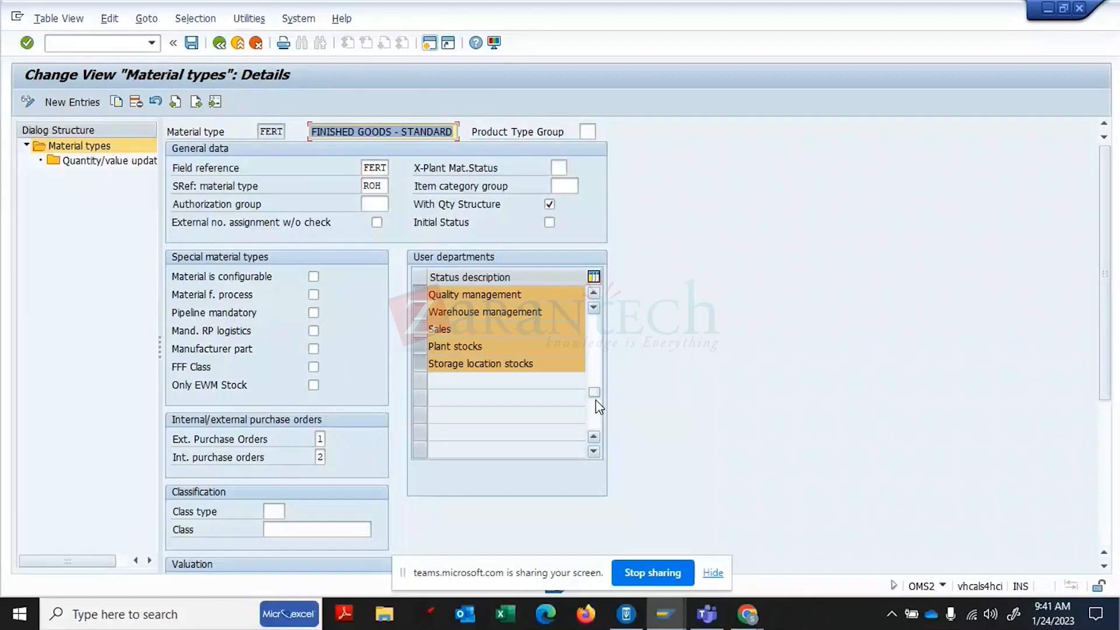
left_click(595, 326)
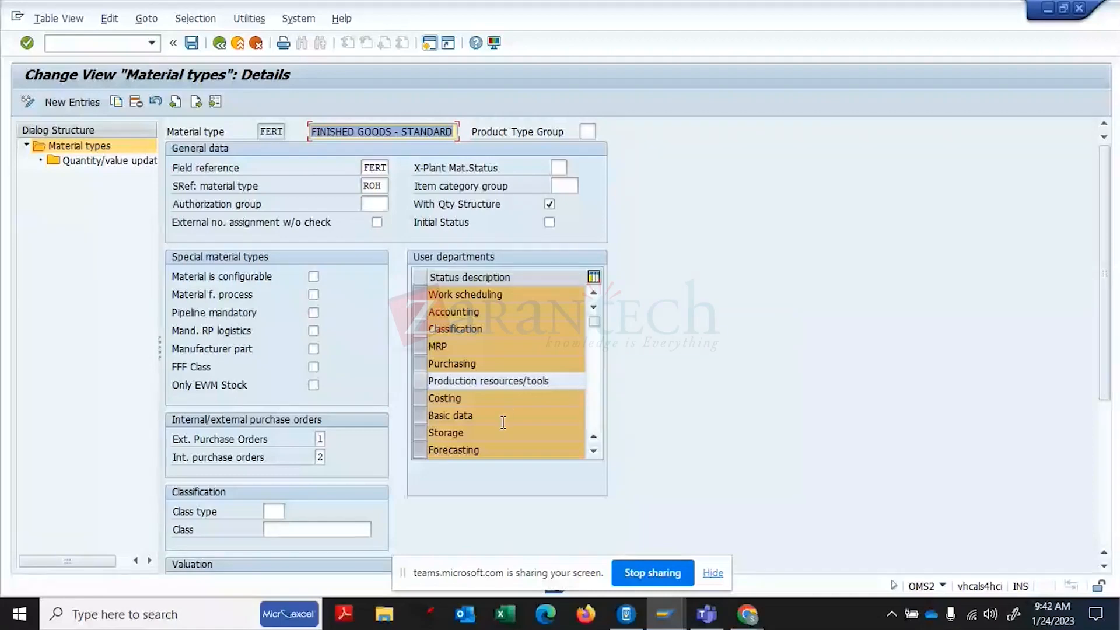
left_click(593, 451)
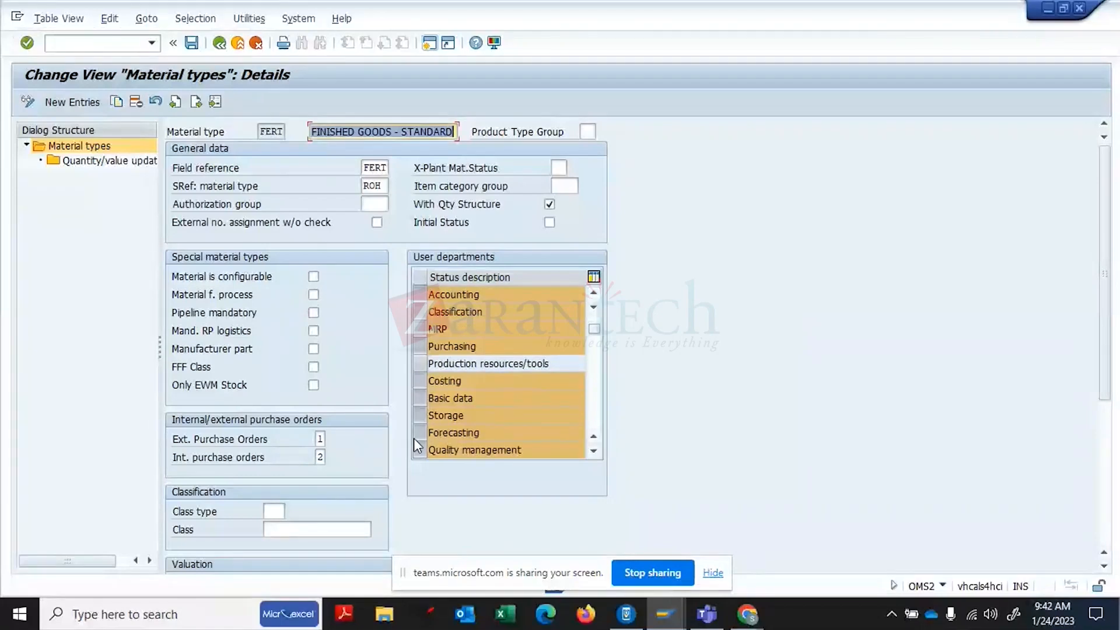
left_click(595, 452)
left_click(595, 453)
left_click(595, 452)
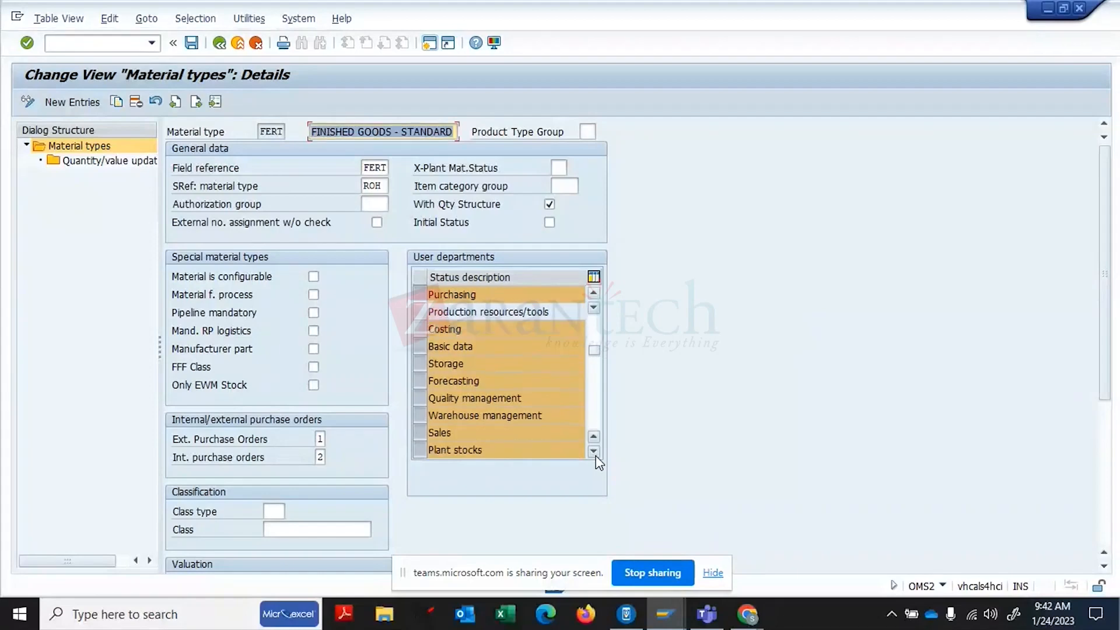
left_click(595, 453)
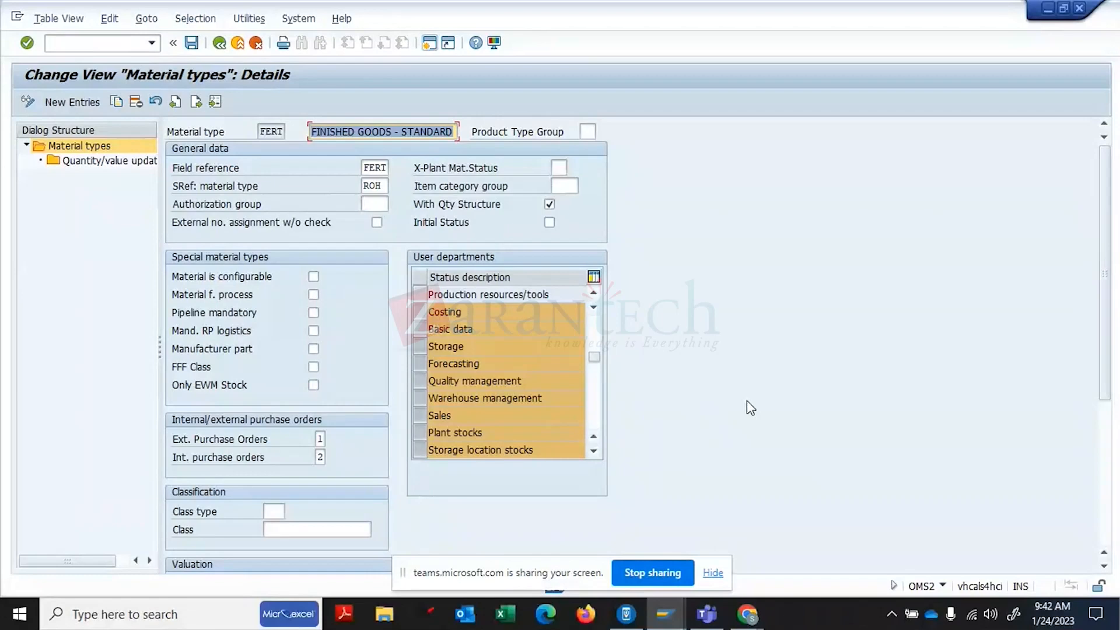
left_click(593, 449)
left_click(594, 449)
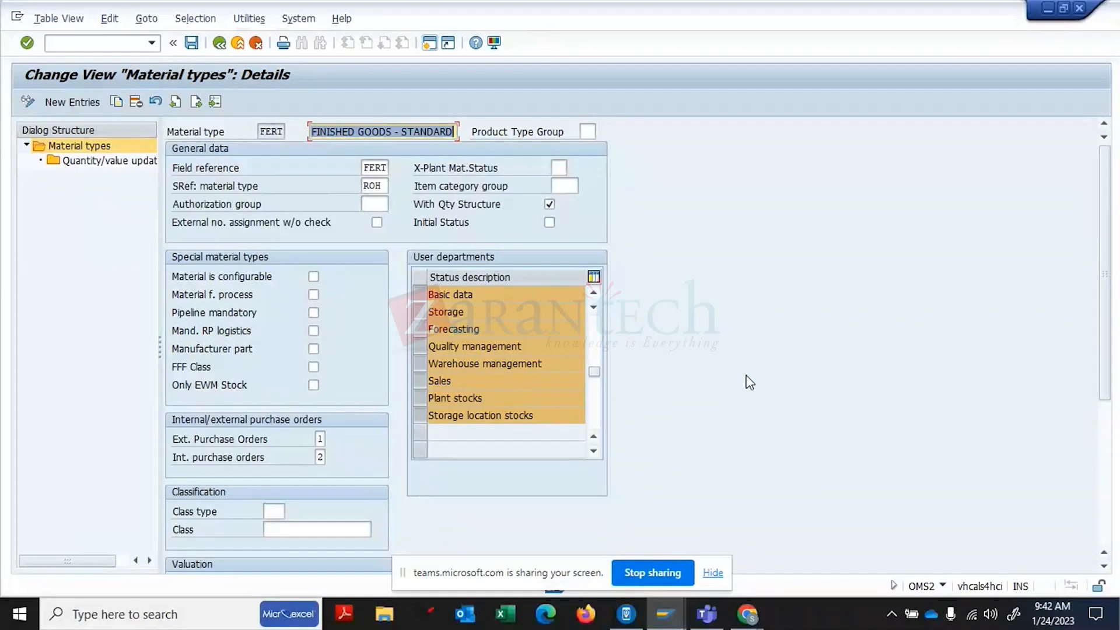
- Review FERT's quantity/value updating, ticked across all 45 valuation areas
double_click(75, 164)
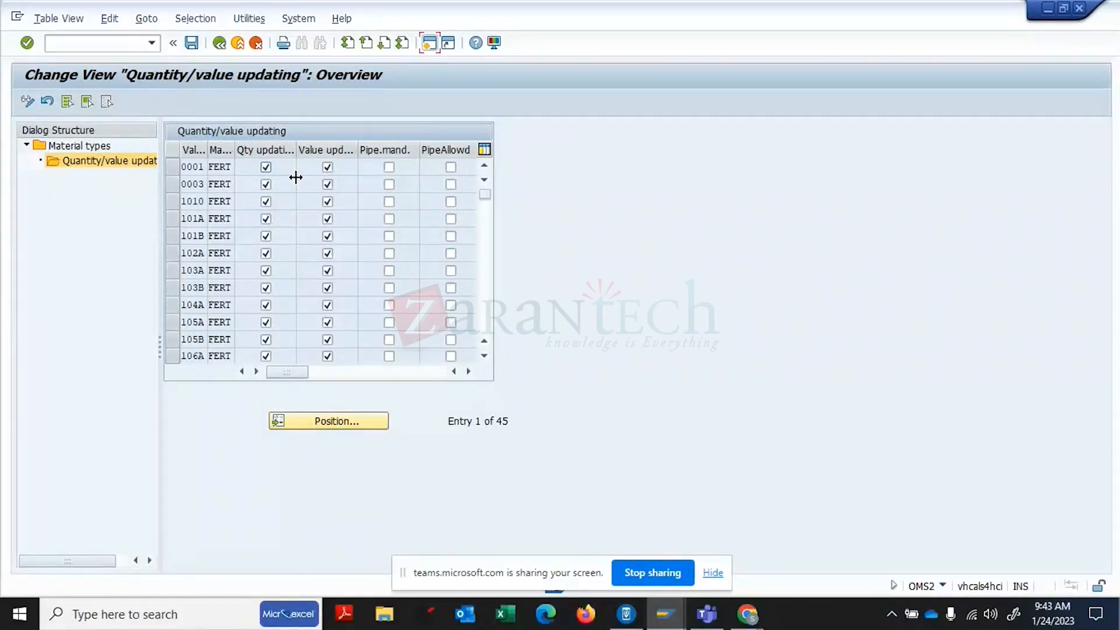
left_click(224, 44)
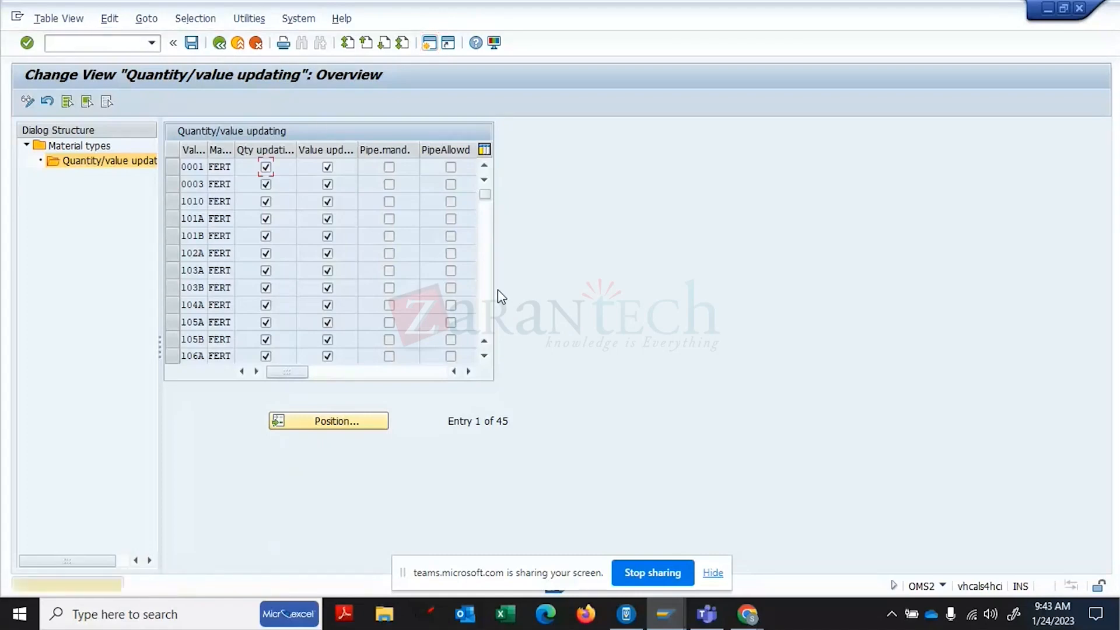
- Return to the material types list, position it, and select the NLAG Non-Stock Material row
left_click(220, 44)
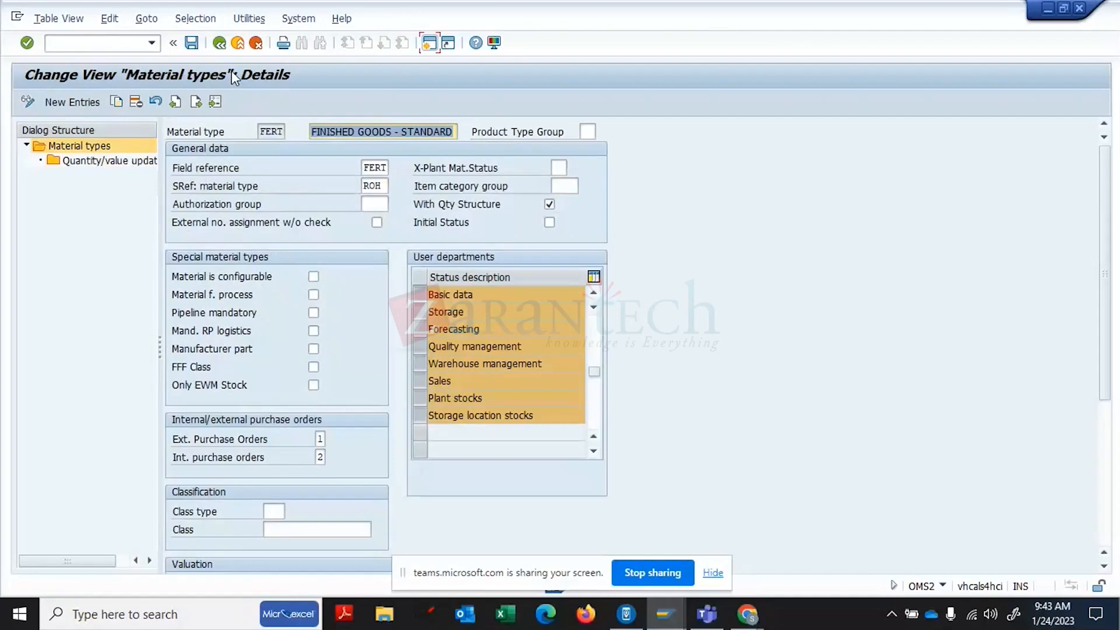
left_click(220, 46)
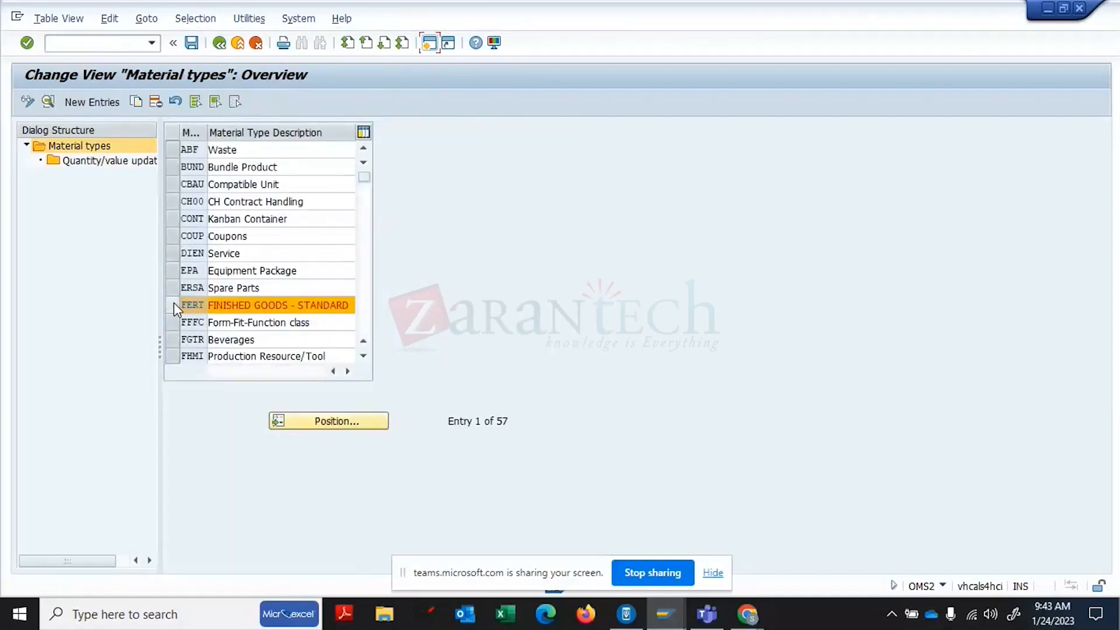
left_click(338, 420)
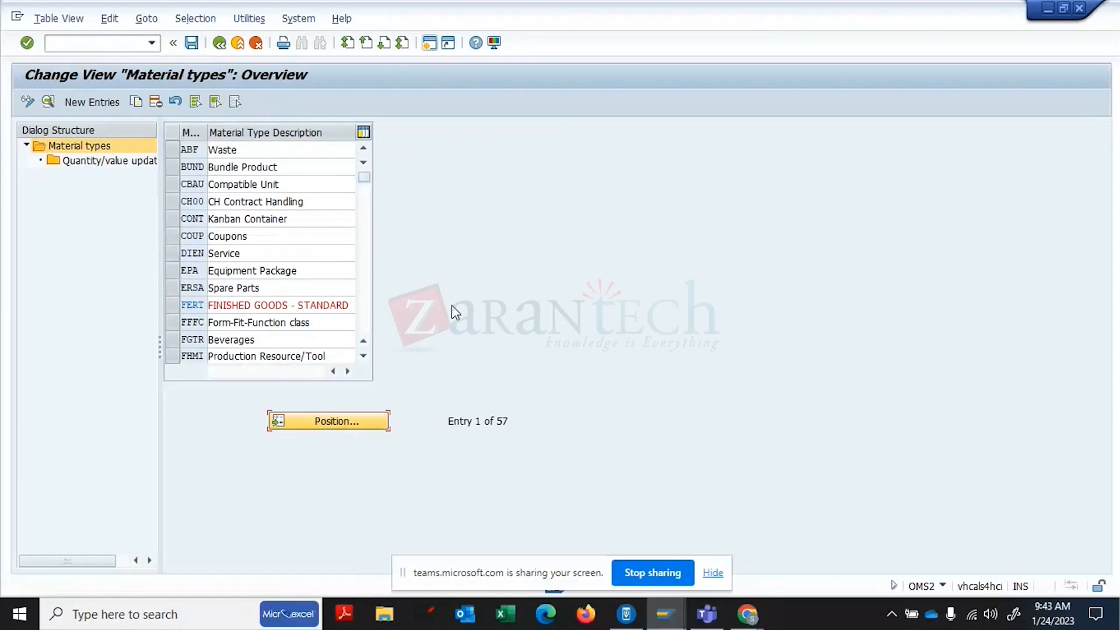
left_click(326, 417)
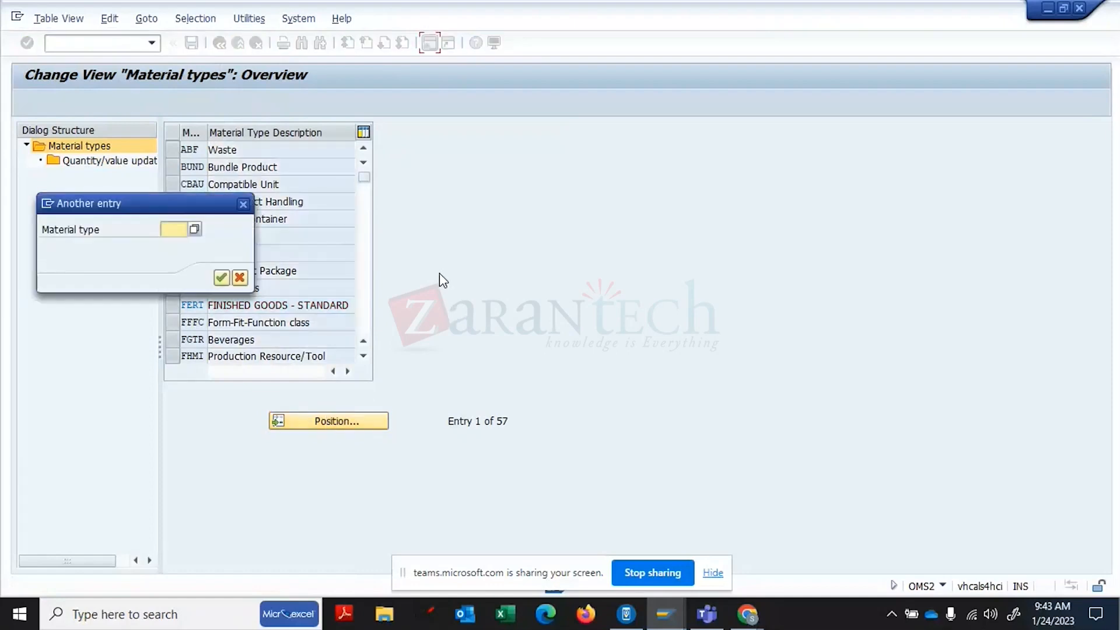
type("nbew")
key("Return")
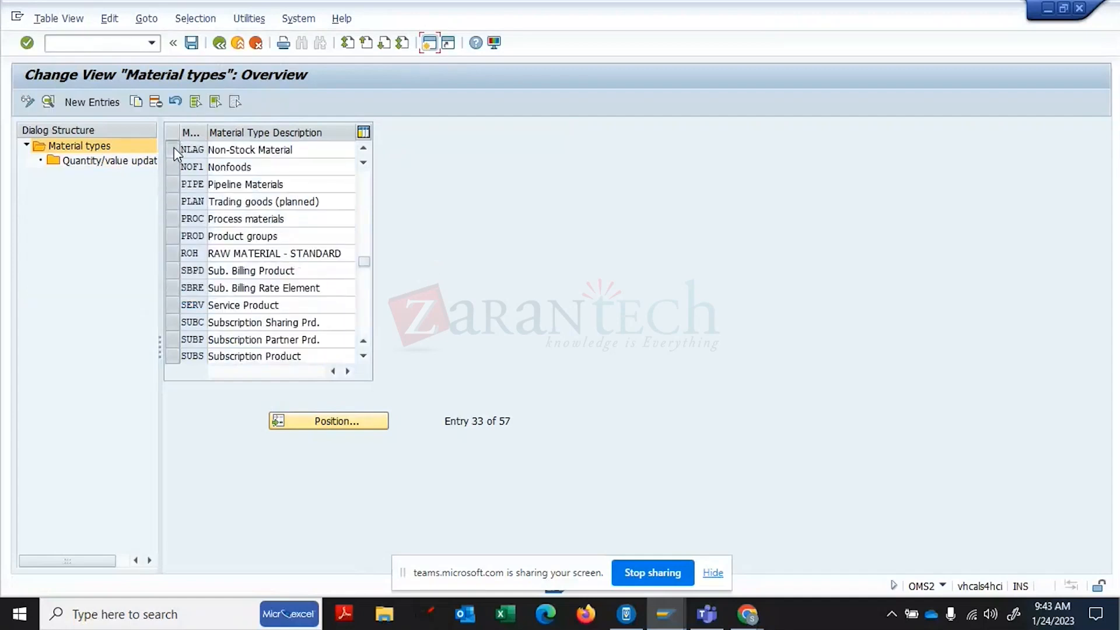
left_click(174, 148)
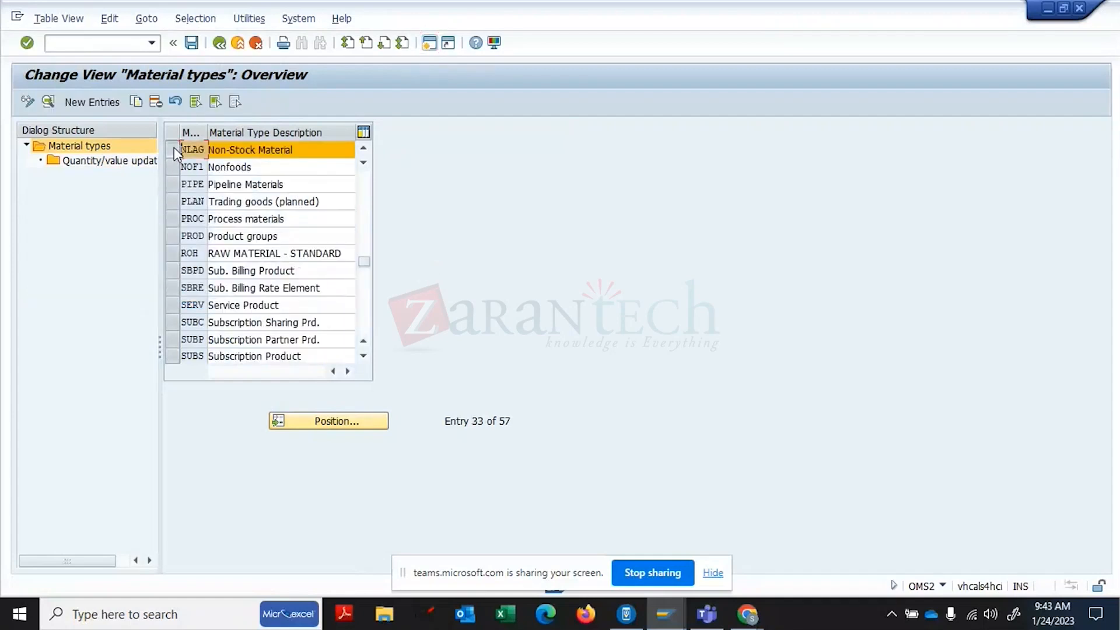
- Review NLAG's quantity/value updating, unticked across its 45 valuation areas
double_click(73, 165)
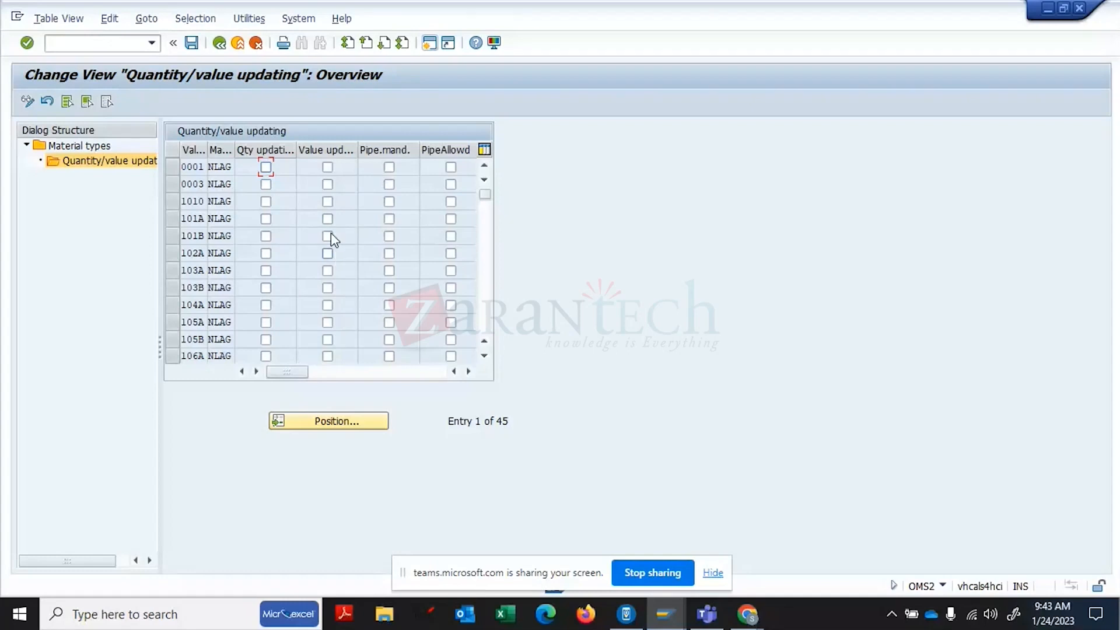
left_click(219, 43)
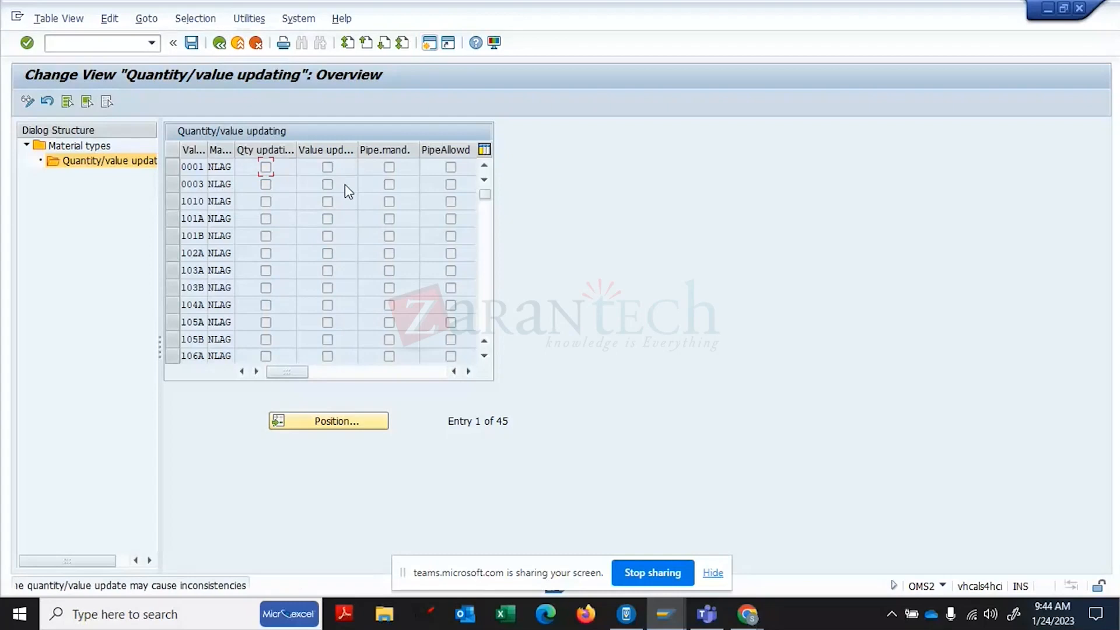
- Back on the material types list, position on FERT and select the Finished Goods - Standard row
left_click(221, 47)
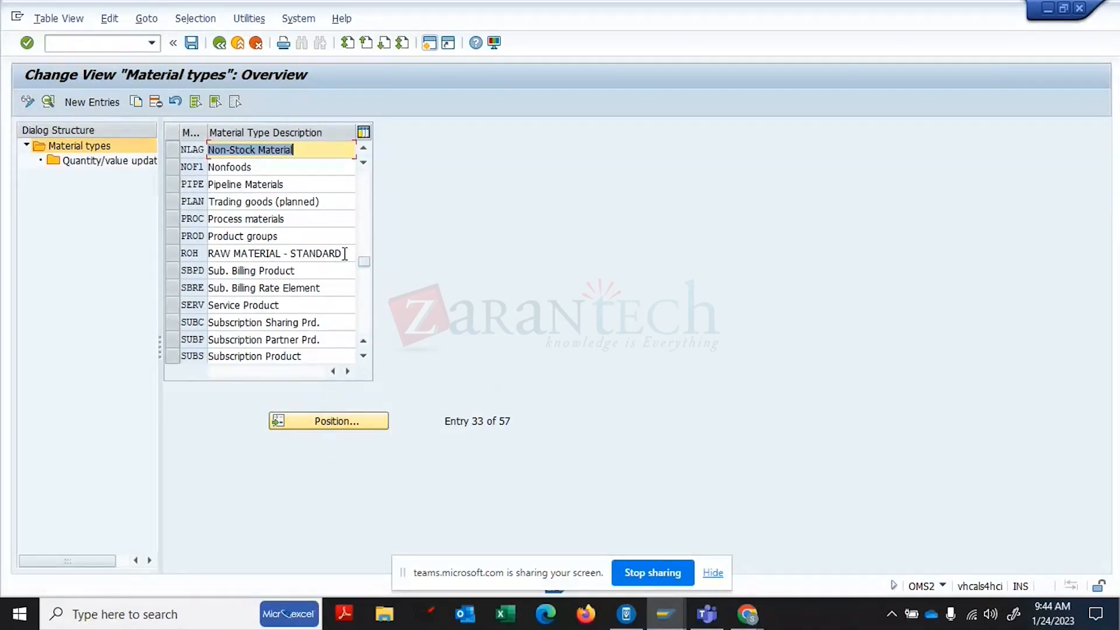
left_click(364, 219)
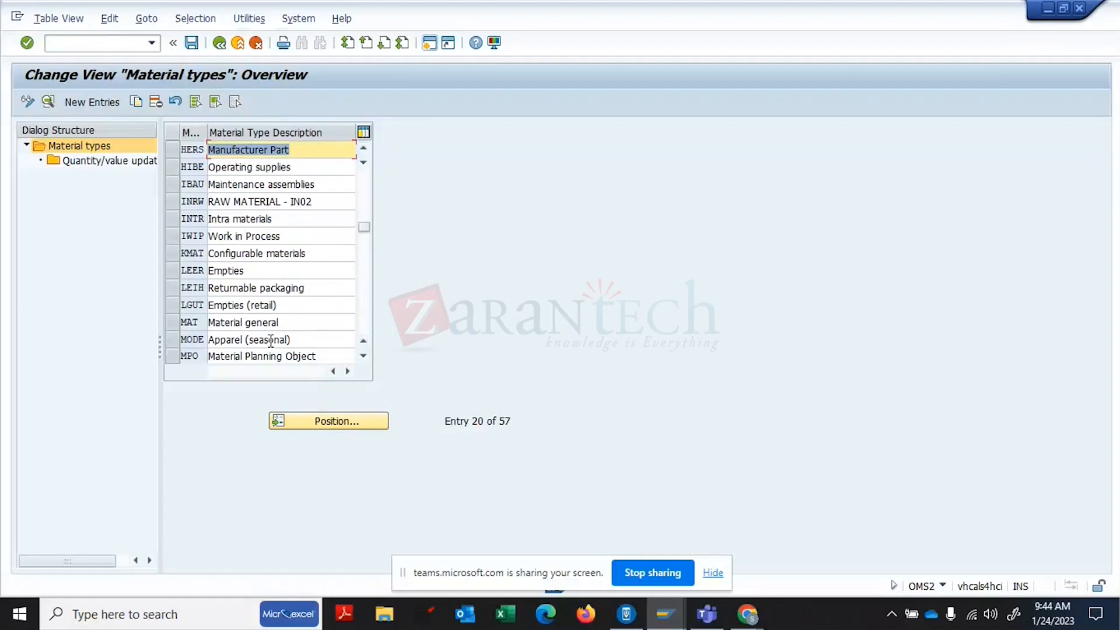
left_click(342, 425)
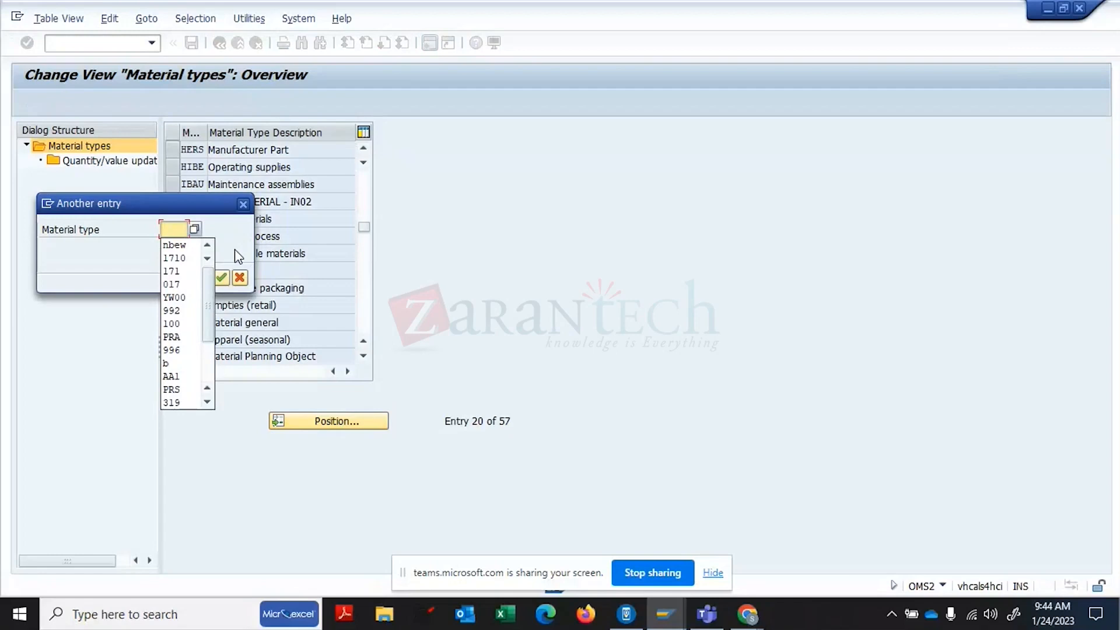
key("BackSpace")
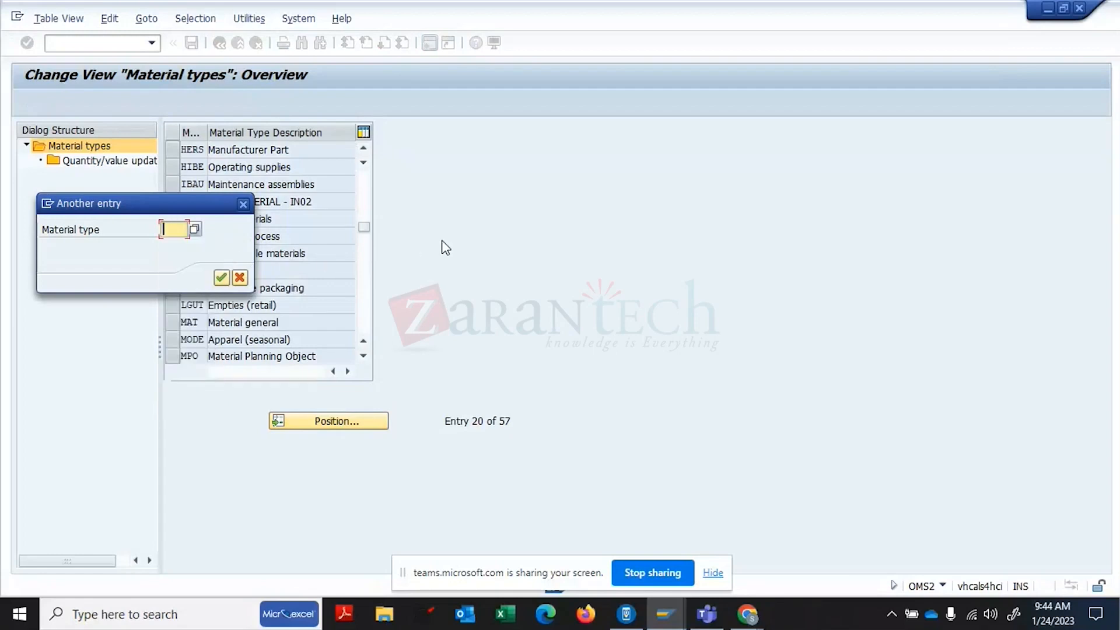
type("fert")
key("Return")
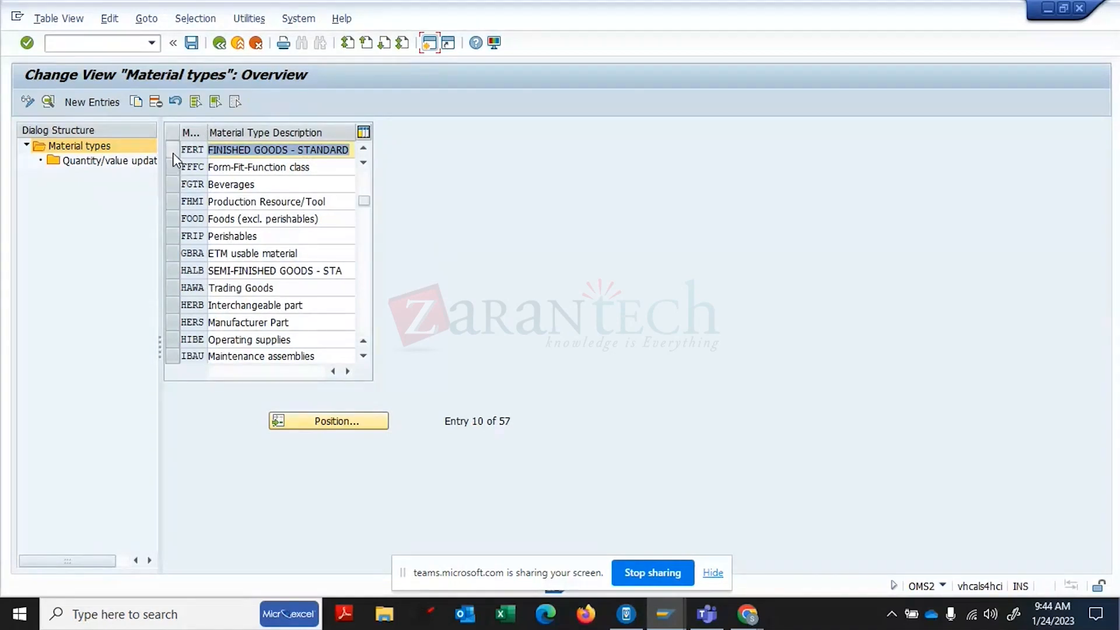
left_click(172, 150)
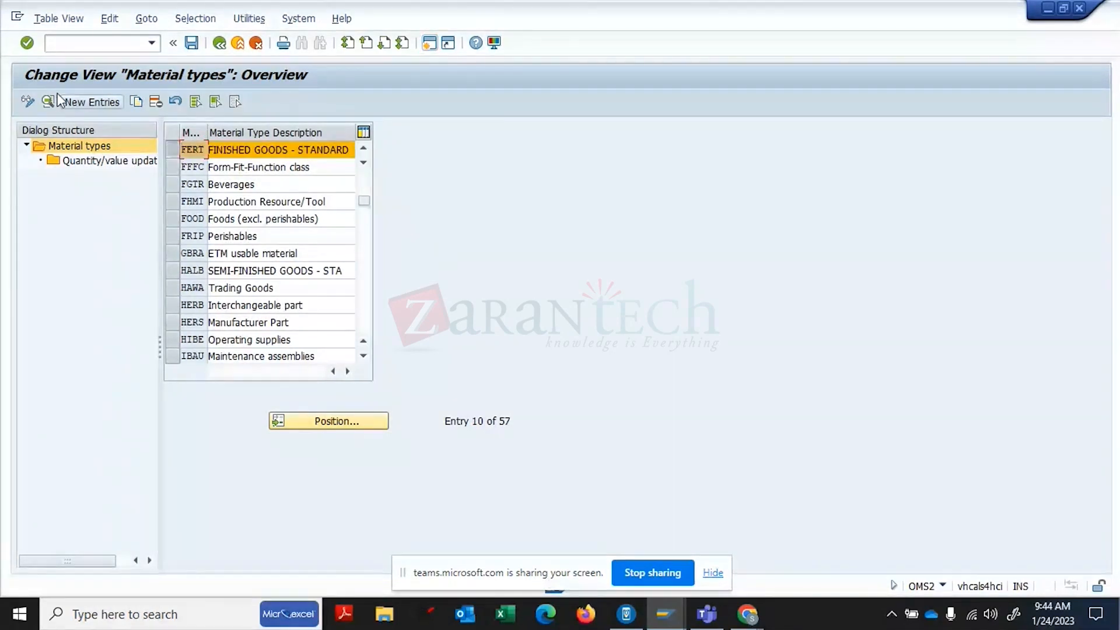
- Copy FERT as new type ZERT and add Production resources/tools to its user departments
left_click(138, 102)
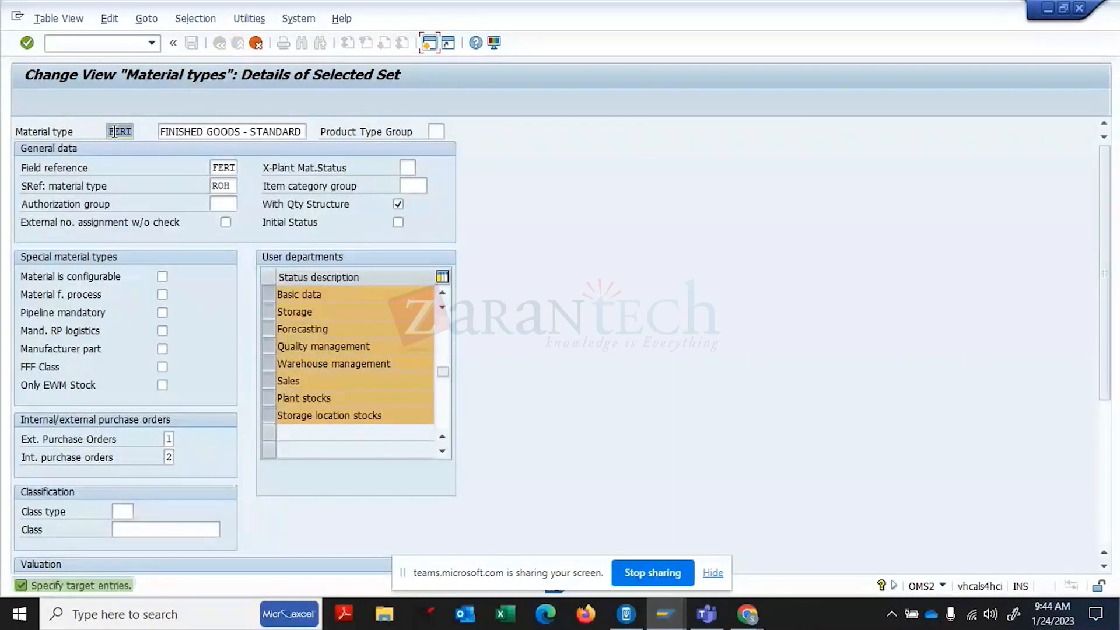
key("Delete")
type("ZE")
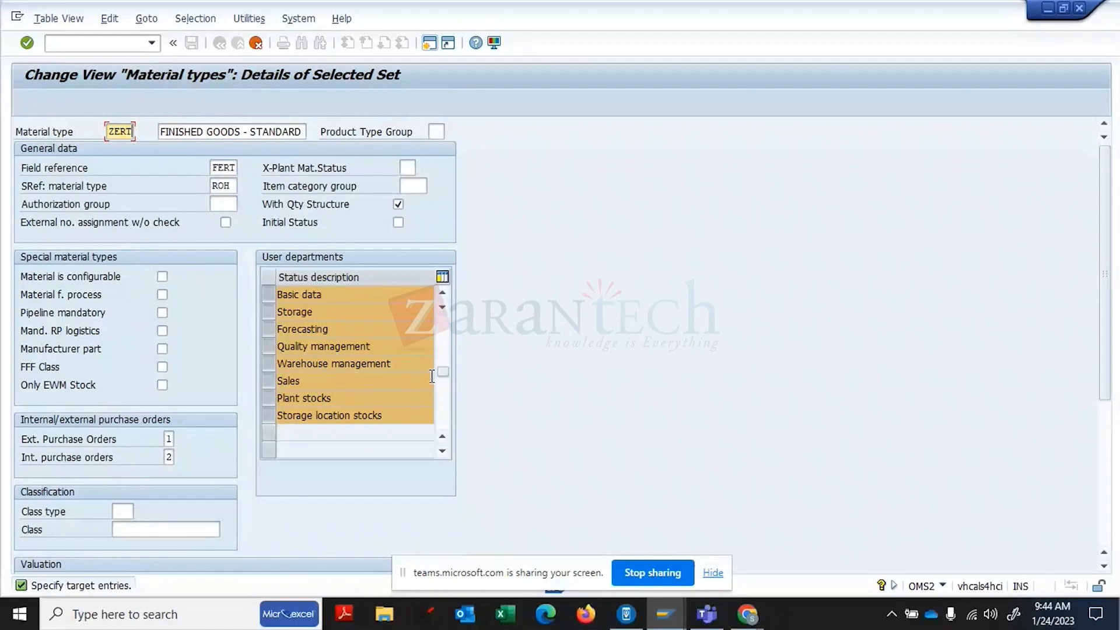
left_click(445, 345)
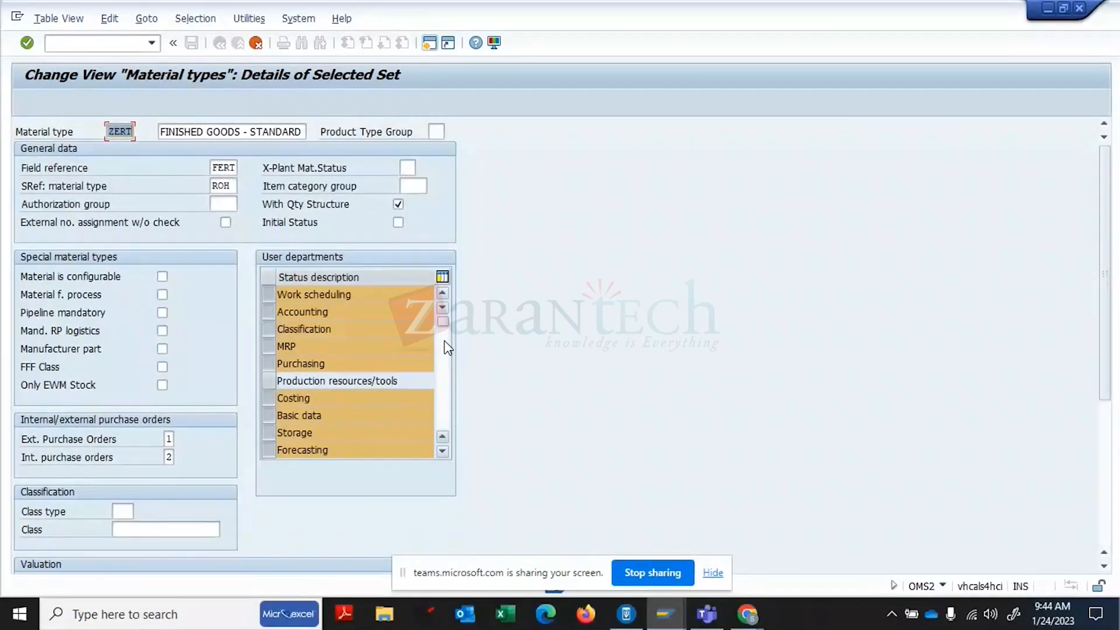
left_click(268, 381)
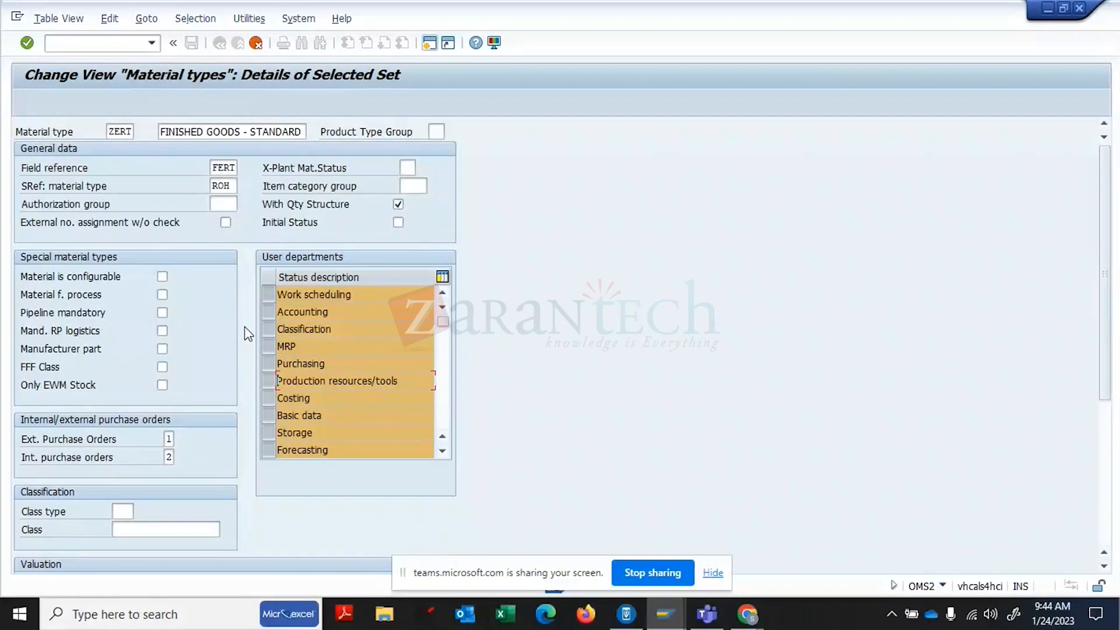
left_click(170, 439)
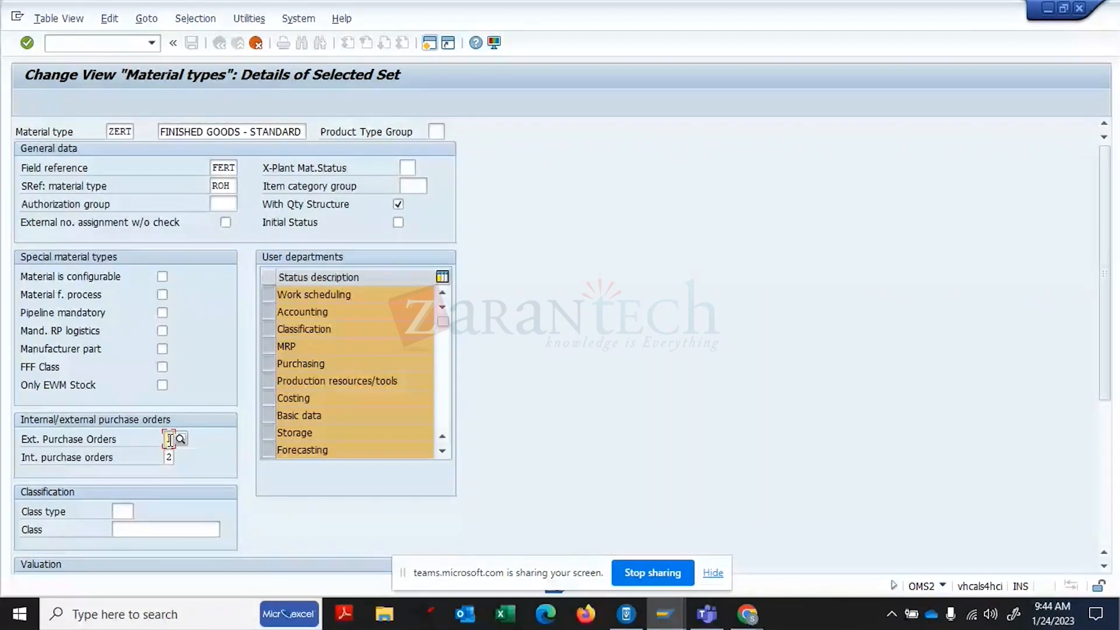
key("Tab")
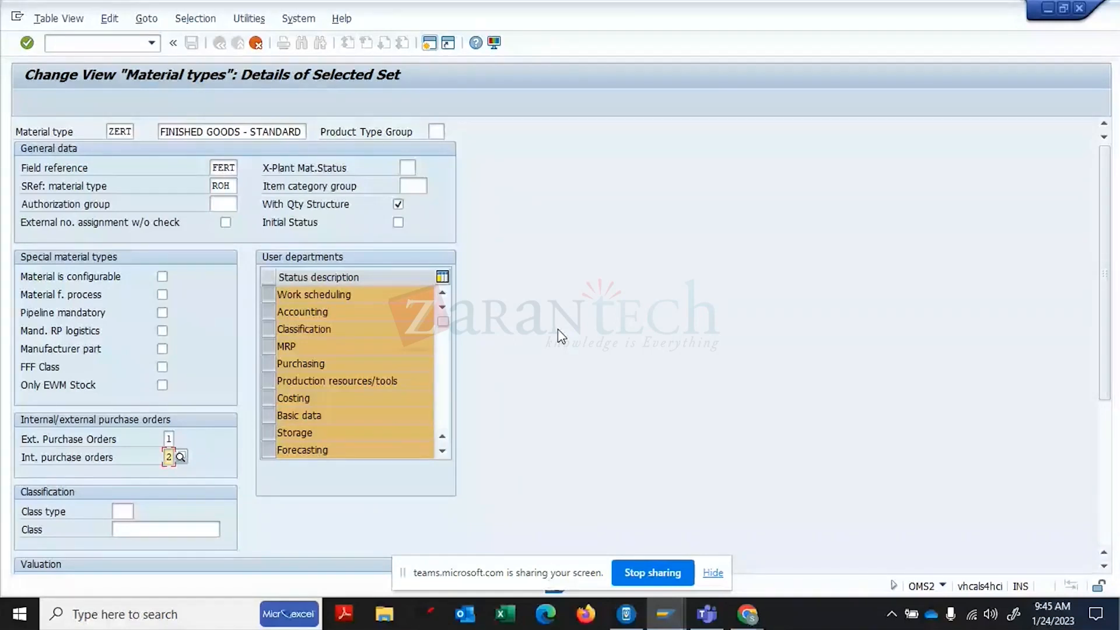
left_click(436, 131)
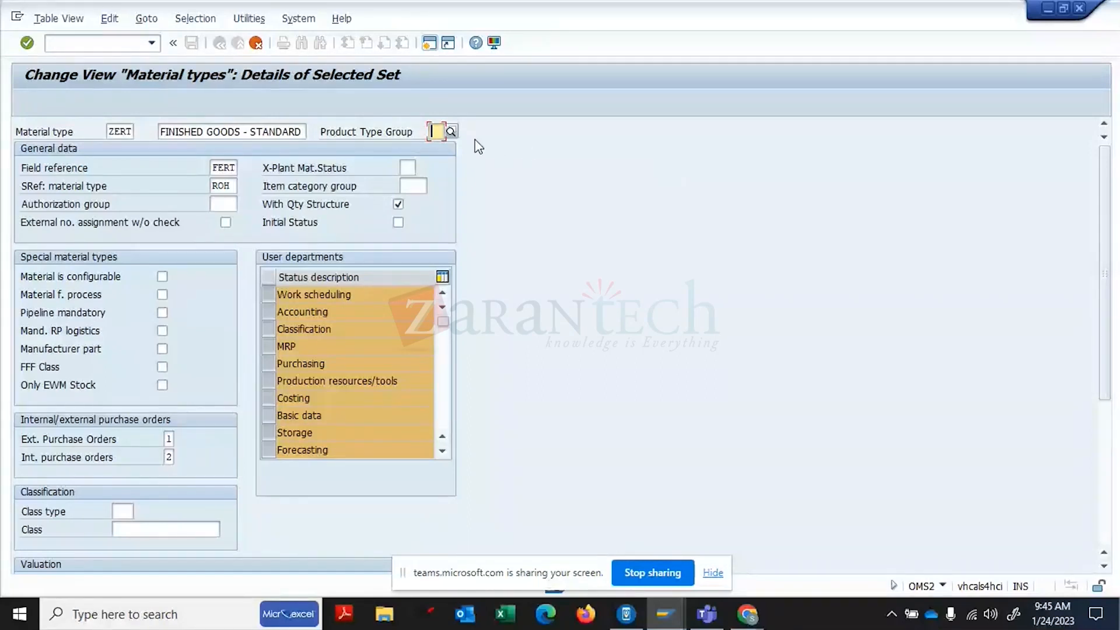
left_click(451, 133)
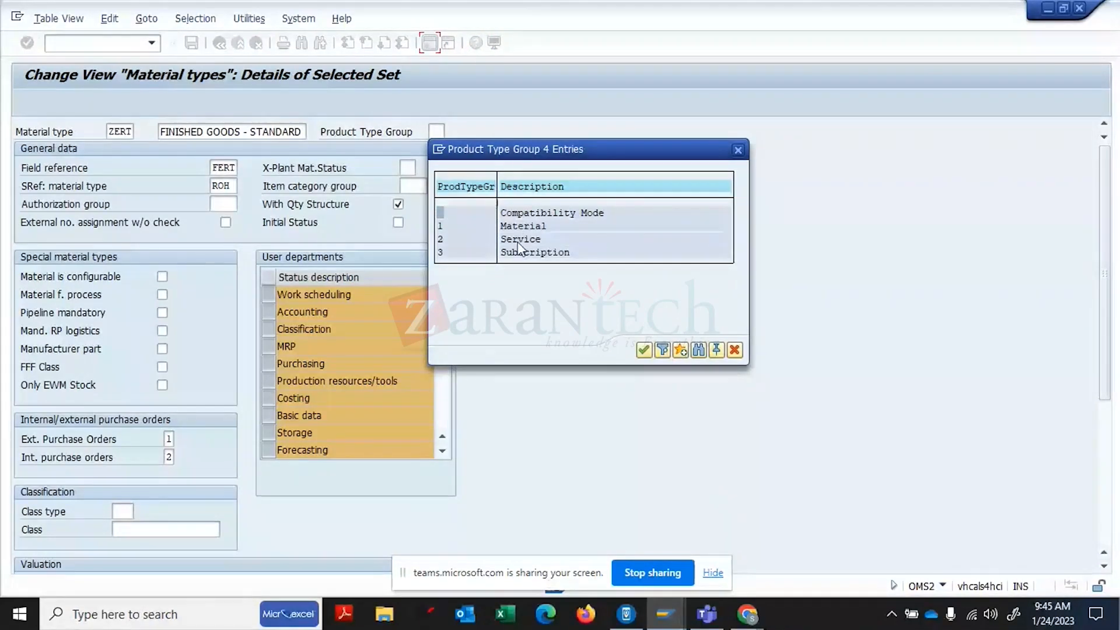
left_click(737, 150)
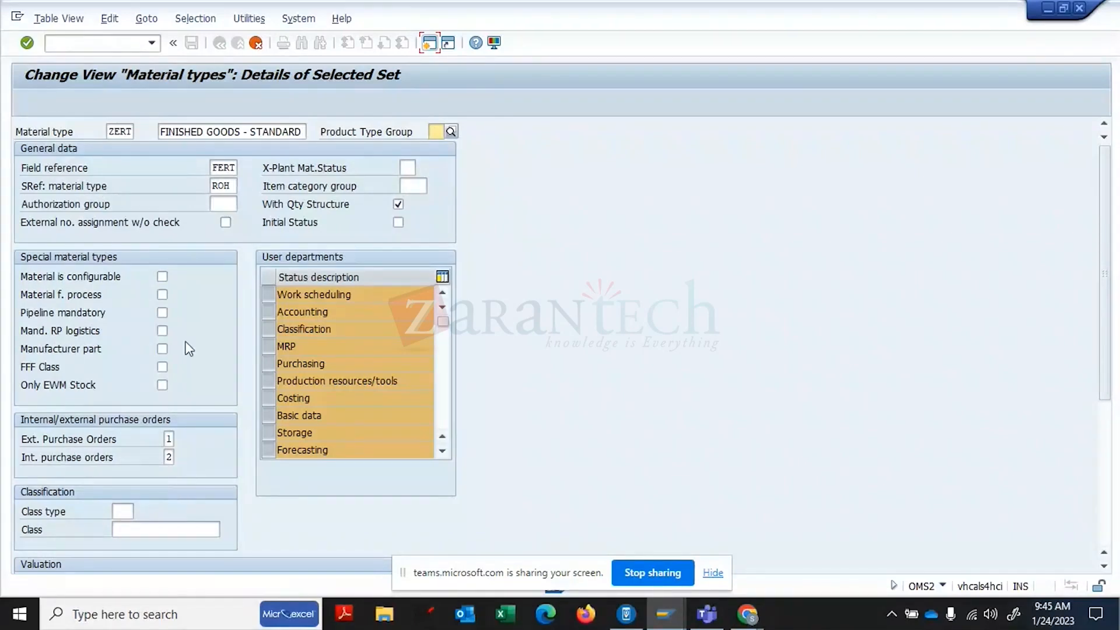
- Change the ZERT description to FINISHED GOODS - TRAINING
left_click(302, 132)
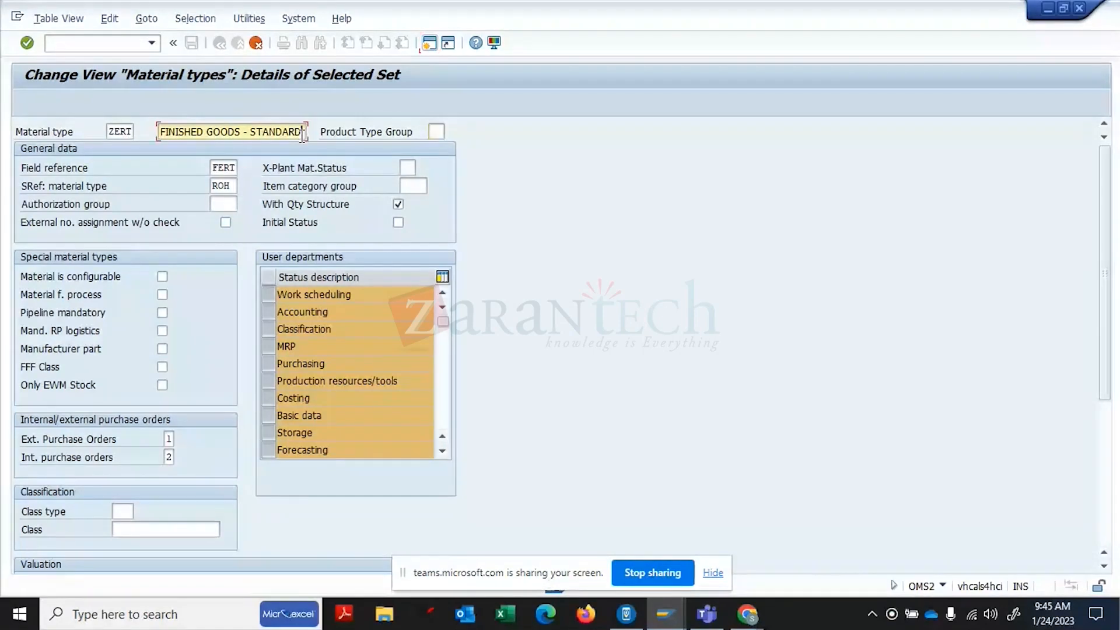
key("BackSpace")
key("BackSpace")
key("BackSpace")
key("BackSpace")
key("BackSpace")
key("BackSpace")
key("BackSpace")
key("BackSpace")
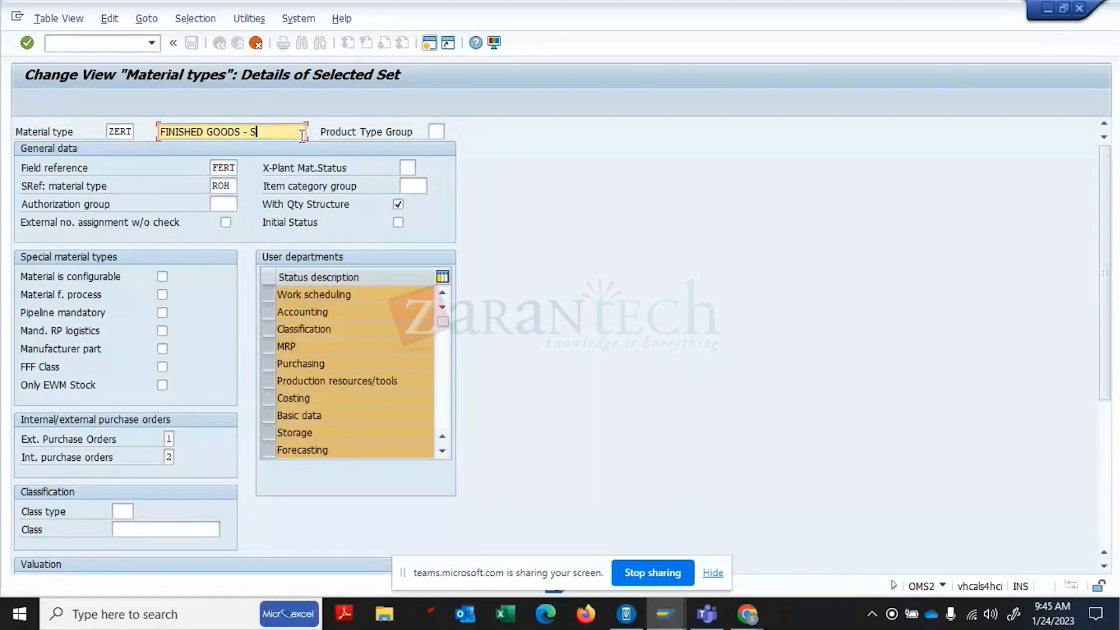
type("TRAINING")
- Browse the Product Type Group value list and close it, leaving the field blank
left_click(443, 132)
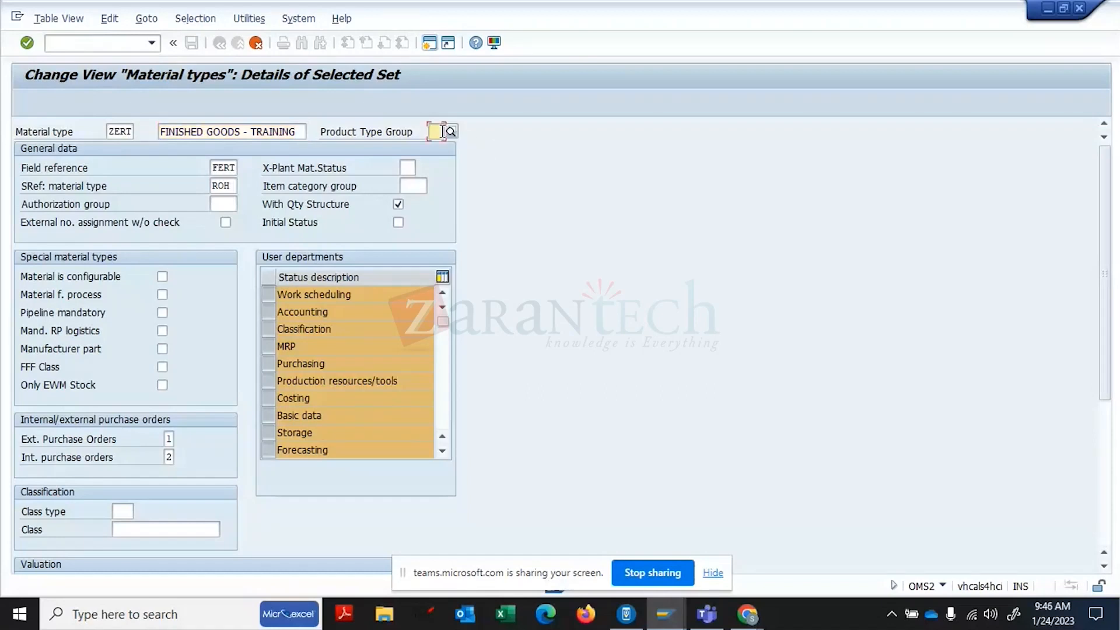
key("F4")
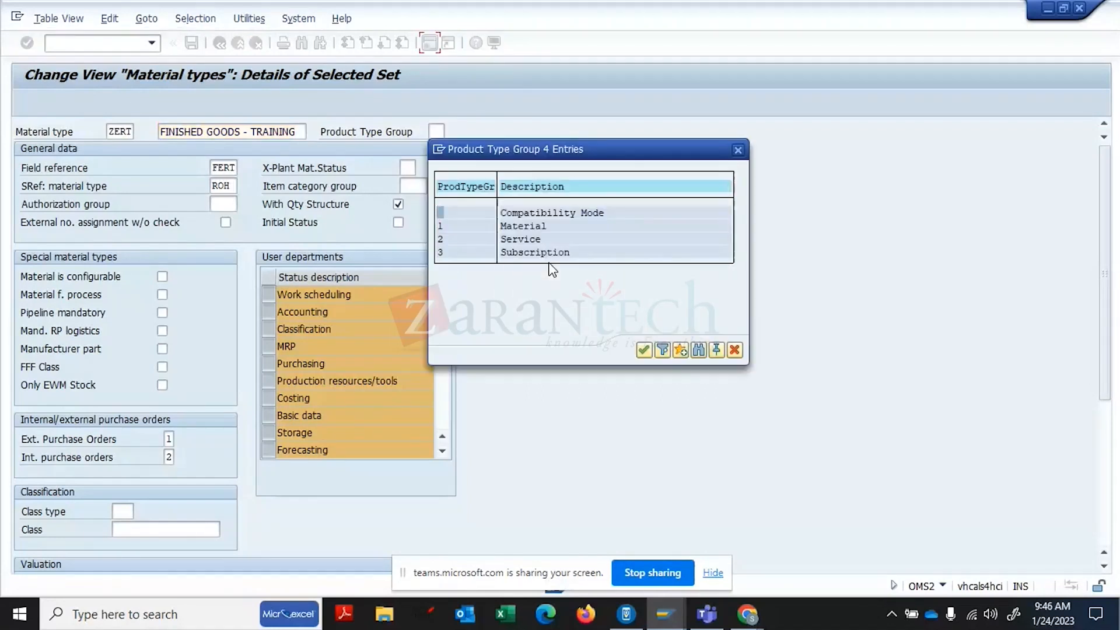
left_click(558, 217)
left_click(505, 242)
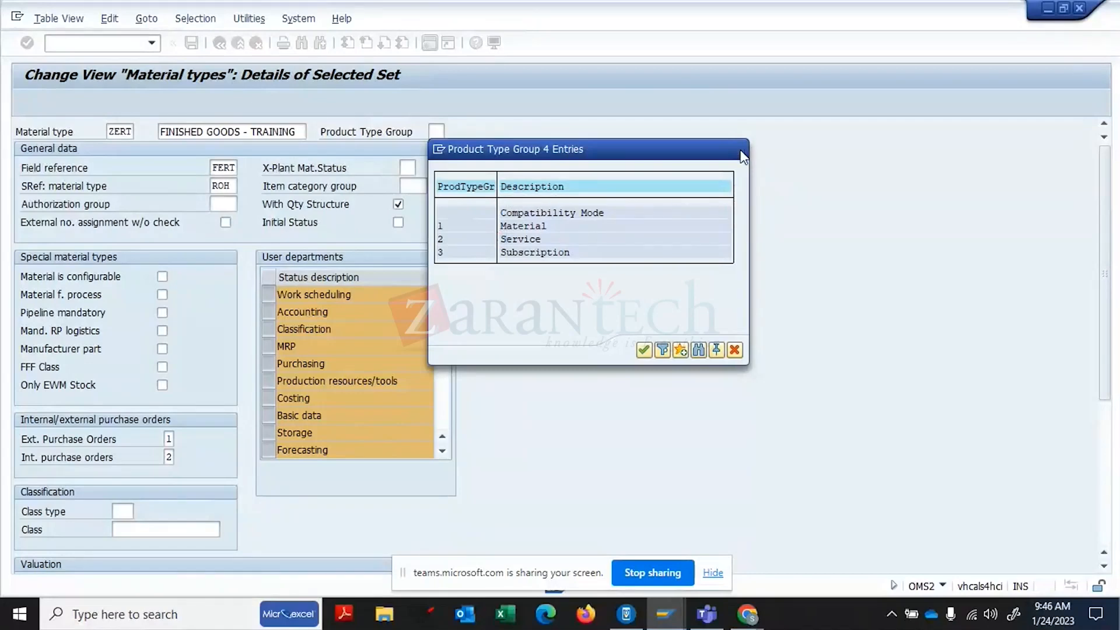
left_click(739, 151)
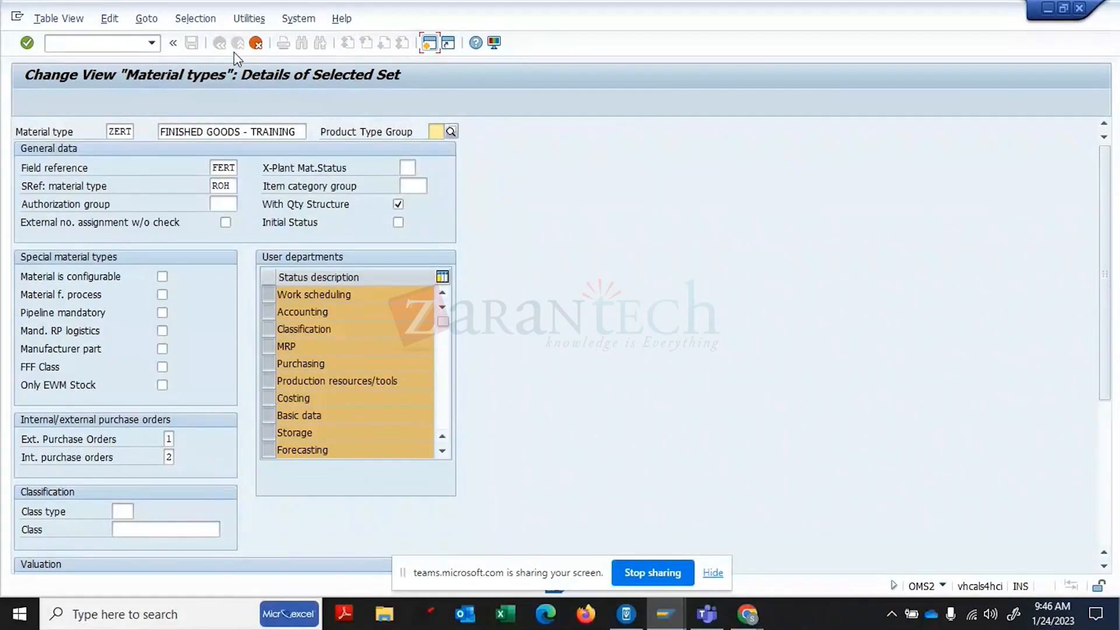
- Complete the material type copy, including all its dependent entries
key("Return")
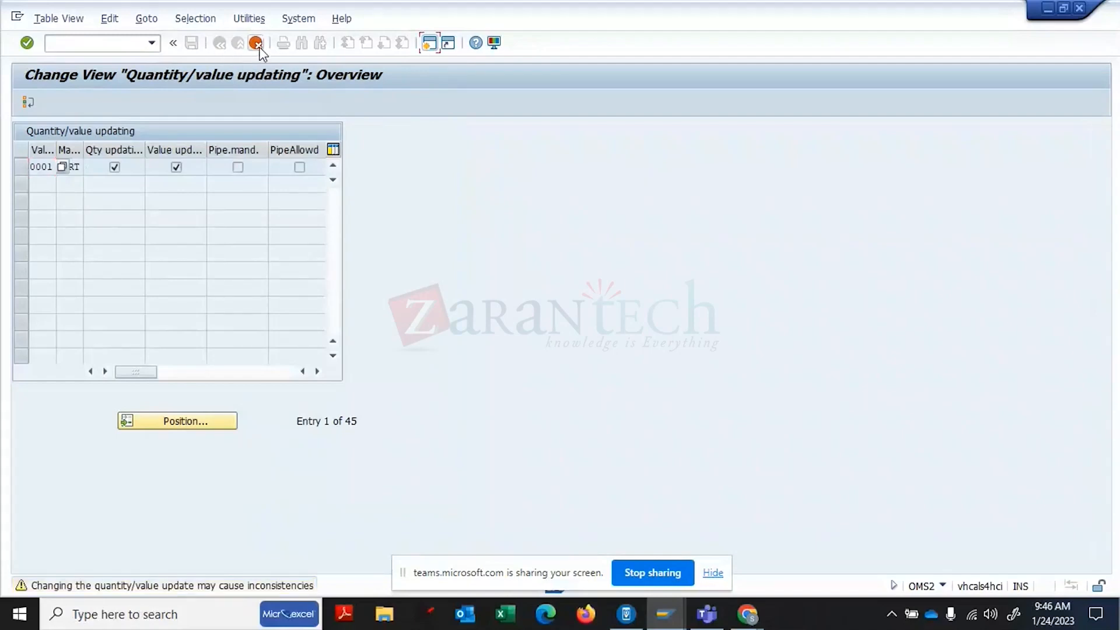
left_click(255, 46)
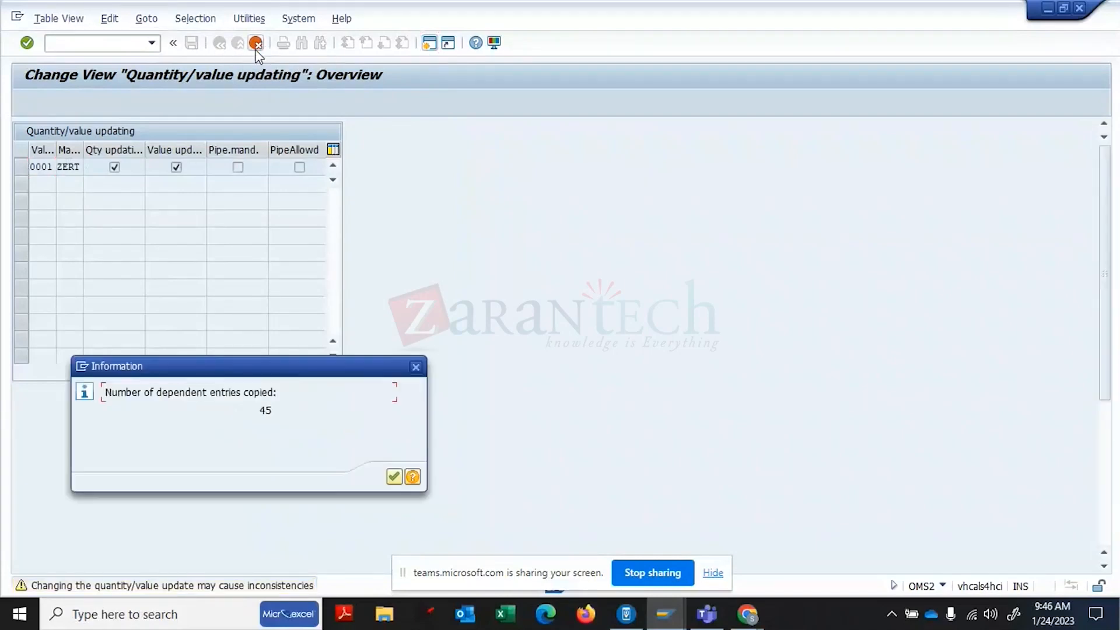
left_click(395, 478)
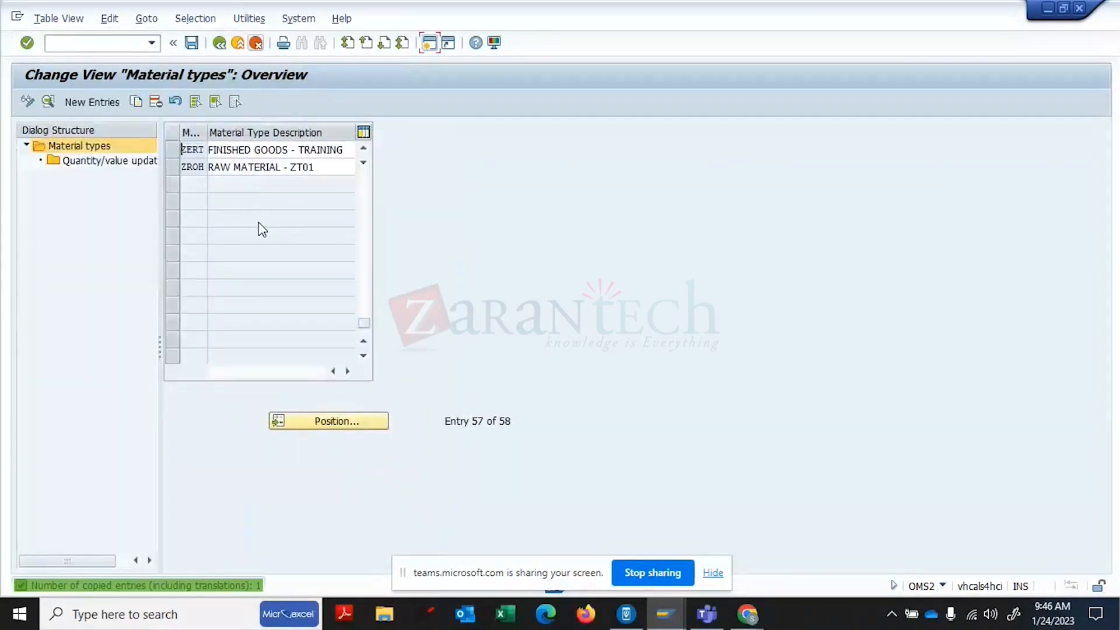
- Open Quantity/value updating for the new ZERT FINISHED GOODS - TRAINING type and save
left_click(176, 152)
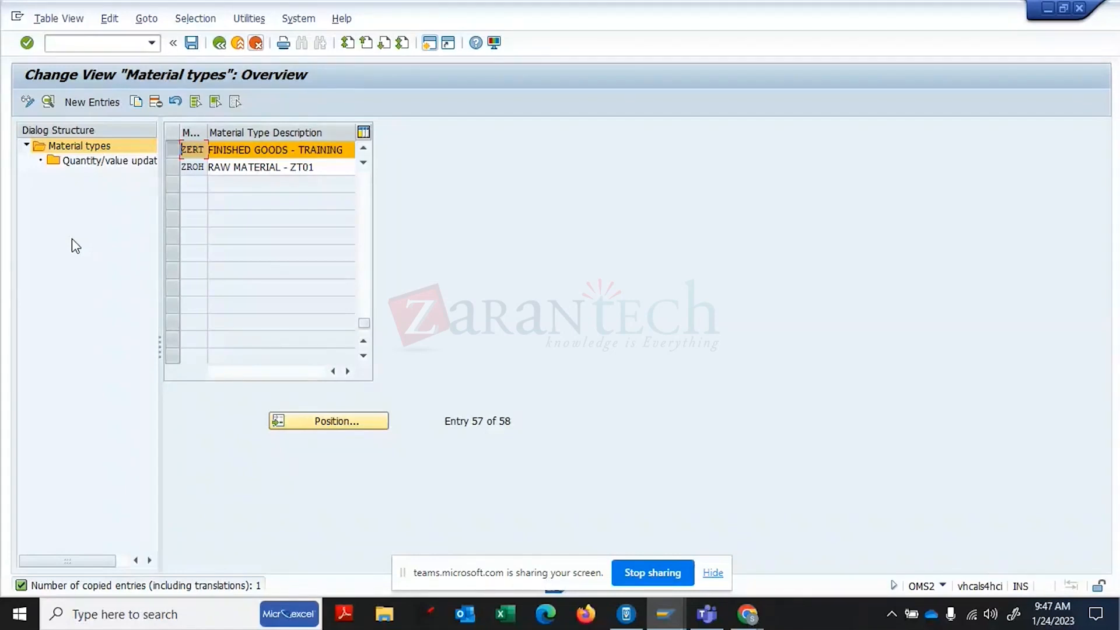
double_click(91, 166)
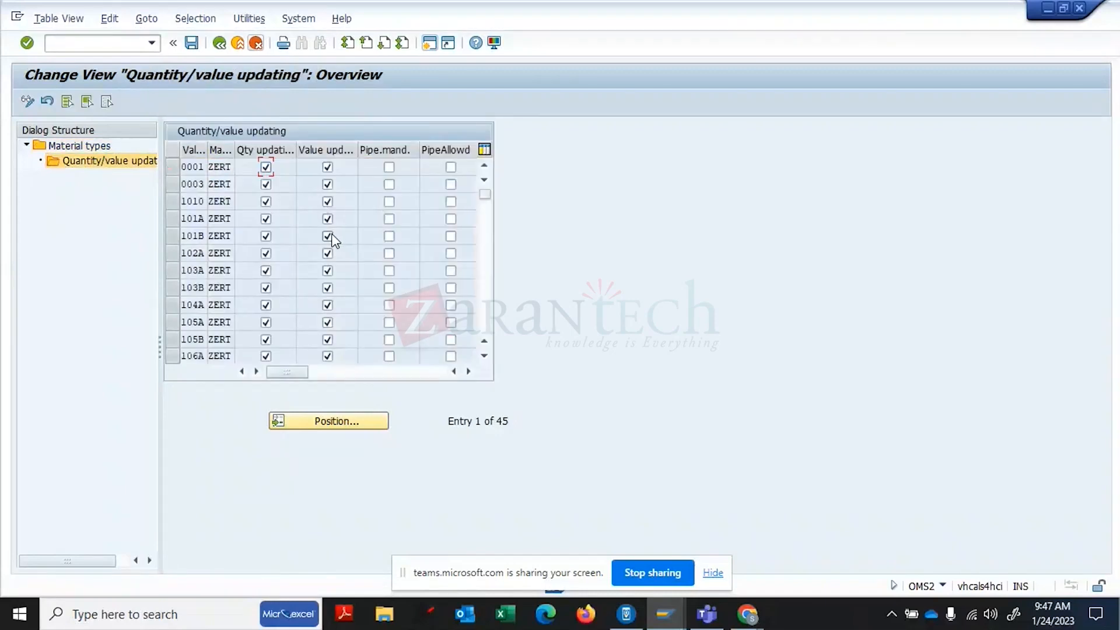
left_click(192, 46)
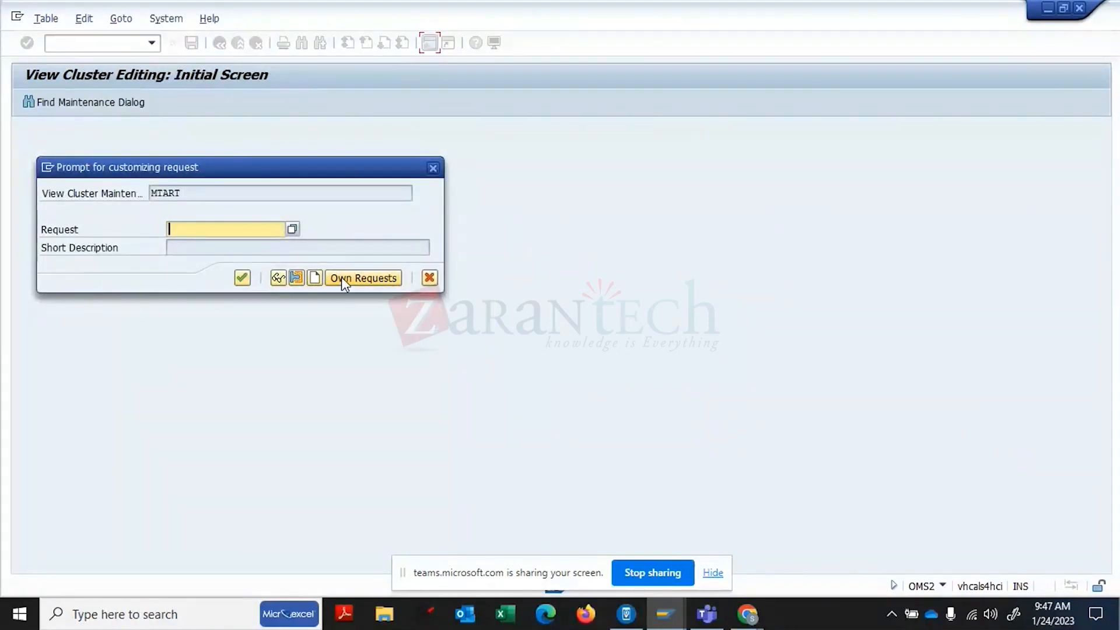
- Create and save a customizing request described 'MR: TRAINING: PP-MASTER DATA'
left_click(318, 279)
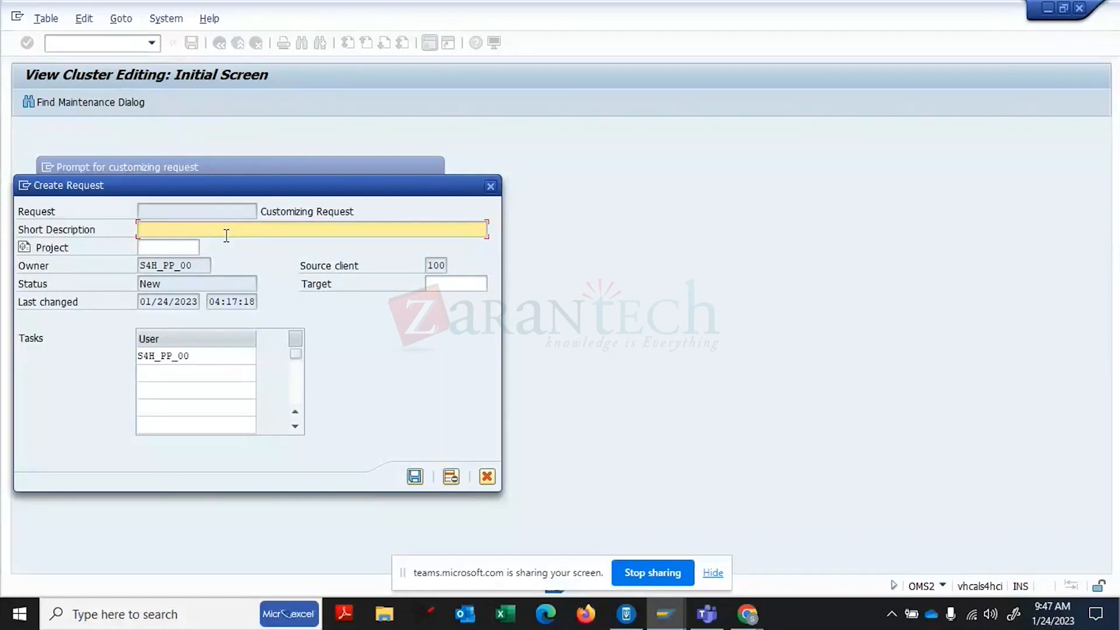
type("MR")
type(": ")
type("TRAIN")
type("ING")
type(": ")
type("PP-M")
type("ASTER")
type(" DATA")
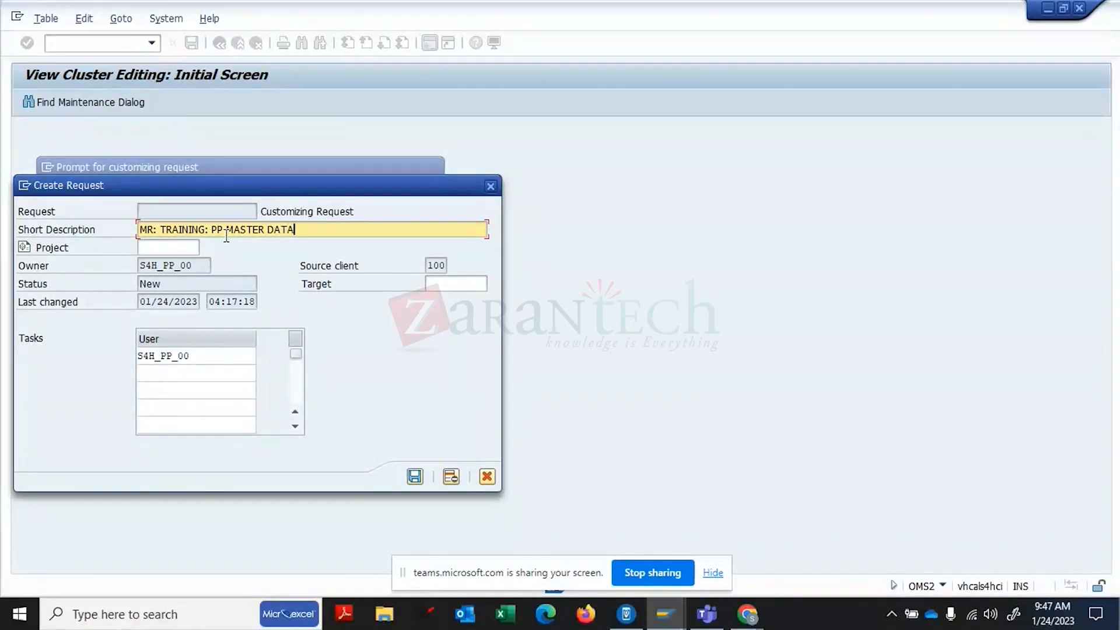
left_click(415, 477)
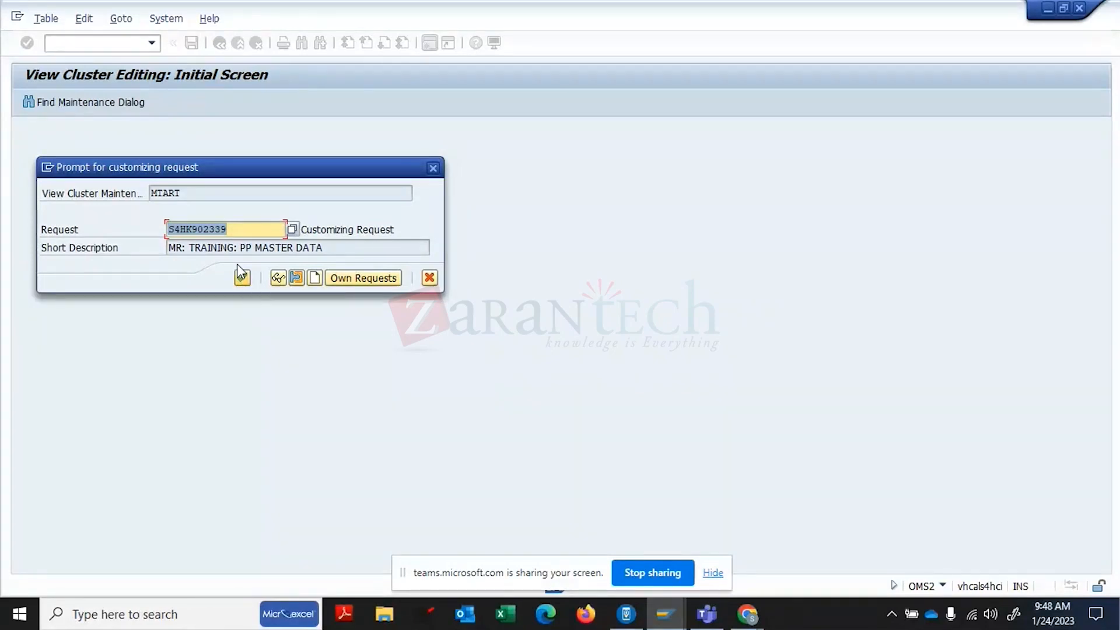
- Review request S4HK902339's contents, then save the ZERT changes under it
left_click(237, 249)
double_click(237, 249)
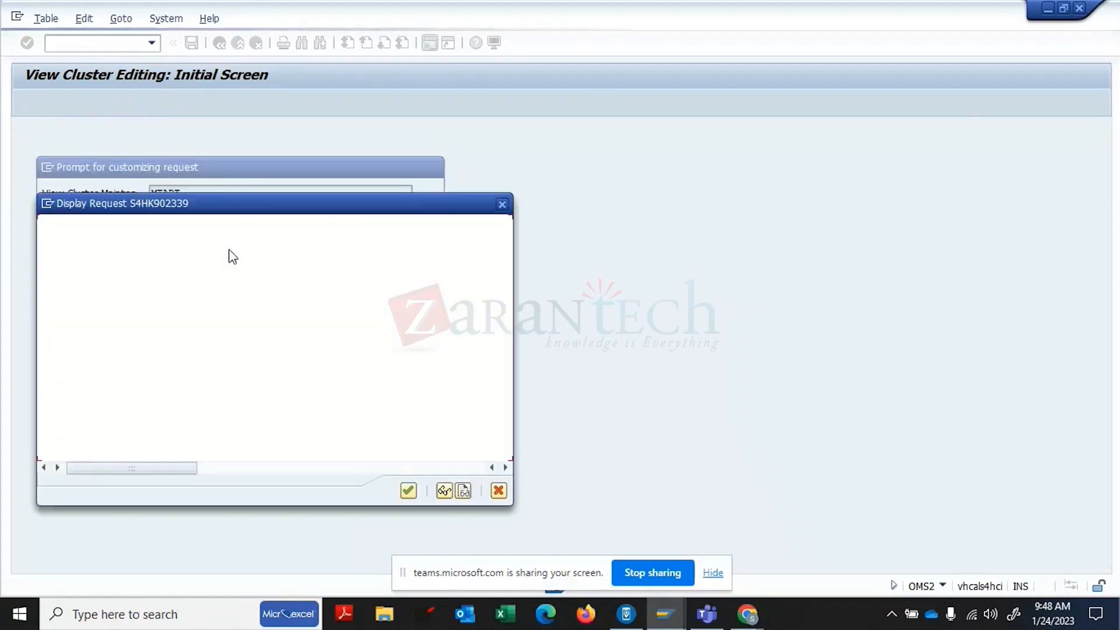
left_click(408, 490)
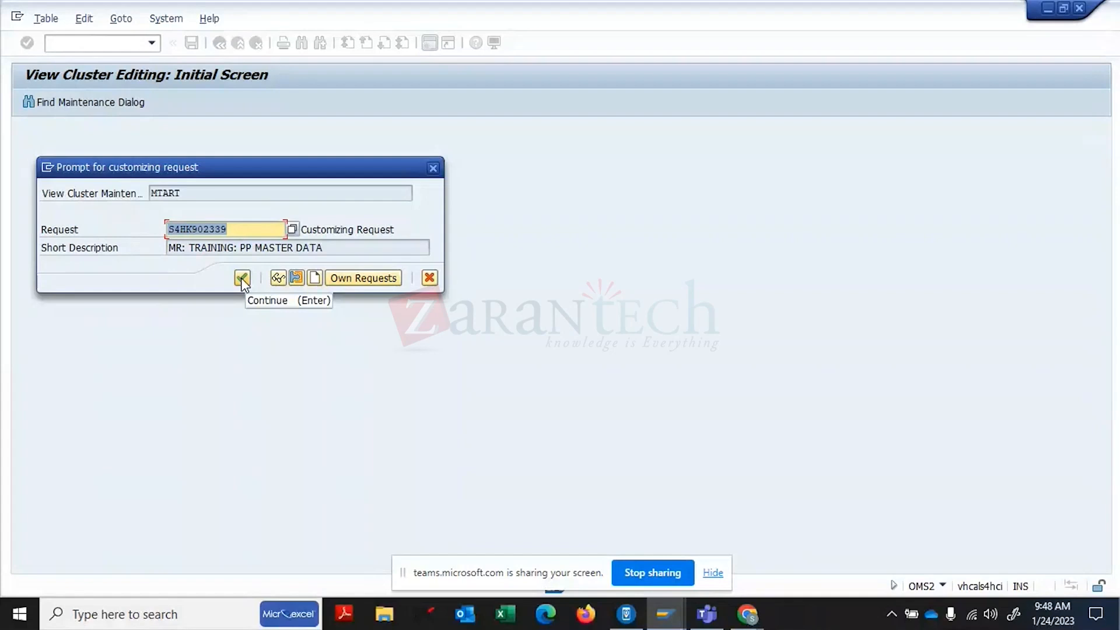
left_click(240, 278)
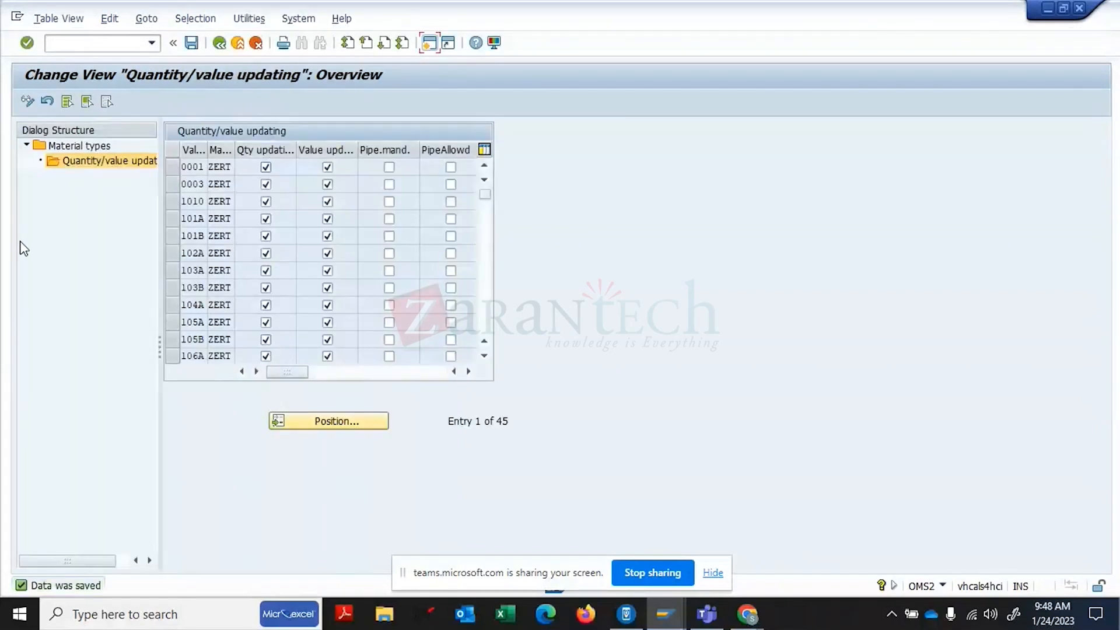
- Leave the material type settings and run transaction OMS2
left_click(220, 43)
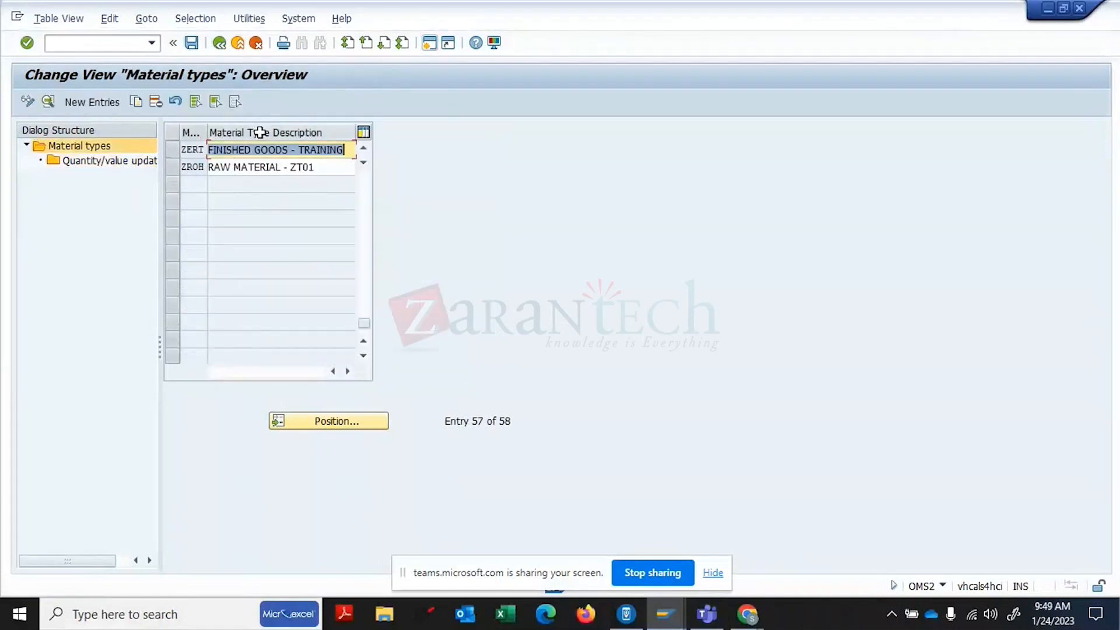
left_click(220, 43)
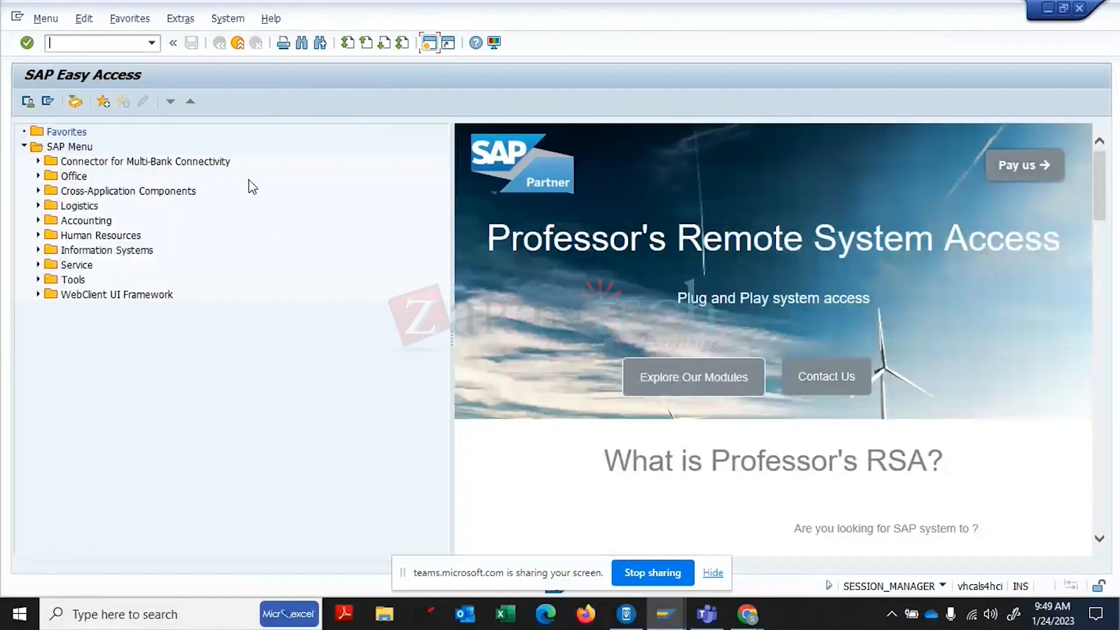
type("OMS2")
key("Return")
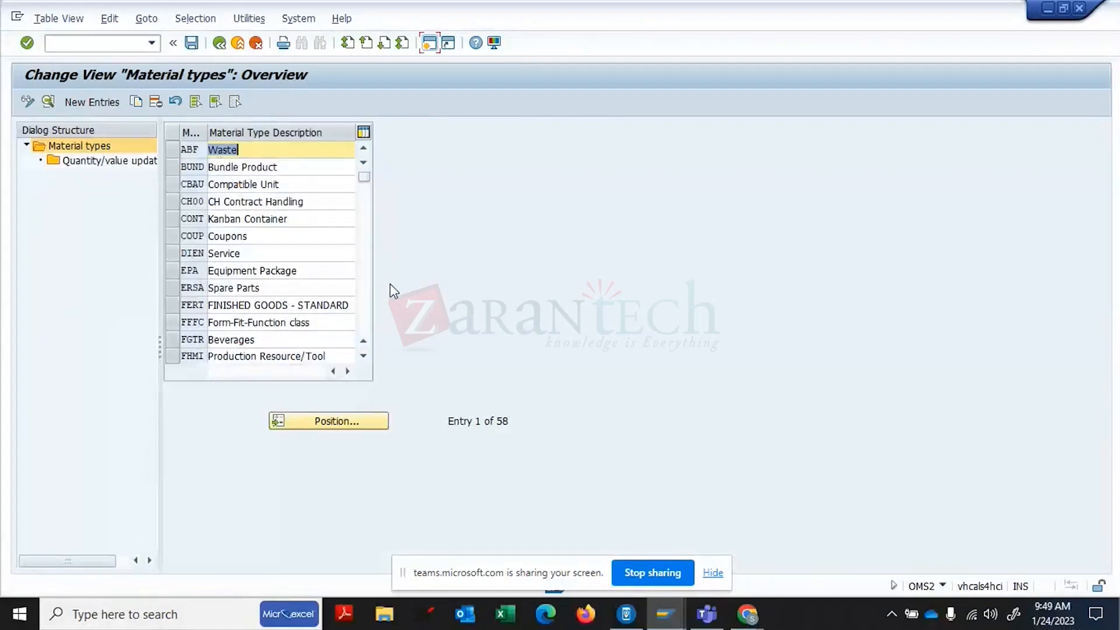
- Inspect the Product Type Group of the DIEN Service material type
left_click(171, 252)
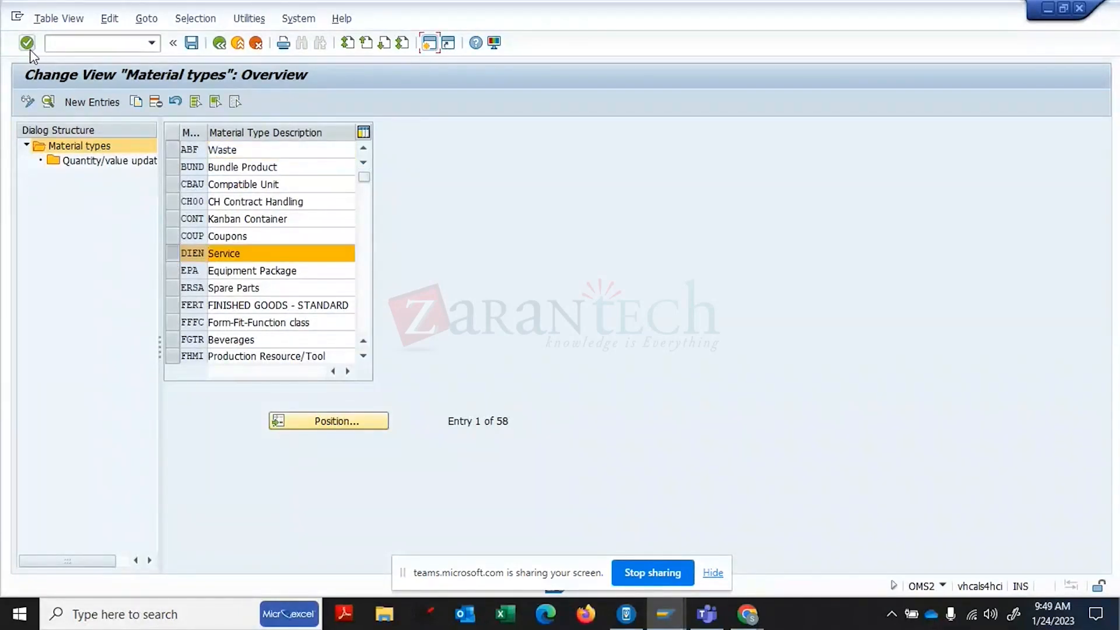
left_click(49, 103)
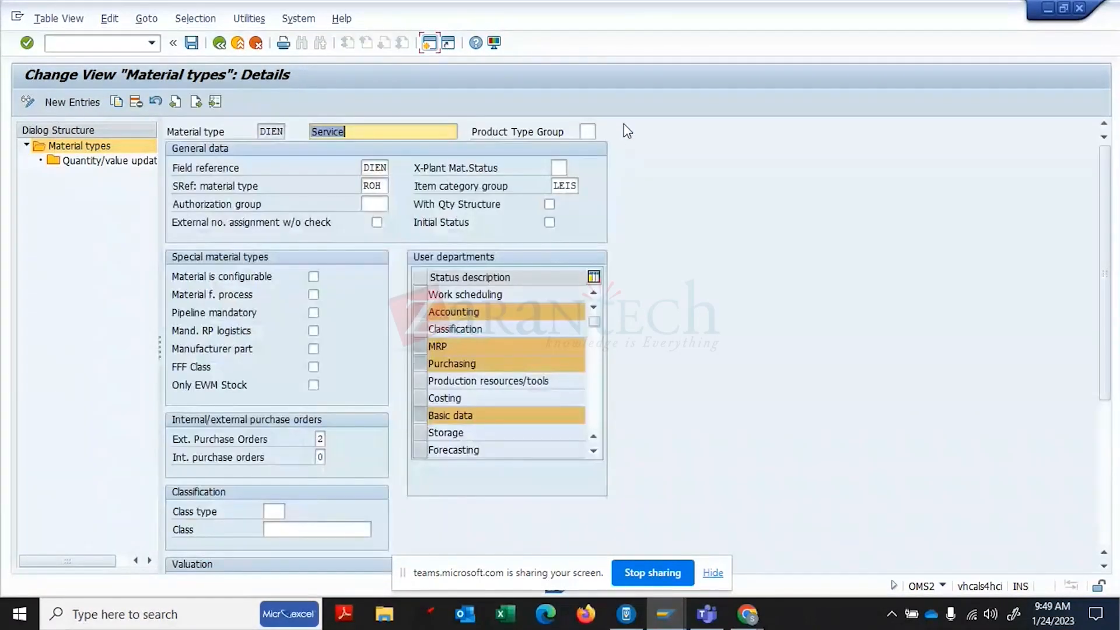
left_click(592, 132)
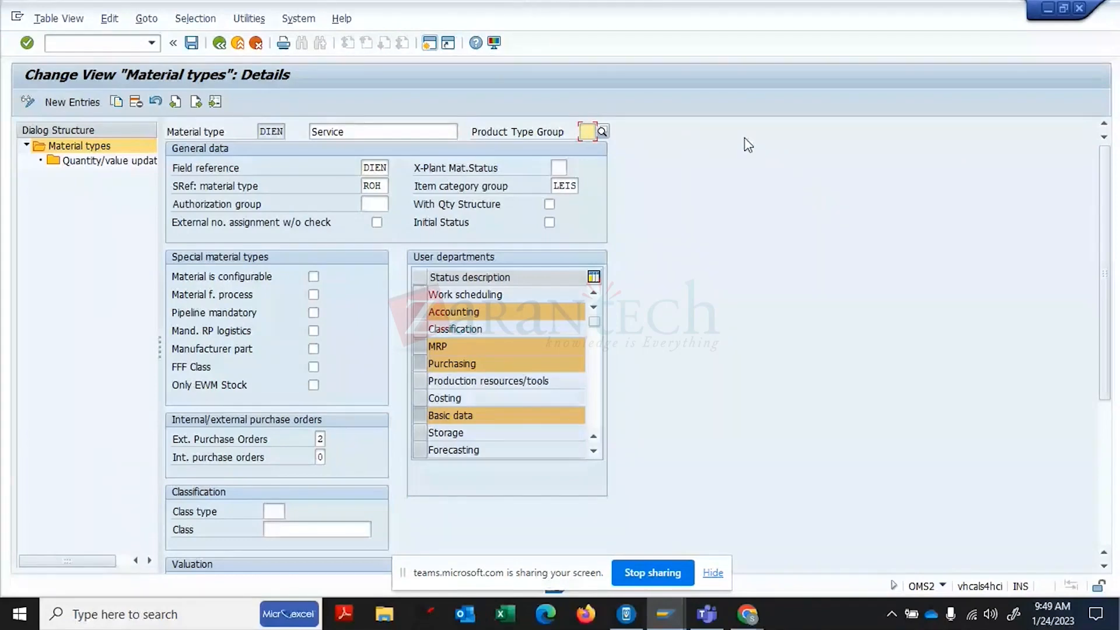
left_click(219, 42)
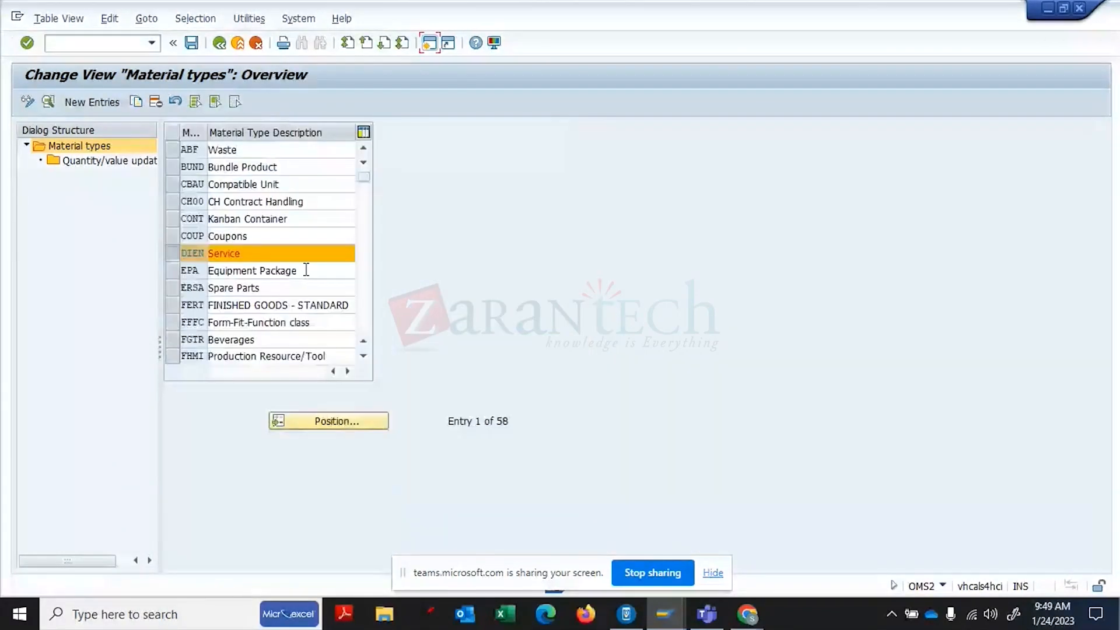
- Locate material type SERV and review its Product Type Group value 2 before exiting
left_click(179, 257)
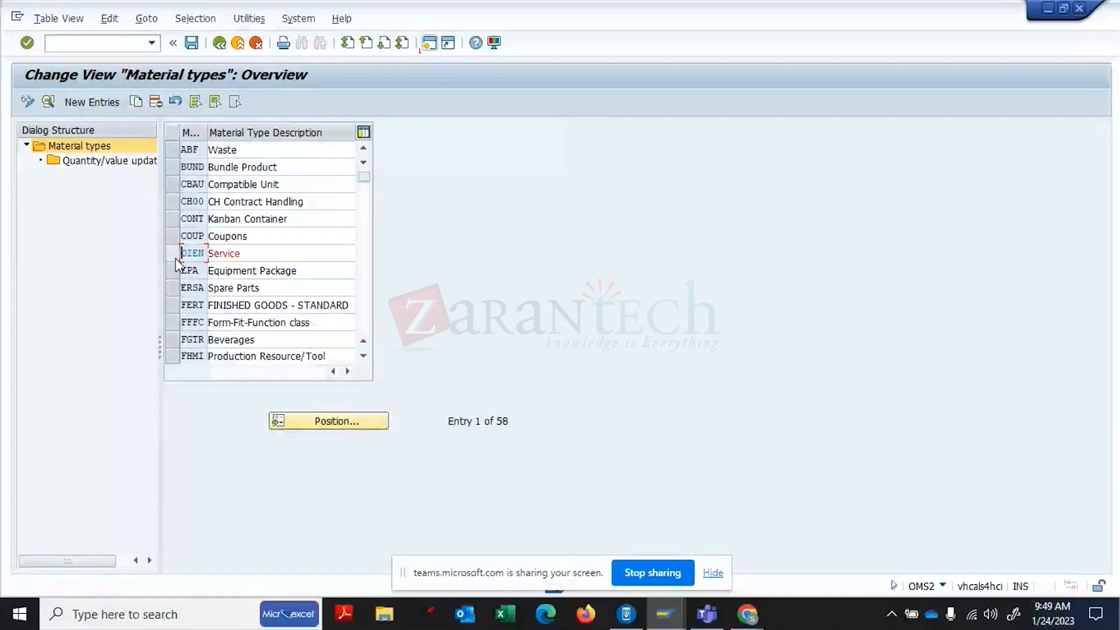
left_click(309, 420)
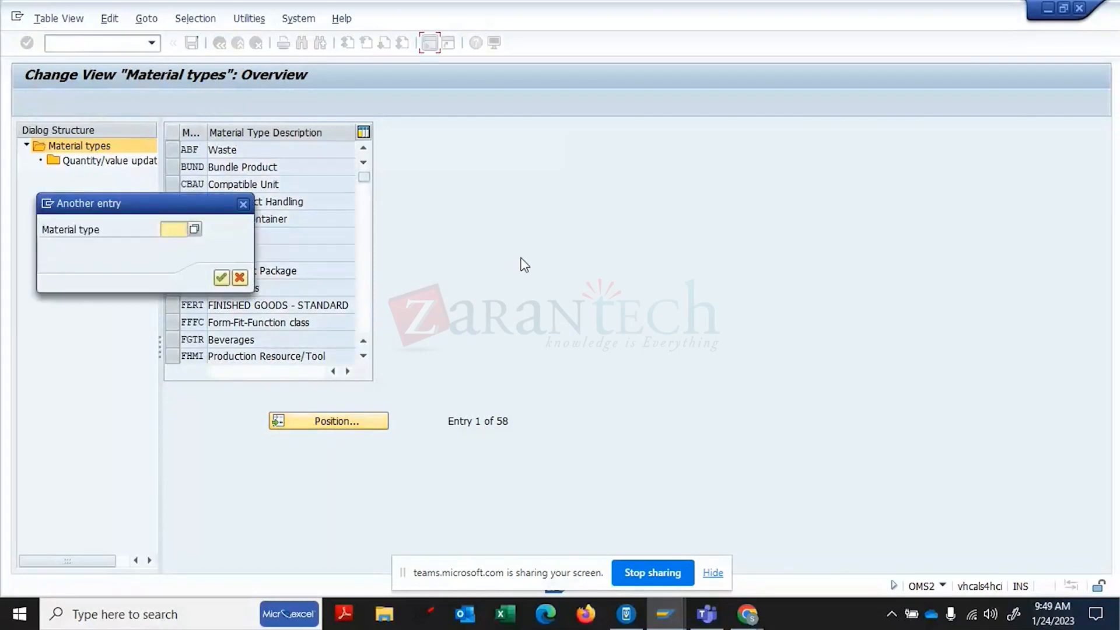
type("SERV")
key("Return")
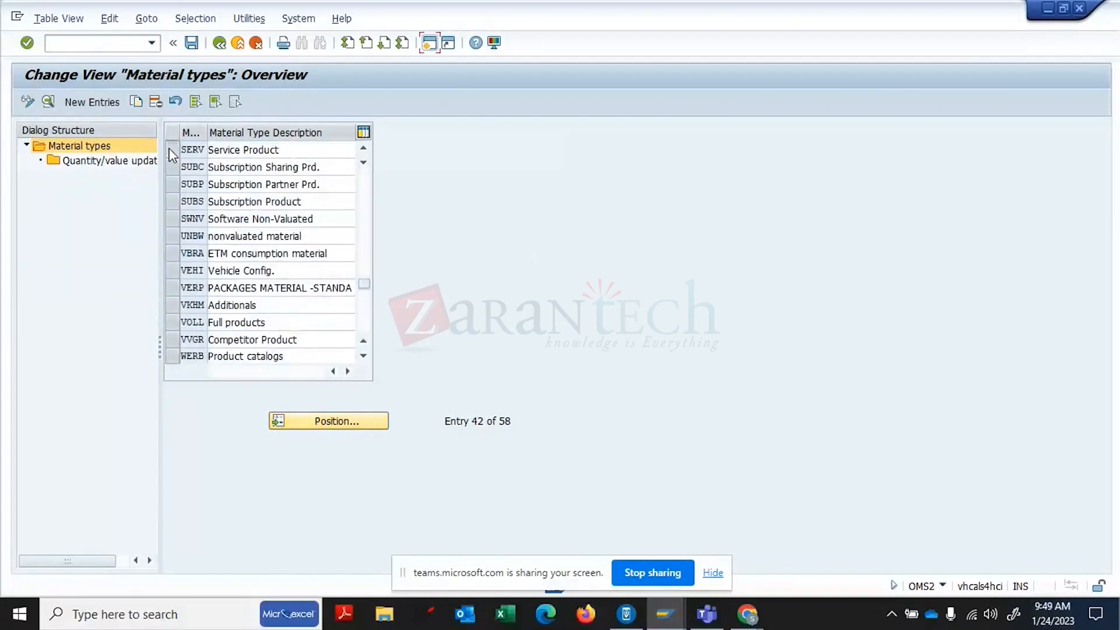
left_click(170, 149)
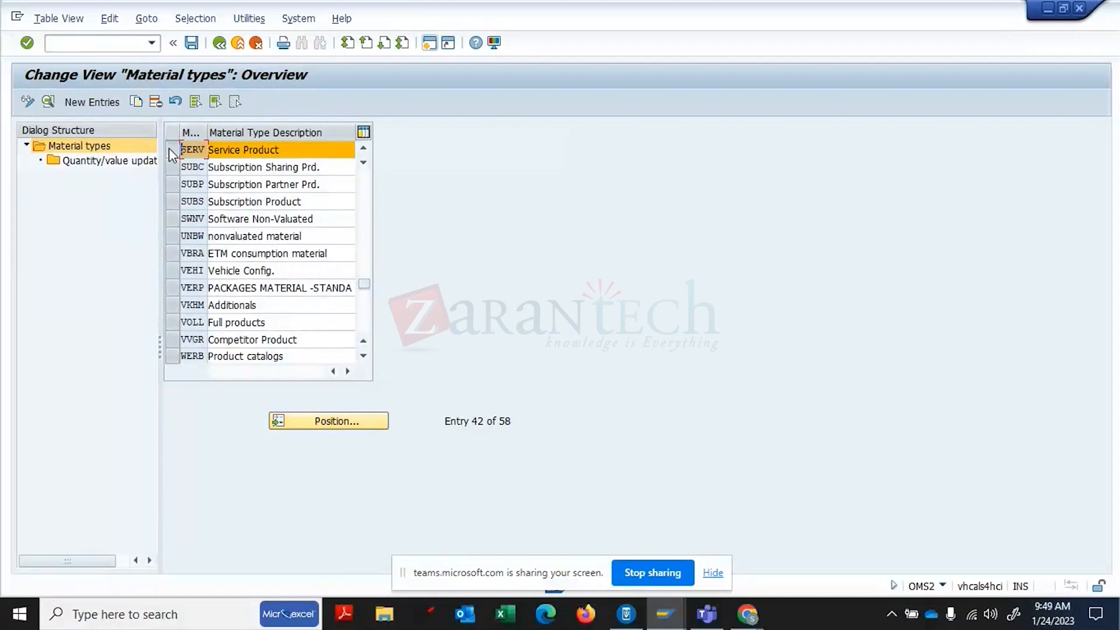
left_click(48, 101)
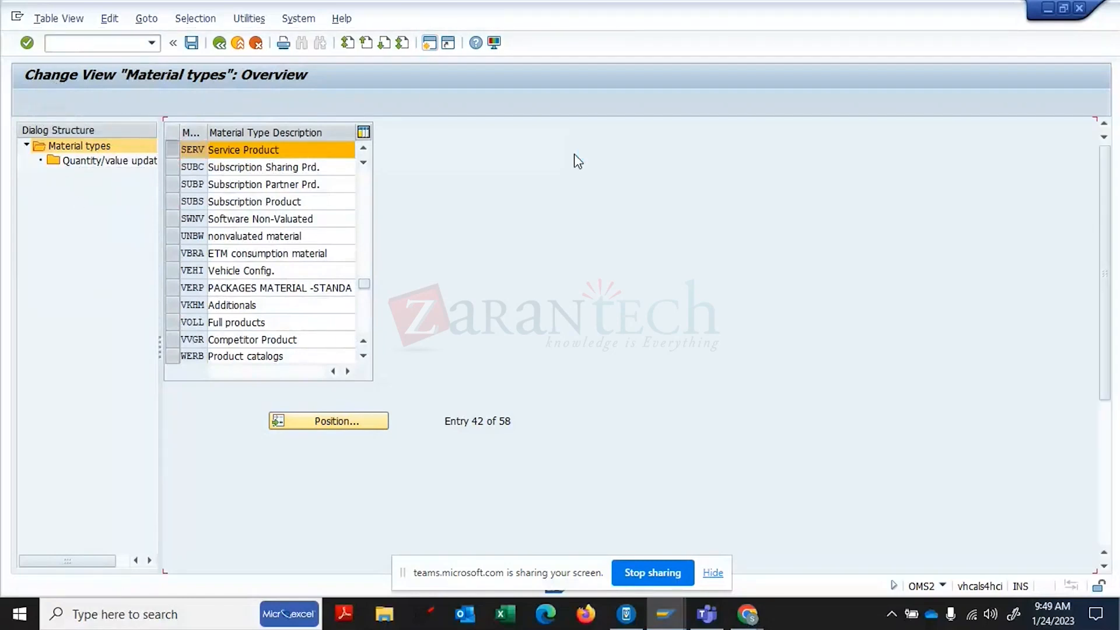
left_click(594, 134)
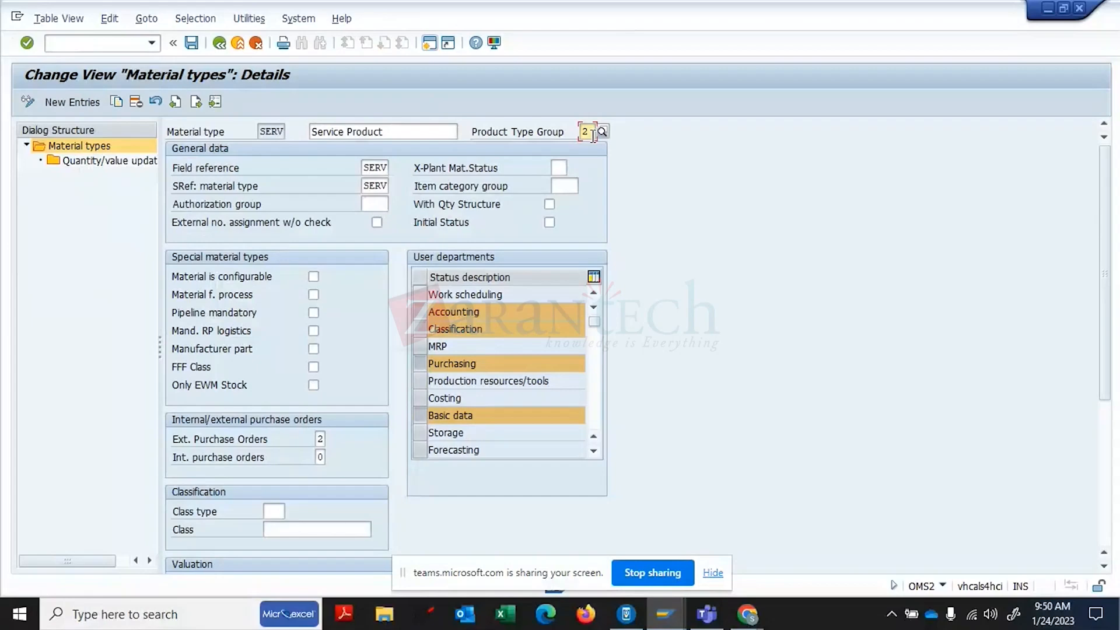
left_click(429, 42)
left_click(591, 131)
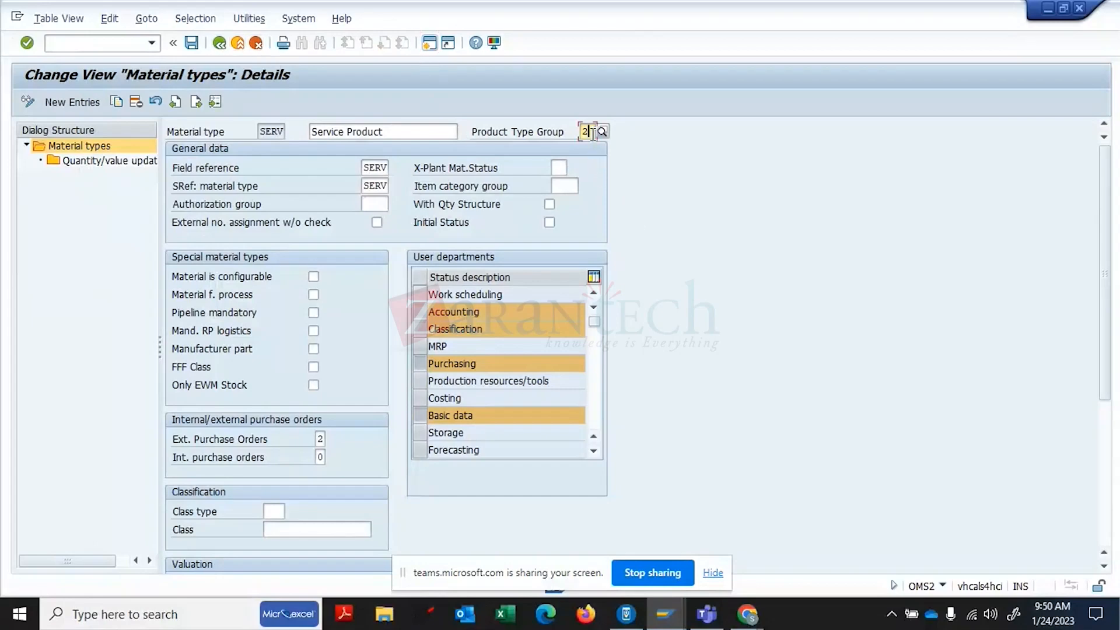
left_click(220, 46)
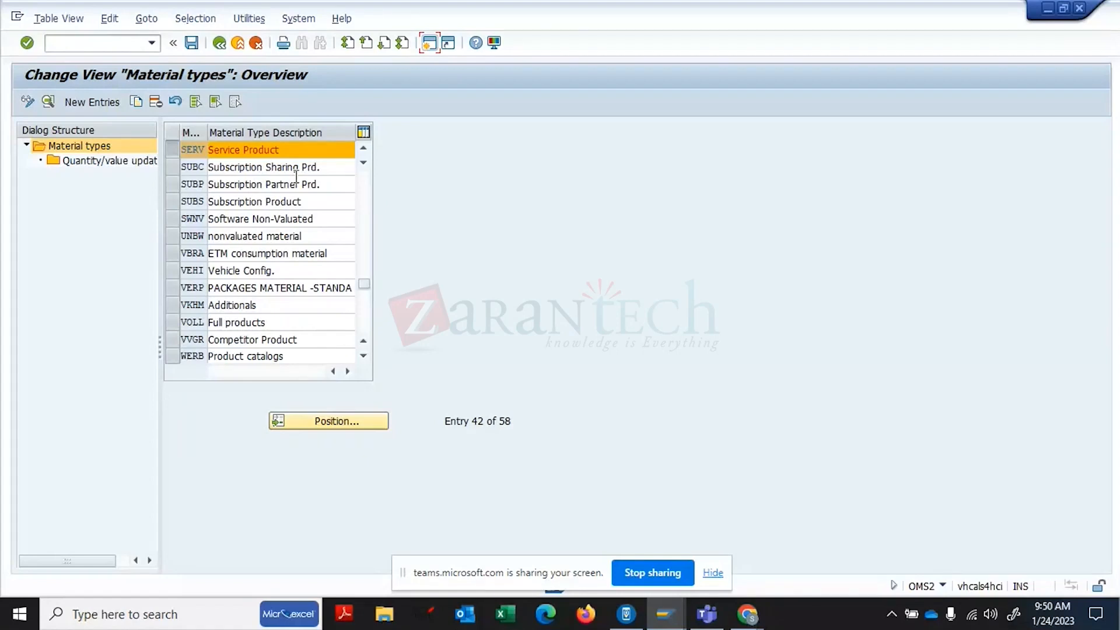
left_click(219, 44)
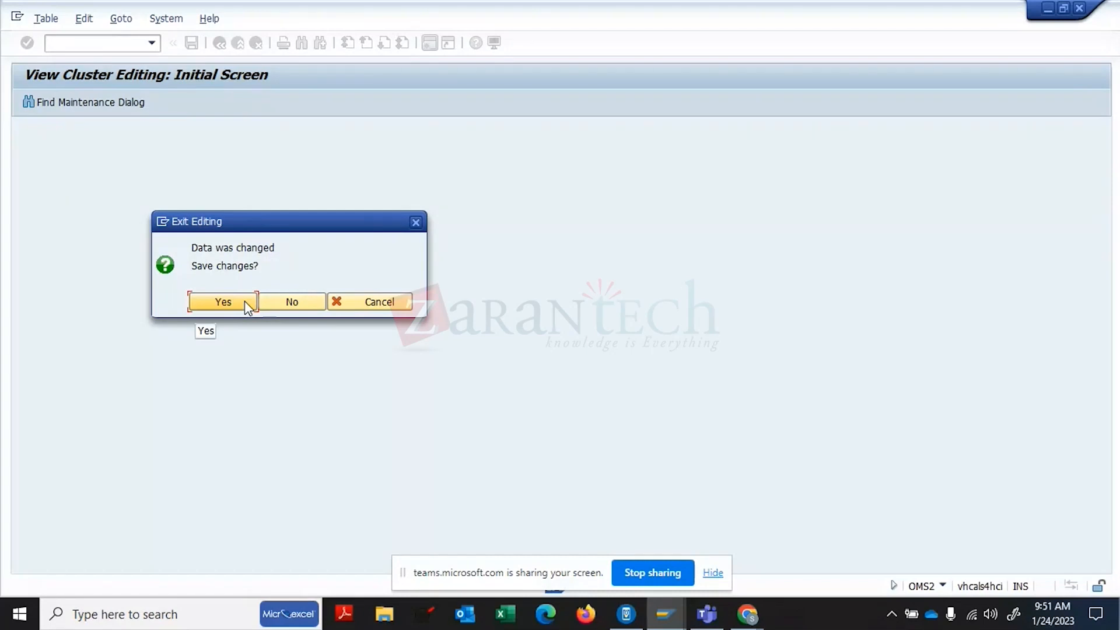
- Save the changed material type data under the request, then open SPRO's SAP Reference IMG
left_click(244, 301)
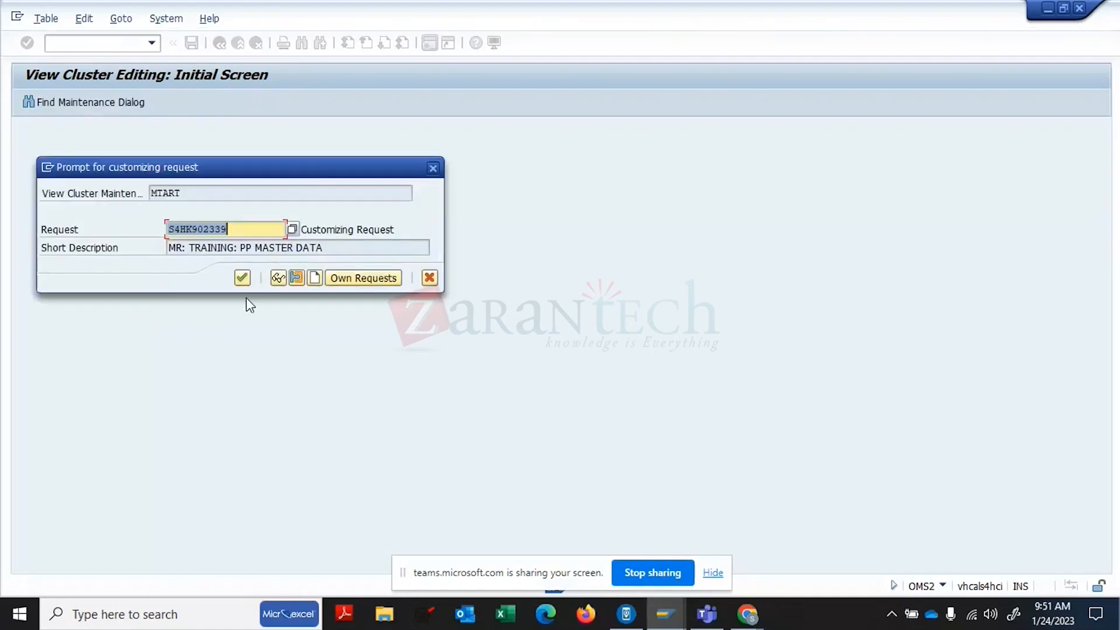
left_click(242, 278)
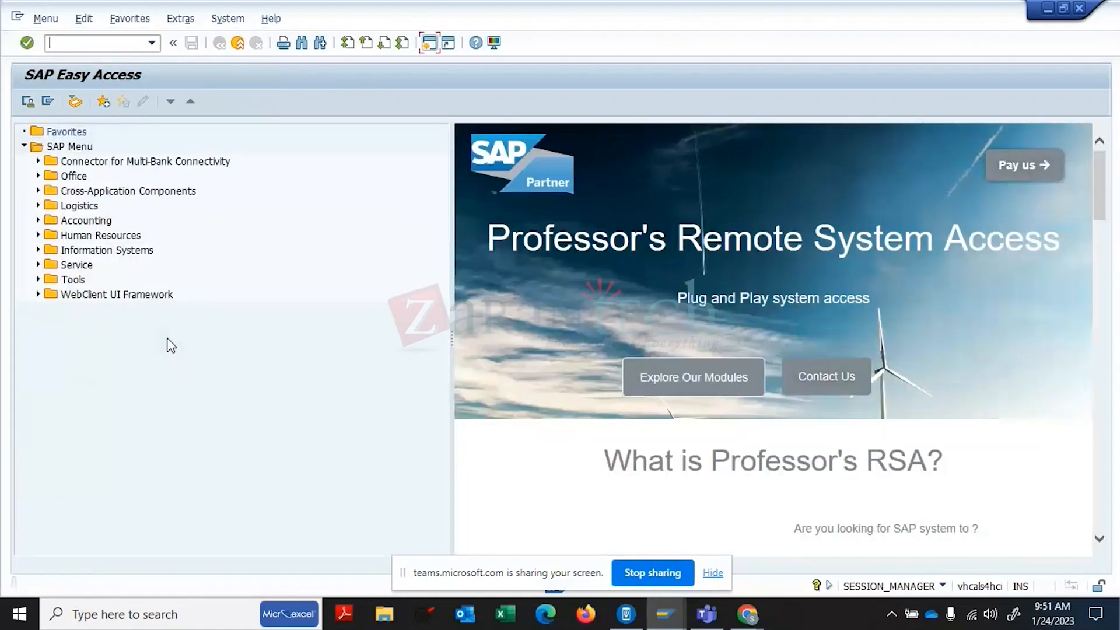
type("SPRO")
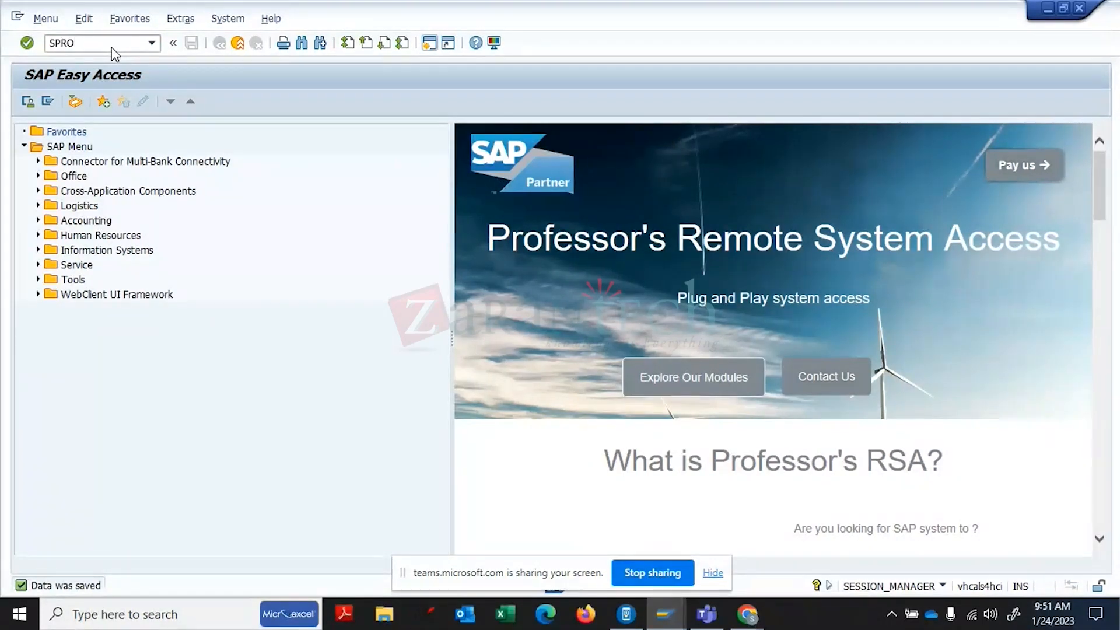
key("Return")
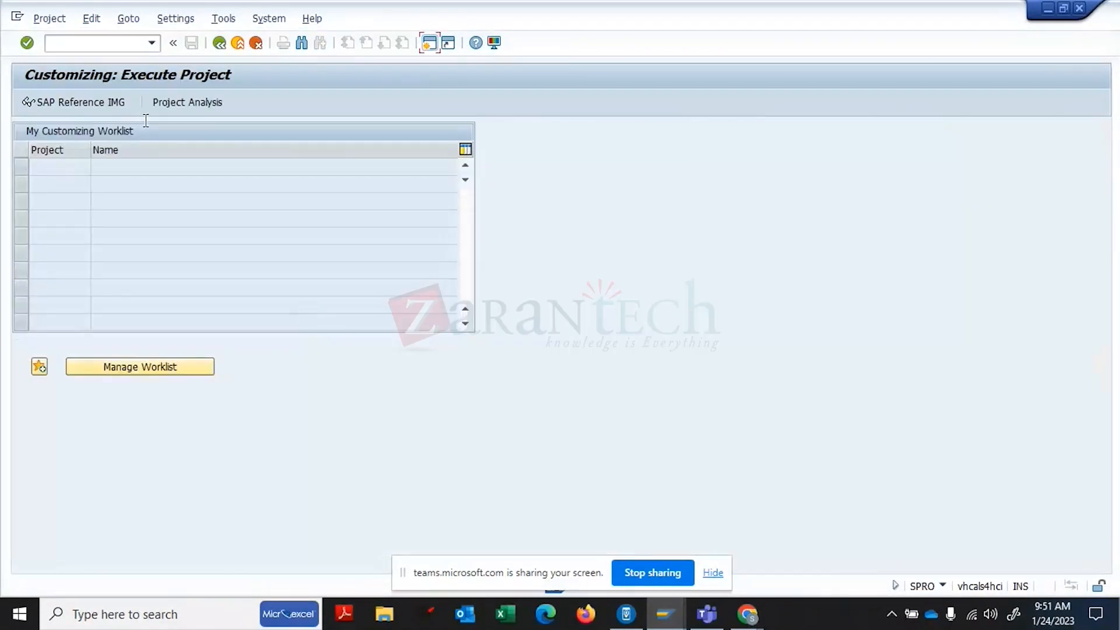
left_click(111, 103)
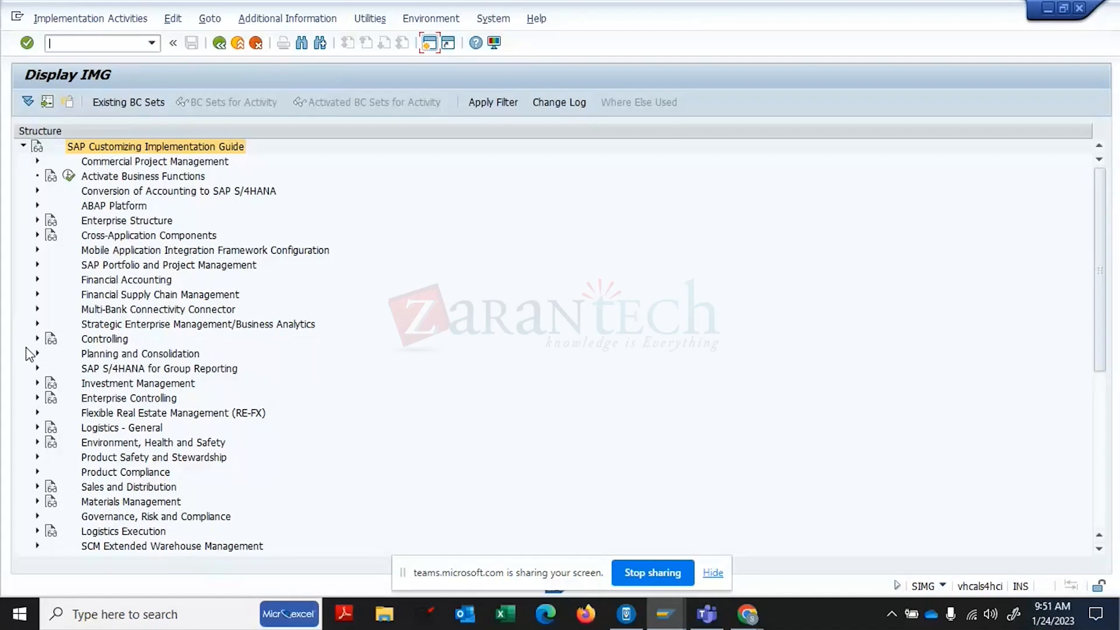
- Under Logistics - General > Material Master > Configuring the Material Master, run Define Structure of Data Screens
left_click(36, 427)
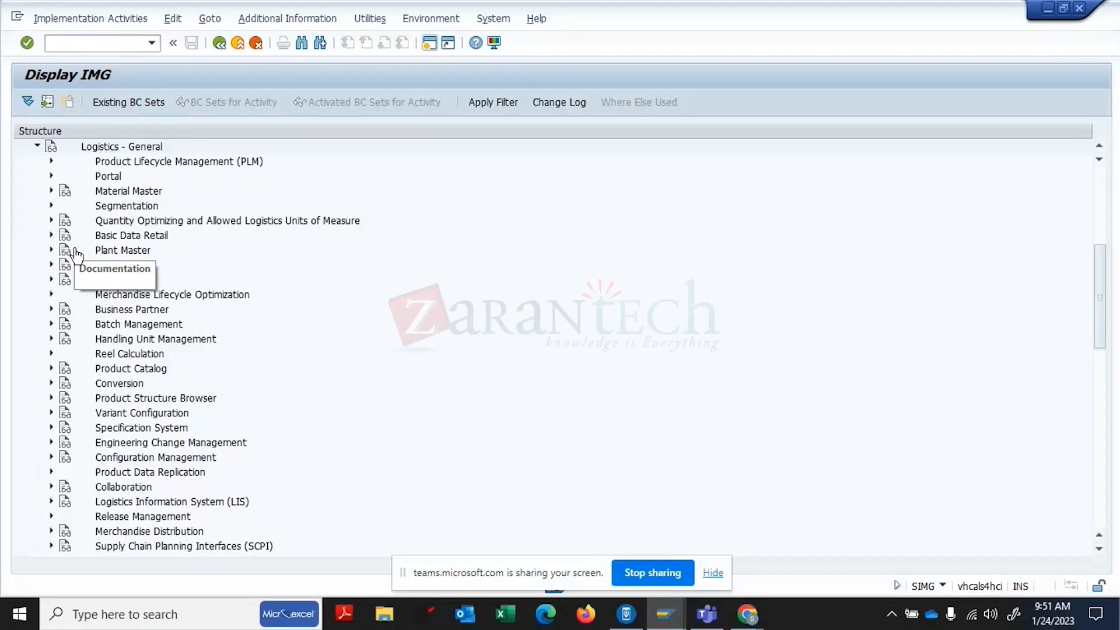
left_click(51, 192)
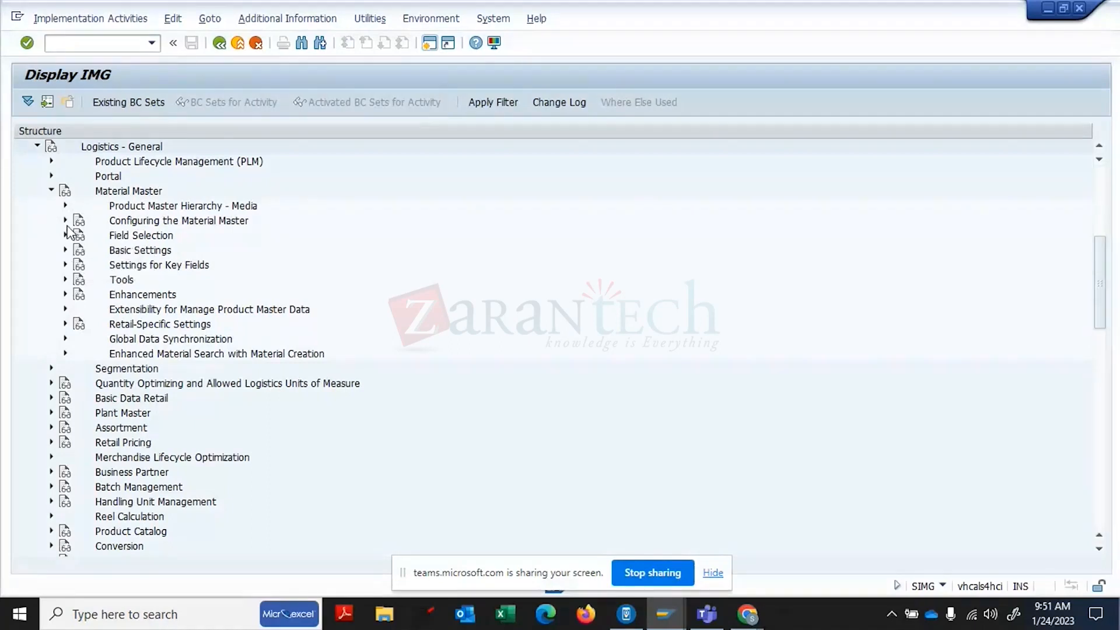
left_click(65, 221)
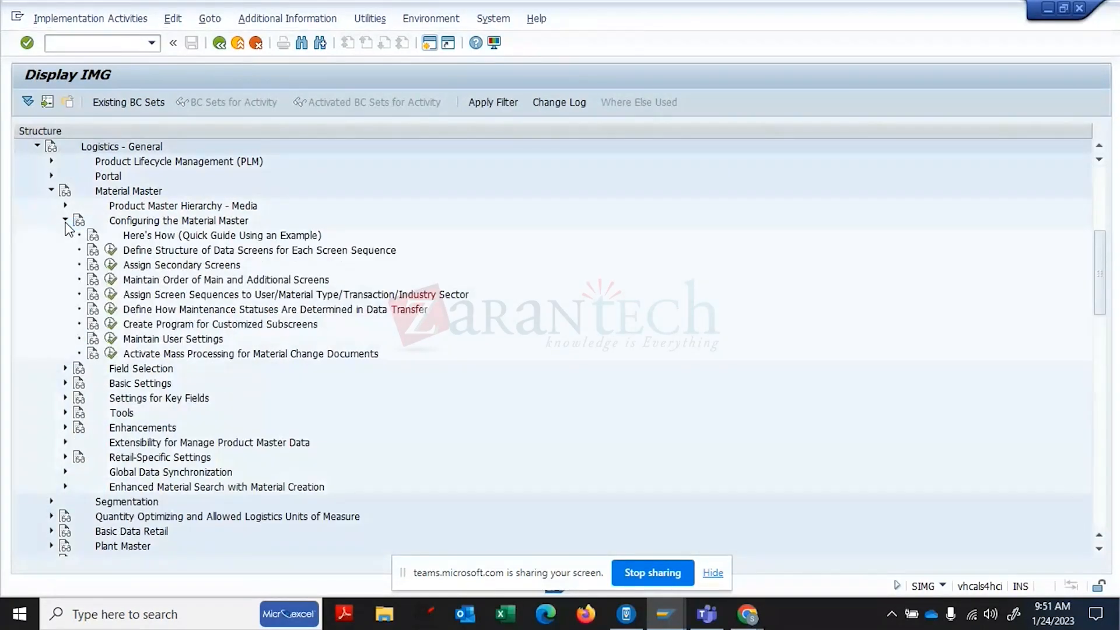
left_click(178, 267)
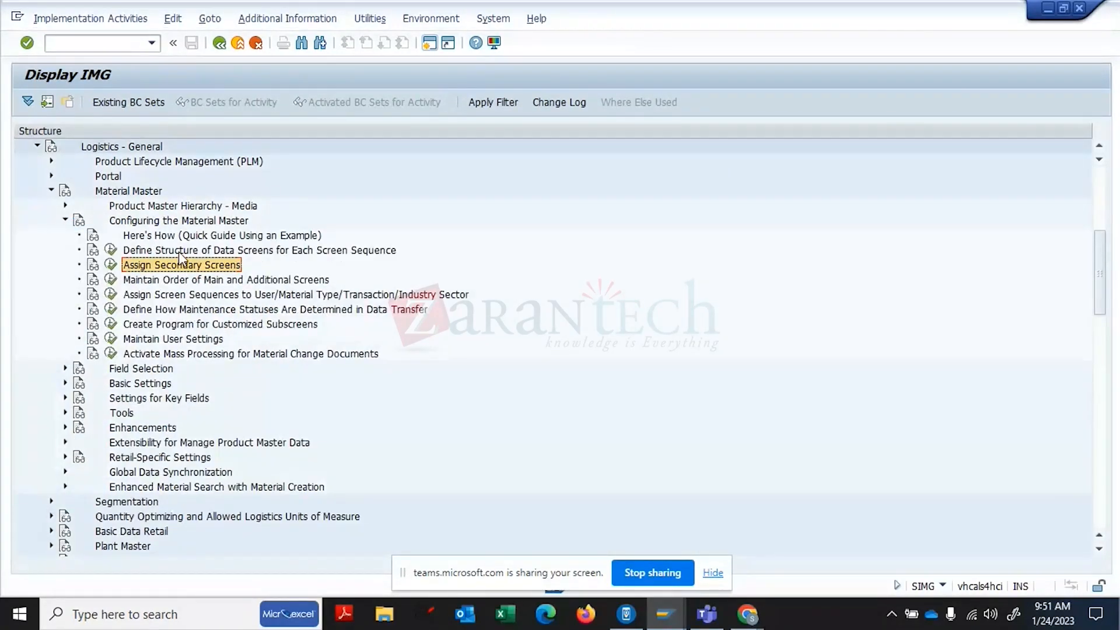
left_click(179, 251)
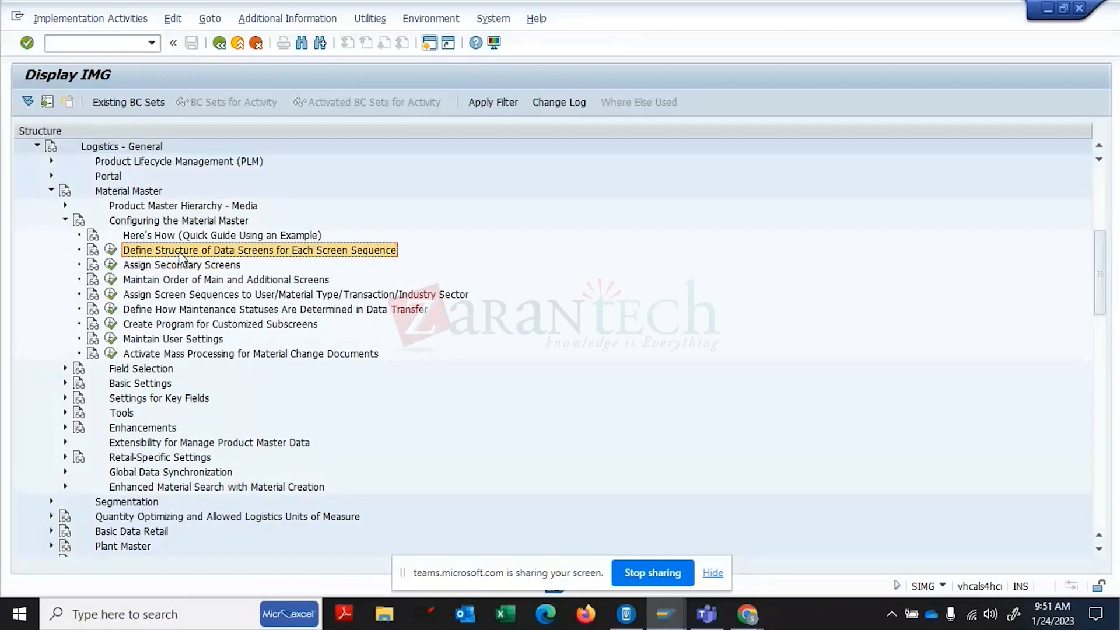
left_click(110, 251)
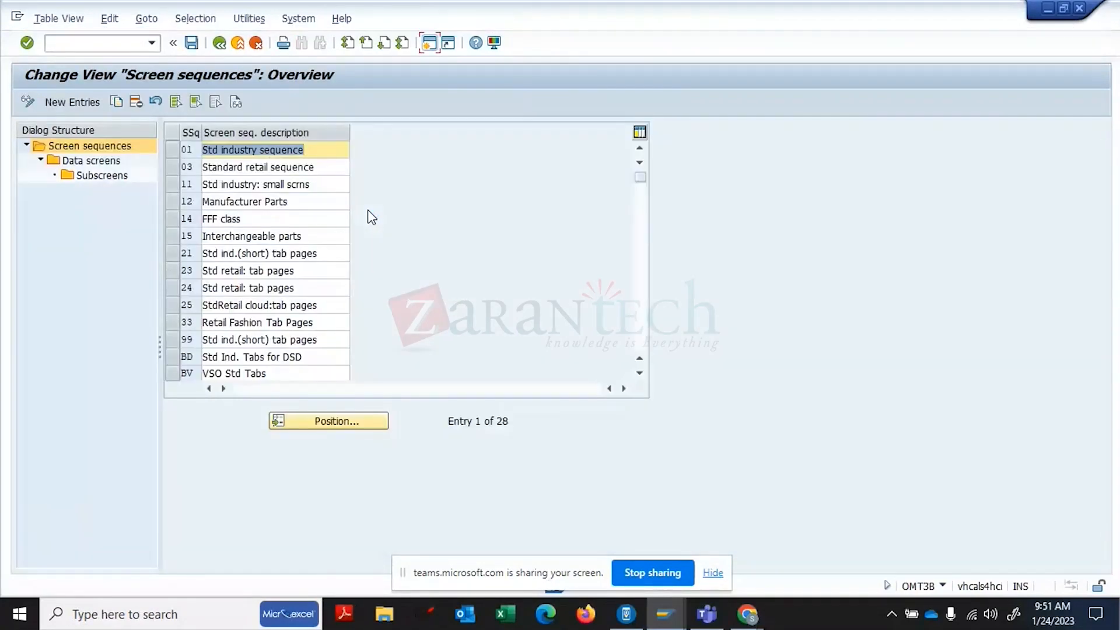
- Open the subscreens of the Basic Data screen in Std industry sequence 01
left_click(180, 153)
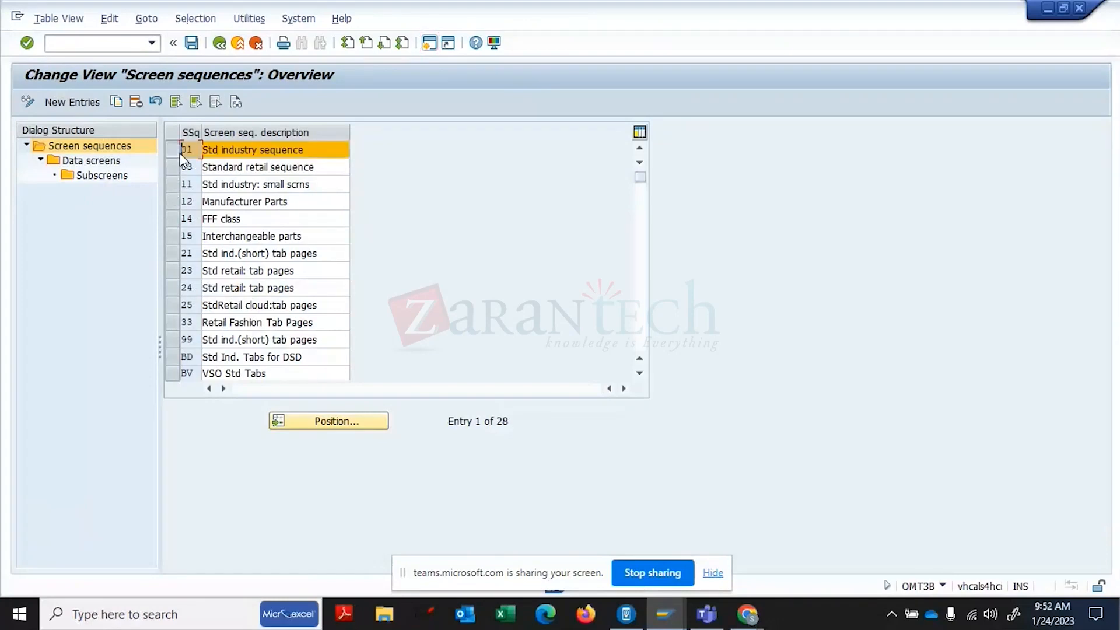
double_click(104, 164)
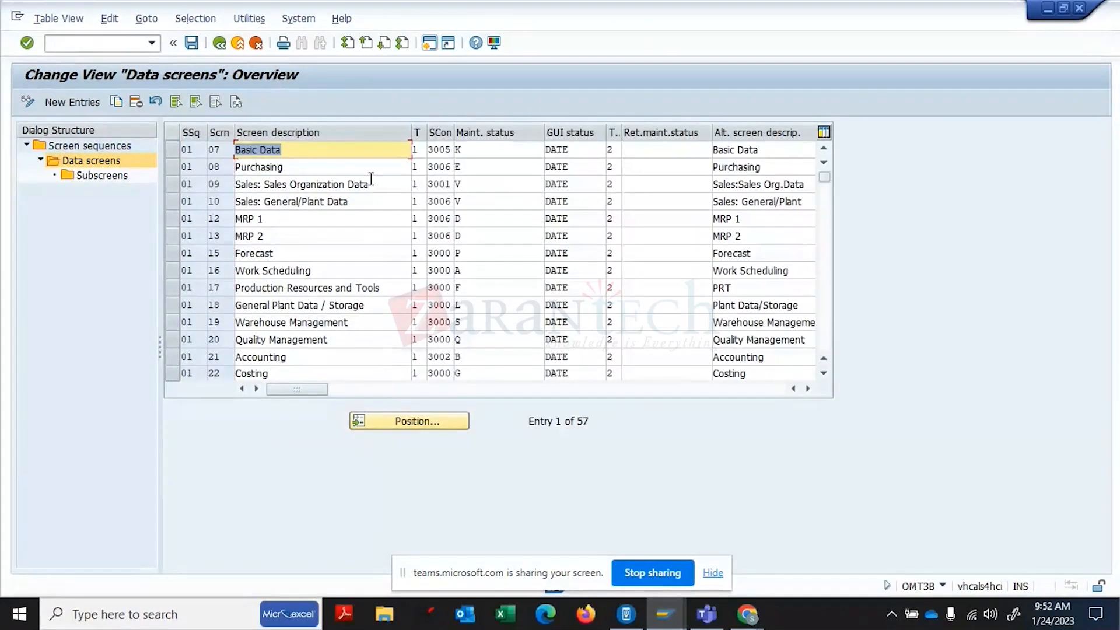
left_click(170, 151)
double_click(117, 176)
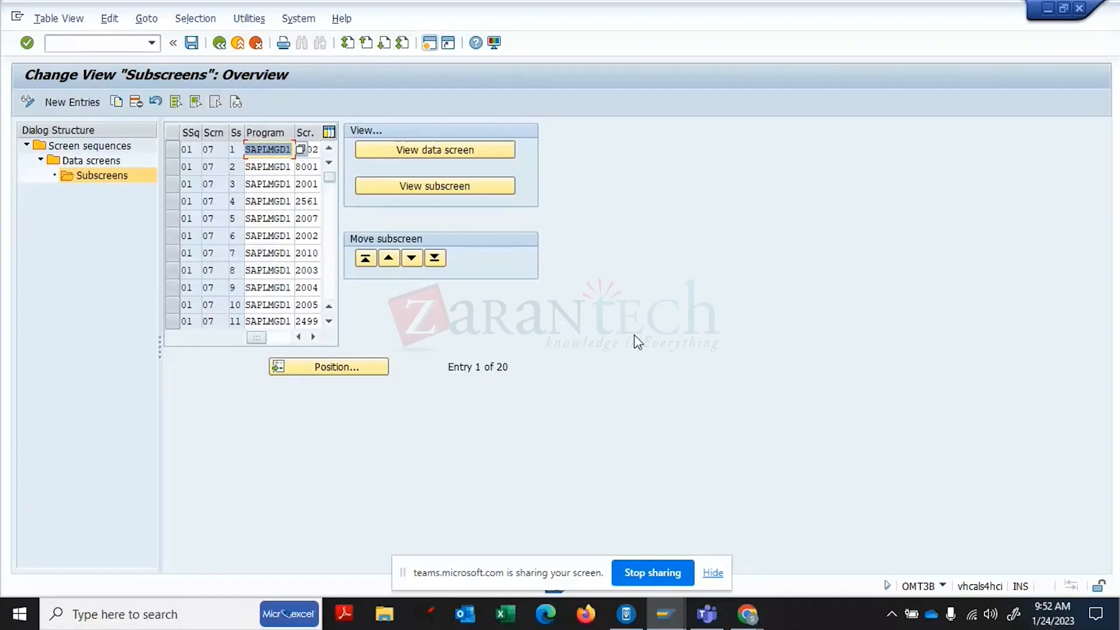
- Preview subscreen 1002, check its program and screen number, and return to the data screens
left_click(178, 148)
left_click(457, 190)
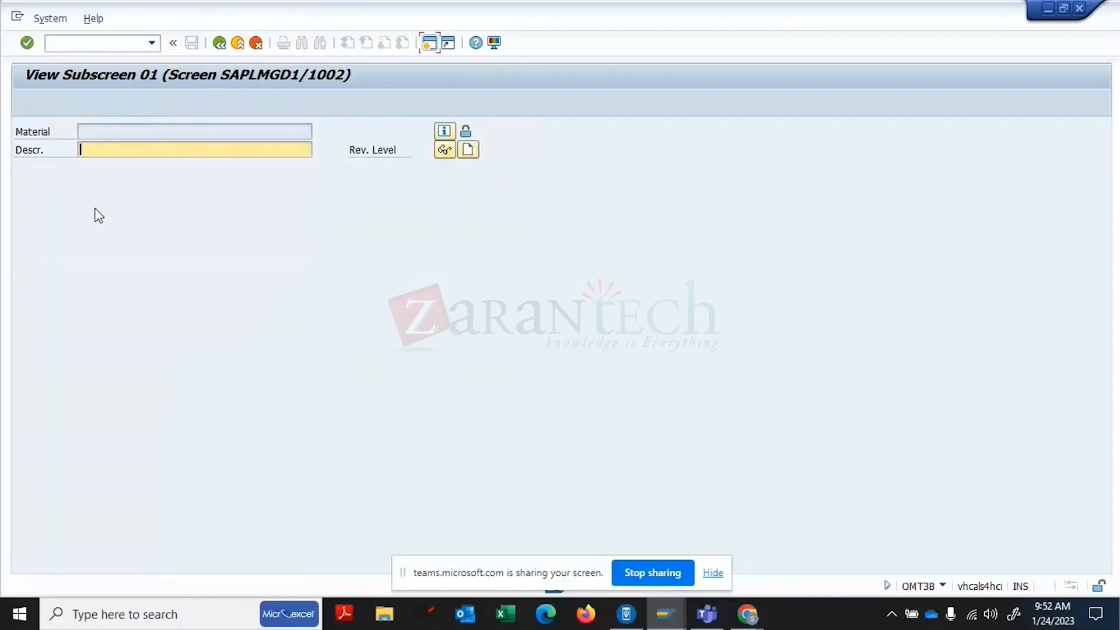
left_click(221, 45)
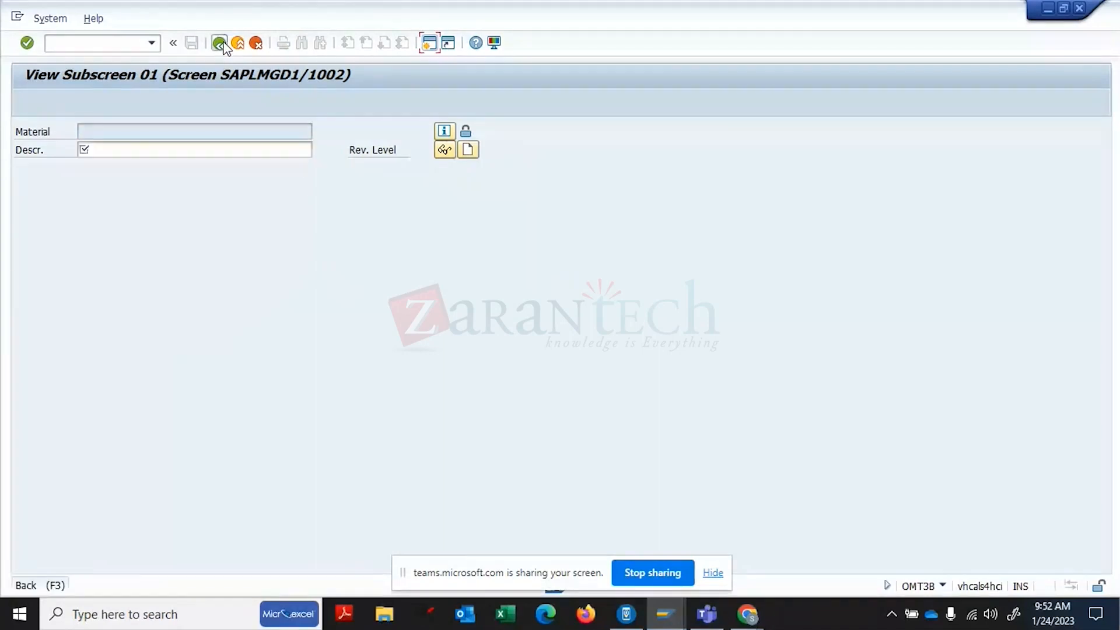
left_click(257, 44)
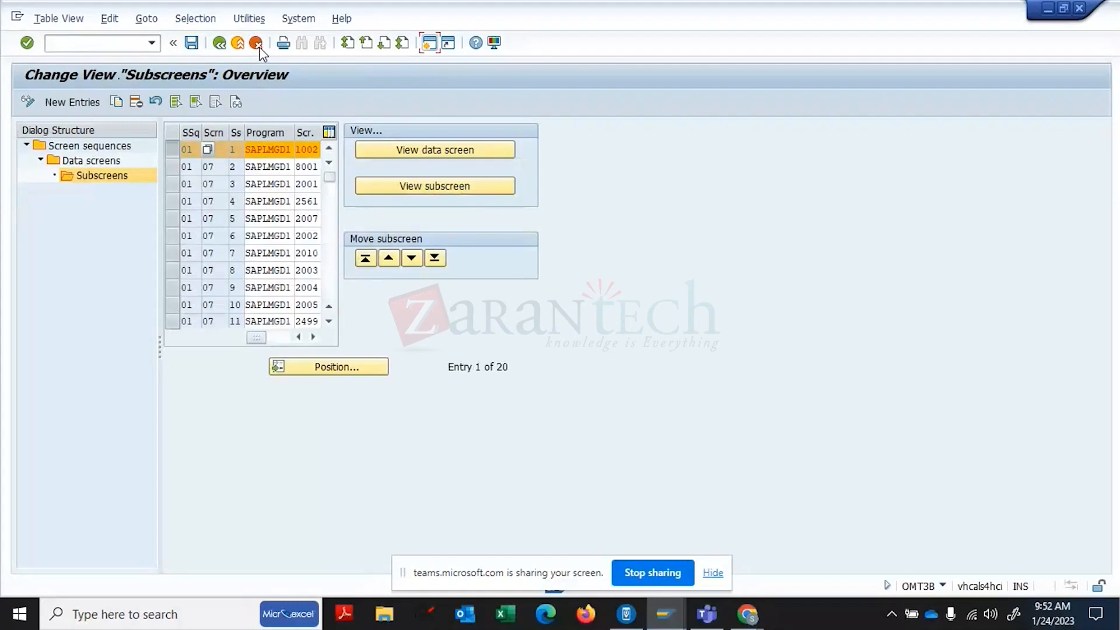
left_click(280, 149)
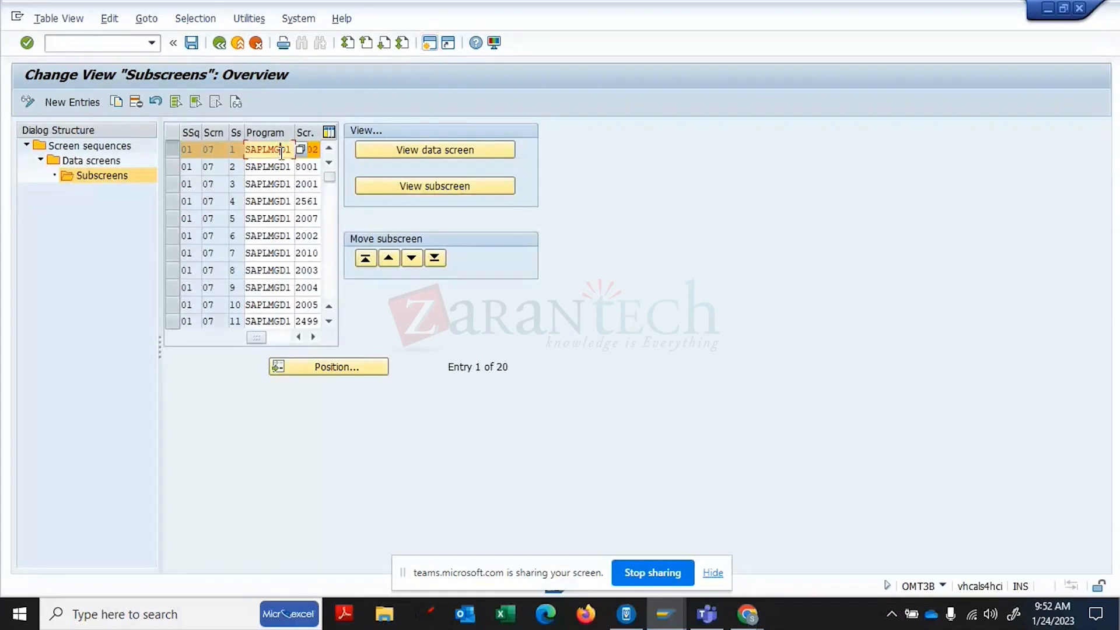
left_click(311, 148)
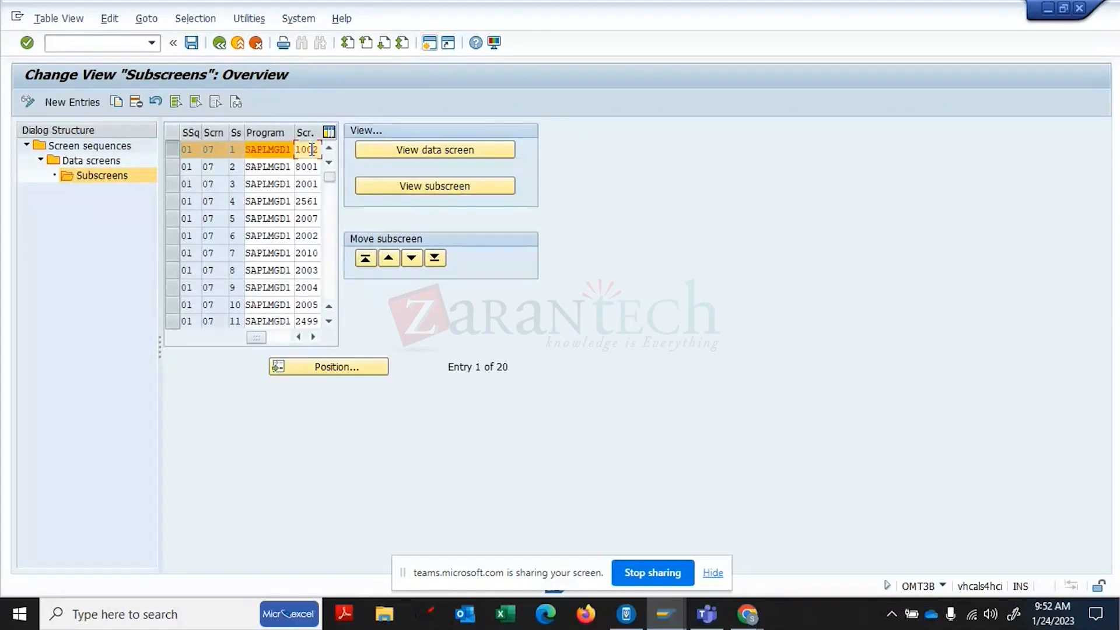
left_click(219, 44)
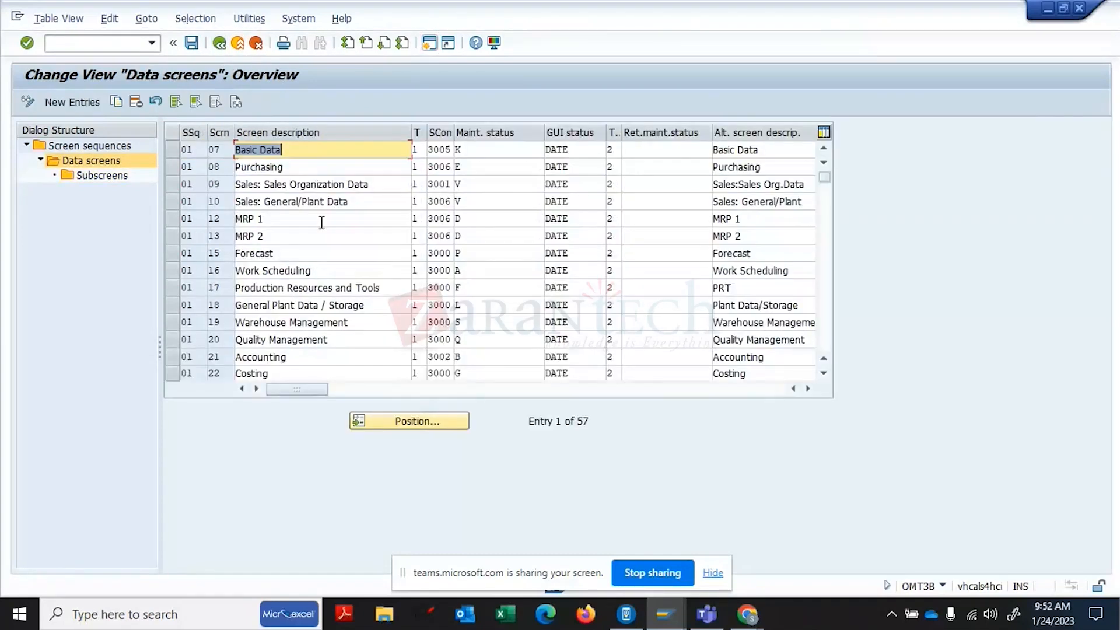
- Simulate the whole Work Scheduling data screen and cancel the preview
left_click(174, 270)
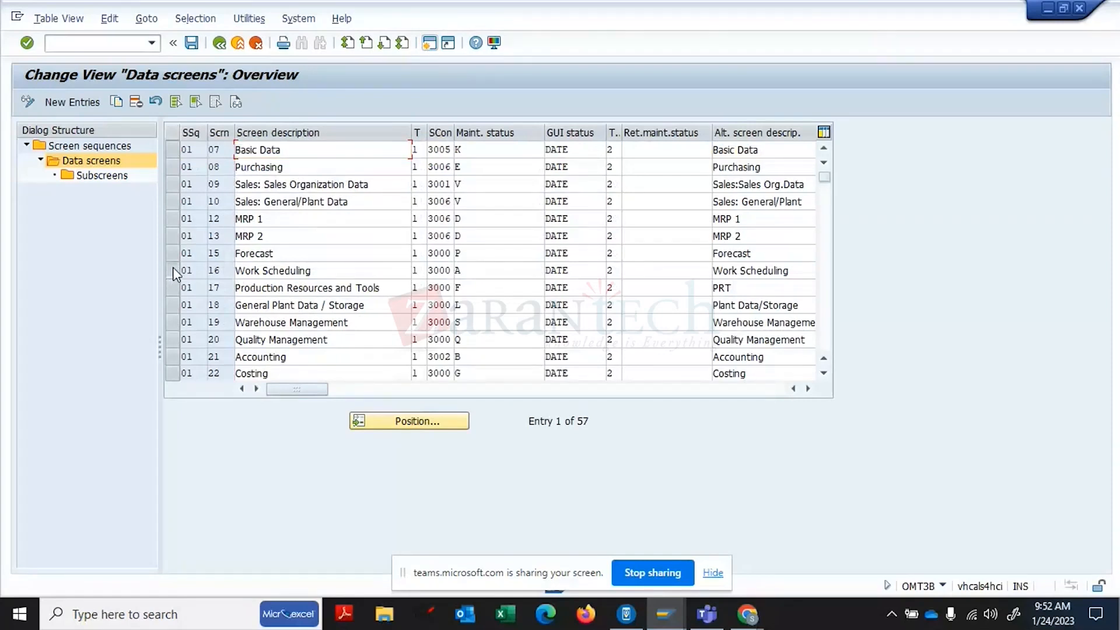
left_click(92, 178)
left_click(416, 151)
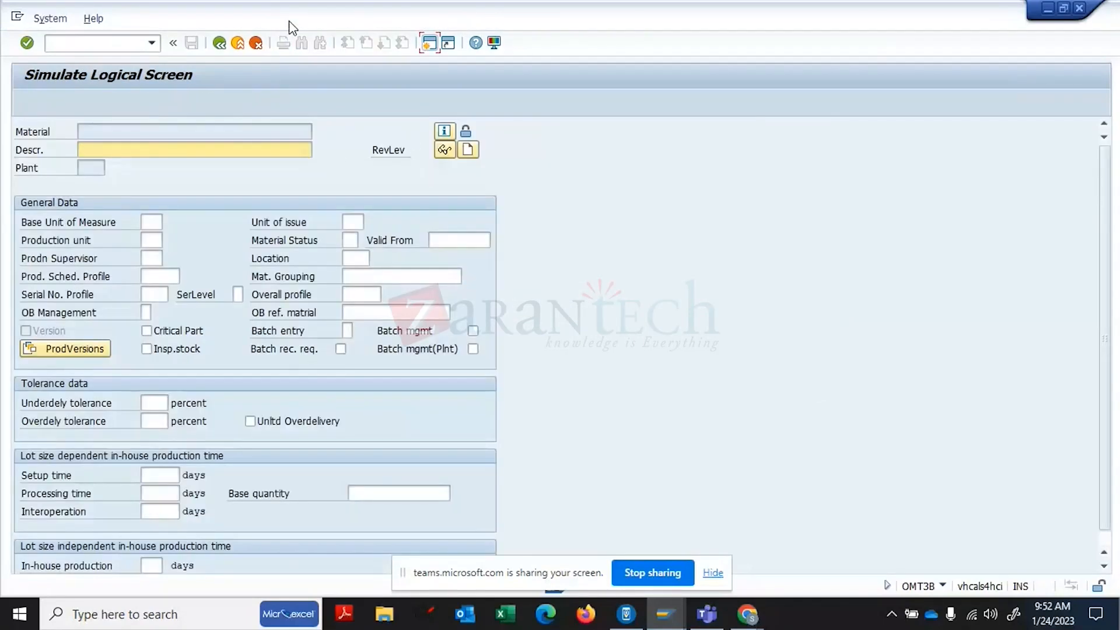
left_click(220, 45)
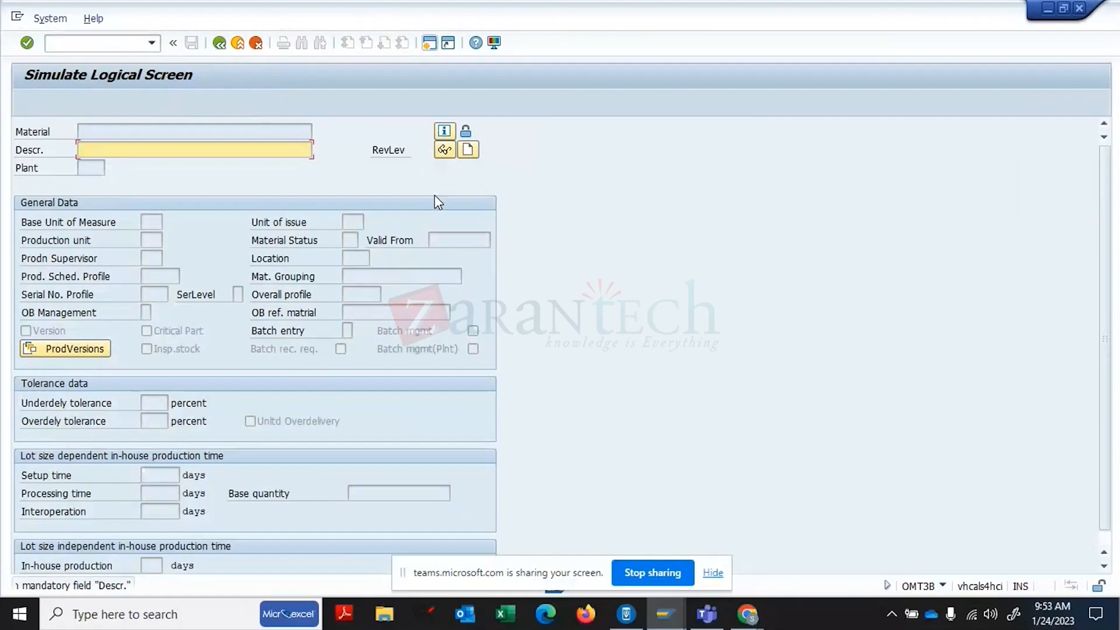
left_click(255, 37)
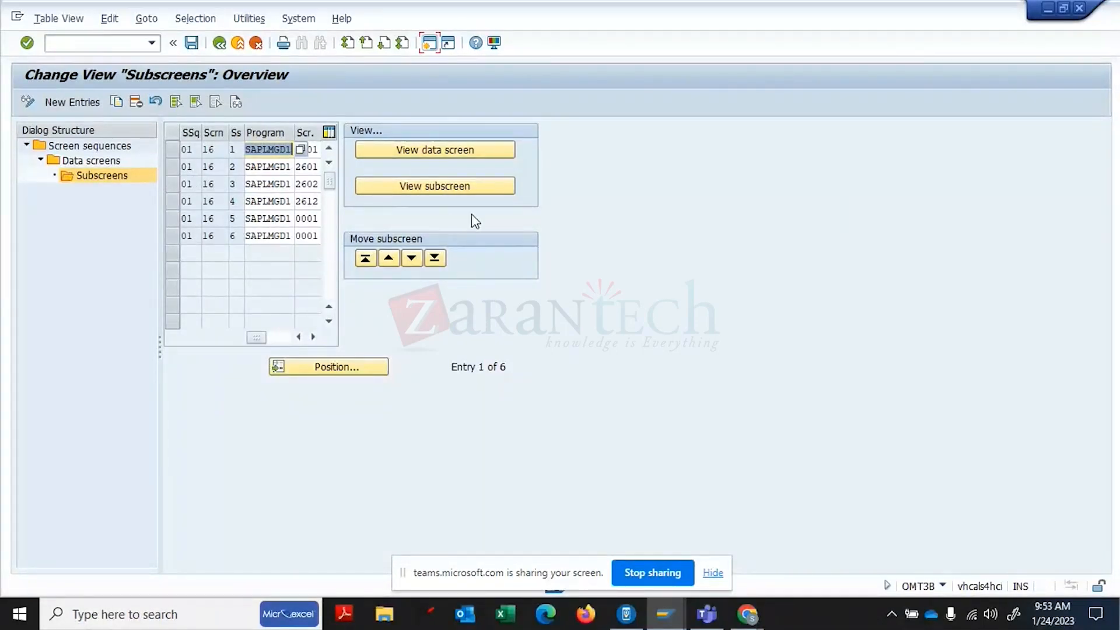
- Preview the first Work Scheduling subscreen, then back out to the IMG tree
left_click(172, 146)
left_click(395, 183)
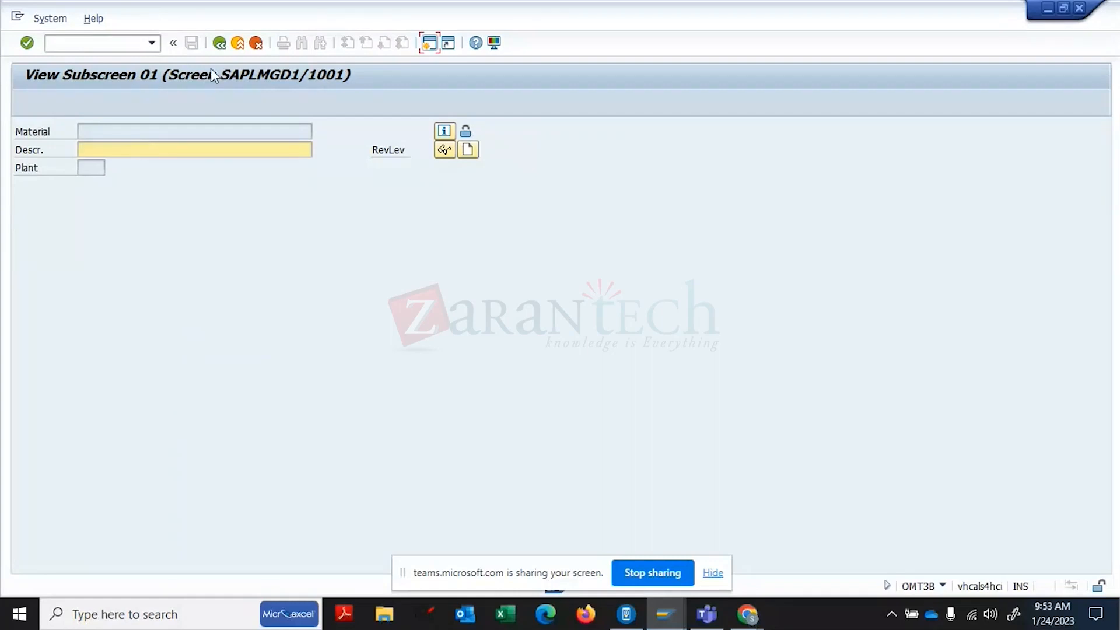
left_click(222, 40)
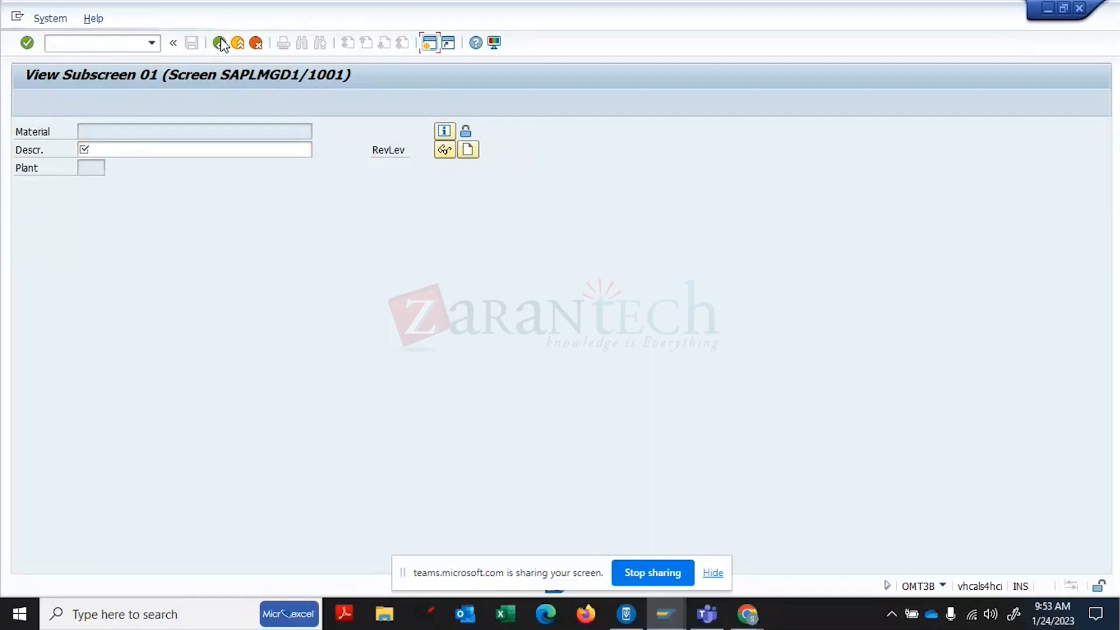
left_click(255, 44)
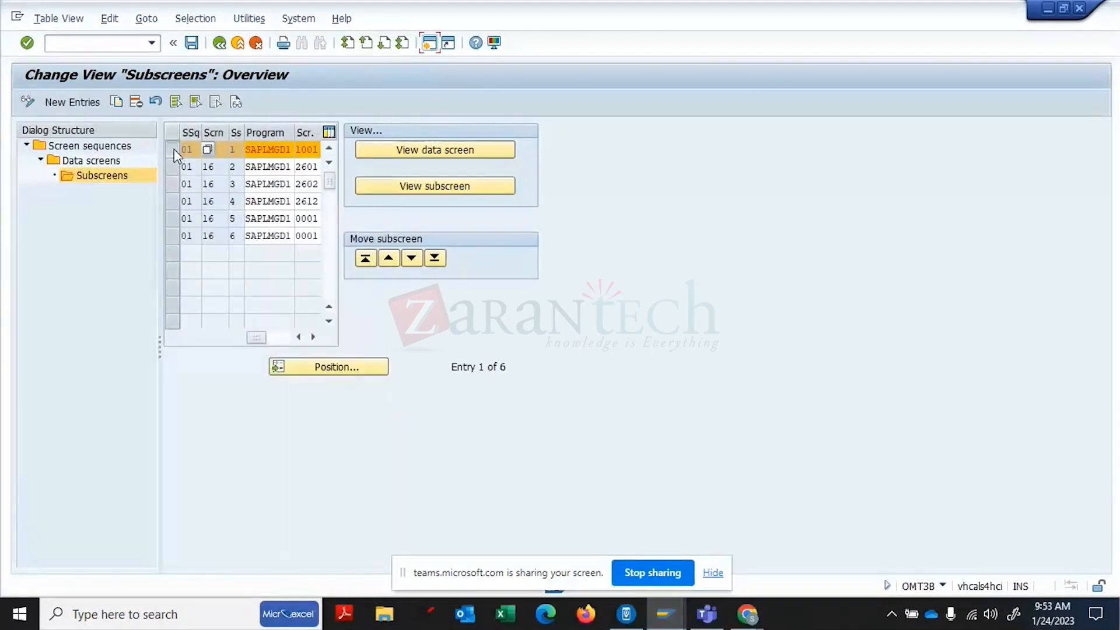
left_click(174, 149)
left_click(218, 44)
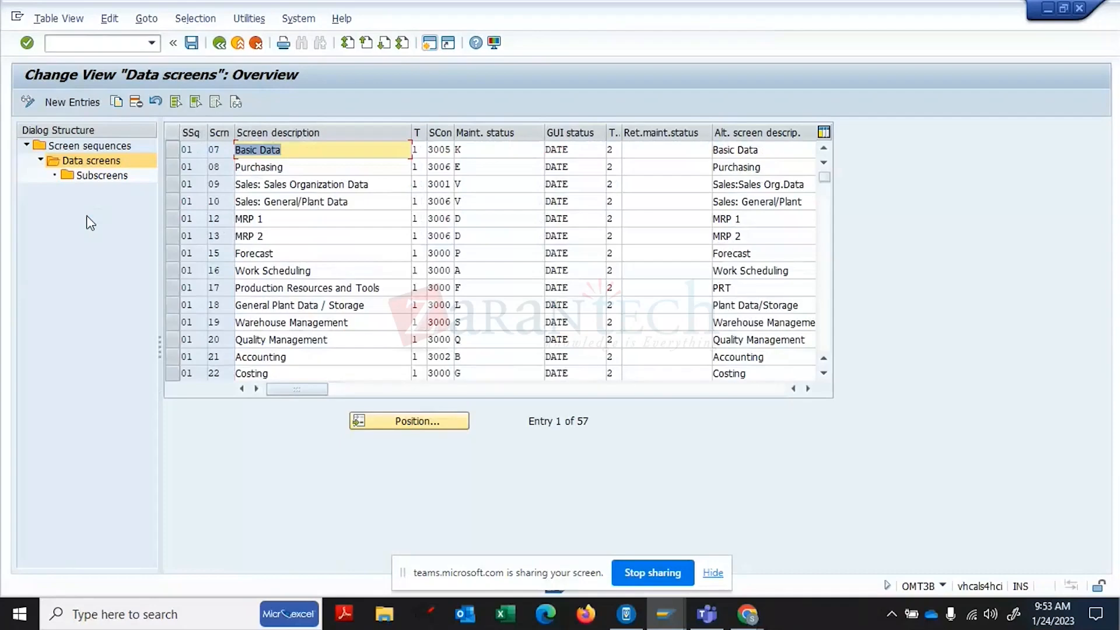
left_click(219, 44)
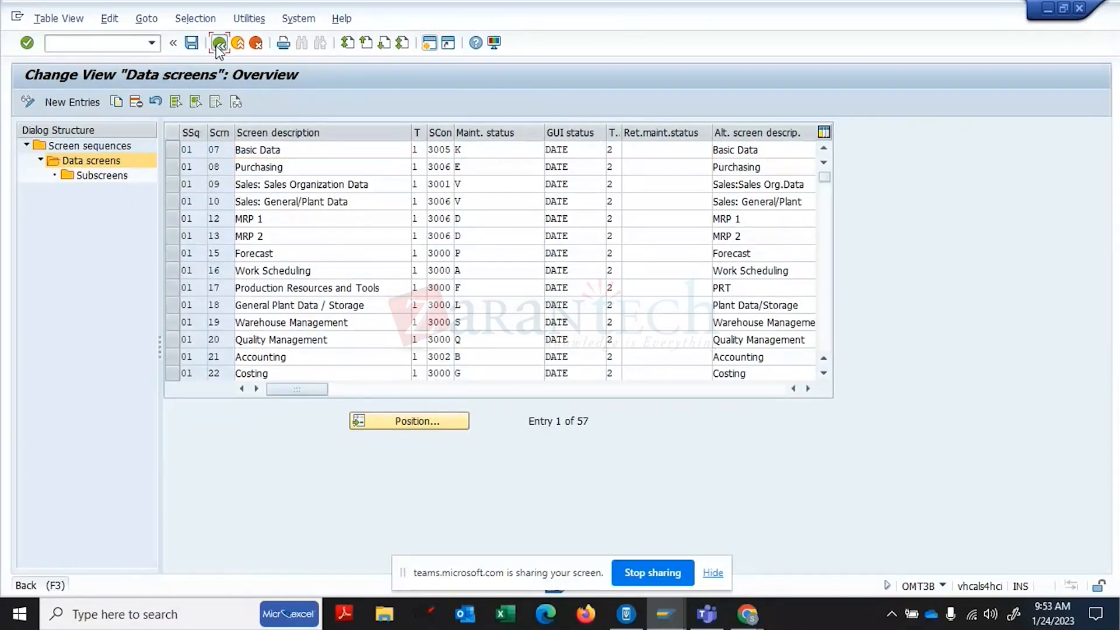
left_click(219, 43)
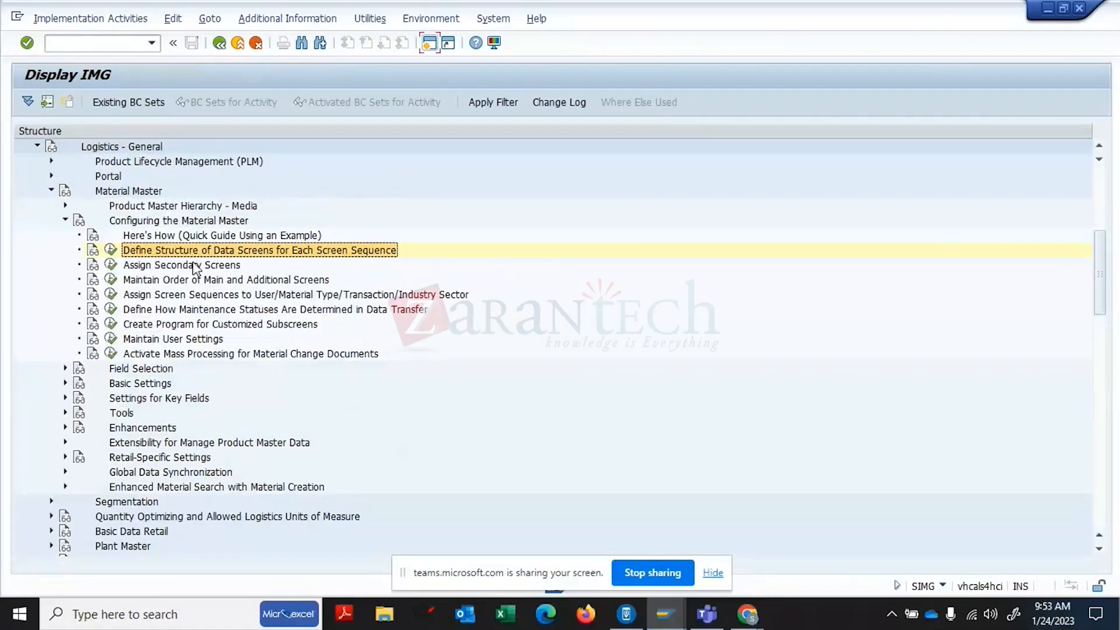
- Run Assign Screen Sequences to User/Material Type/Transaction/Industry Sector, then open a new session
left_click(184, 282)
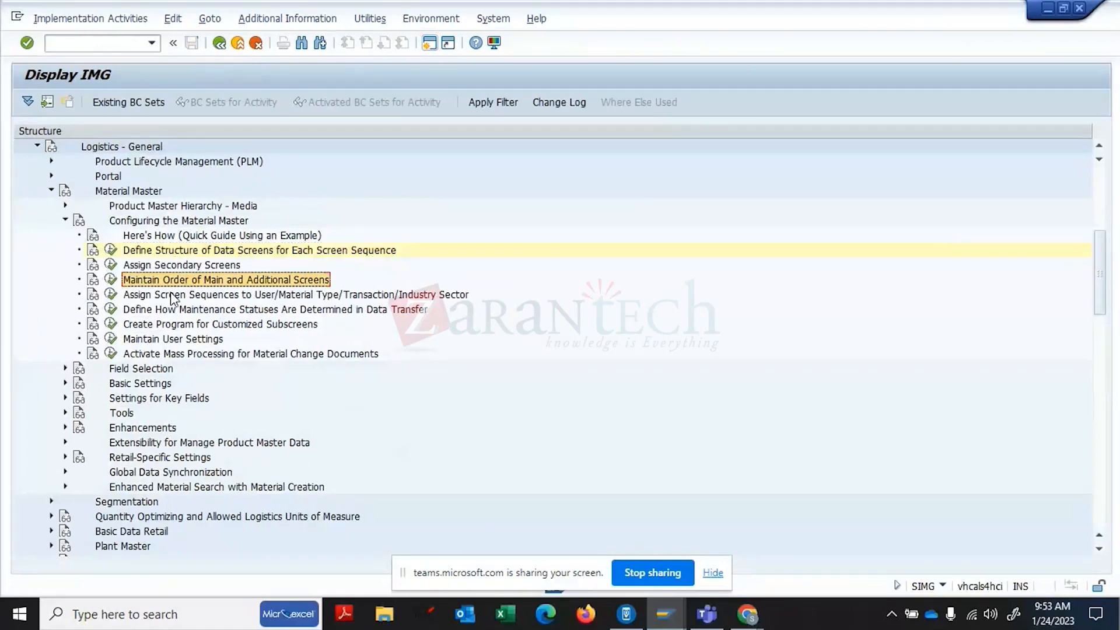
left_click(167, 295)
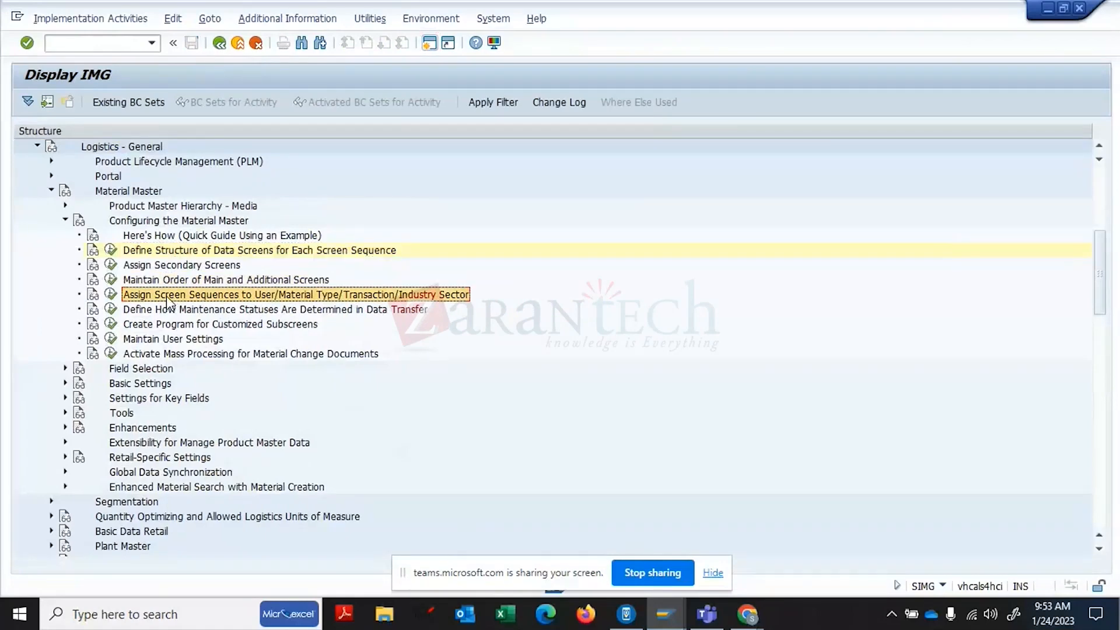
left_click(111, 296)
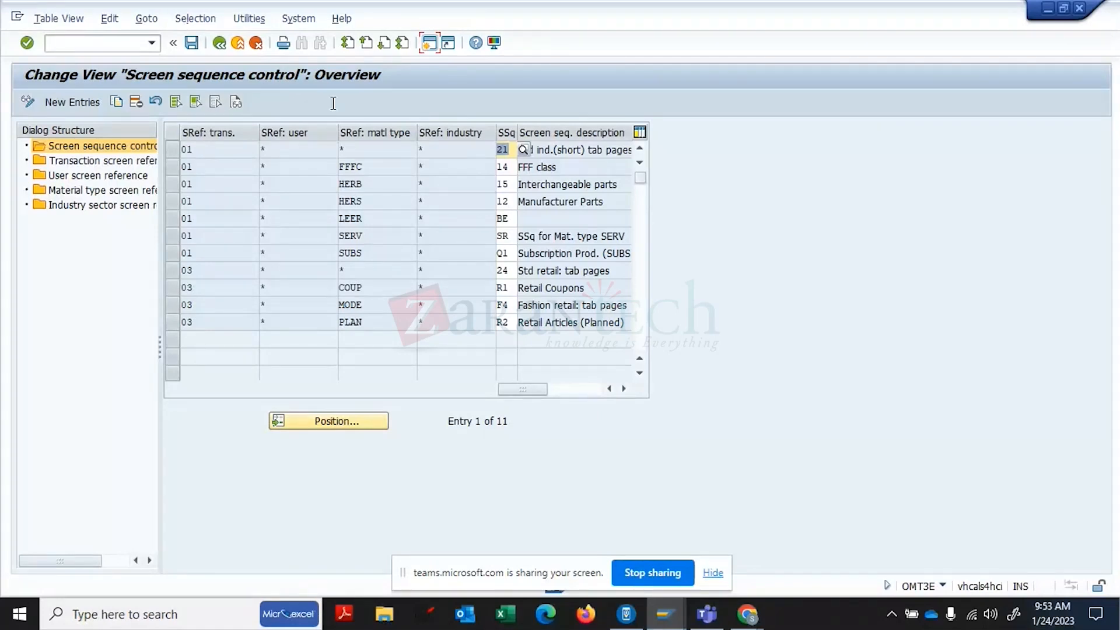
left_click(431, 49)
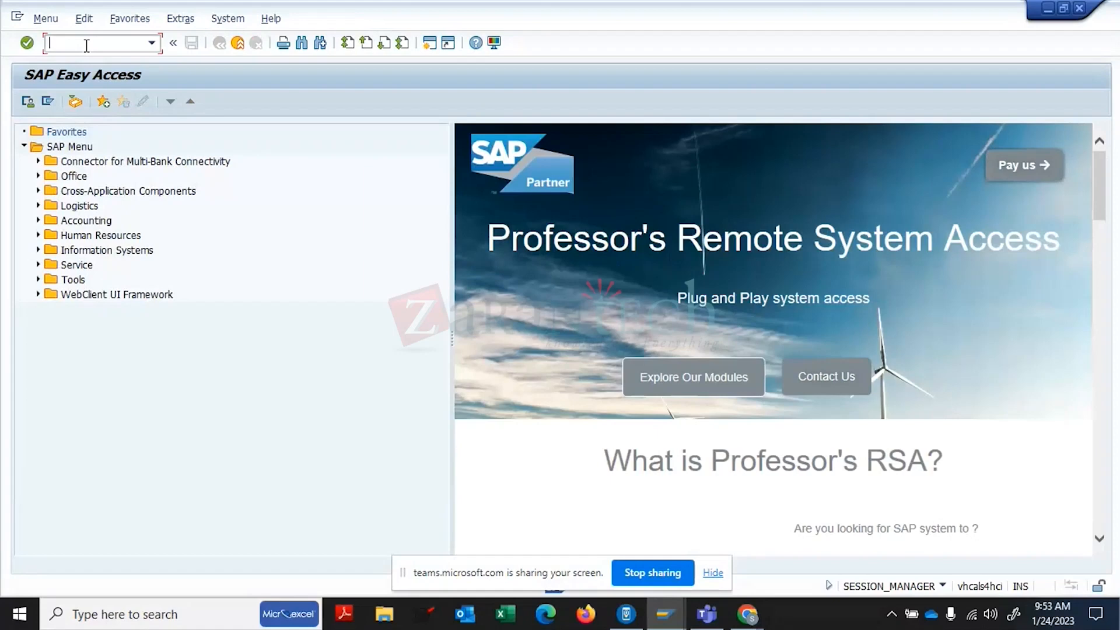
- Run OMS2 in the new session and agree to display the locked data
type("OMS2")
key("Return")
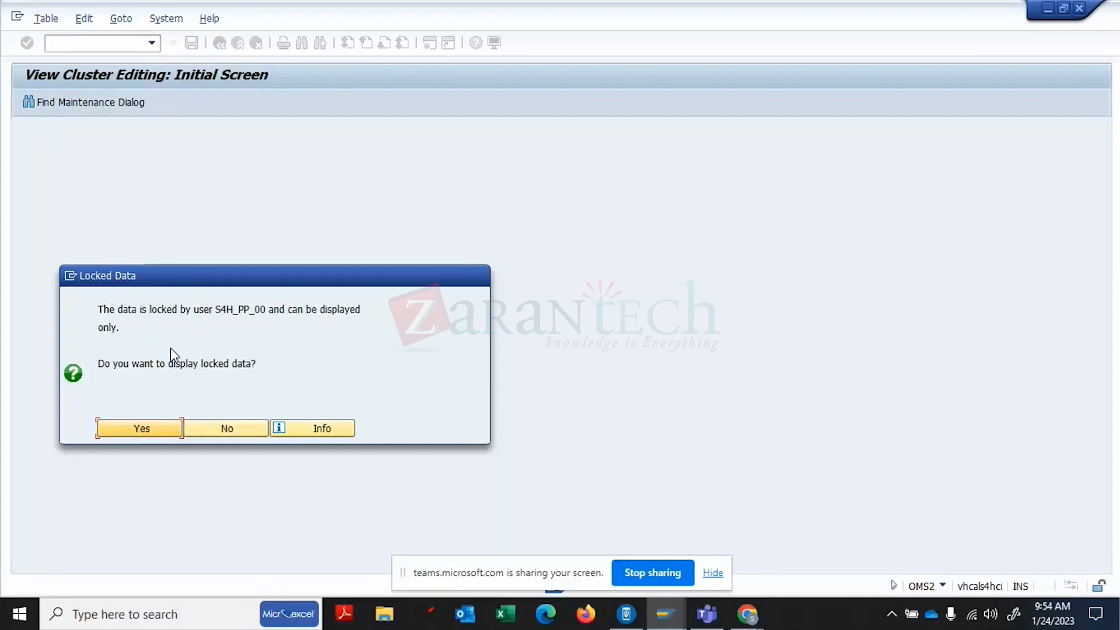
left_click(140, 429)
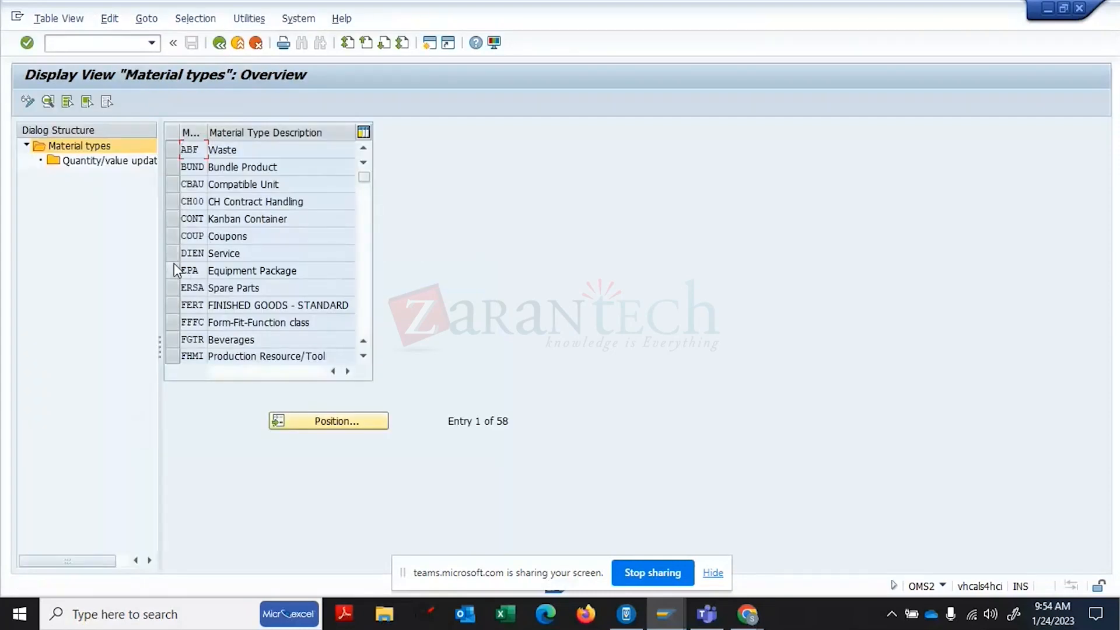
- Open material type FERT's details and check its screen reference material type ROH
left_click(356, 419)
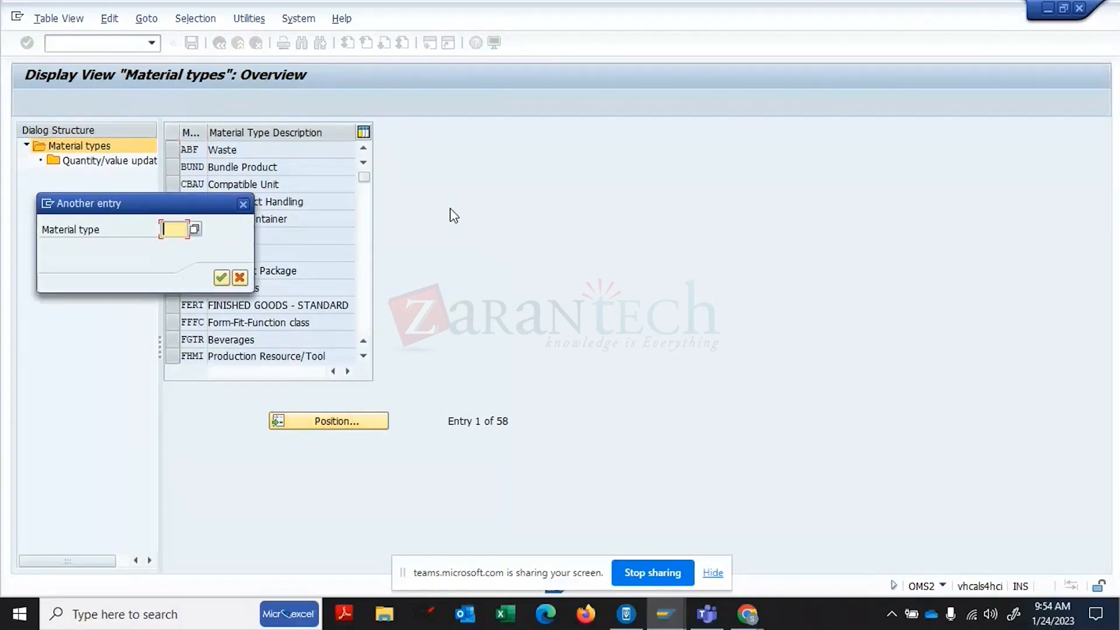
type("FERT")
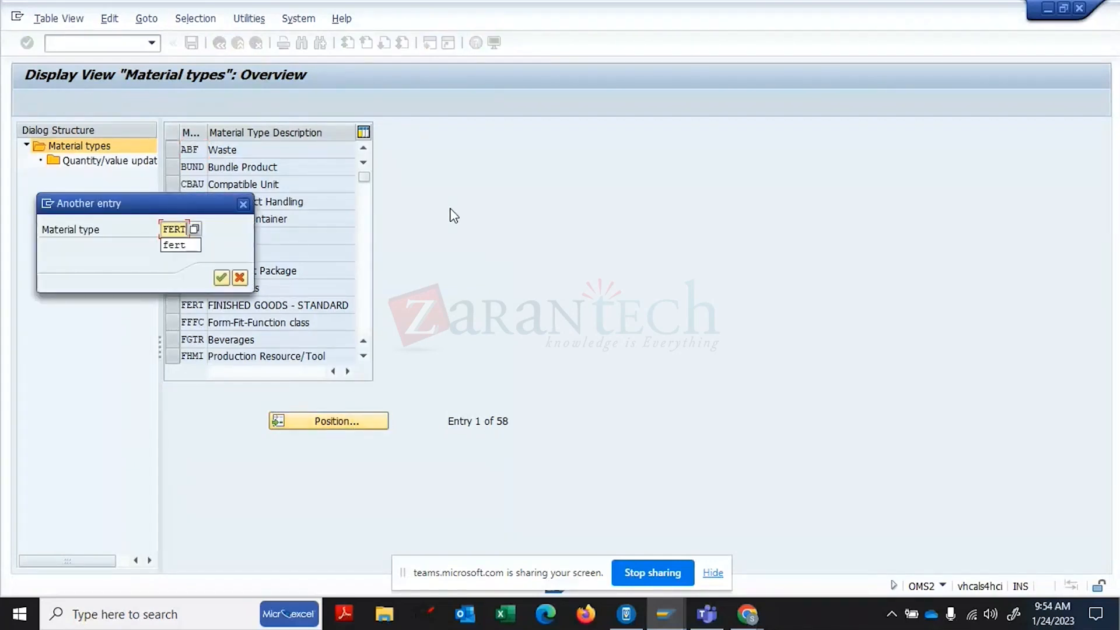
key("Return")
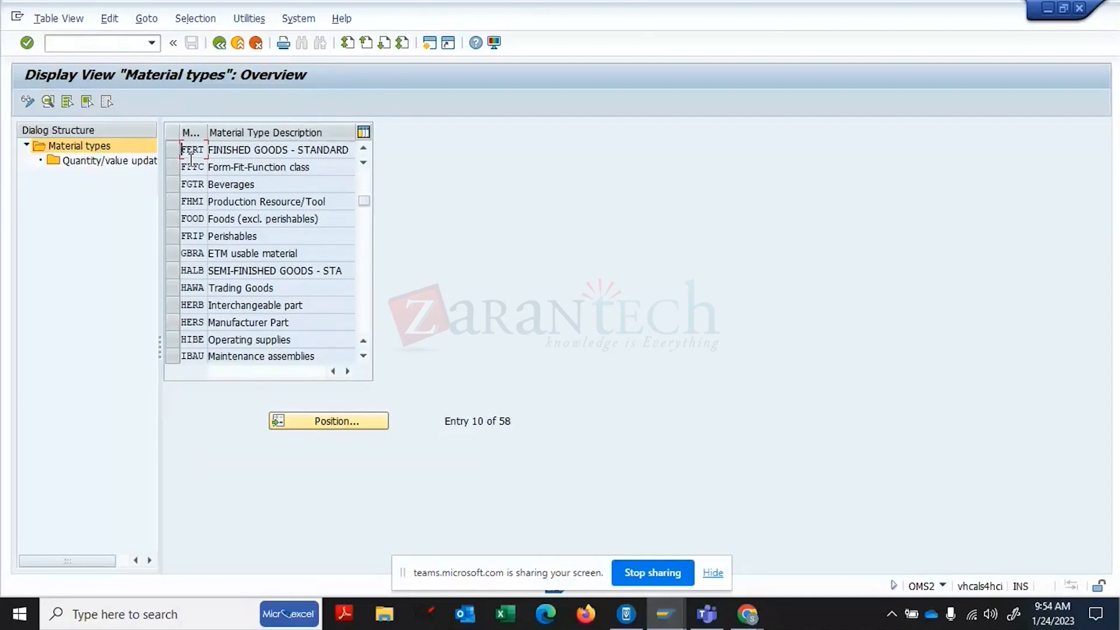
left_click(174, 147)
left_click(48, 102)
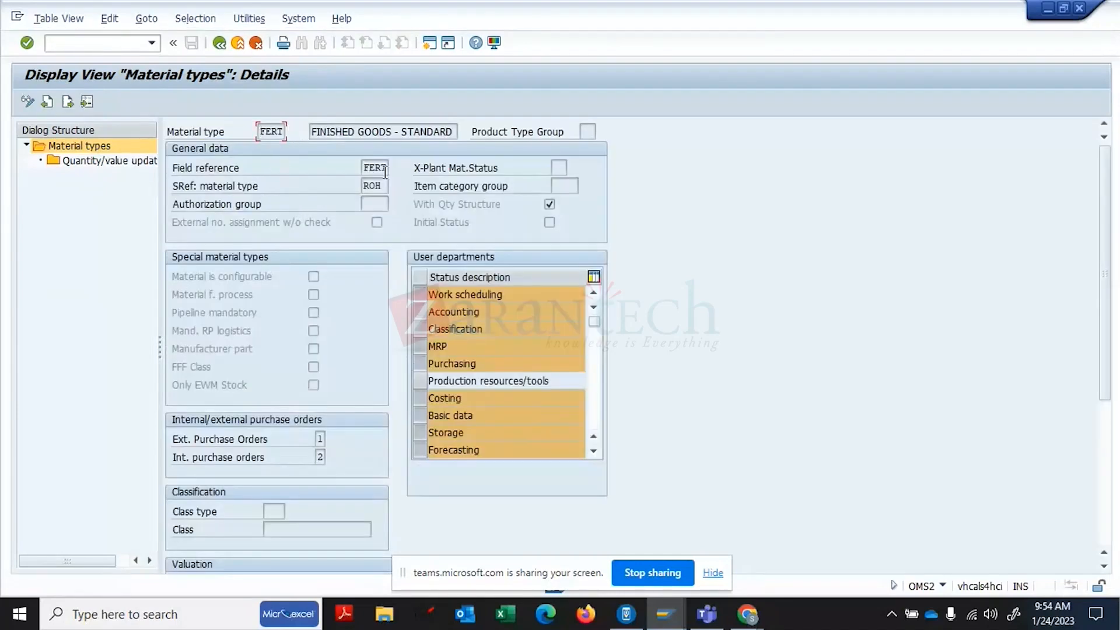
left_click_drag(386, 170, 361, 166)
left_click(383, 186)
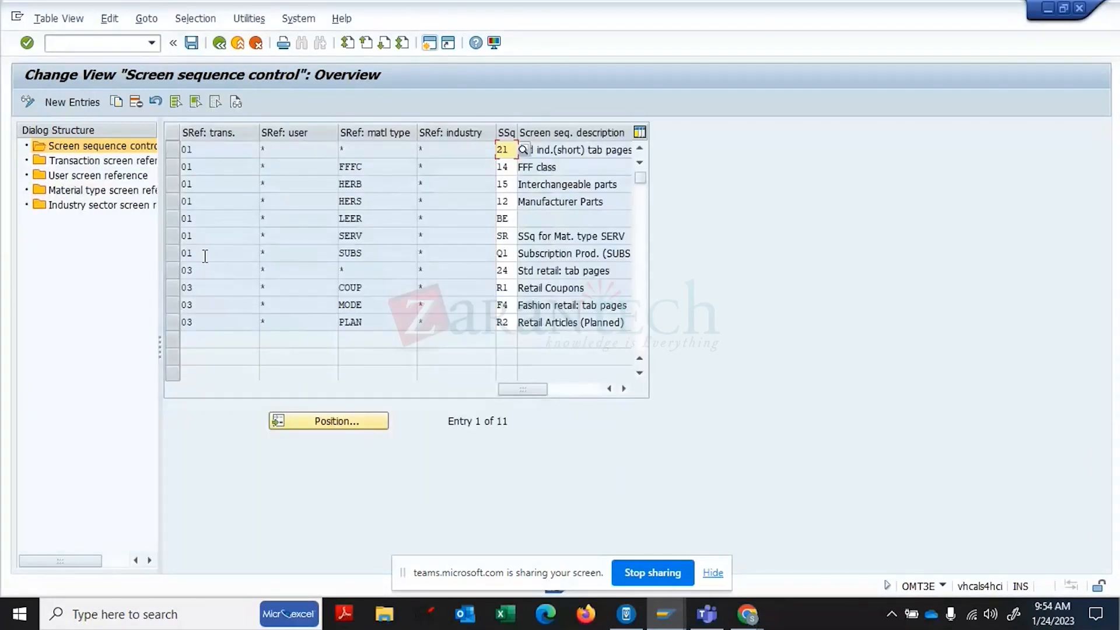
double_click(86, 190)
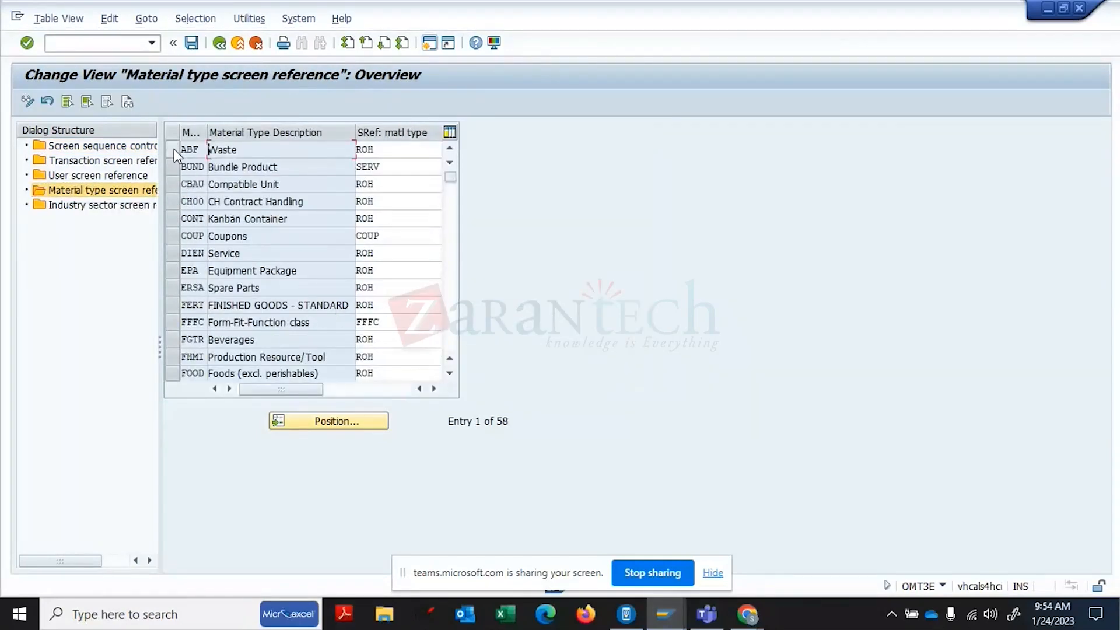
left_click(173, 150)
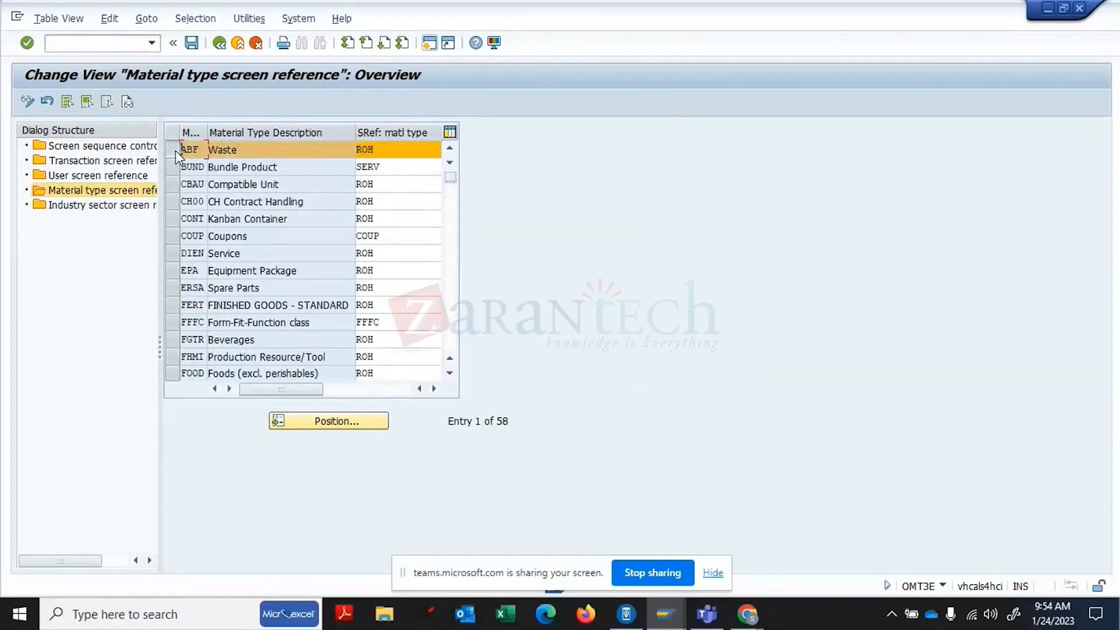
right_click(206, 136)
left_click(235, 140)
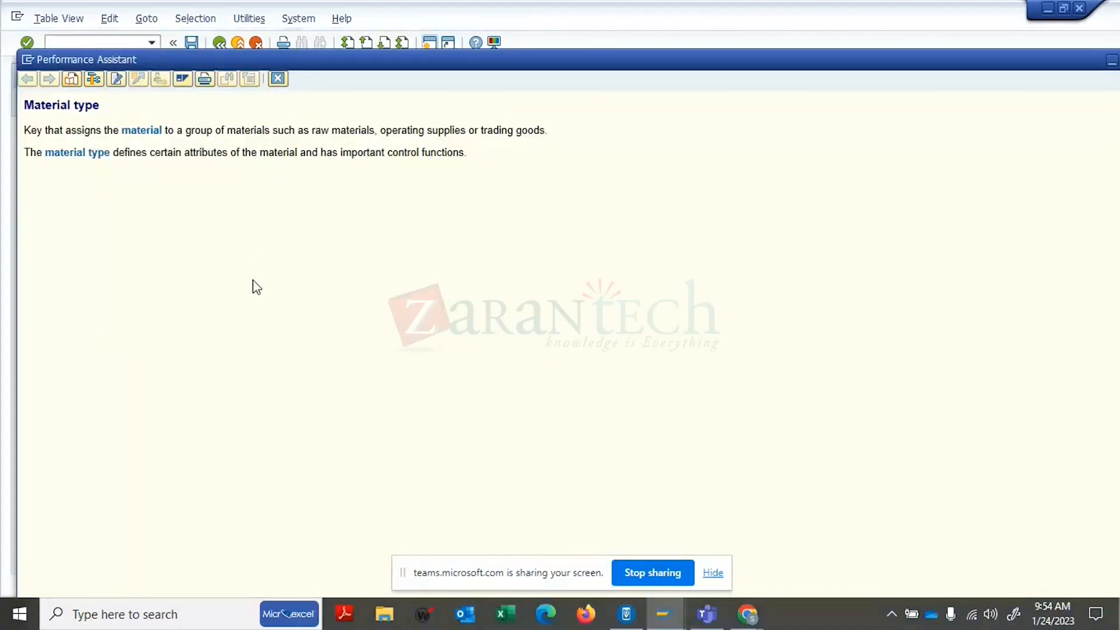
left_click(279, 78)
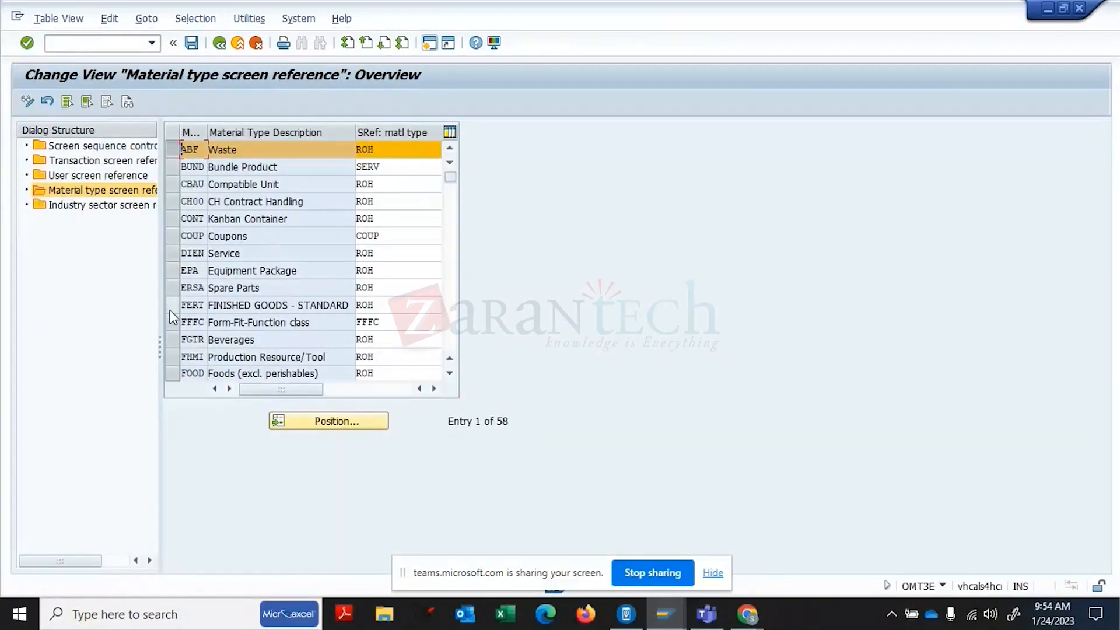
left_click(169, 310)
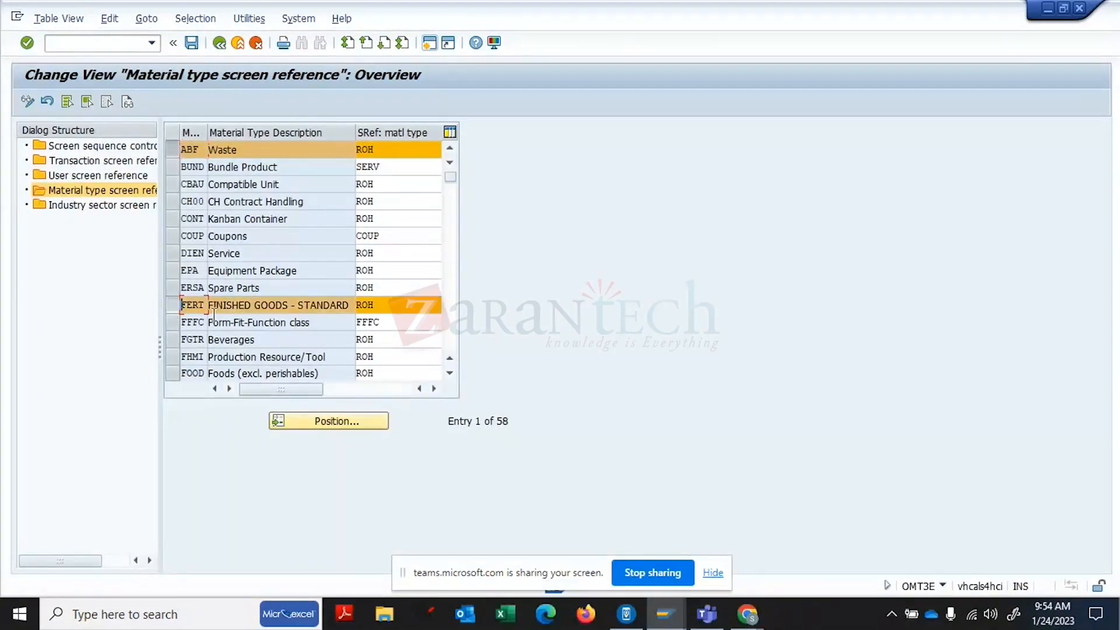
left_click(382, 292)
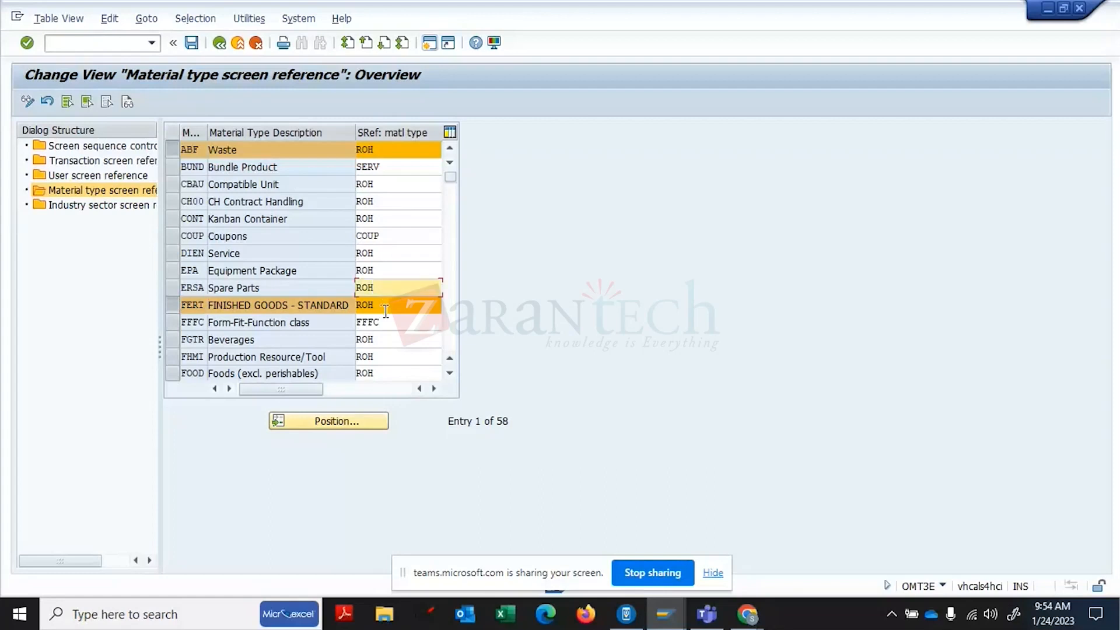
left_click(386, 309)
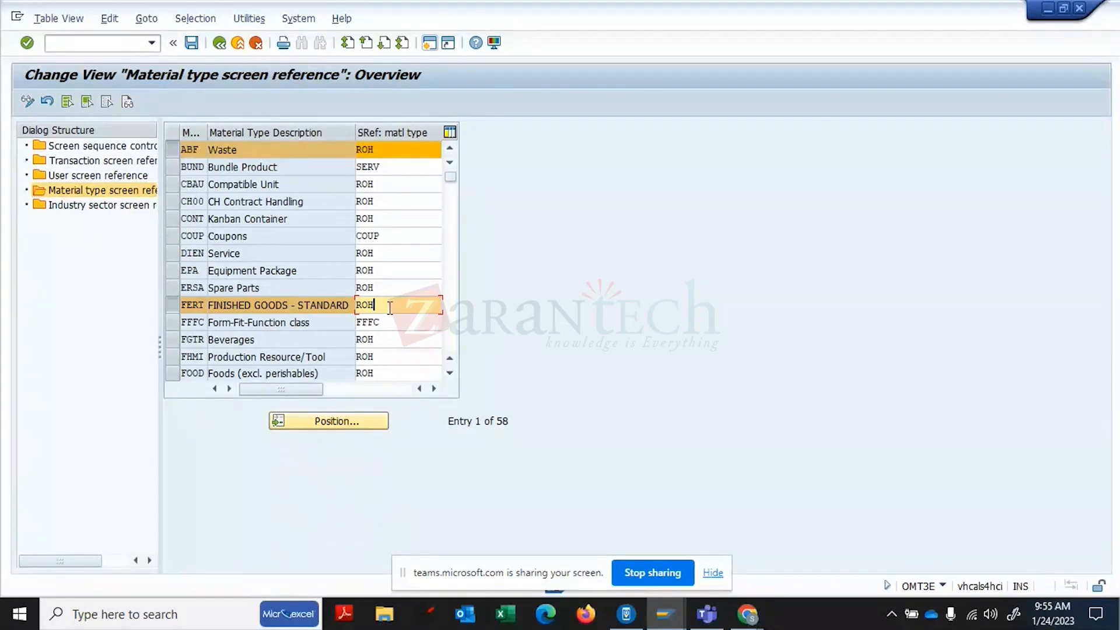
double_click(97, 147)
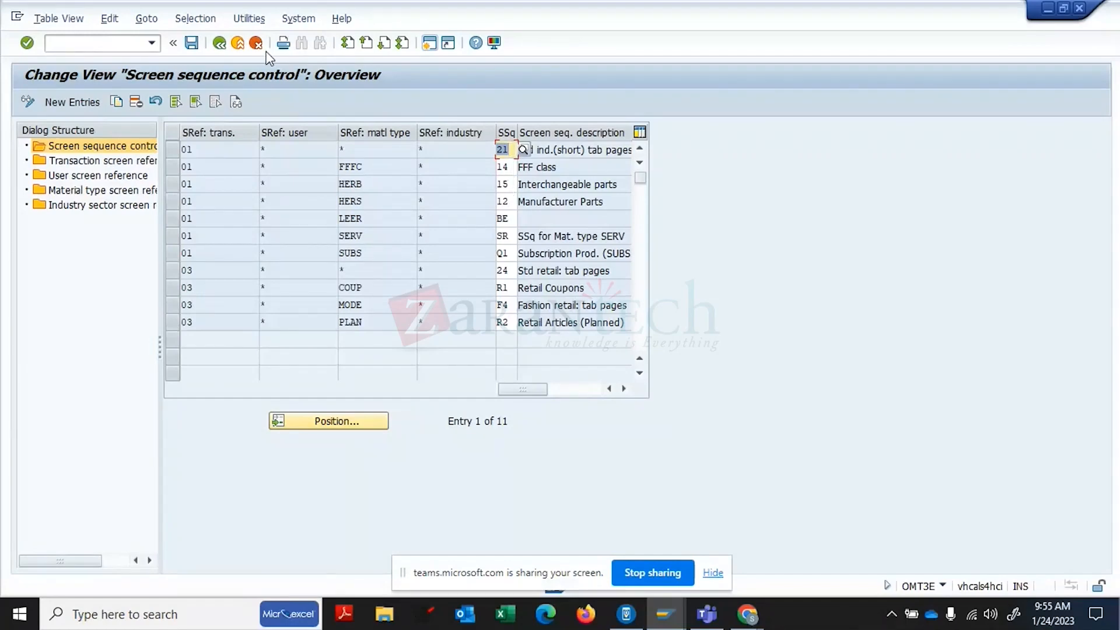
- Return to the Configuring the Material Master IMG tree, review maintenance statuses, customized subscreens and user settings, and open a new session
left_click(219, 43)
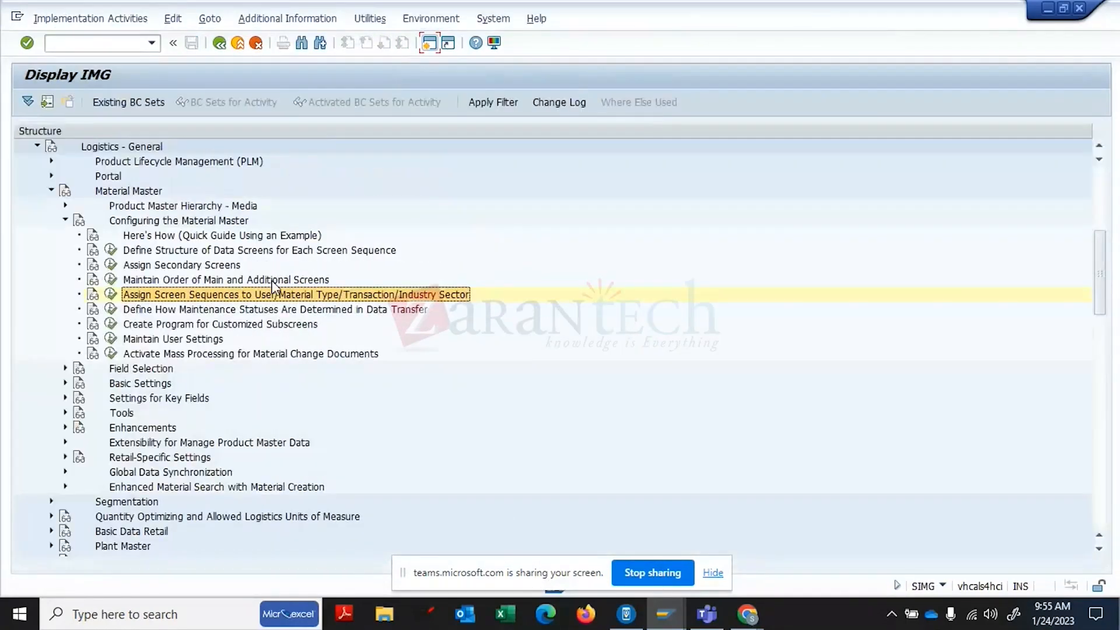
left_click(239, 311)
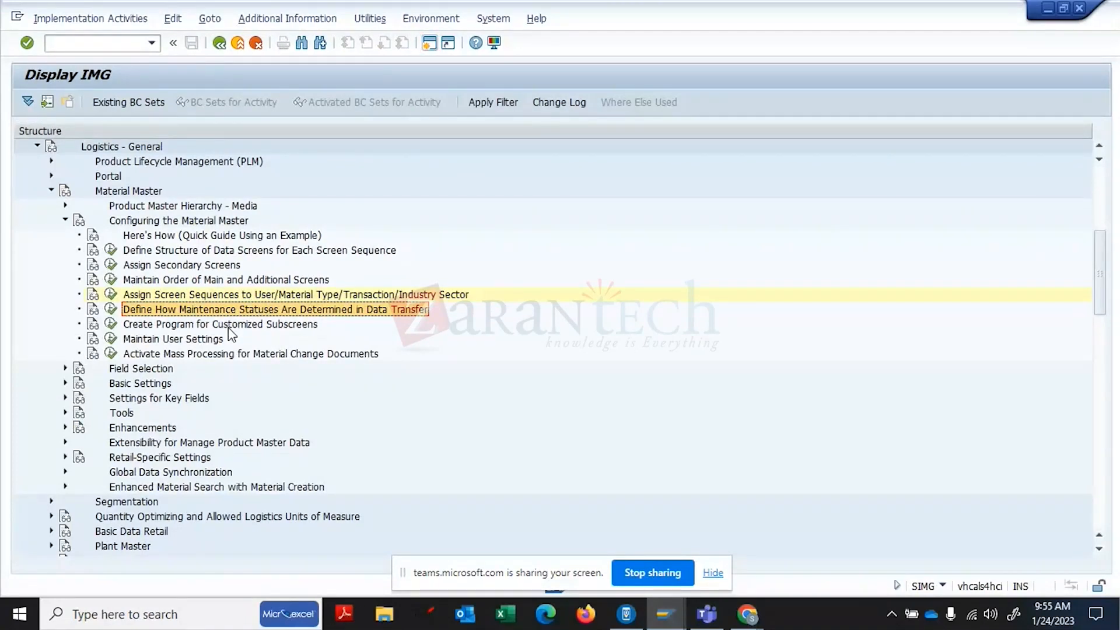
left_click(232, 328)
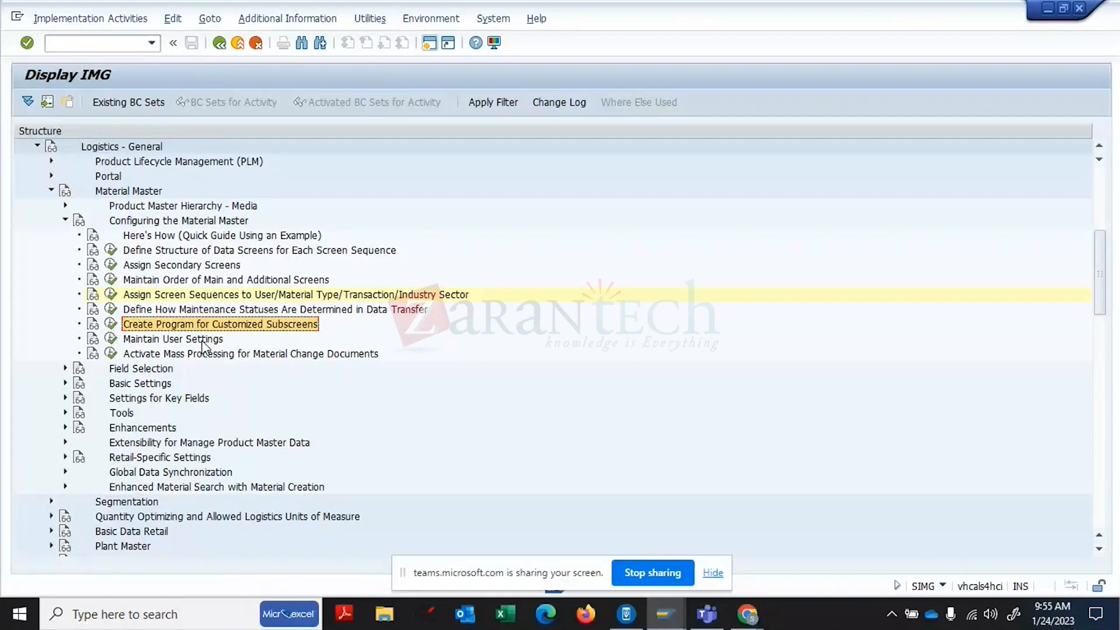
left_click(204, 344)
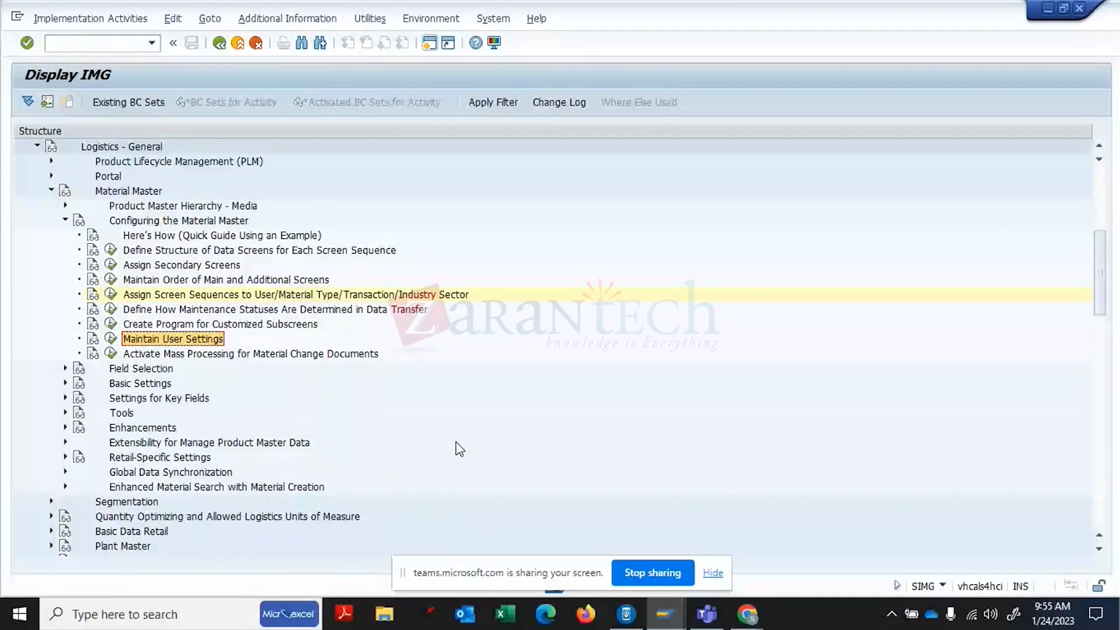
left_click(432, 50)
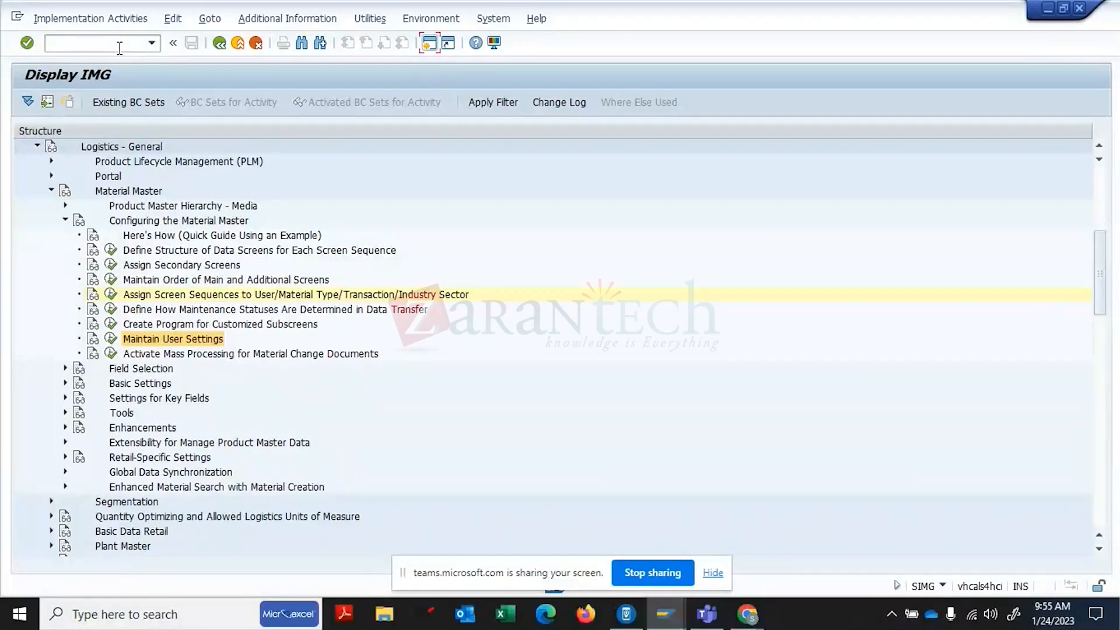
- Run OMSR and open the field selection details for field reference FERT
type("OM")
type("SR")
key("Return")
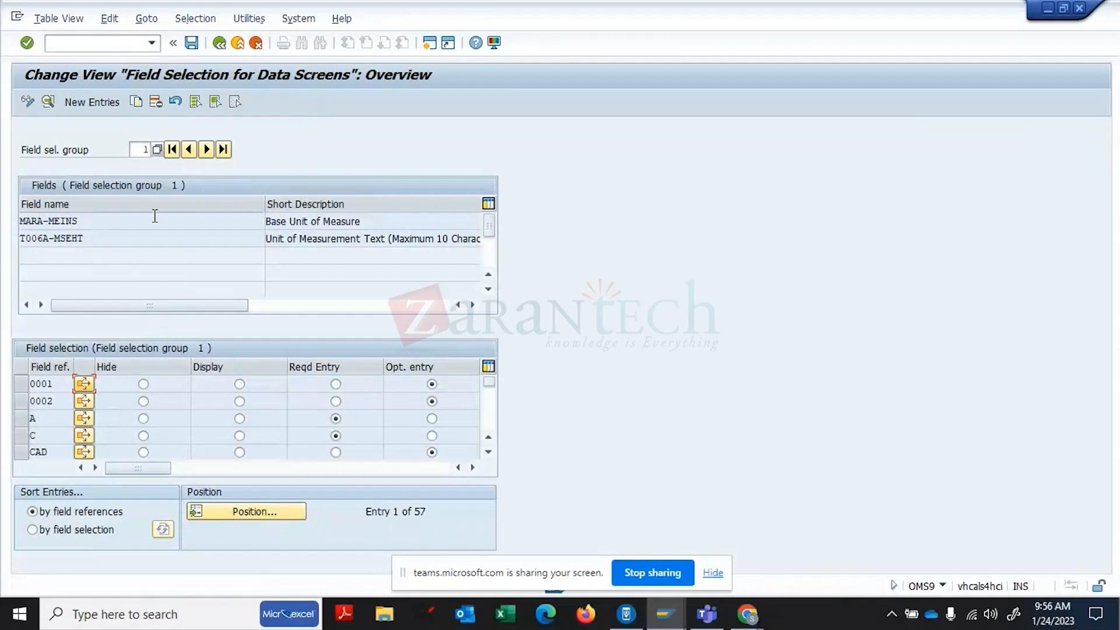
left_click(150, 156)
left_click(48, 101)
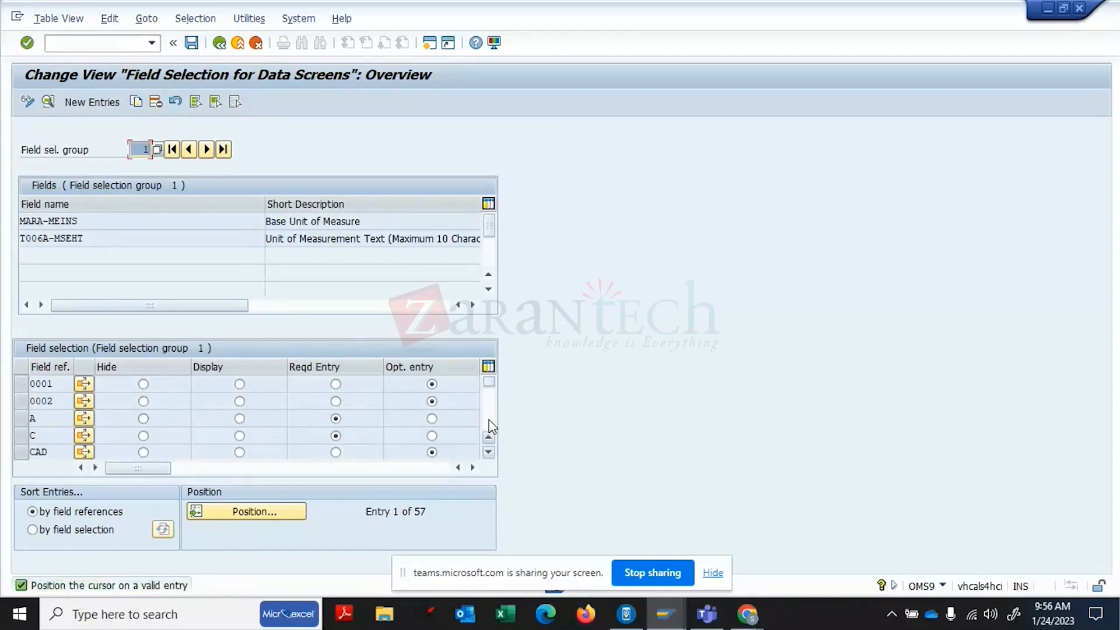
scroll(489, 425, "down", 1)
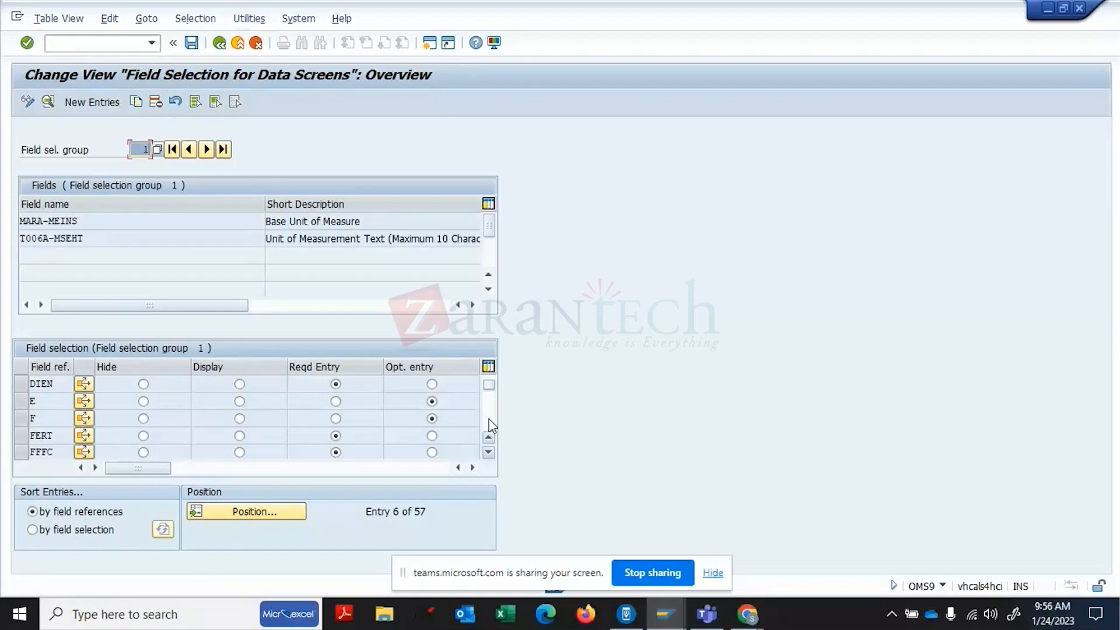
left_click(20, 436)
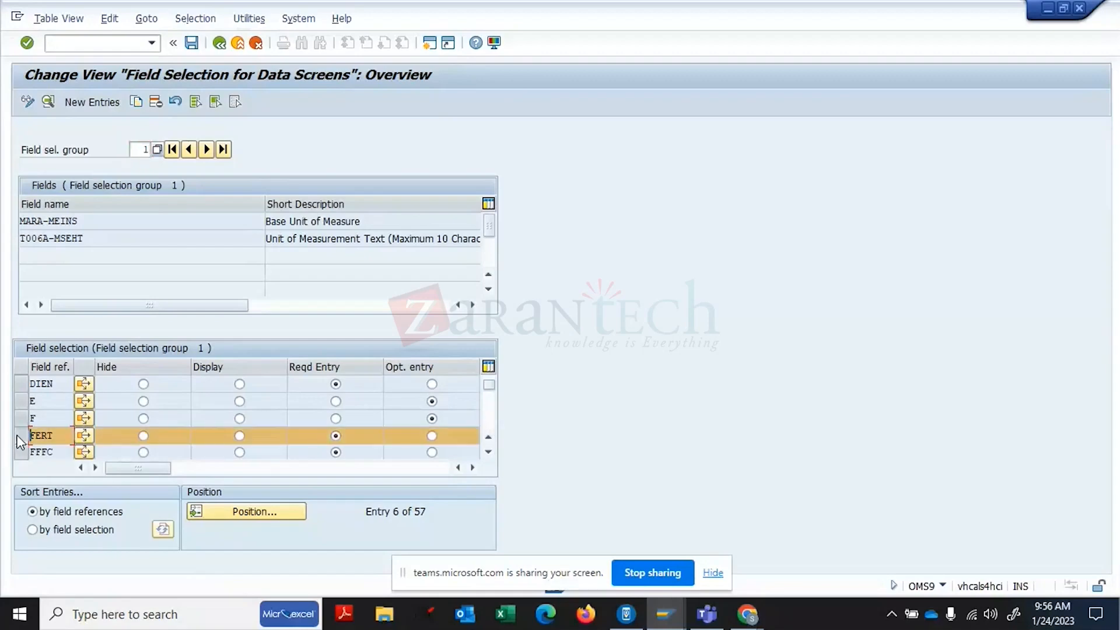
left_click(48, 102)
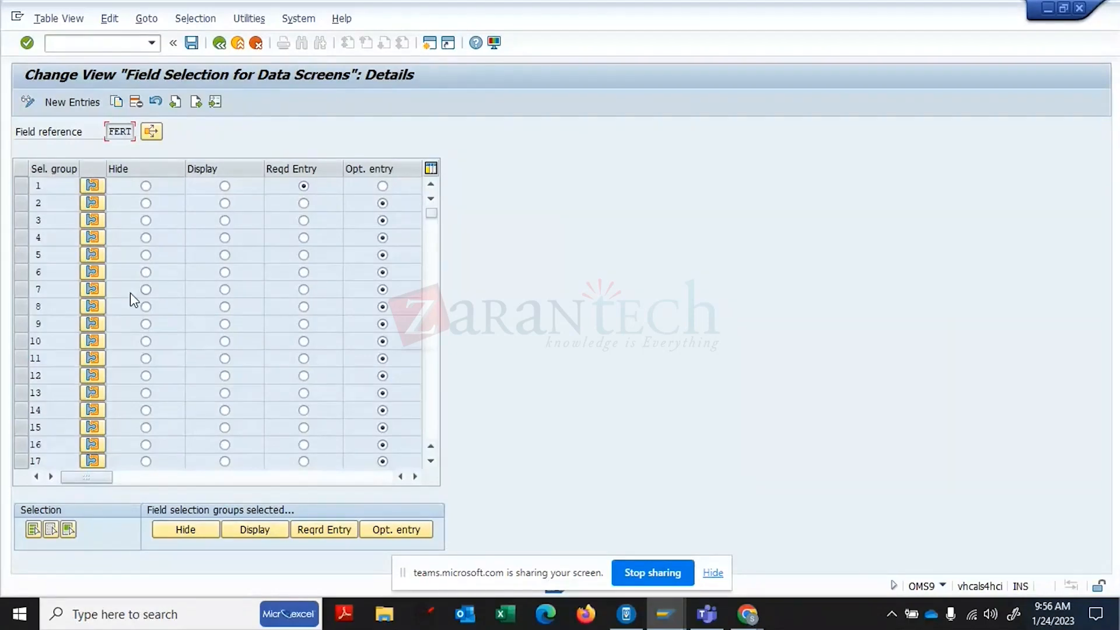
- Inspect the fields assigned to FERT selection groups 001 and 002, including Base Unit of Measure
left_click(92, 187)
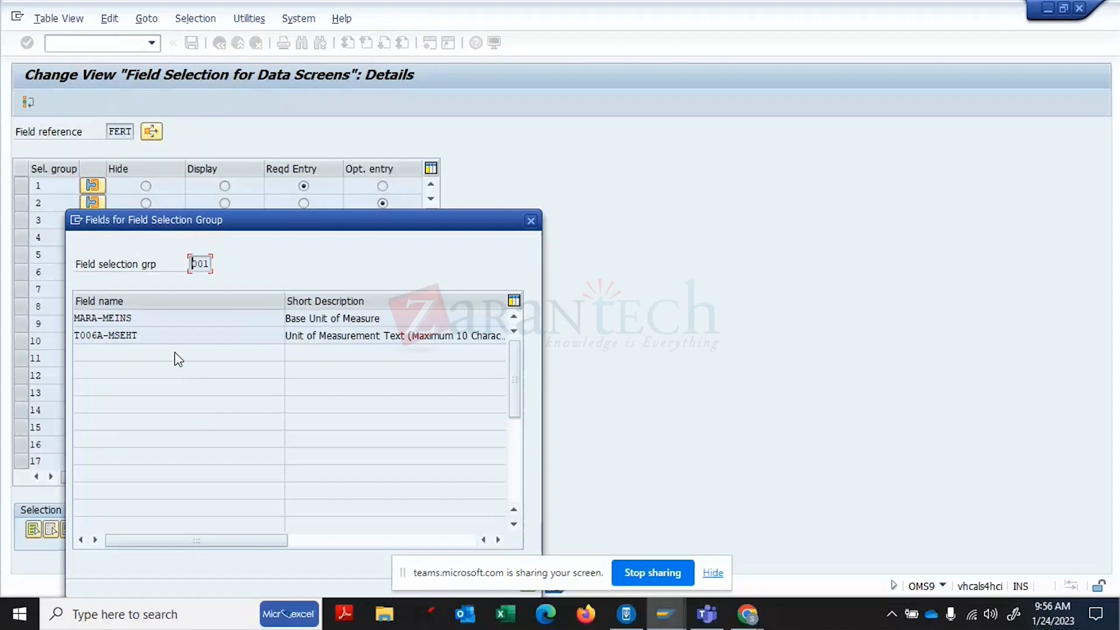
left_click(362, 338)
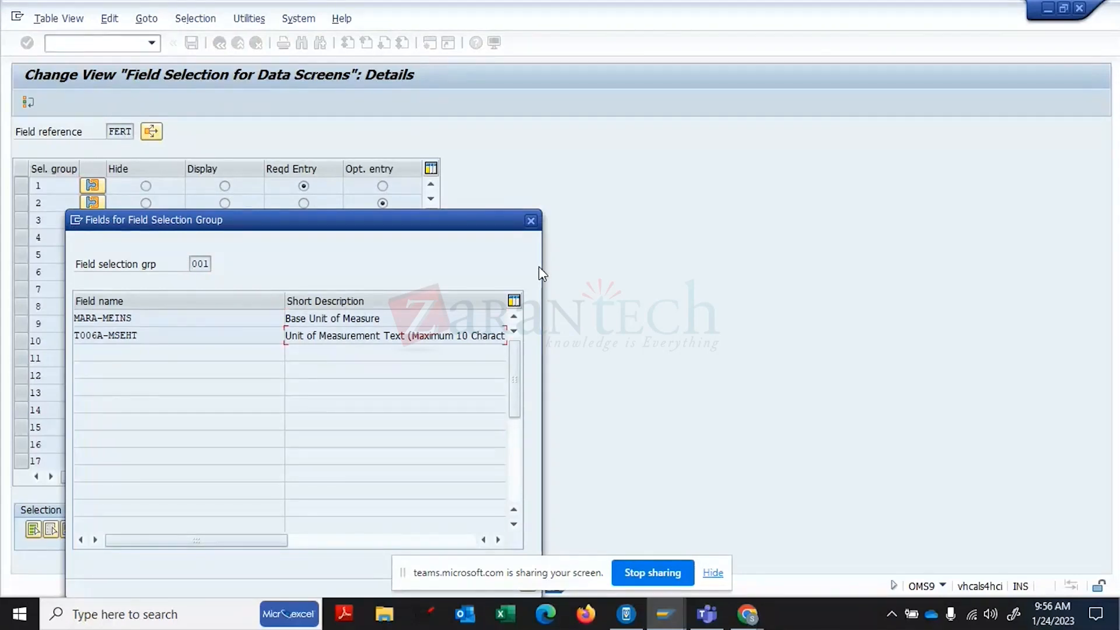
left_click(532, 223)
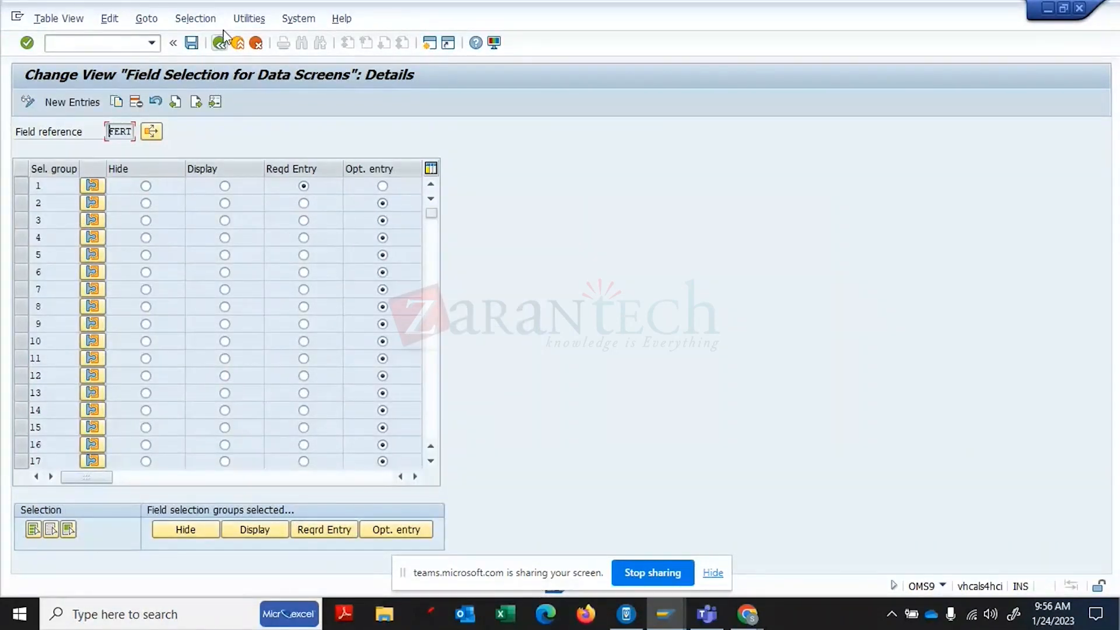
left_click(93, 186)
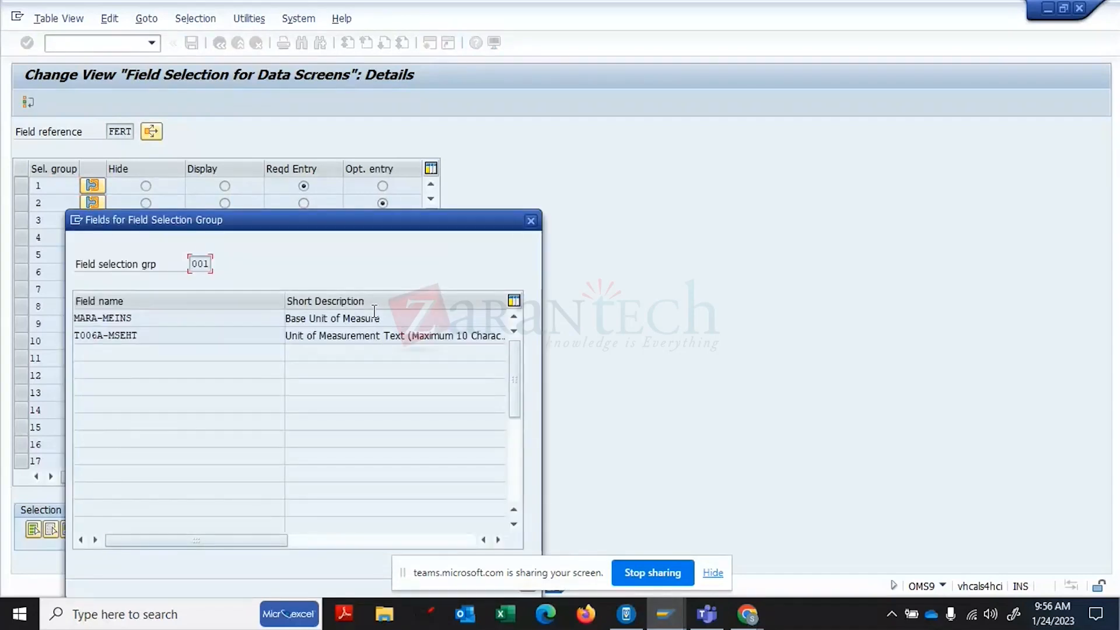
left_click(377, 335)
left_click(359, 319)
left_click(519, 483)
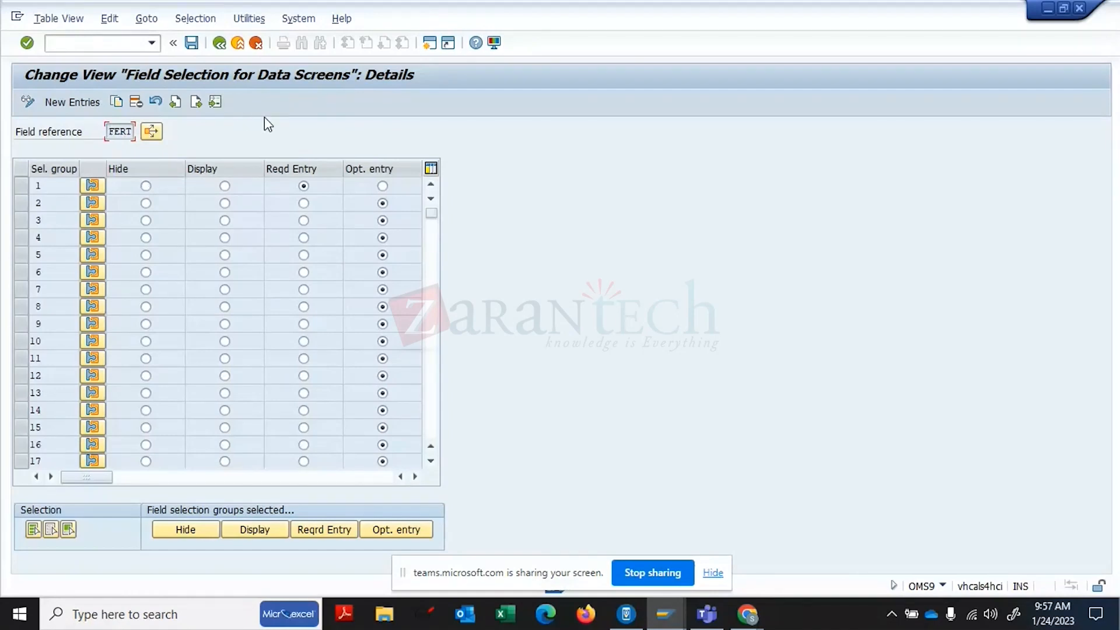
left_click(94, 204)
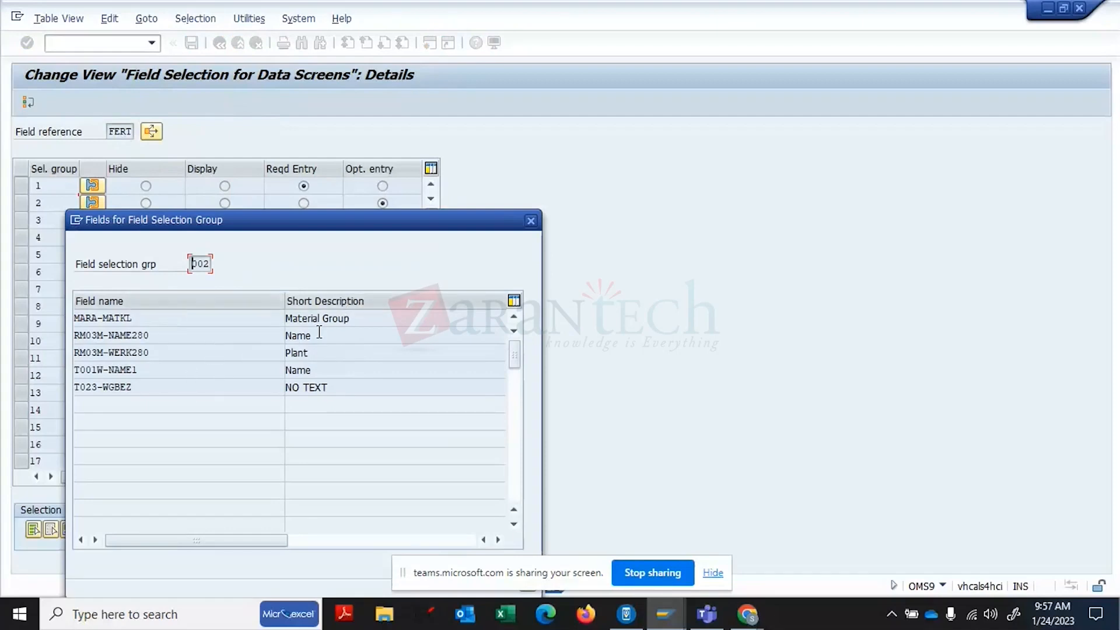
left_click(531, 220)
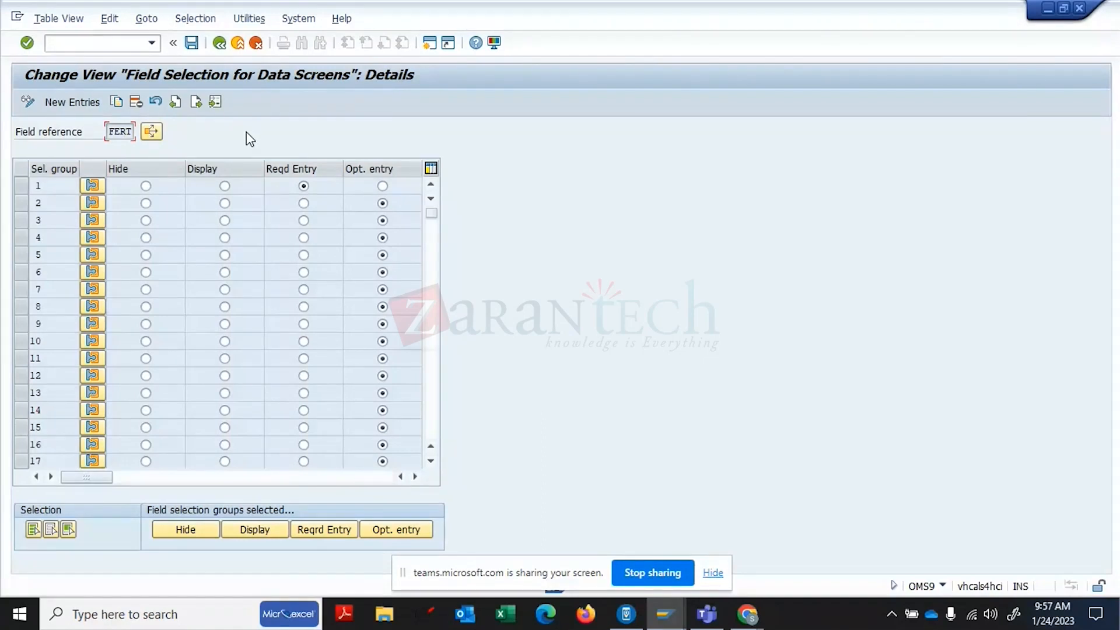
left_click(22, 203)
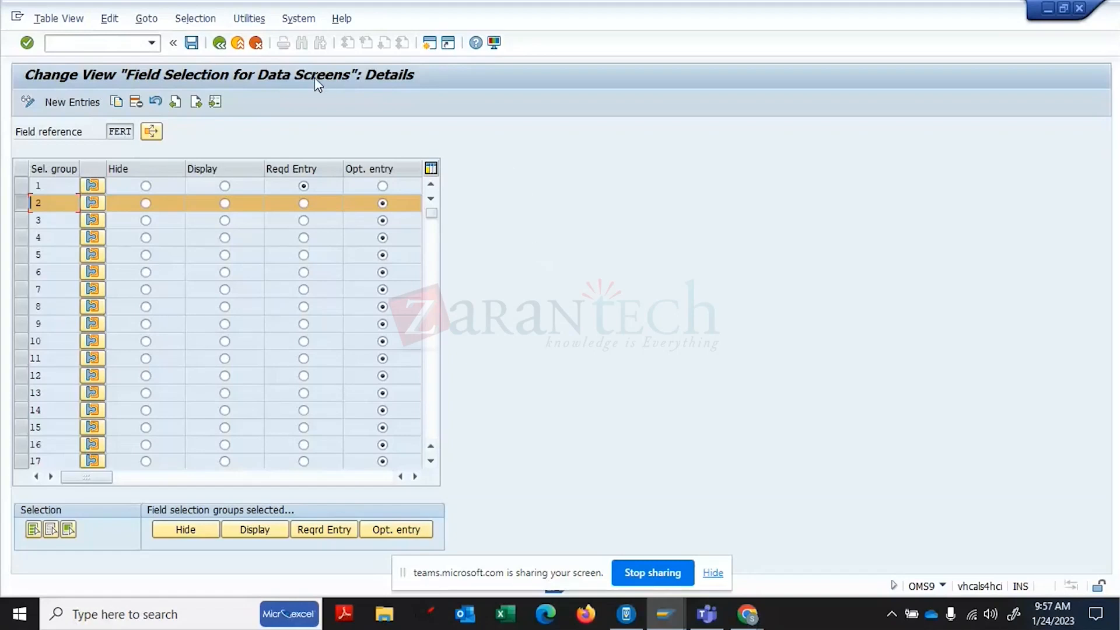
- Leave the field selection details without saving and return to SAP Easy Access
left_click(220, 45)
left_click(255, 44)
left_click(216, 302)
left_click(220, 43)
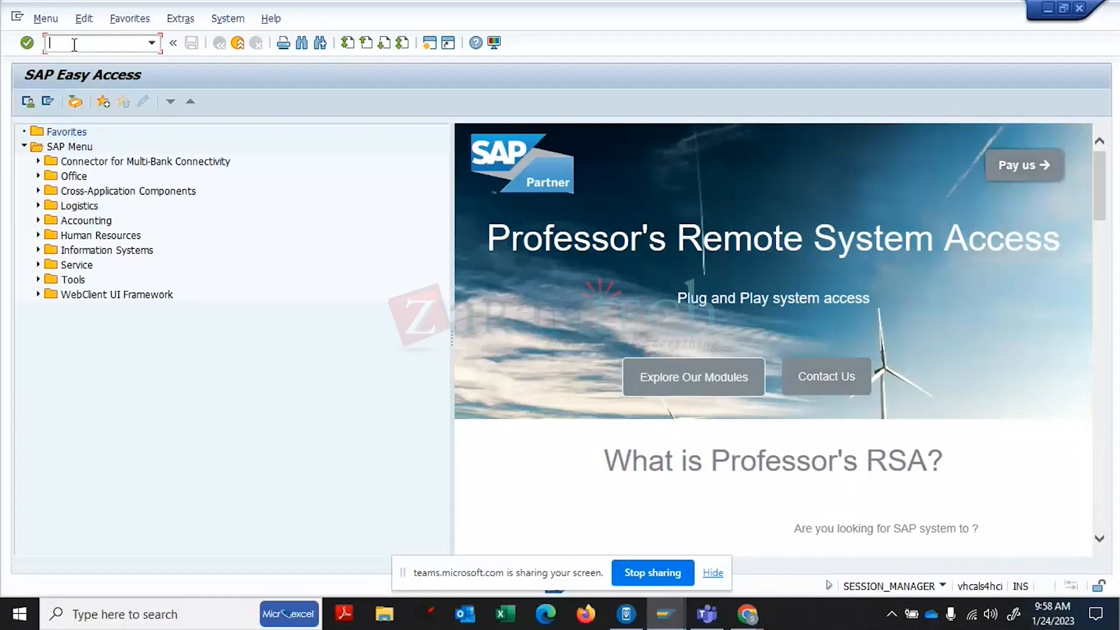
- Start creating a material with material type FERT Finished Goods - Standard
type("va01")
key("Return")
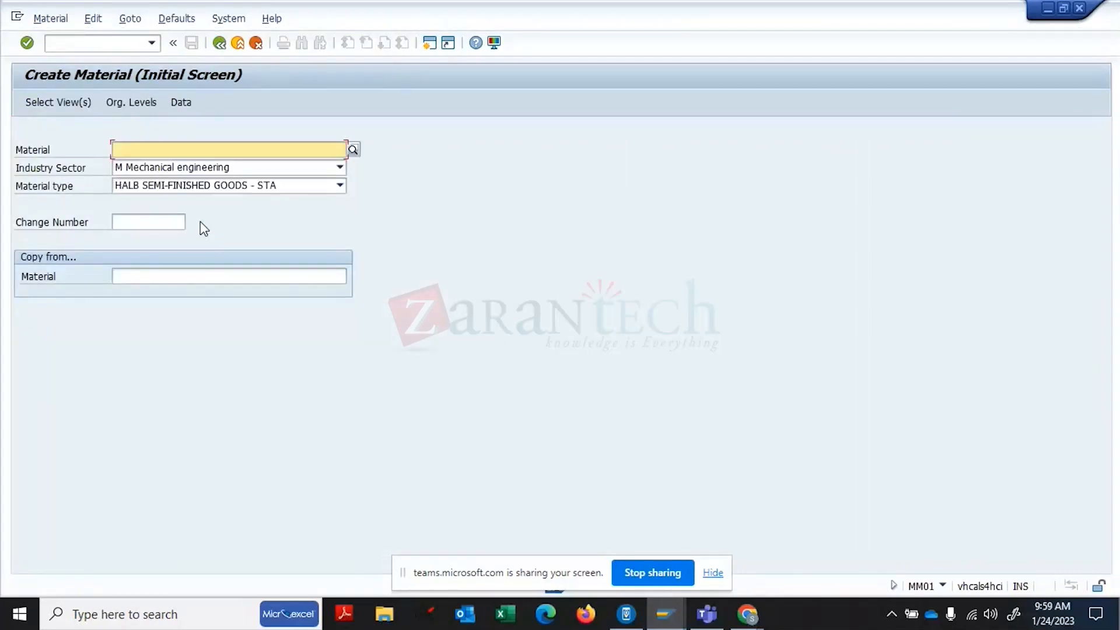
left_click(196, 189)
scroll(196, 198, "up", 10)
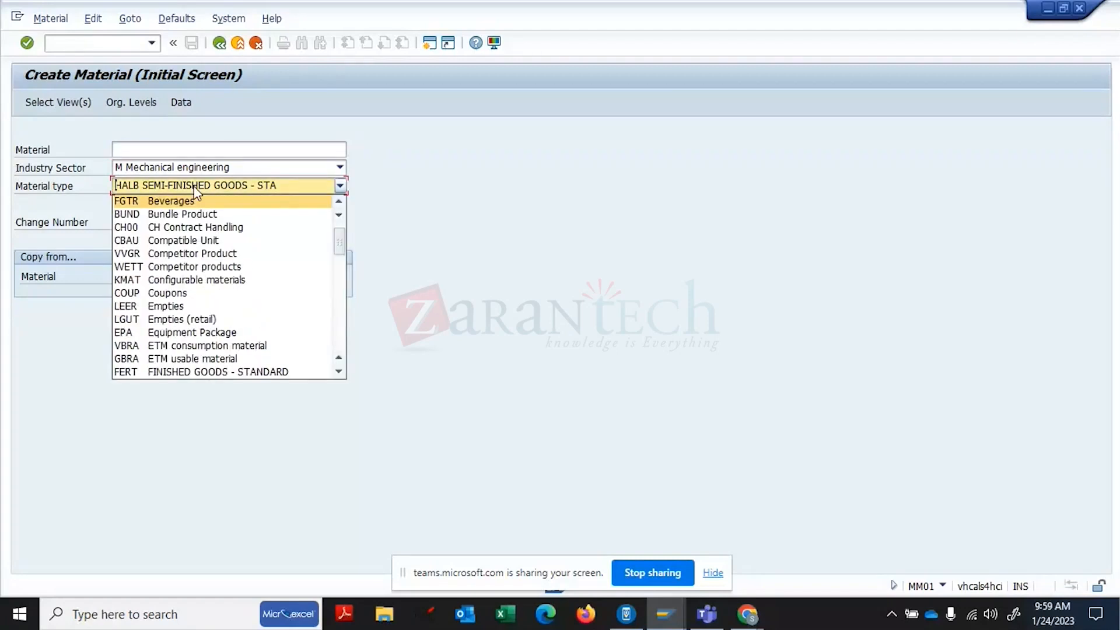
left_click(184, 374)
- Enter 'FG-' as the copy-from reference material and open a second session
left_click(172, 276)
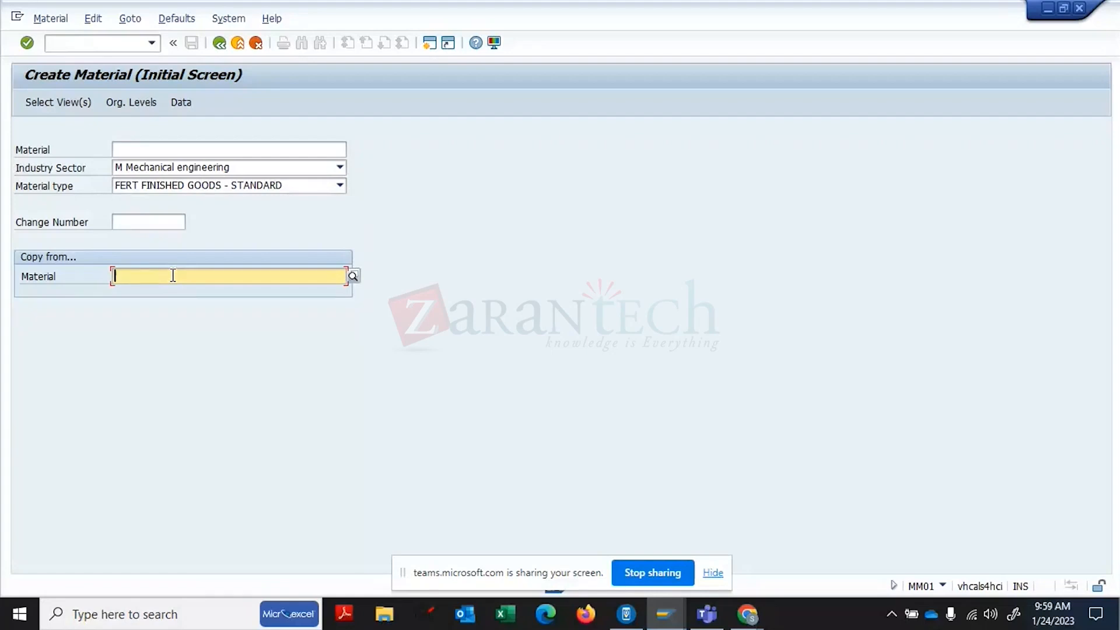
type("SG")
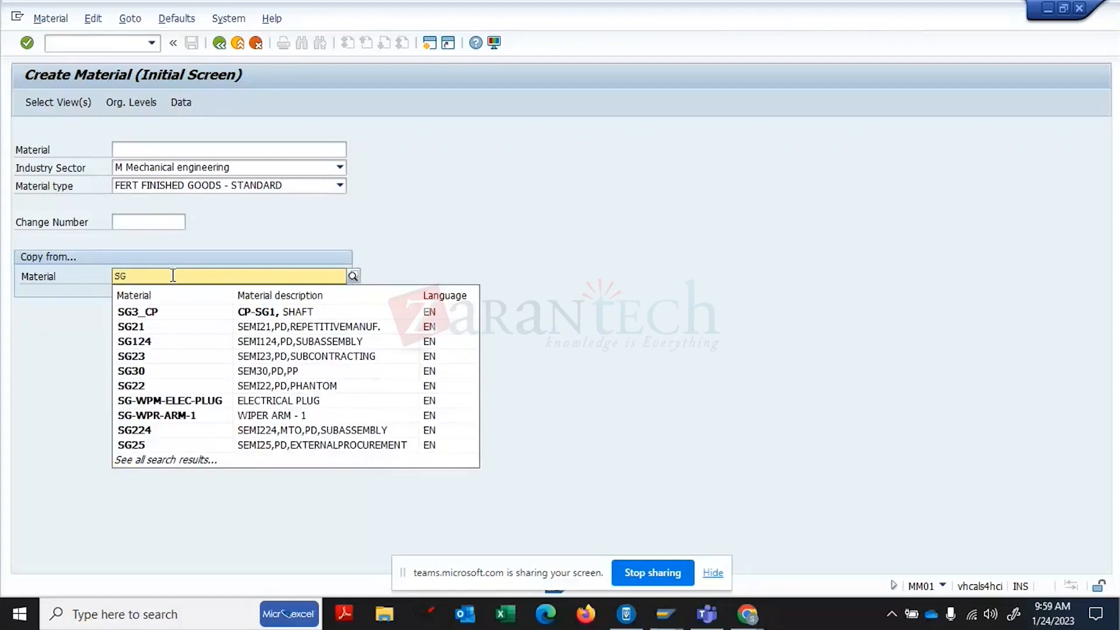
key("BackSpace")
key("BackSpace")
type("FG")
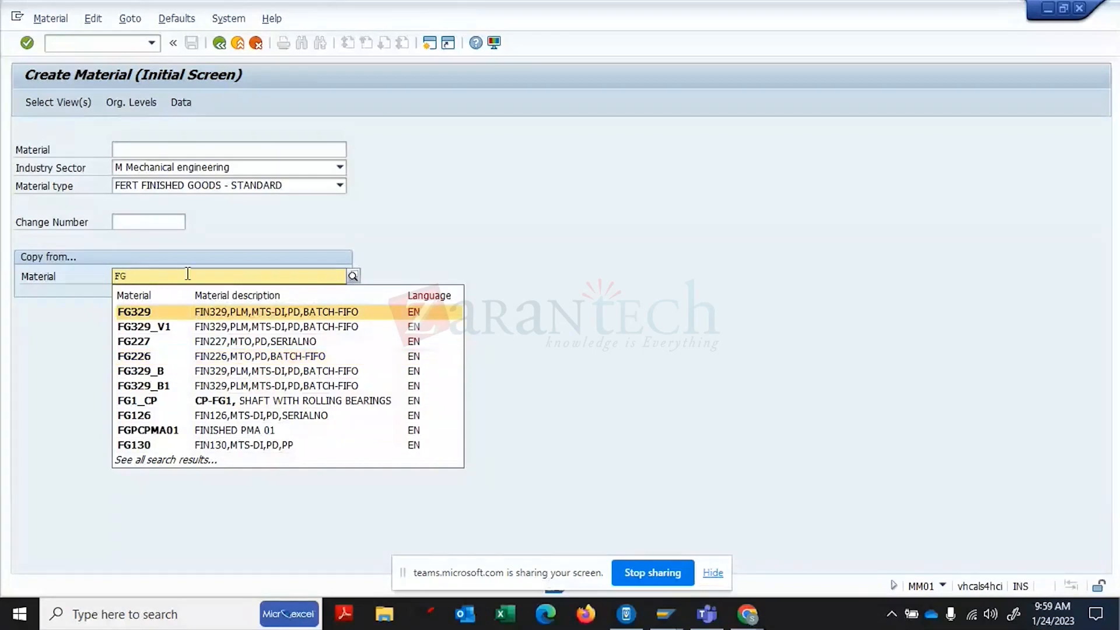
type("-")
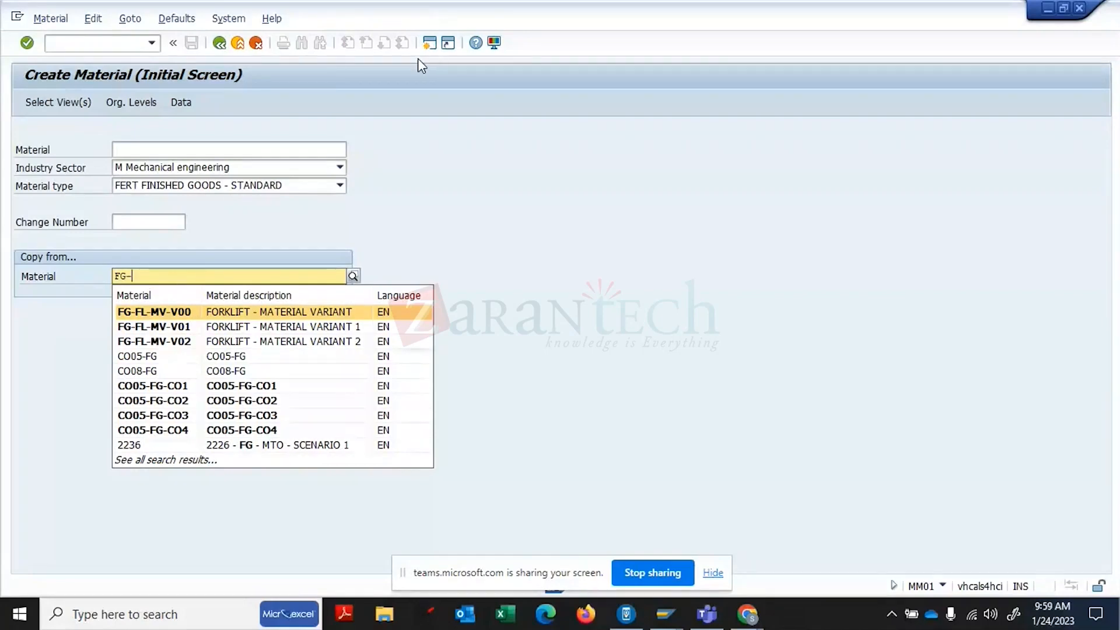
left_click(430, 44)
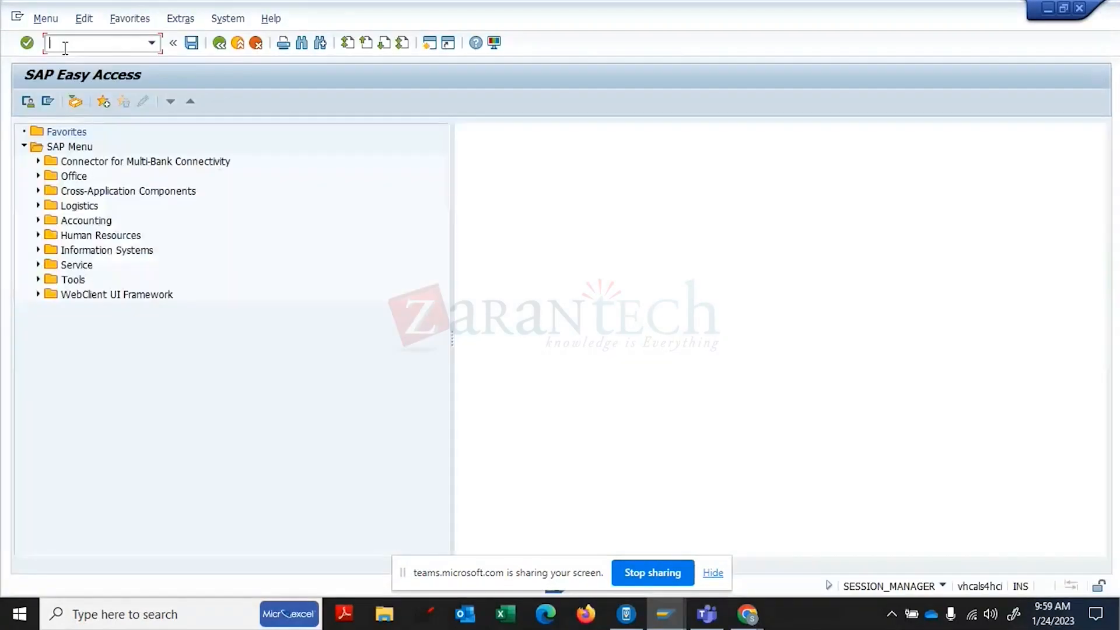
- List plant 1710's FERT materials in MM60 to find FG29-1, then type 129 as the reference
left_click(64, 47)
type("MM60")
key("Return")
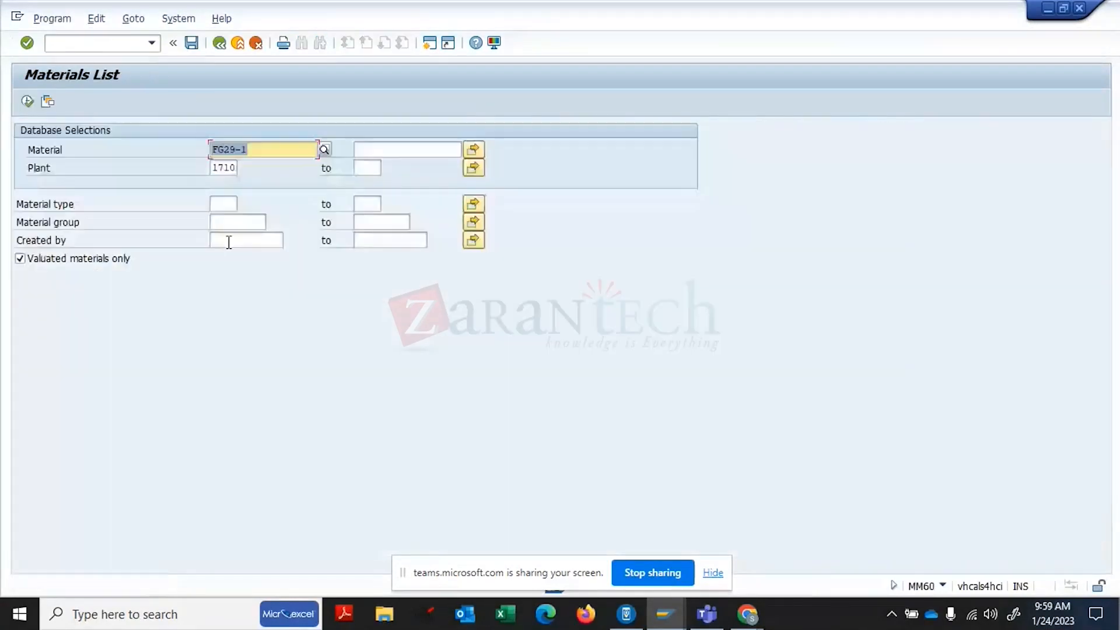
key("Delete")
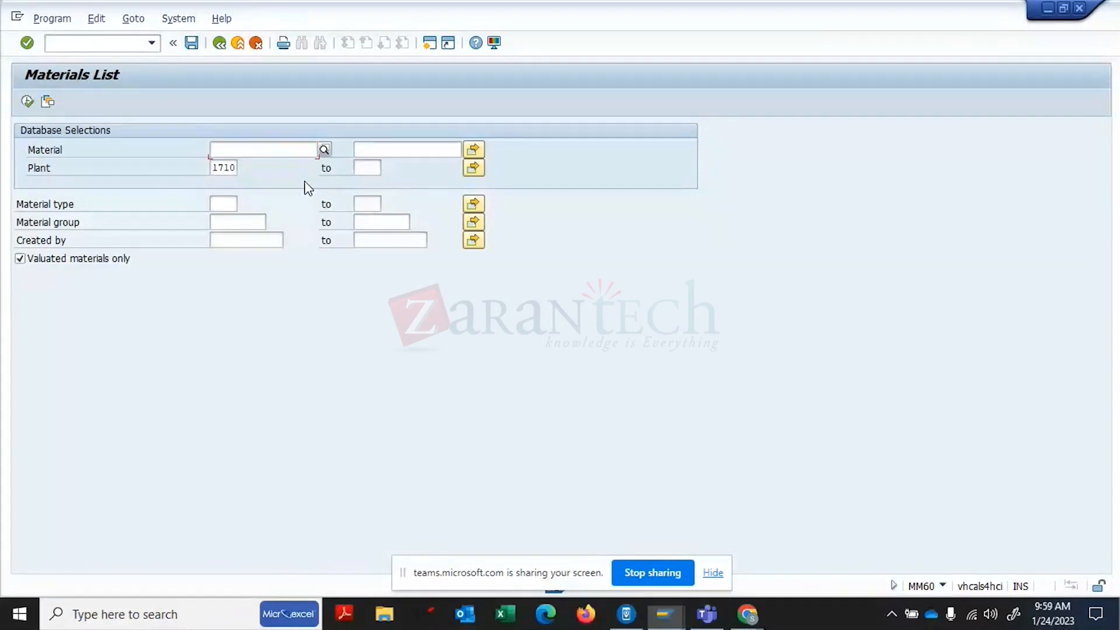
left_click(232, 202)
type("FERT")
left_click(28, 102)
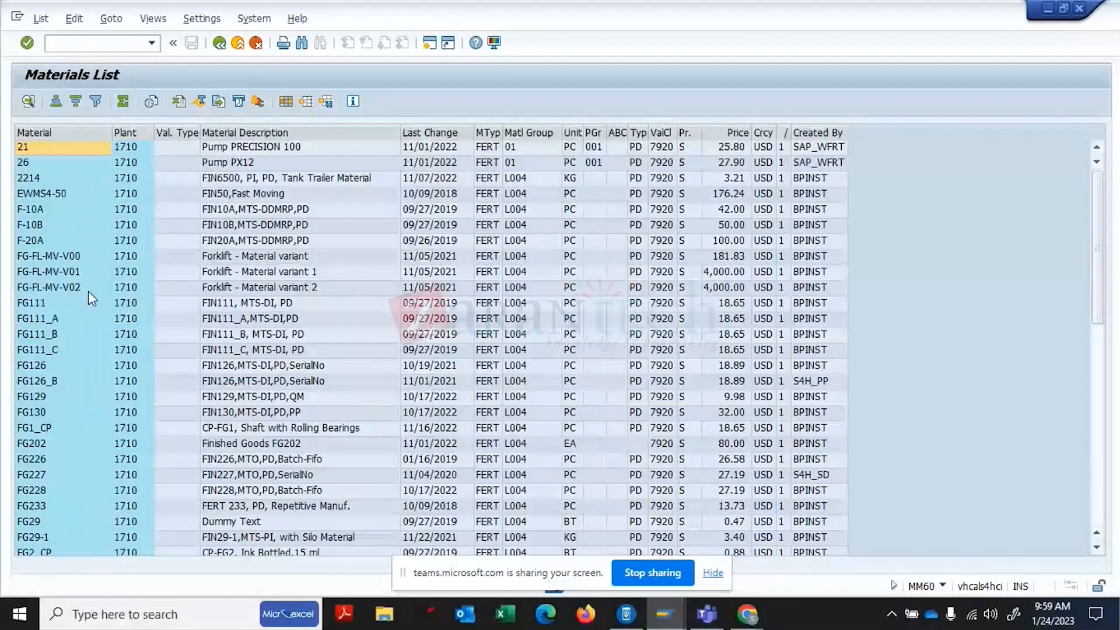
left_click(37, 212)
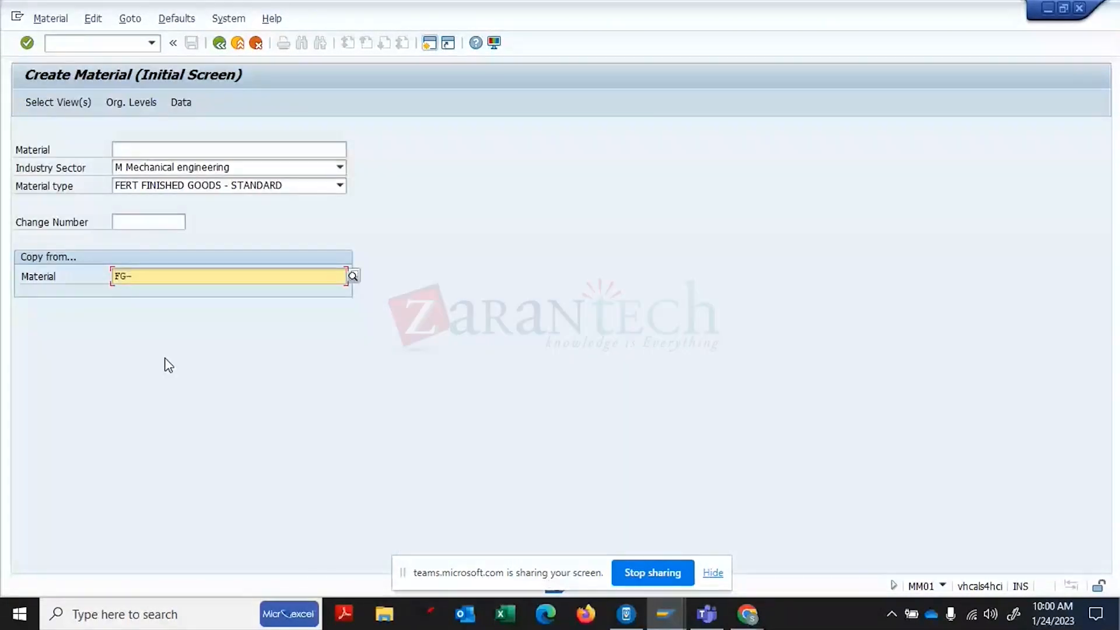
type("129")
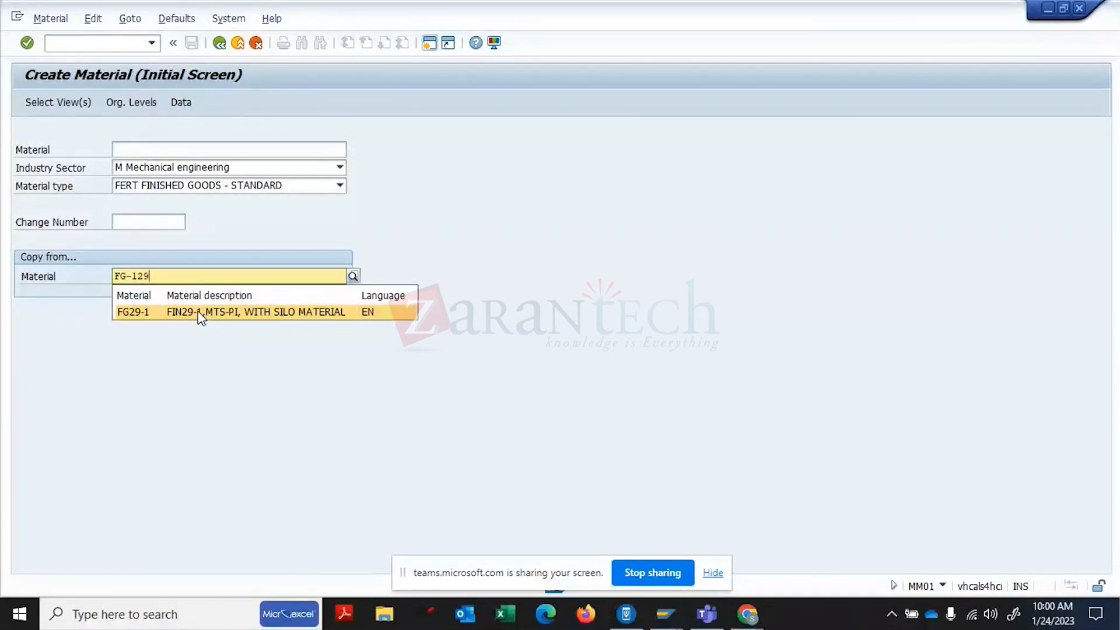
- Take FG29-1 as reference and select all views except Purchasing, Purchase Order Text and Import
left_click(205, 318)
key("Return")
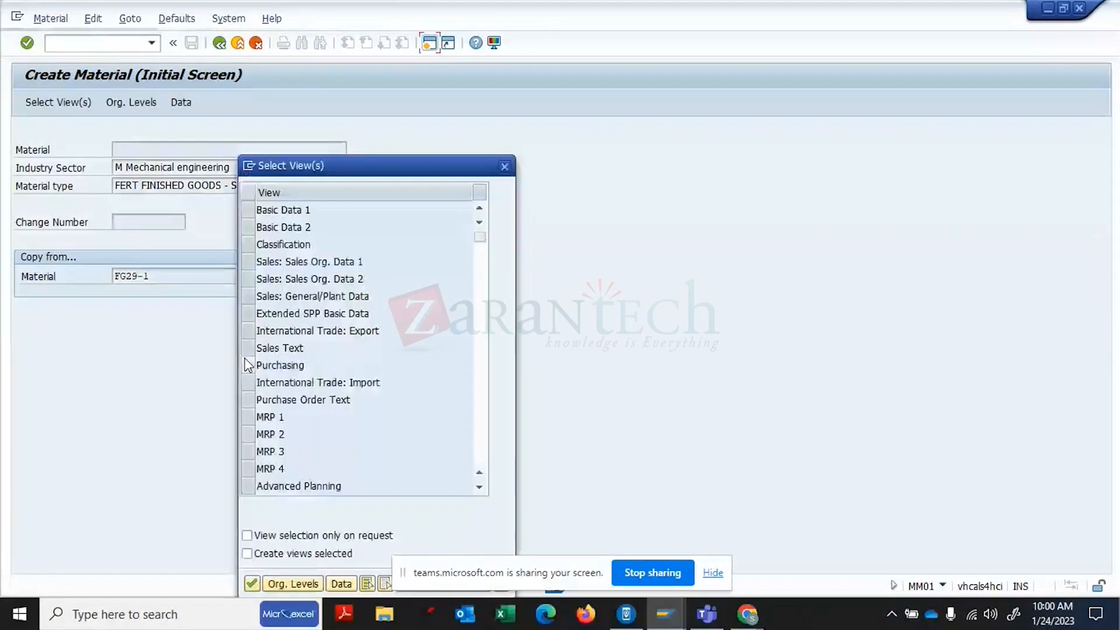
left_click(248, 211)
left_click(247, 226)
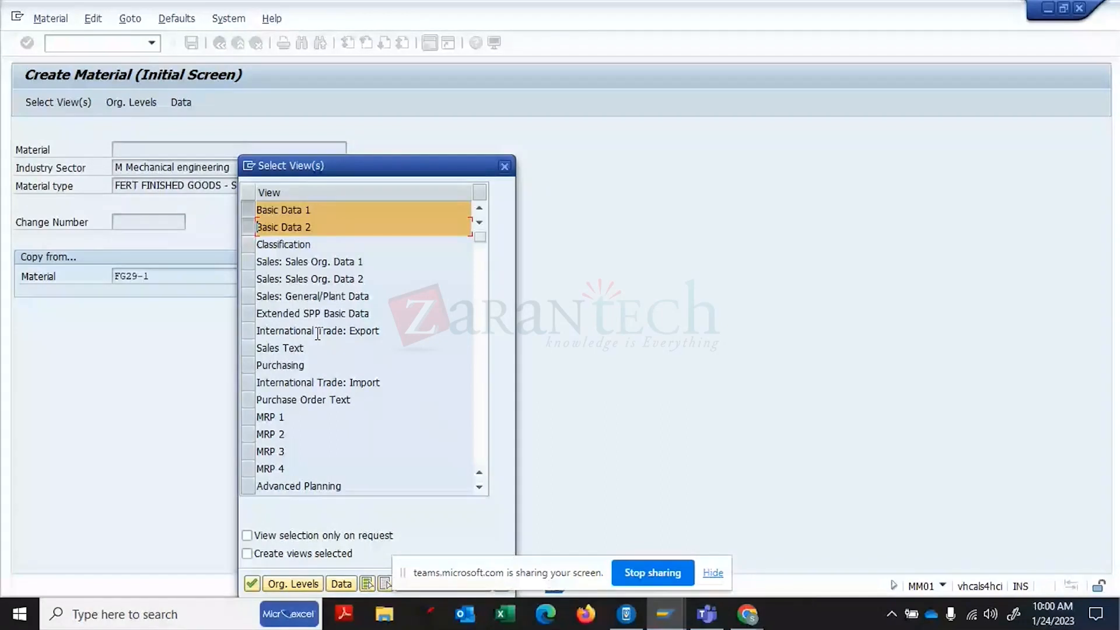
left_click(247, 243)
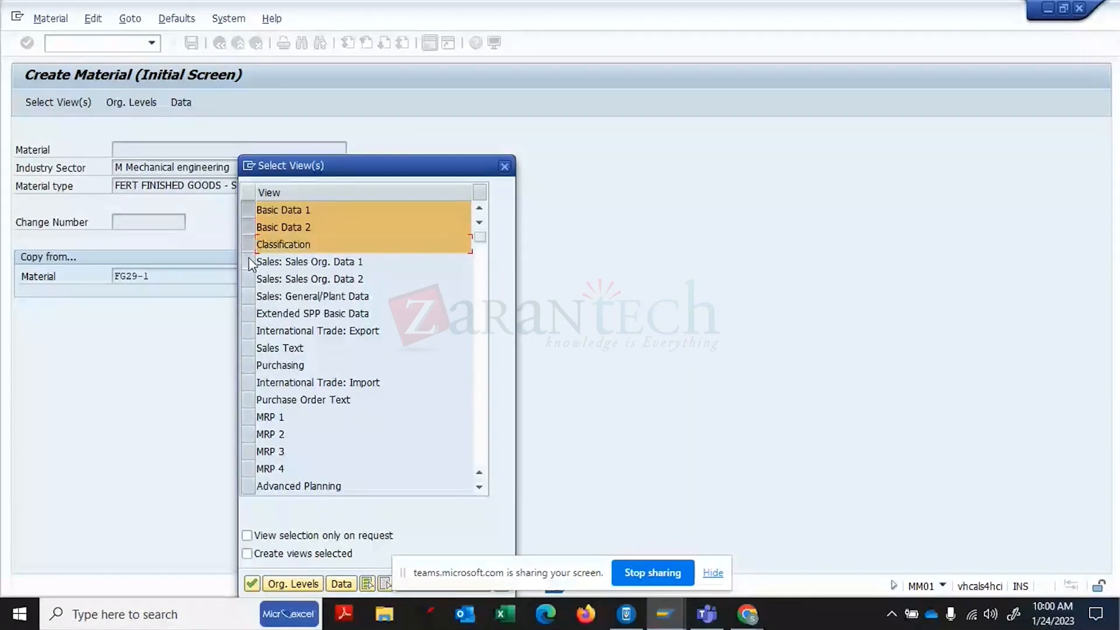
left_click(248, 260)
left_click(247, 279)
left_click(246, 298)
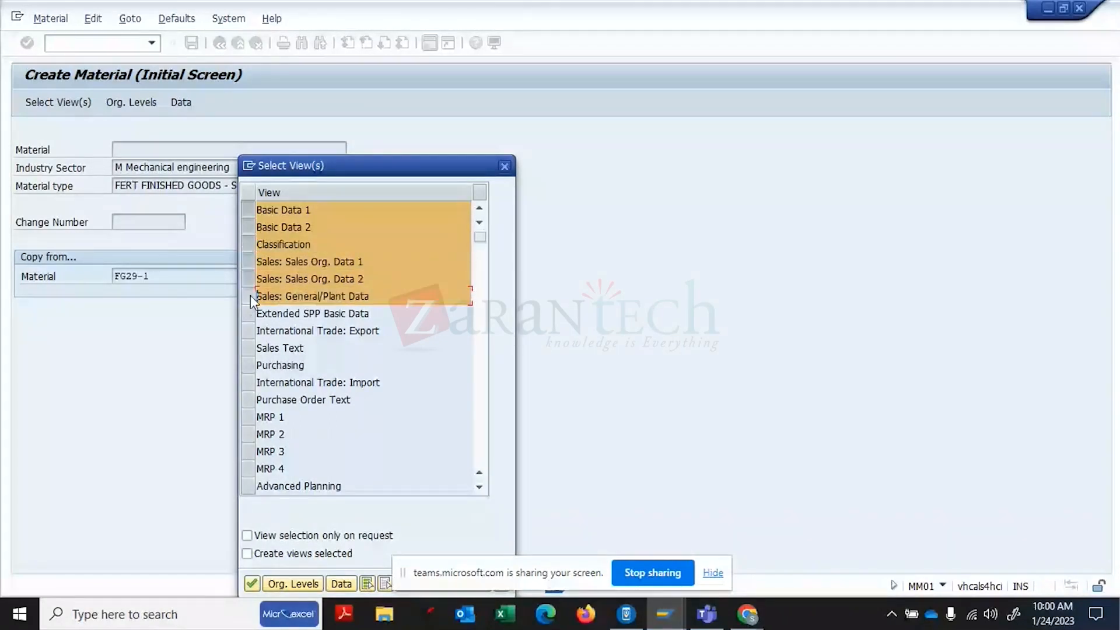
left_click(368, 584)
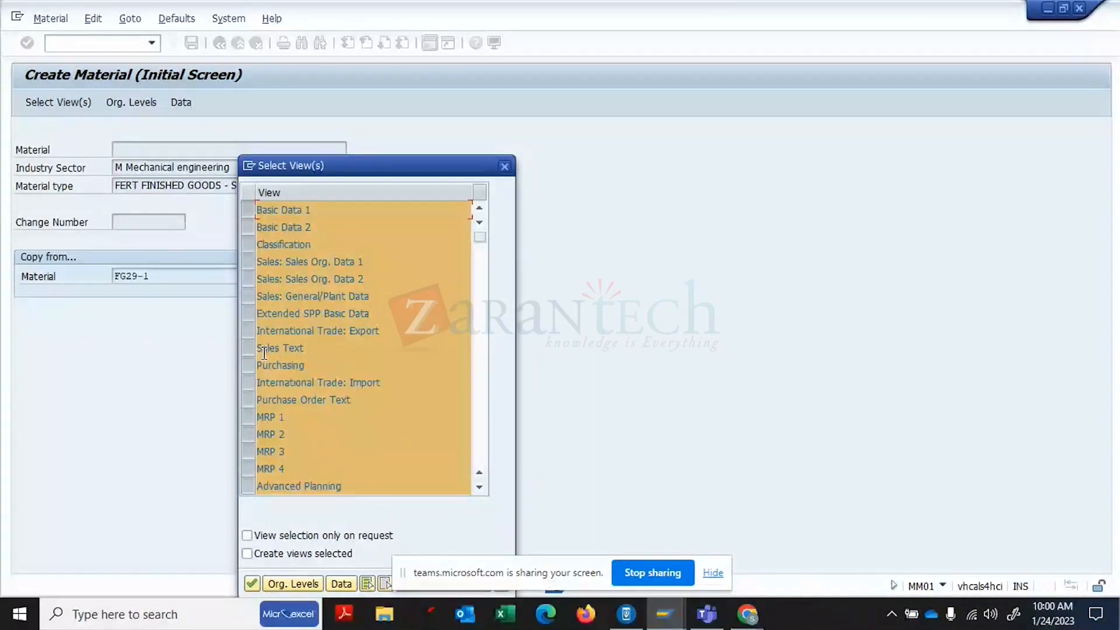
left_click(248, 385)
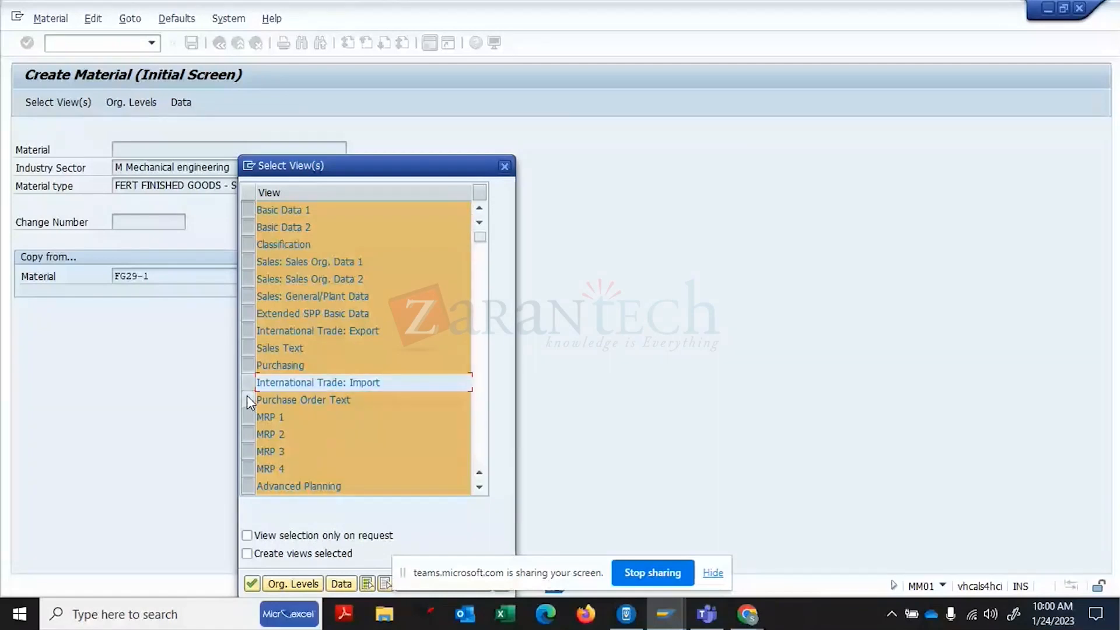
left_click(247, 398)
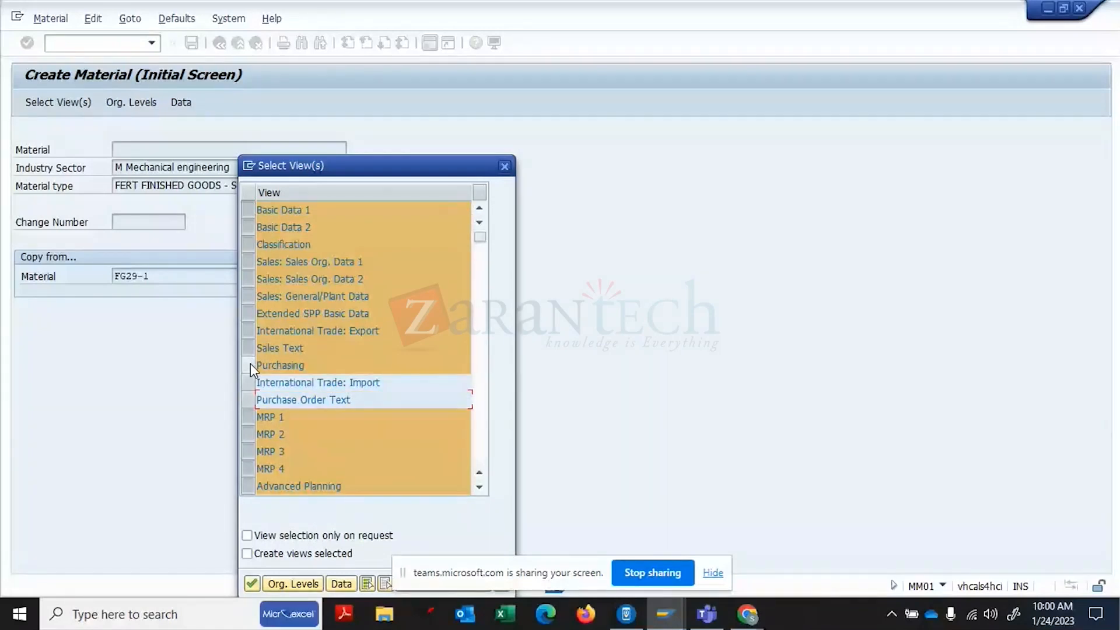
left_click(248, 365)
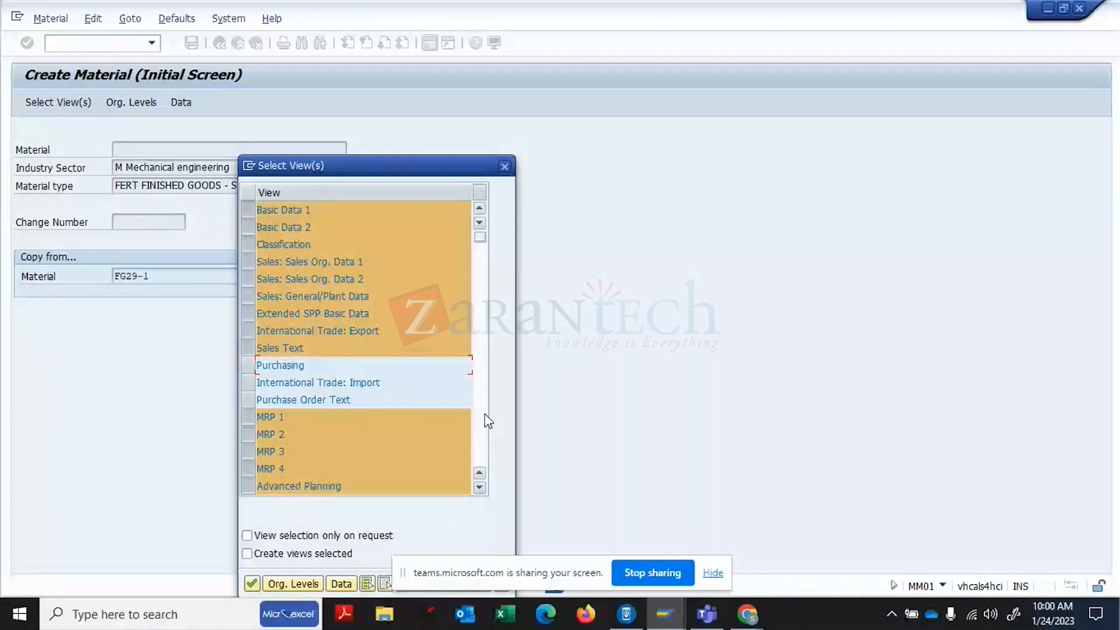
- Also exclude WM Execution, WM Packaging, Warehouse Management 1/2 and Segment Valuation Data, then confirm
scroll(486, 417, "down", 3)
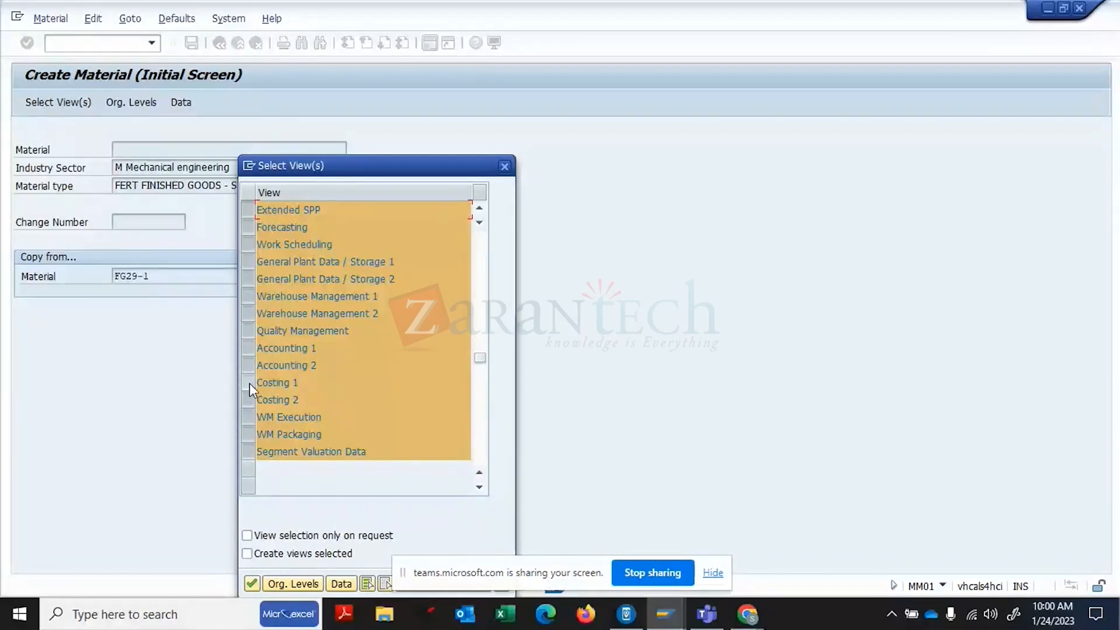
left_click(252, 415)
left_click(251, 432)
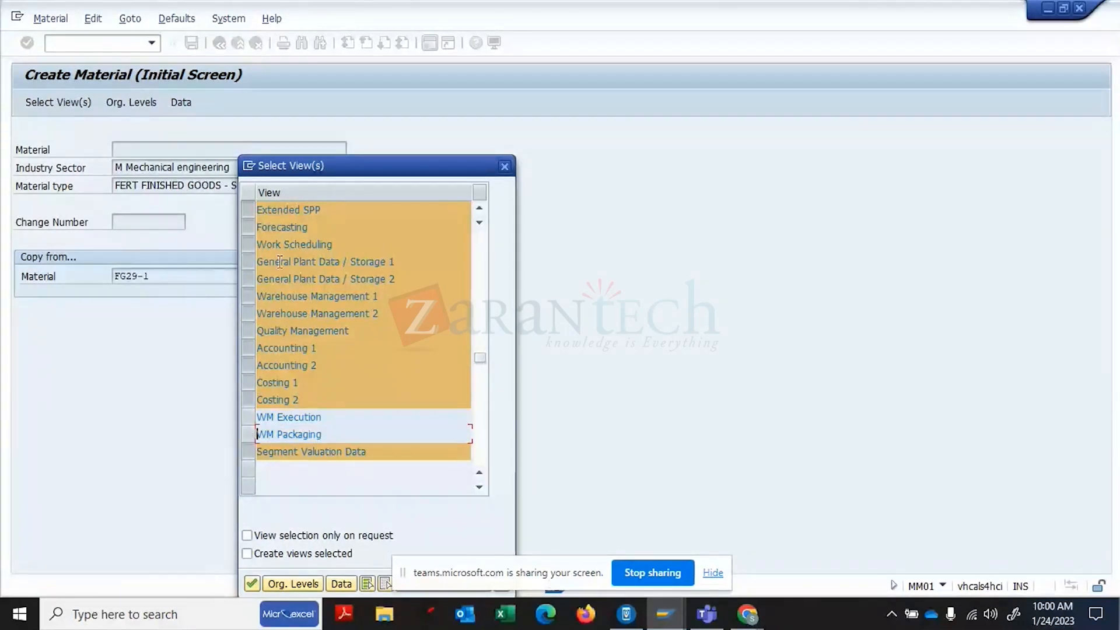
left_click(250, 295)
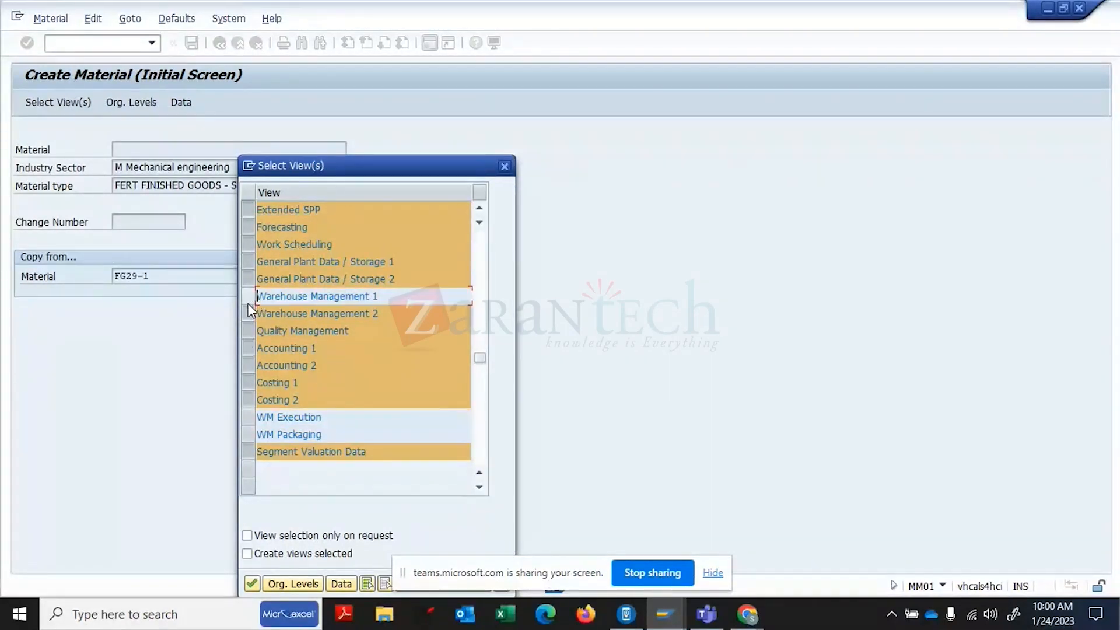
left_click(250, 313)
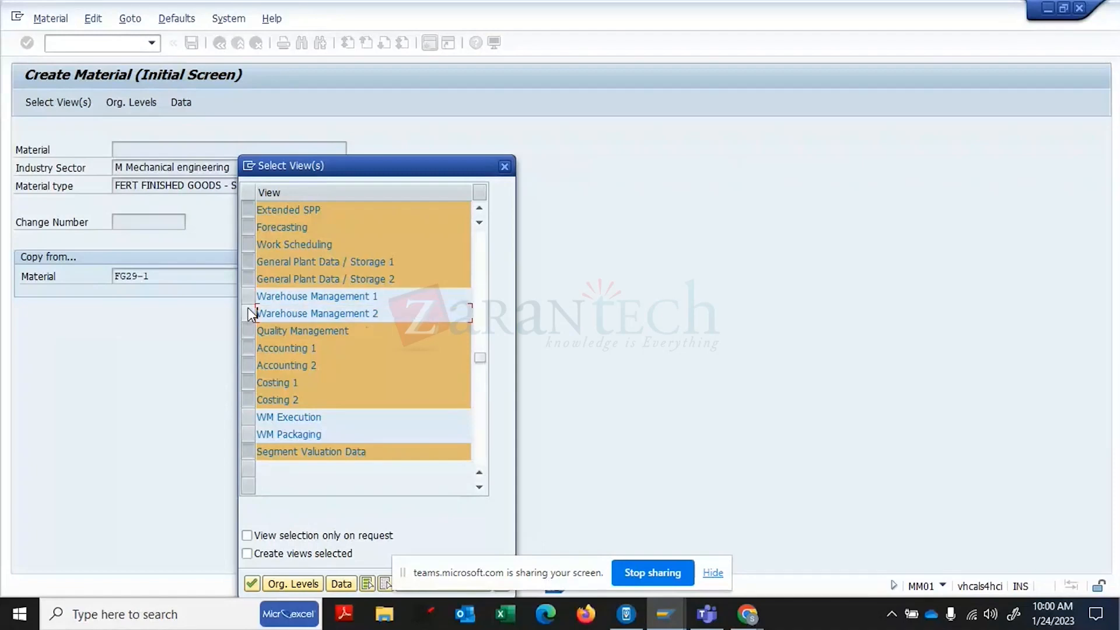
left_click(254, 451)
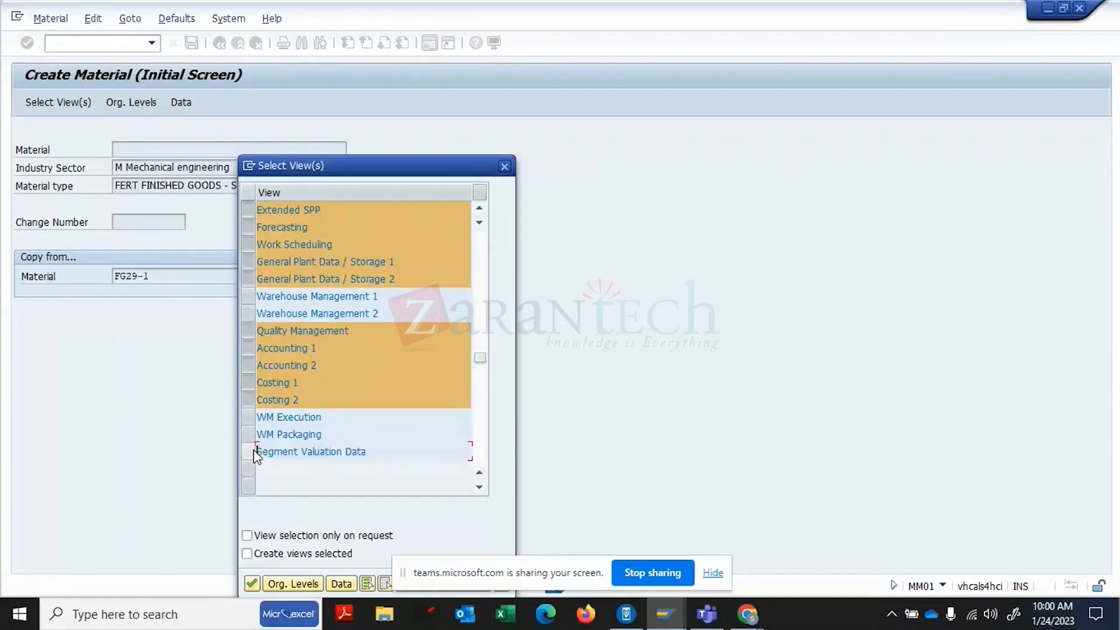
key("Return")
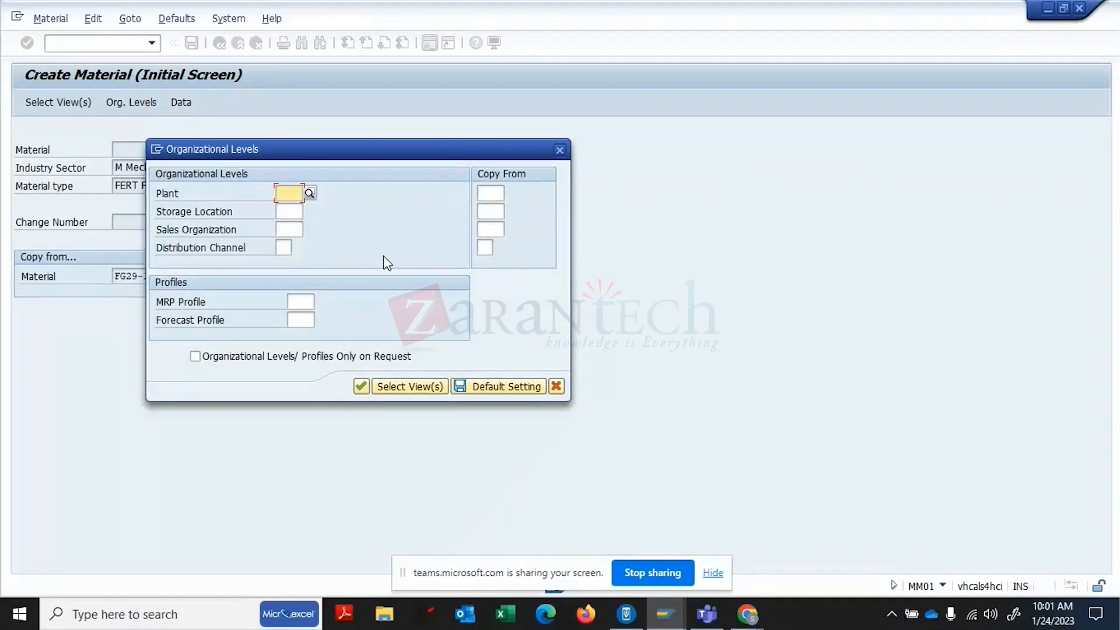
- Set plant 1710, storage location 171A, sales org 1710 and distribution channel 10 for the new material
type("1710")
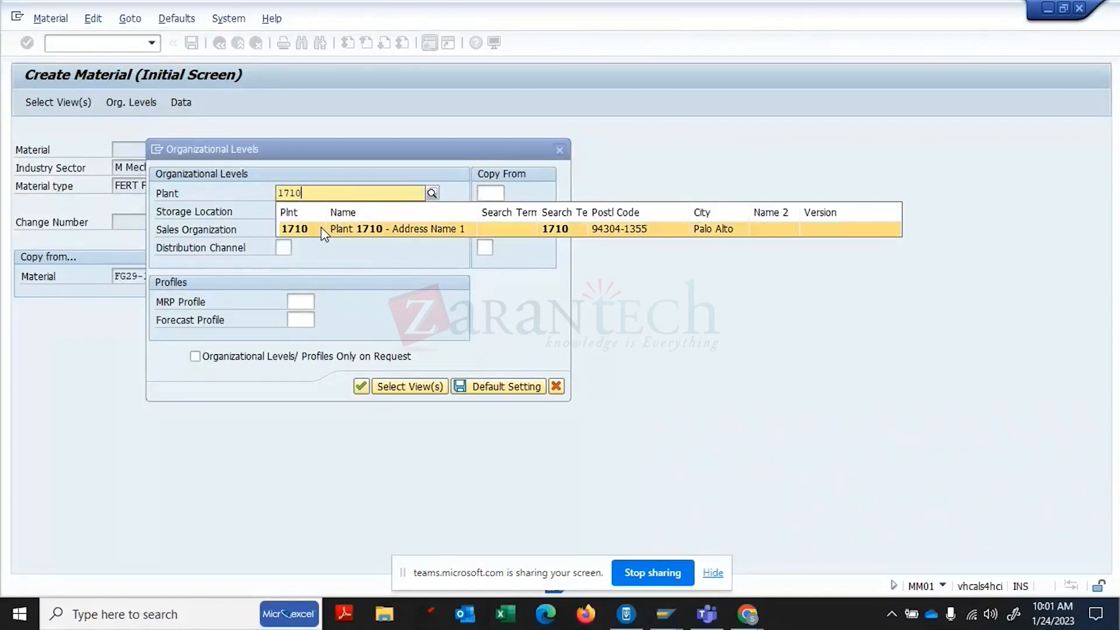
left_click(291, 228)
left_click(292, 213)
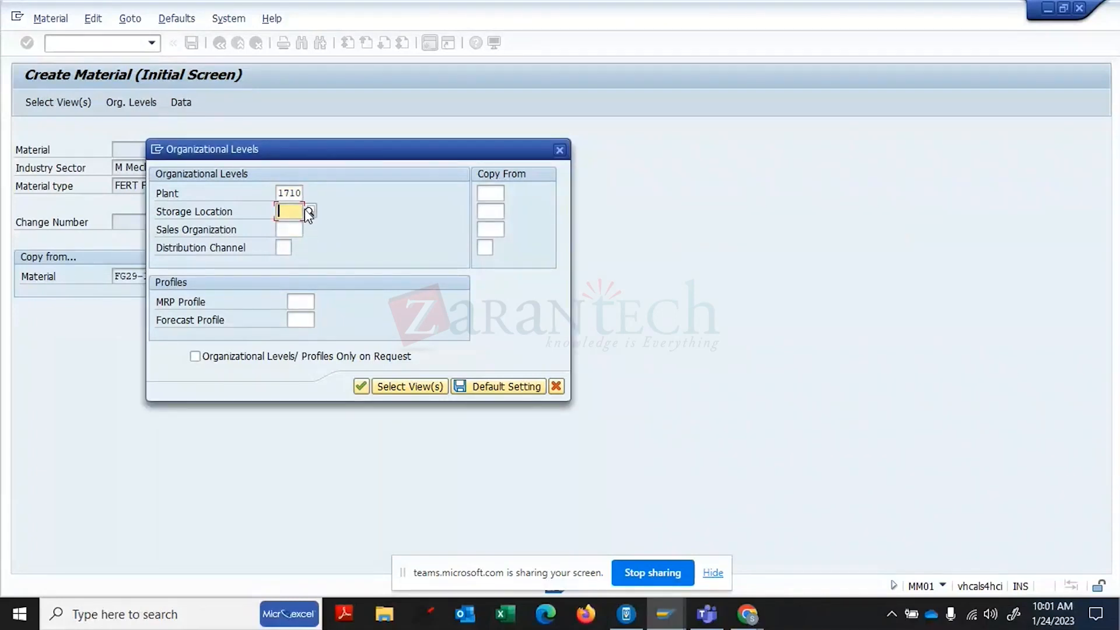
left_click(309, 211)
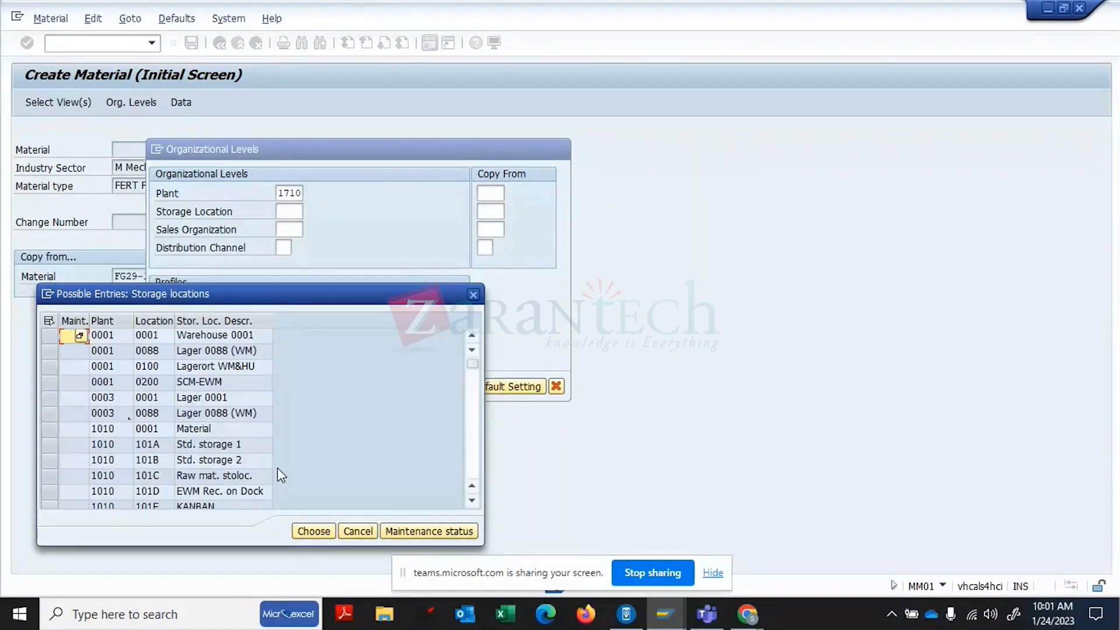
left_click(473, 449)
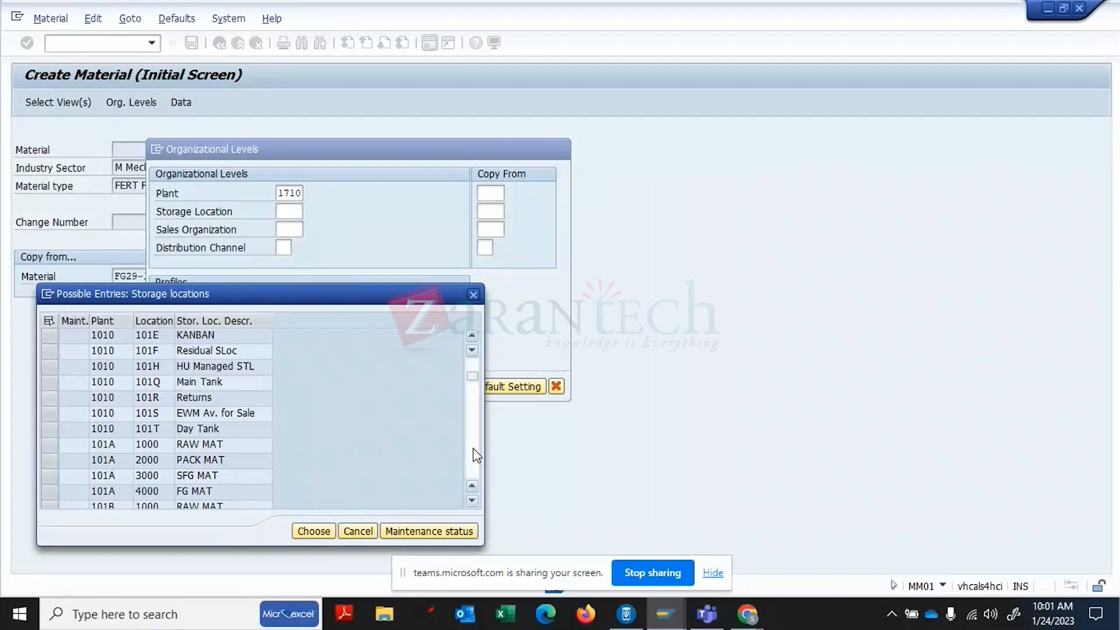
left_click(474, 448)
left_click(474, 448)
left_click(474, 448)
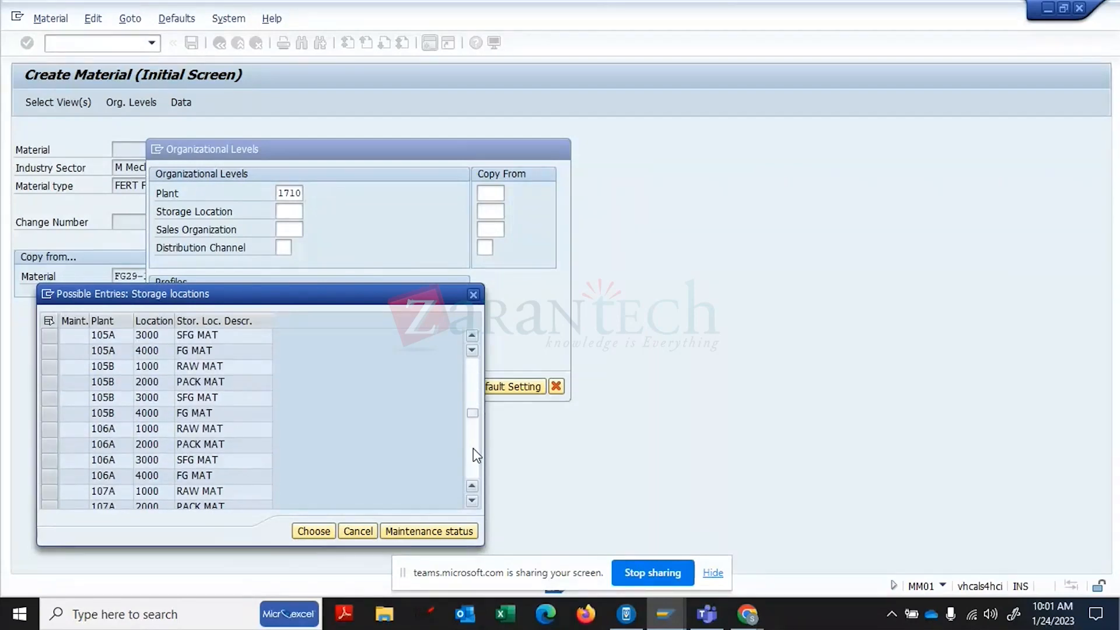
left_click(474, 448)
left_click(473, 448)
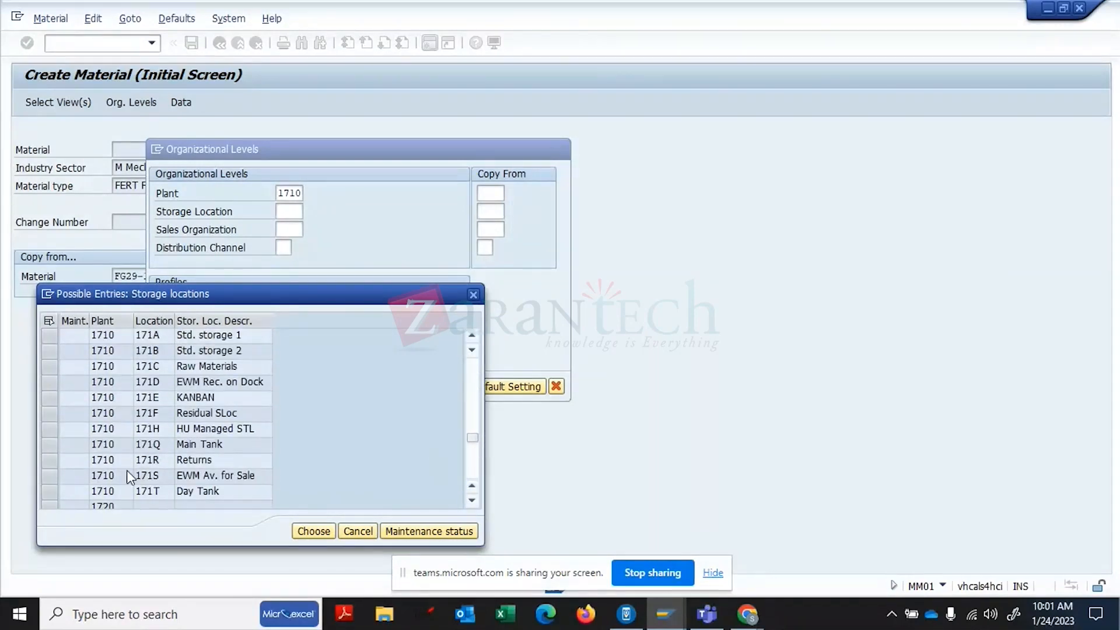
double_click(123, 335)
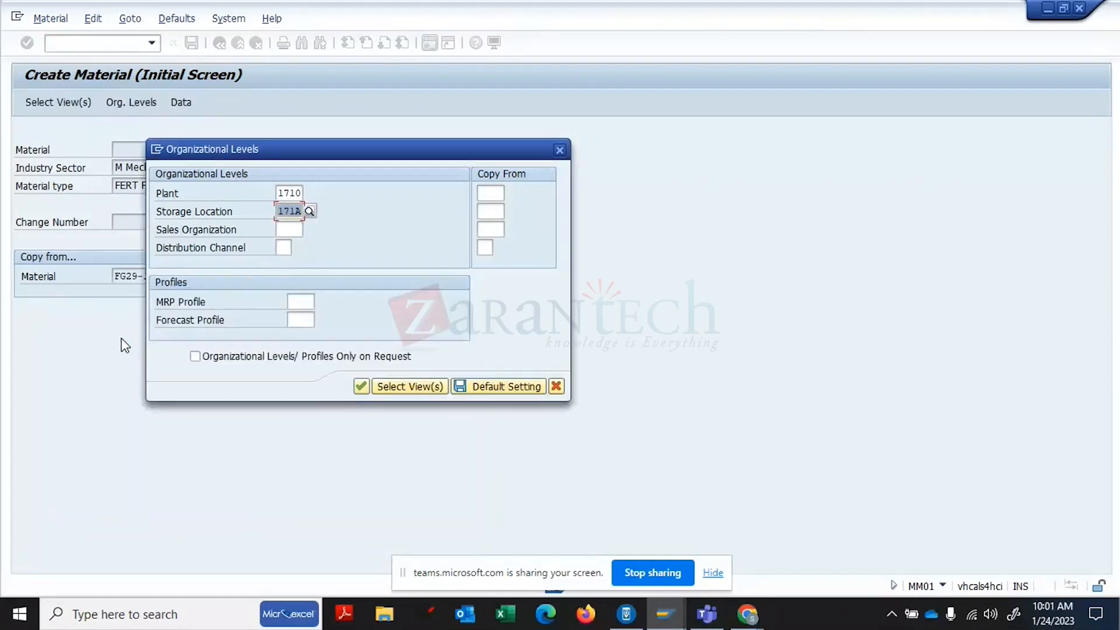
left_click(290, 232)
left_click(309, 229)
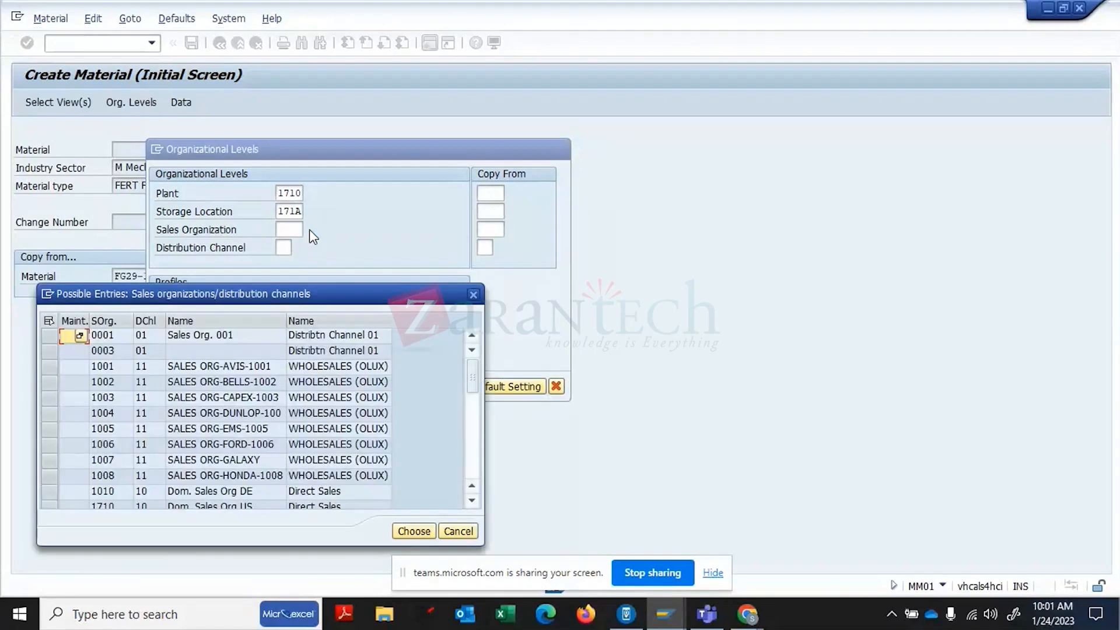
left_click(474, 477)
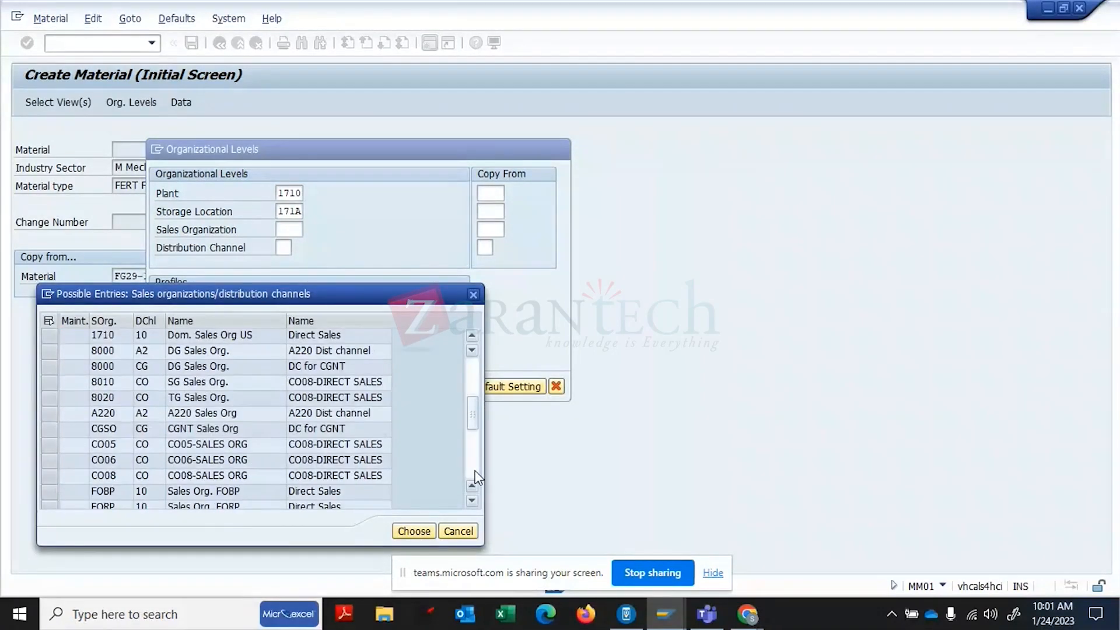
double_click(258, 338)
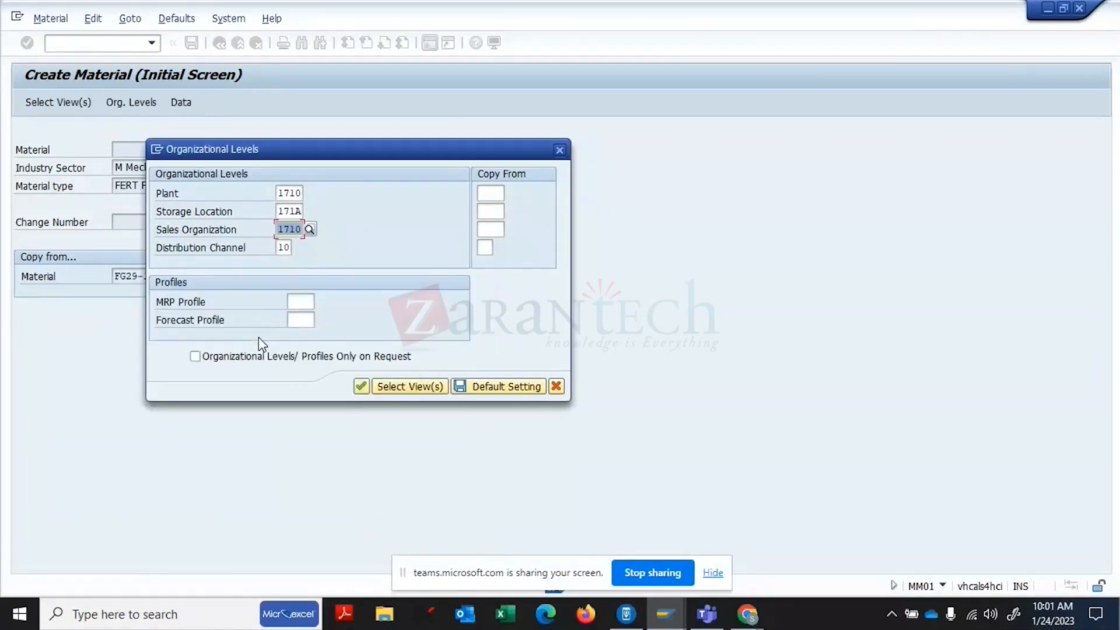
- Set the copy-from levels to plant 1710, storage location 171A, sales org 1710, channel 10
left_click(488, 192)
type("1710")
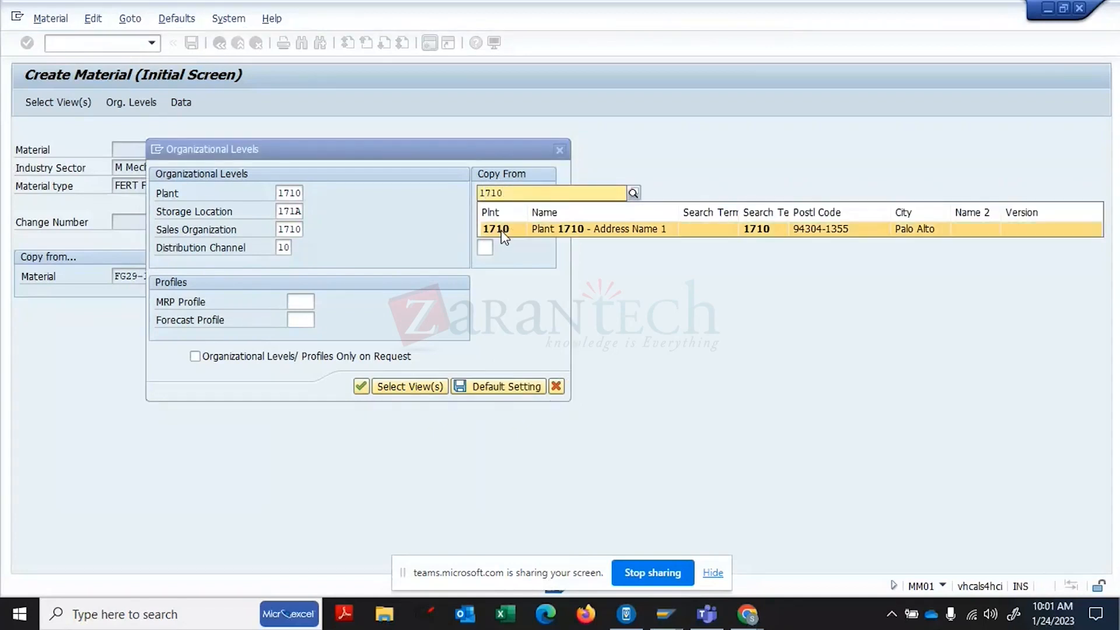
left_click(501, 231)
left_click(492, 212)
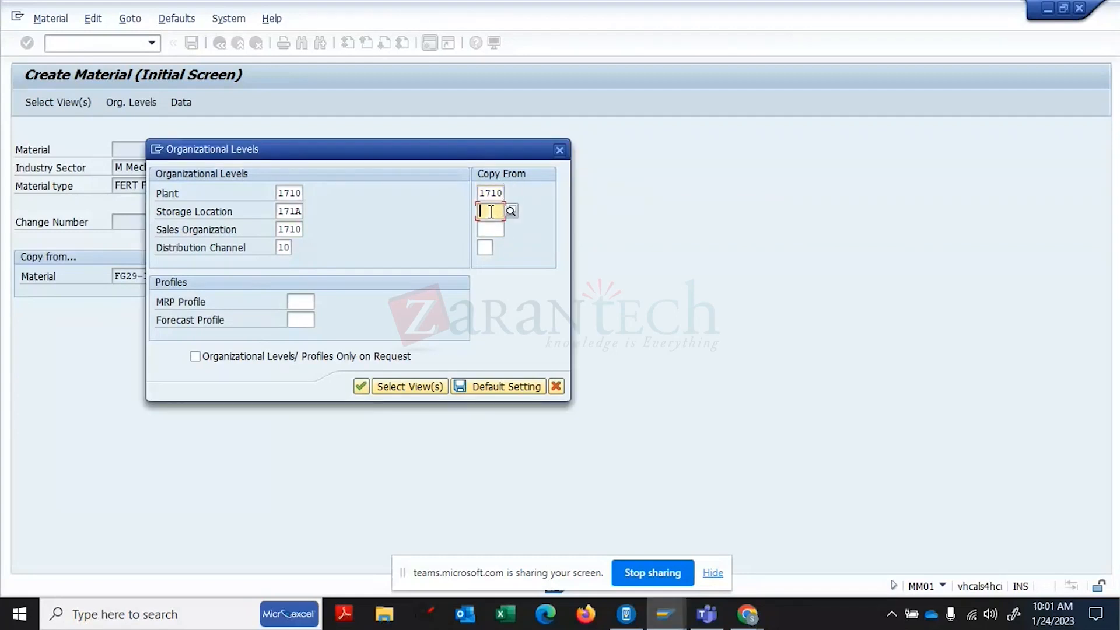
type("171")
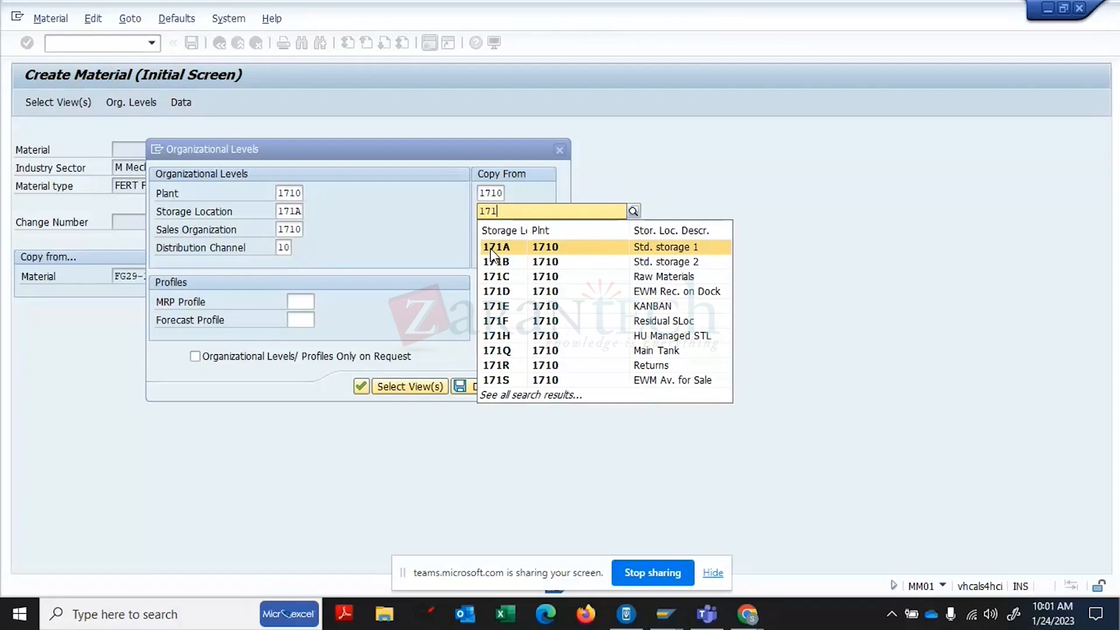
left_click(492, 255)
left_click(489, 230)
type("1")
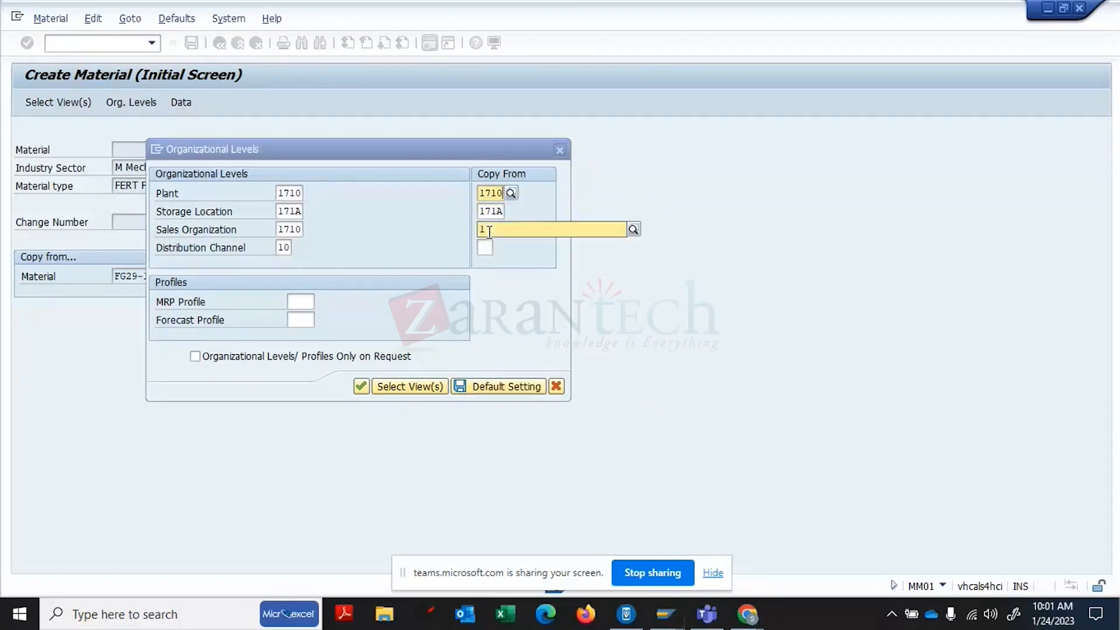
type("710")
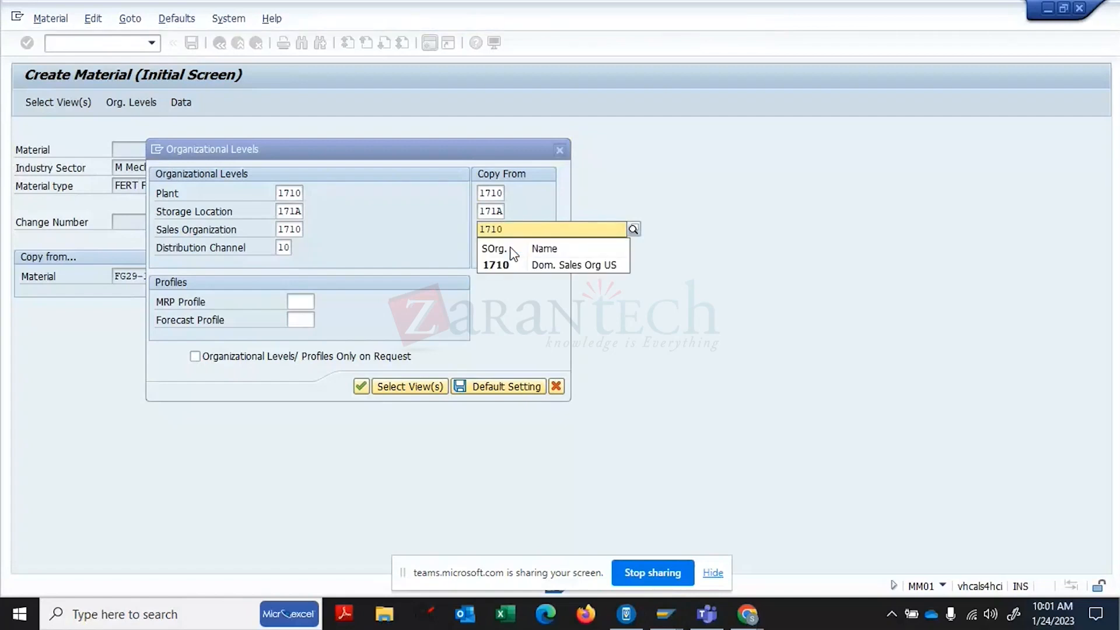
left_click(499, 265)
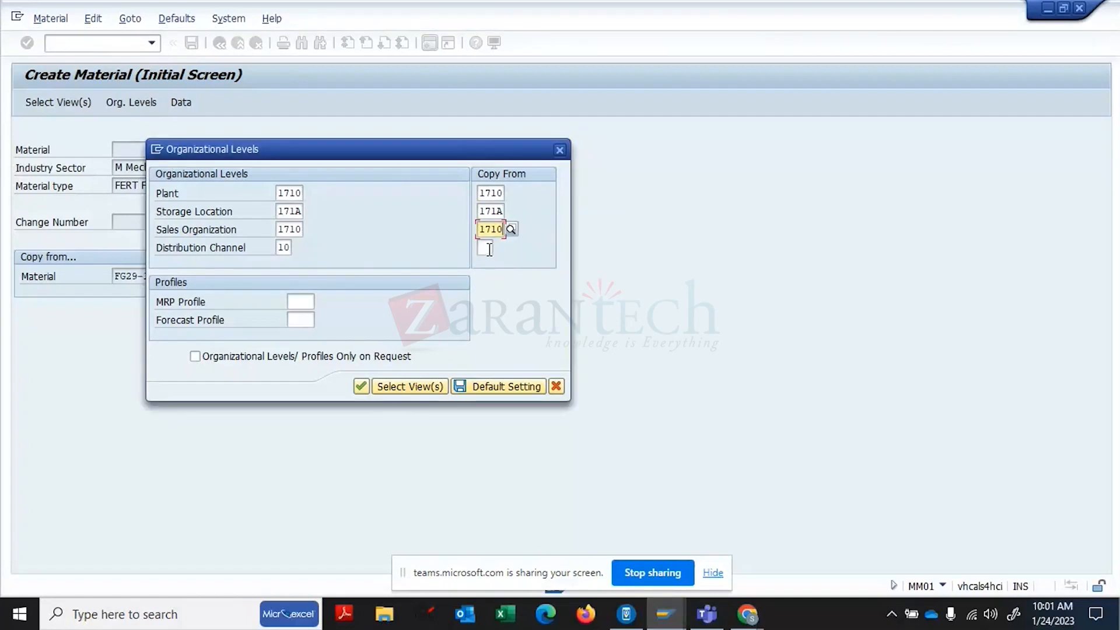
left_click(485, 248)
type("10")
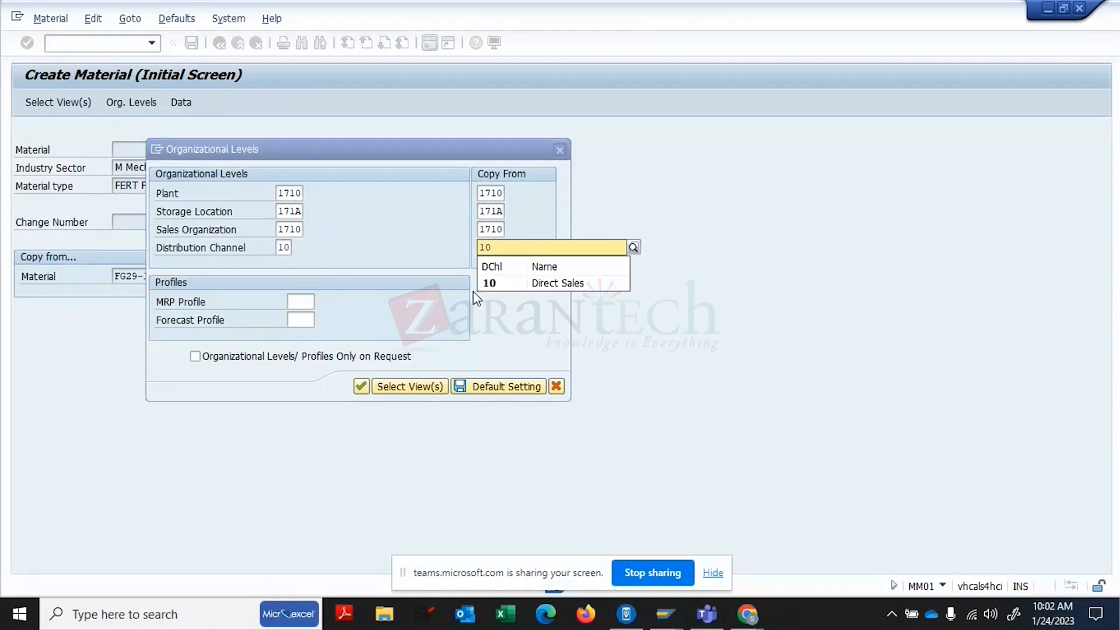
left_click(495, 282)
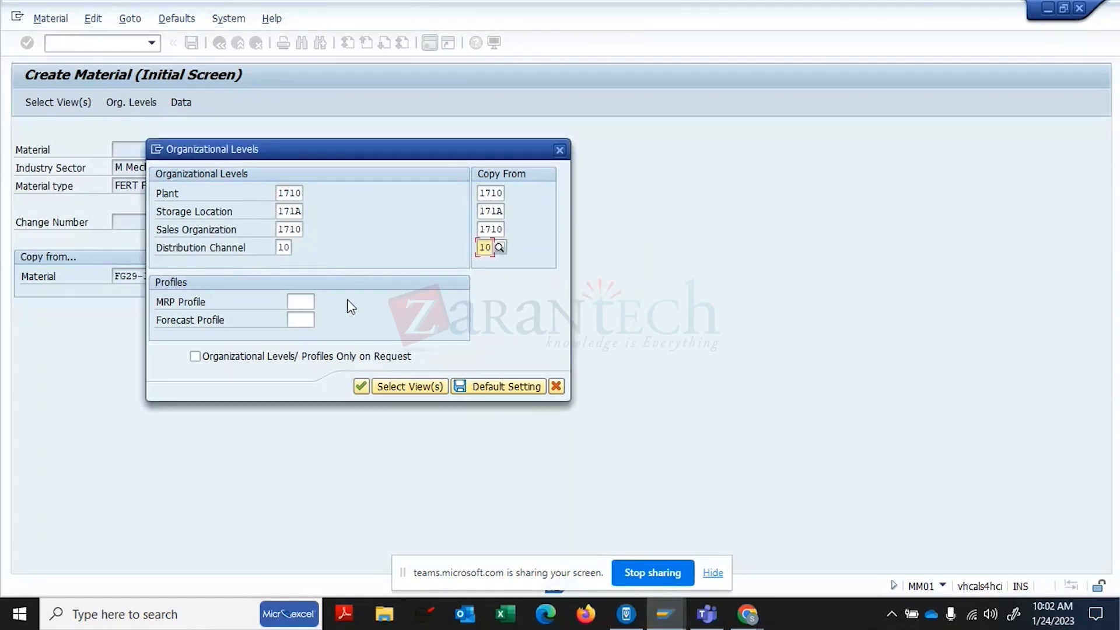
- Look up the available MRP profiles, then confirm the organizational levels
left_click(312, 304)
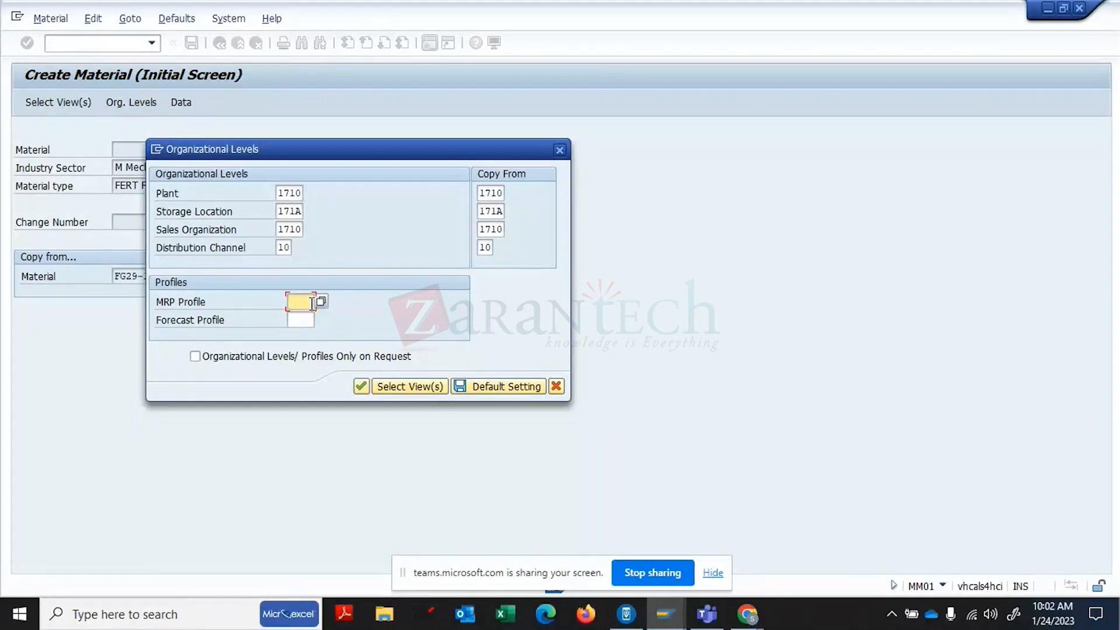
key("F4")
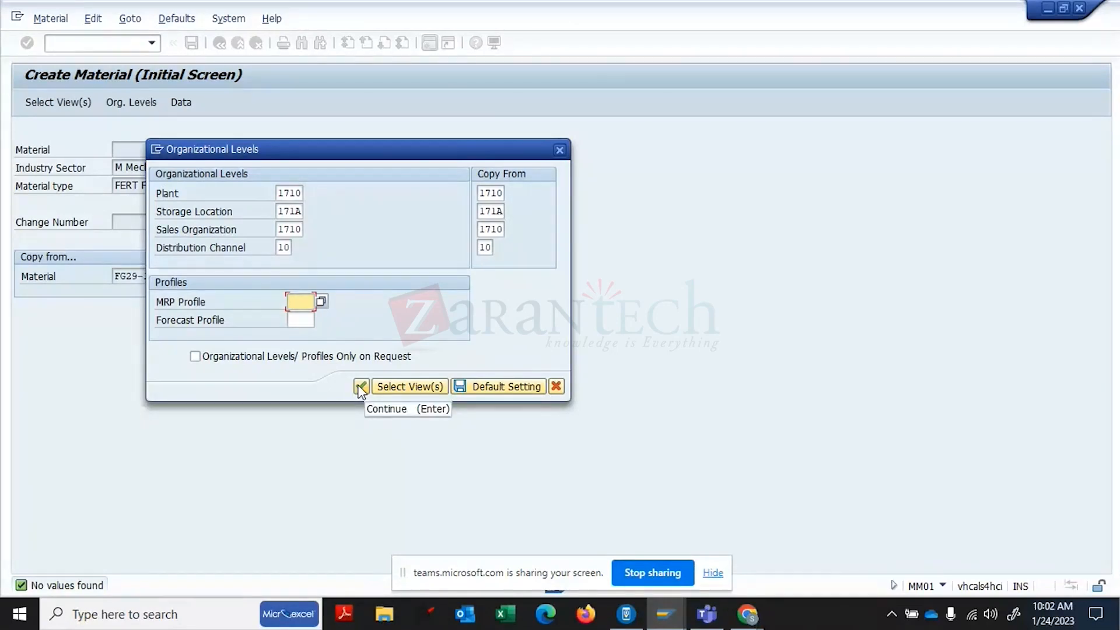
left_click(361, 387)
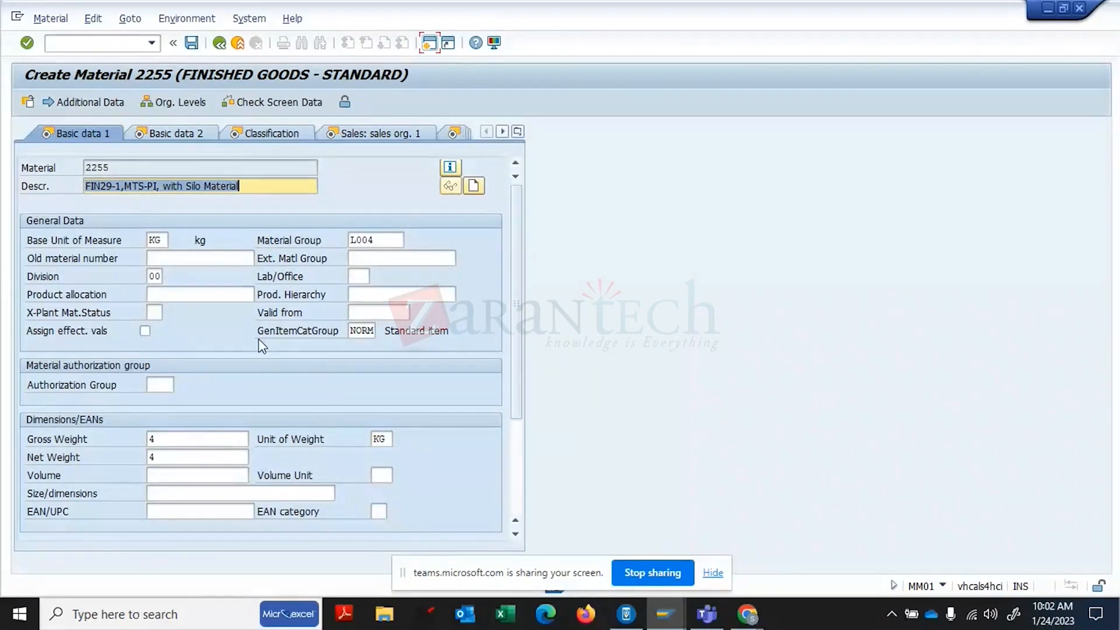
- Delete the copied YB_BATCH class assignment in Classification and continue to Sales: sales org. 1
key("Return")
key("Return")
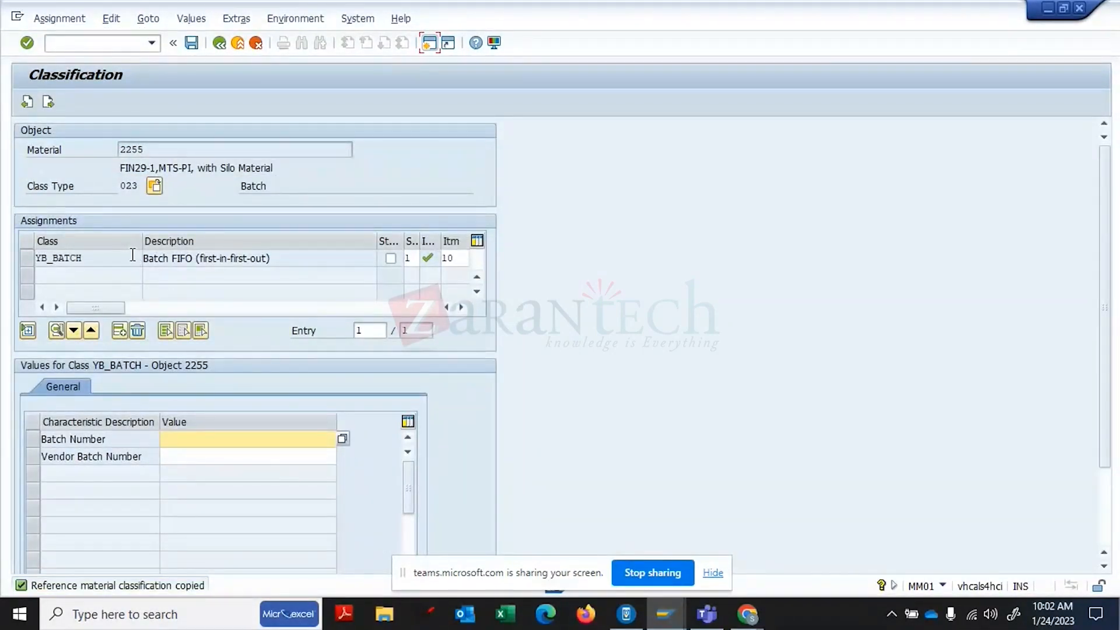
left_click(27, 261)
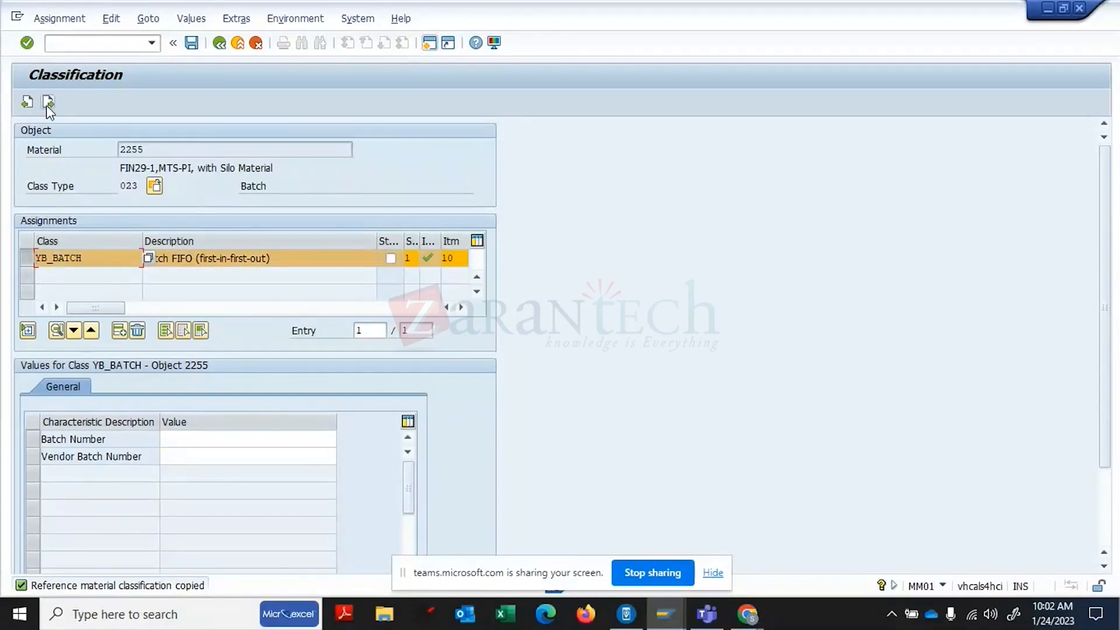
left_click(143, 331)
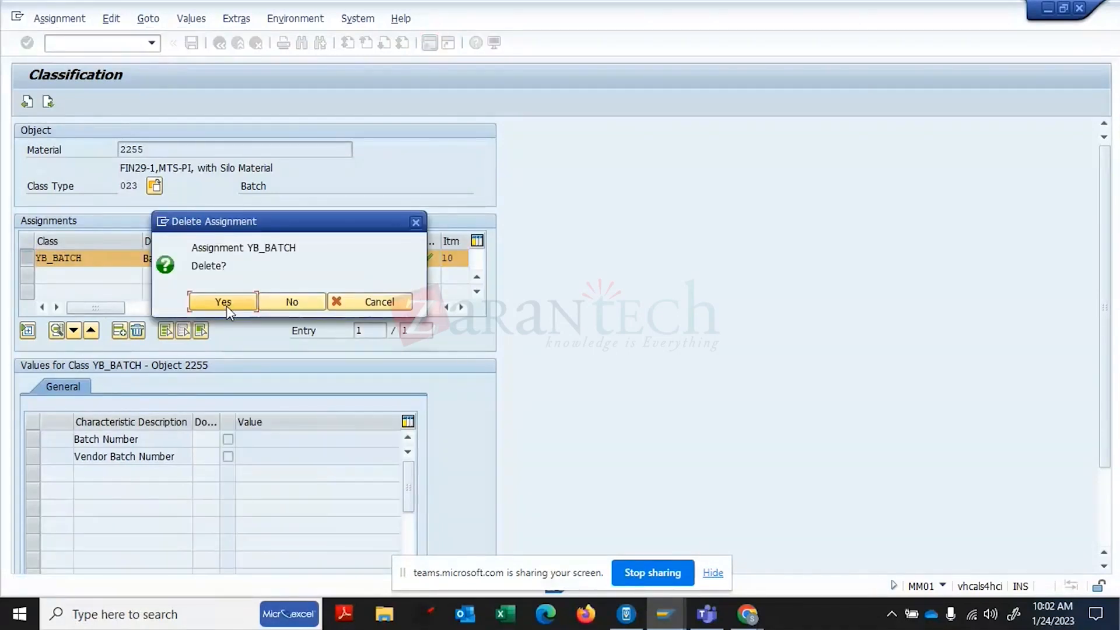
left_click(224, 304)
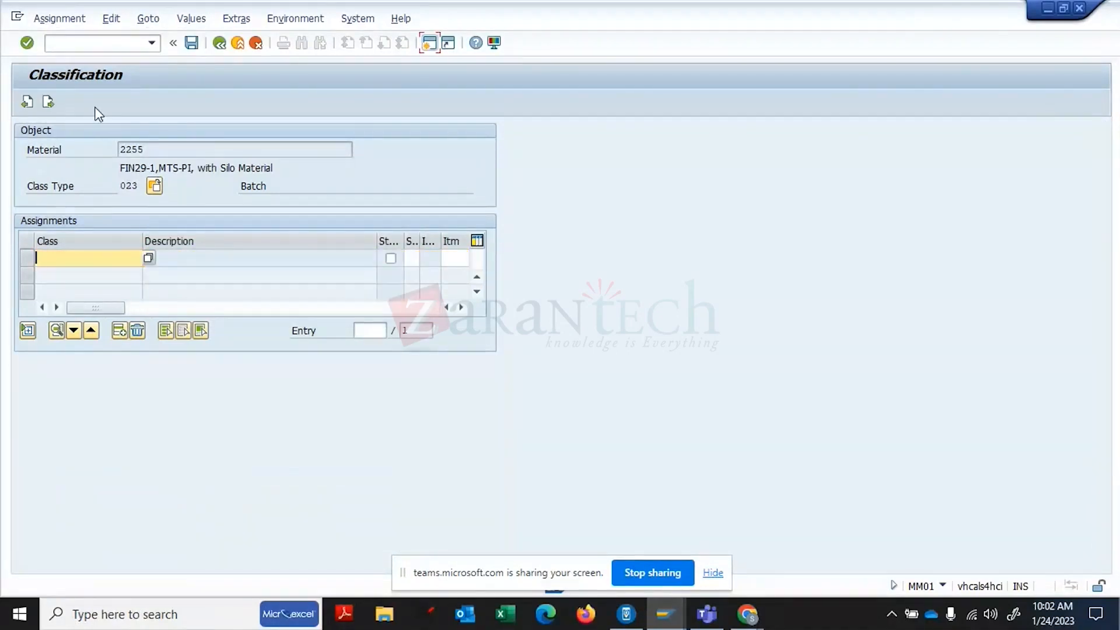
left_click(47, 102)
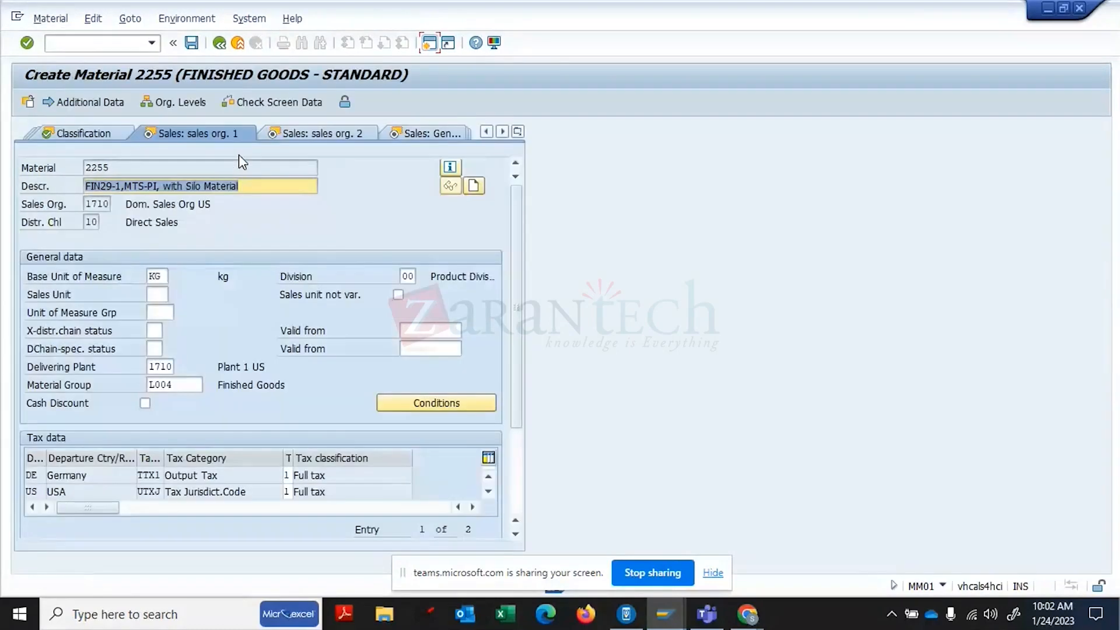
- Advance through the sales and export views to Sales text and enter 'TRAINING FG' in English
key("Return")
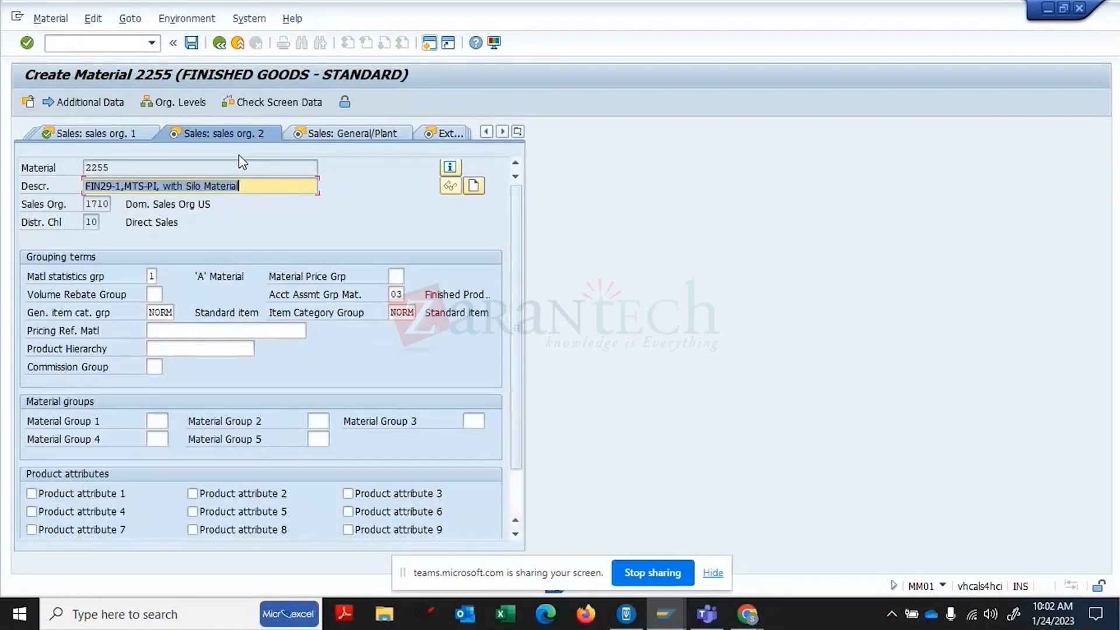
key("Return")
key("Return")
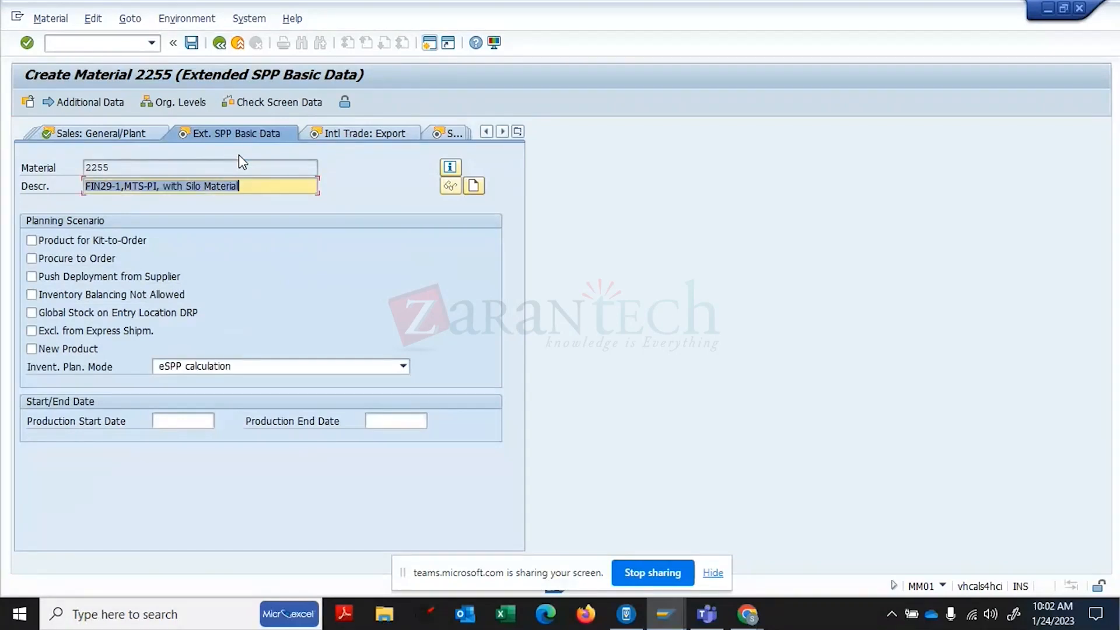
key("Return")
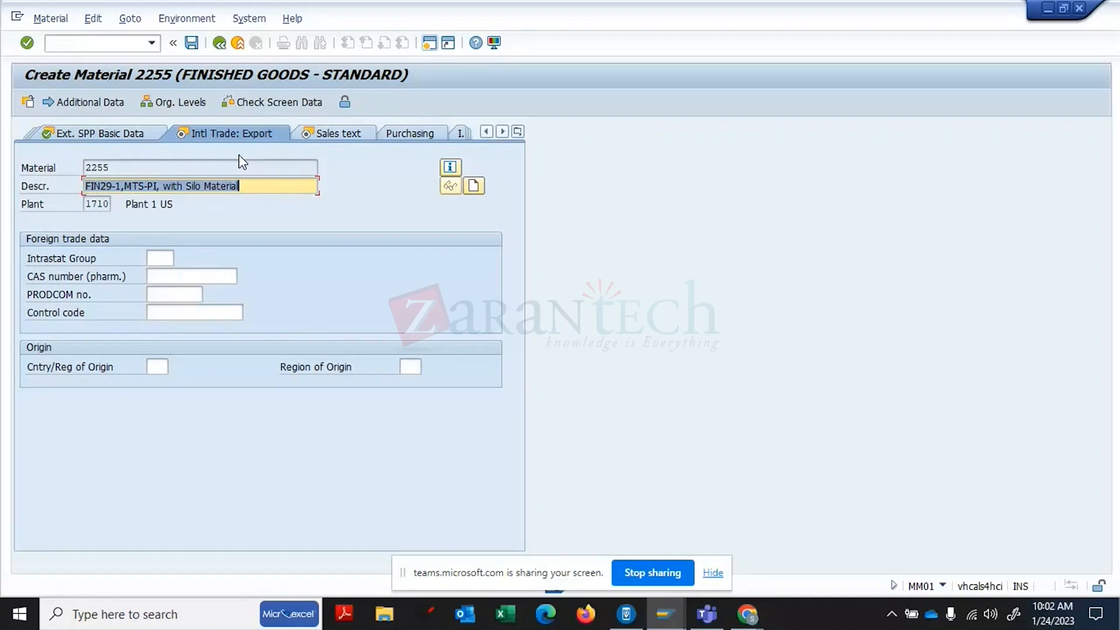
key("Return")
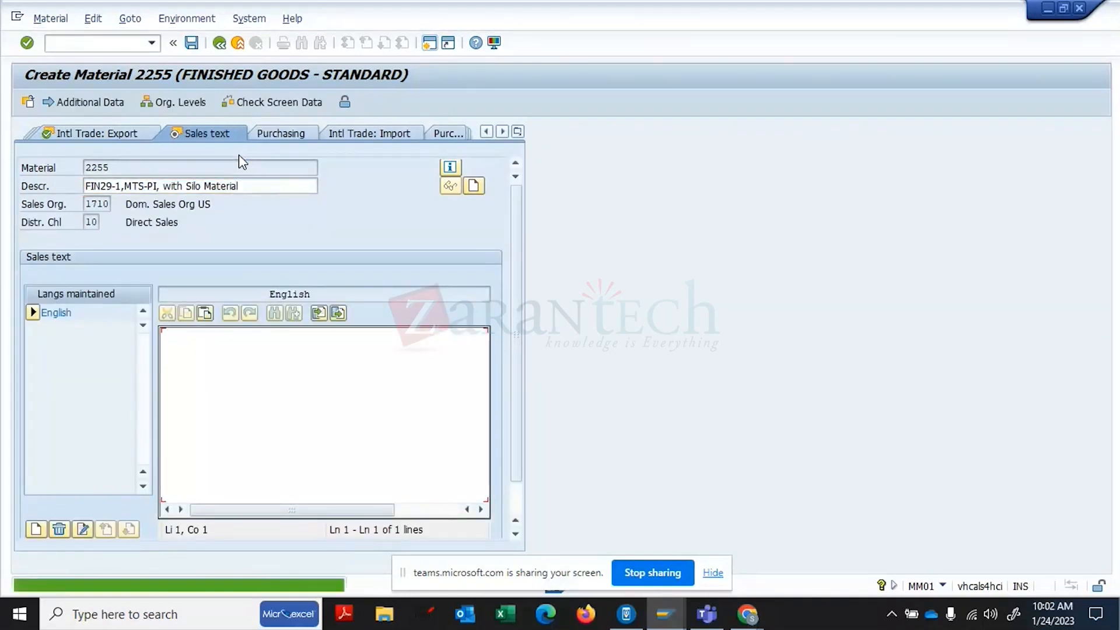
type("TRAINING FG")
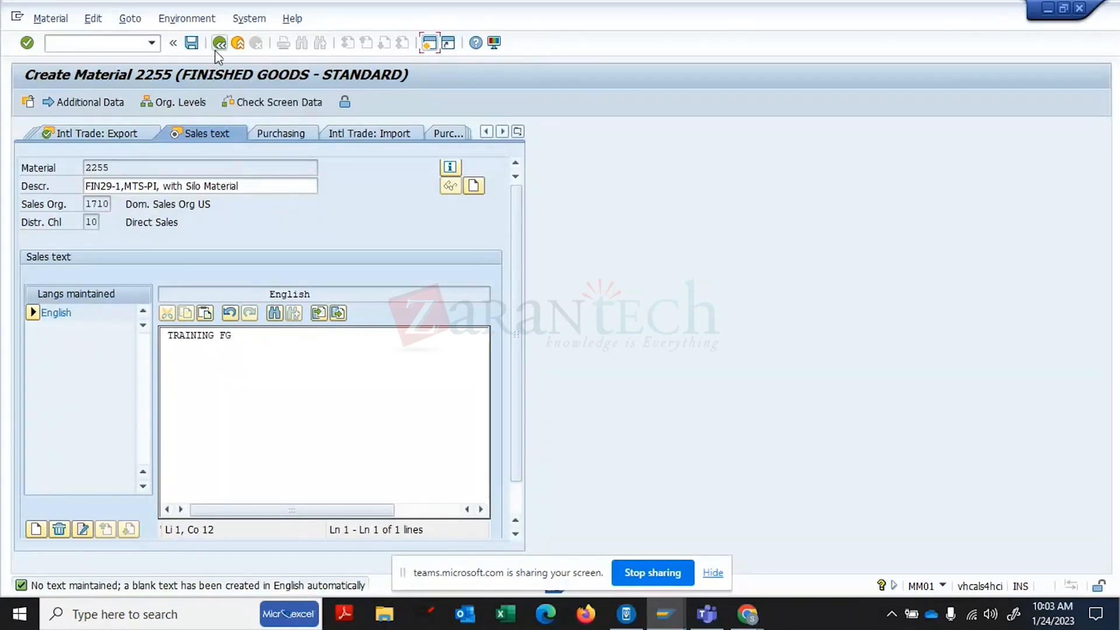
key("Return")
left_click(518, 132)
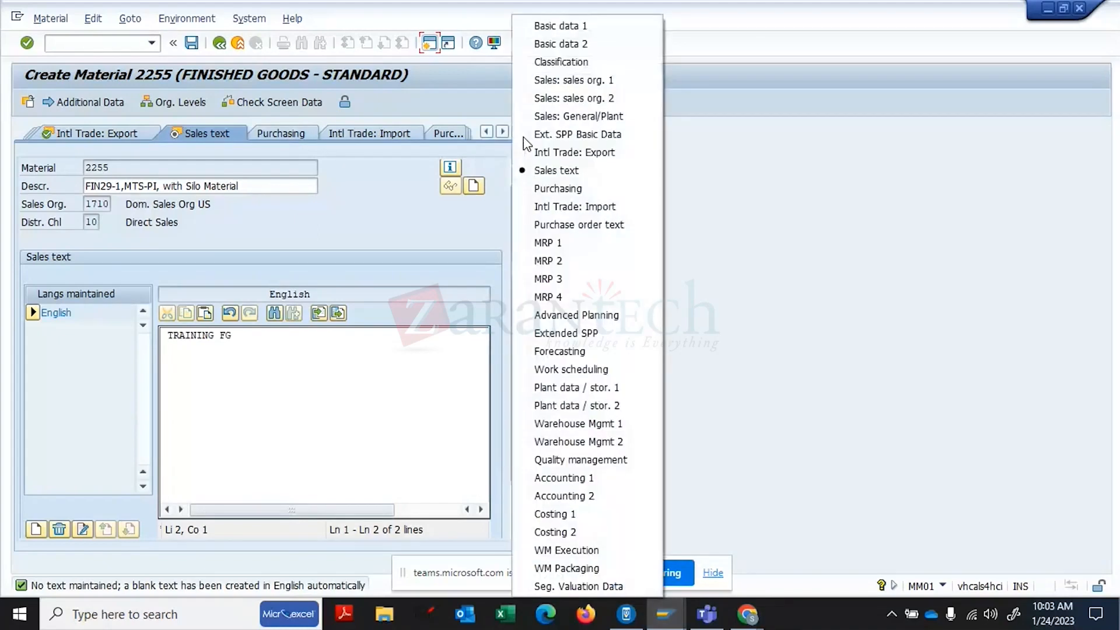
- Go from MRP 1 to MRP 3 and change the strategy group from 40 to 10
left_click(551, 243)
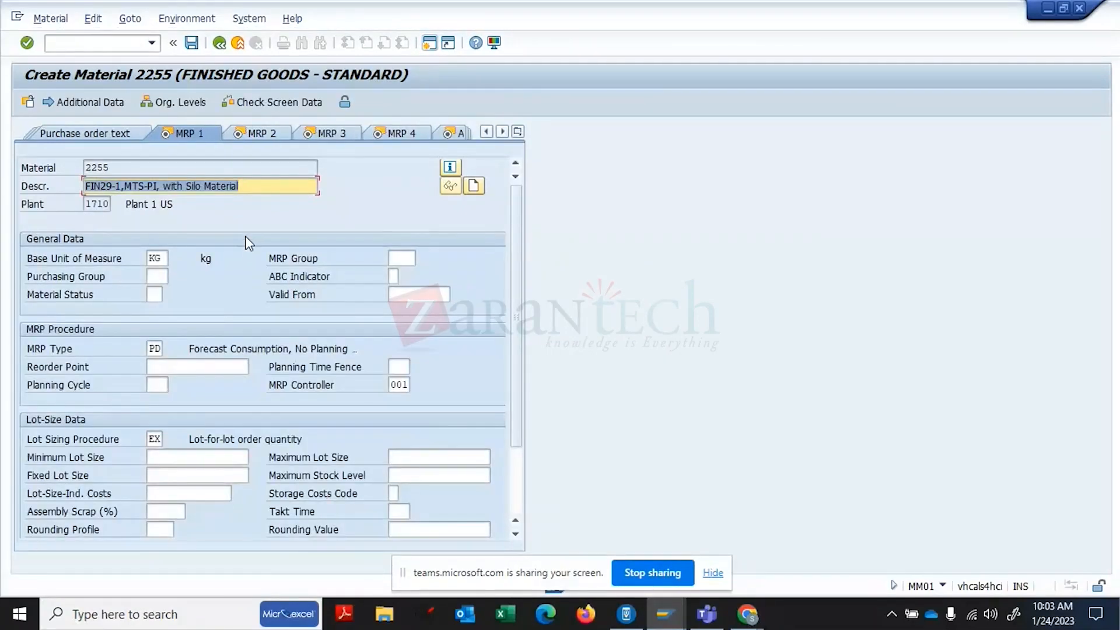
key("Return")
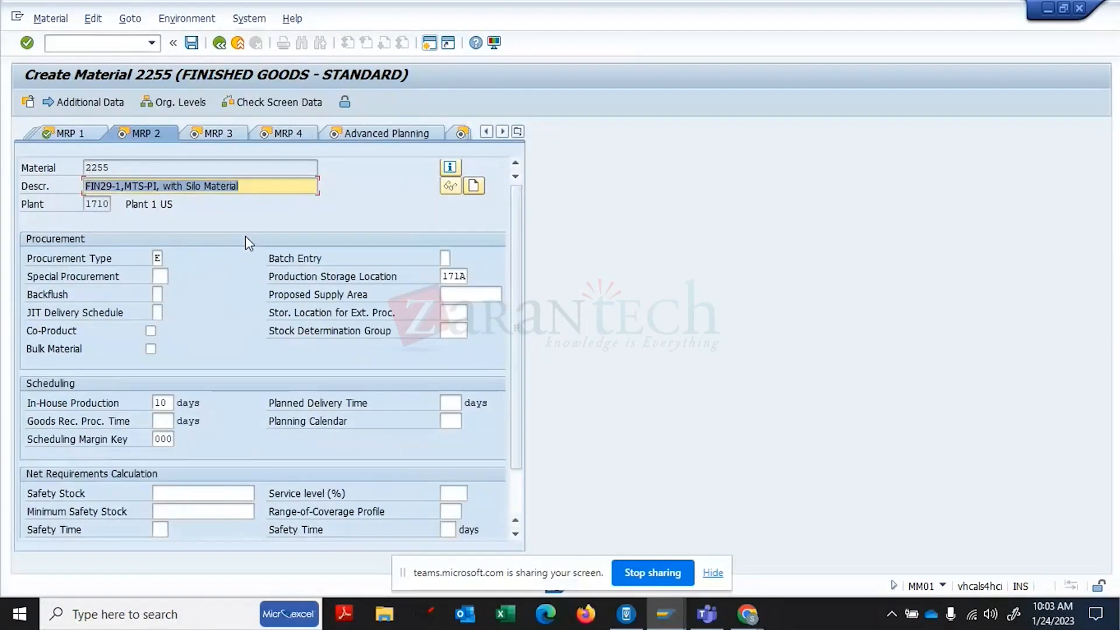
key("Return")
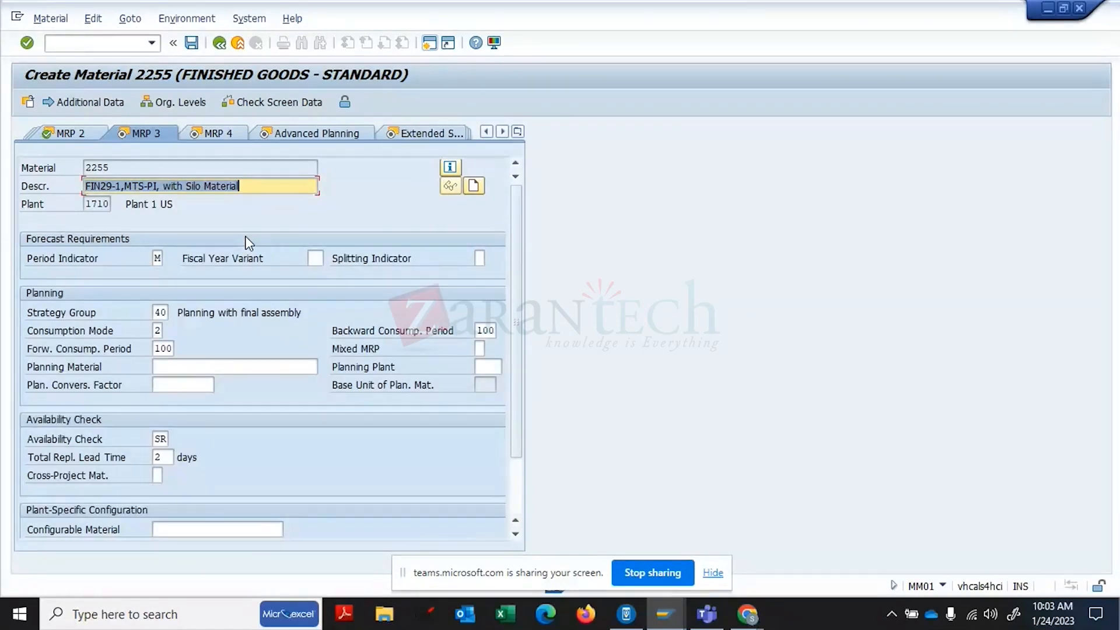
left_click(167, 315)
key("BackSpace")
key("BackSpace")
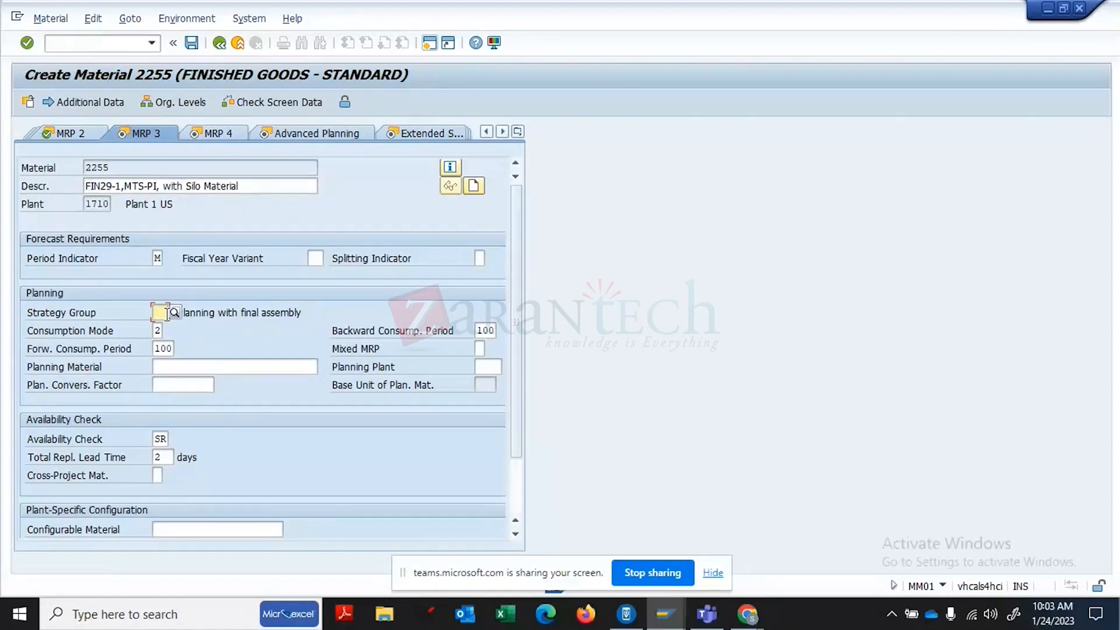
type("10")
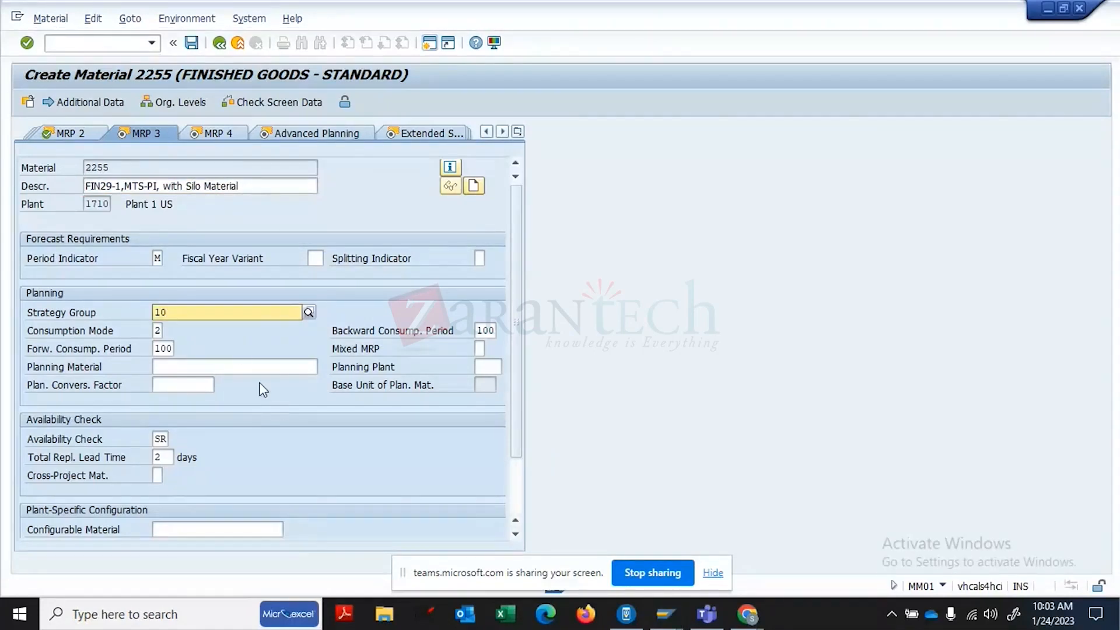
key("Return")
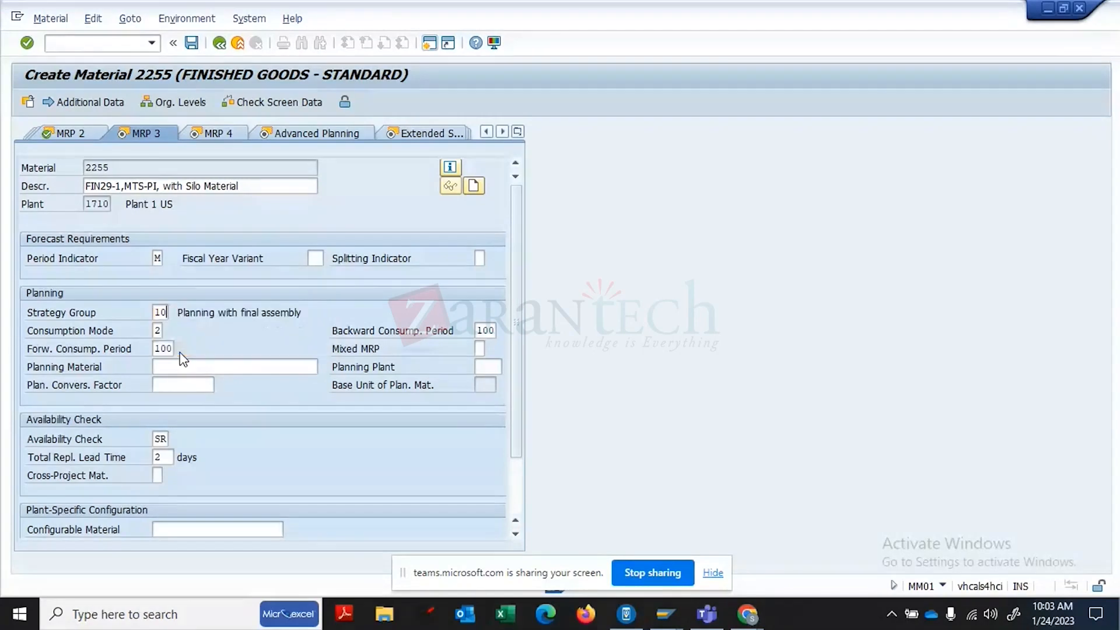
- Clear the consumption mode and both forward and backward consumption periods, then continue to MRP 4
left_click(162, 331)
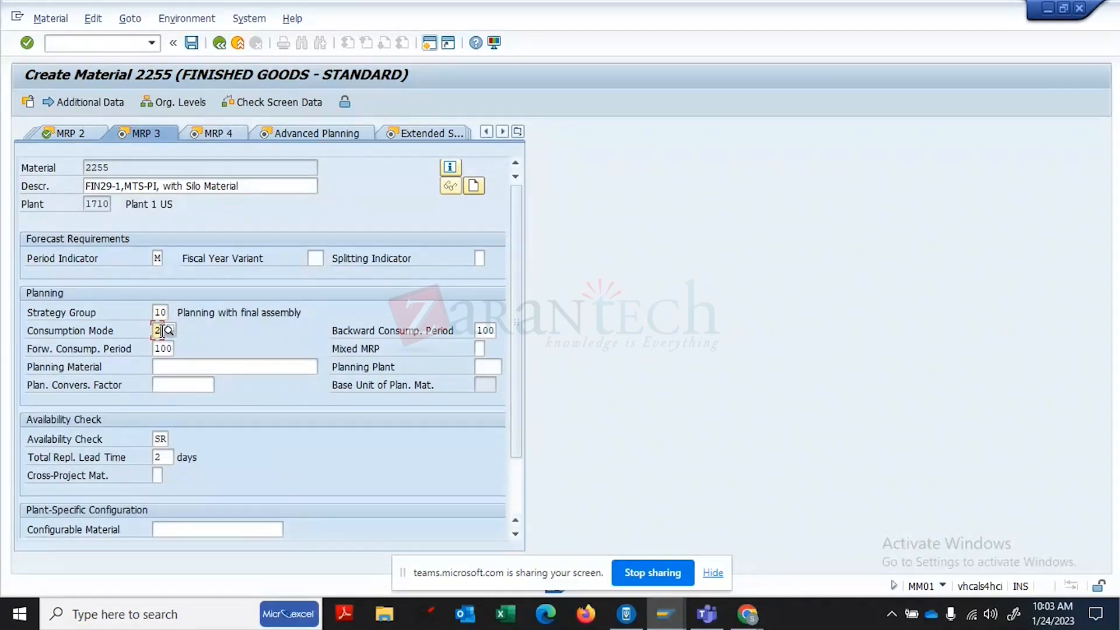
key("BackSpace")
left_click(170, 346)
key("BackSpace")
key("BackSpace")
key("BackSpace")
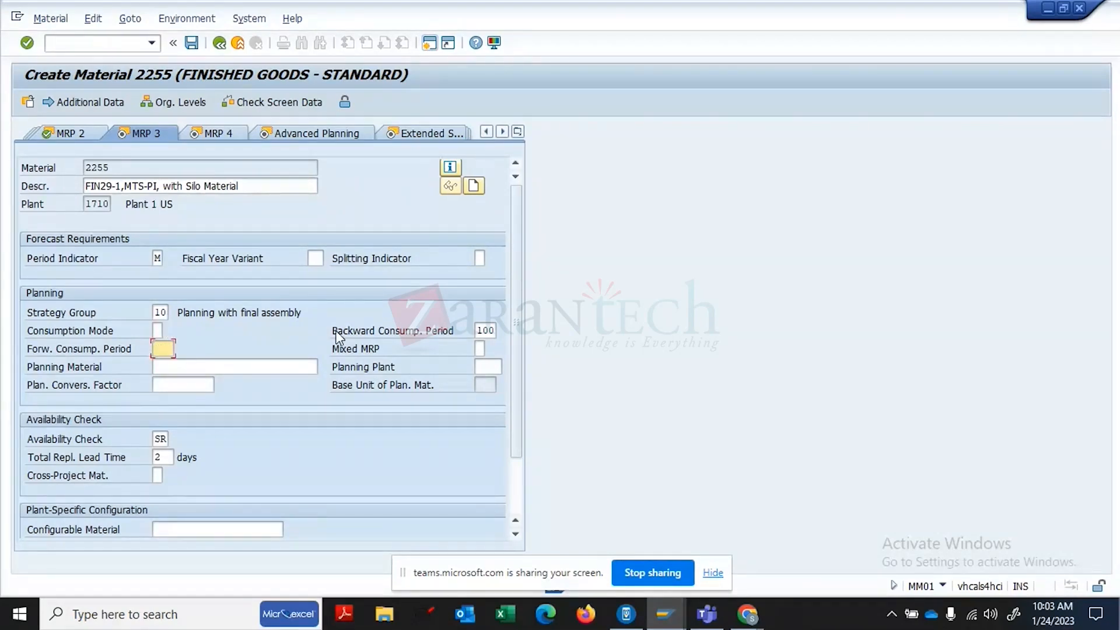
left_click(493, 330)
key("BackSpace")
key("BackSpace")
key("BackSpace")
key("Return")
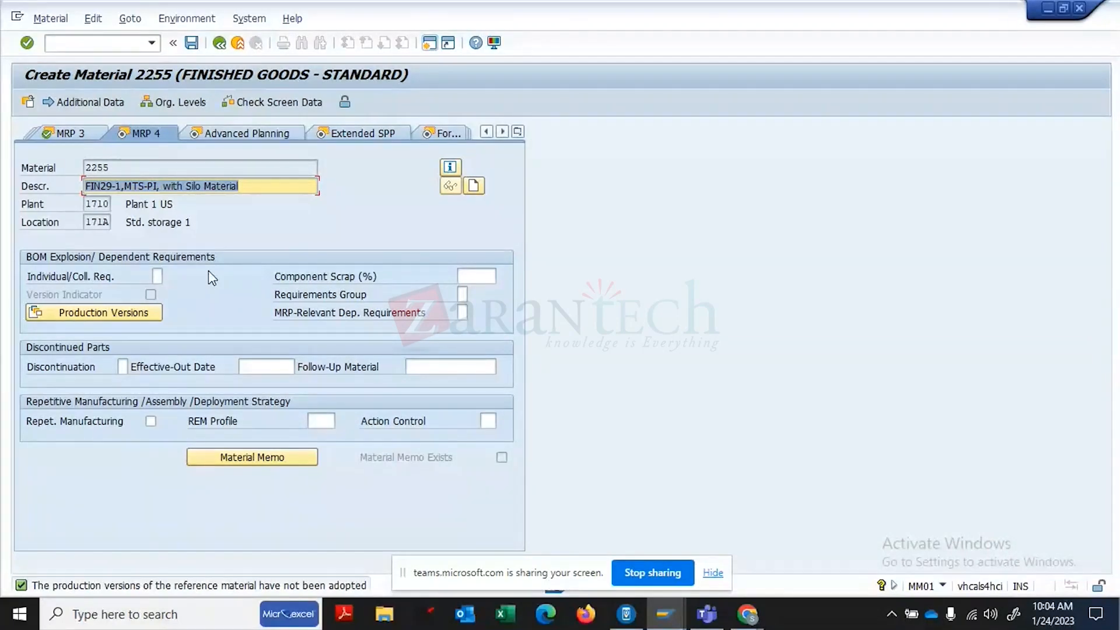
- Move from MRP 4 to the Advanced Planning view and tick the Advanced Planning box for material 2255
key("Return")
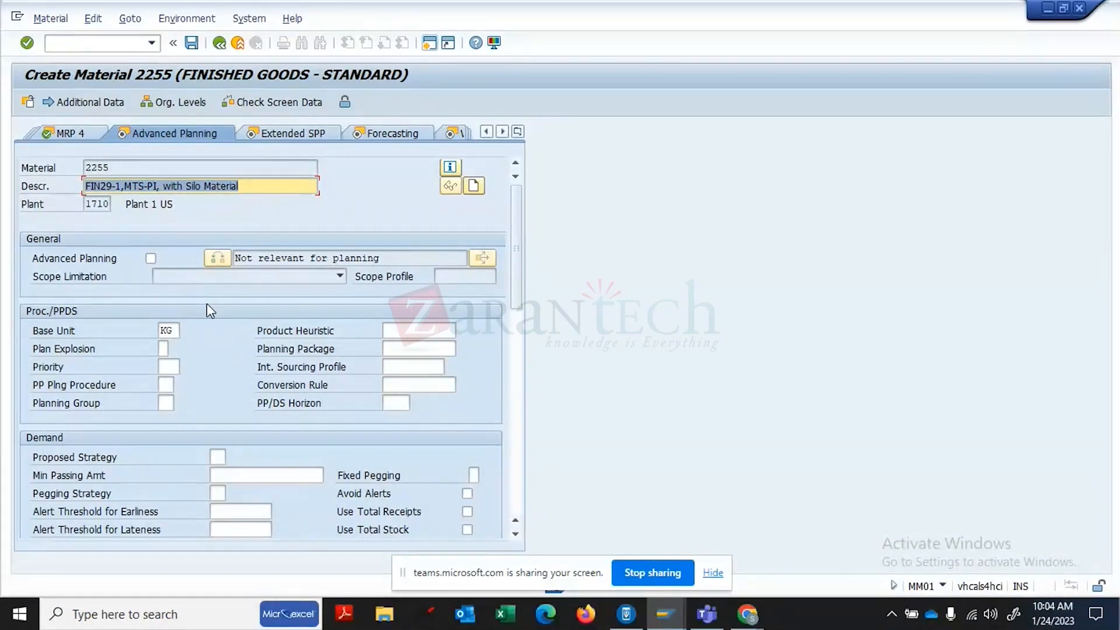
left_click(150, 257)
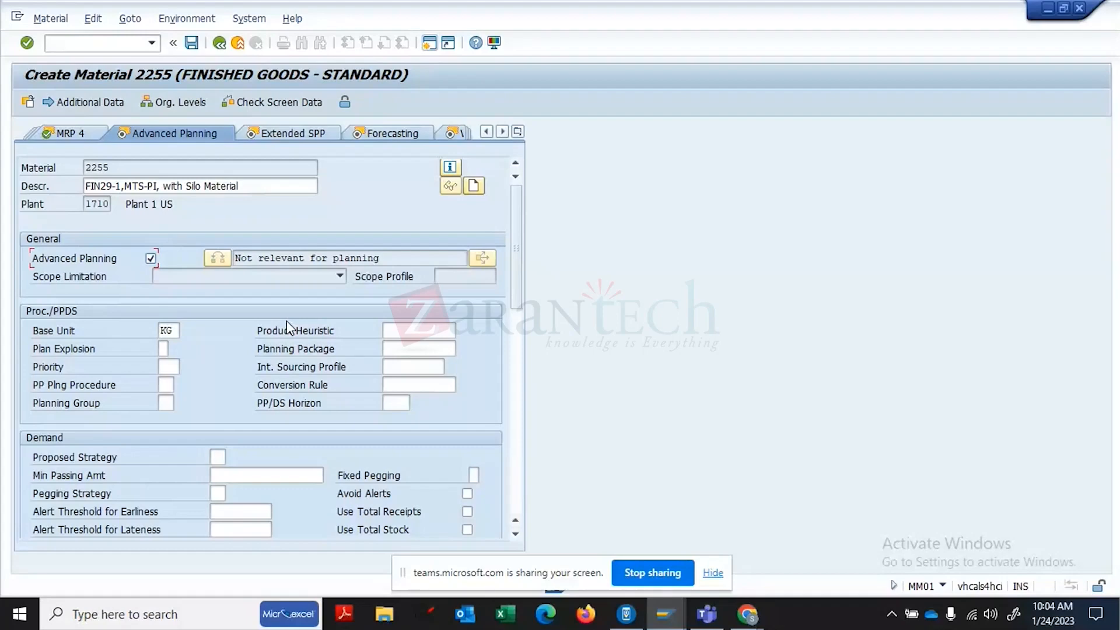
- Assign product heuristic SAP_PP_002 and accept the defaulted planning procedure 2 and strategy 10
left_click(411, 330)
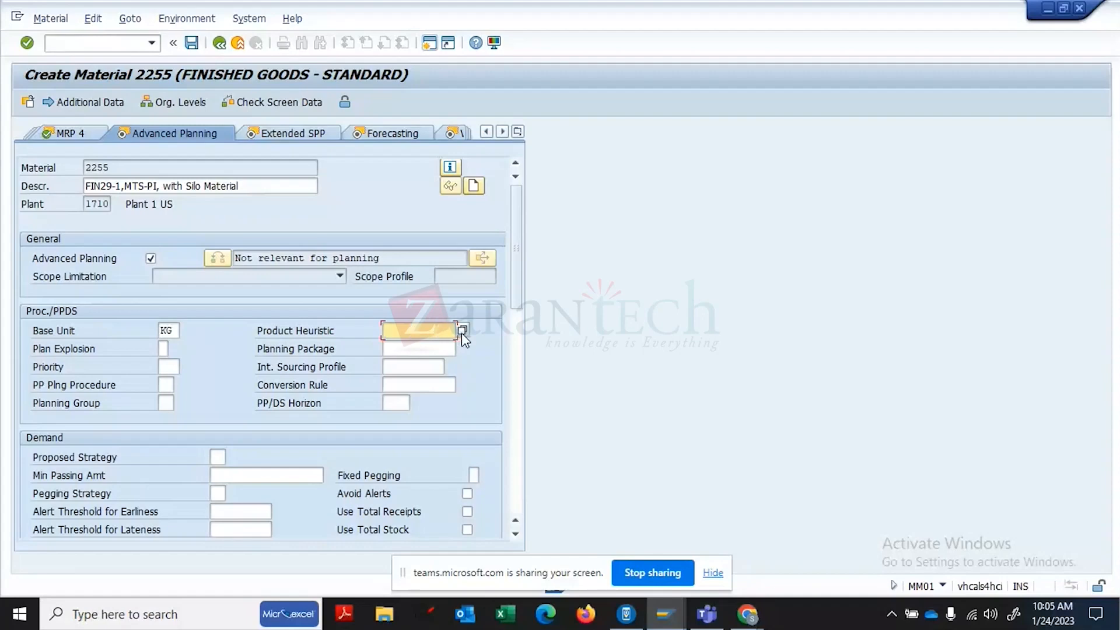
left_click(271, 261)
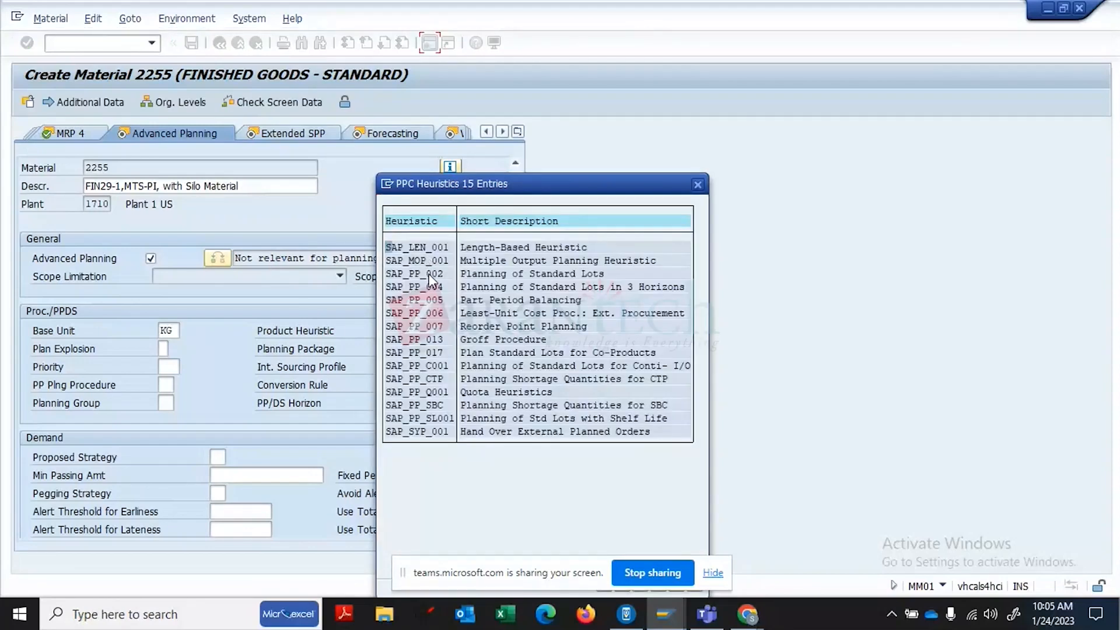
double_click(429, 274)
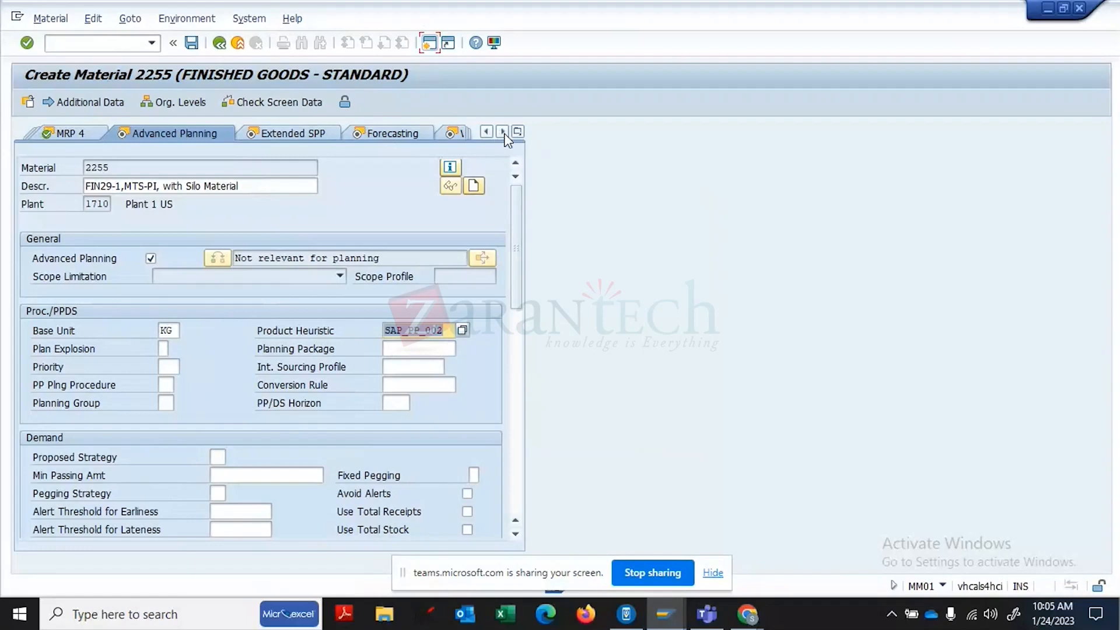
key("Return")
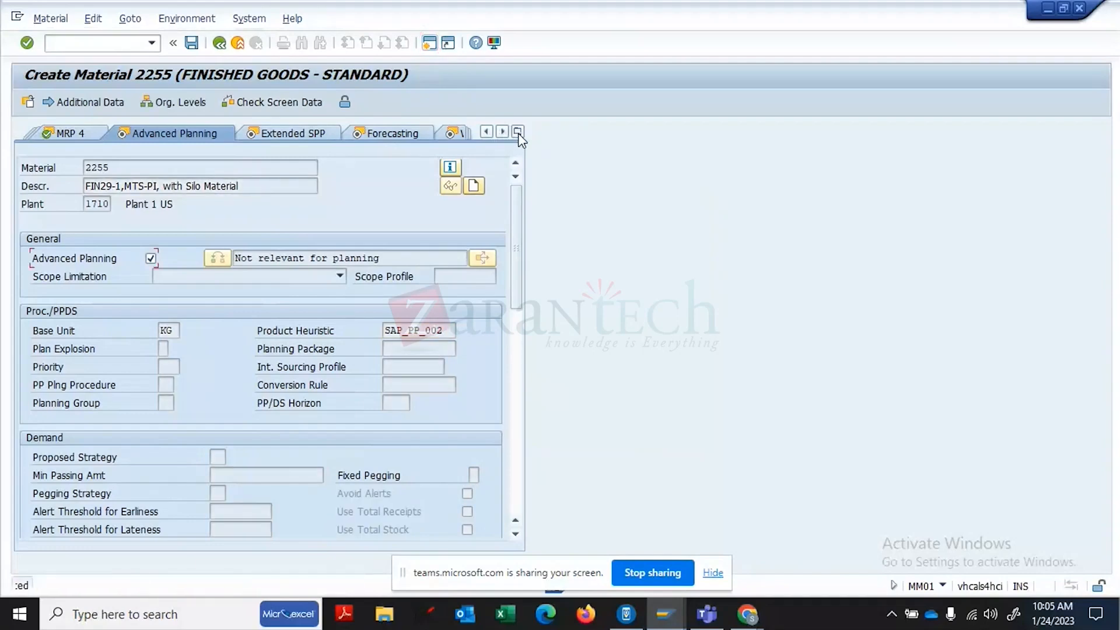
key("Return")
key("Return")
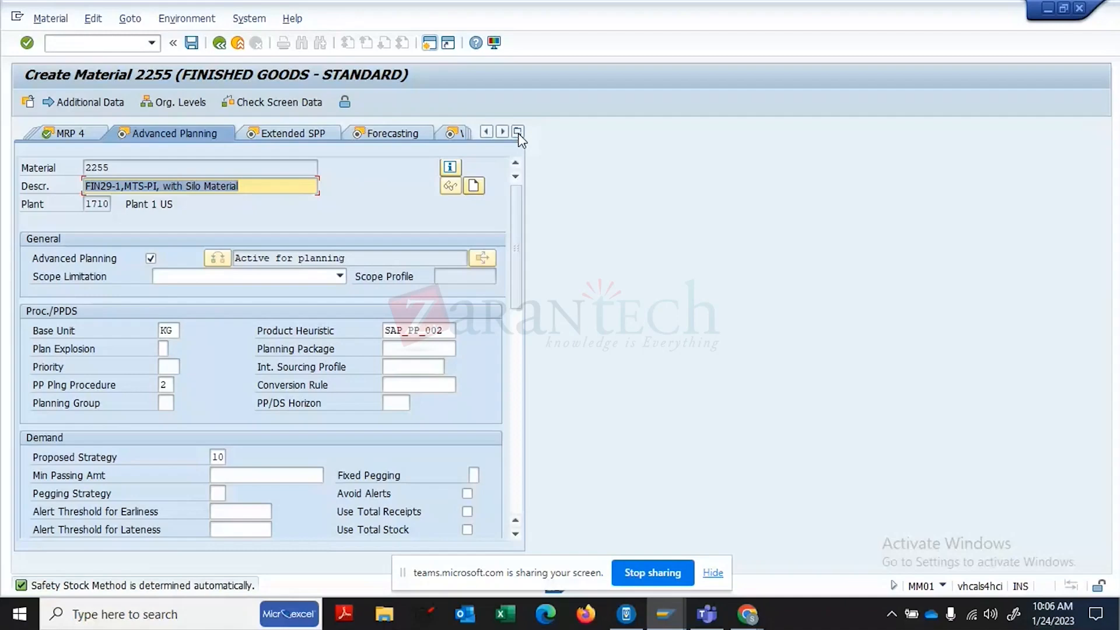
key("Return")
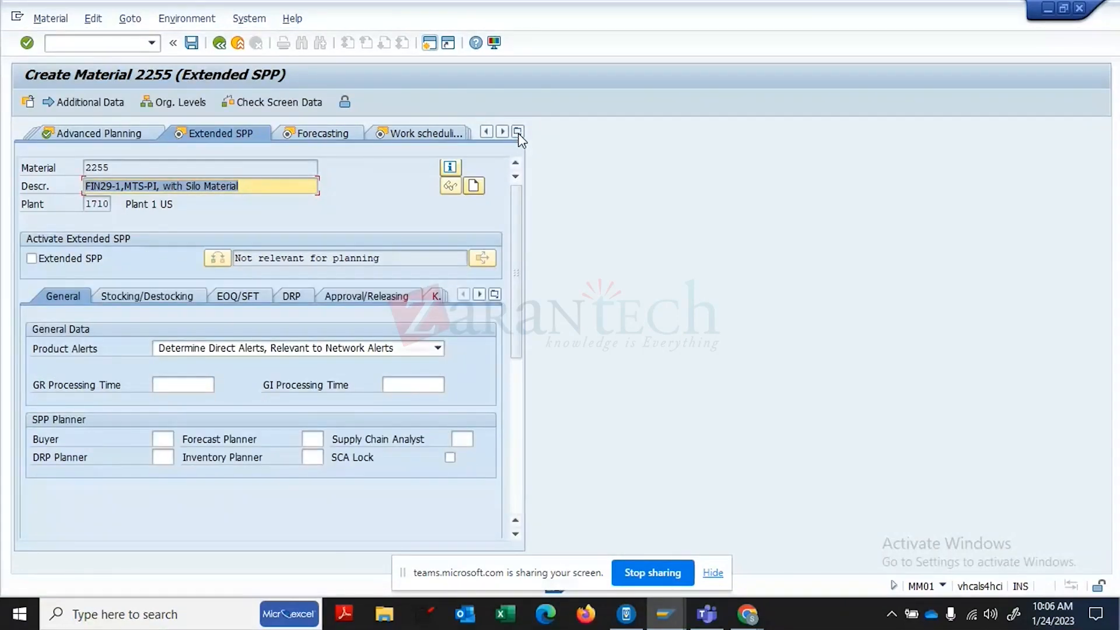
- Step through Work scheduling and both Plant data/stor. views to the Quality management view
left_click(448, 132)
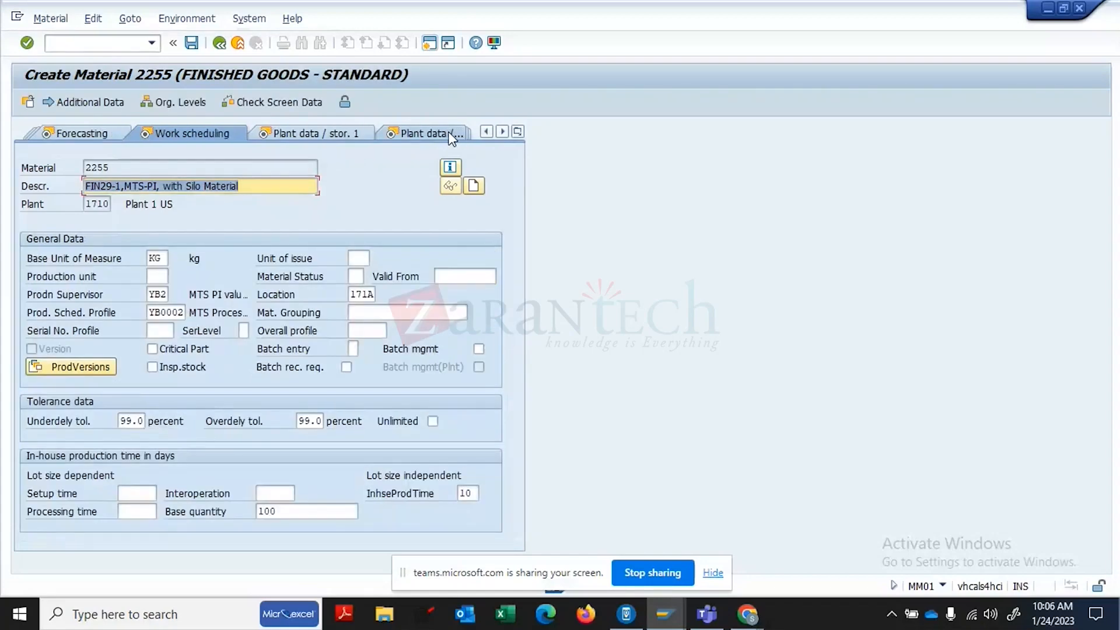
left_click(341, 130)
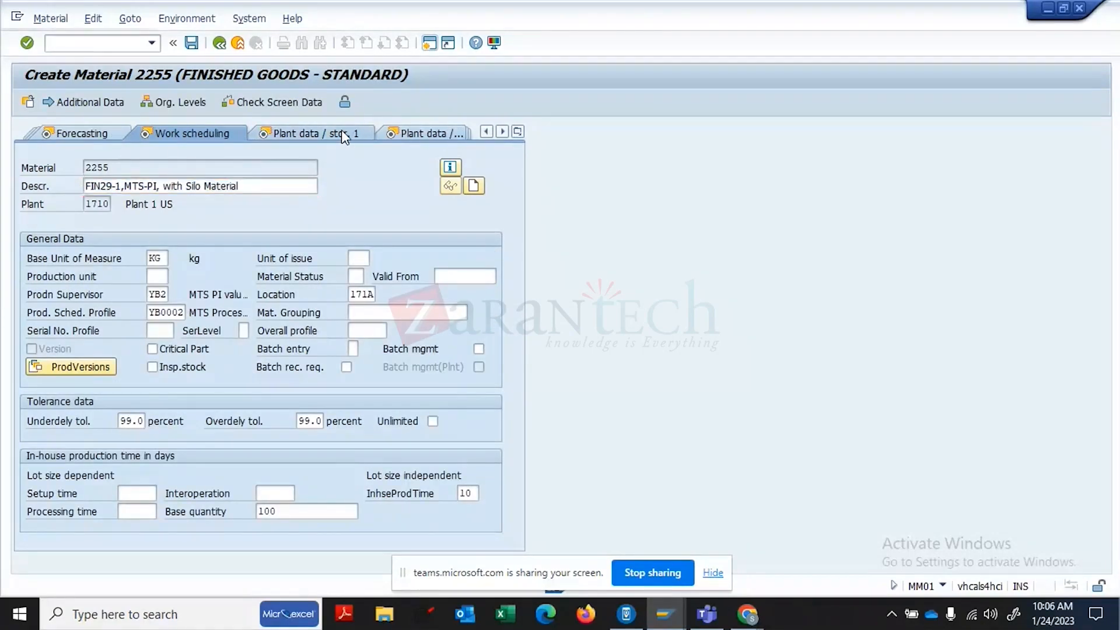
left_click(343, 133)
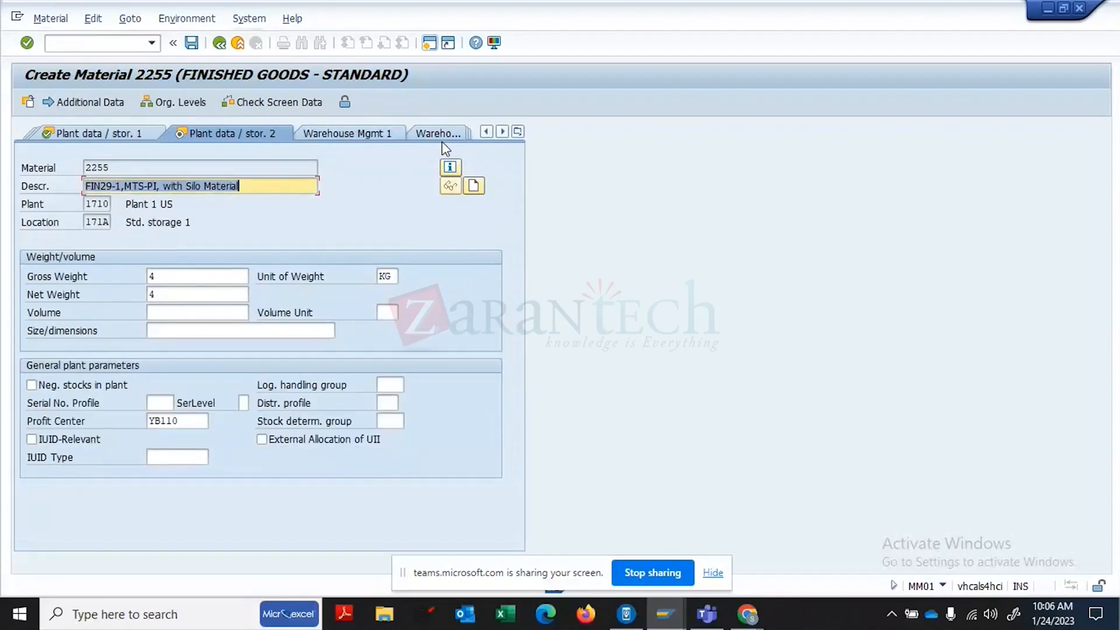
left_click(517, 131)
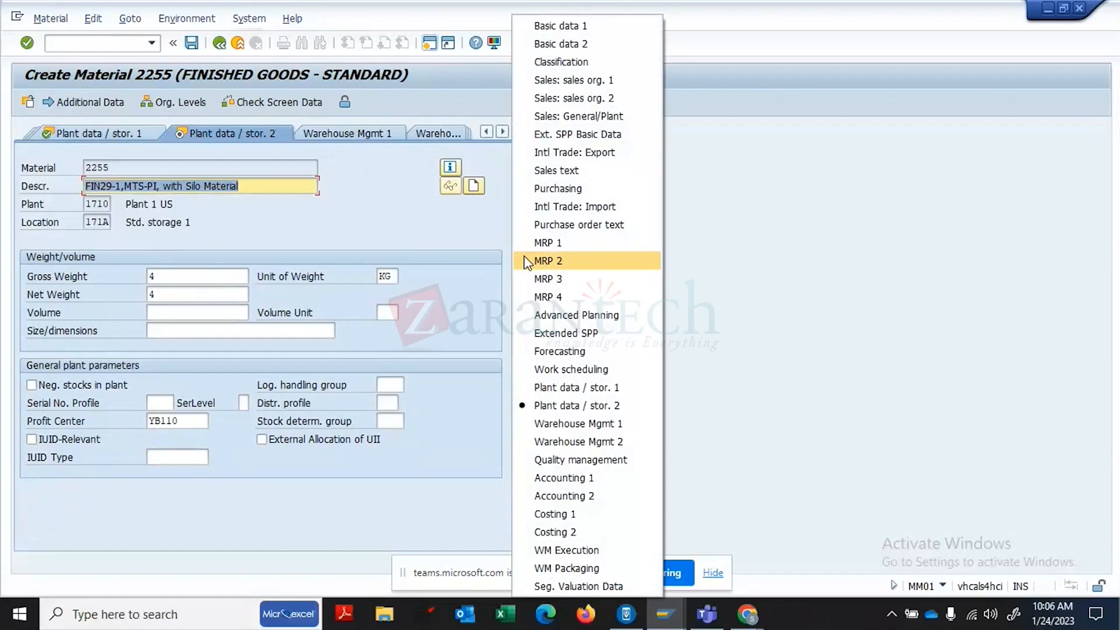
left_click(565, 461)
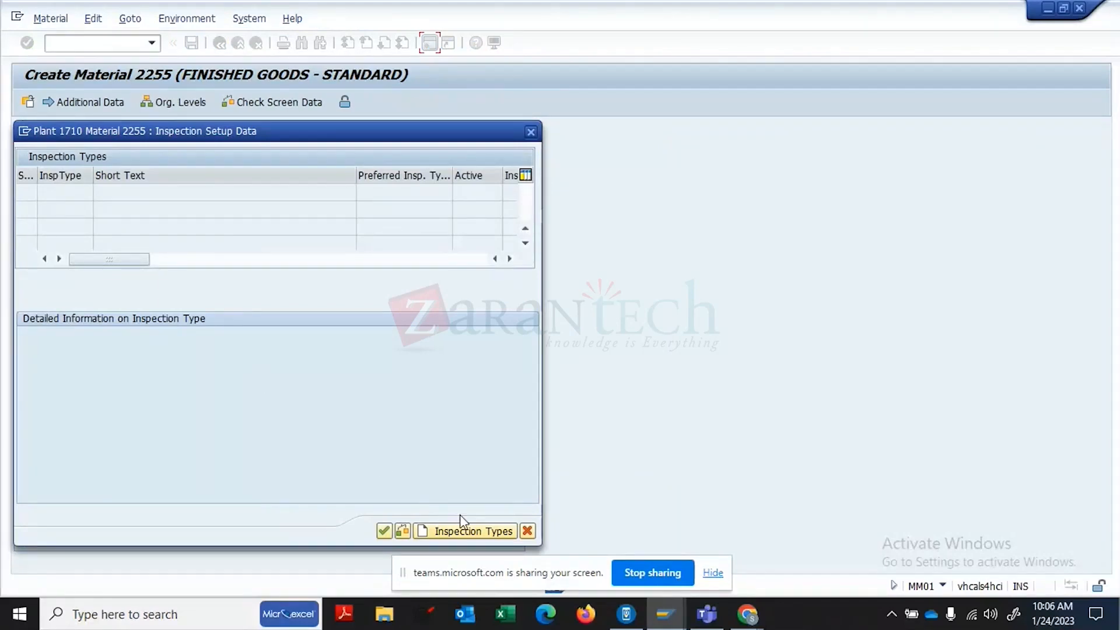
- Add inspection types 03 and 04 to material 2255 and mark both active
left_click(475, 528)
type("03")
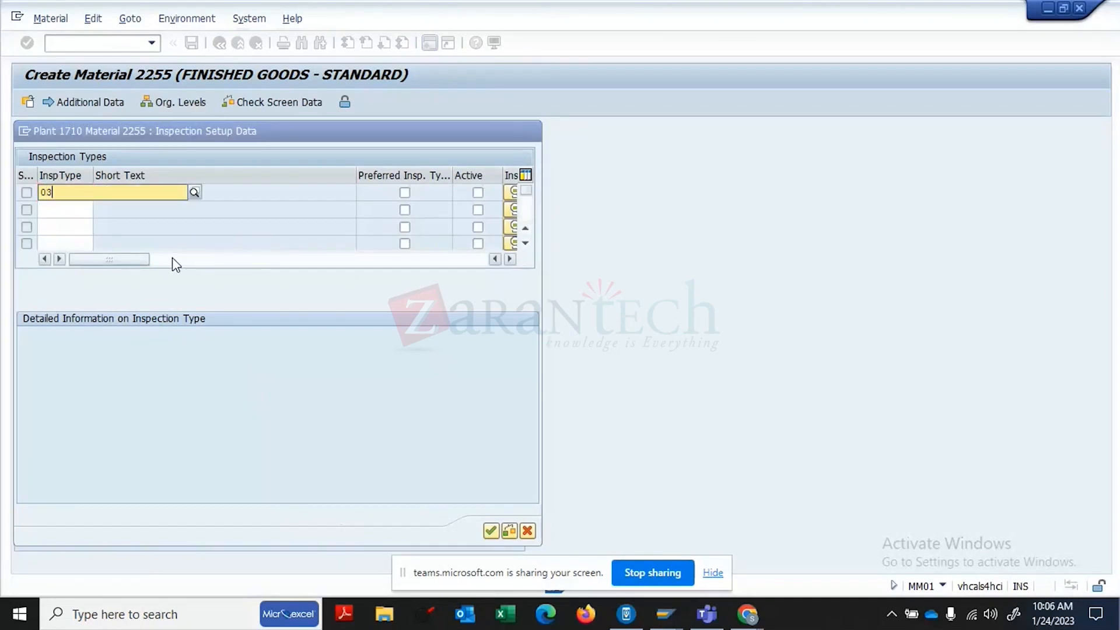
left_click(90, 227)
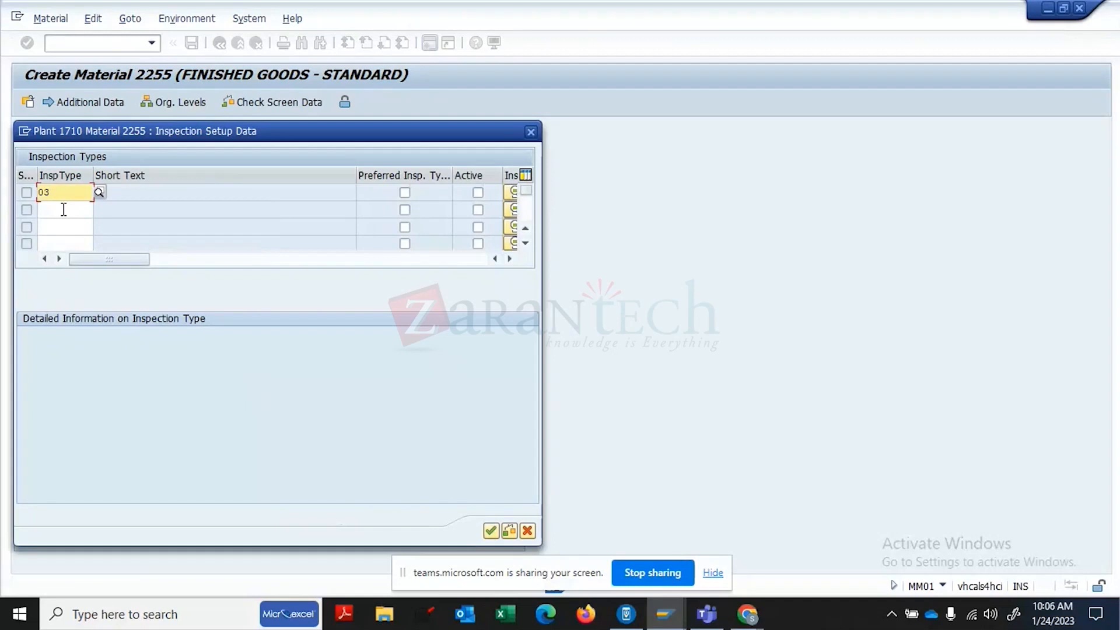
left_click(63, 209)
type("04")
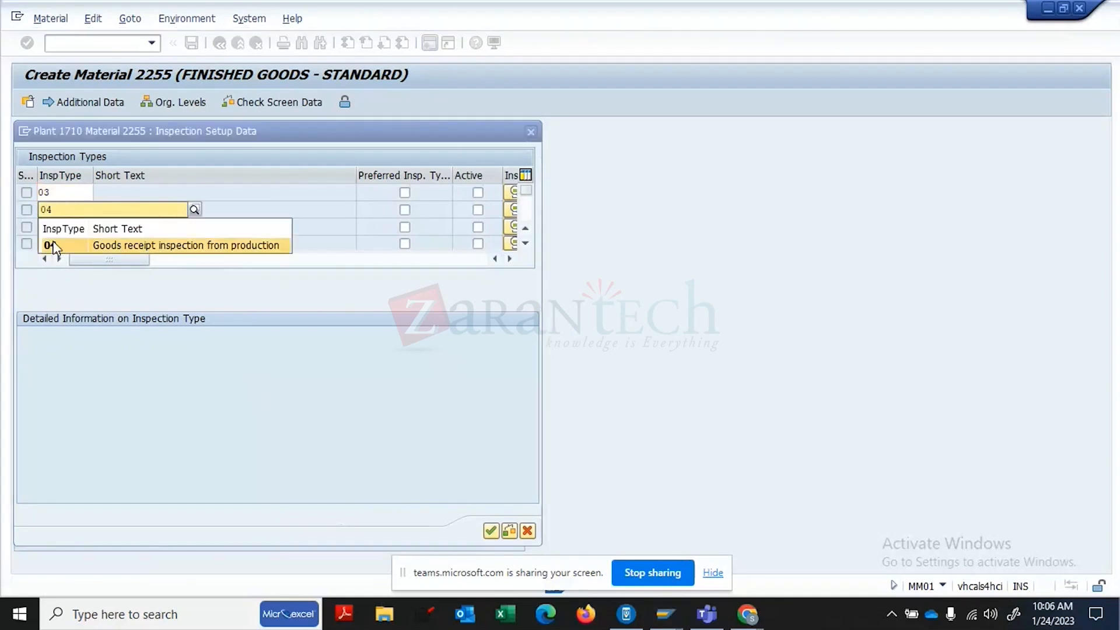
left_click(53, 246)
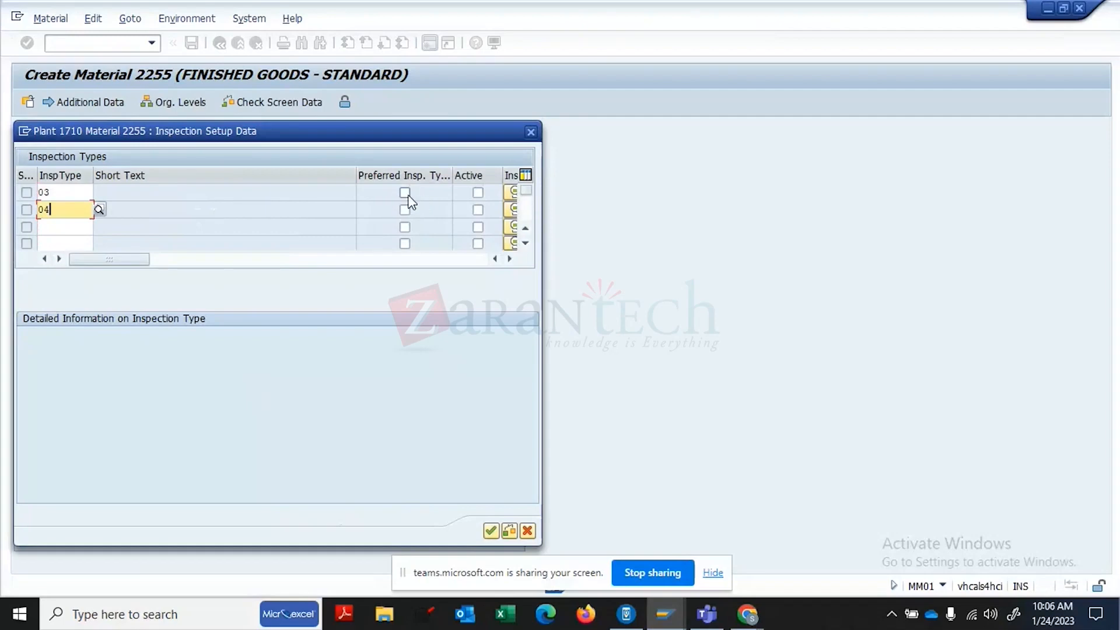
left_click(478, 192)
left_click(478, 210)
key("Return")
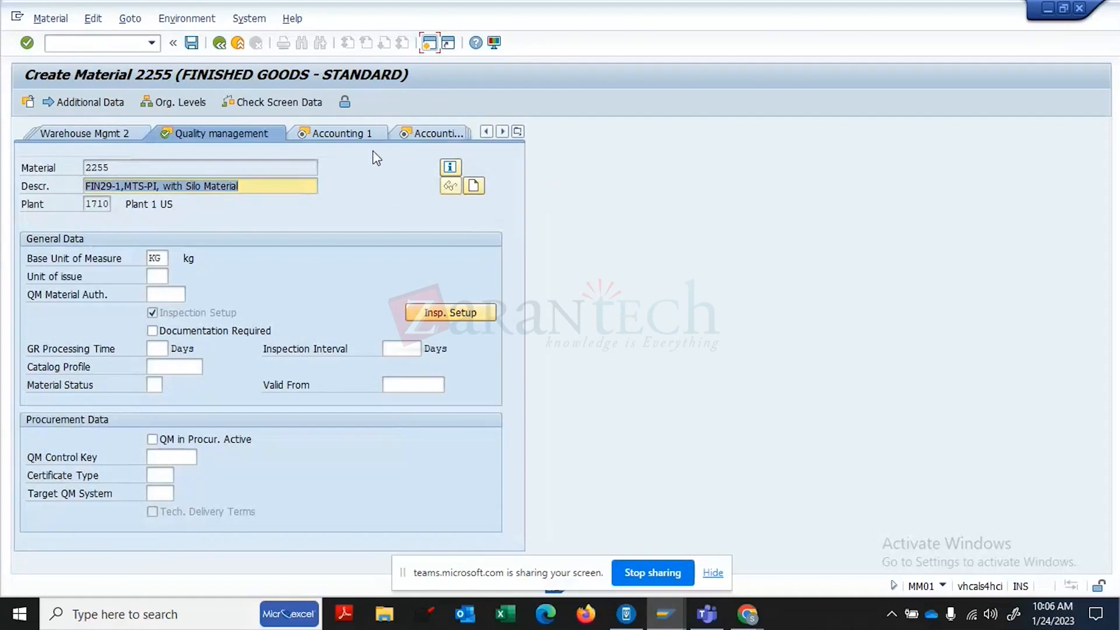
- On Accounting 1, review the standard price and valuation class 7920
left_click(368, 136)
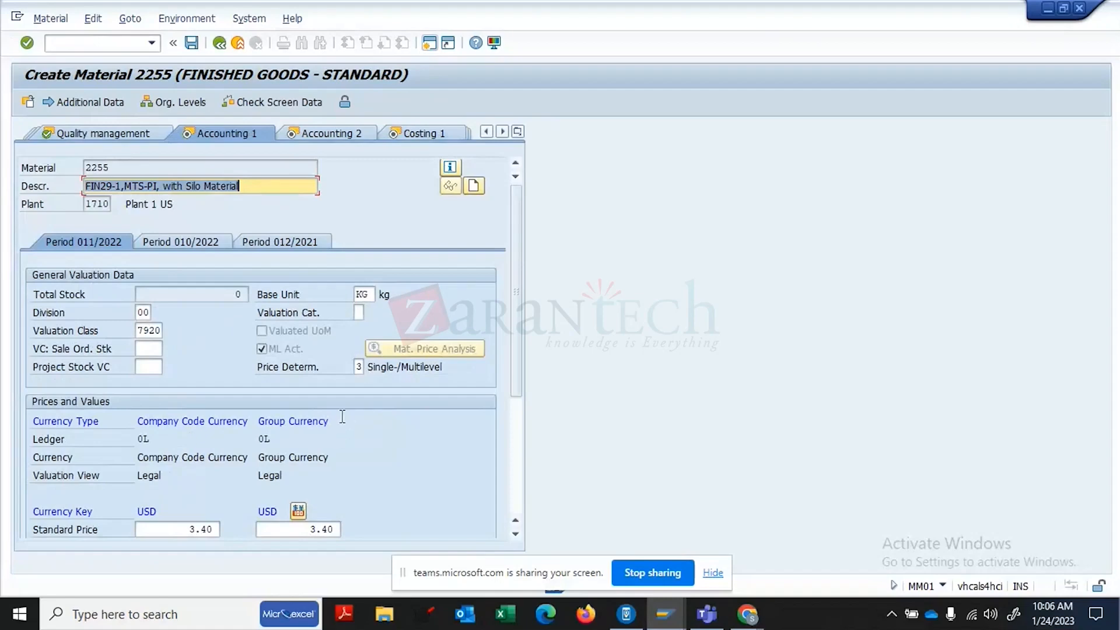
left_click(181, 529)
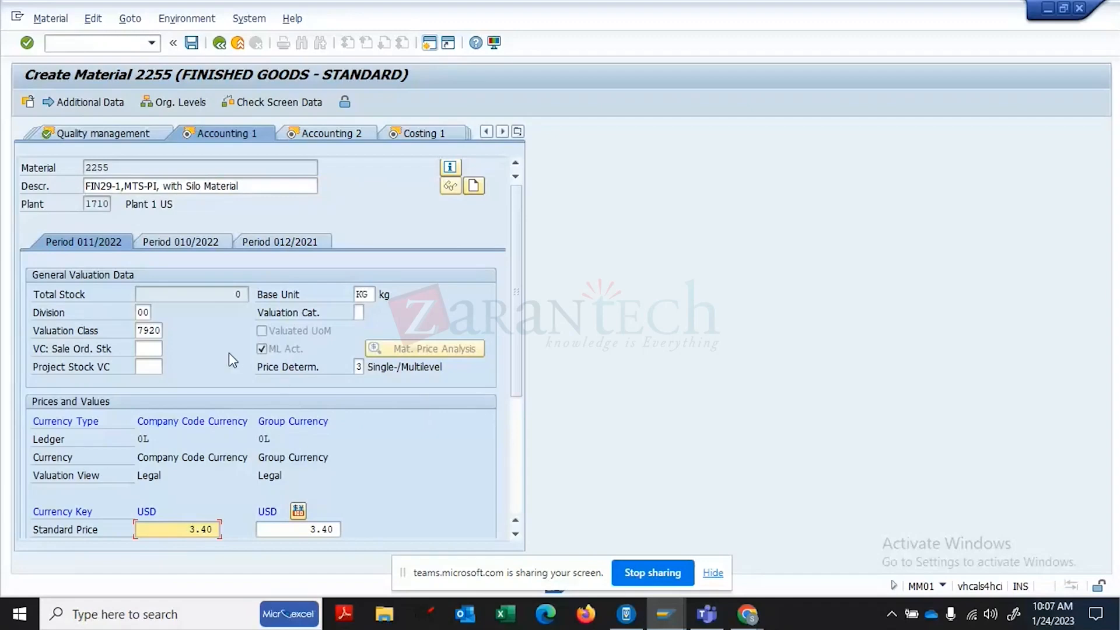
left_click(150, 330)
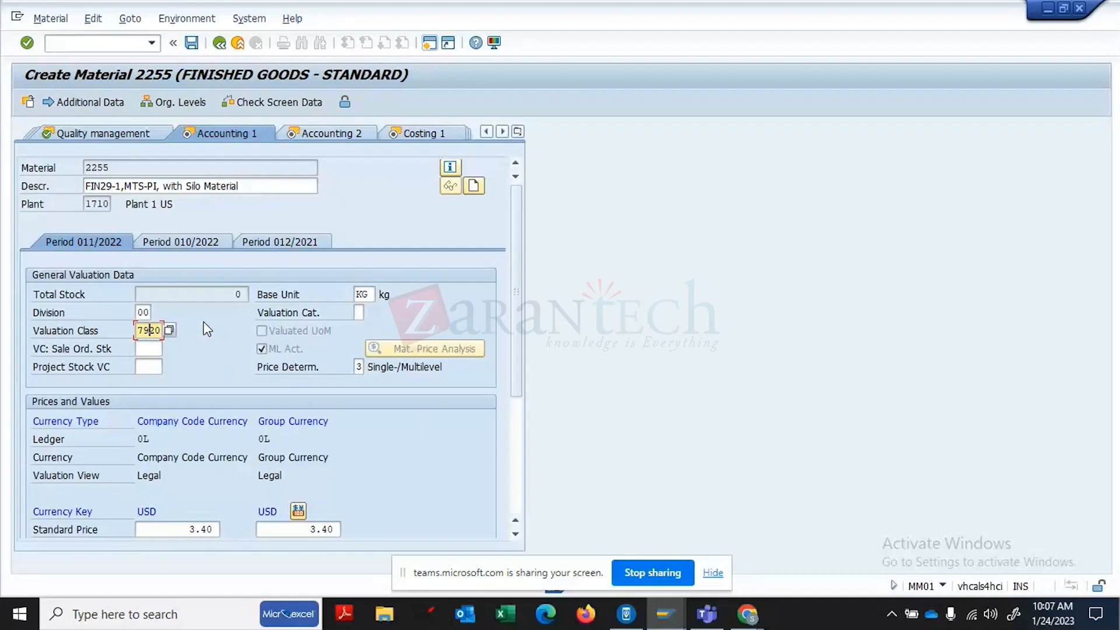
left_click(516, 497)
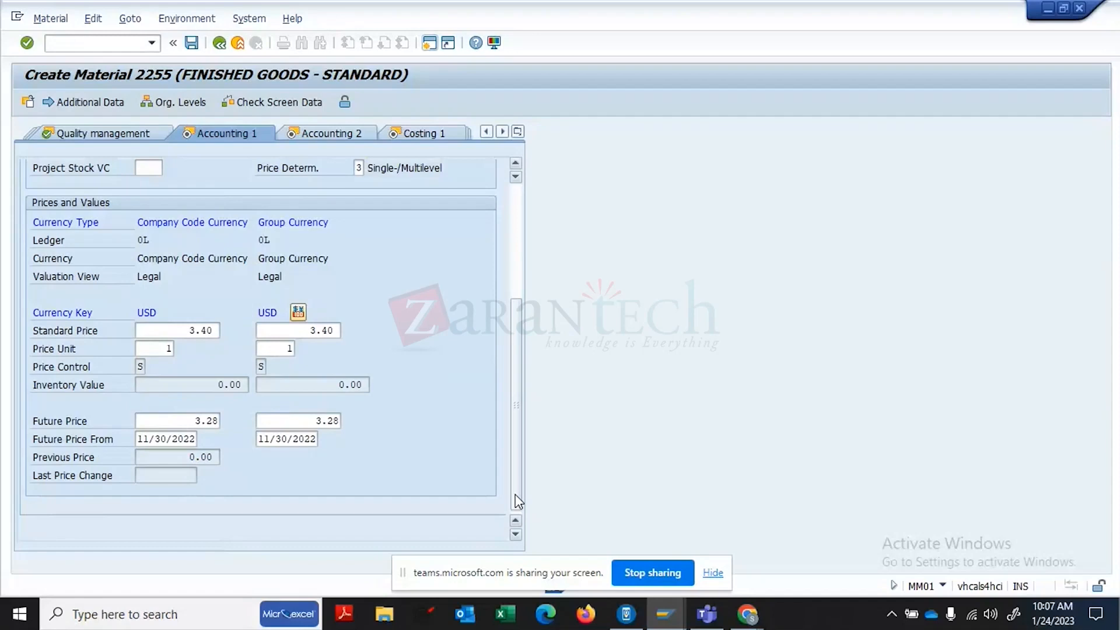
left_click(519, 201)
left_click(150, 330)
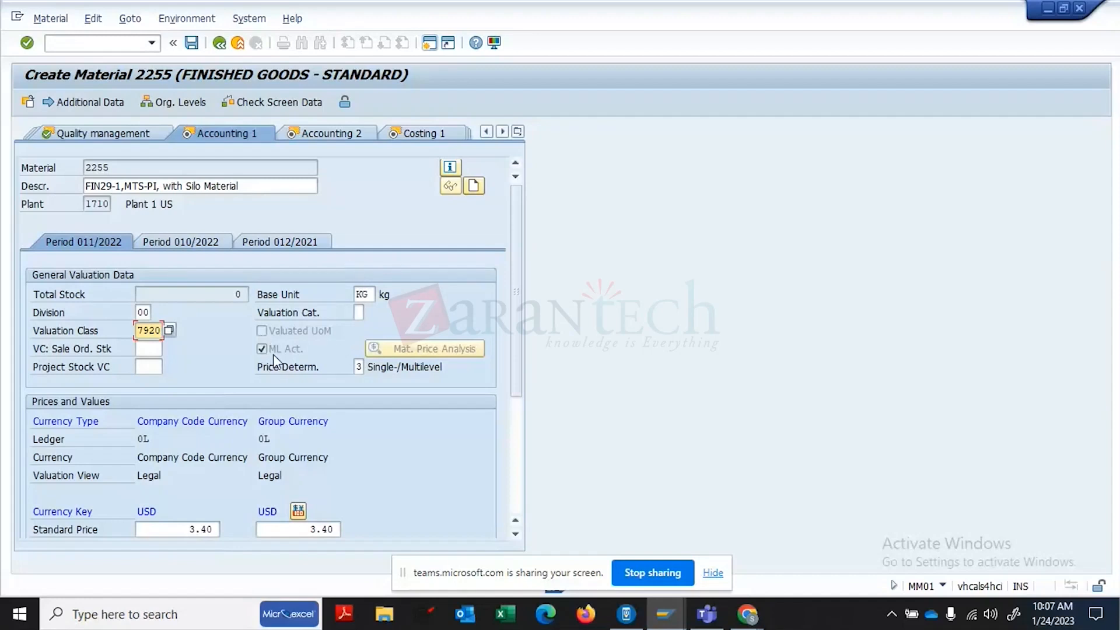
- Acknowledge the past future-price date warnings so prices recalculate, reaching Accounting 2
left_click(312, 135)
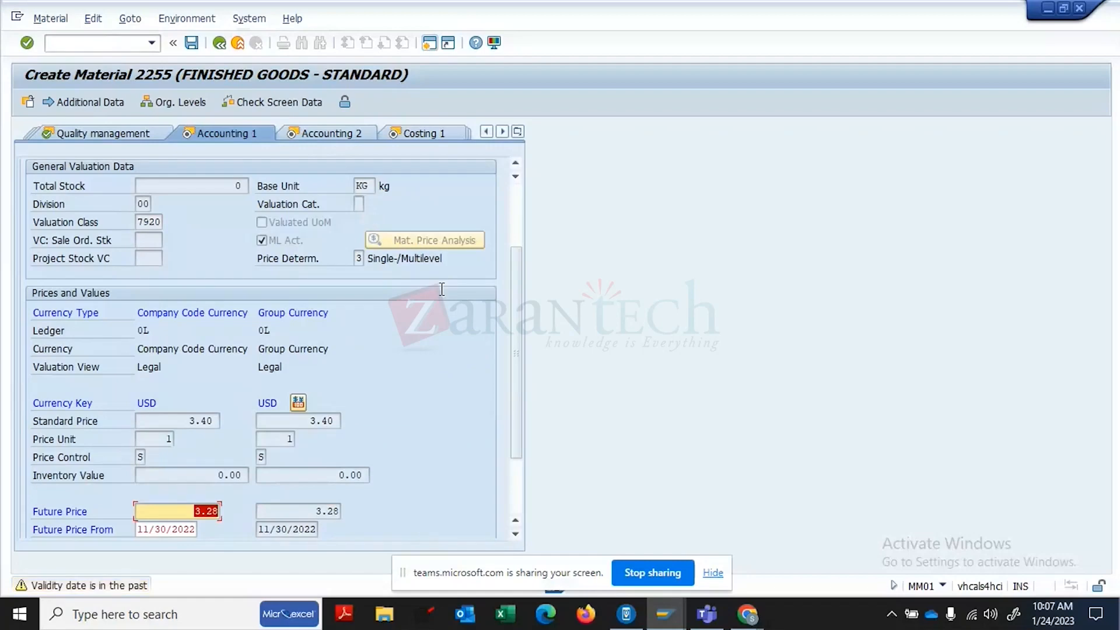
key("Return")
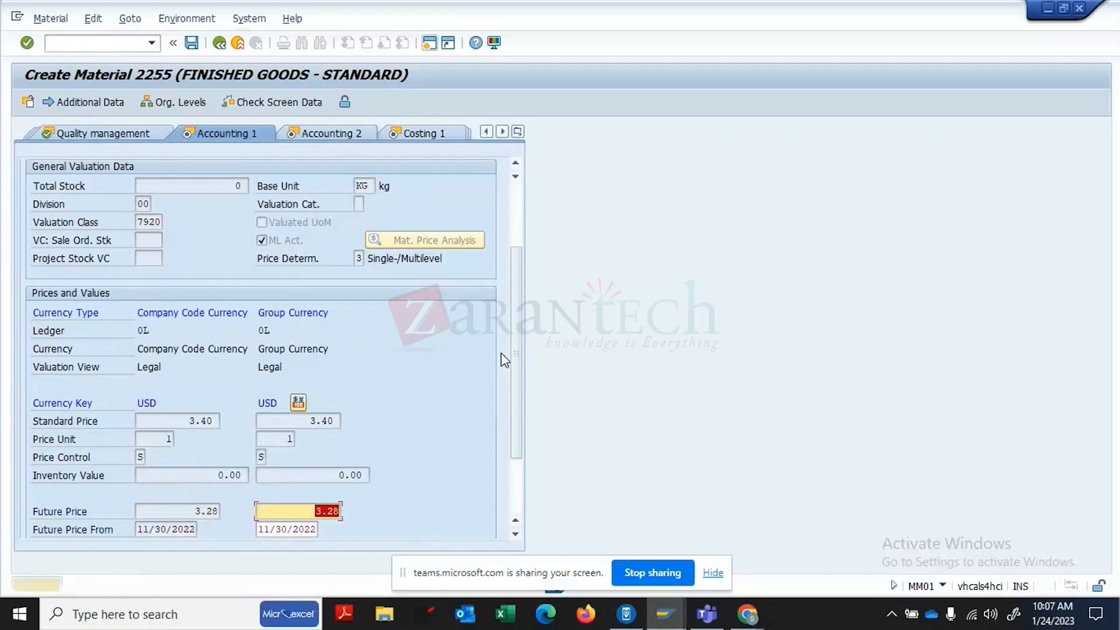
key("Return")
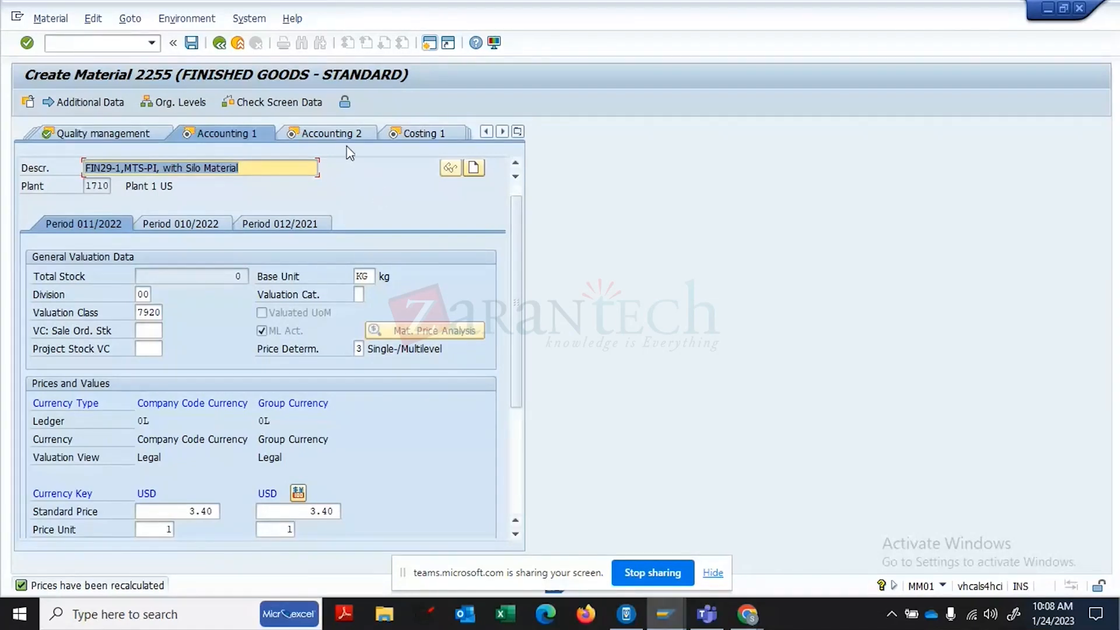
key("Return")
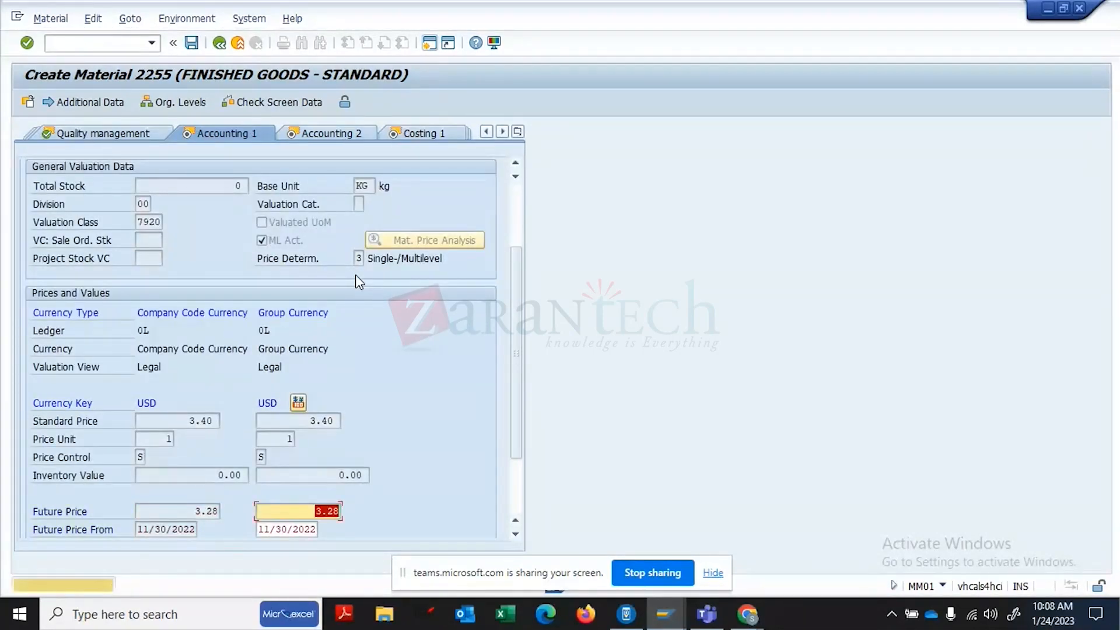
key("Return")
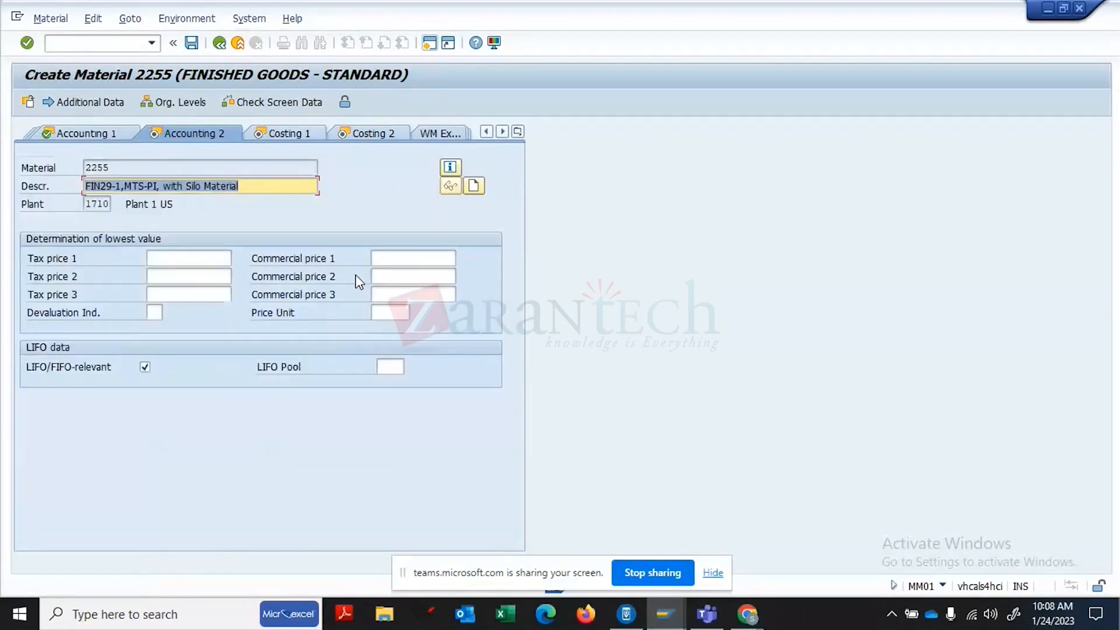
- Pass through Costing 1 and Costing 2, then save material 2255
left_click(320, 140)
left_click(288, 134)
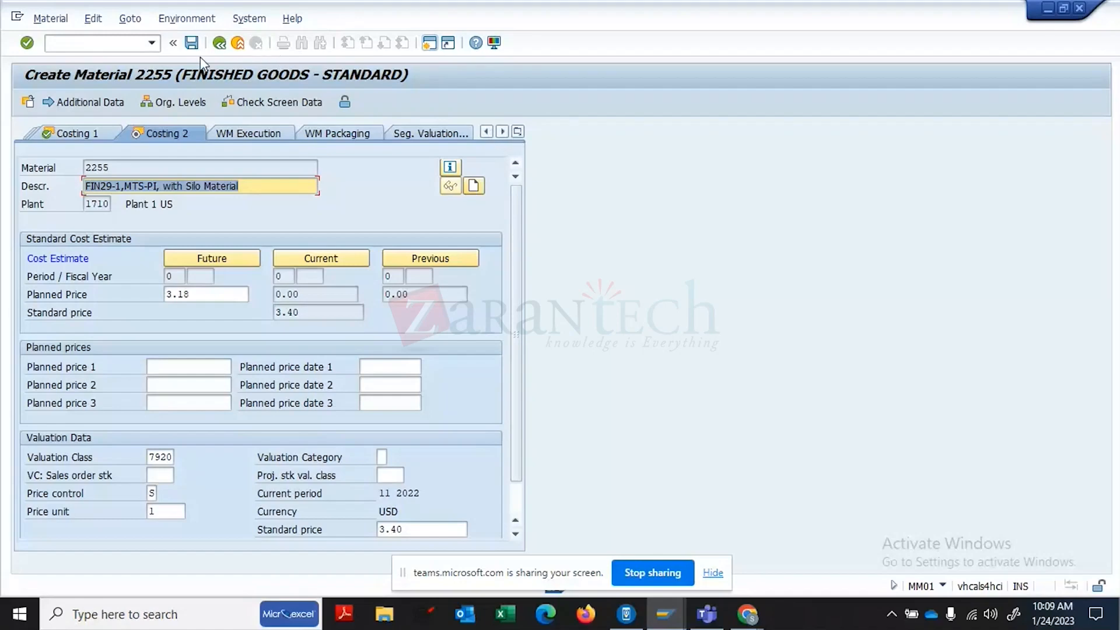
left_click(191, 43)
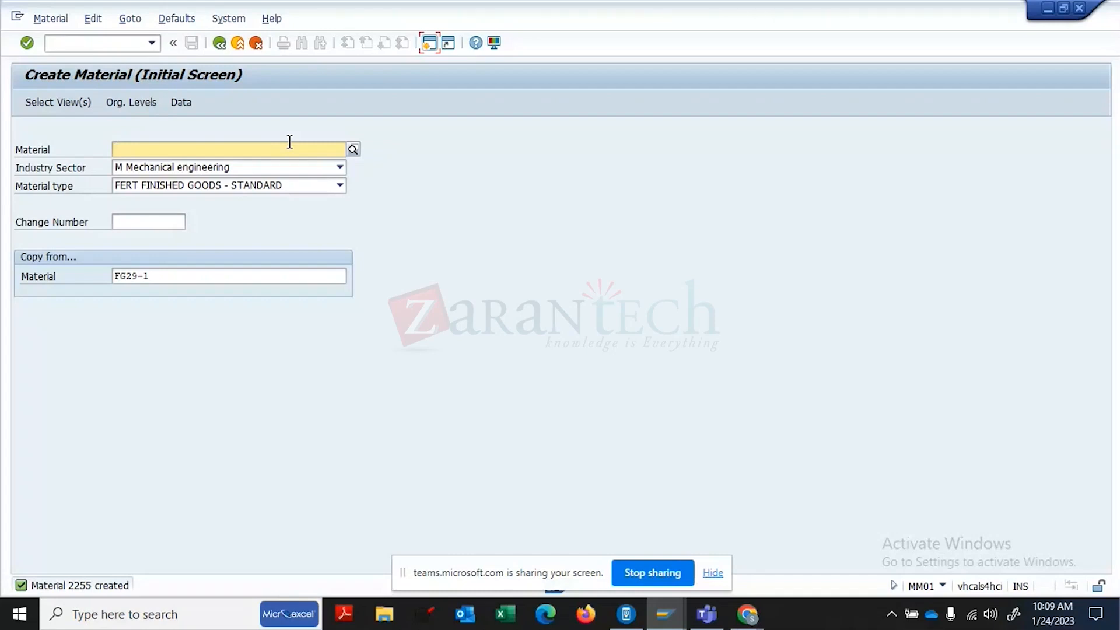
- Launch MM50 and enter material 2255 as the material to extend
left_click(219, 44)
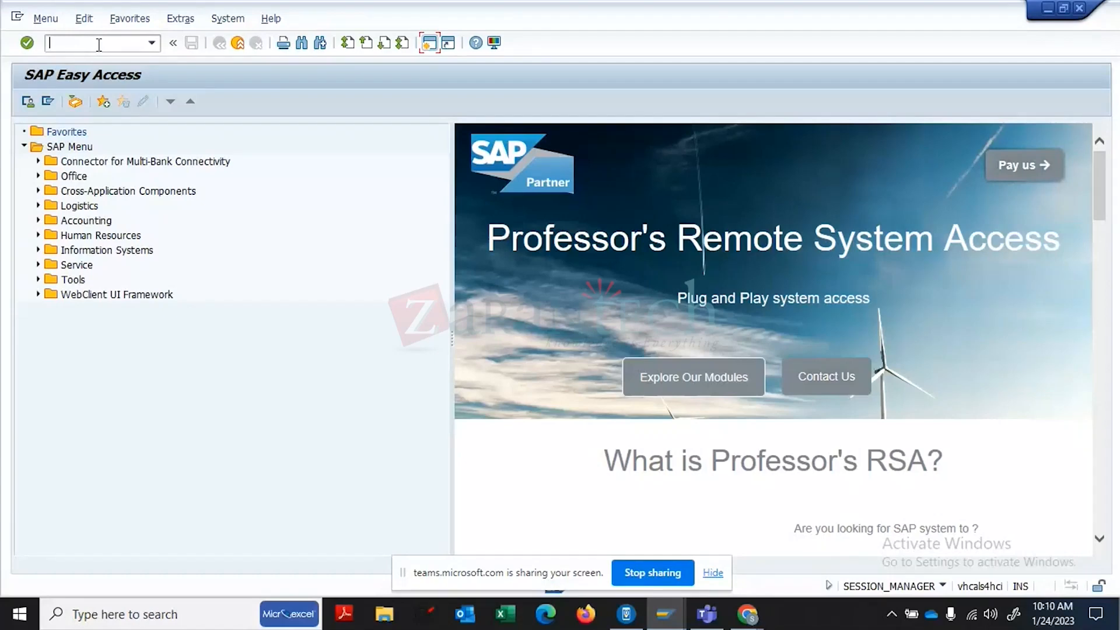
type("MM50")
key("Return")
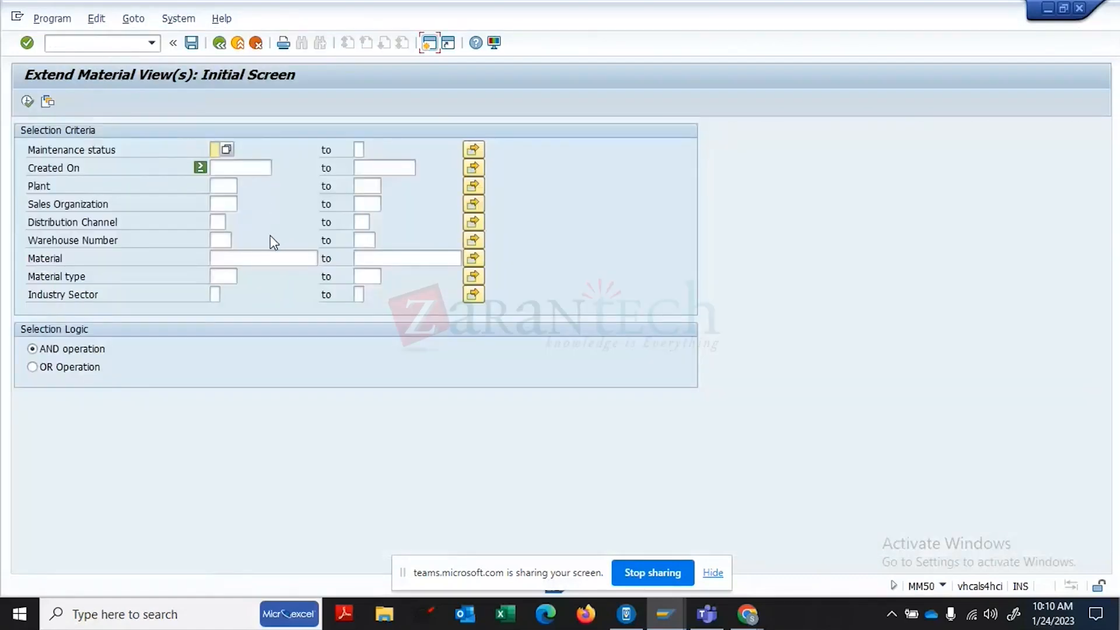
left_click(233, 259)
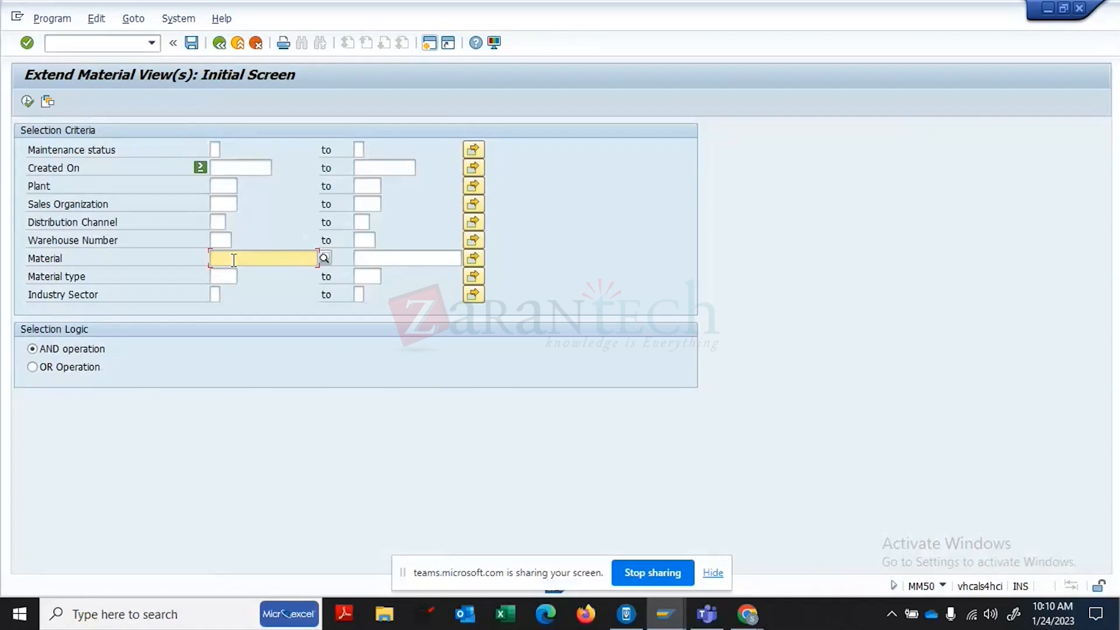
type("2255")
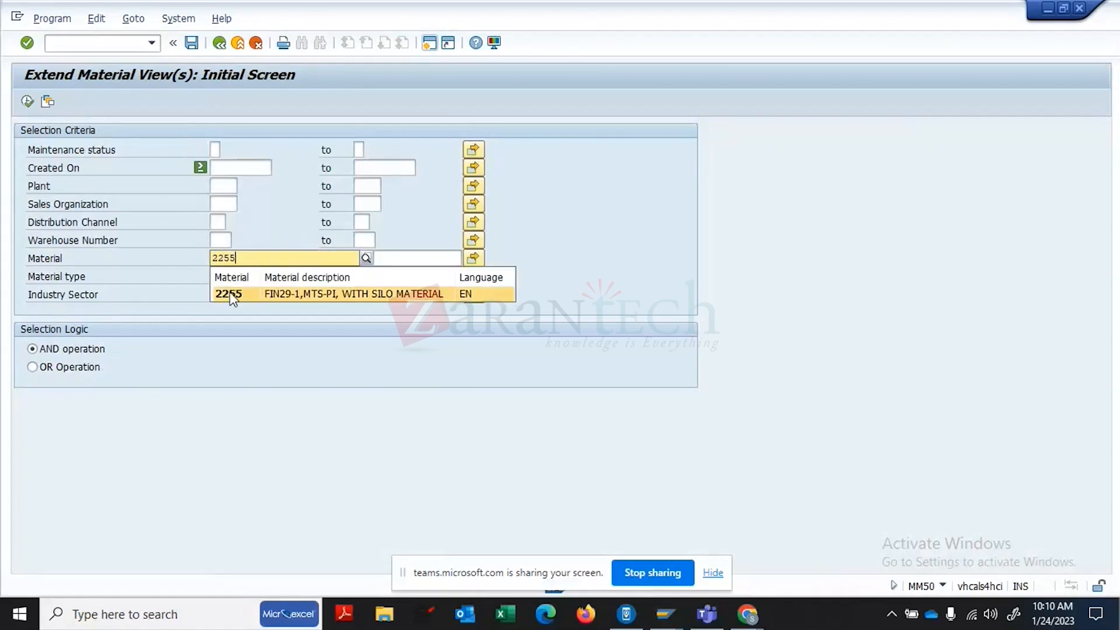
left_click(233, 295)
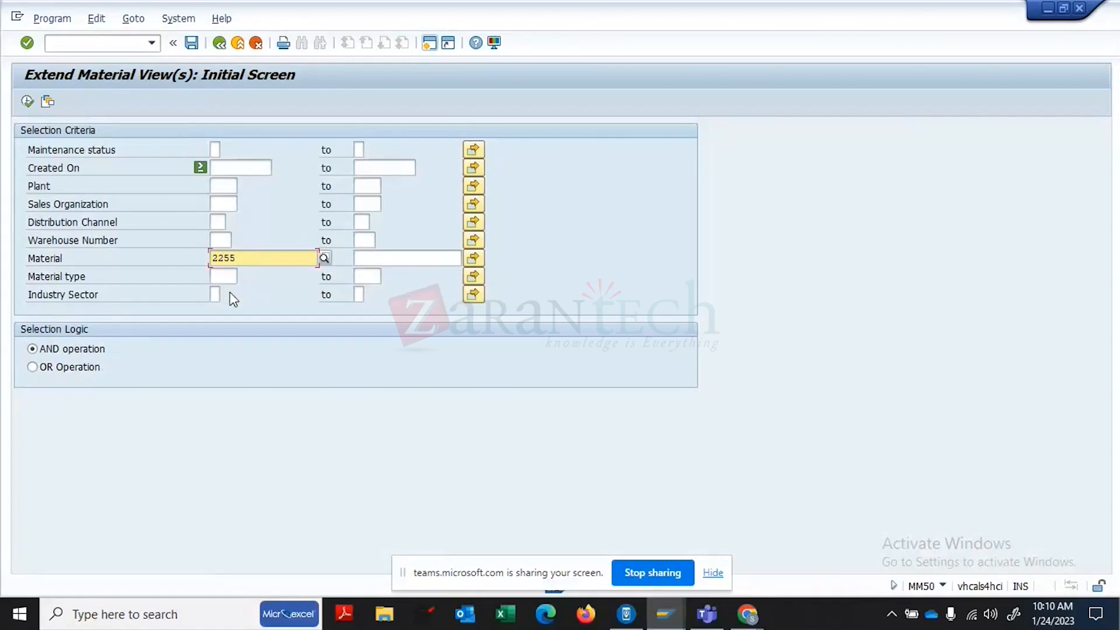
- Select maintenance status E (Purchasing) and plant 1710, execute, and mark 2255 for extension
left_click(216, 149)
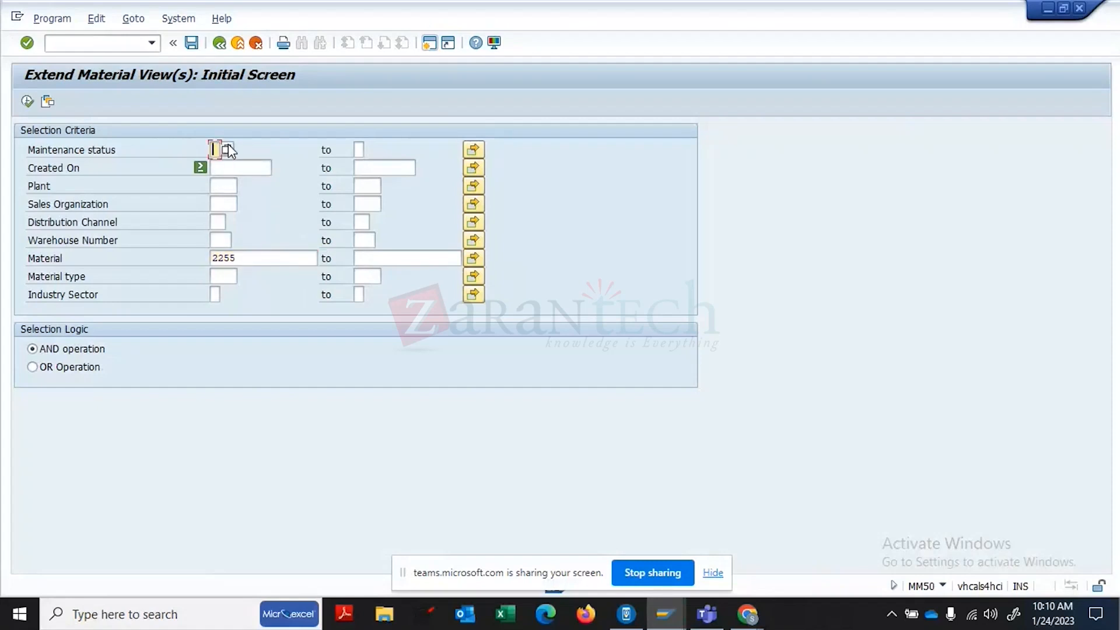
left_click(228, 149)
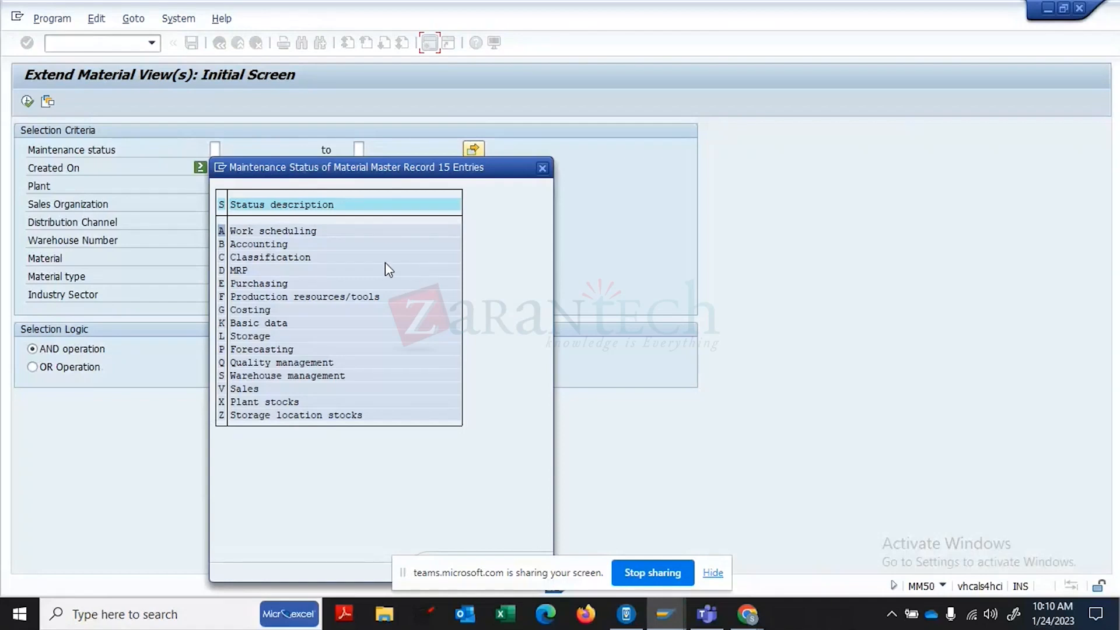
double_click(248, 285)
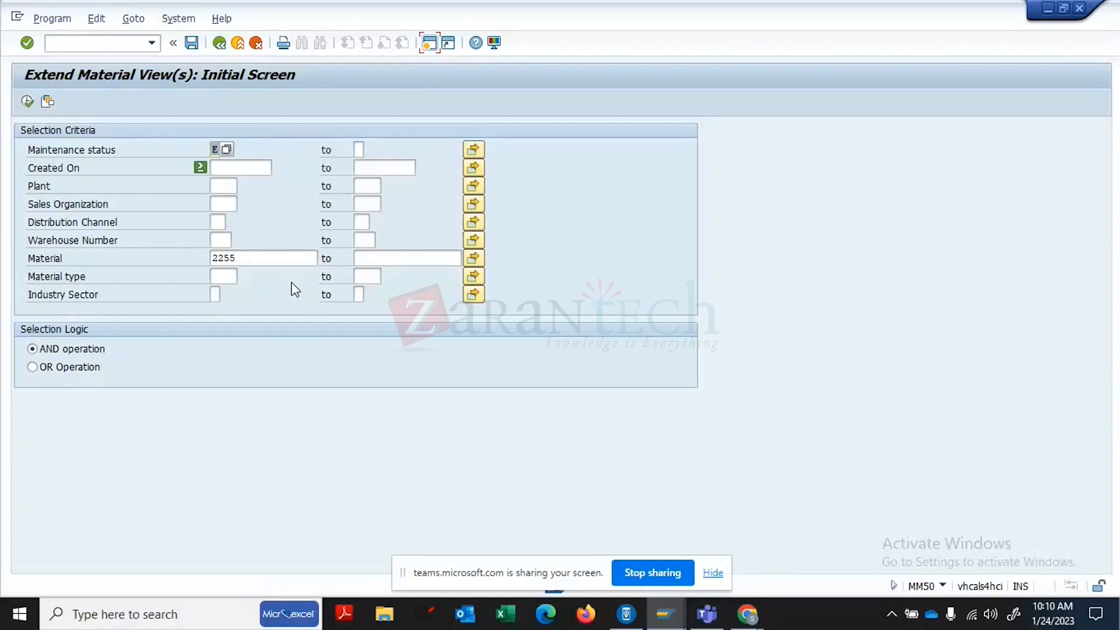
left_click(230, 190)
type("17")
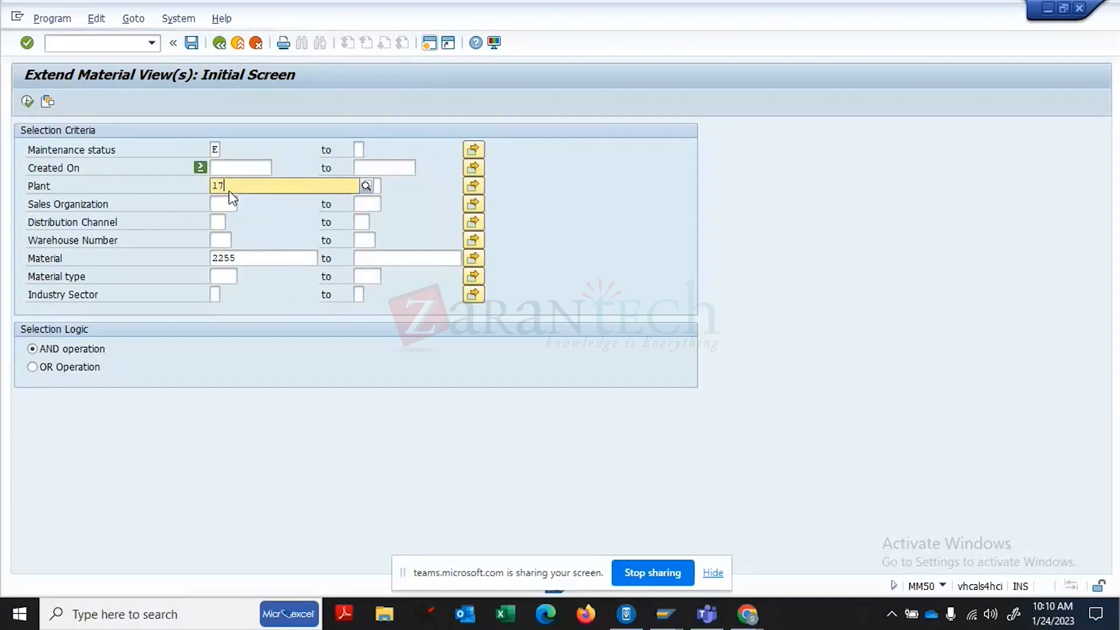
type("10")
key("BackSpace")
key("BackSpace")
key("BackSpace")
key("BackSpace")
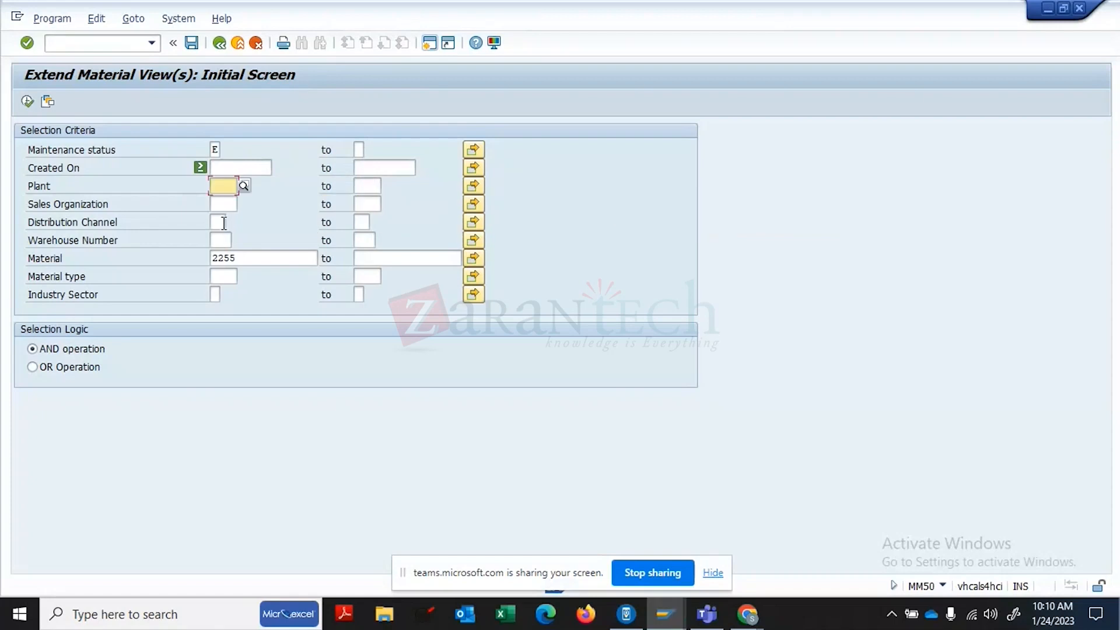
type("171")
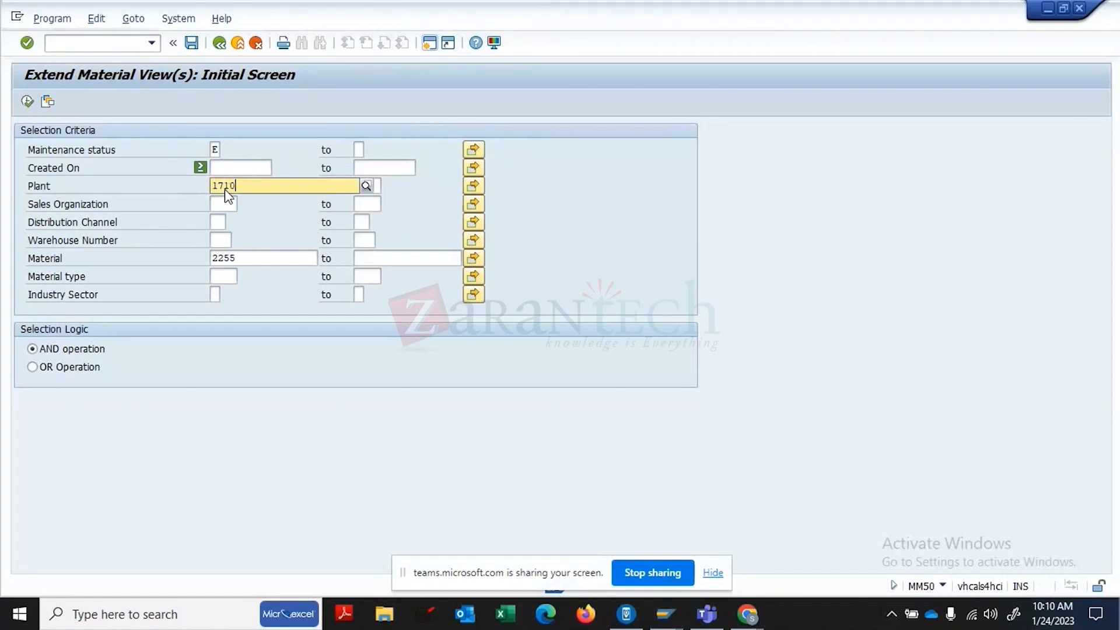
type("0")
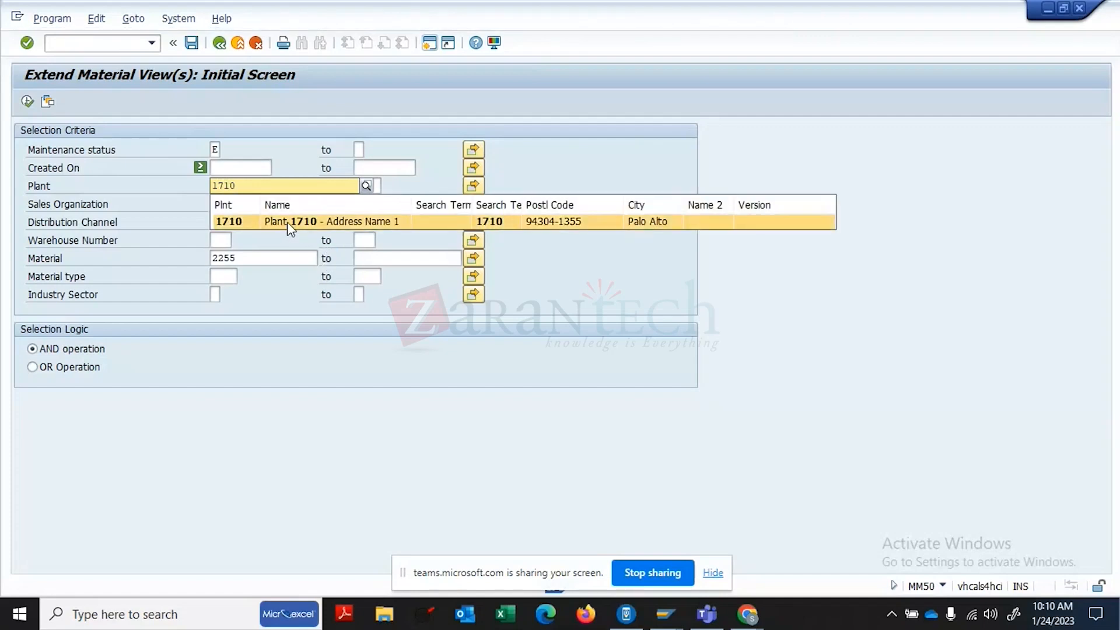
left_click(288, 221)
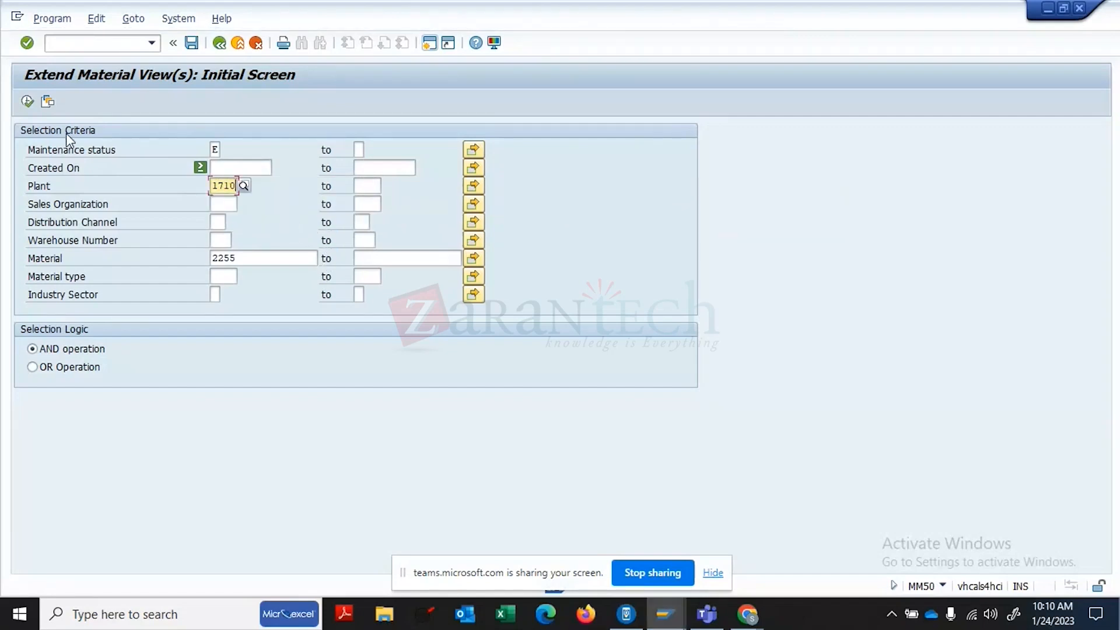
left_click(27, 99)
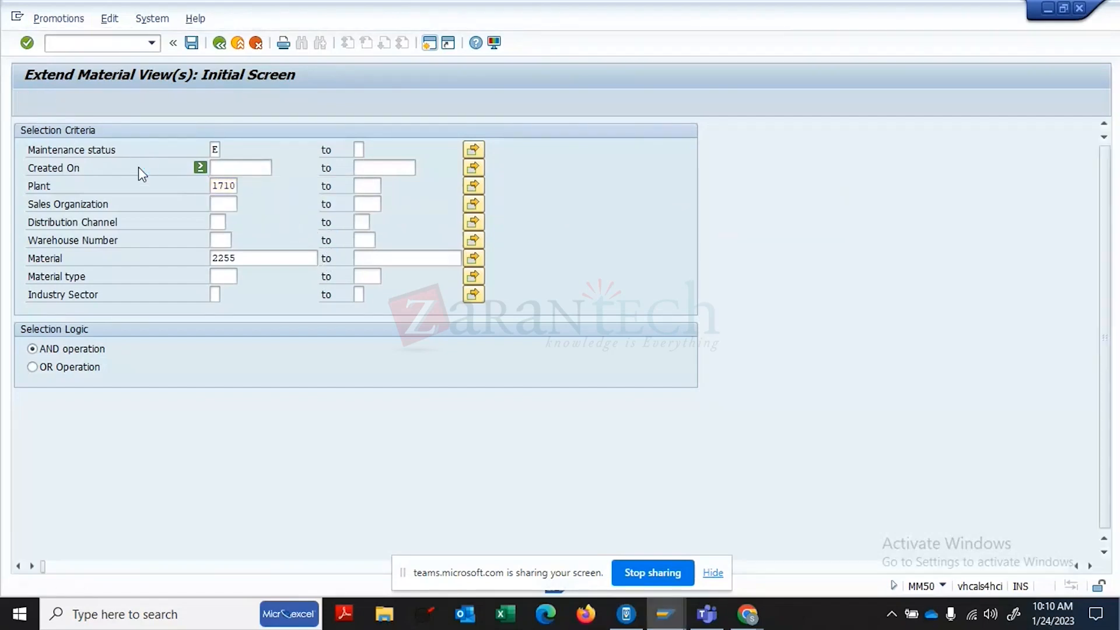
left_click(24, 169)
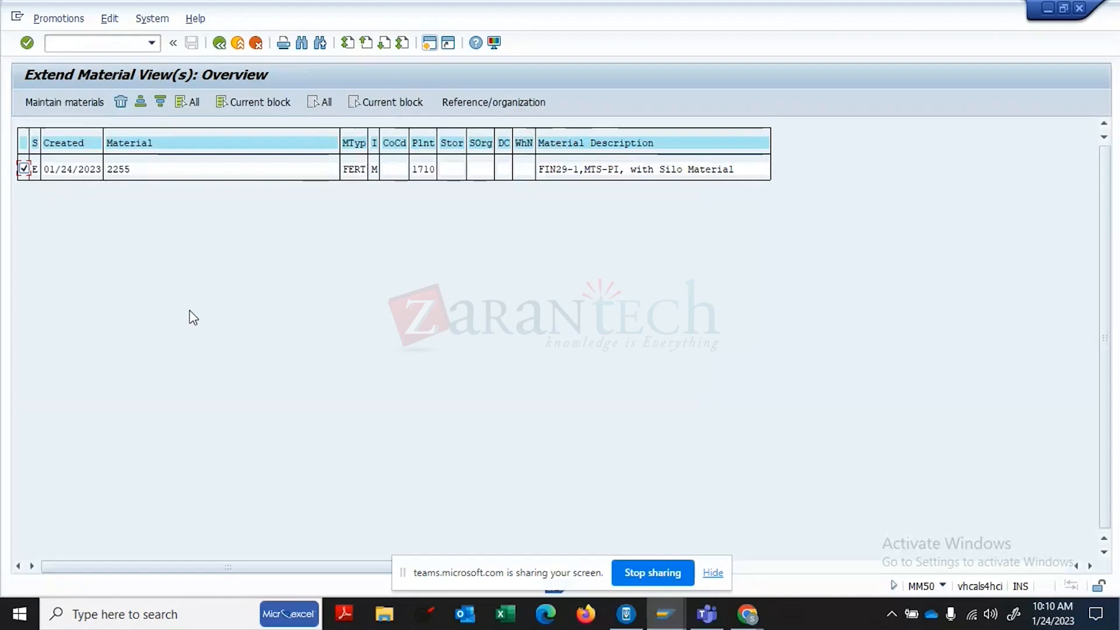
- Maintain the purchasing views for plant 1710, save the extension, and go back
left_click(86, 104)
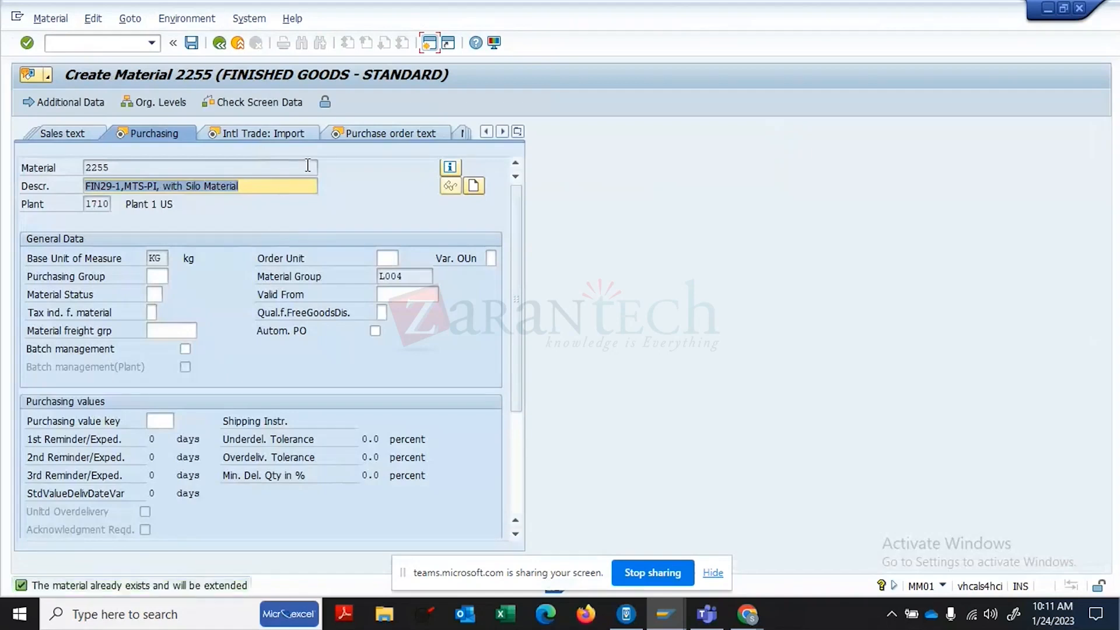
key("Return")
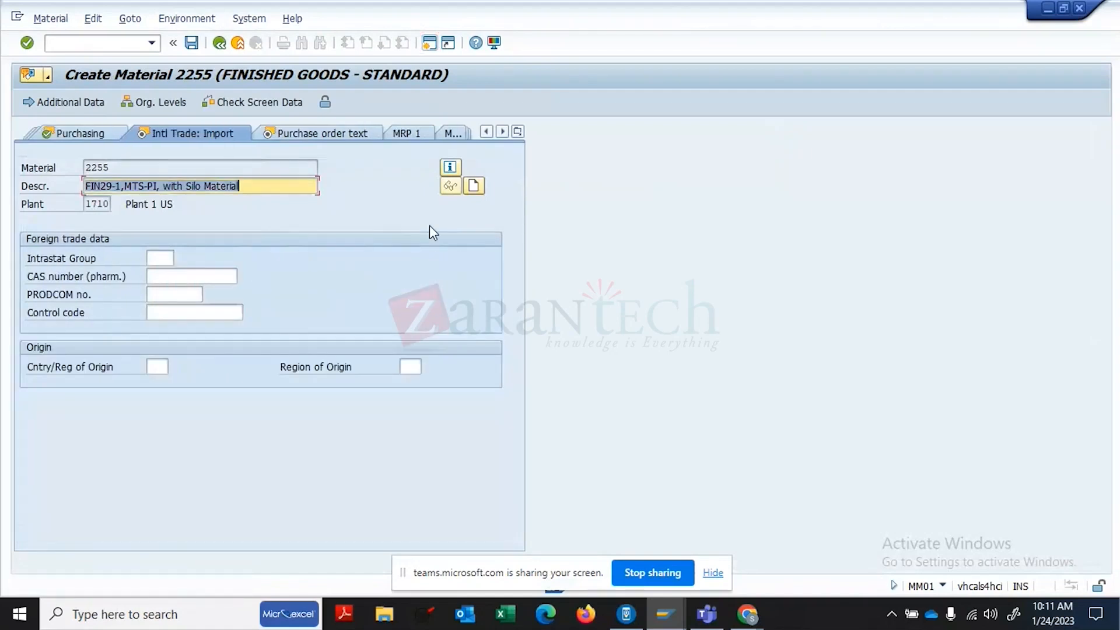
left_click(192, 43)
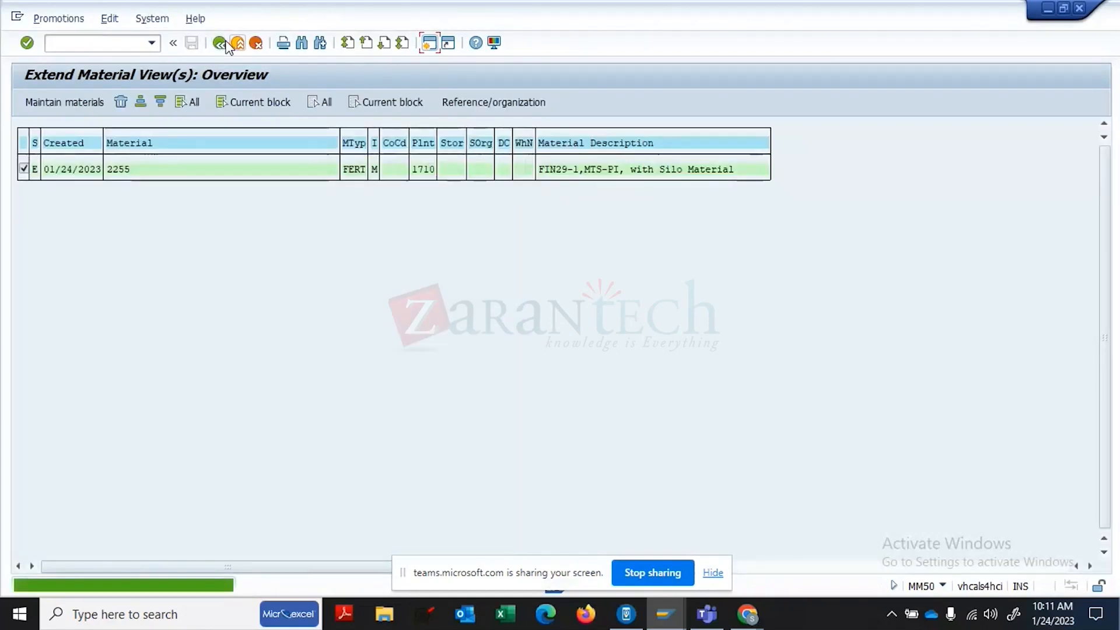
left_click(220, 47)
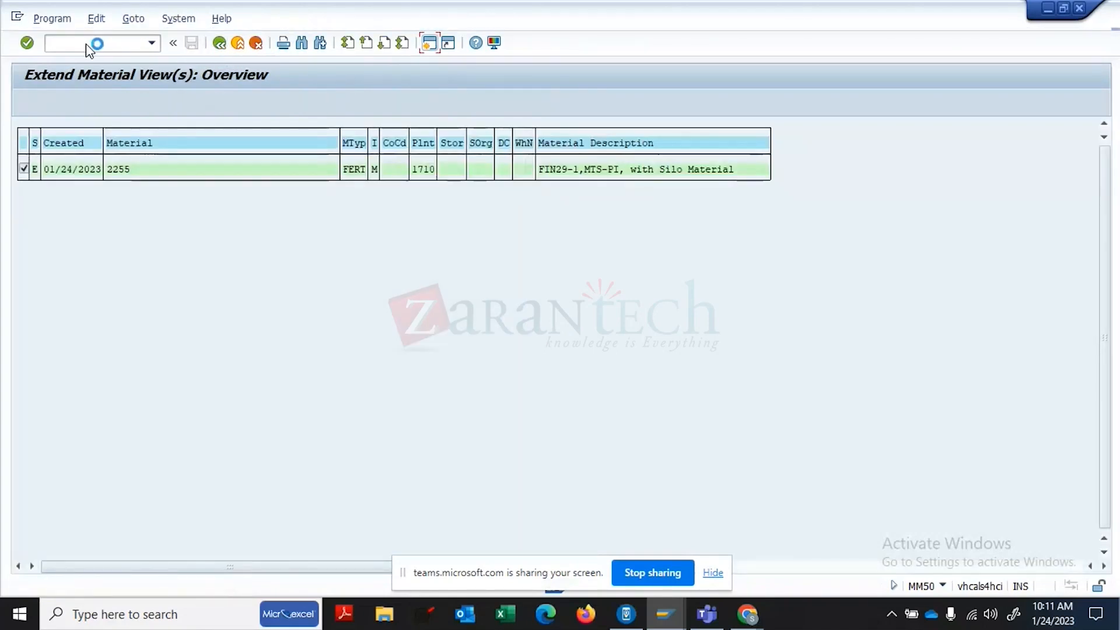
left_click(88, 44)
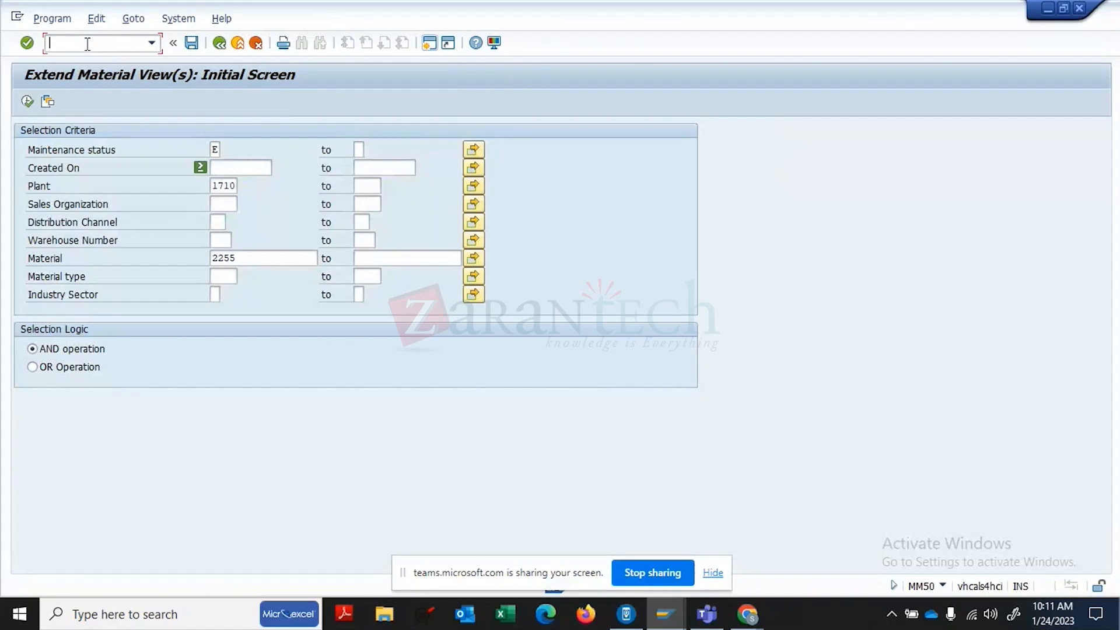
- Open material 2255's Purchasing view for plant 1710 in MM02 change mode
type("03")
key("Return")
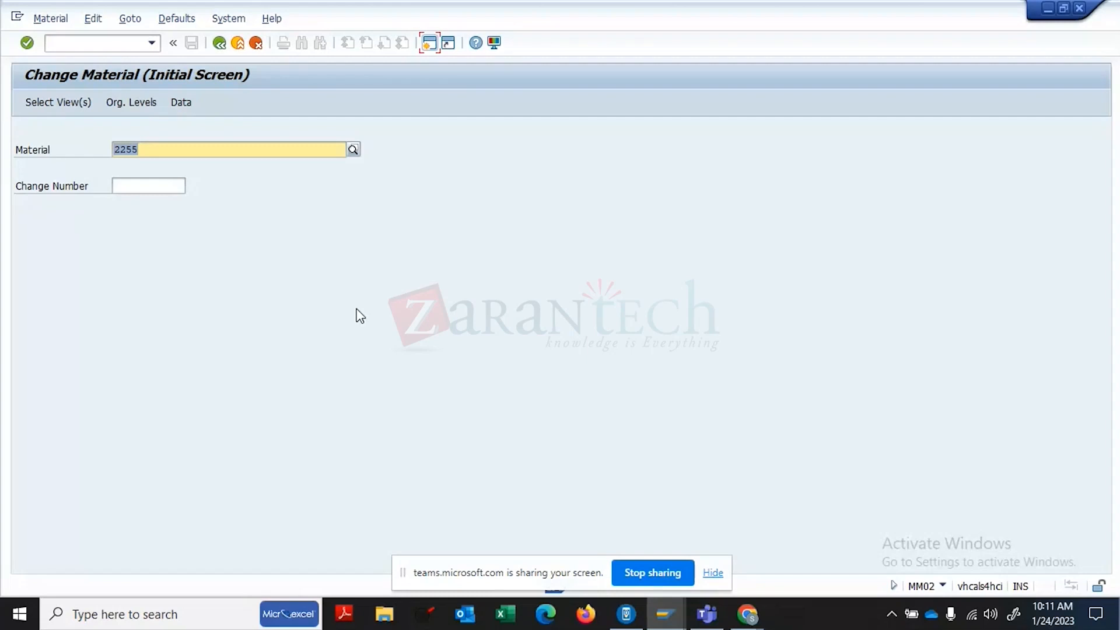
key("Return")
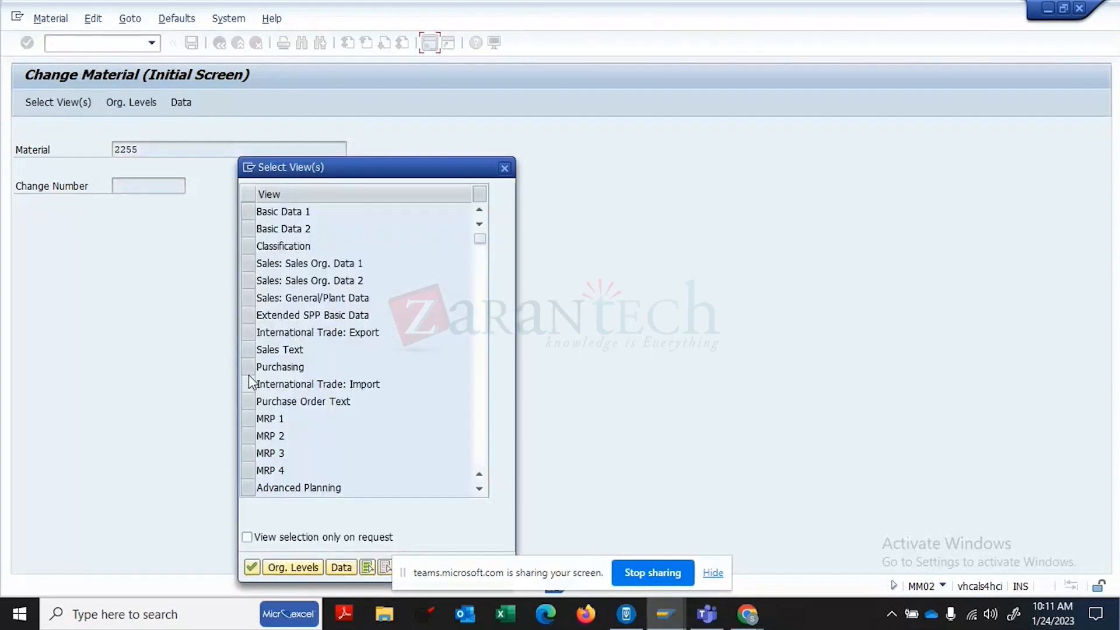
left_click(249, 368)
key("Return")
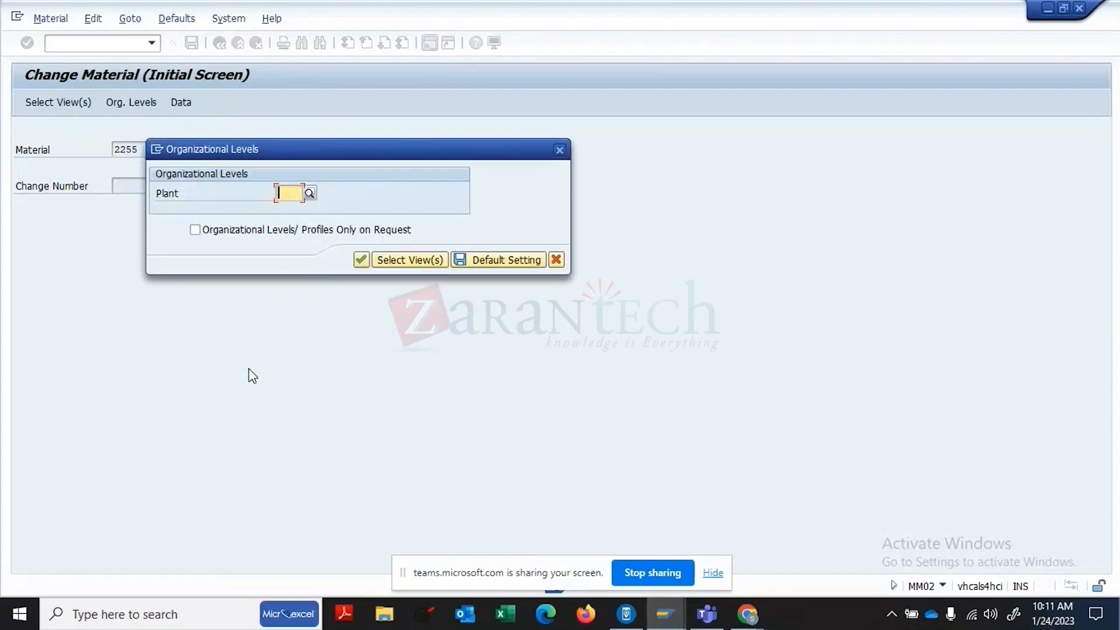
key("BackSpace")
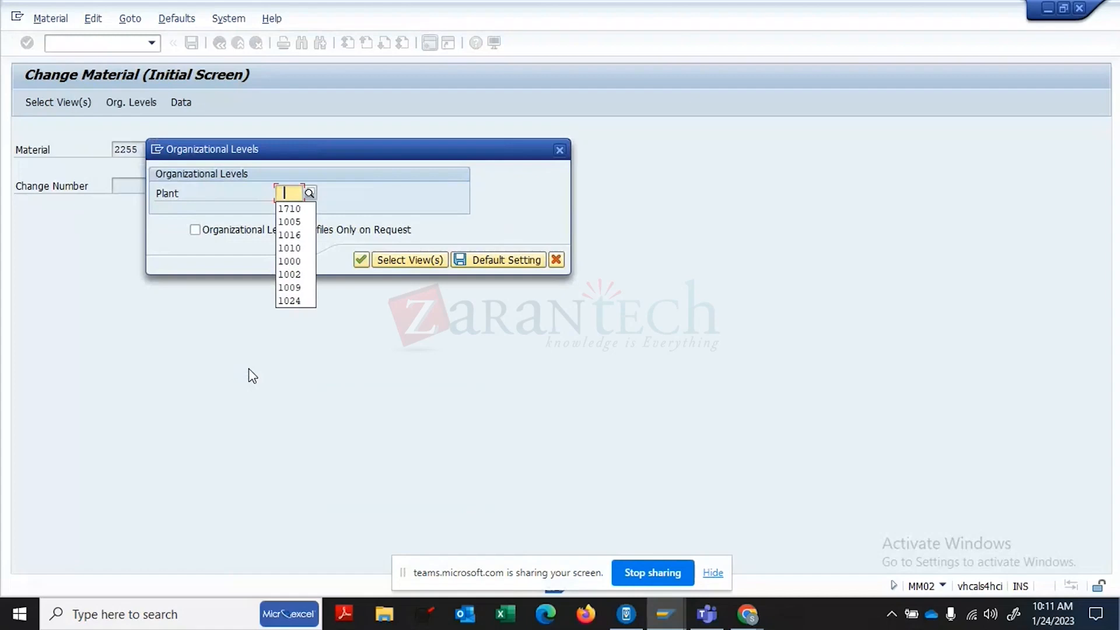
left_click(306, 207)
key("Return")
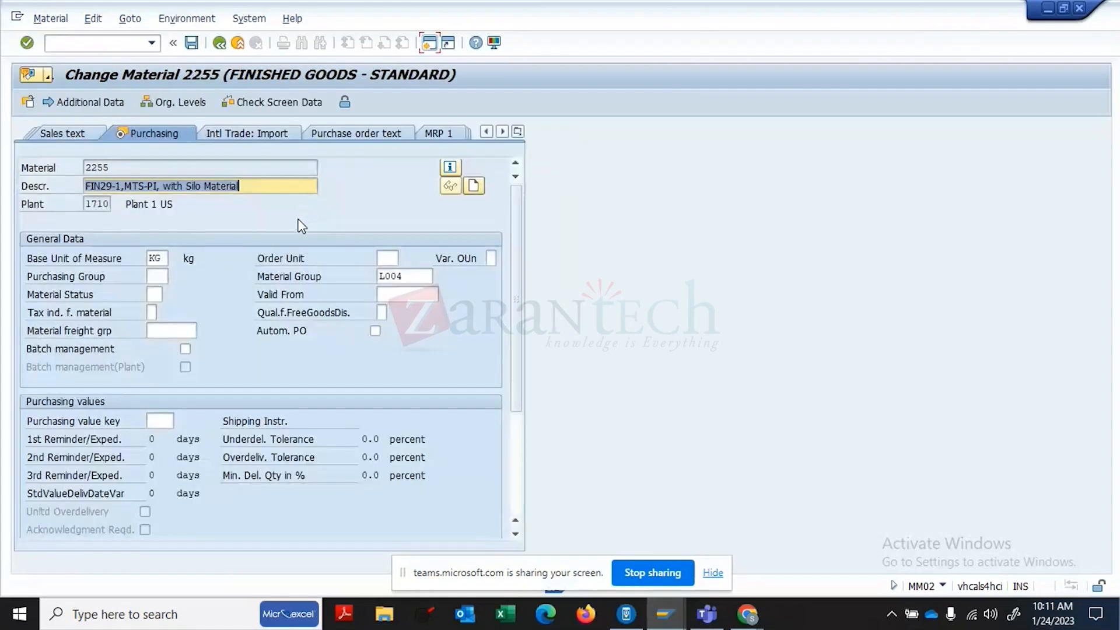
left_click(255, 206)
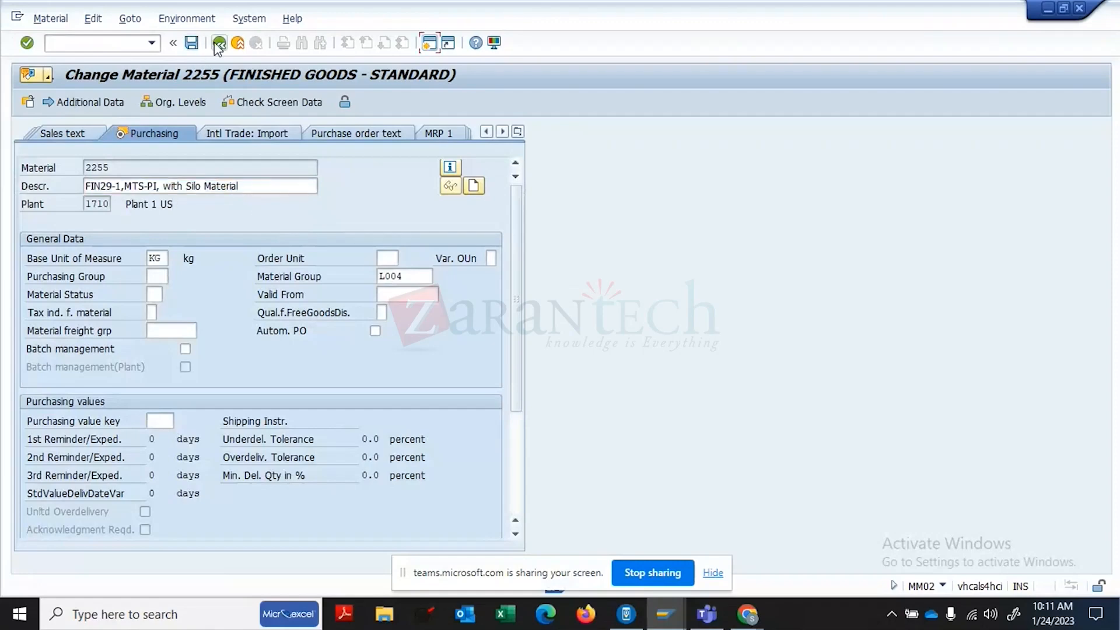
- Start transaction /NMM01 to create a material
left_click(133, 42)
type("/NMM01")
key("Return")
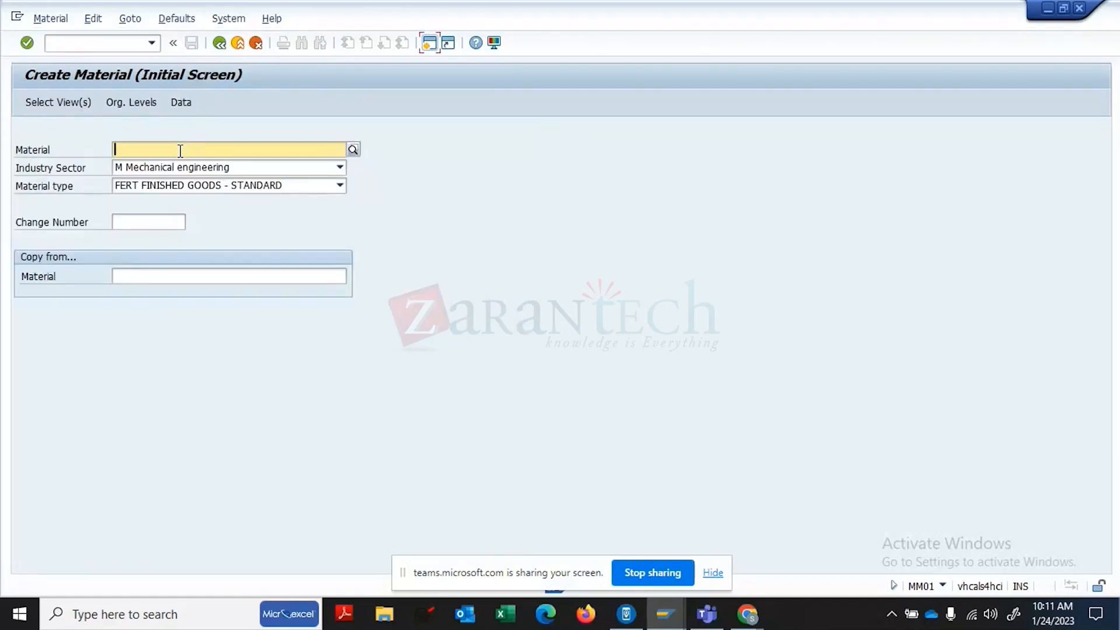
- Enter material 2255 and select the Warehouse Management 1 and 2 views
type("2255")
key("Return")
type("2255")
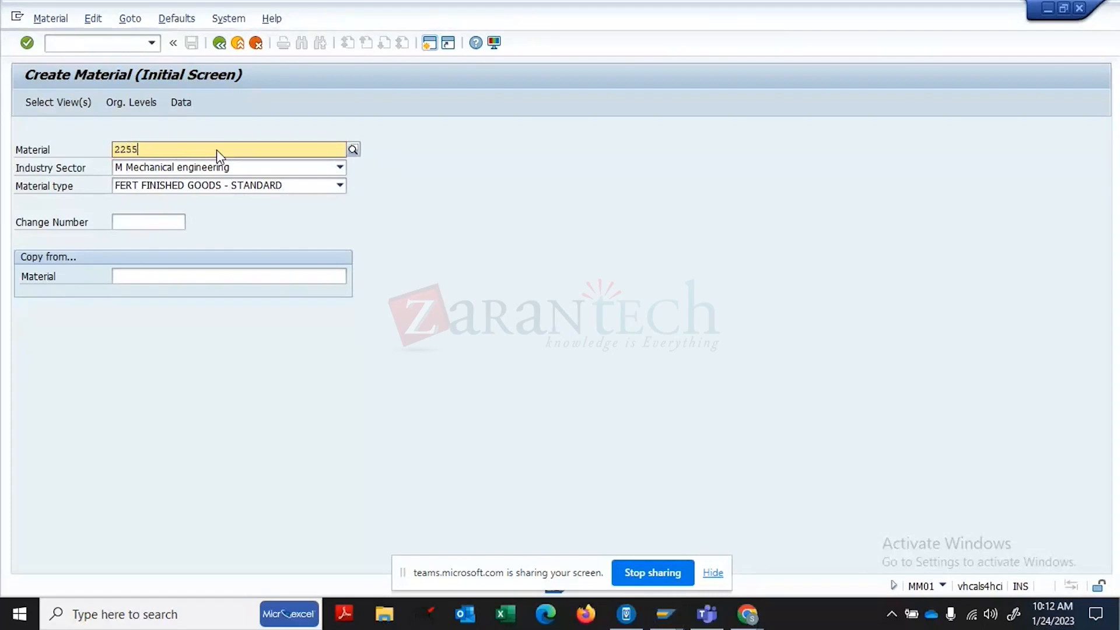
key("Escape")
key("Return")
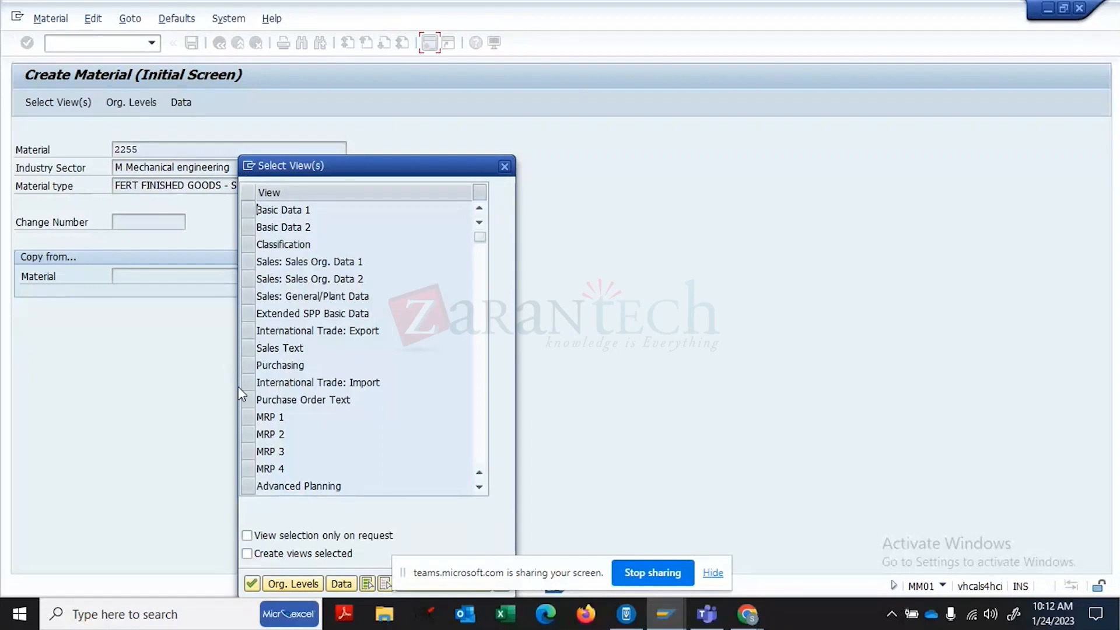
left_click(482, 426)
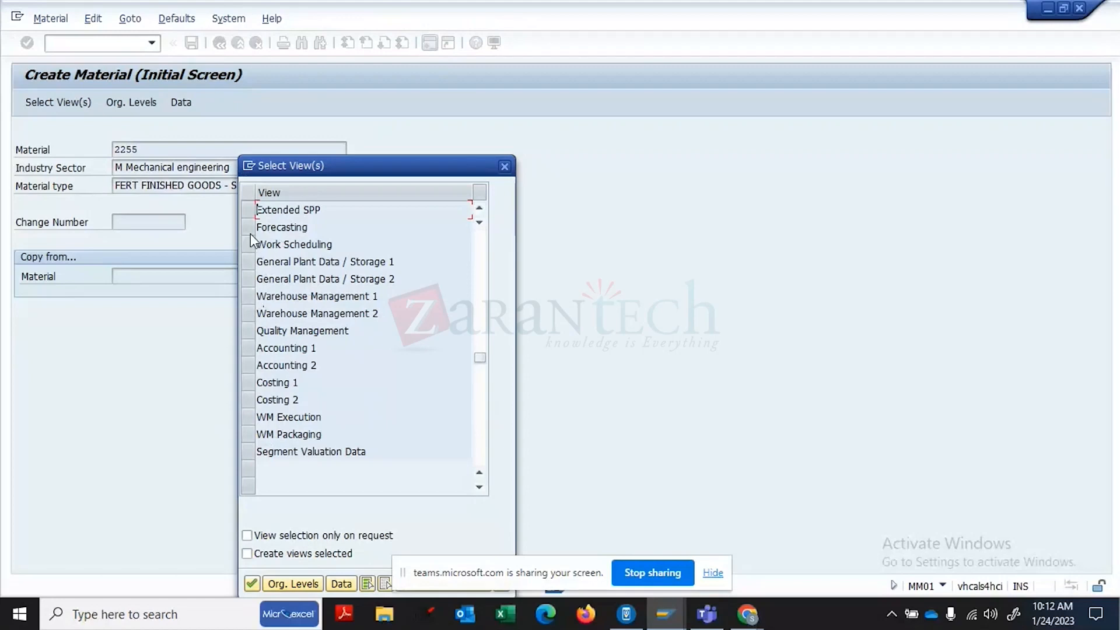
left_click(250, 300)
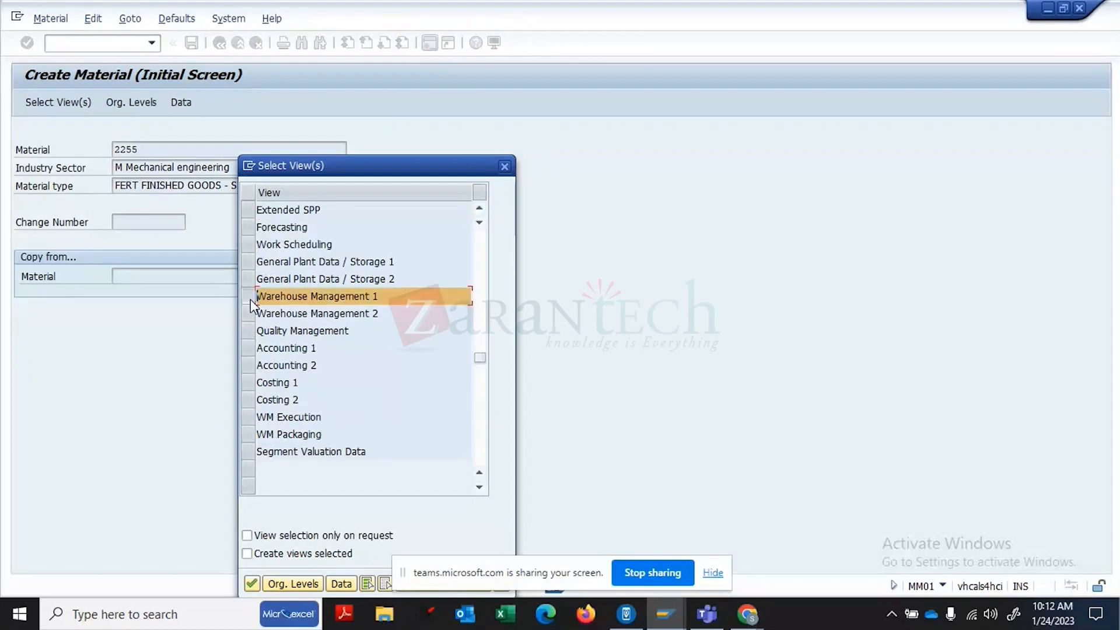
left_click(247, 309)
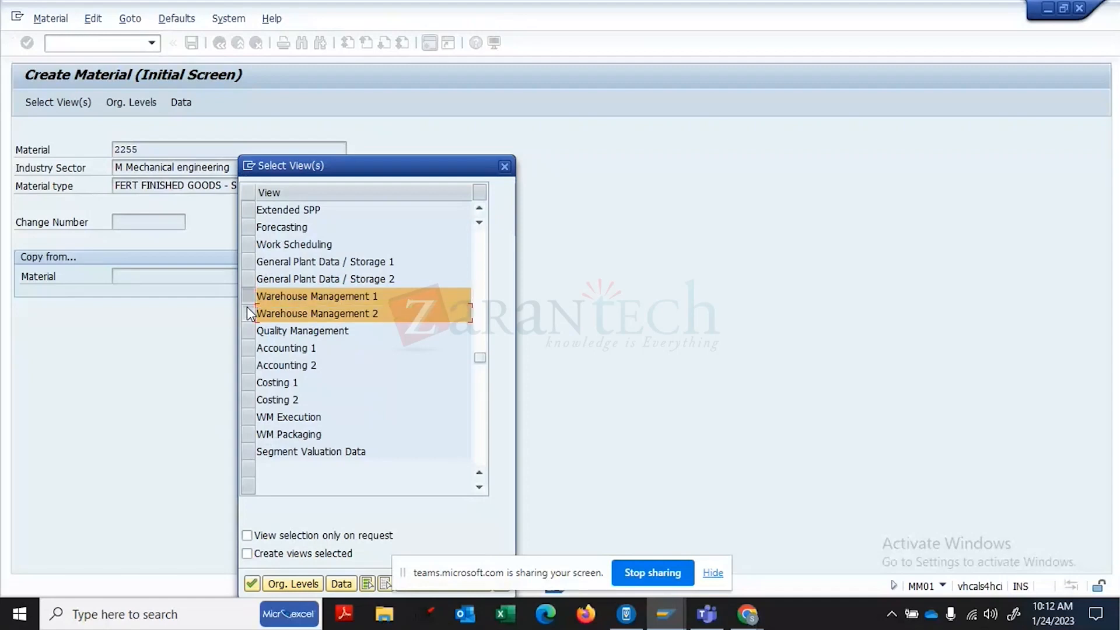
key("Return")
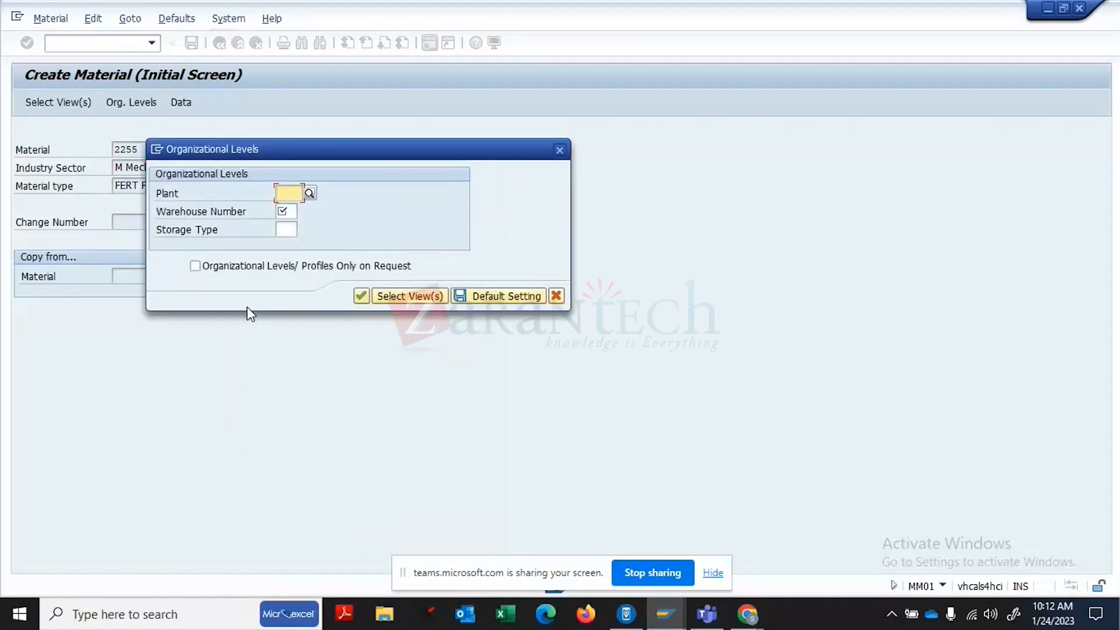
- Set plant 1710, warehouse 001 Central whse and storage type 001 High Rack Storage
type("1710")
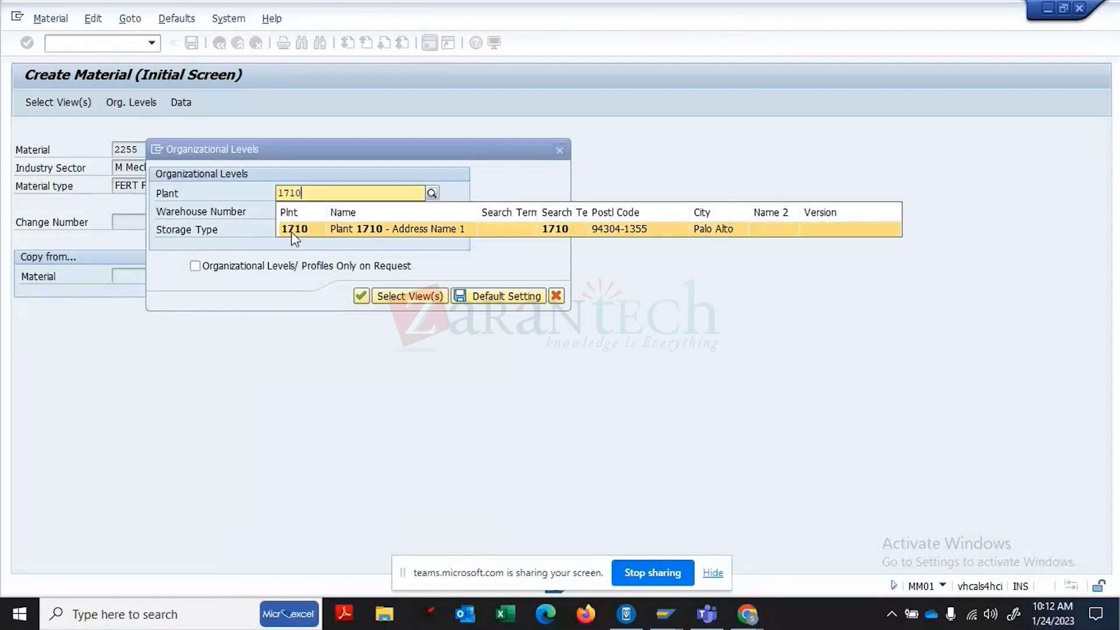
left_click(292, 232)
left_click(291, 210)
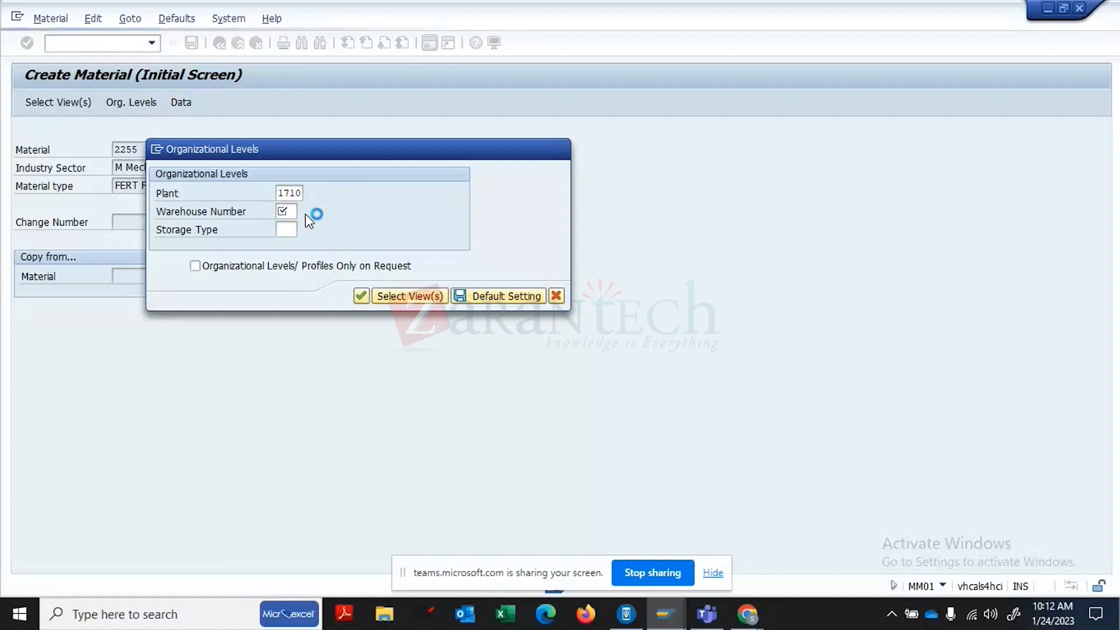
left_click(305, 212)
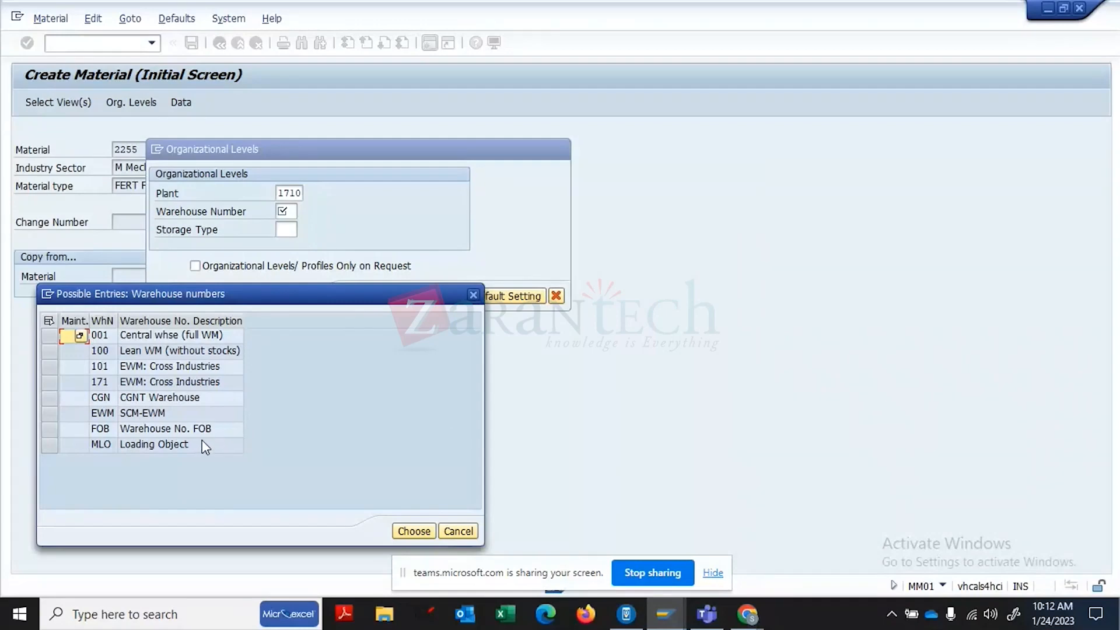
double_click(173, 334)
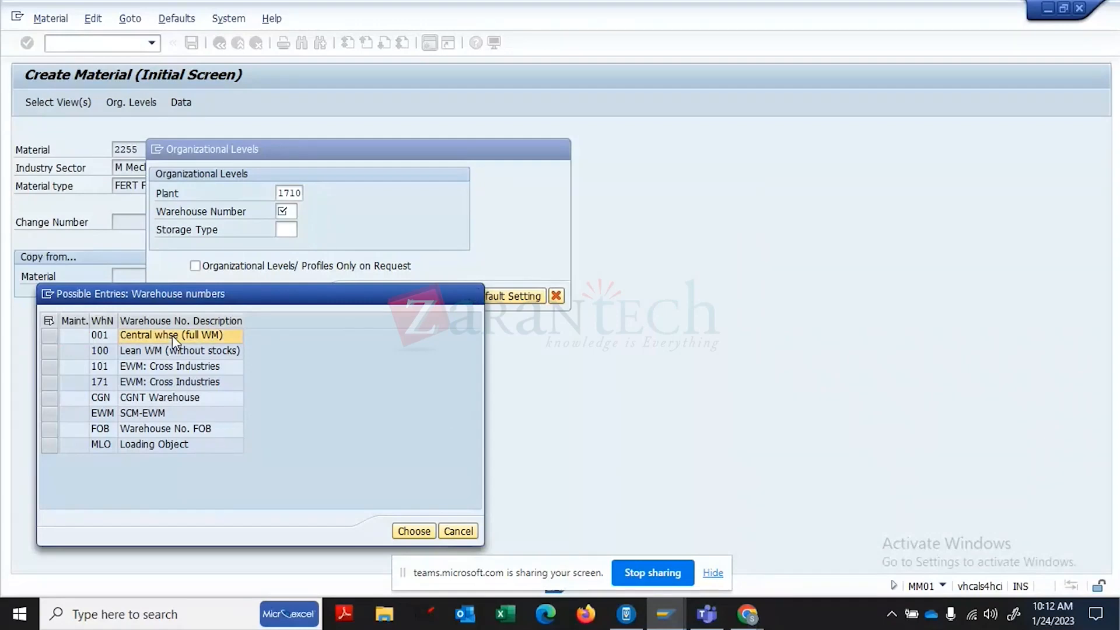
left_click(293, 232)
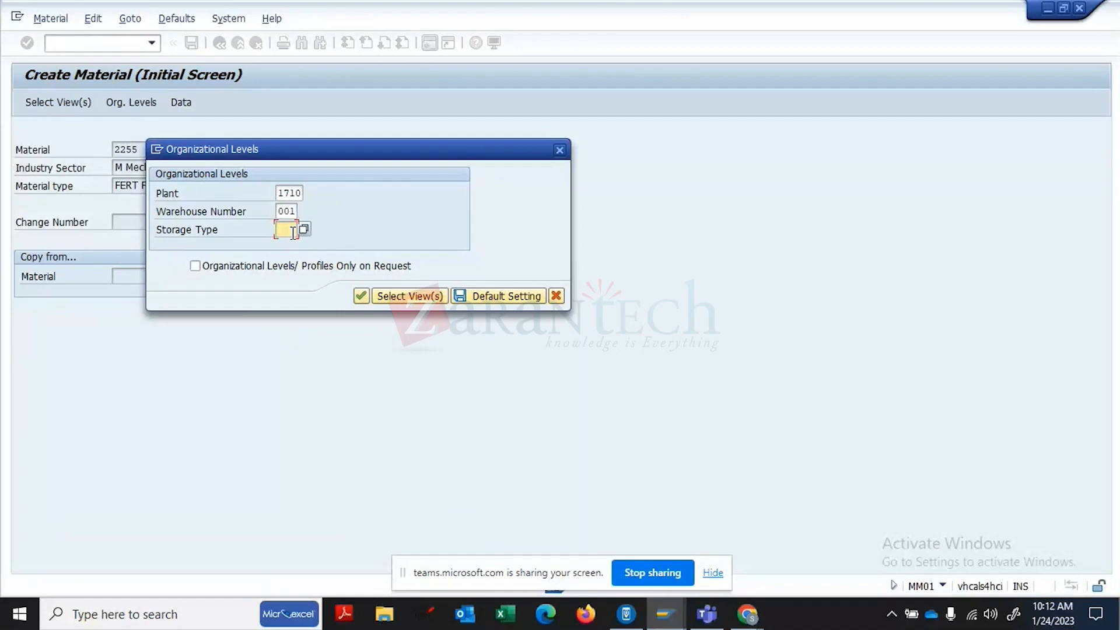
left_click(304, 229)
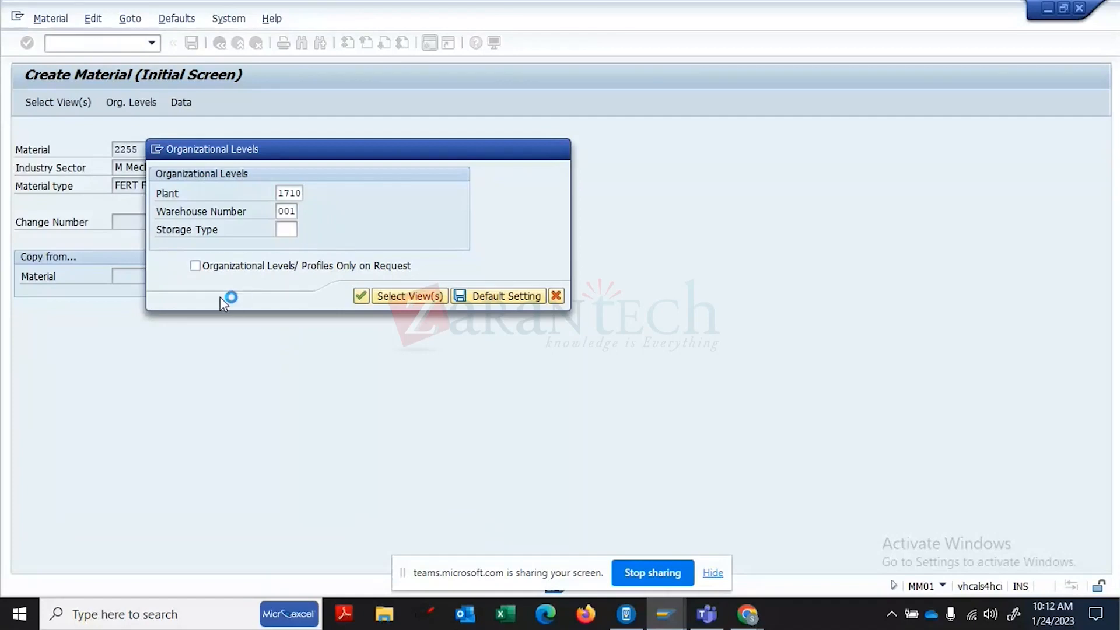
left_click(209, 335)
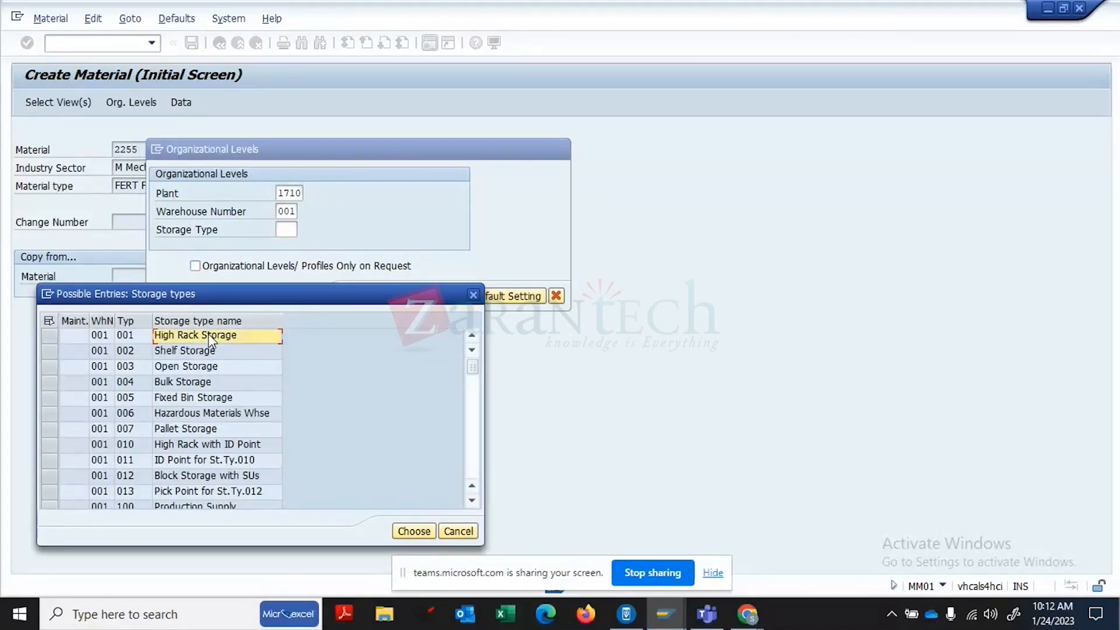
double_click(208, 335)
key("Return")
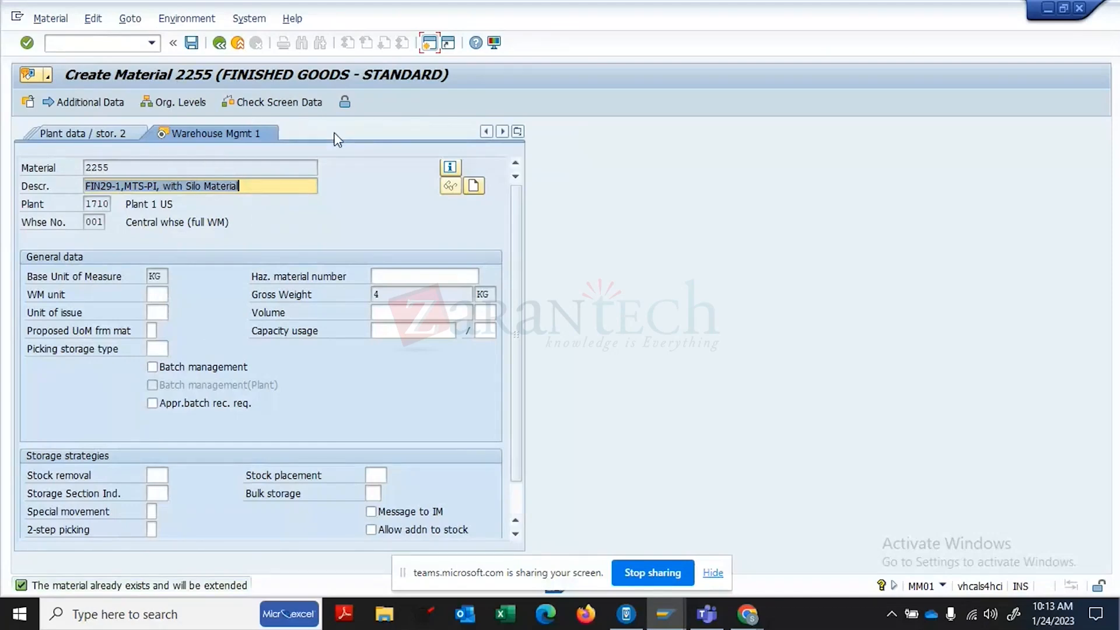
- Save material 2255 from the Warehouse Mgmt 2 view and return to SAP Easy Access
left_click(337, 135)
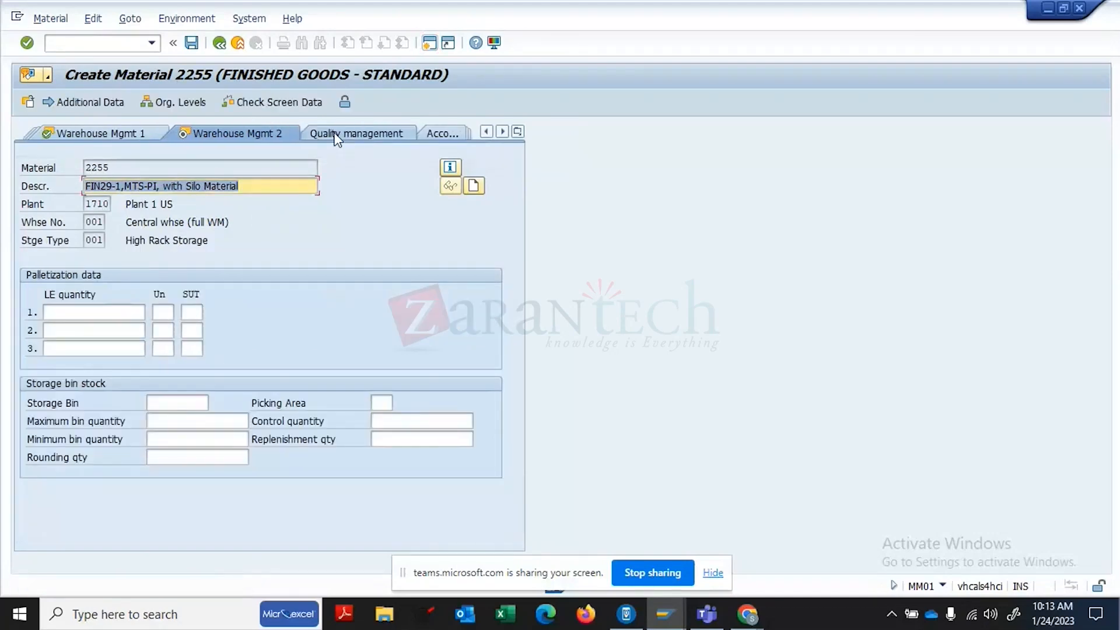
left_click(192, 44)
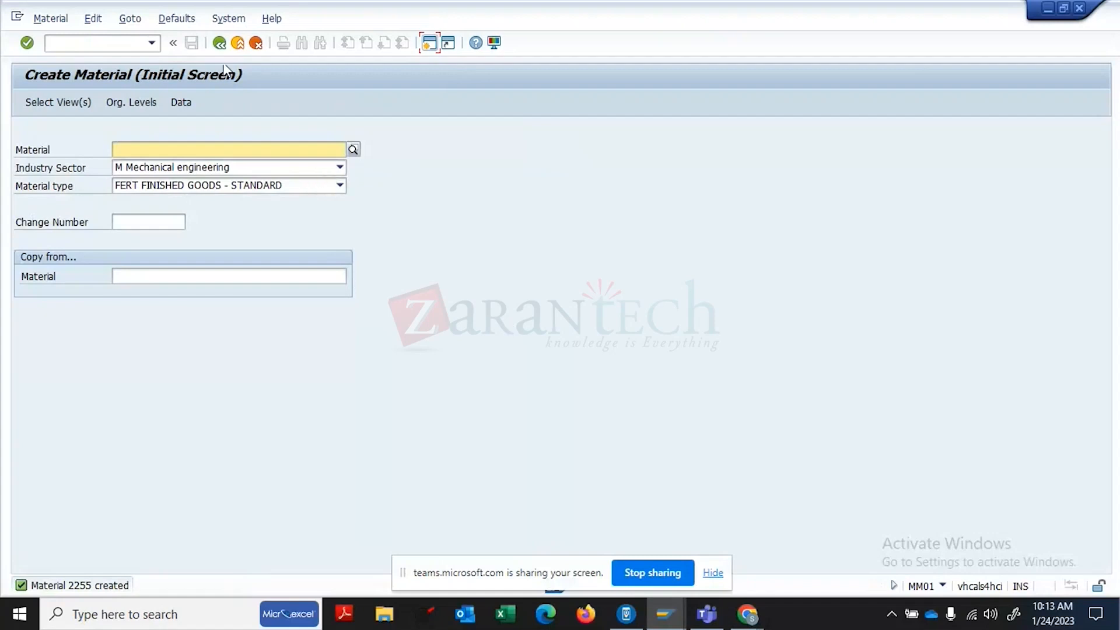
left_click(220, 43)
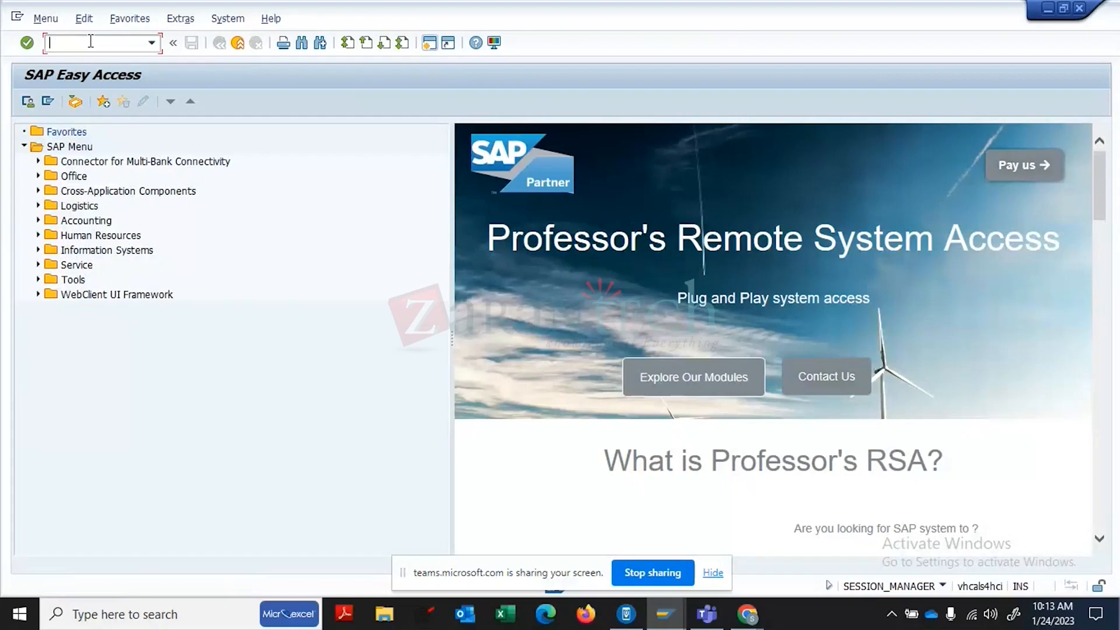
- Run MM17, select the Plant Data for Material (MARC) table and list its fields
type("MM17")
key("Return")
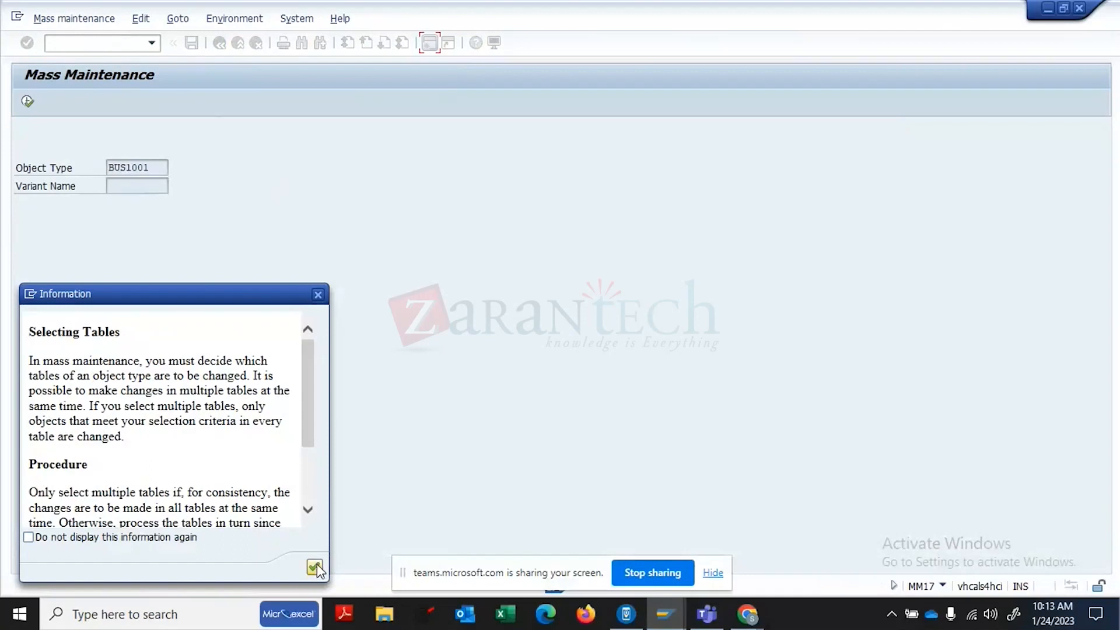
left_click(314, 567)
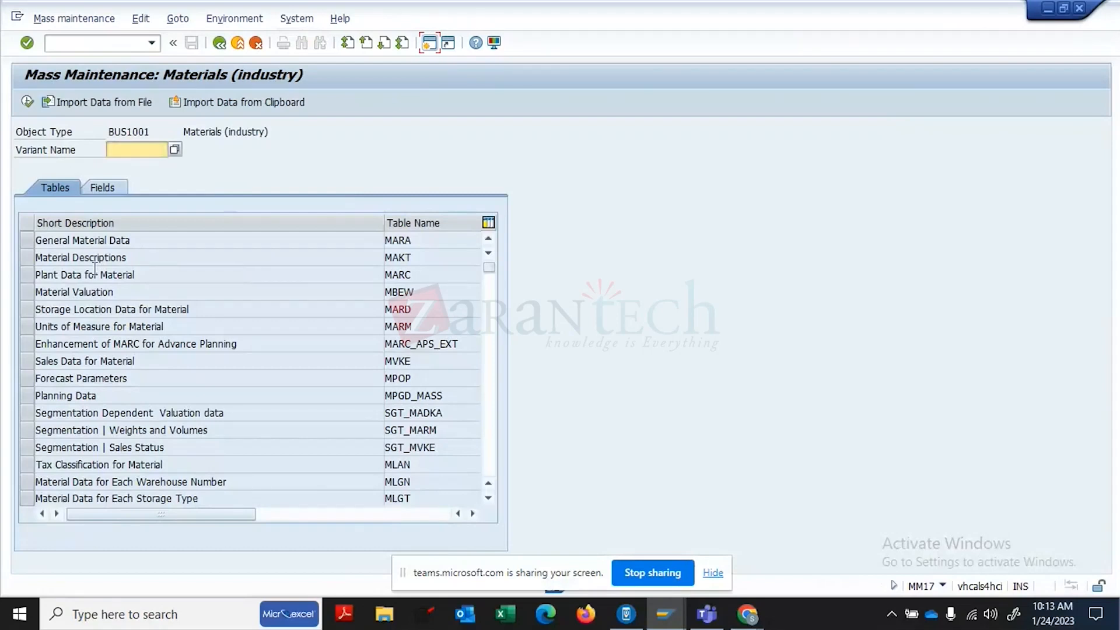
left_click(27, 274)
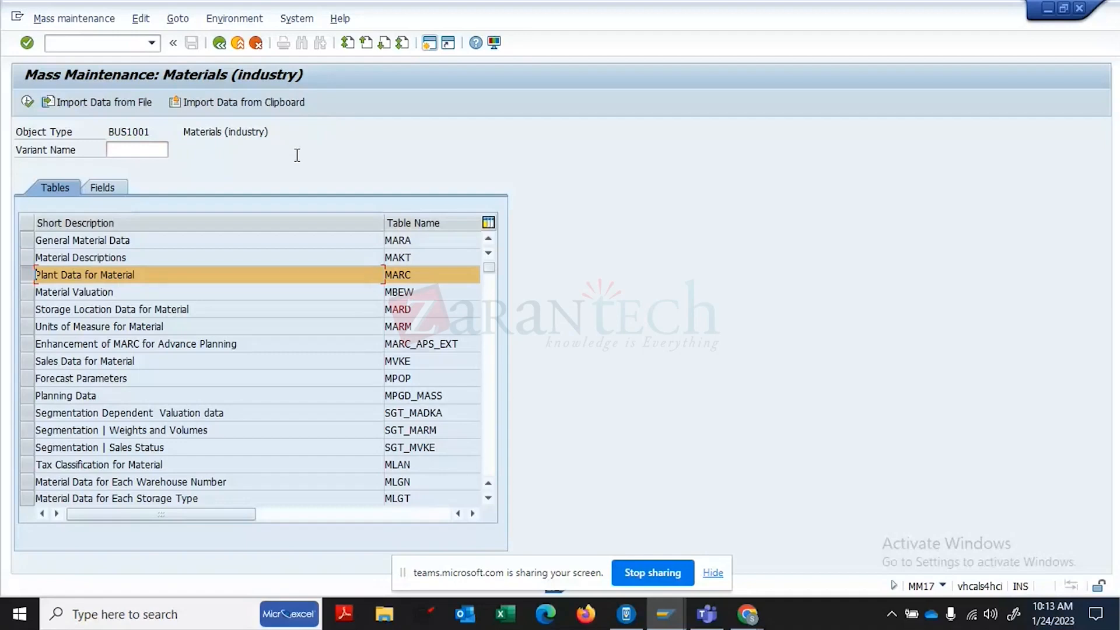
left_click(106, 187)
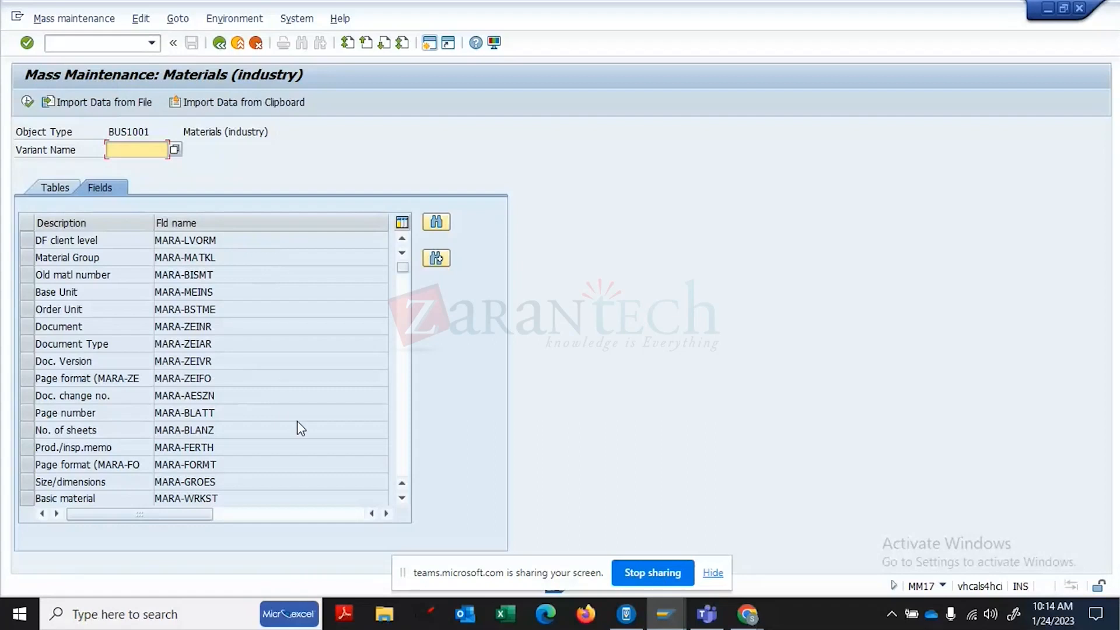
- Page down the field list and select Purch. Group (MARC-EKGRP)
left_click(406, 406)
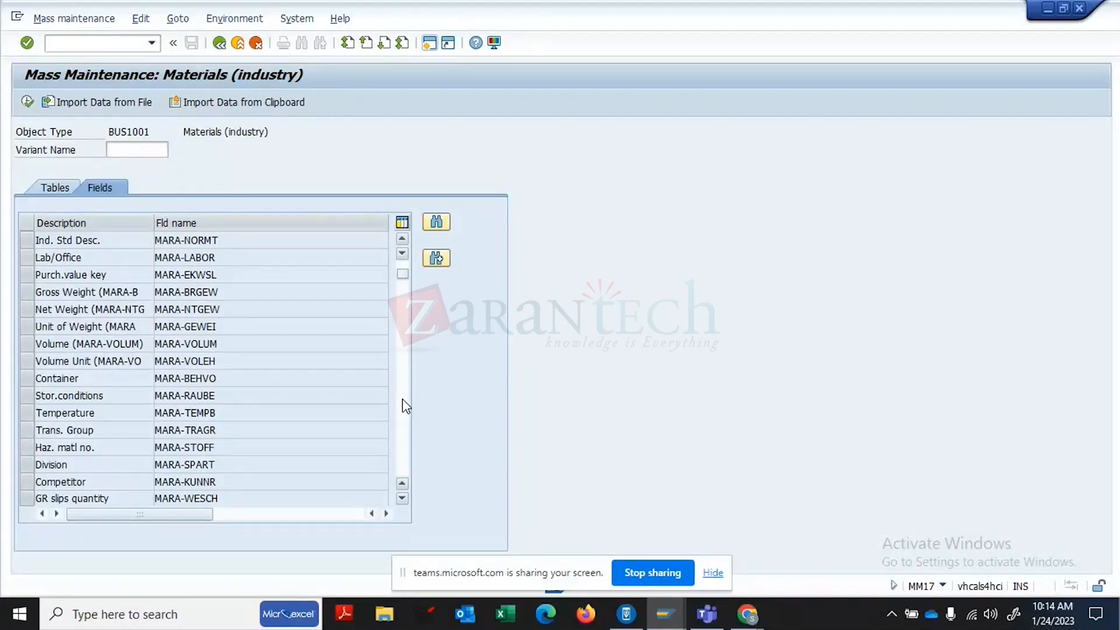
left_click(406, 407)
left_click(406, 407)
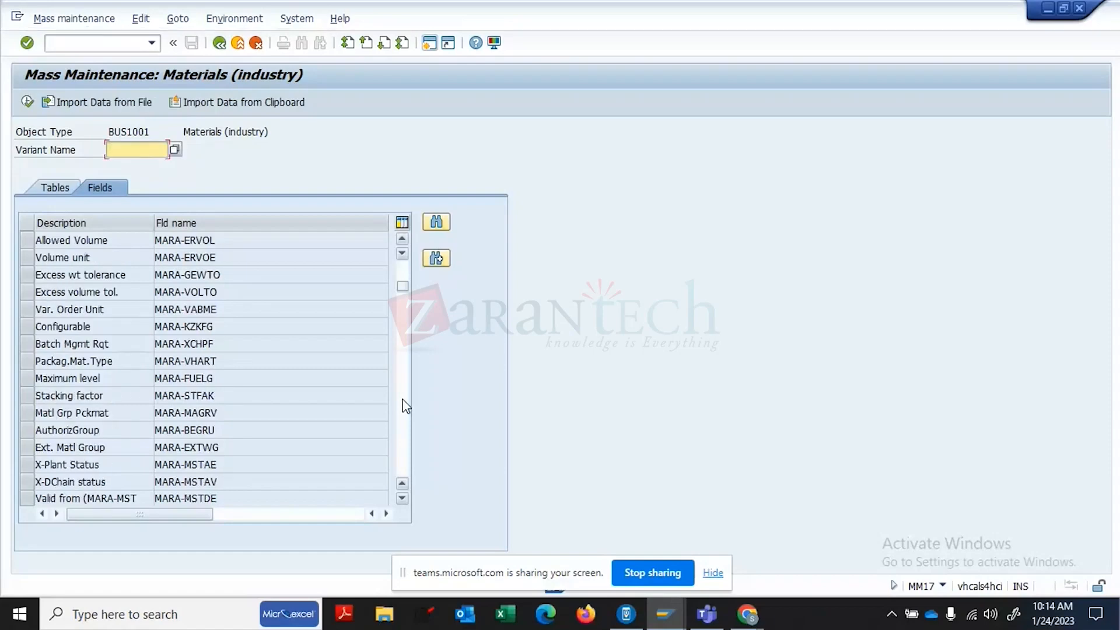
left_click(406, 406)
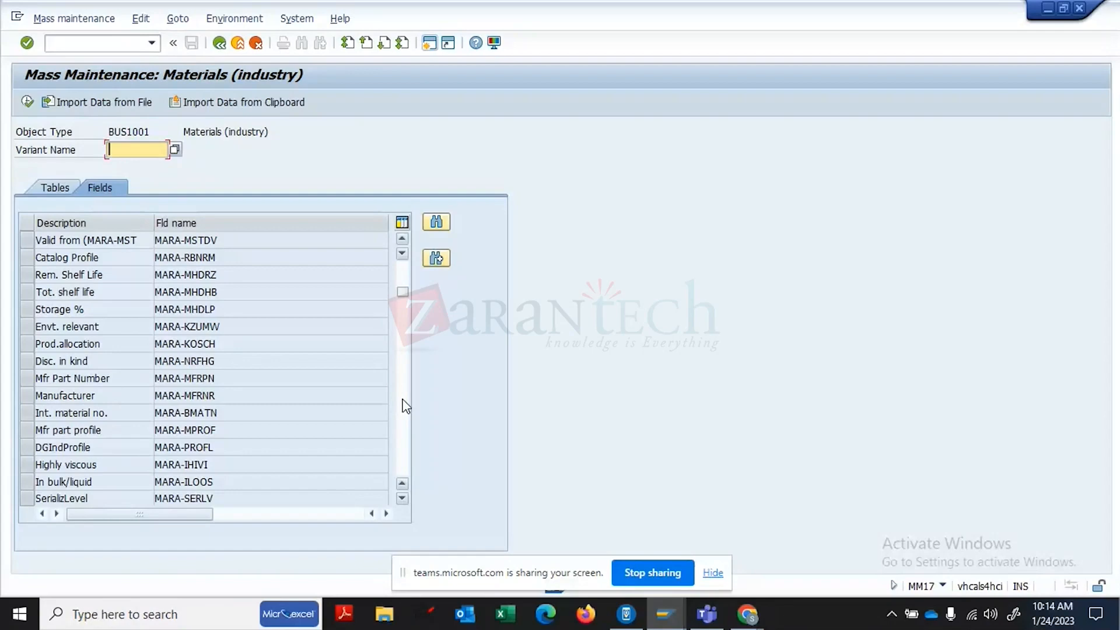
left_click(406, 407)
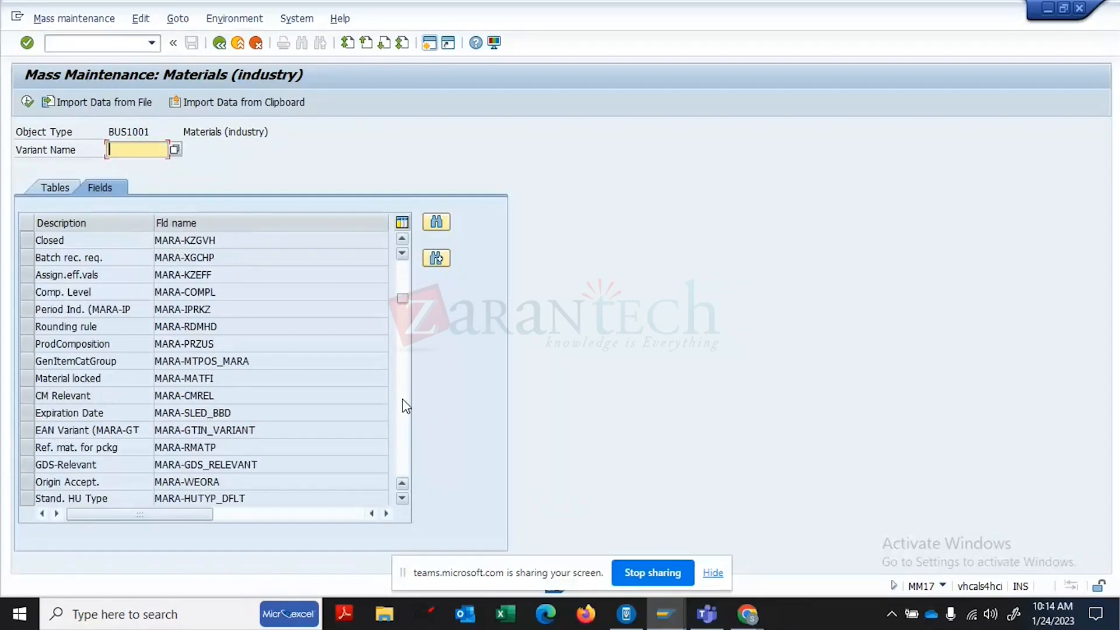
left_click(406, 407)
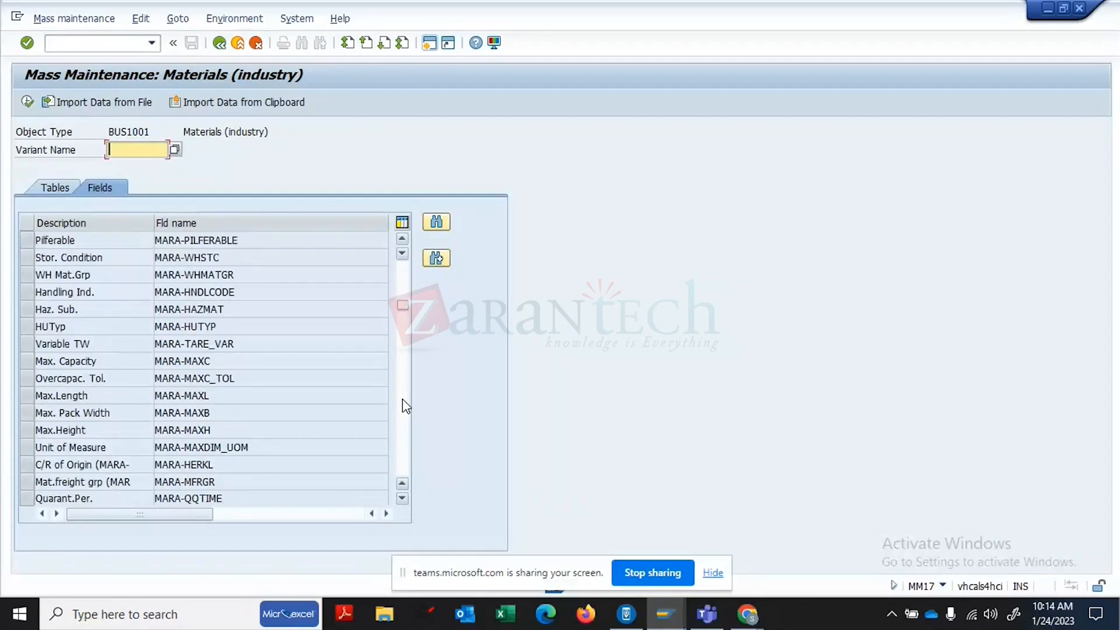
left_click(406, 406)
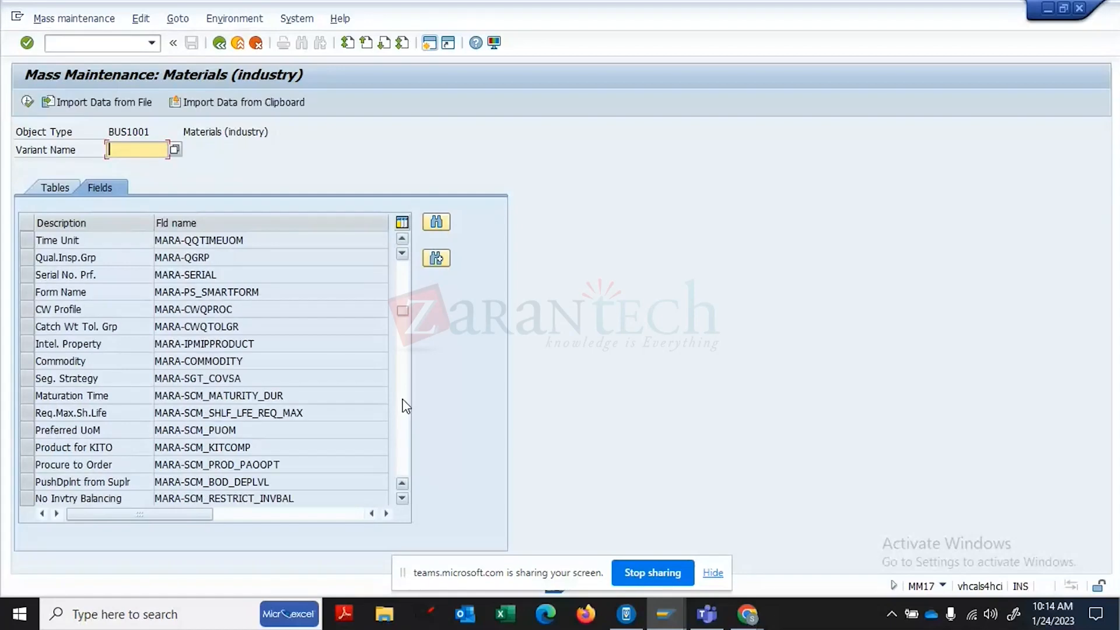
left_click(406, 407)
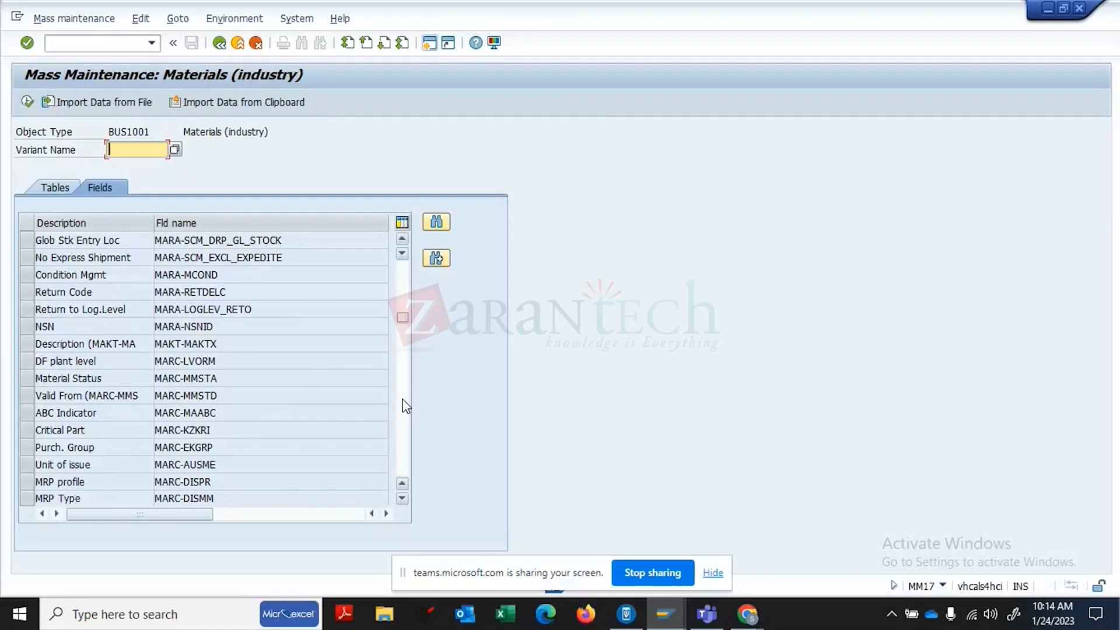
left_click(26, 449)
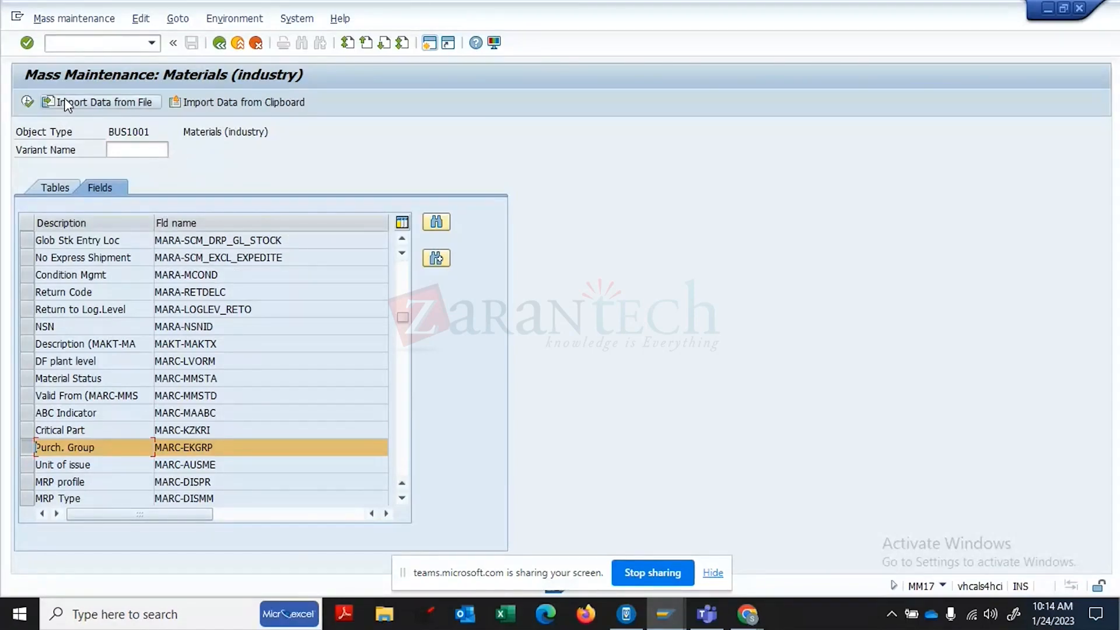
- Run mass maintenance for the chosen field and enter material 2255 in a multiple selection
left_click(29, 100)
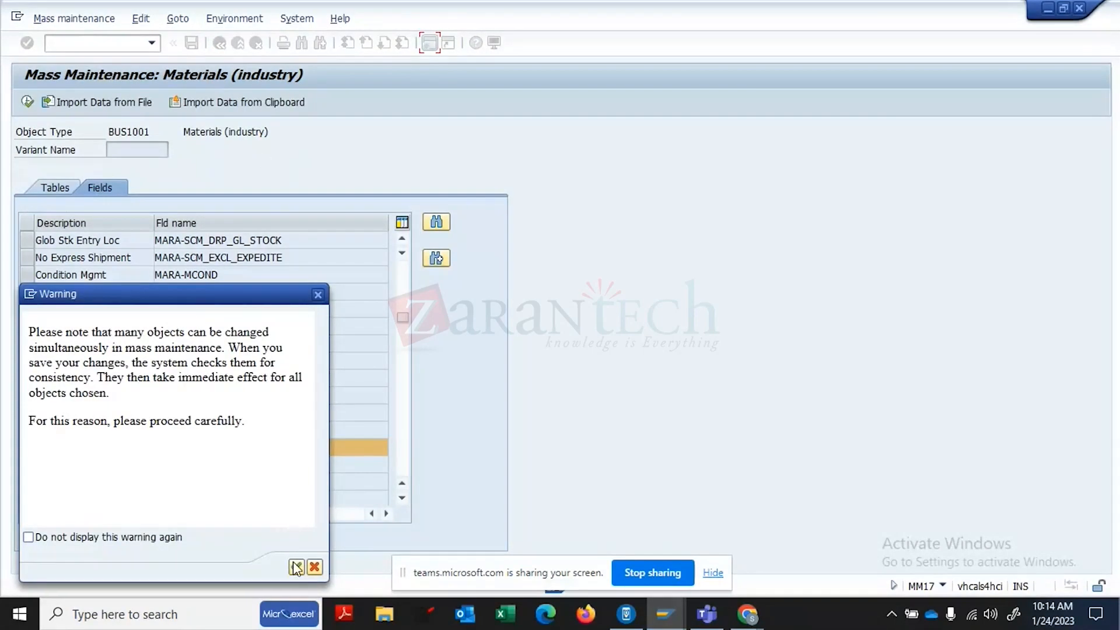
left_click(296, 569)
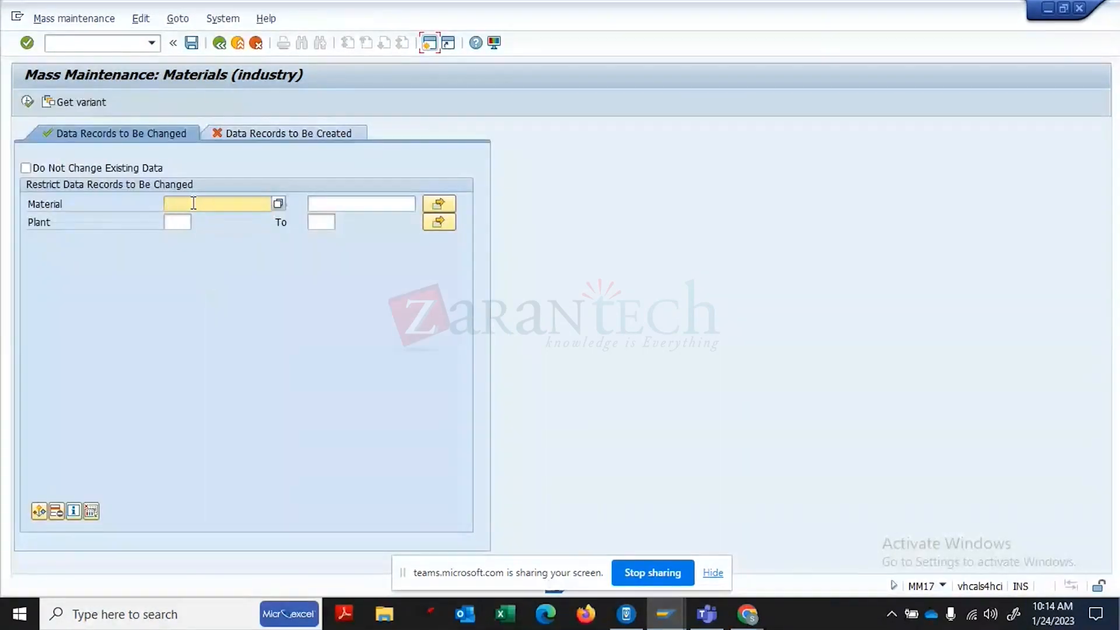
type("2255")
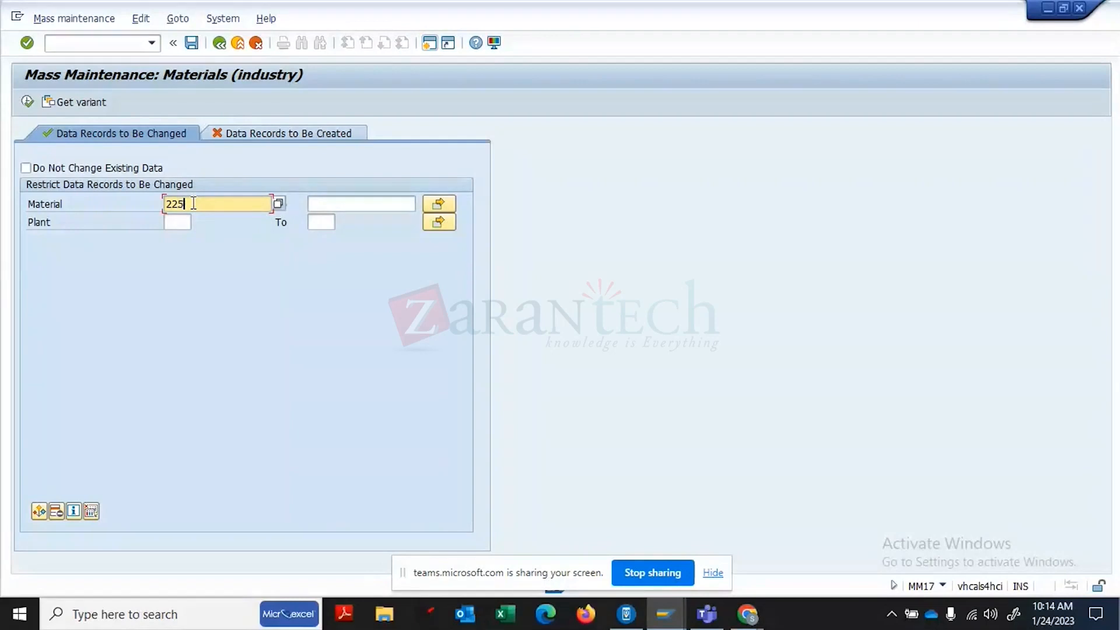
left_click(449, 205)
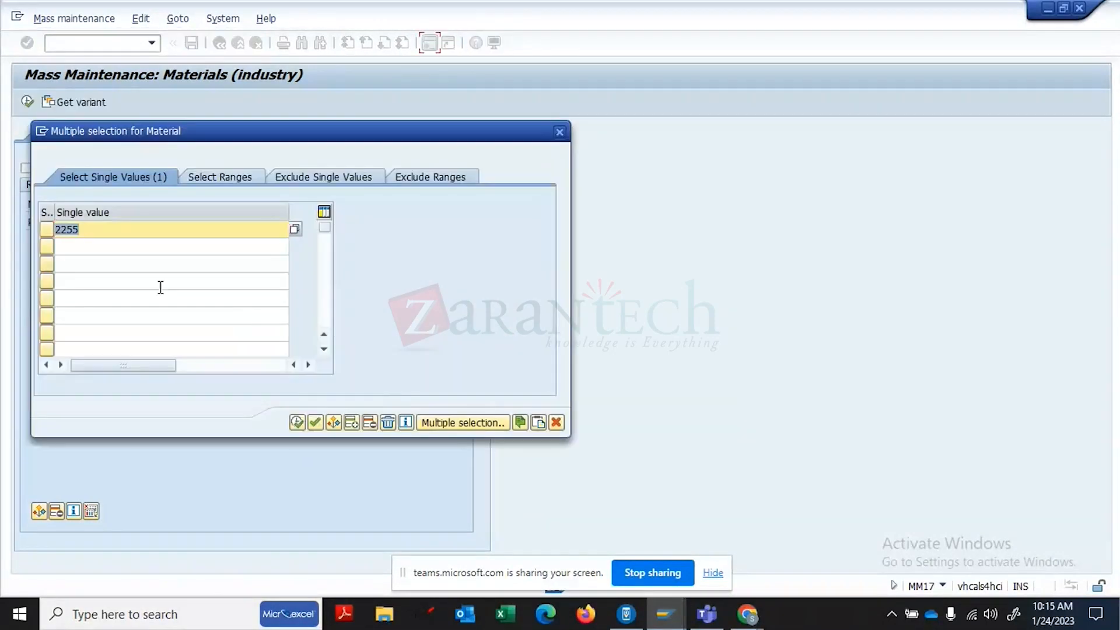
left_click(111, 246)
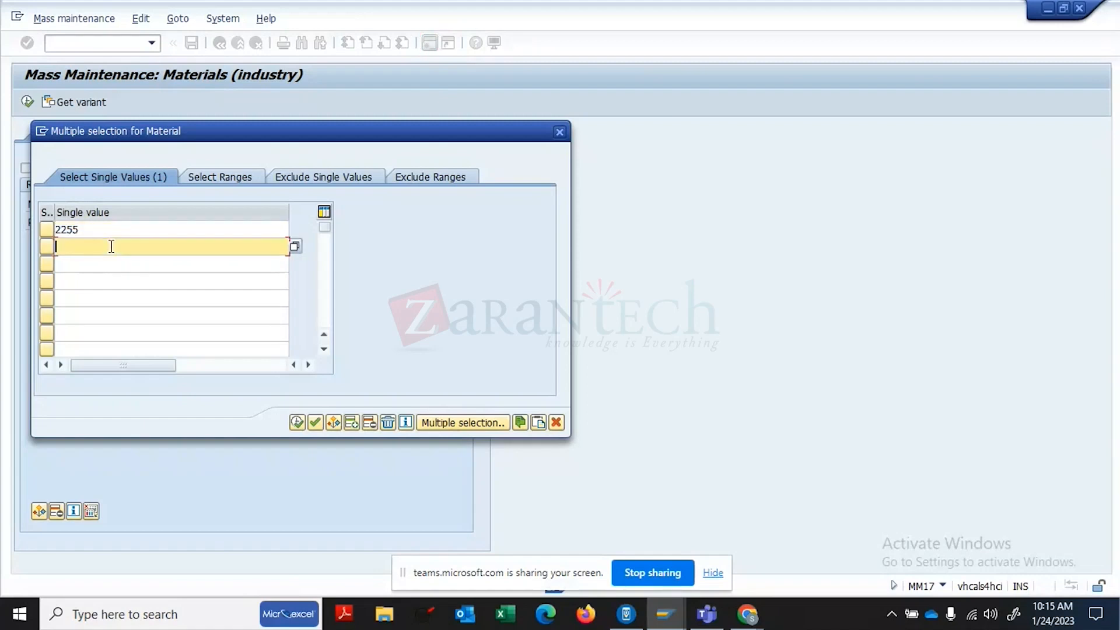
- Add material FG129 after checking the Materials List, and enter plant 1710
type("FG-")
left_click(672, 620)
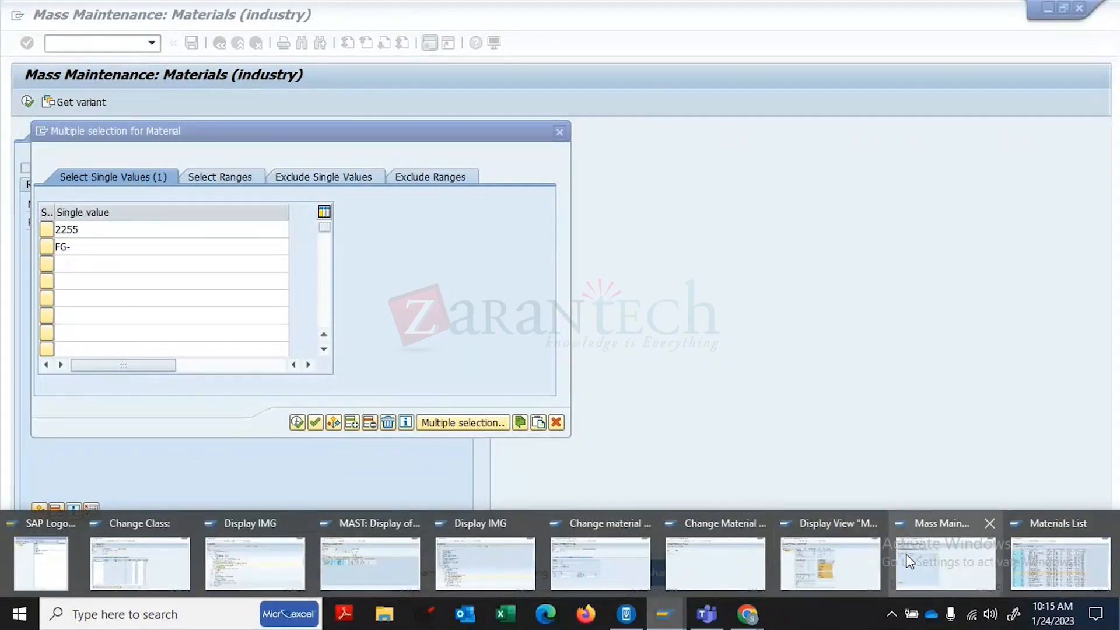
left_click(1085, 544)
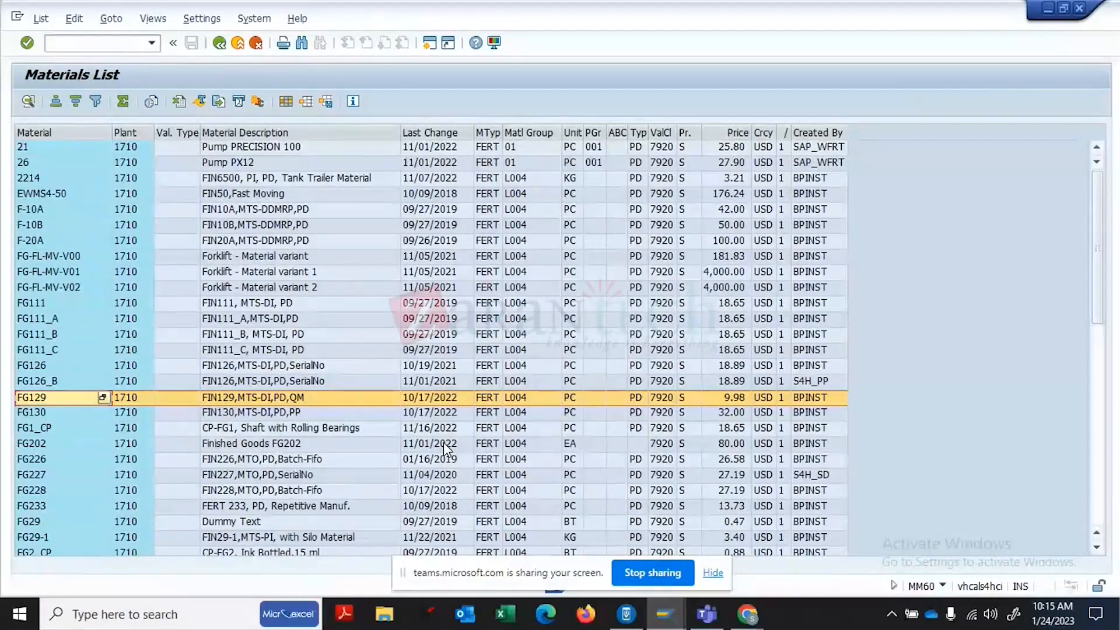
key("alt+Tab")
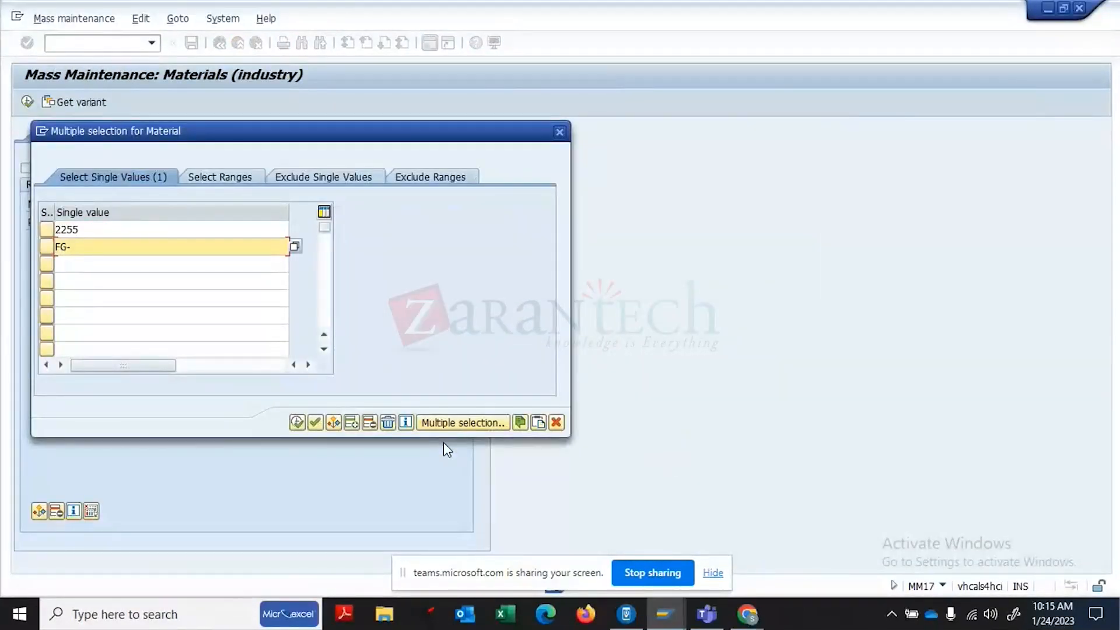
type("129")
left_click(296, 422)
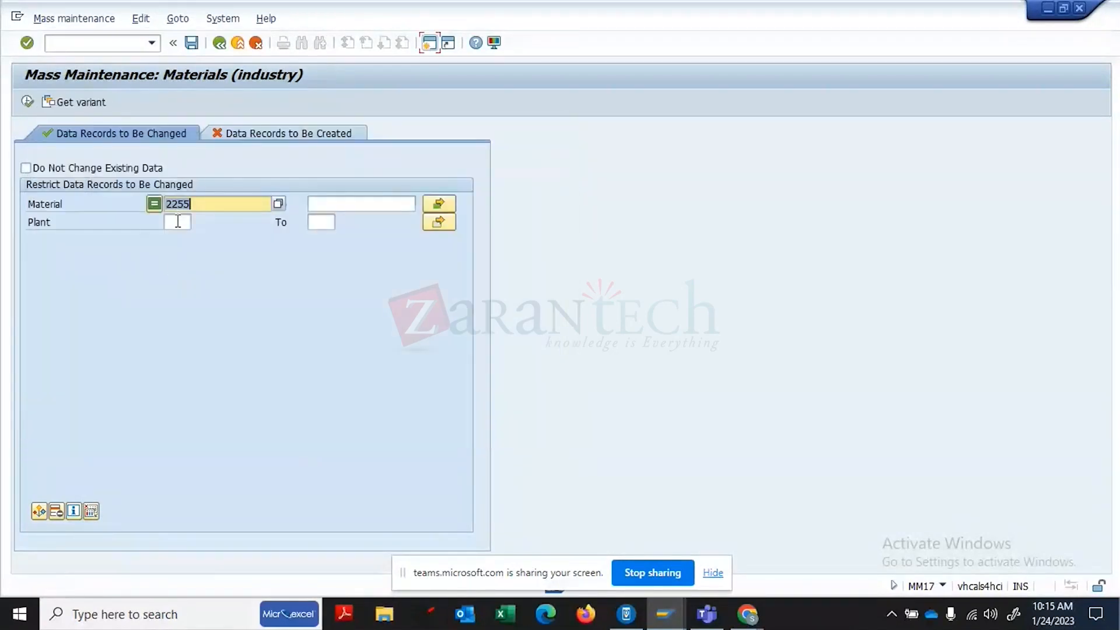
left_click(176, 222)
type("1710")
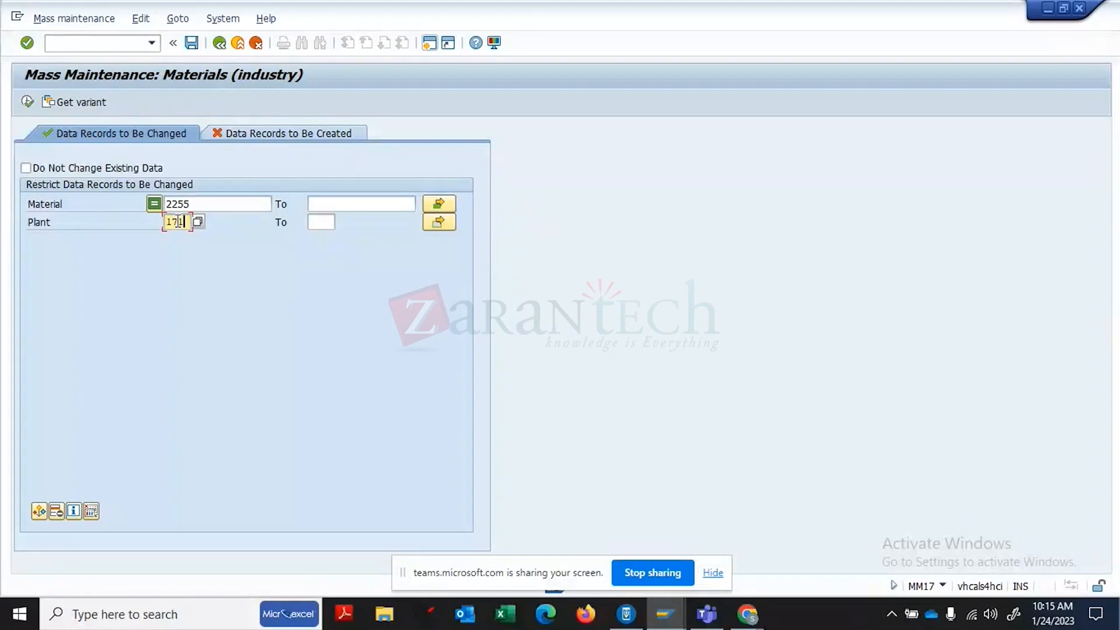
- Load plant 1710 records for 2255 and FG129 and pick purchasing group 001 as the new value
left_click(27, 101)
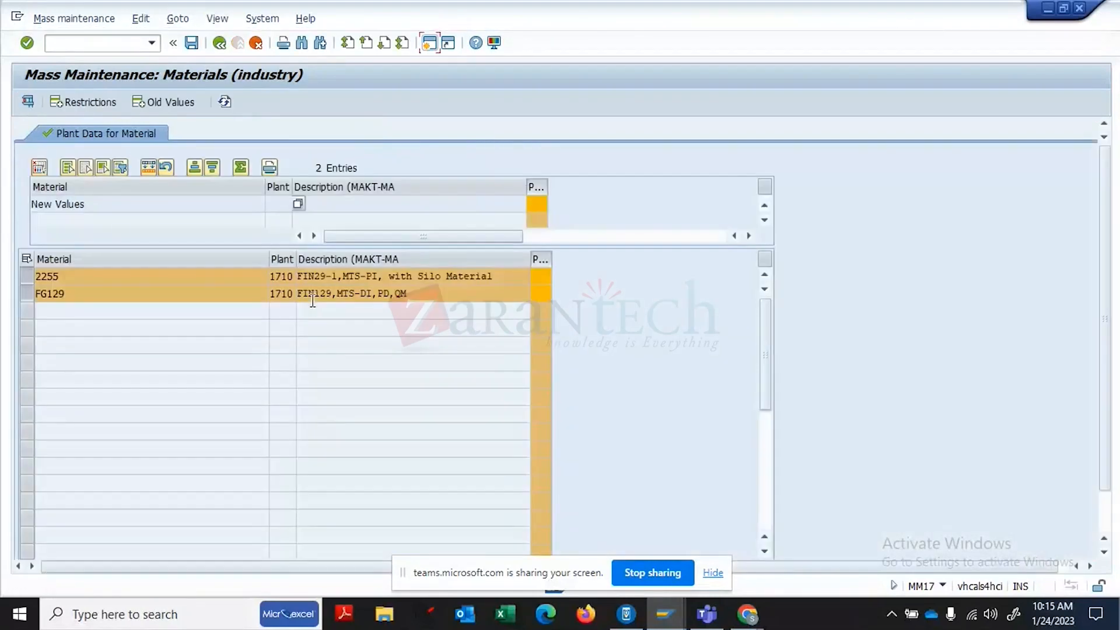
left_click(544, 207)
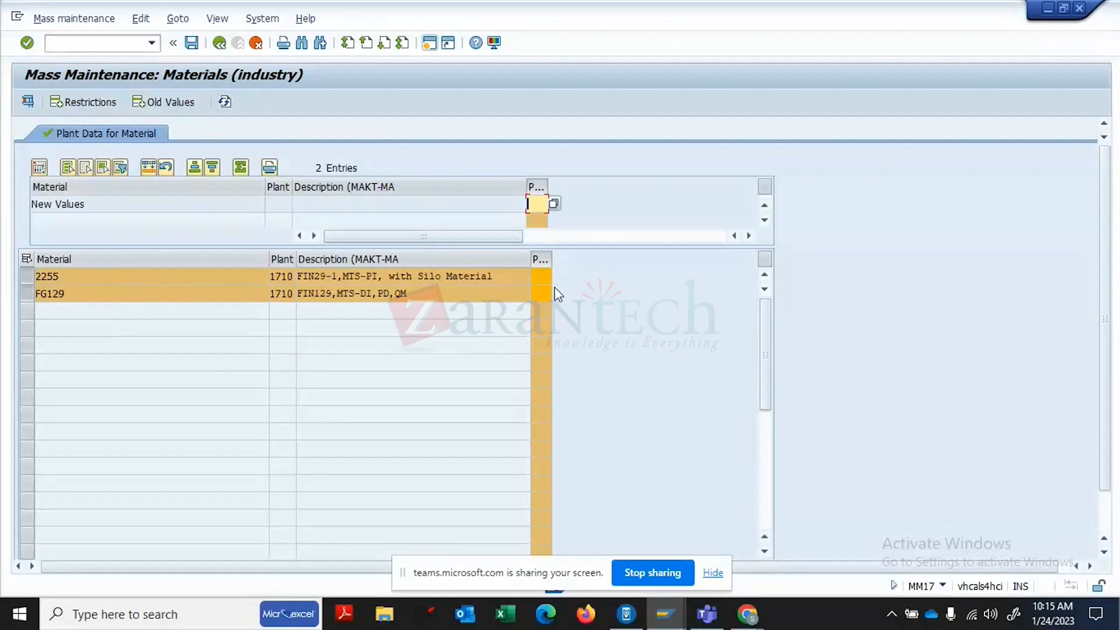
left_click(541, 277)
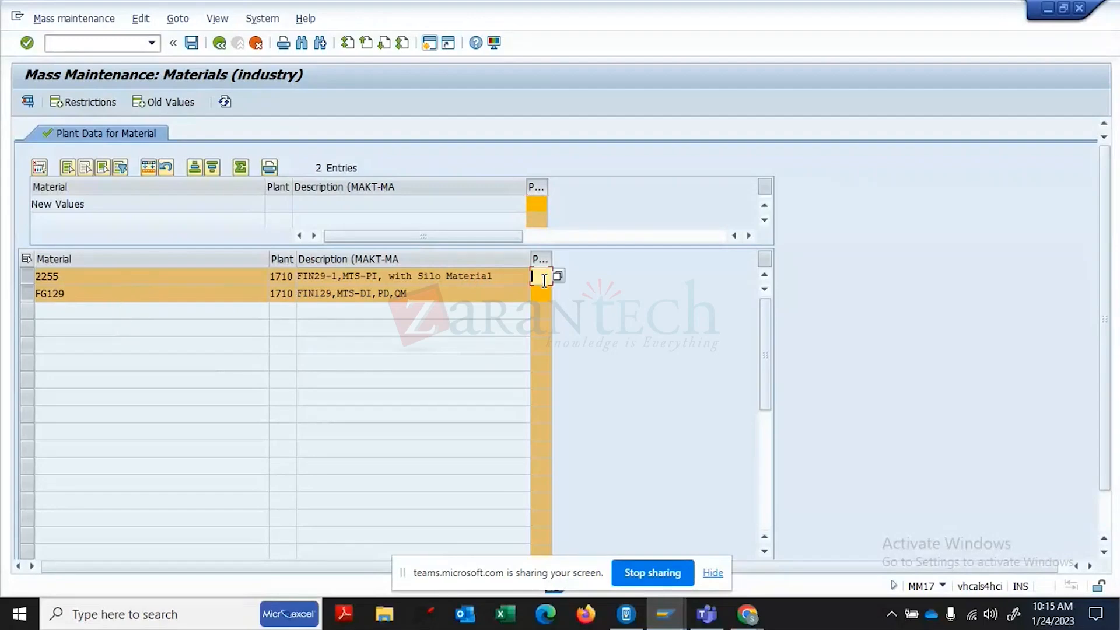
left_click(538, 204)
left_click(554, 204)
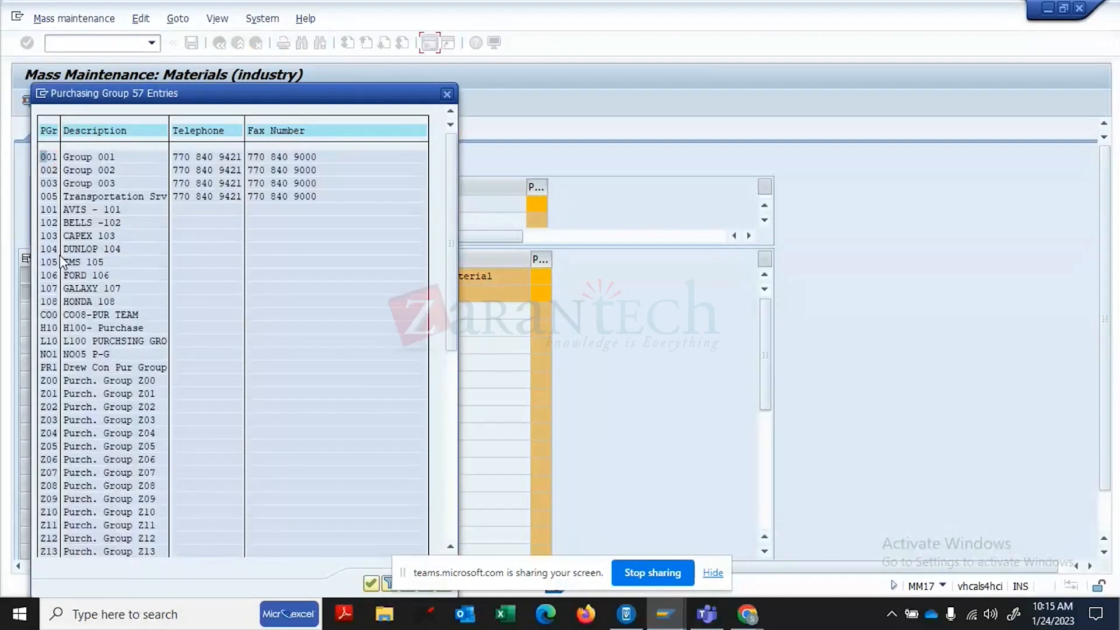
double_click(50, 155)
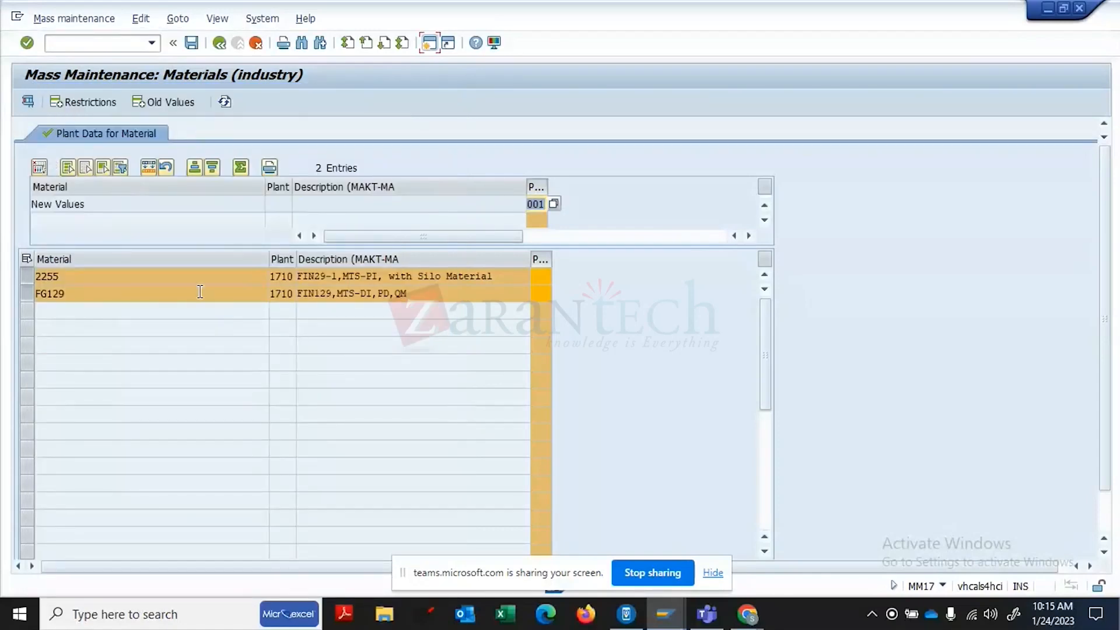
left_click(28, 101)
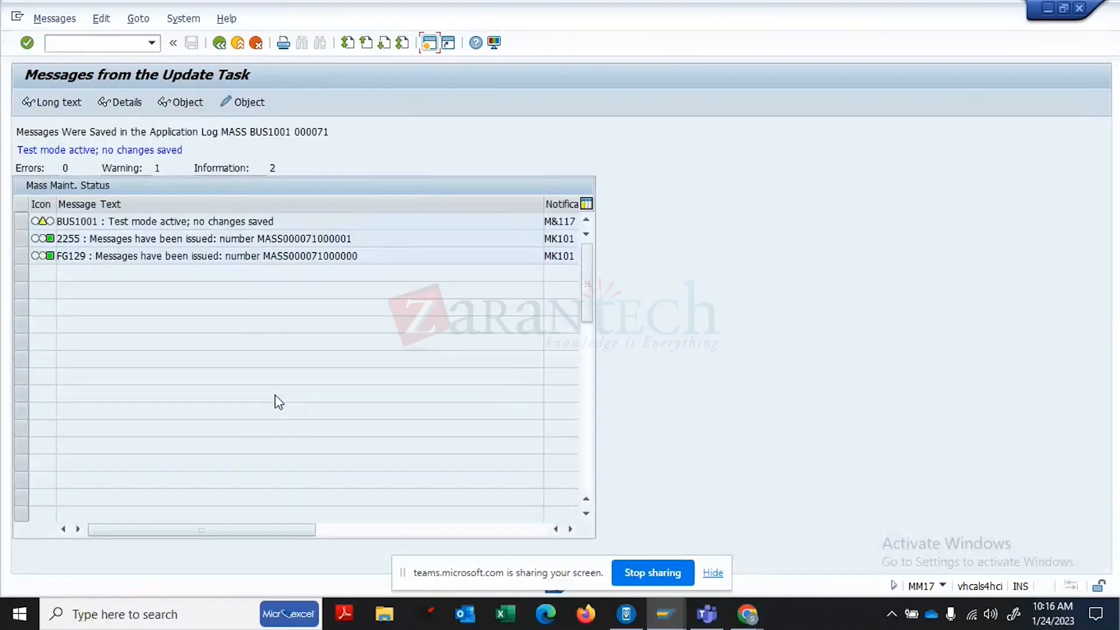
left_click(220, 42)
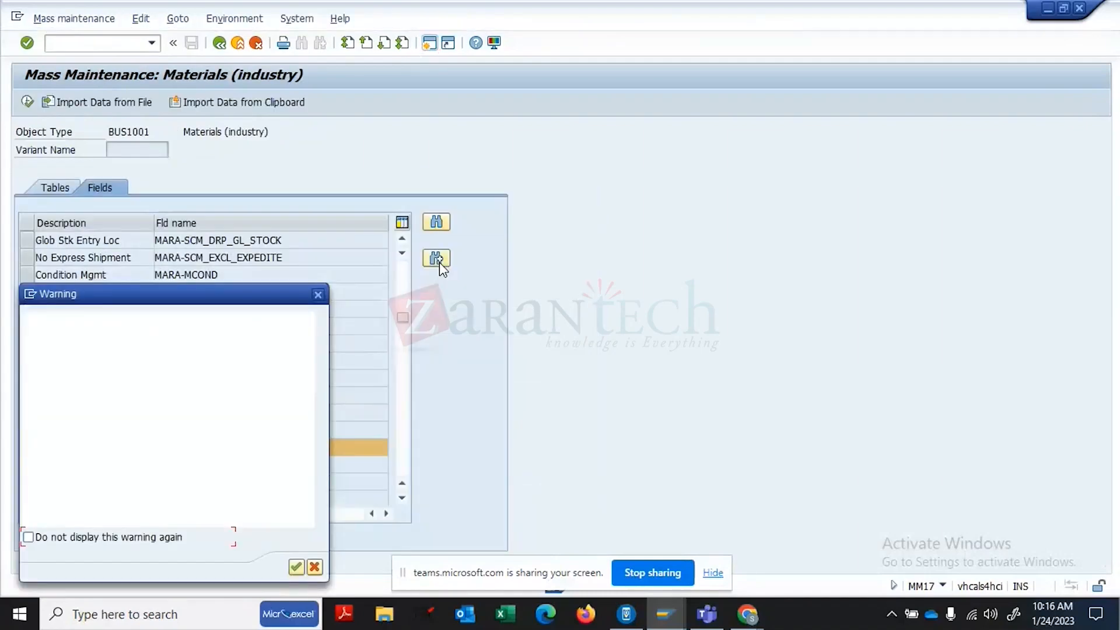
left_click(296, 567)
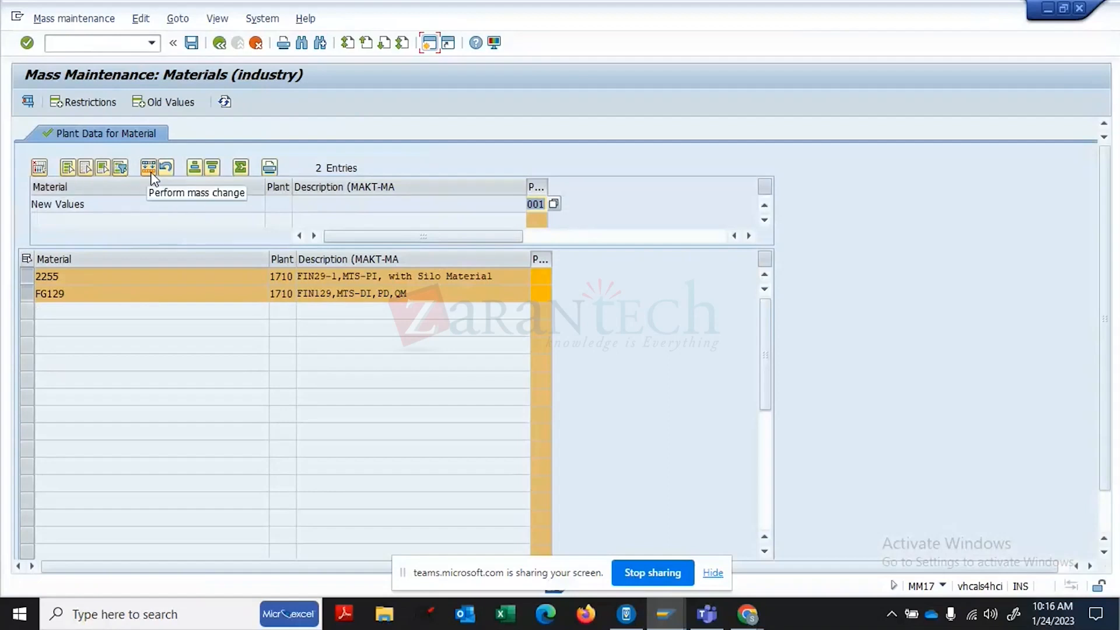
- Copy new purchasing group 001 into every listed material
left_click(537, 186)
left_click(537, 186)
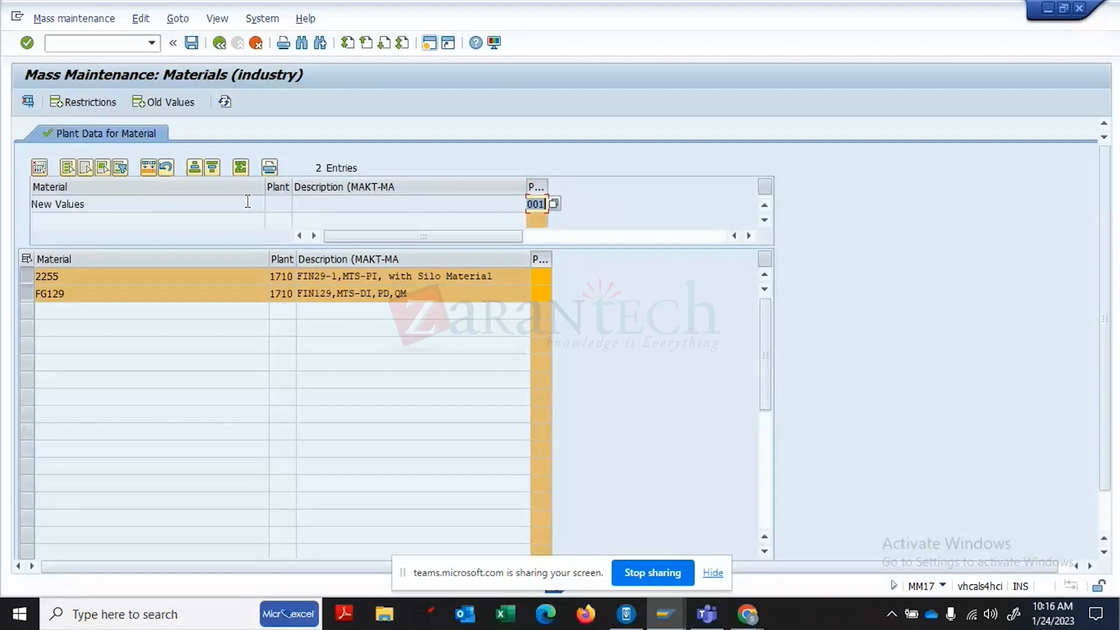
left_click(148, 175)
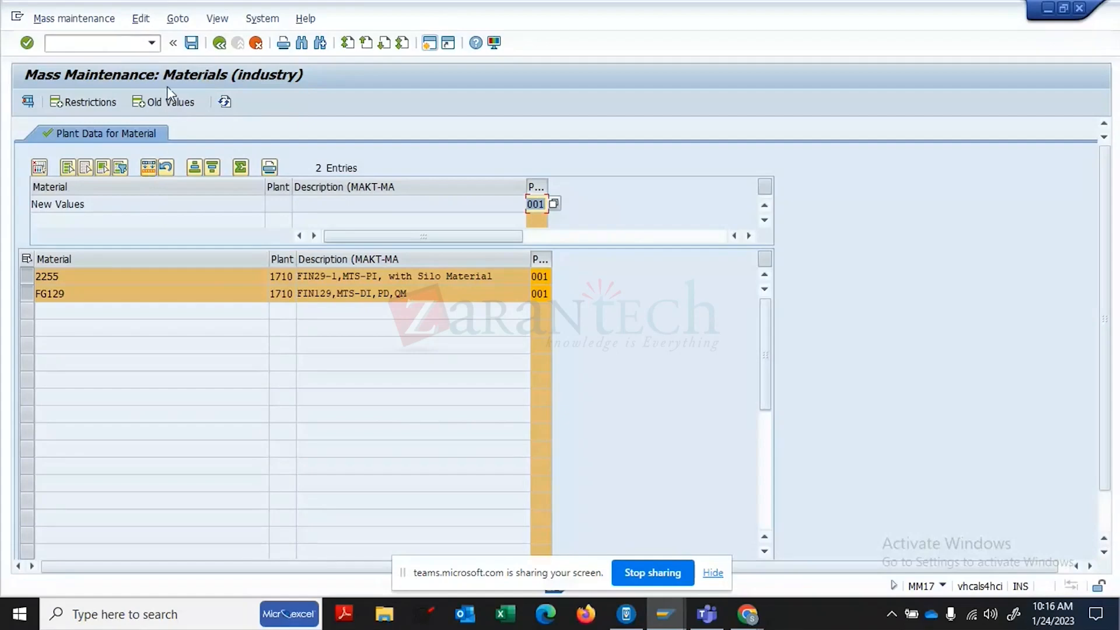
- Save the mass change, confirm the warning and check the 2255 and FG129 result messages
left_click(191, 43)
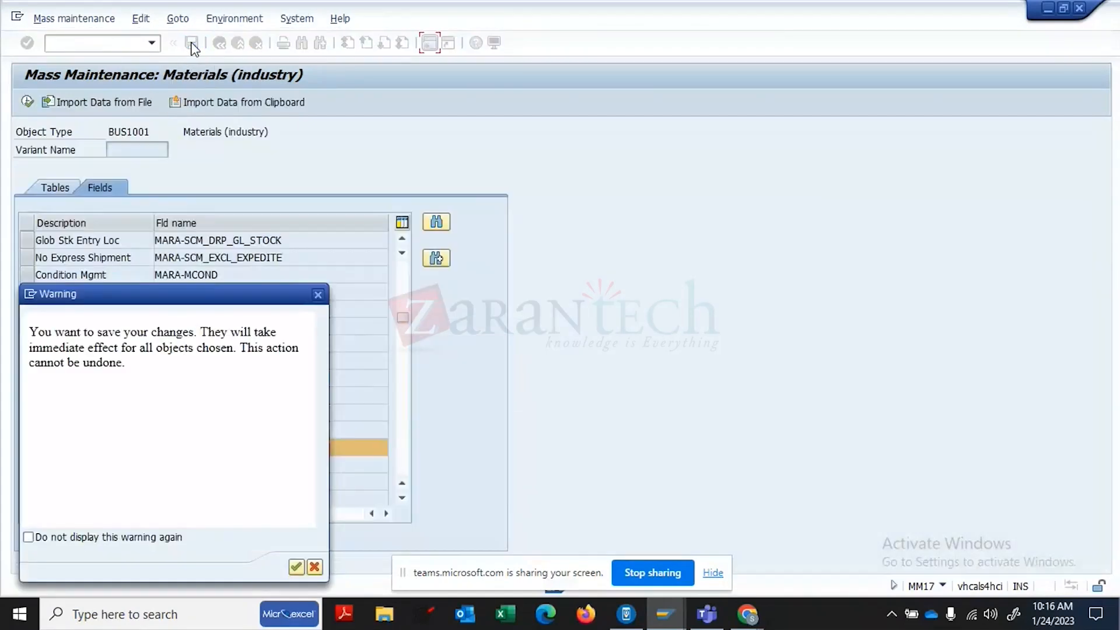
left_click(295, 567)
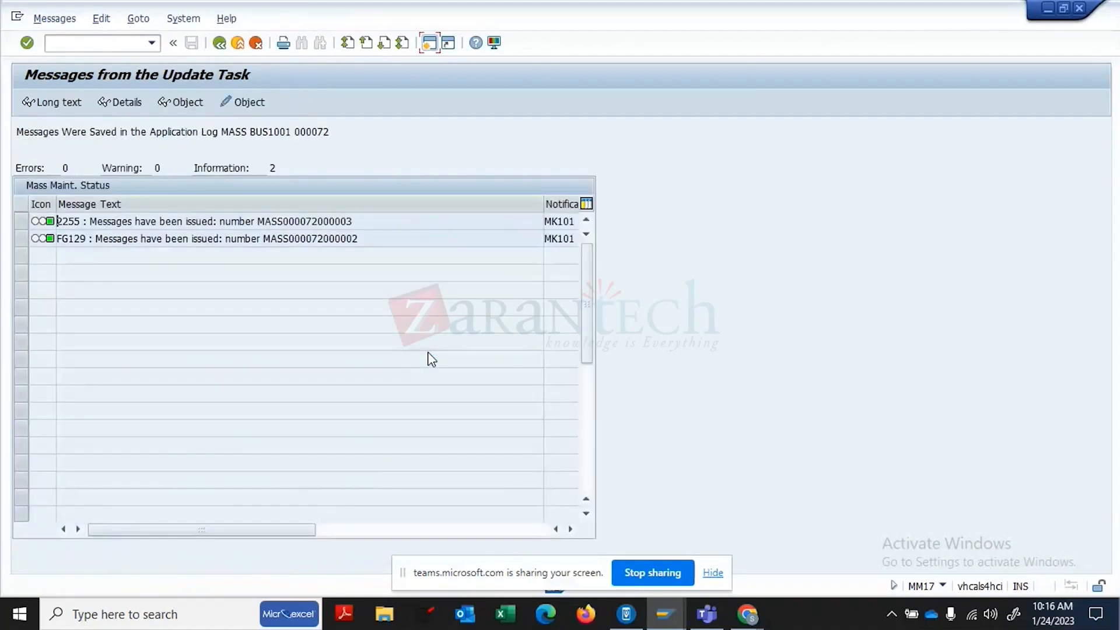
left_click(387, 239)
left_click(377, 221)
left_click(105, 42)
- Open material 2255's Purchasing view for plant 1710 through /NMM02
type("/NMM0")
type("2")
key("Return")
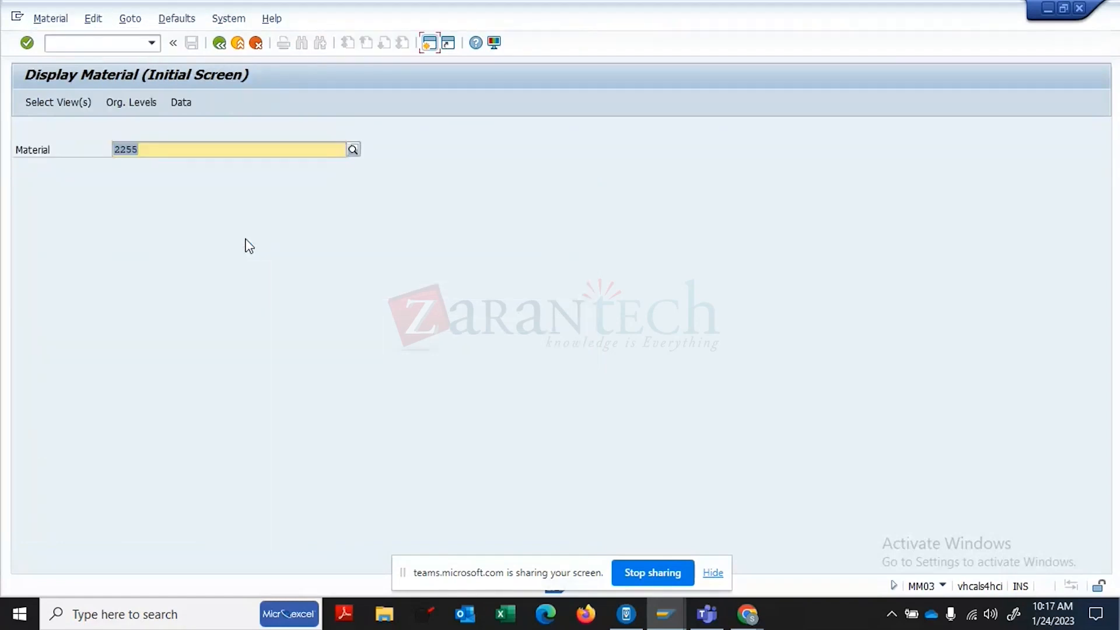
key("Return")
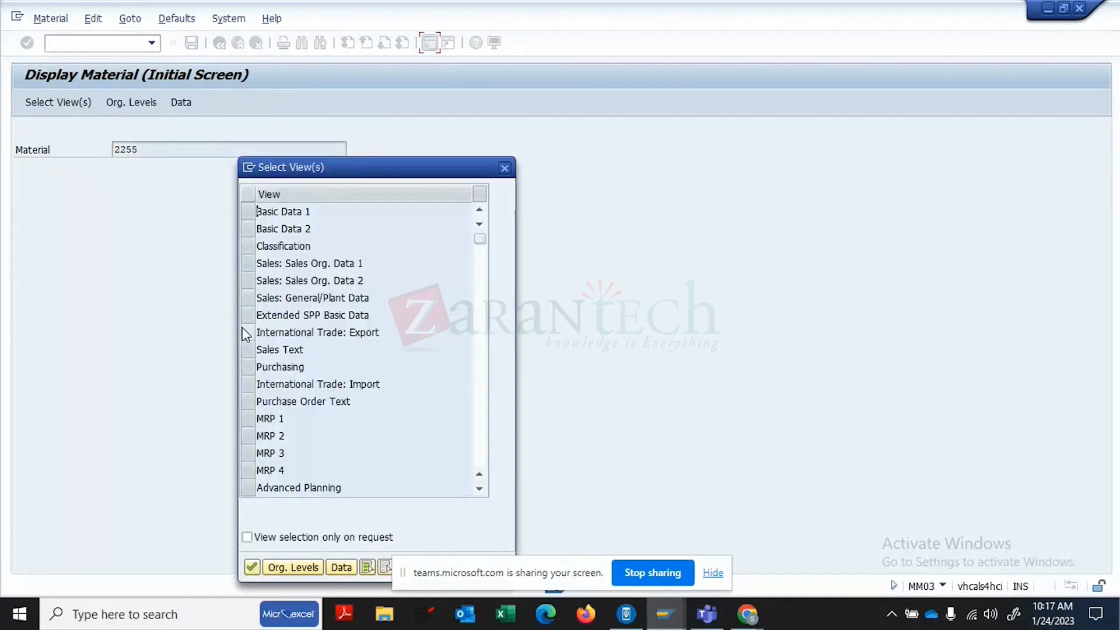
key("Return")
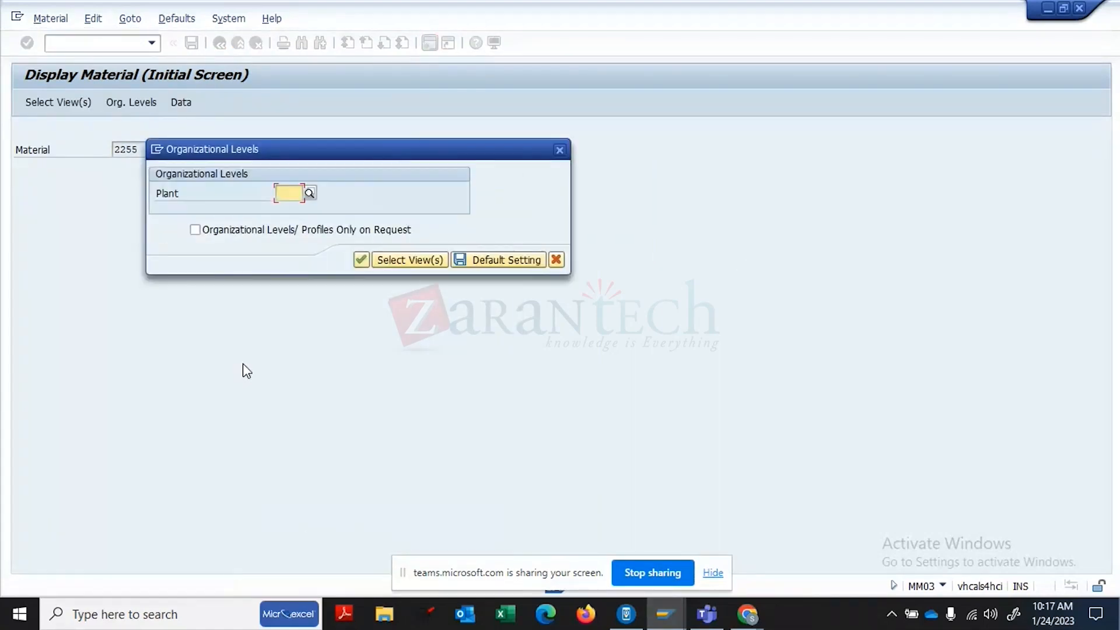
type("1710")
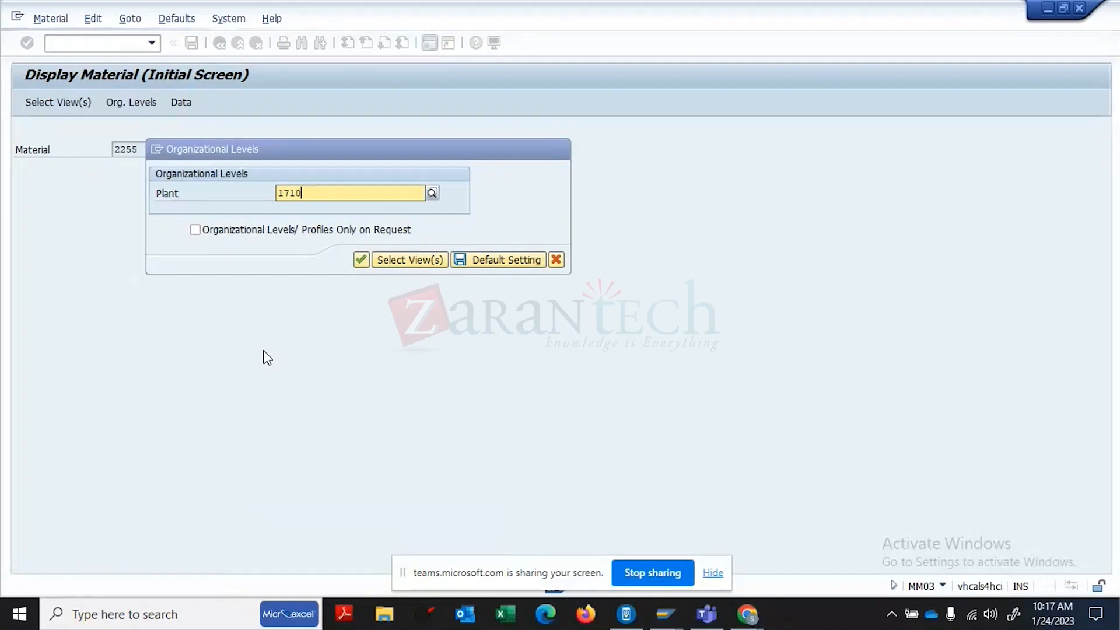
key("Return")
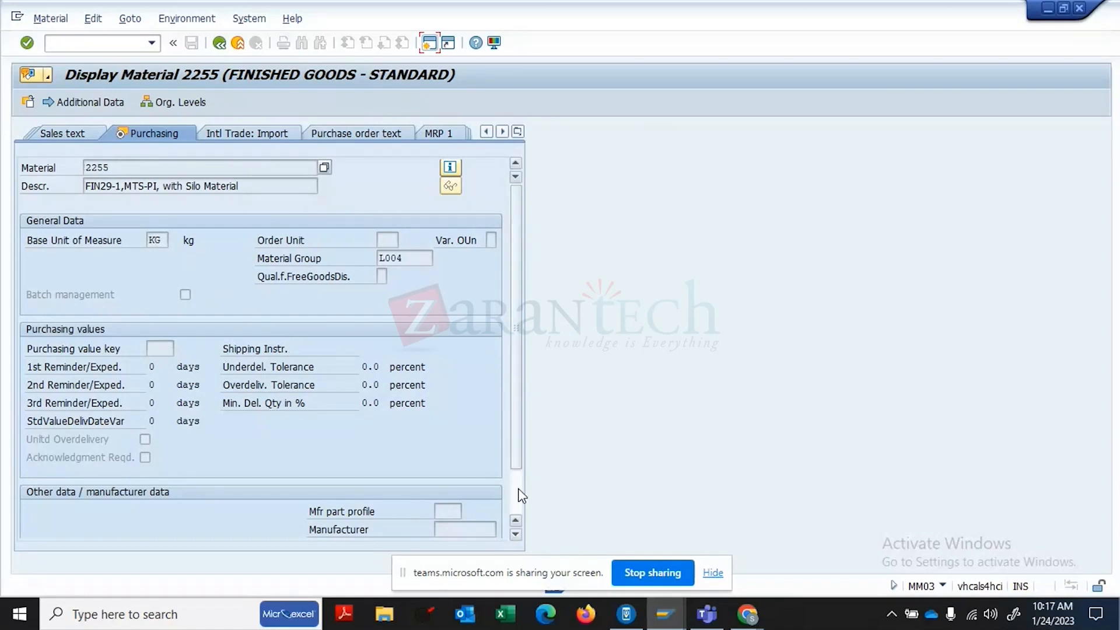
scroll(522, 496, "down", 1)
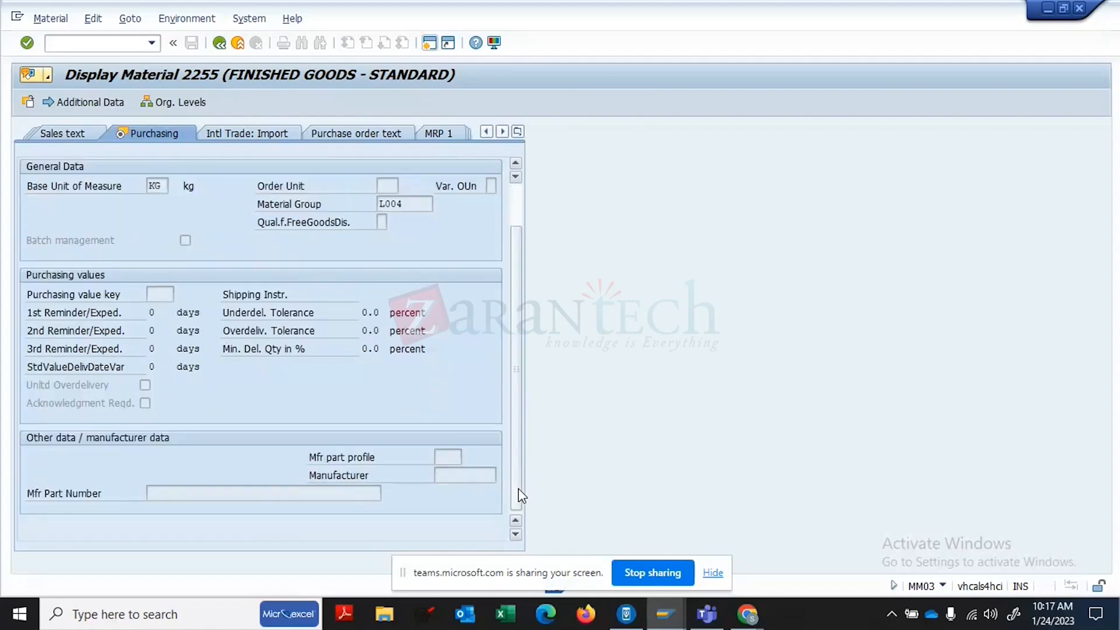
scroll(516, 204, "up", 1)
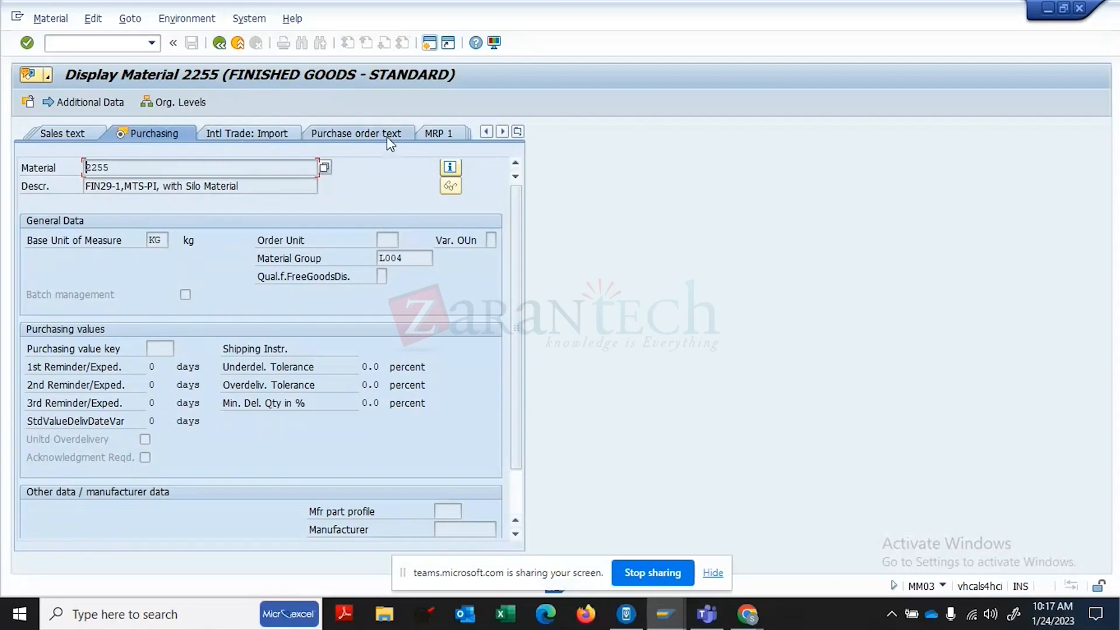
- Show the MRP 1 view for plant 1710, re-entering the plant after a missing-plant error
left_click(451, 134)
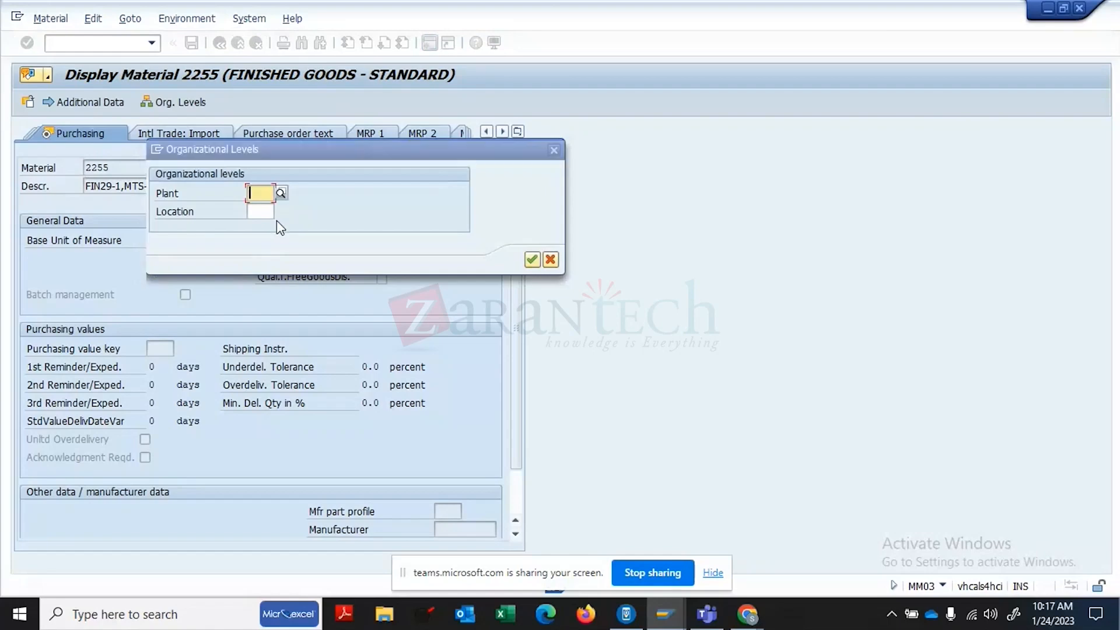
type("1710")
key("Return")
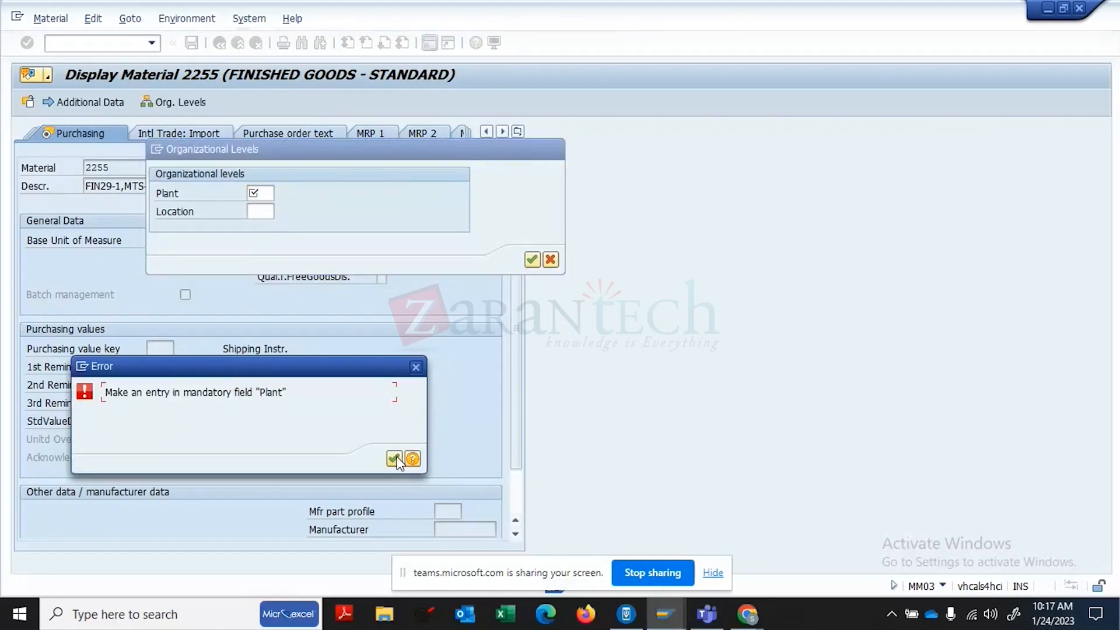
left_click(394, 458)
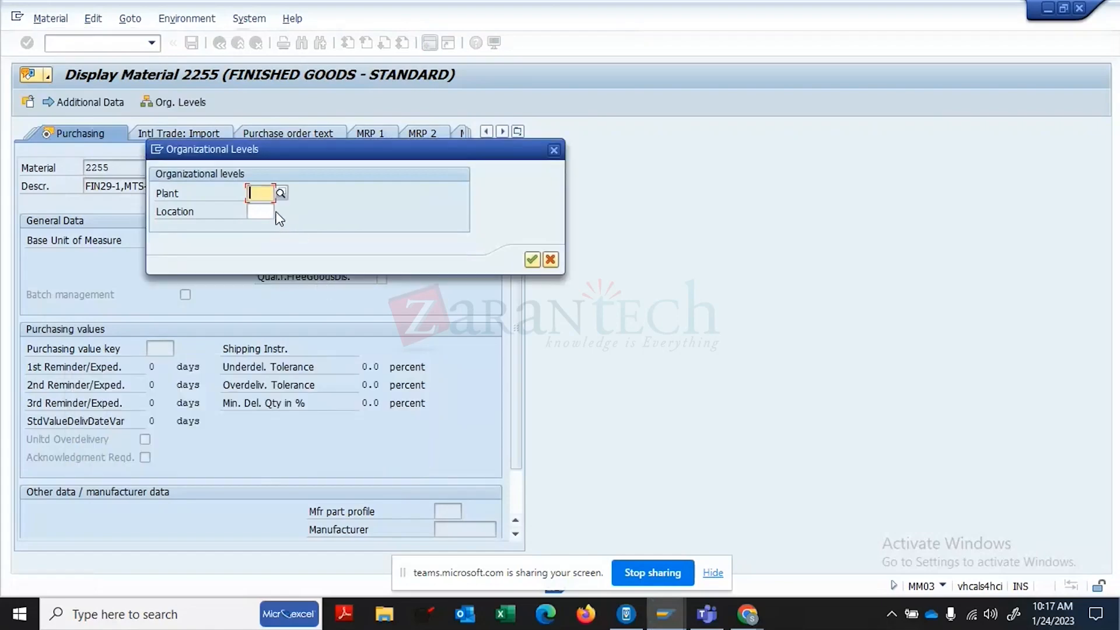
type("1710")
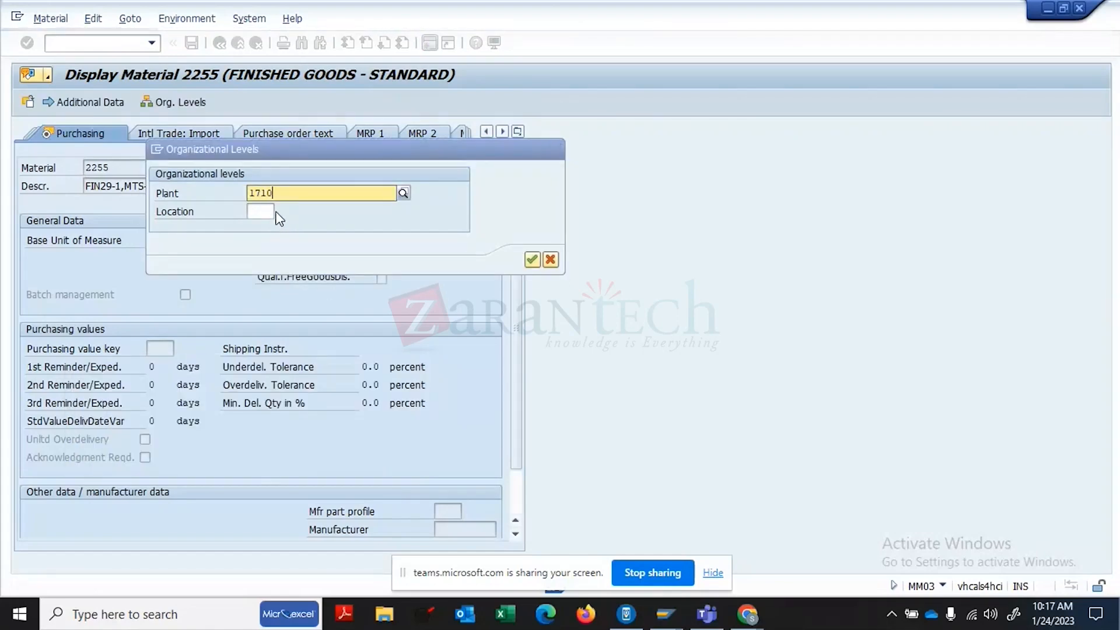
key("Return")
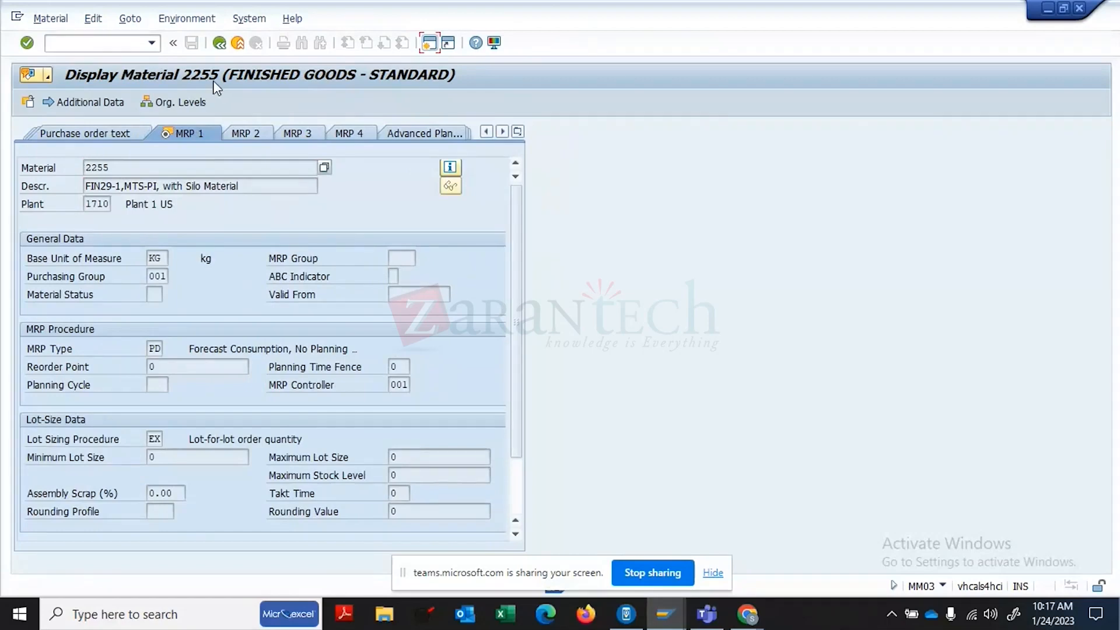
left_click(254, 136)
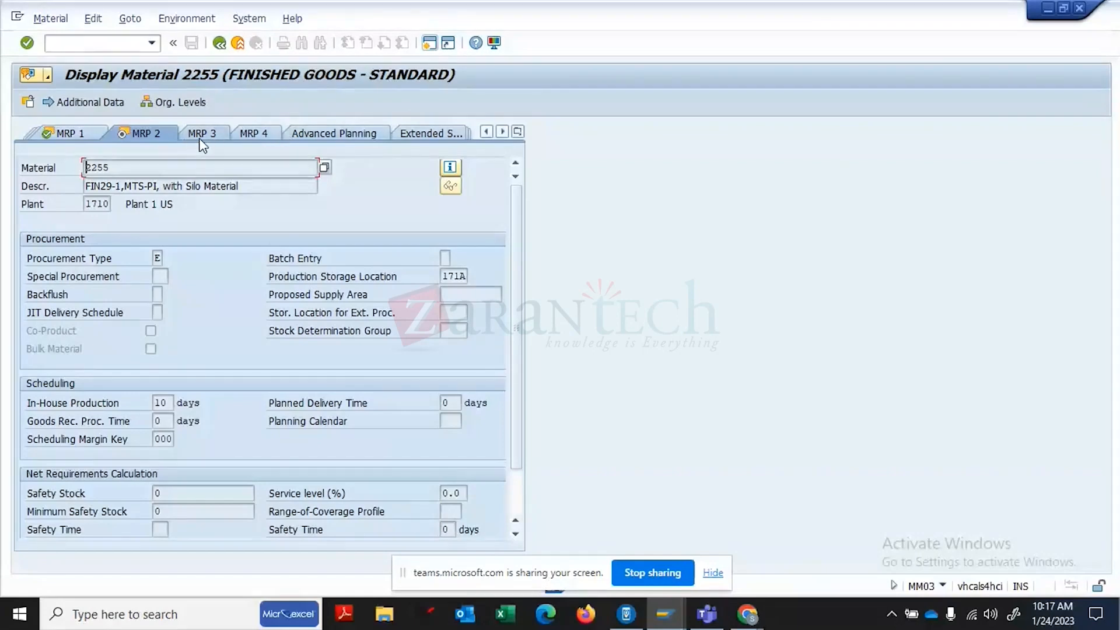
left_click(199, 135)
left_click(87, 132)
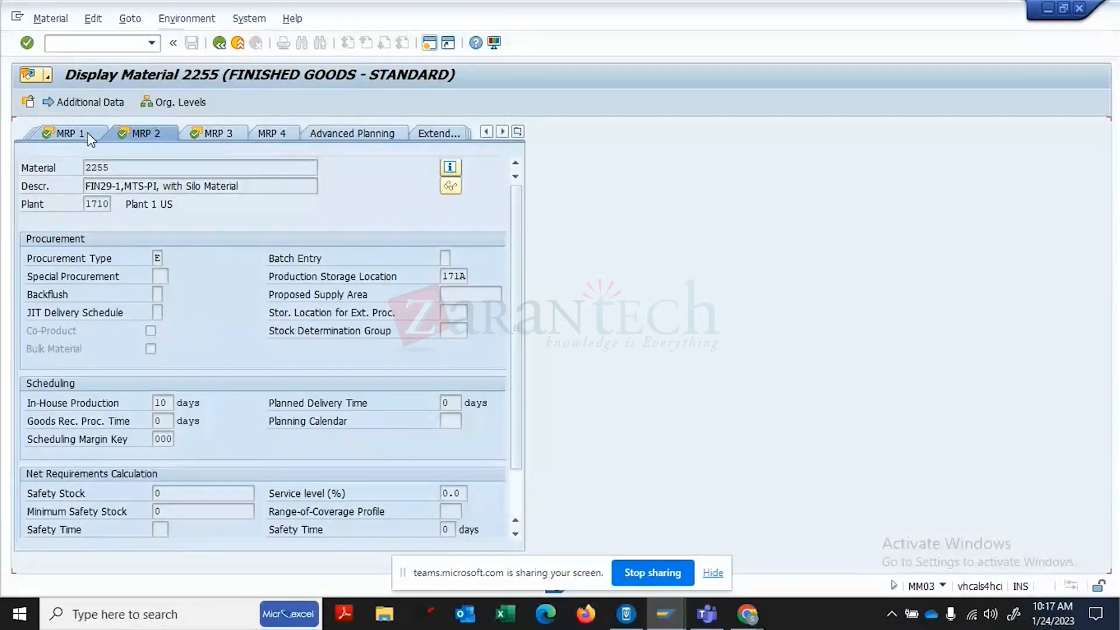
left_click(88, 132)
left_click(169, 276)
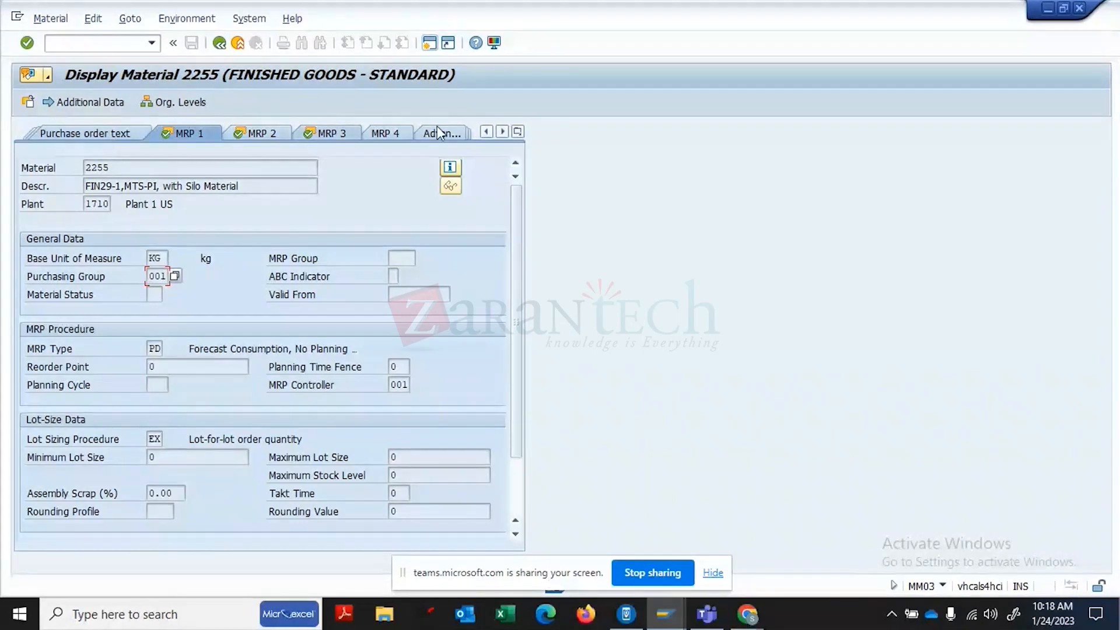
left_click(517, 132)
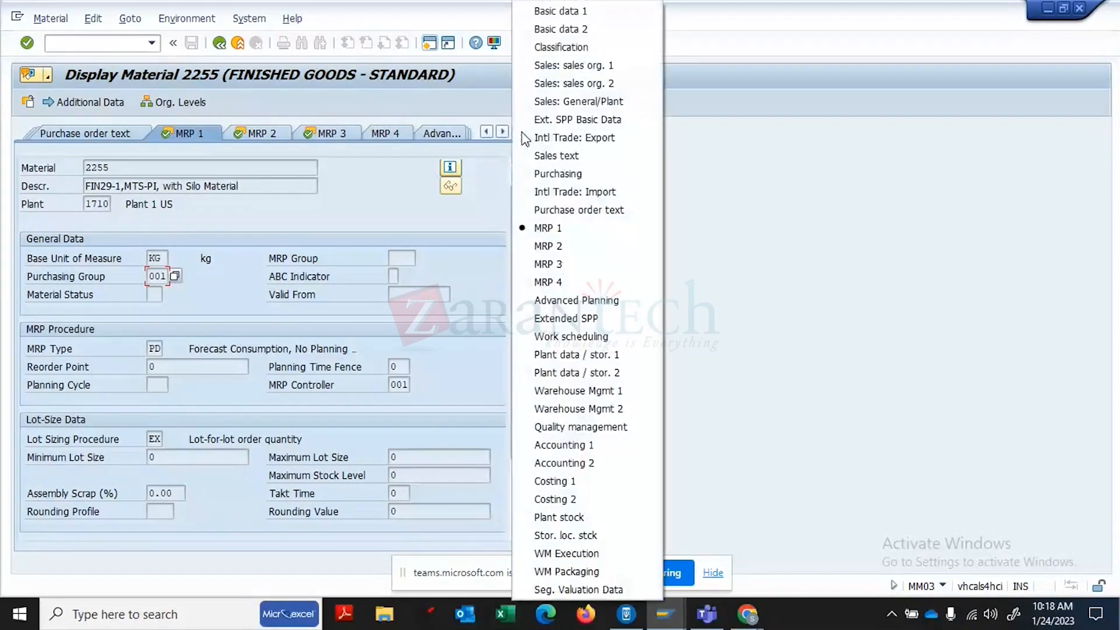
left_click(559, 175)
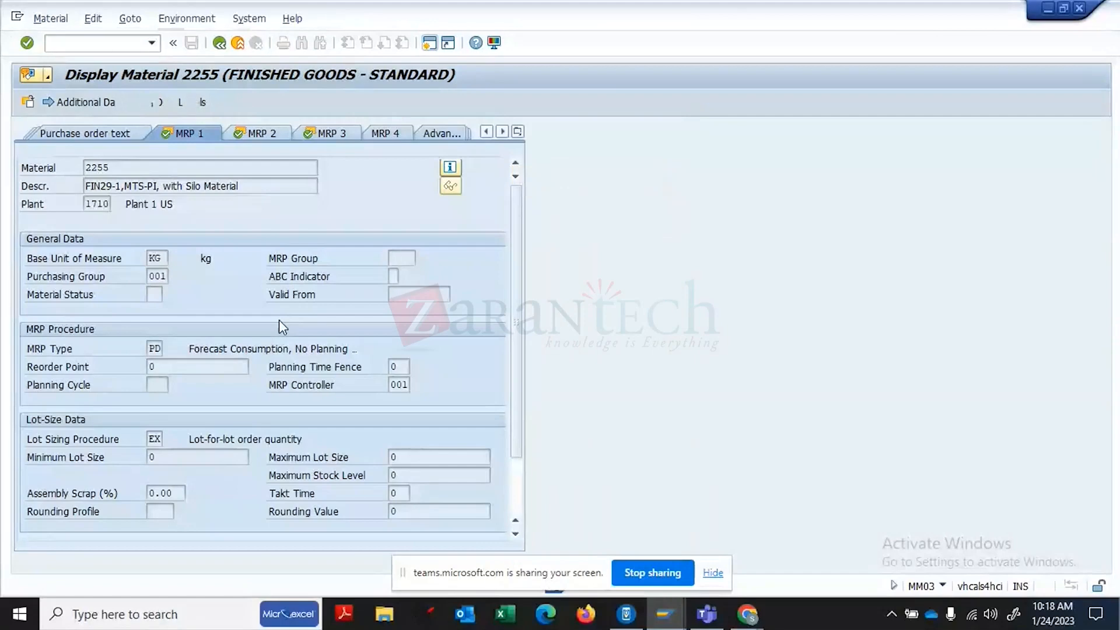
- Check purchasing group 001, then enter /NSPRO in the command field
left_click(157, 276)
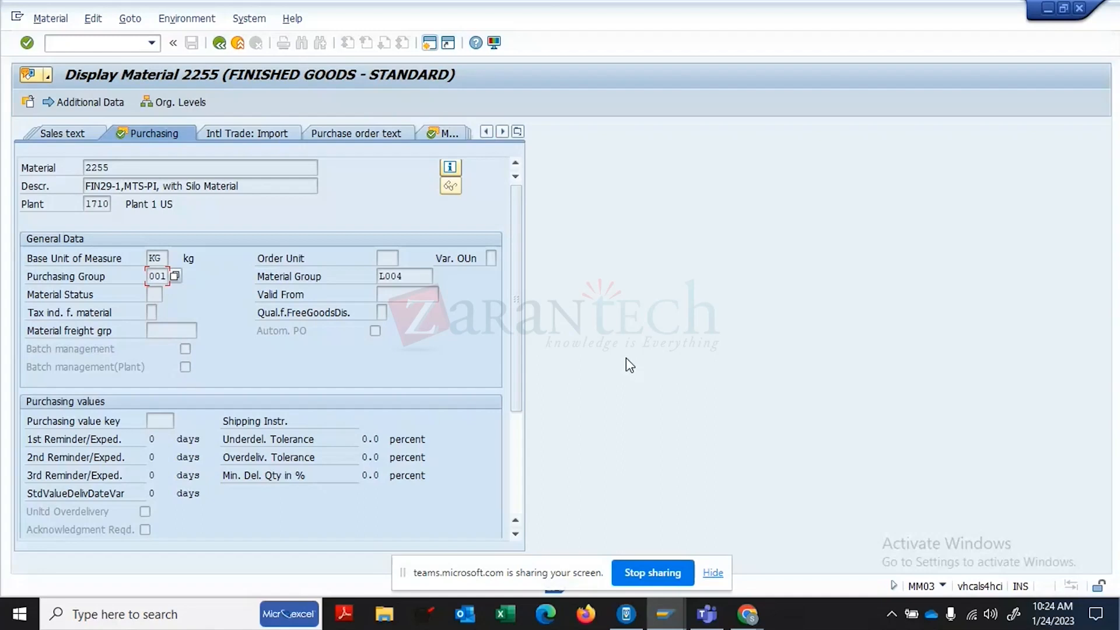
left_click(73, 41)
type("/NSPRO")
- Launch SPRO and expand Enterprise Structure > Assignment, Financial Accounting and Logistics - General
key("Return")
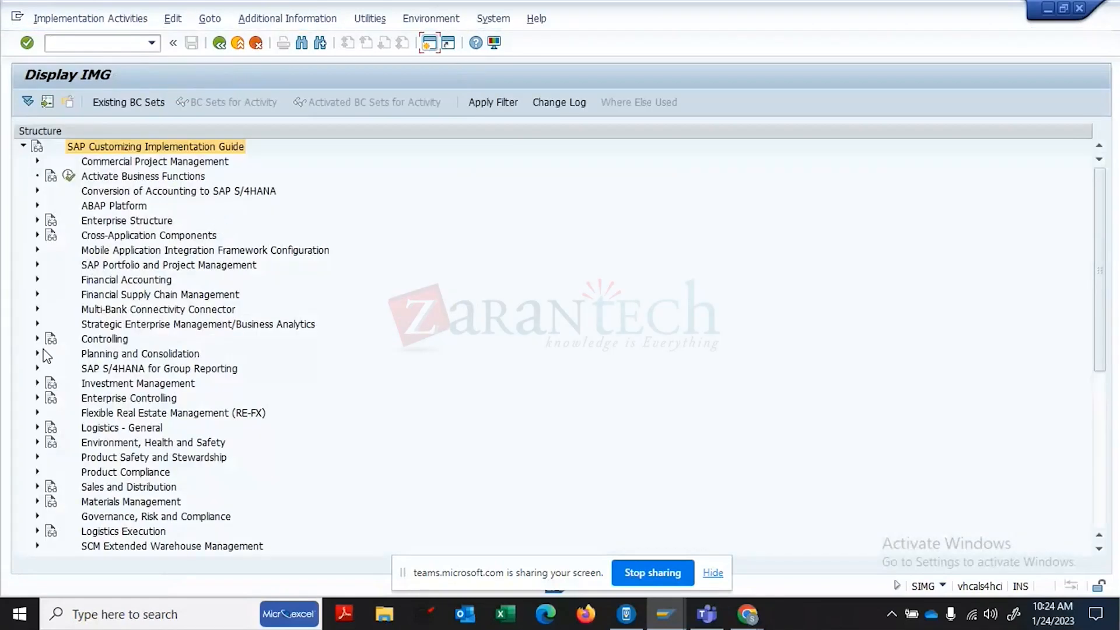
left_click(38, 220)
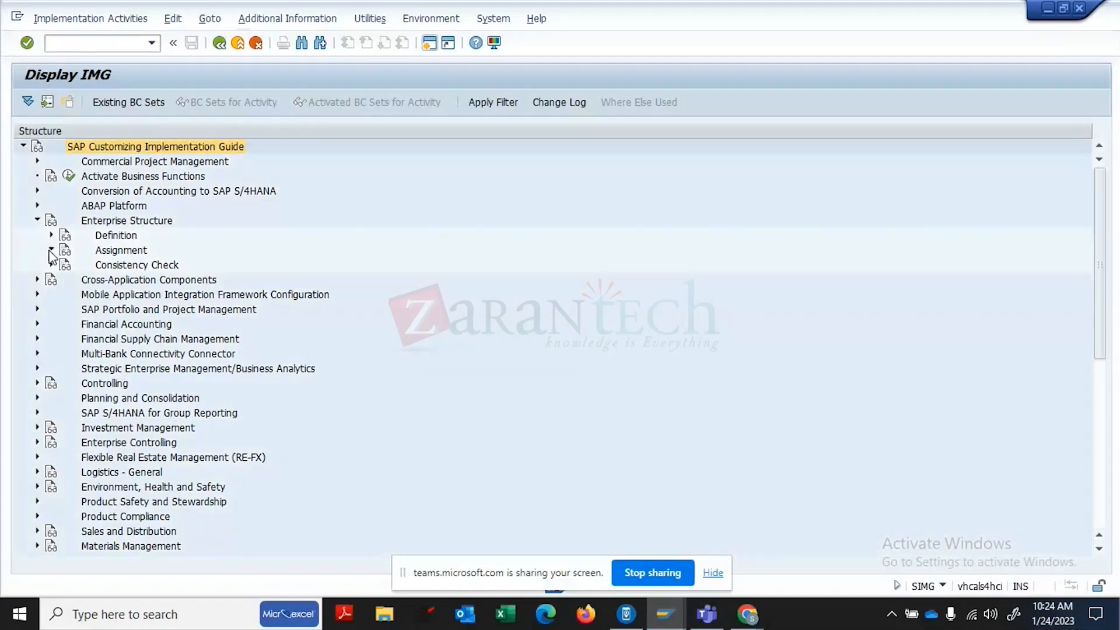
left_click(51, 251)
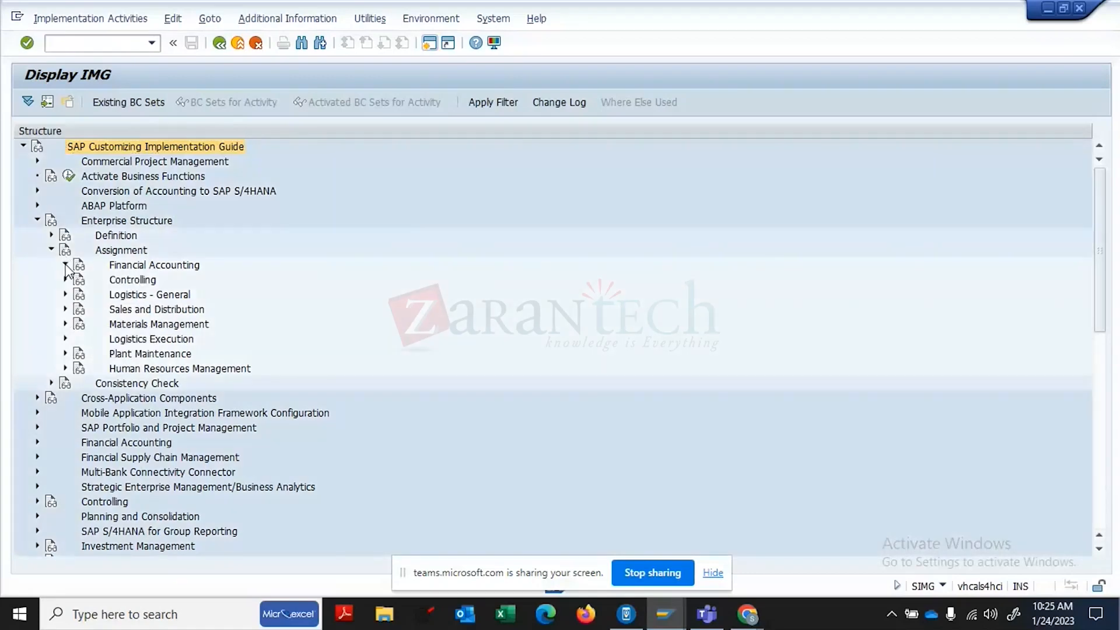
left_click(65, 265)
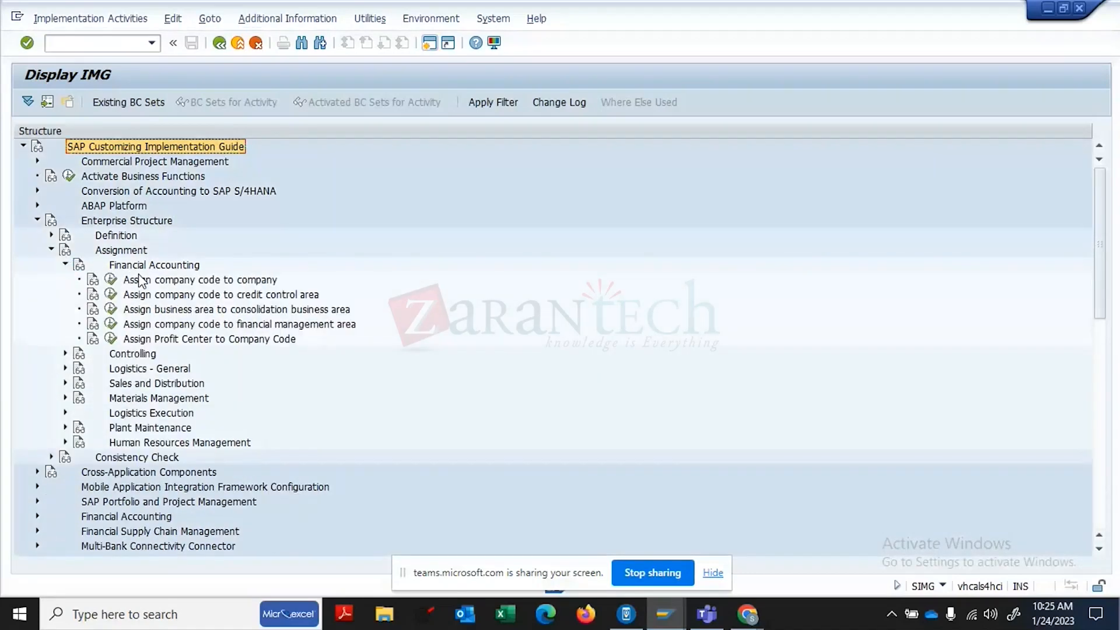
left_click(66, 369)
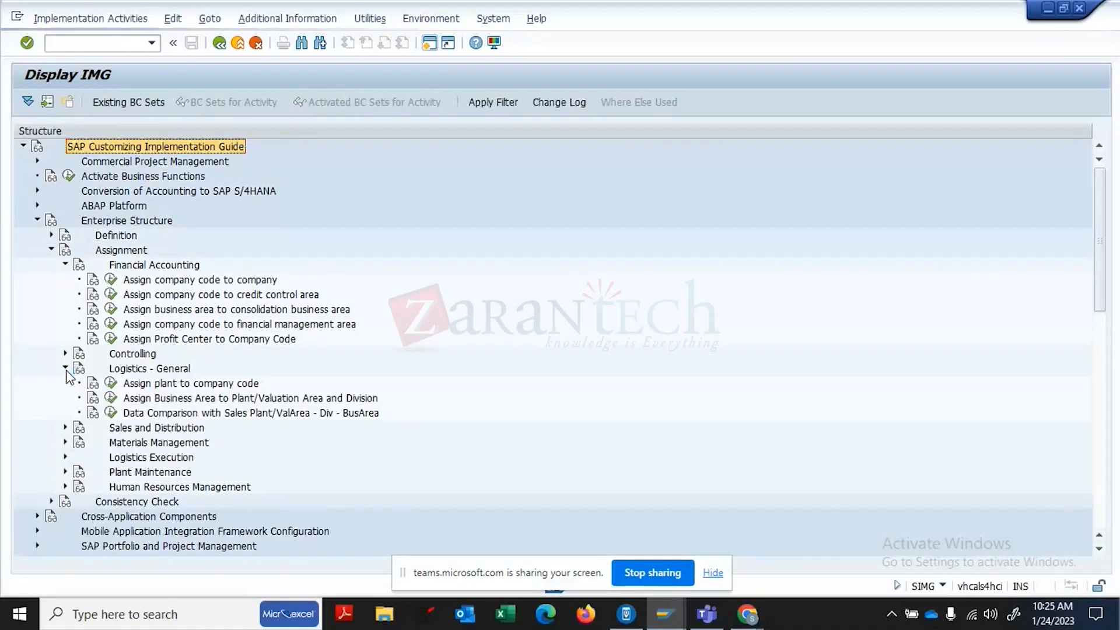
- Check that plant 1710 (Plant 1 US) belongs to company code 1710, then expand the Controlling assignments
left_click(109, 384)
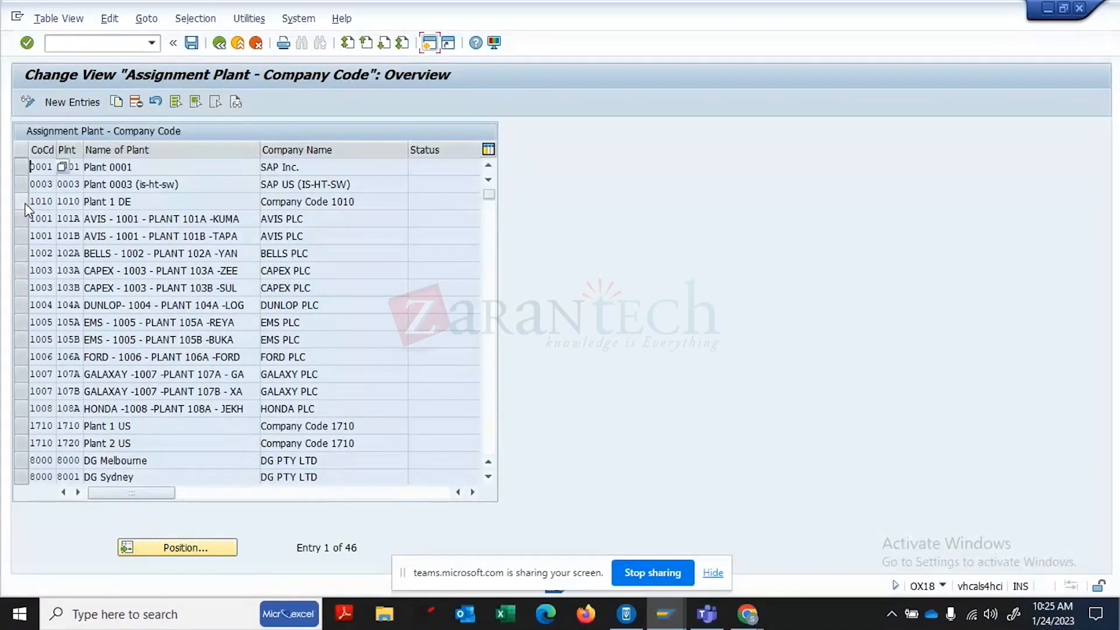
left_click(23, 426)
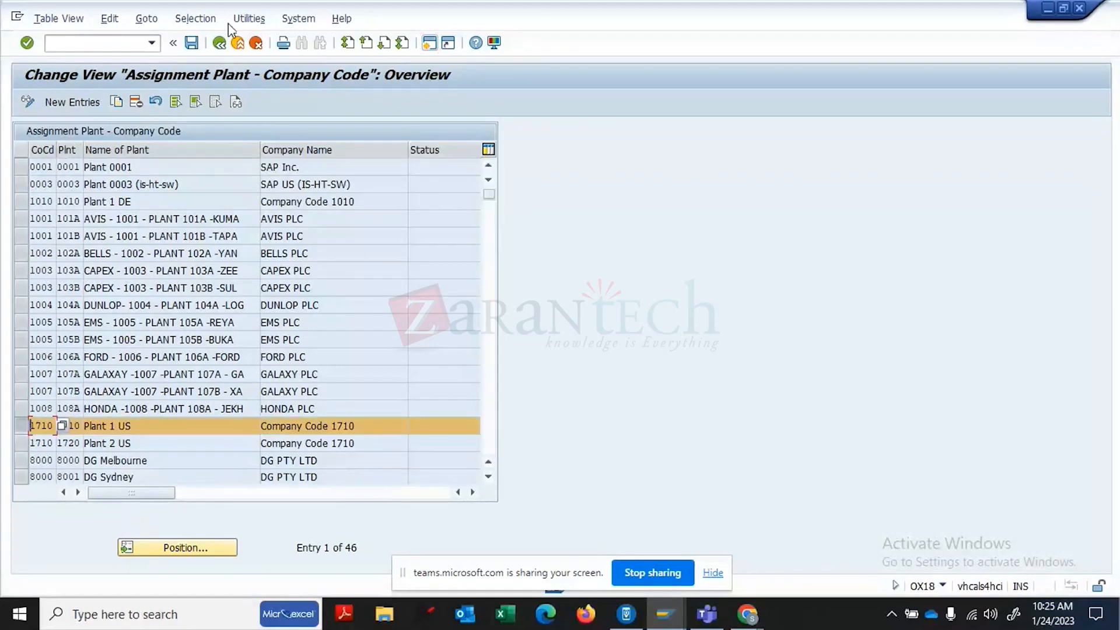
left_click(219, 43)
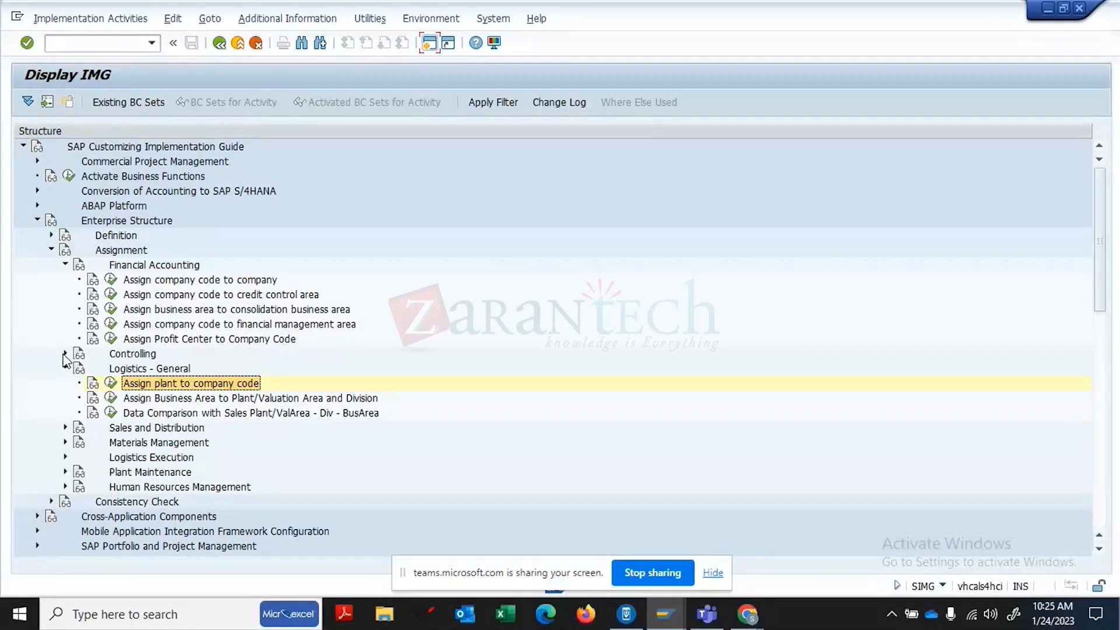
left_click(65, 354)
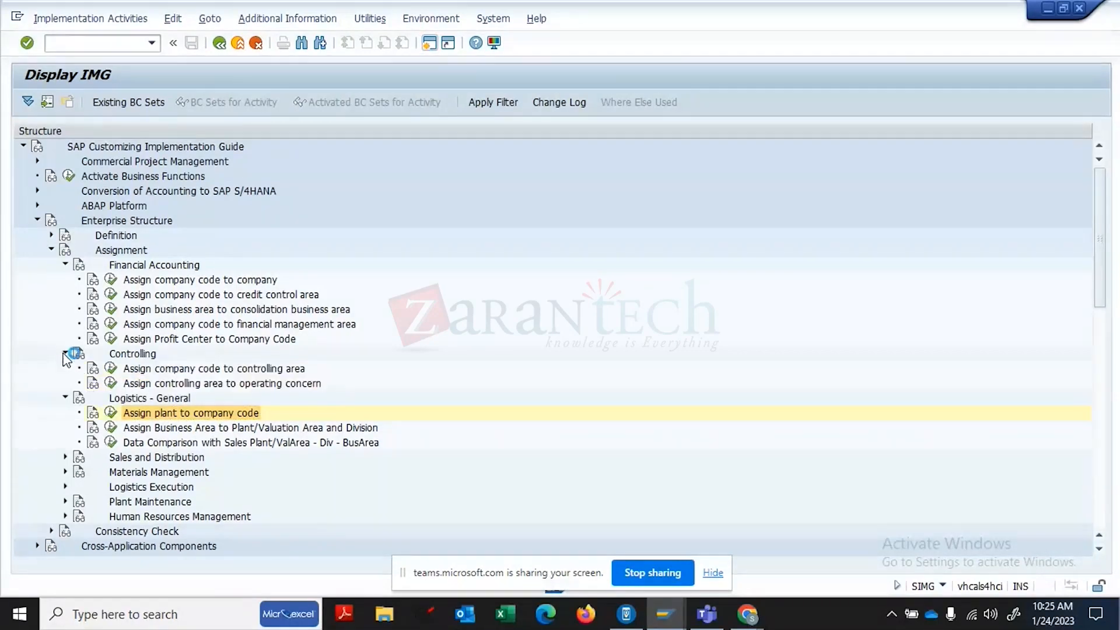
- In the company-code-to-controlling-area assignment, look for company code 1710 under controlling area A000
left_click(111, 370)
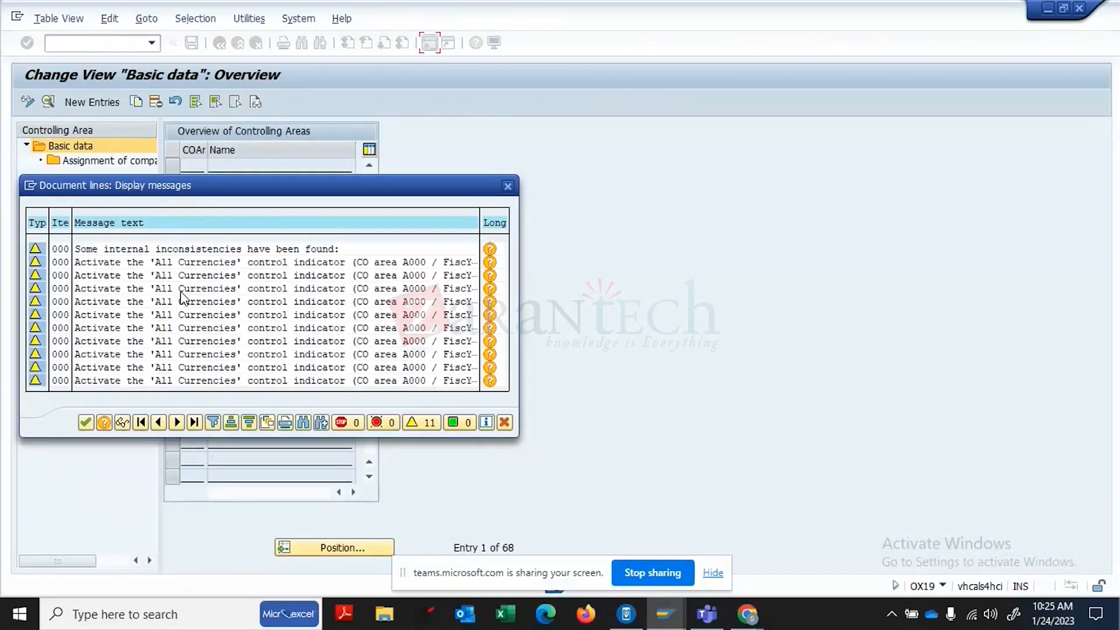
left_click(90, 424)
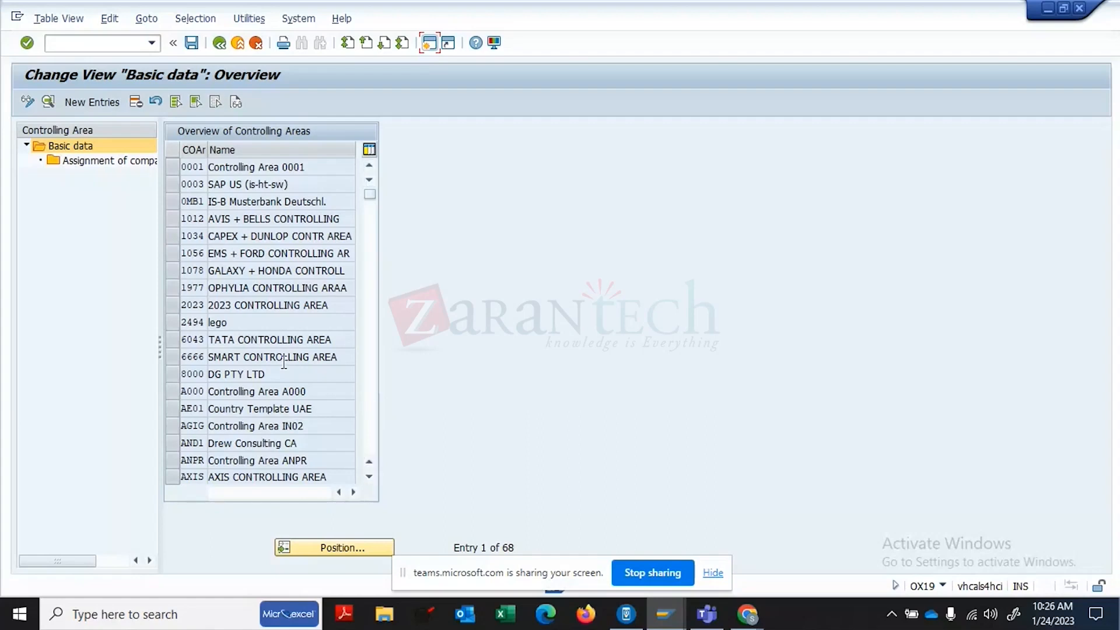
left_click(170, 389)
double_click(110, 163)
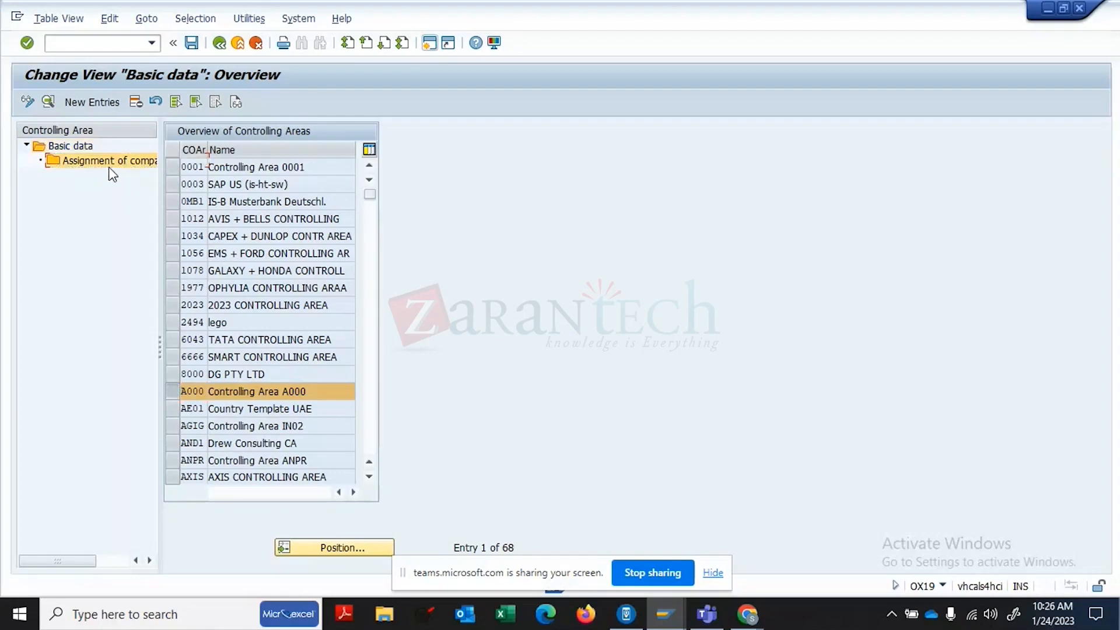
left_click(284, 239)
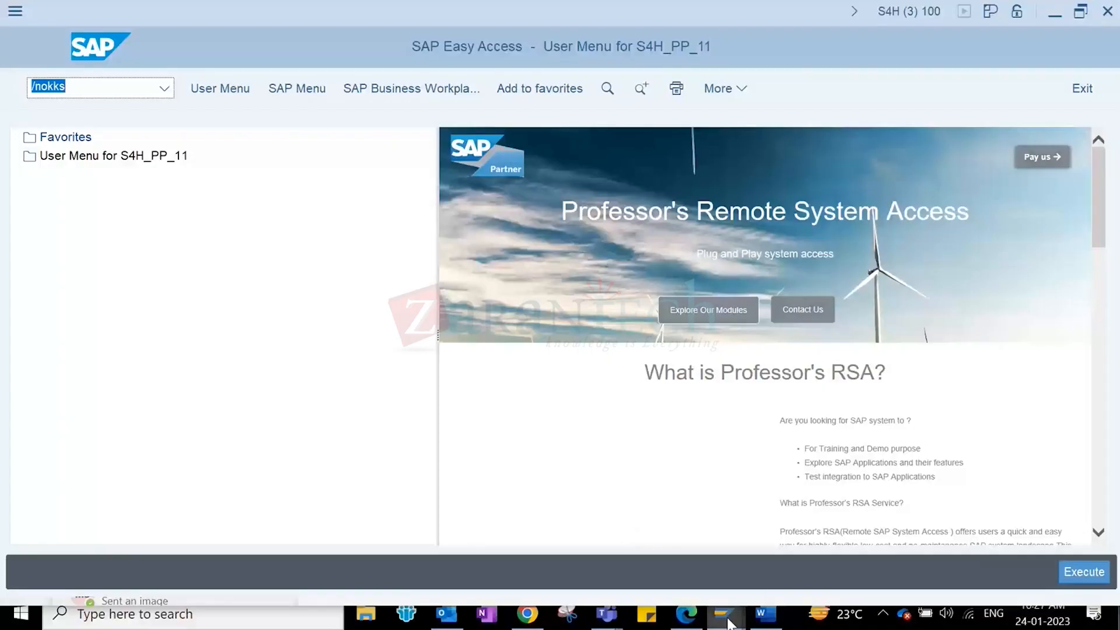
- Run the Profit Center search for ROH-S609 at 171A; it errors and returns nothing
mouse_move(726, 599)
left_click(810, 541)
left_click(232, 502)
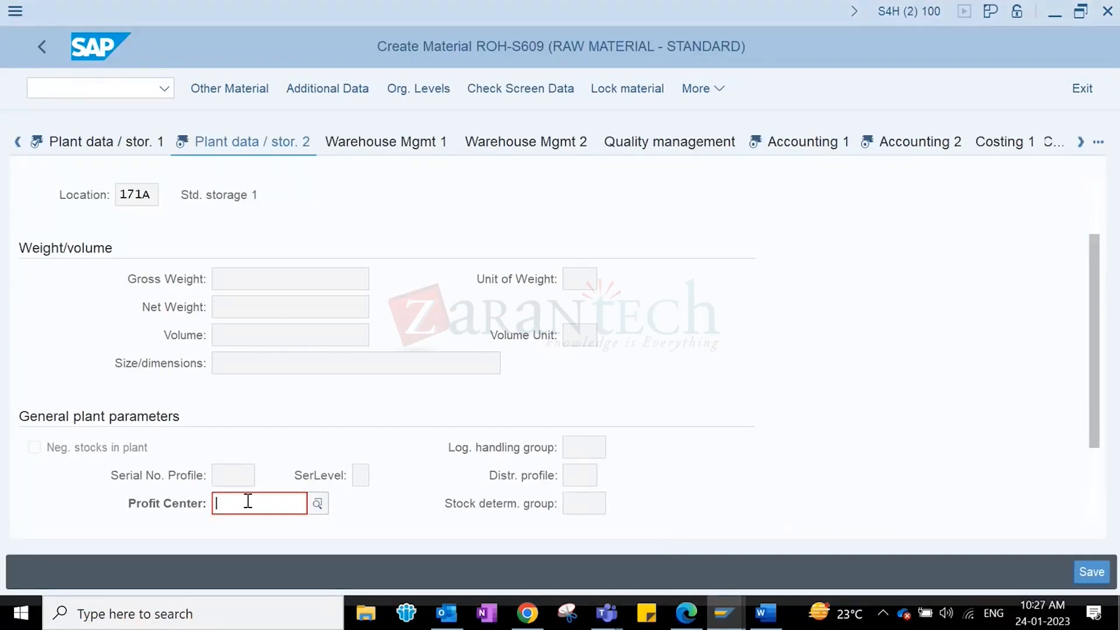
left_click(317, 504)
left_click(322, 505)
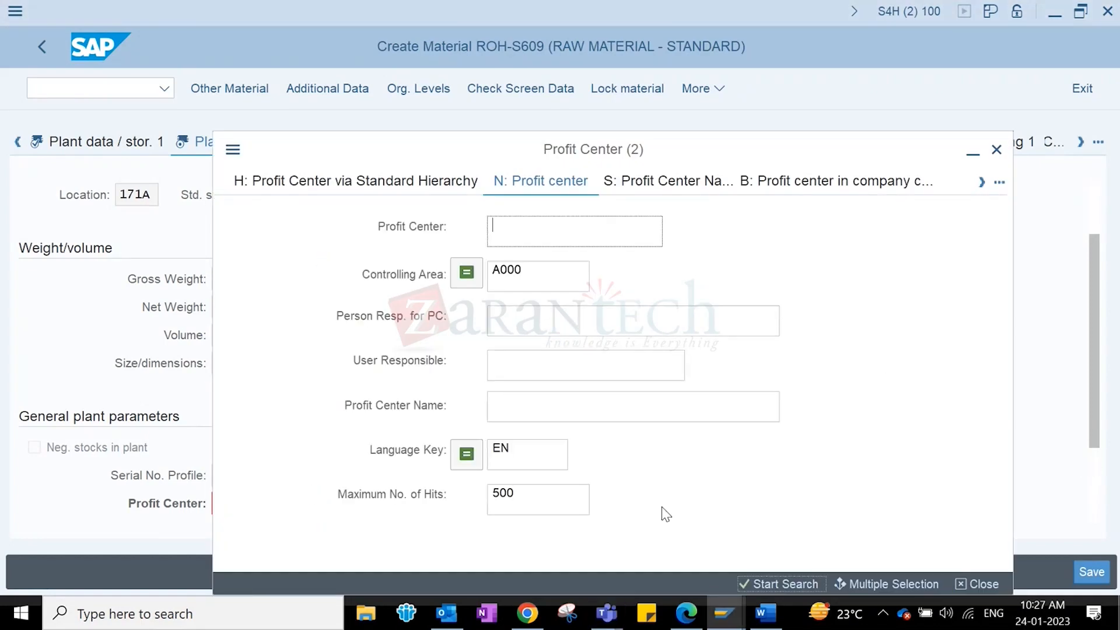
left_click(782, 584)
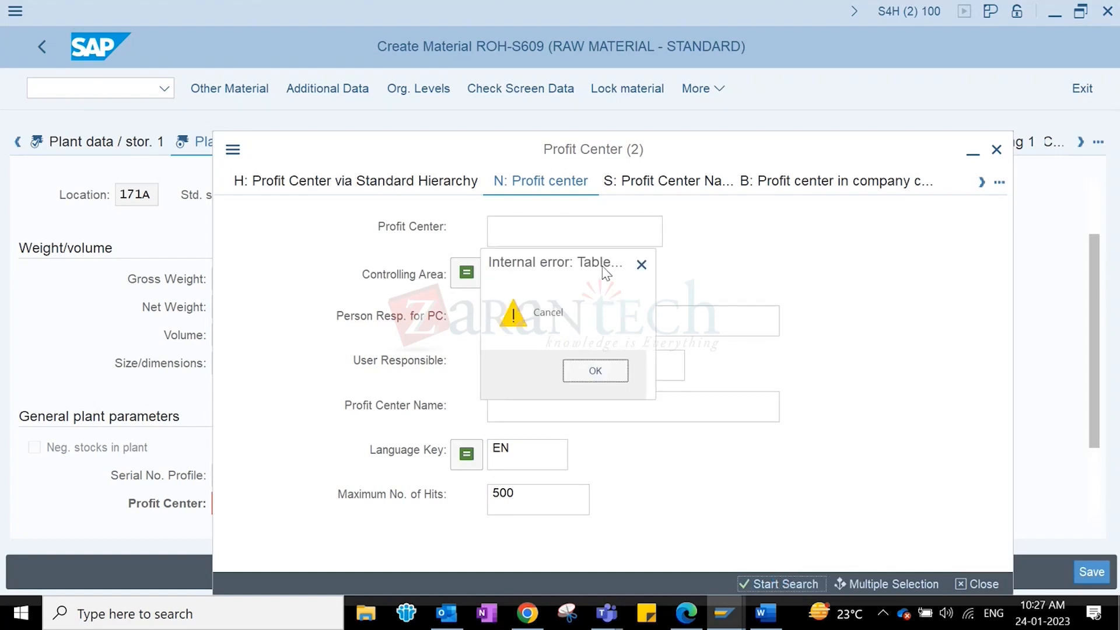
left_click(593, 364)
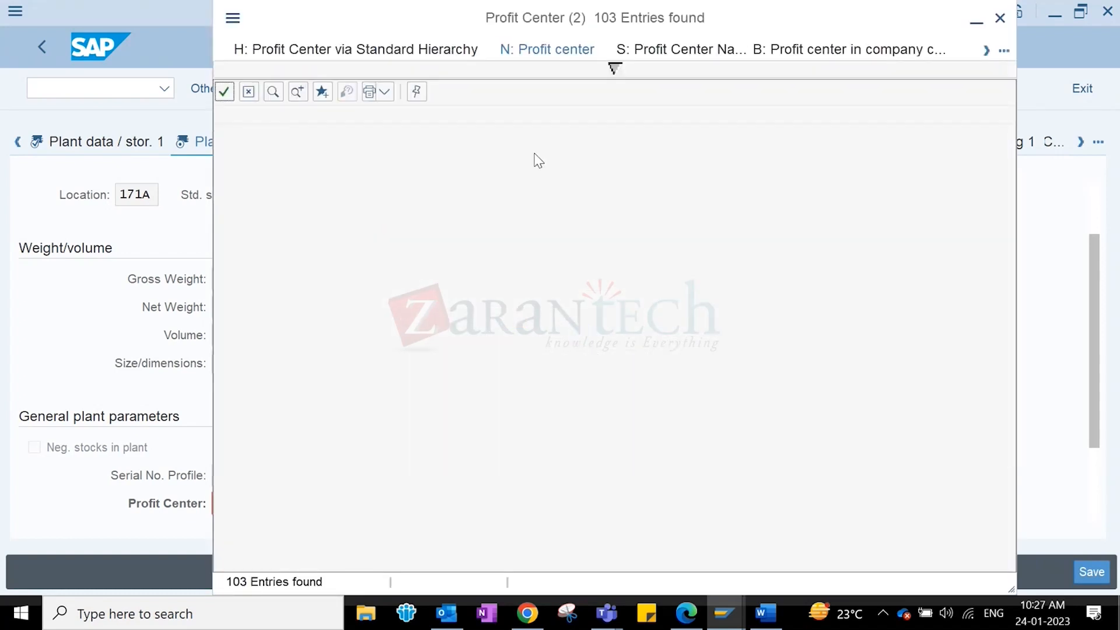
left_click(1000, 18)
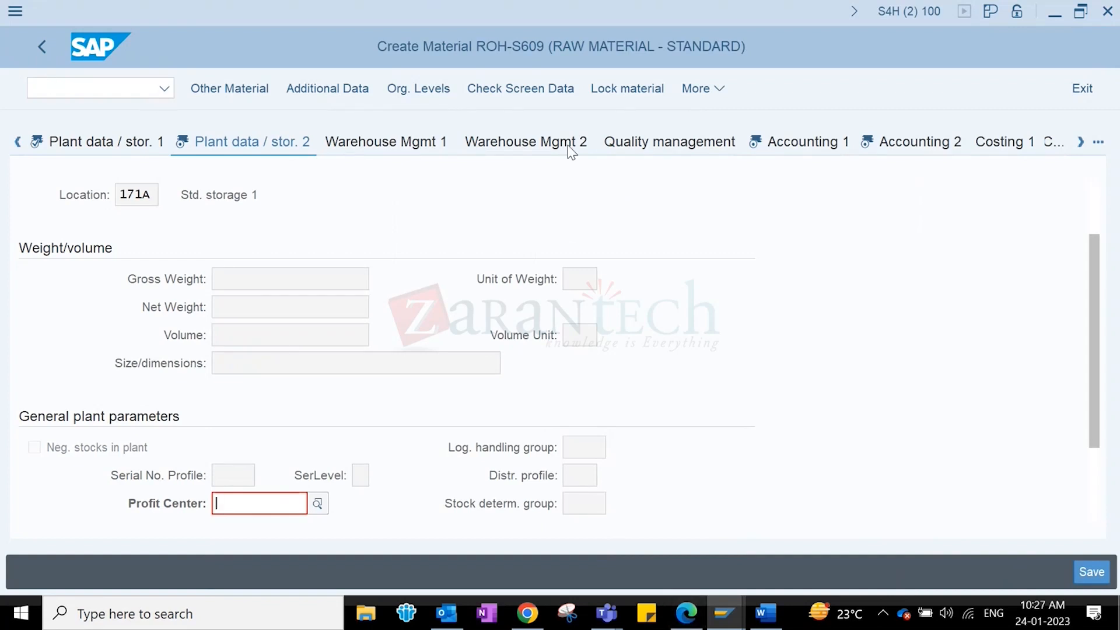
left_click(716, 92)
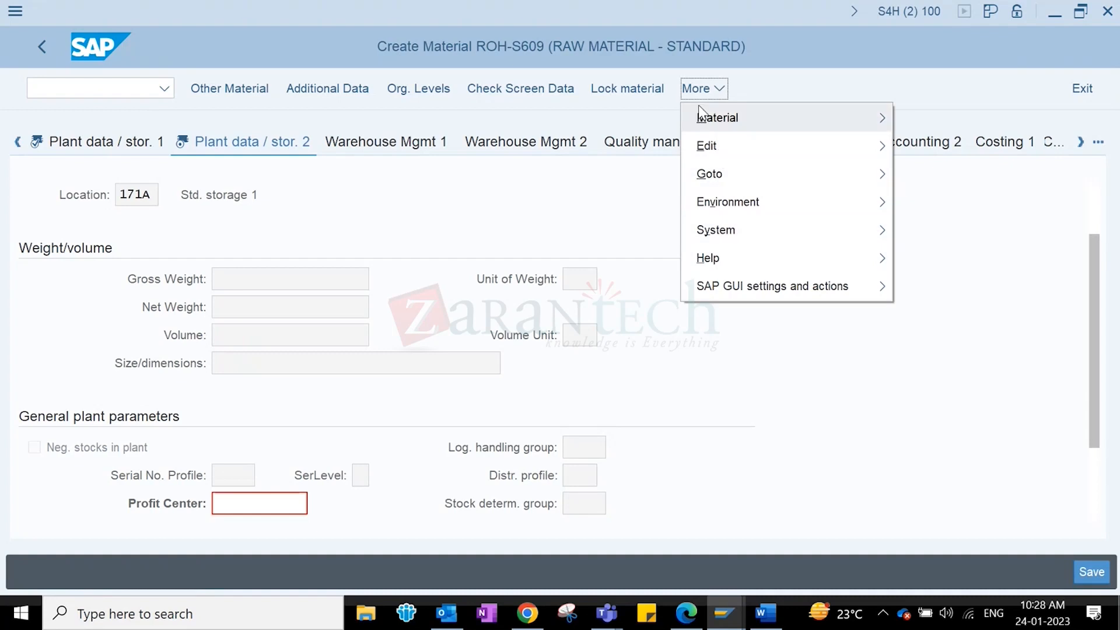
- In SAP GUI Options, set Interaction Design > Visualization 2 Enhanced Search to on demand and apply
mouse_move(715, 180)
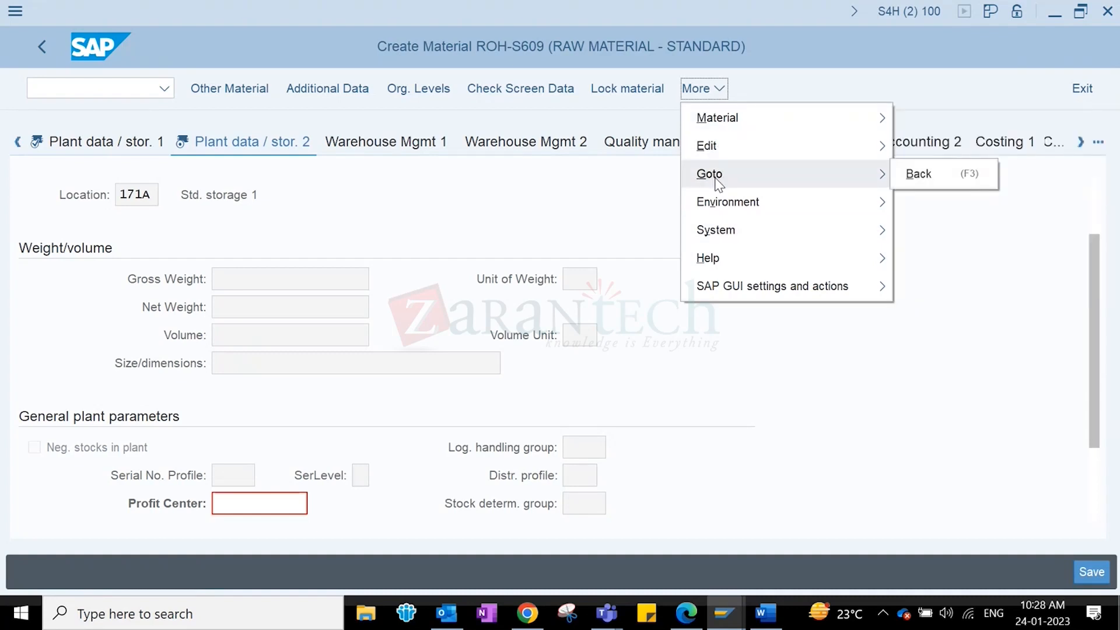
mouse_move(719, 214)
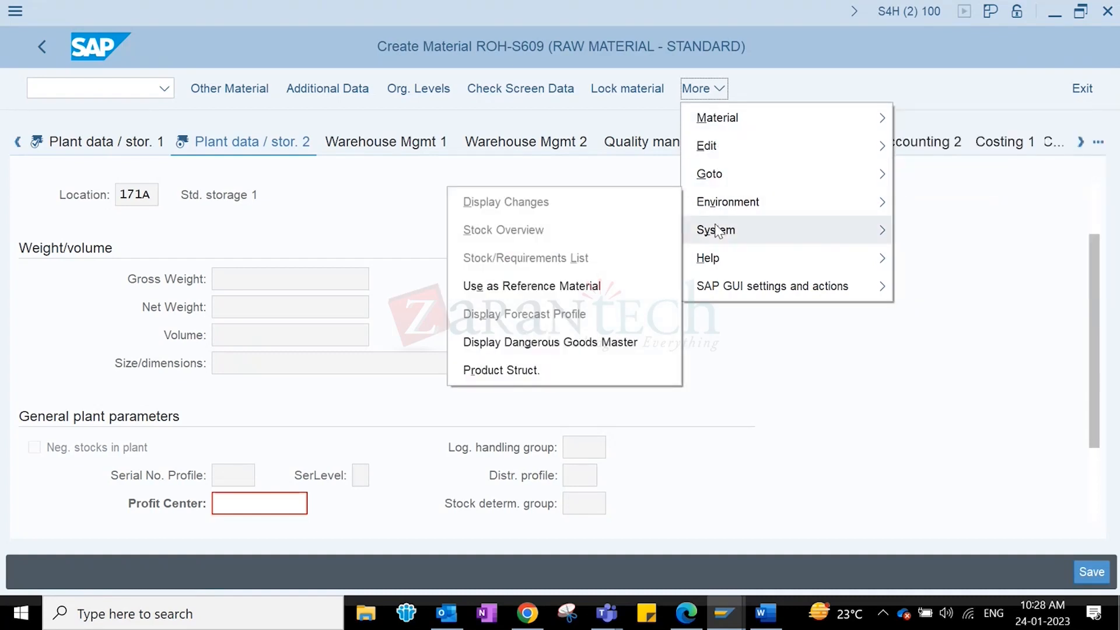
mouse_move(722, 289)
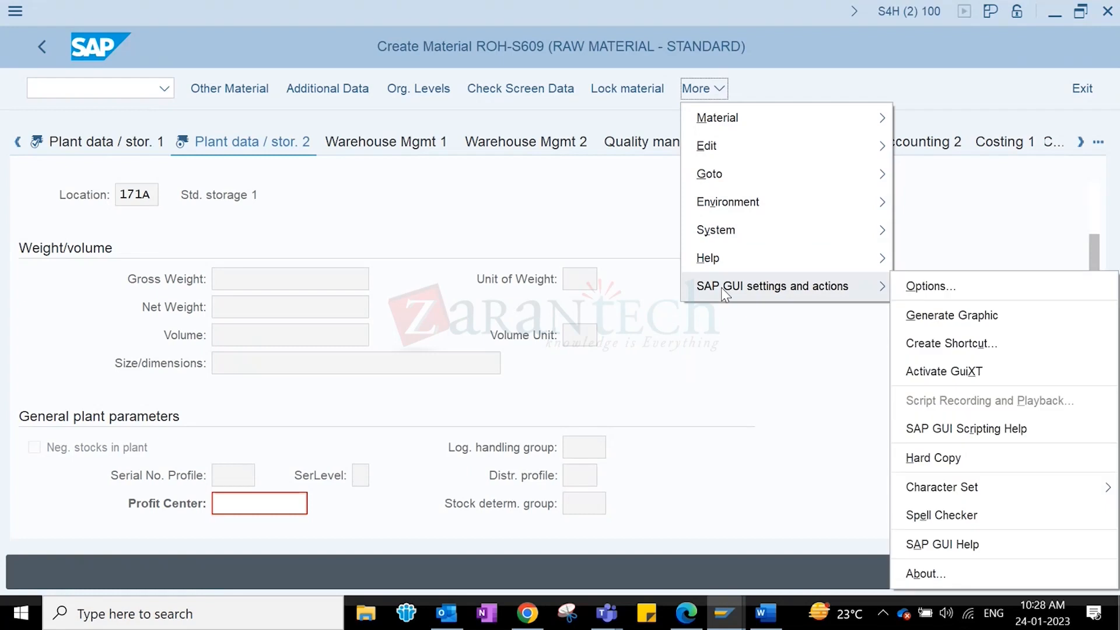
left_click(943, 293)
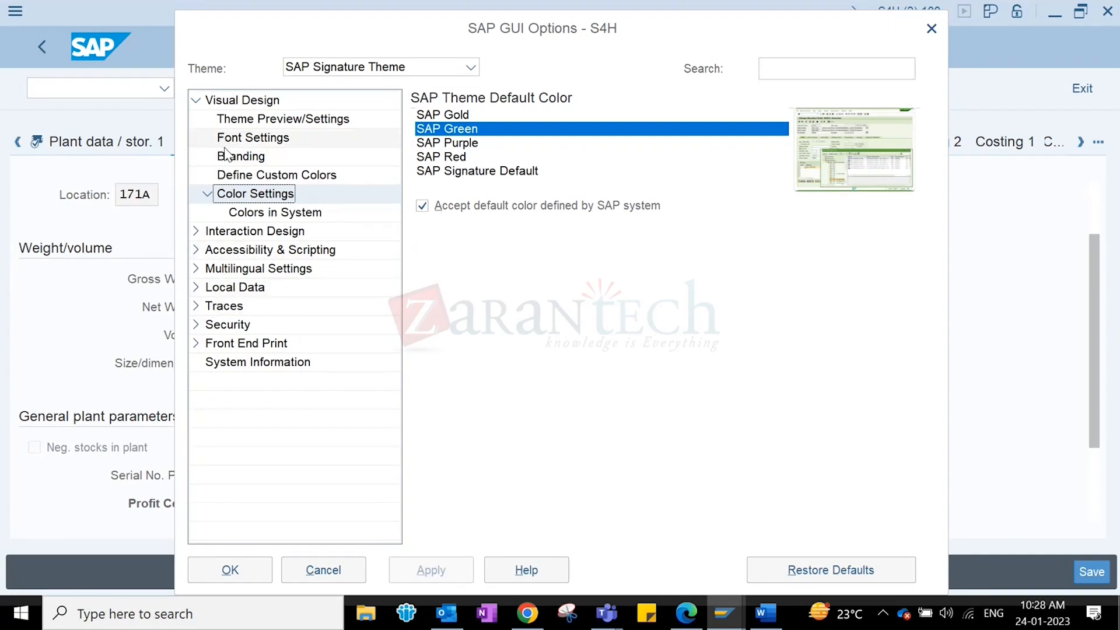
left_click(196, 231)
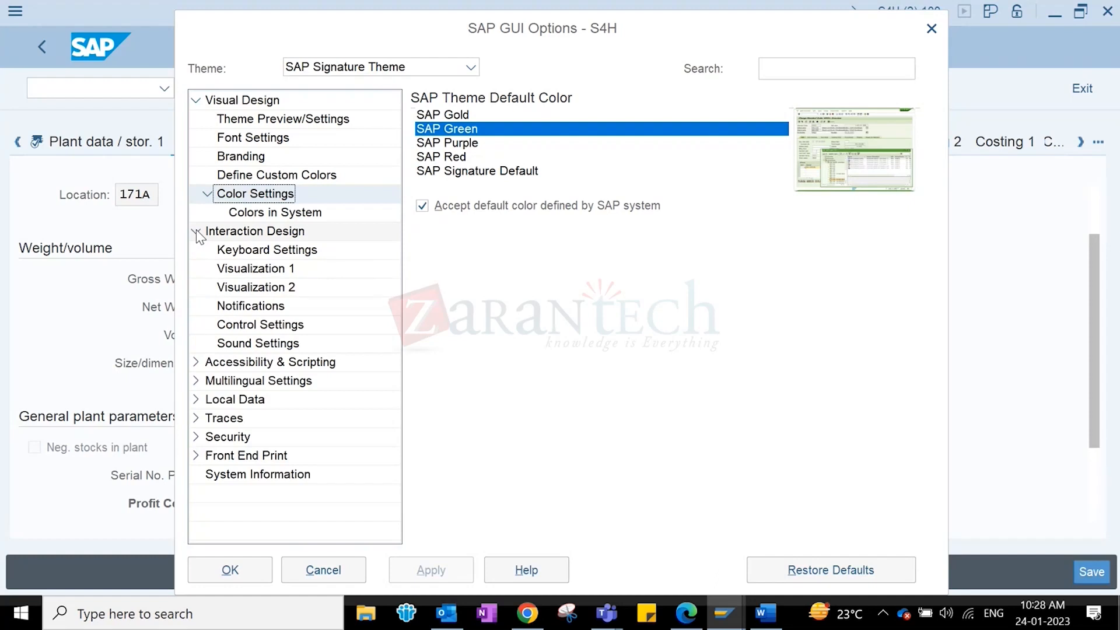
left_click(238, 271)
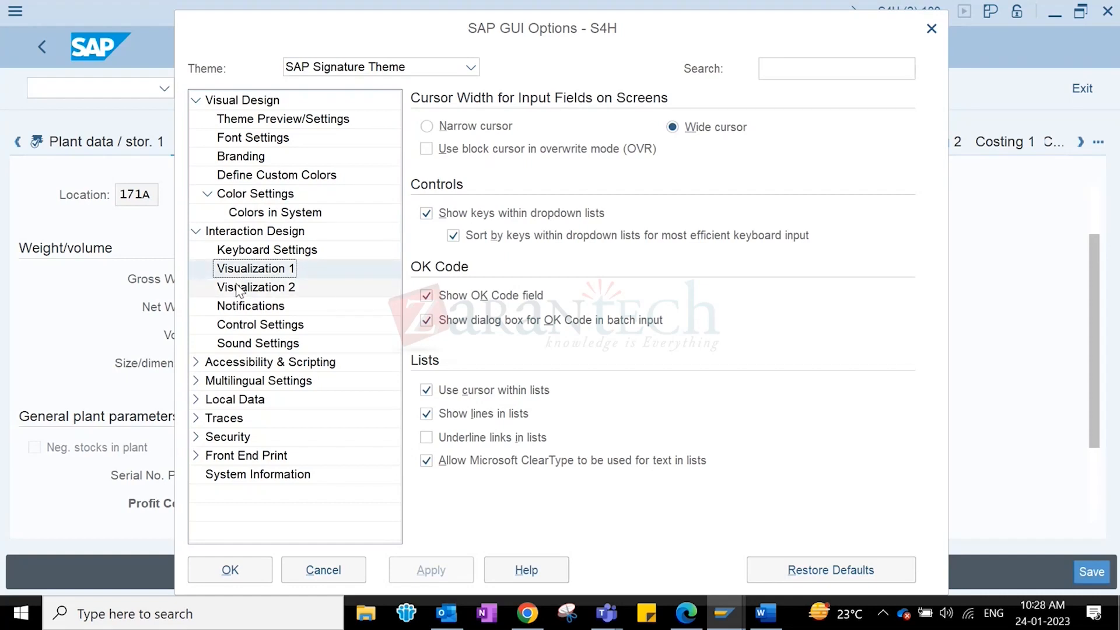
left_click(239, 290)
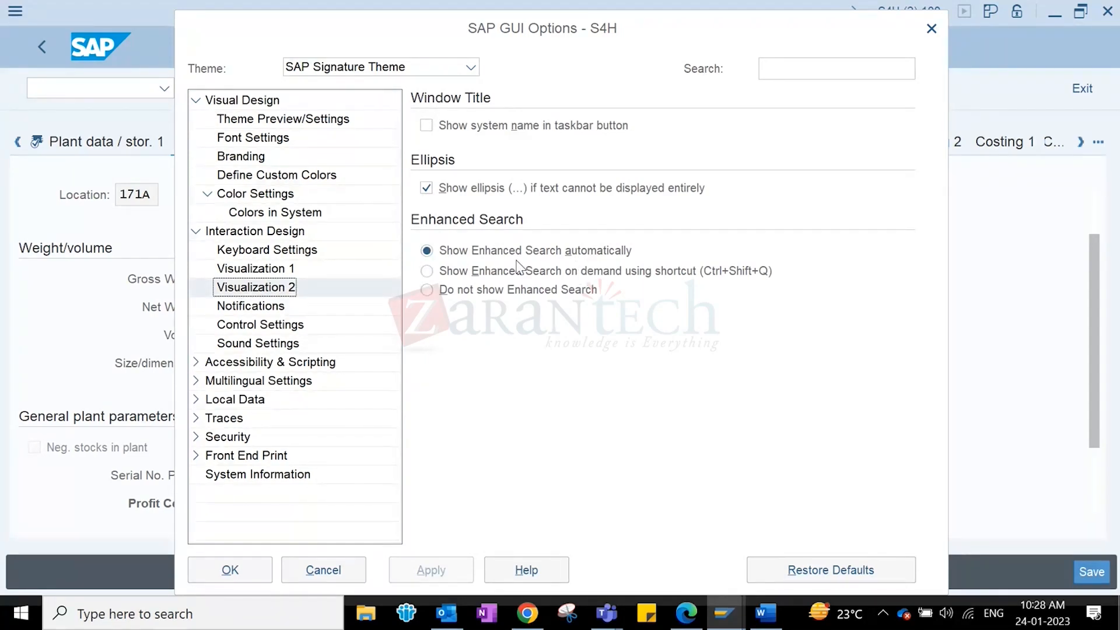
left_click(427, 271)
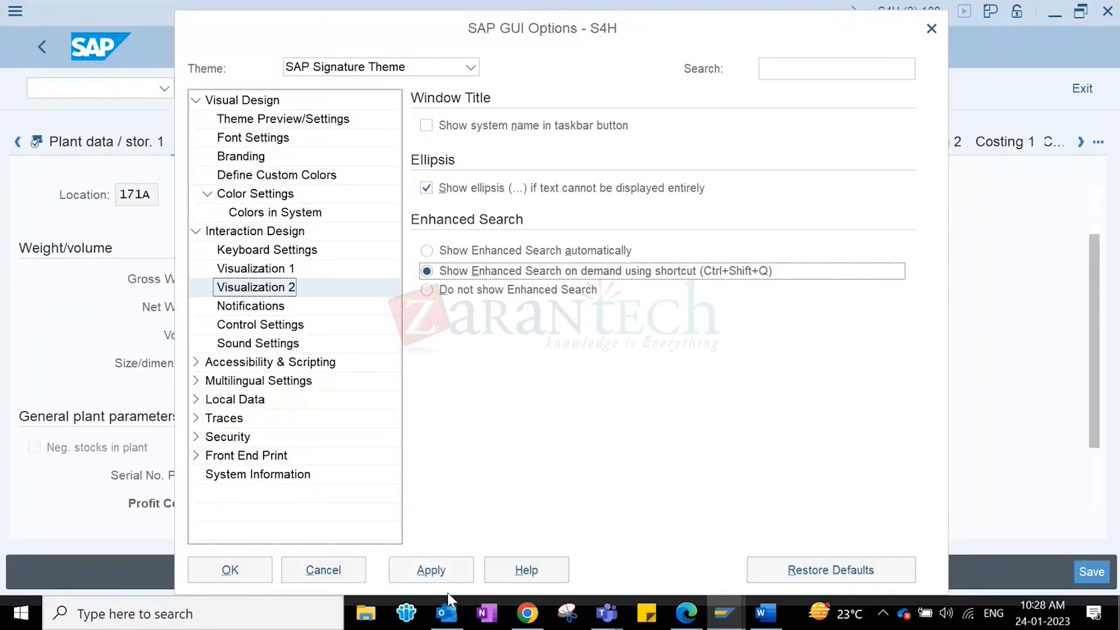
left_click(432, 572)
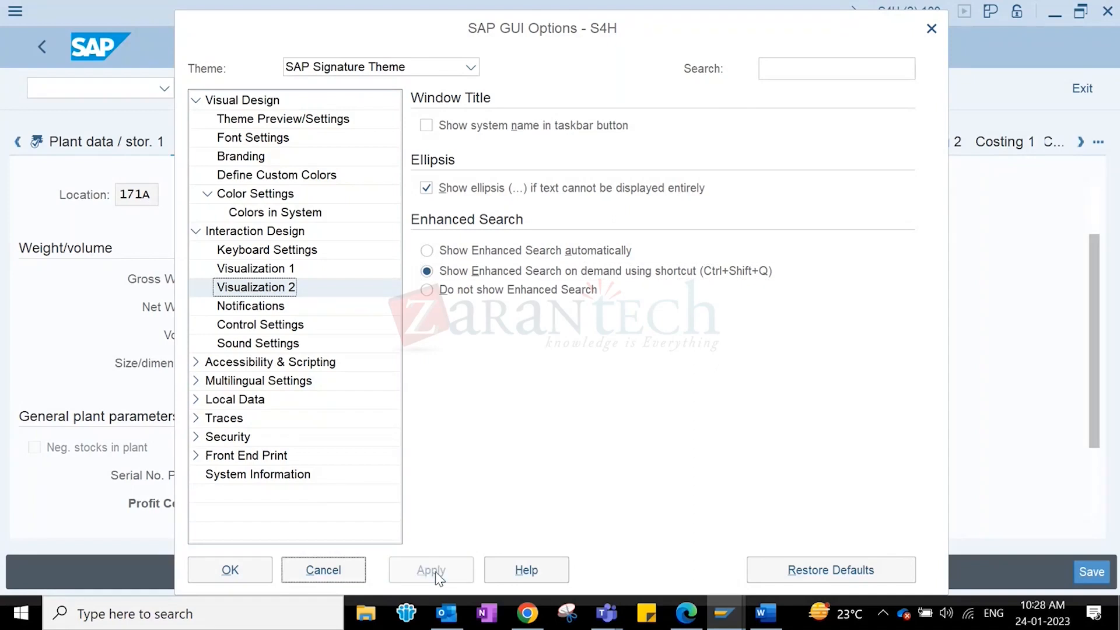
left_click(230, 572)
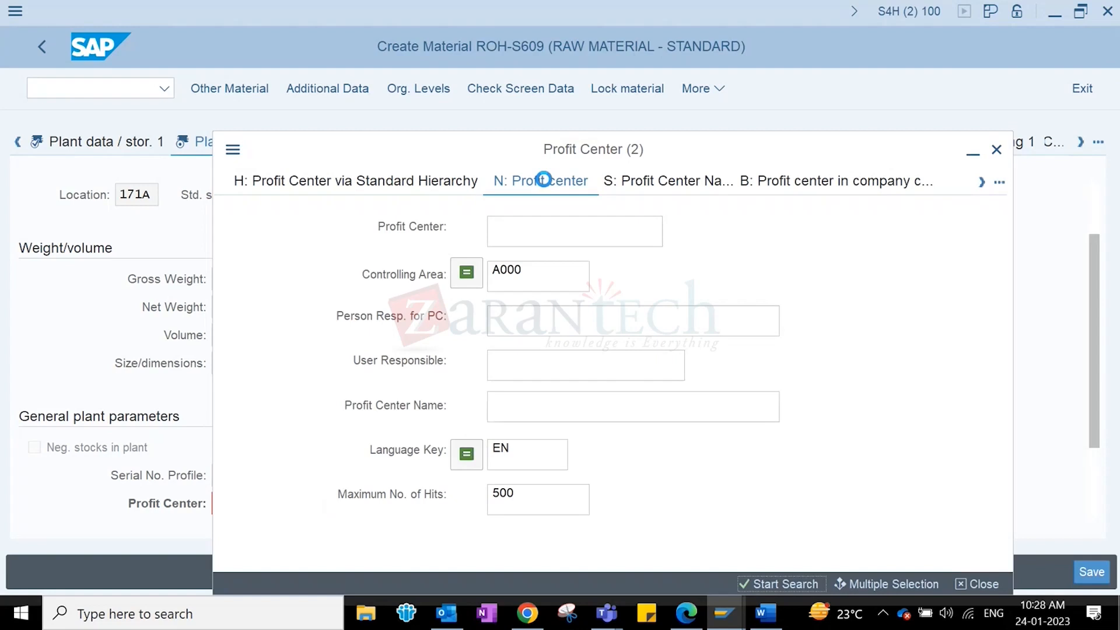
- Rerun the profit center search, dismiss its error, close the empty results and return to the material screen
left_click(773, 582)
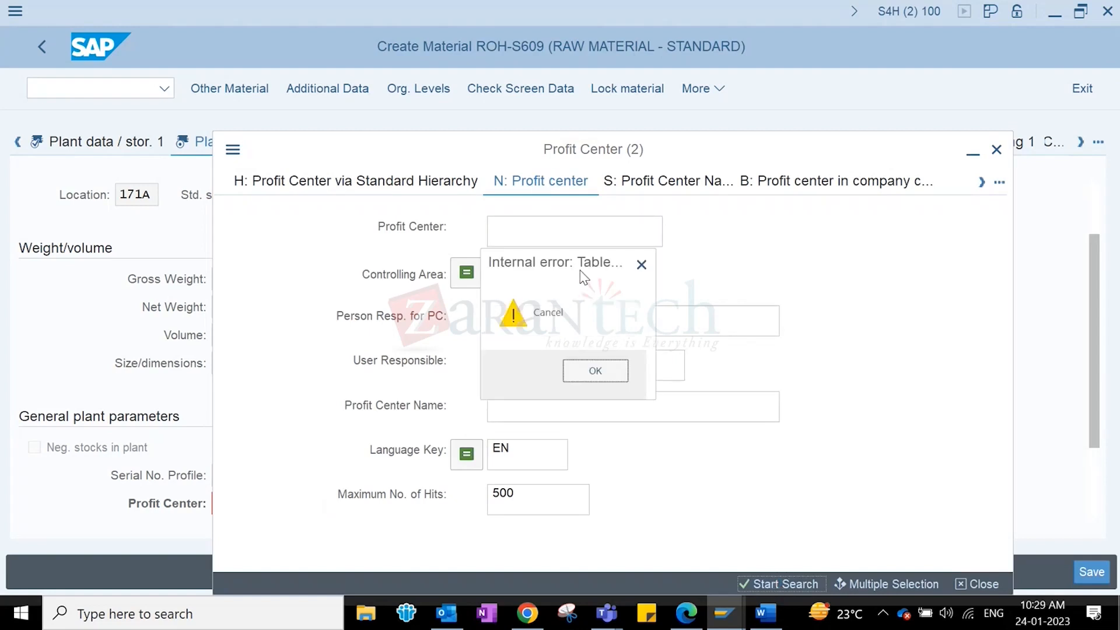
left_click(642, 265)
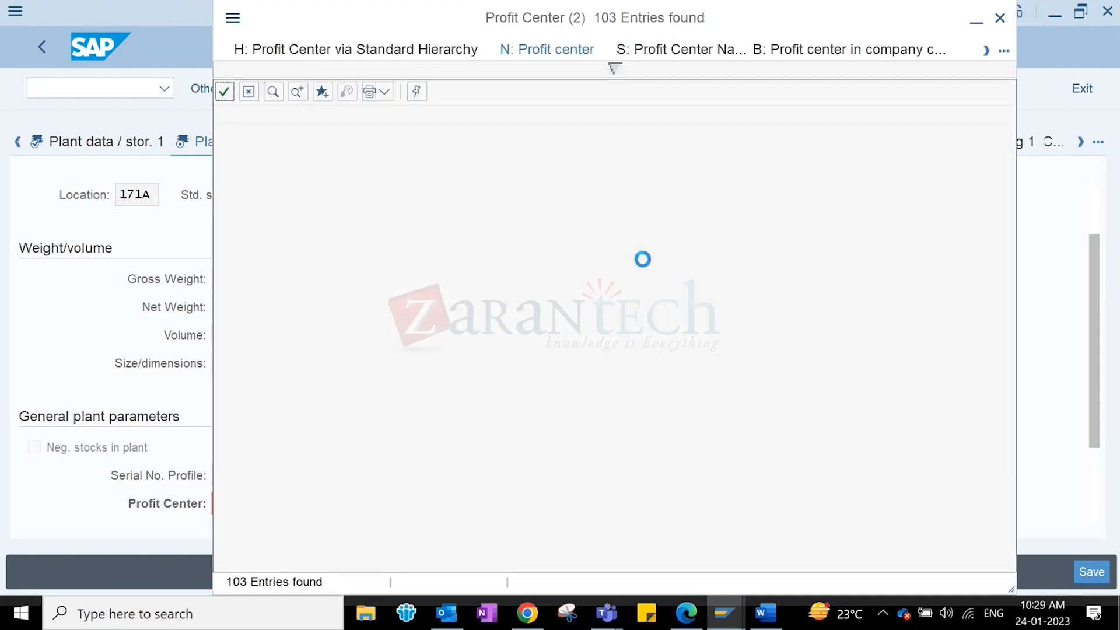
left_click(1001, 18)
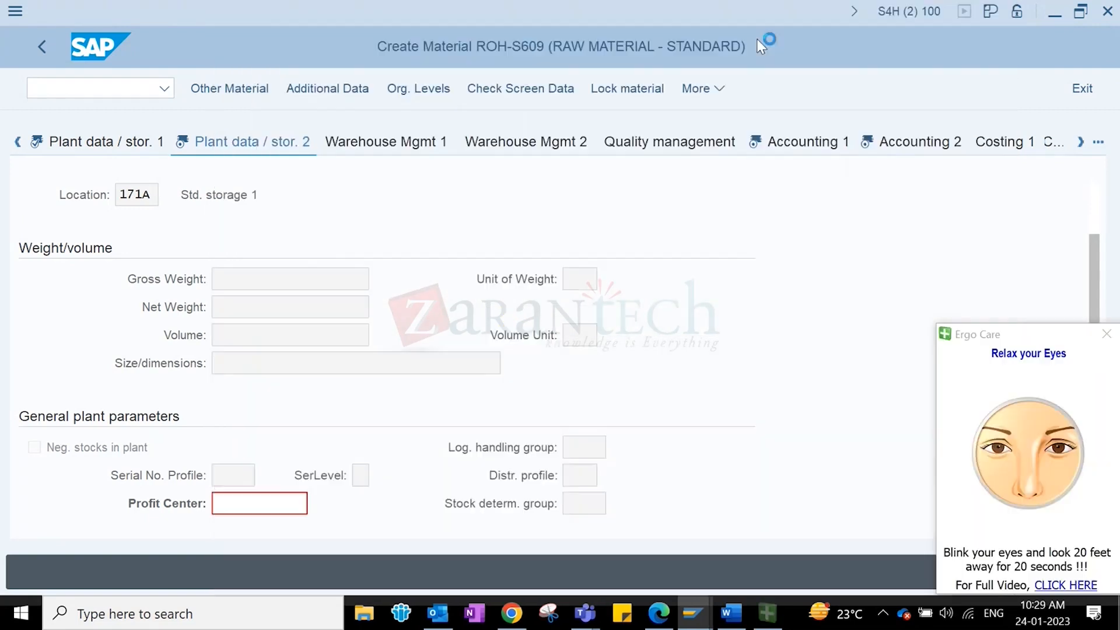
left_click(703, 90)
mouse_move(816, 285)
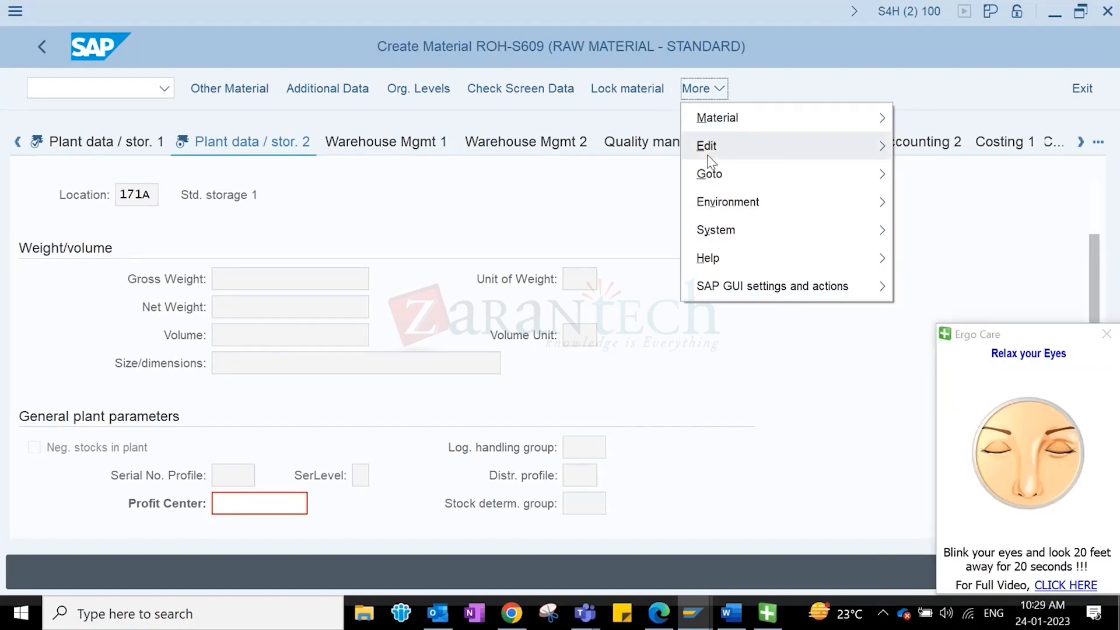
mouse_move(716, 286)
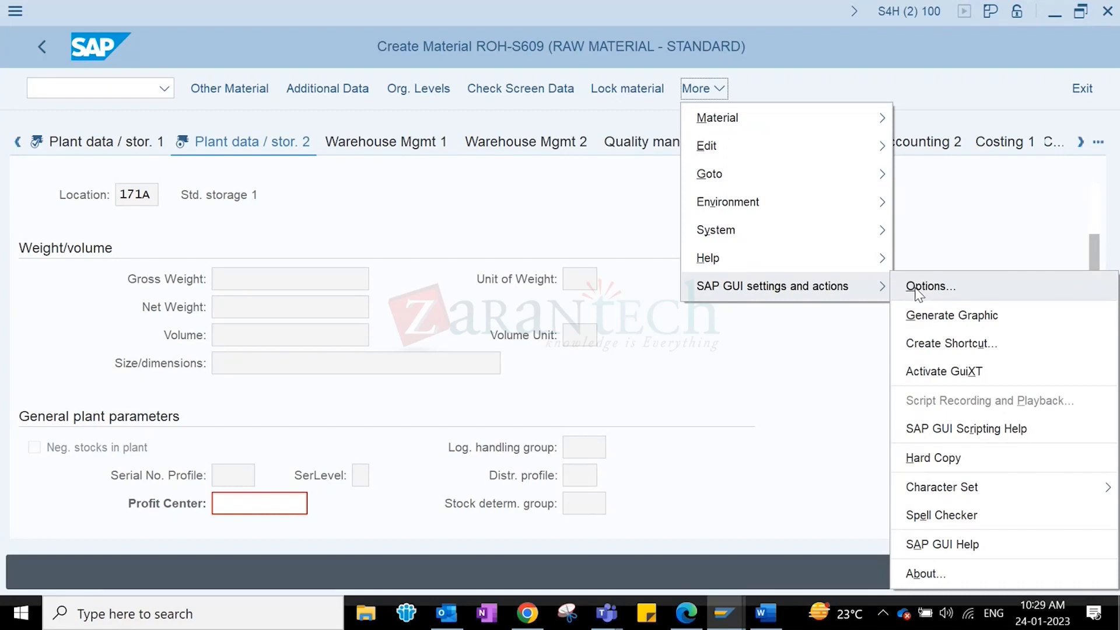
left_click(607, 619)
left_click(730, 296)
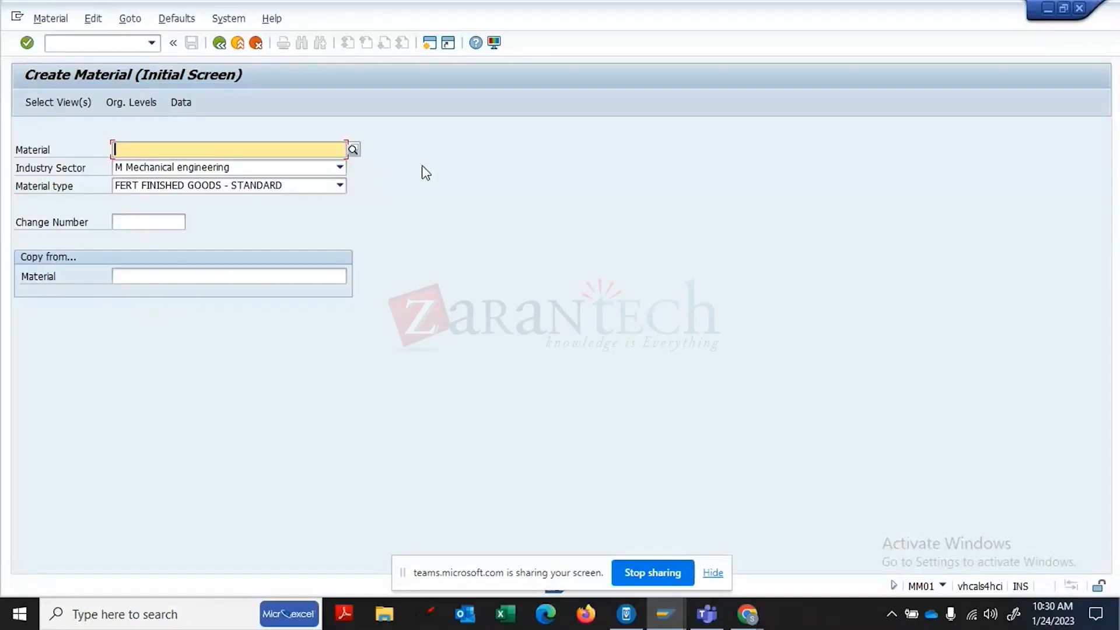
- Continue from the MM01 initial screen with only the Basic Data 1 view selected for material 2258
key("Return")
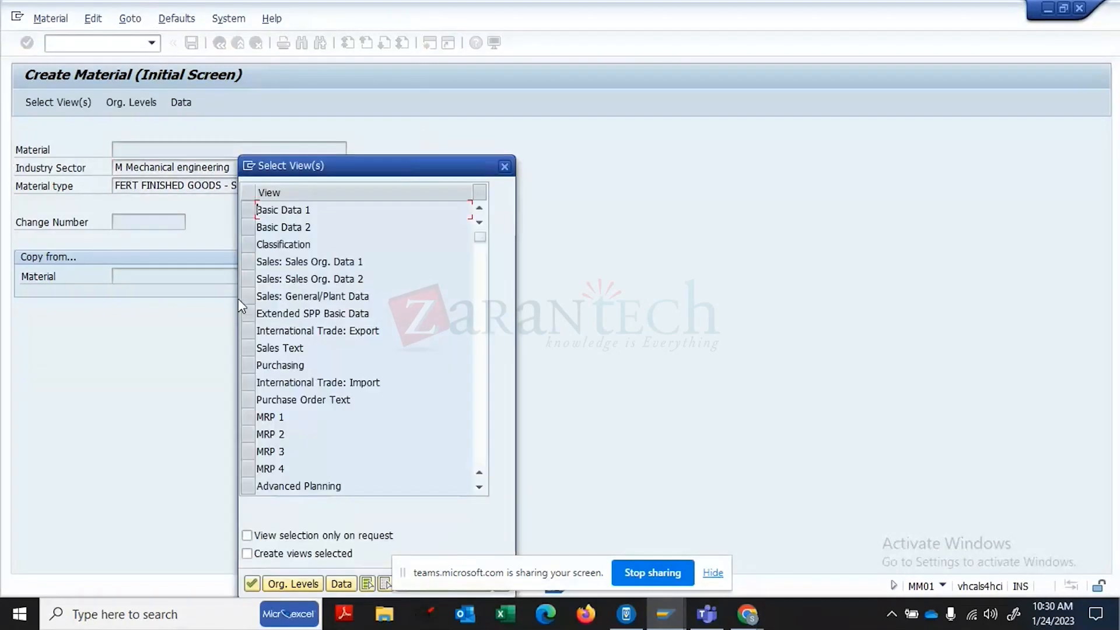
left_click(249, 209)
key("Return")
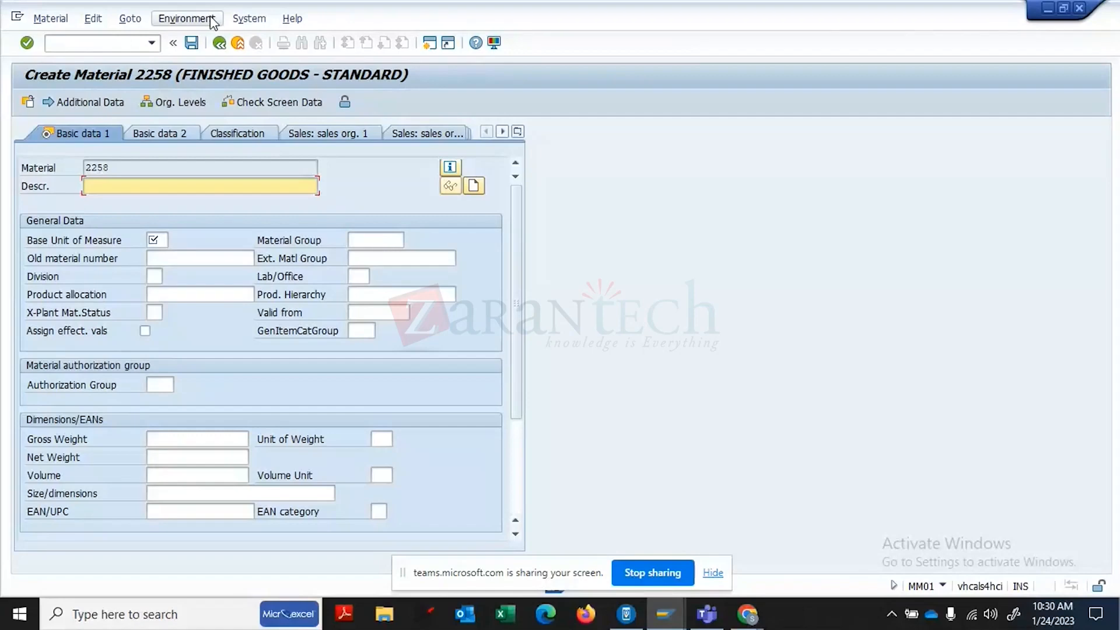
left_click(246, 19)
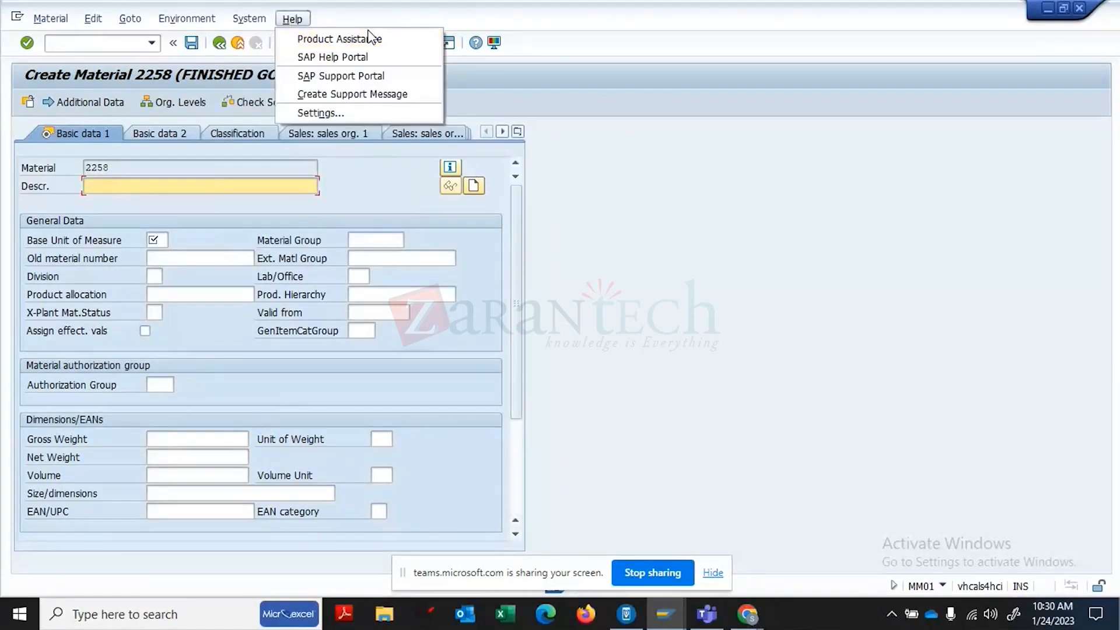
left_click(491, 49)
left_click(492, 44)
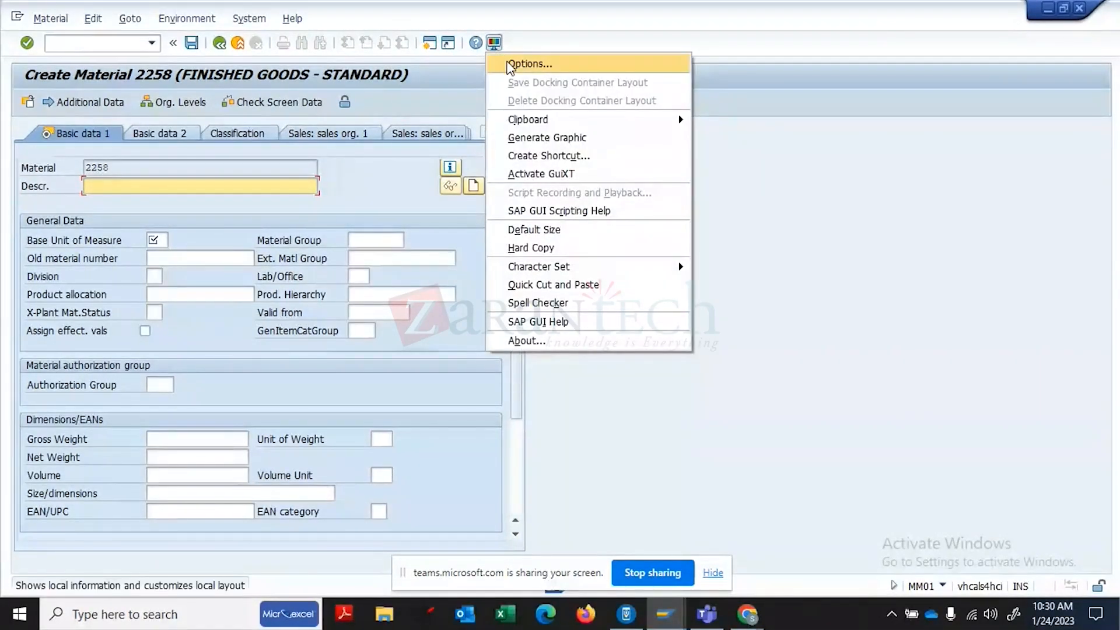
left_click(510, 65)
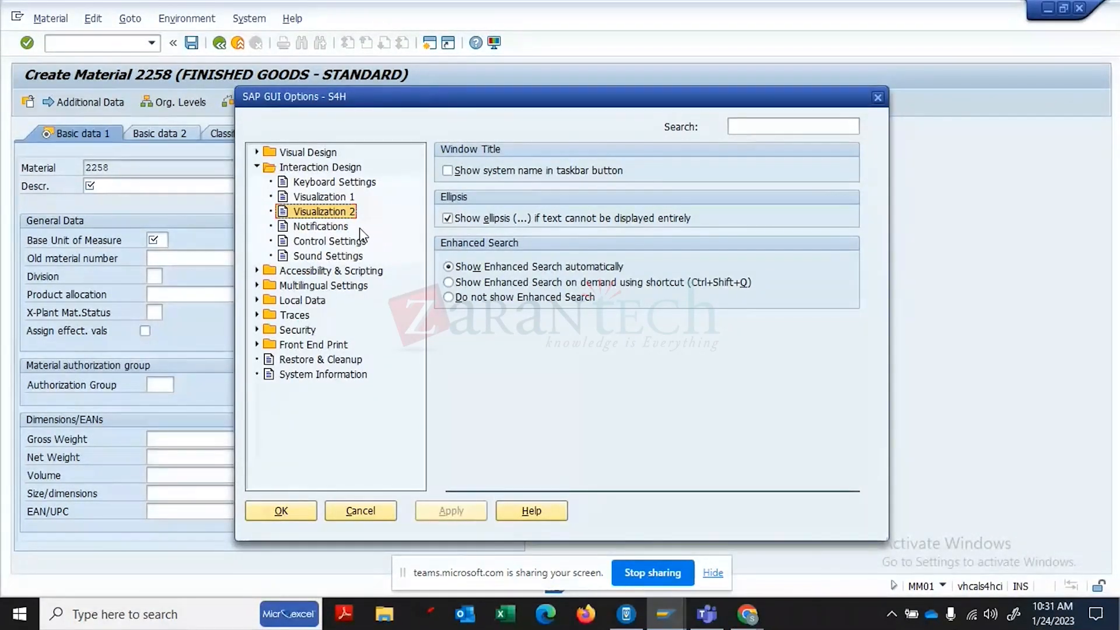
left_click(353, 184)
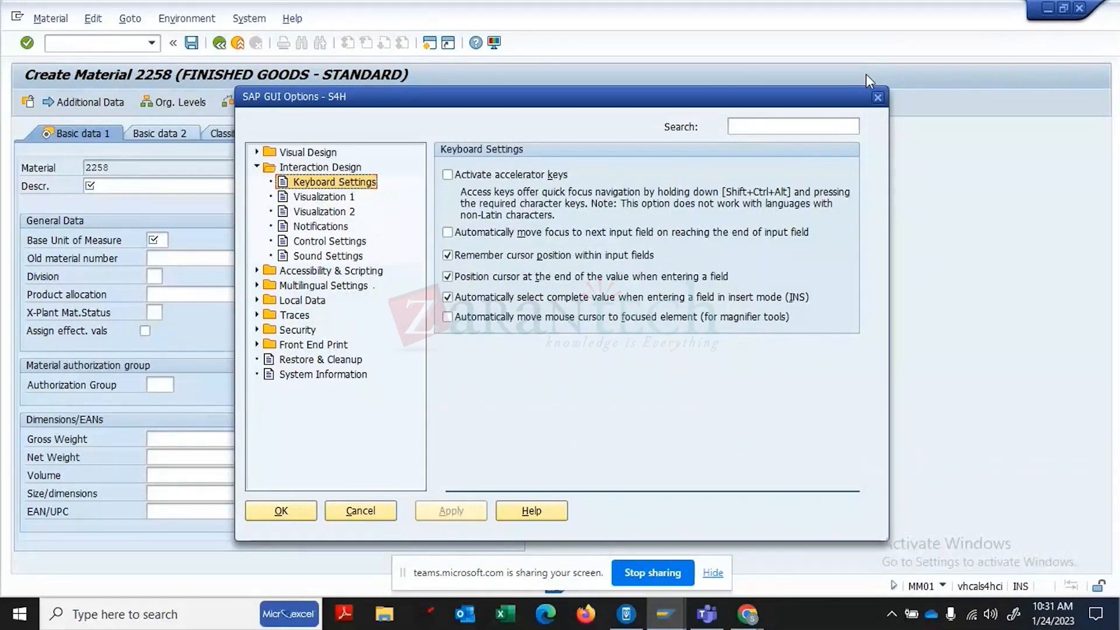
left_click(876, 98)
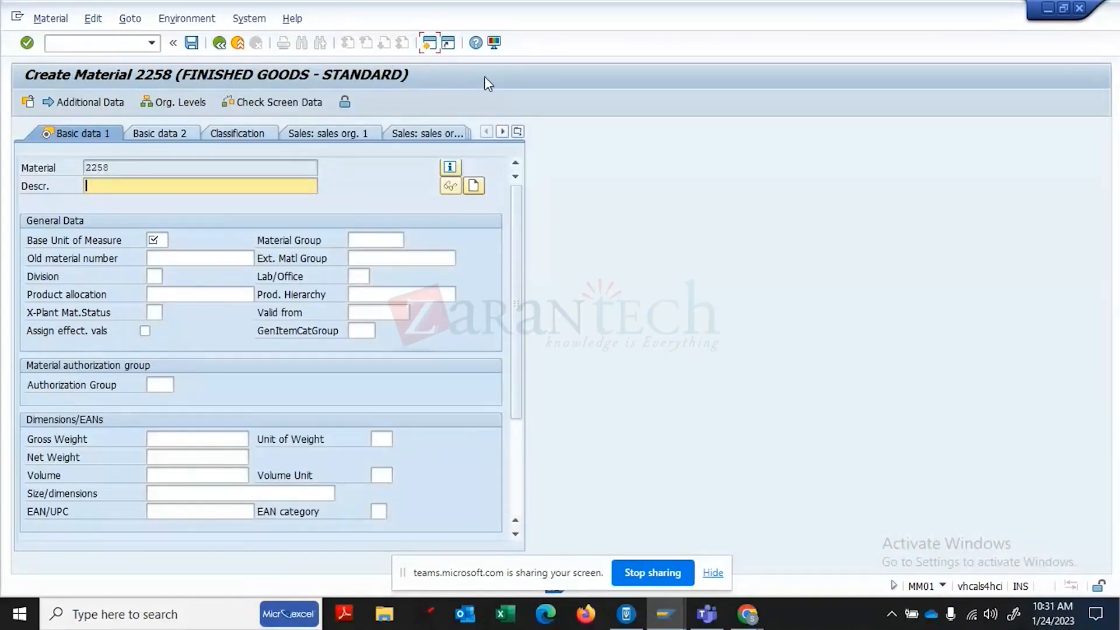
left_click(494, 43)
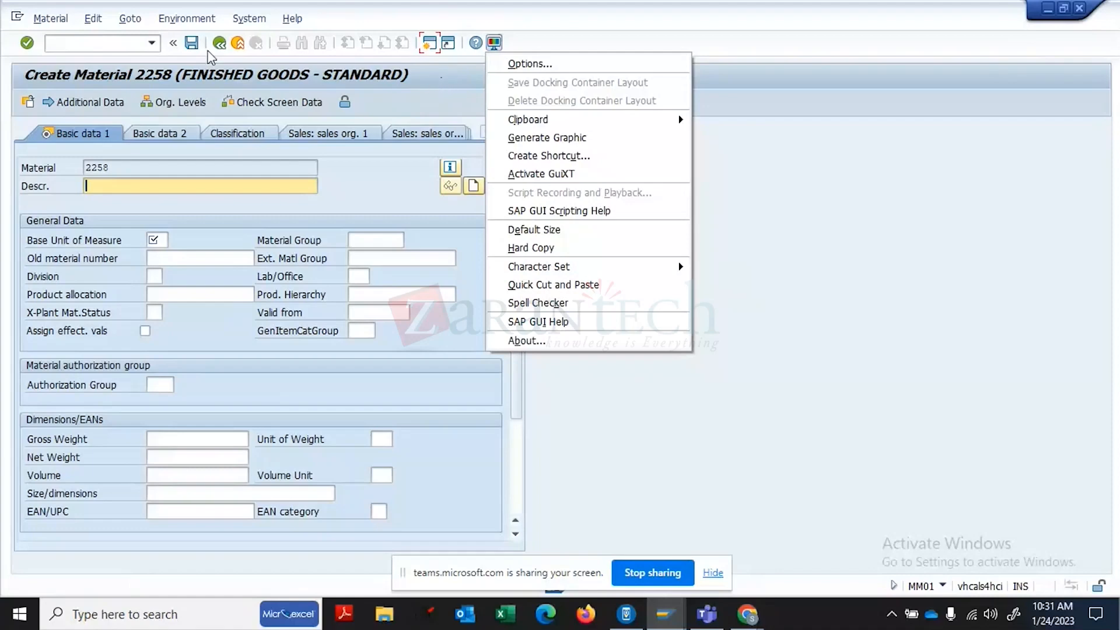
left_click(155, 240)
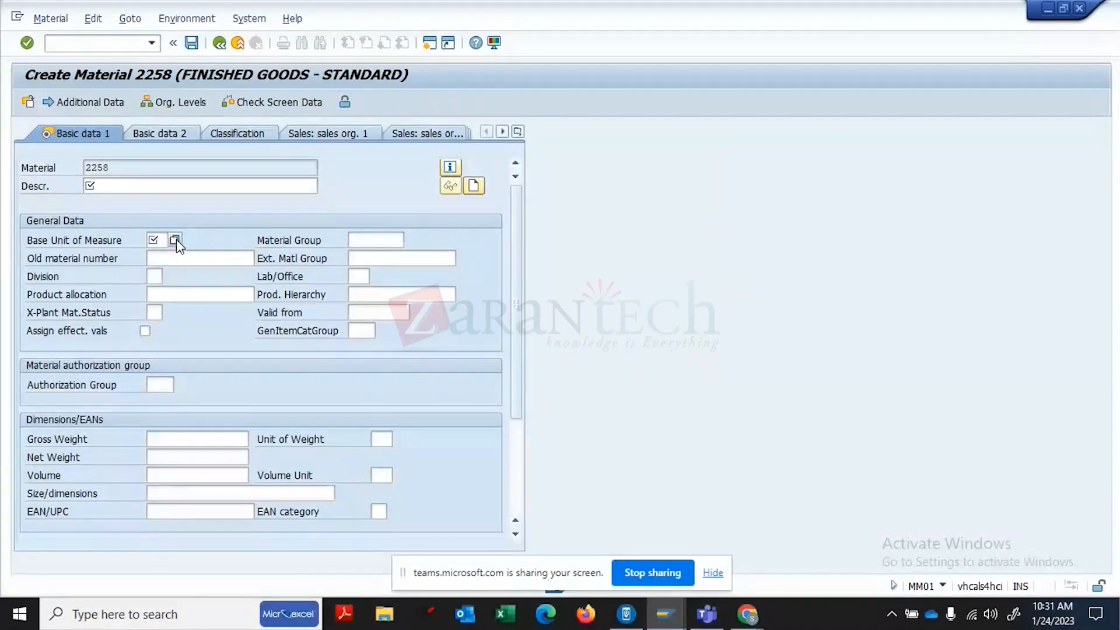
left_click(175, 241)
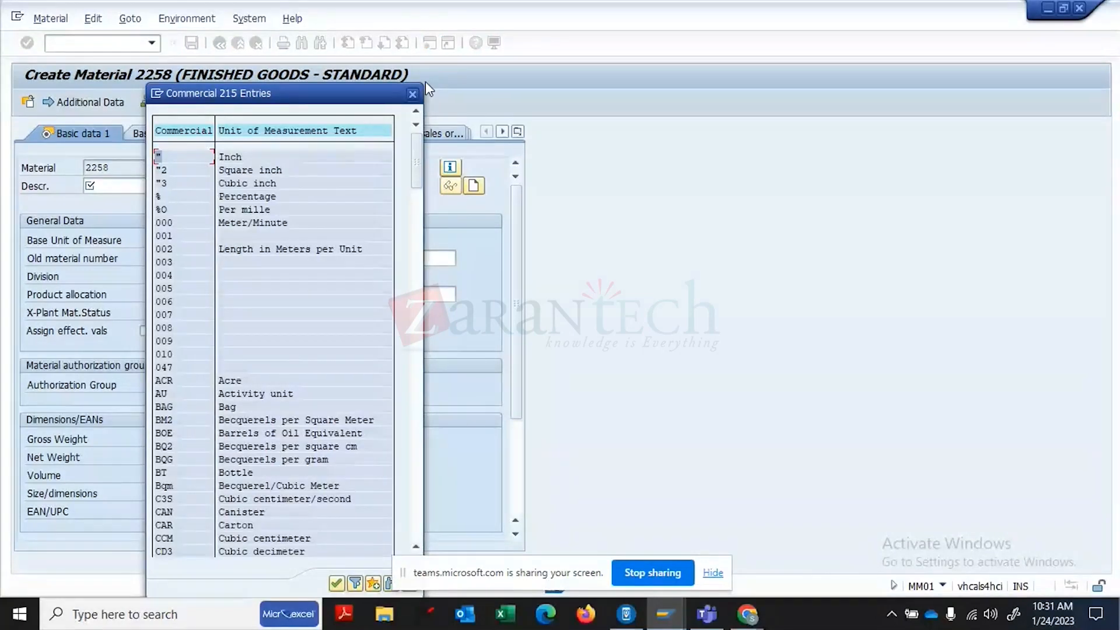
left_click(412, 94)
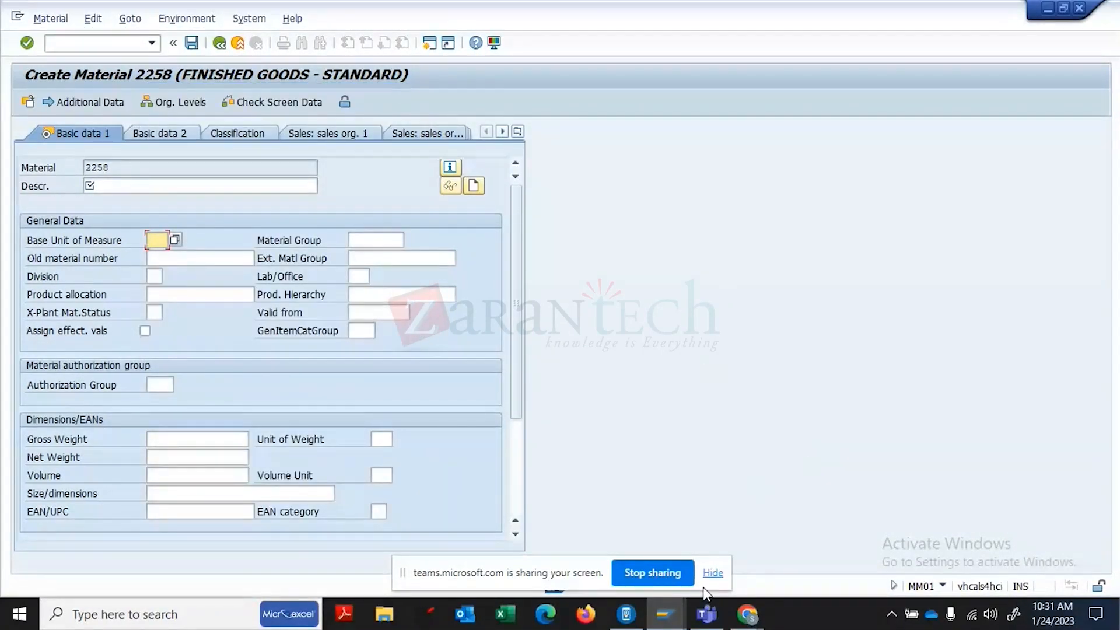
mouse_move(669, 607)
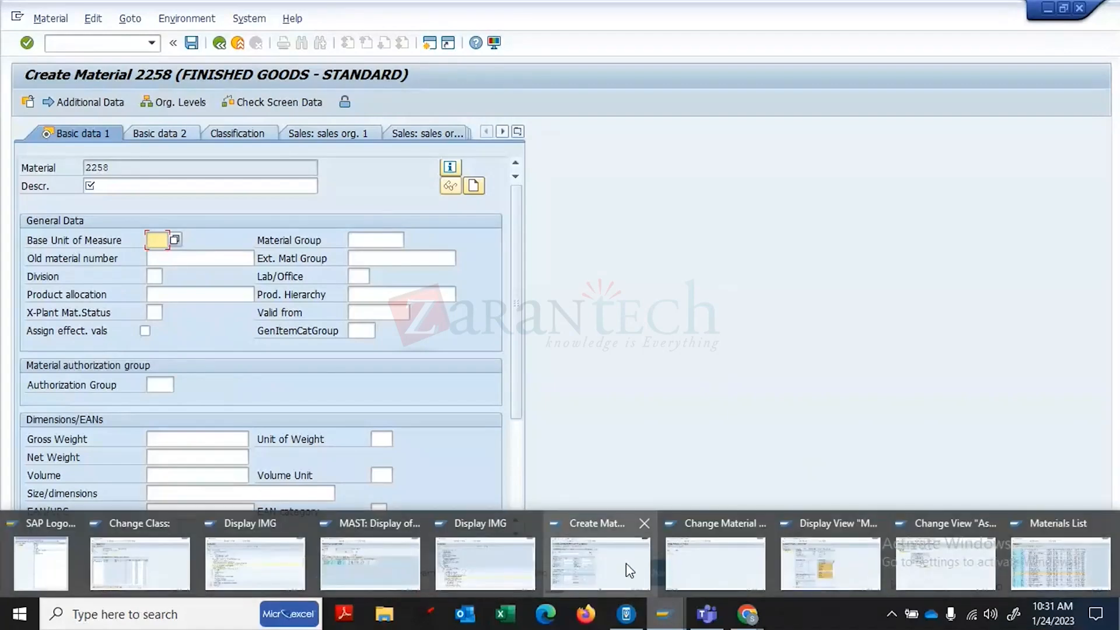
left_click(626, 562)
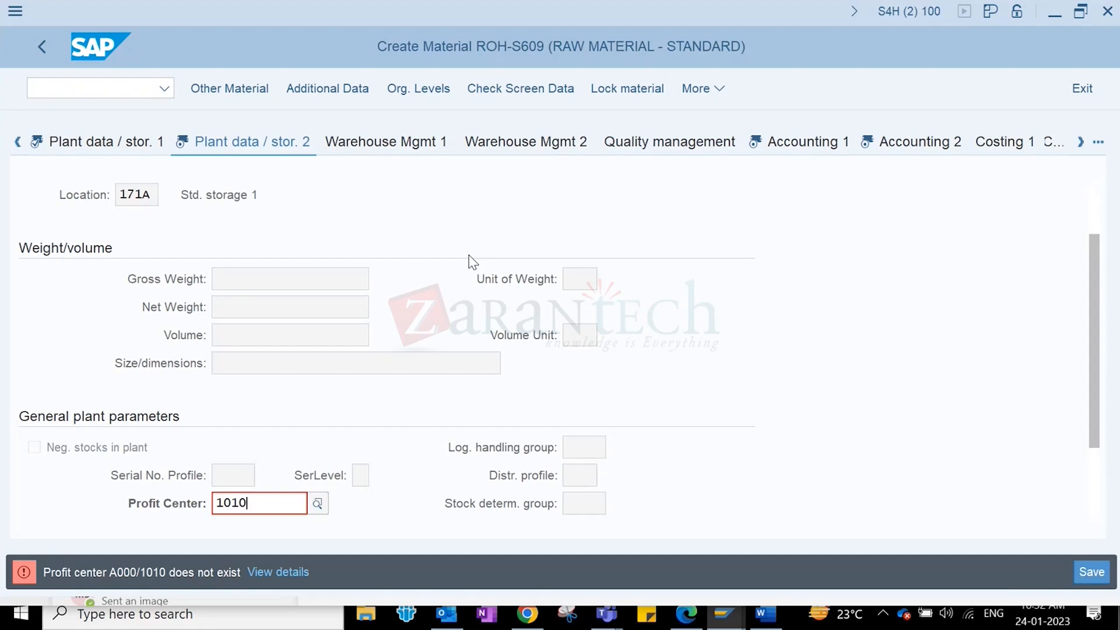
- Search profit centers by company code 1710 and acknowledge the internal error
left_click(318, 504)
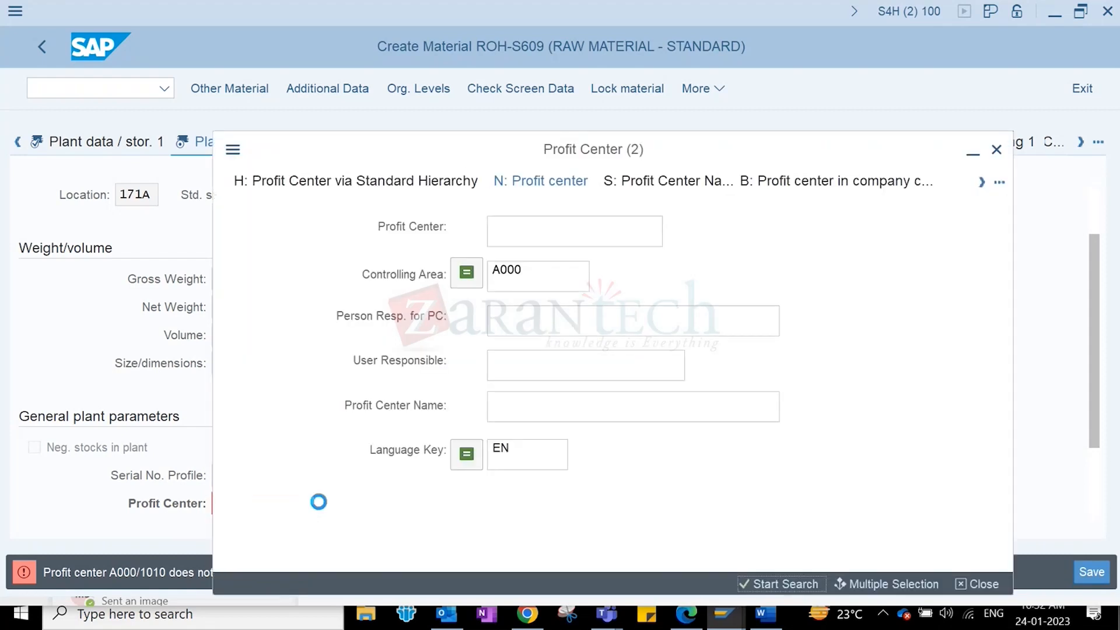
left_click(684, 185)
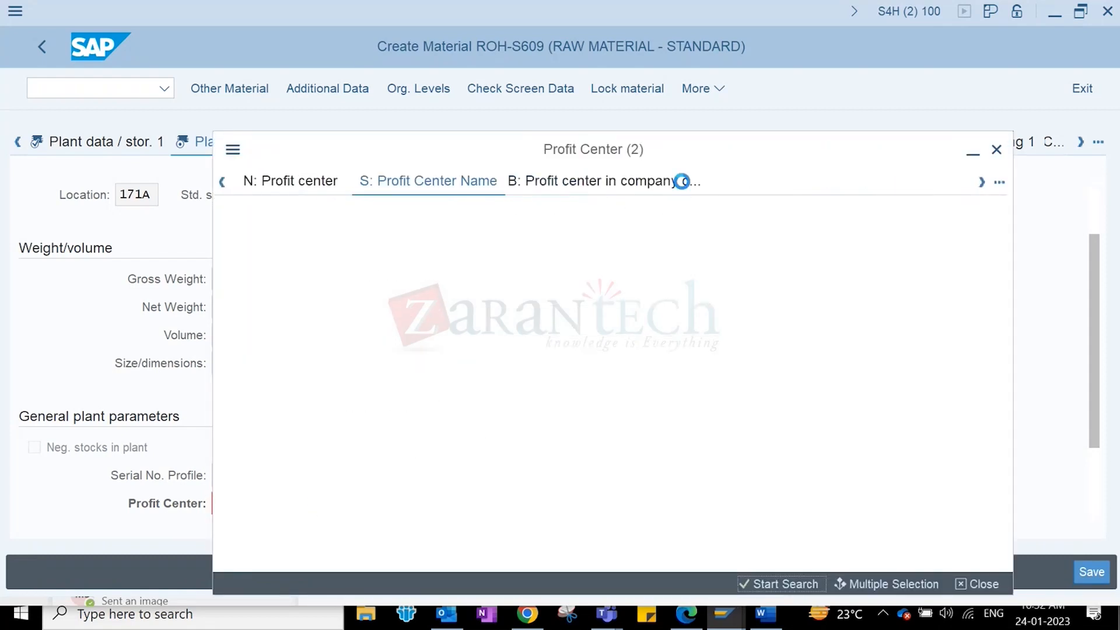
left_click(819, 184)
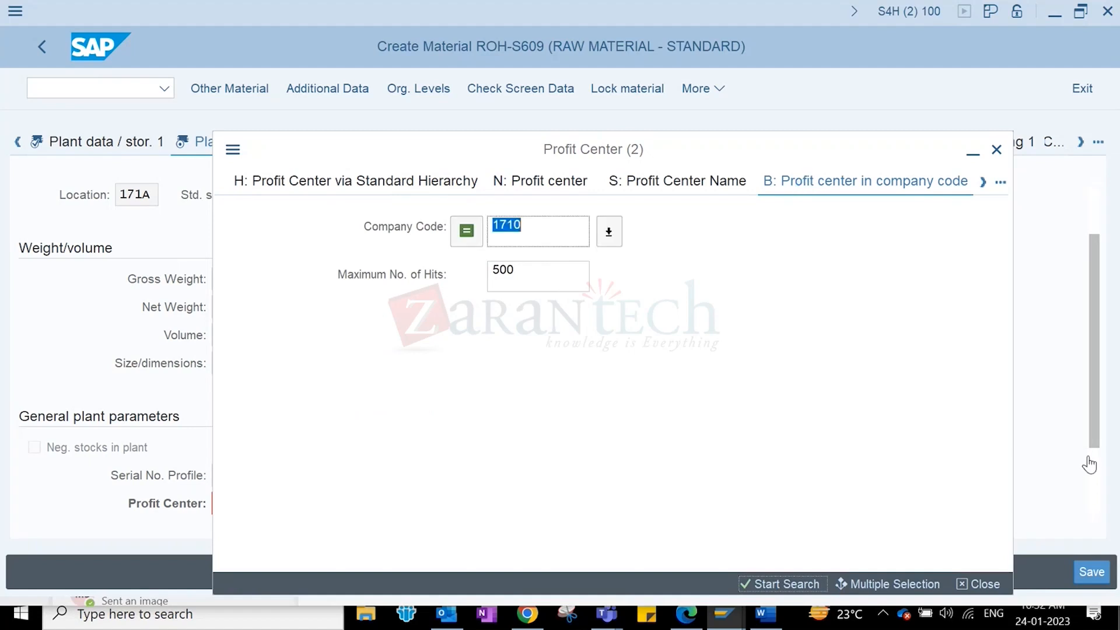
left_click(785, 585)
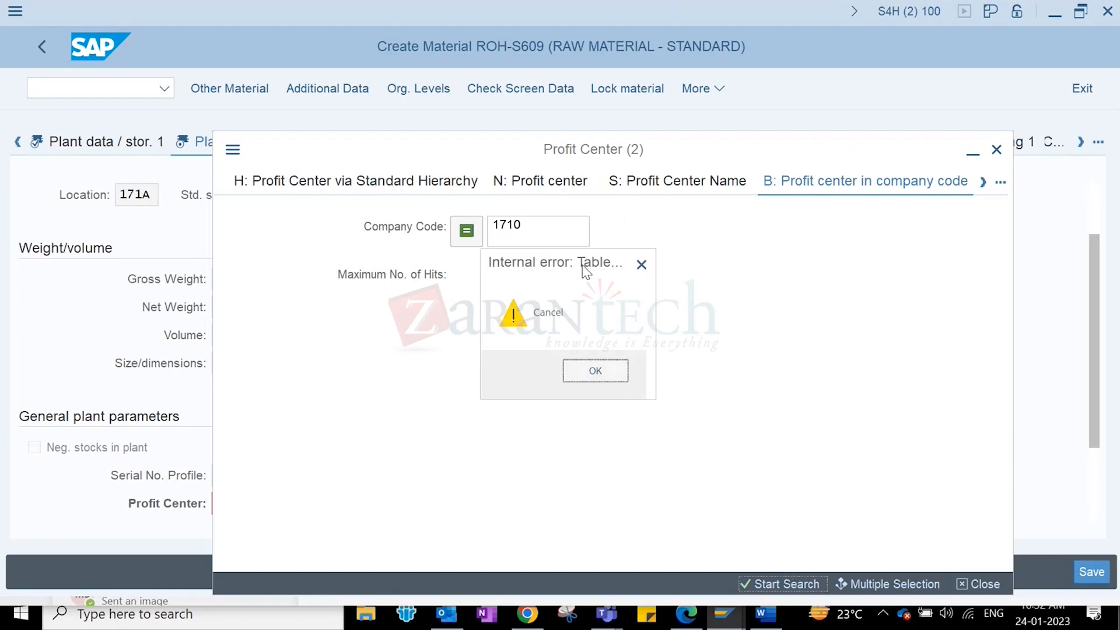
left_click_drag(582, 267, 453, 269)
left_click(475, 376)
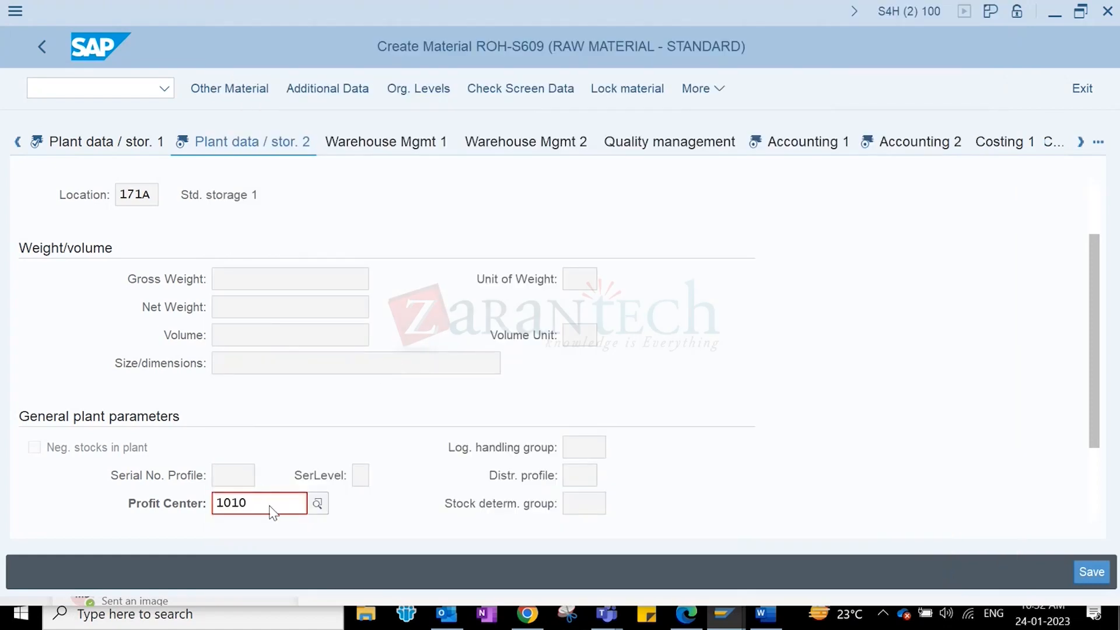
- Replace the invalid profit center 1010 with yb110
left_click_drag(269, 505, 119, 512)
key("BackSpace")
type("yb")
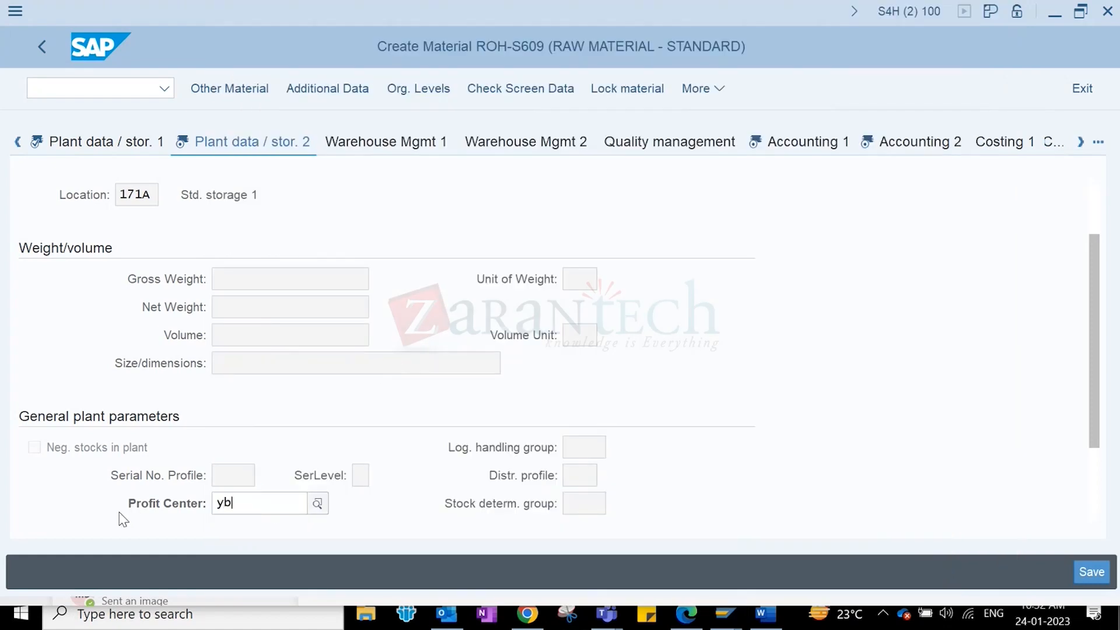
type("110")
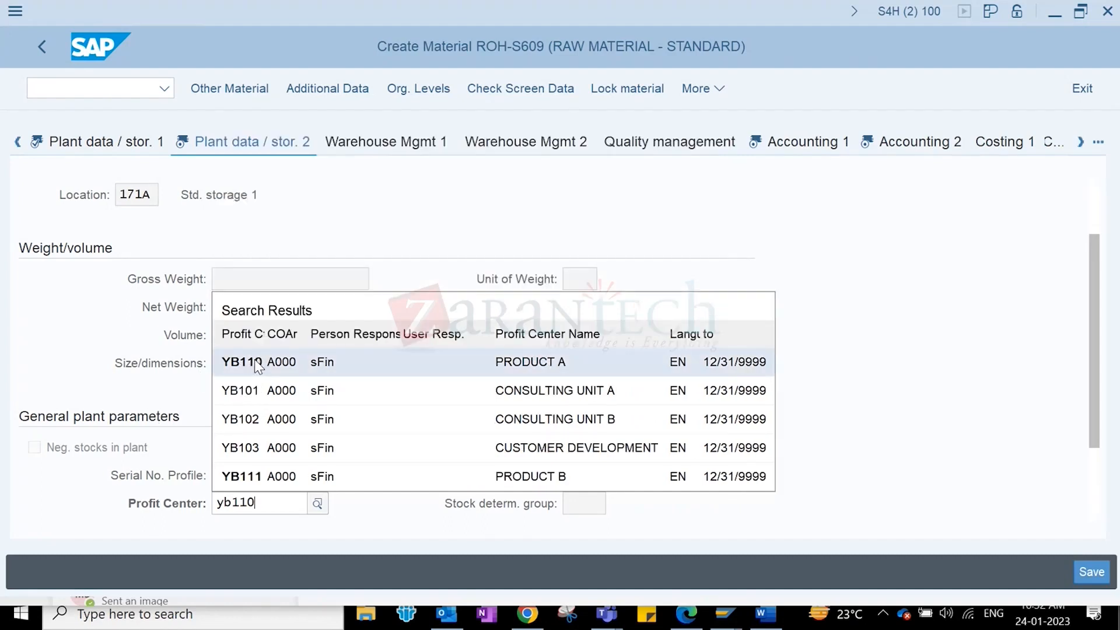
- Choose profit center YB110, step through Accounting 1 and 2, and save, hitting the consumption-account error
left_click(255, 362)
key("Return")
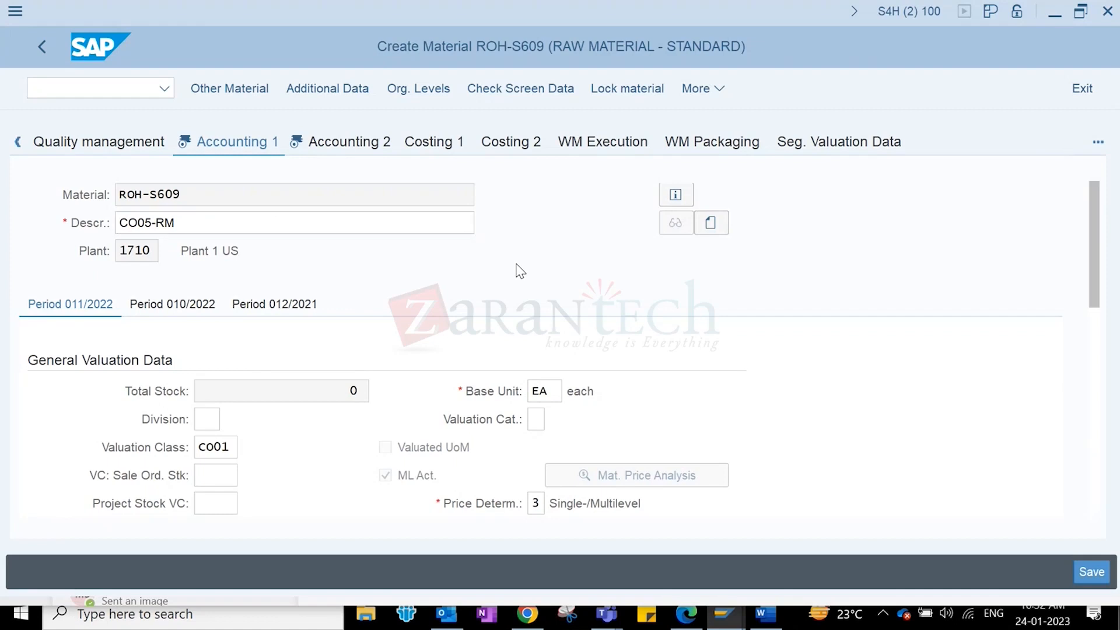
key("Return")
key("Return")
left_click(362, 489)
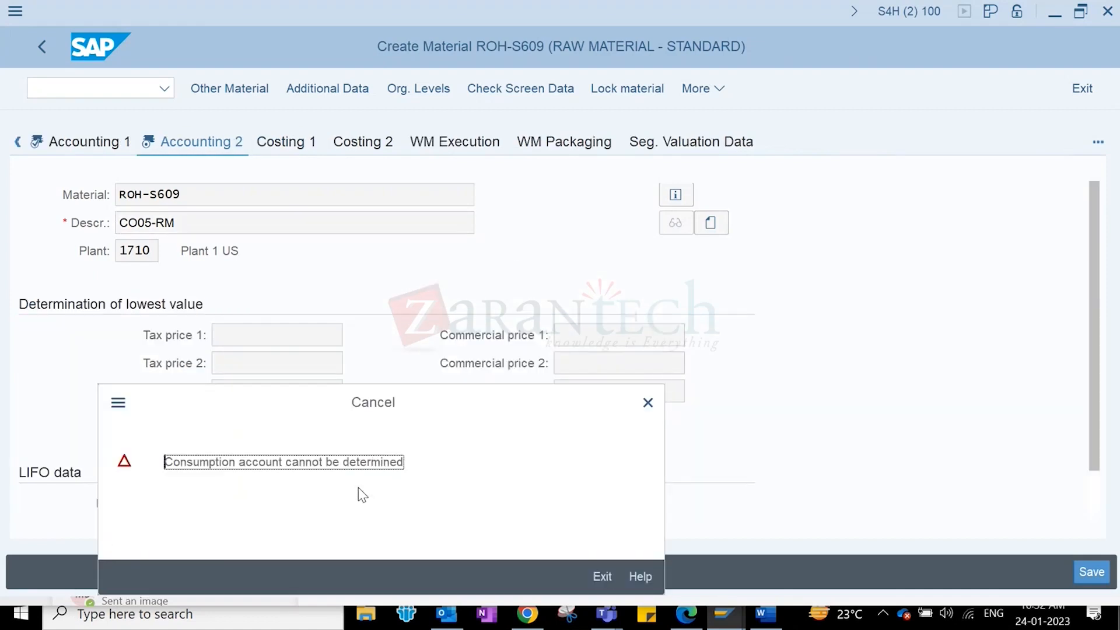
left_click_drag(312, 419, 421, 343)
left_click(751, 328)
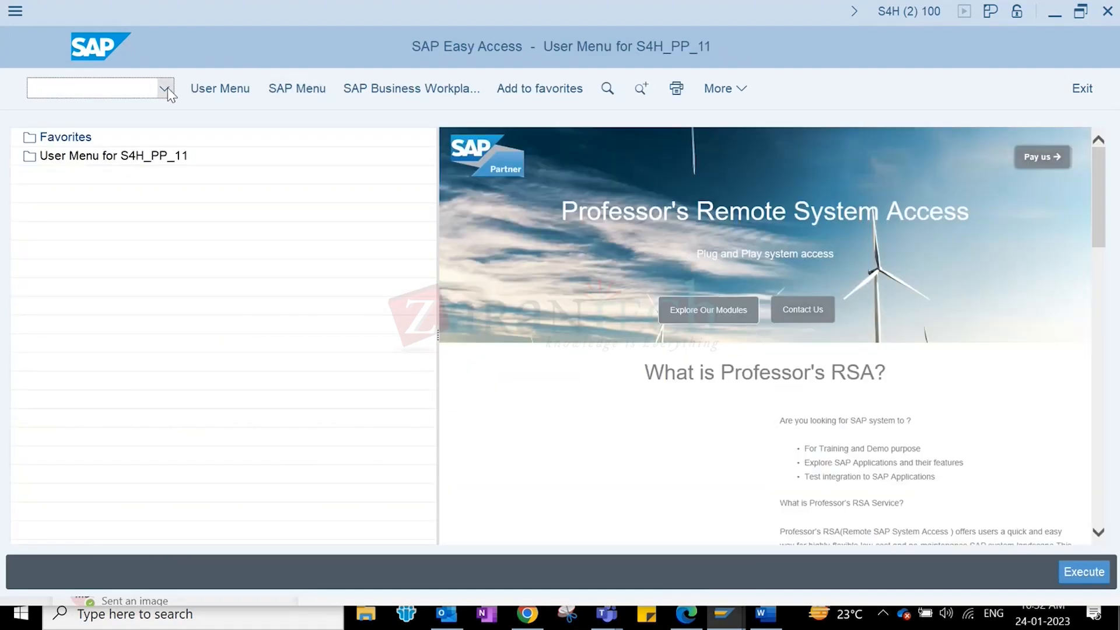
- Rerun mm01 from history, reuse material number ROH-S609, and continue to view selection
left_click(167, 88)
left_click(51, 133)
key("Return")
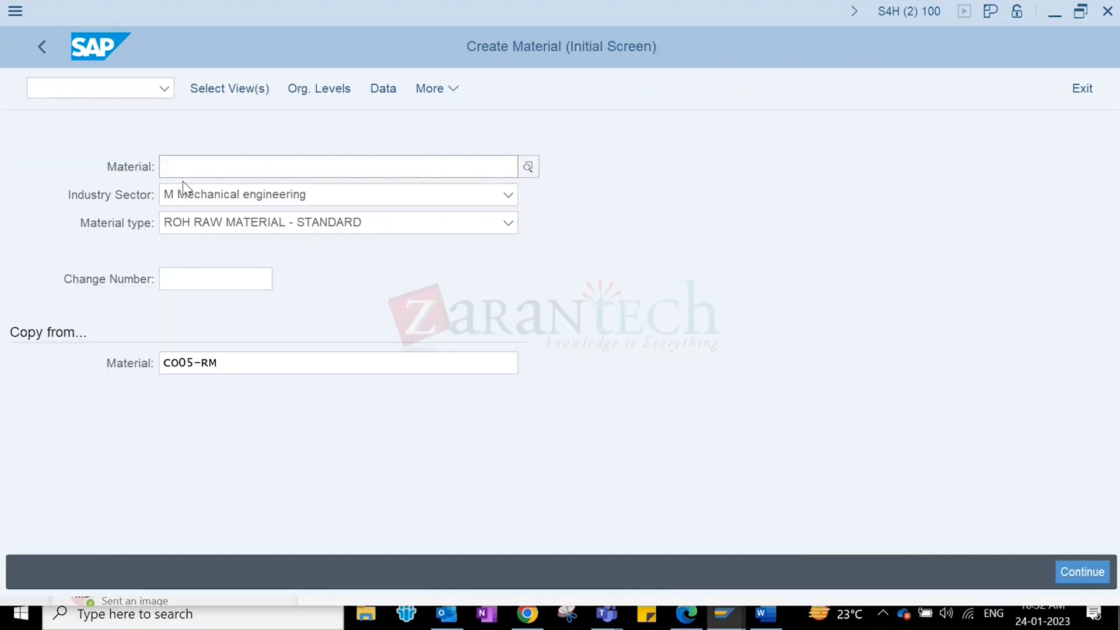
left_click(205, 169)
left_click(187, 192)
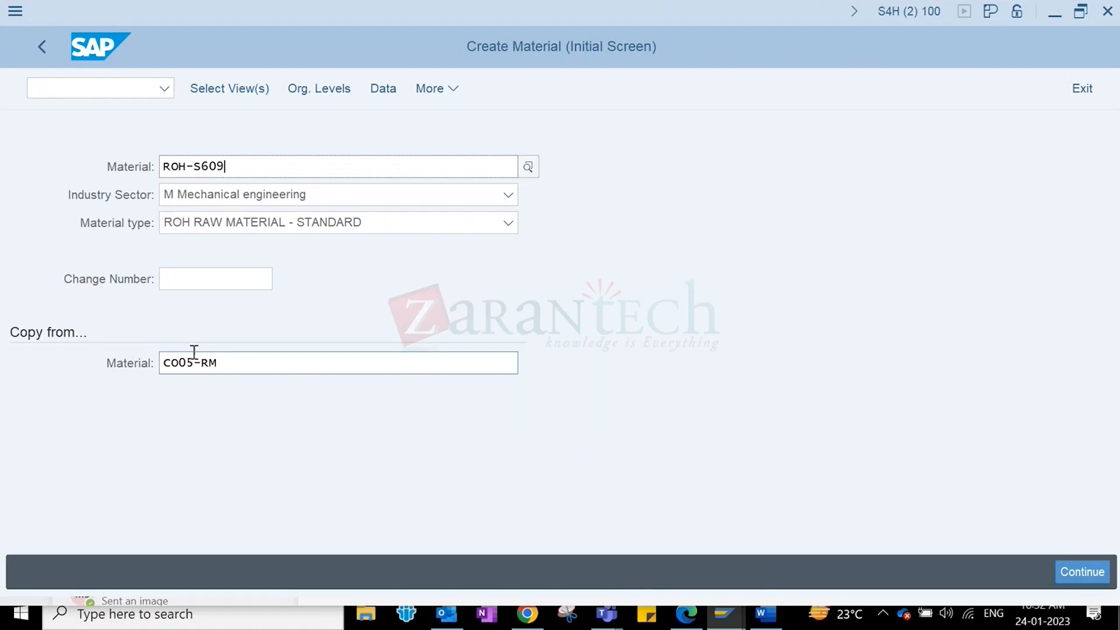
key("Return")
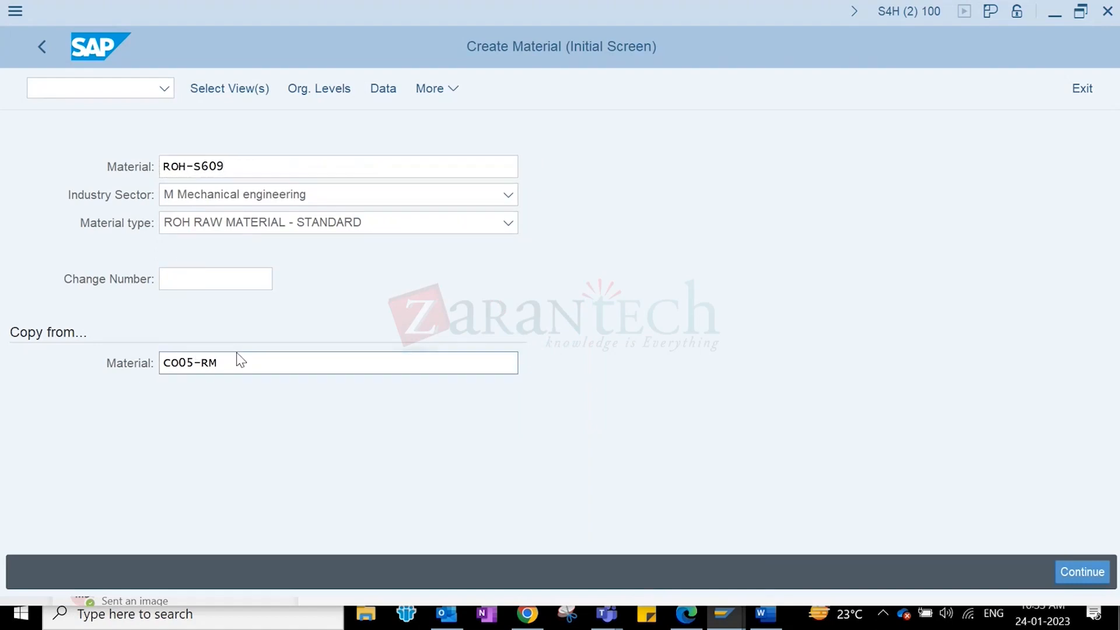
- Tick the Basic Data 1–2, Classification, Purchasing, Purchase Order Text and MRP 1–4 views
left_click(379, 153)
left_click(379, 174)
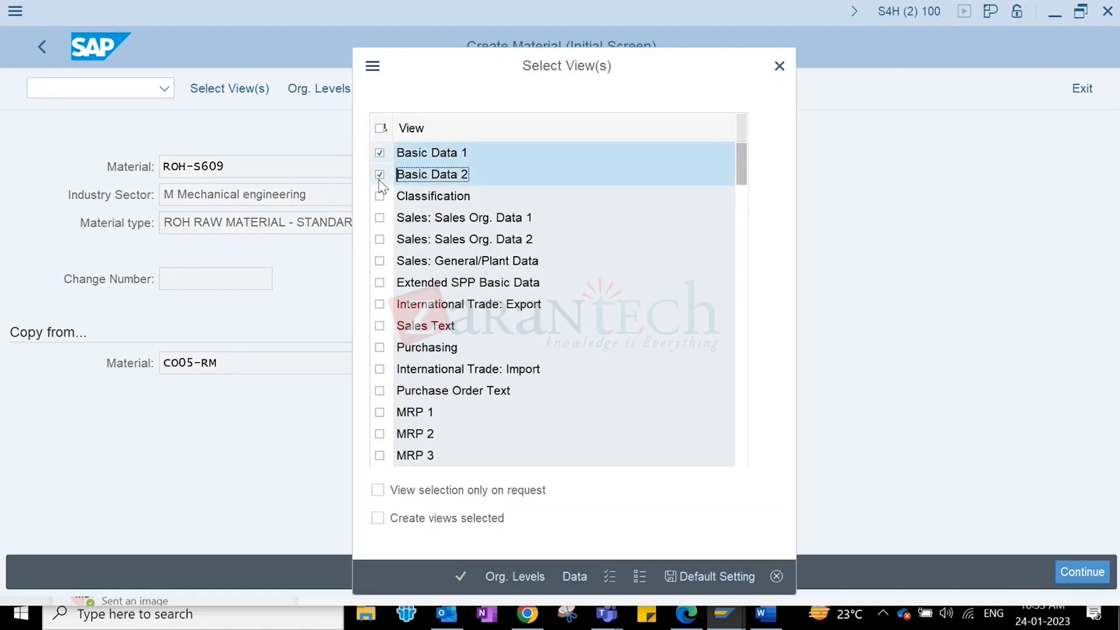
left_click(379, 196)
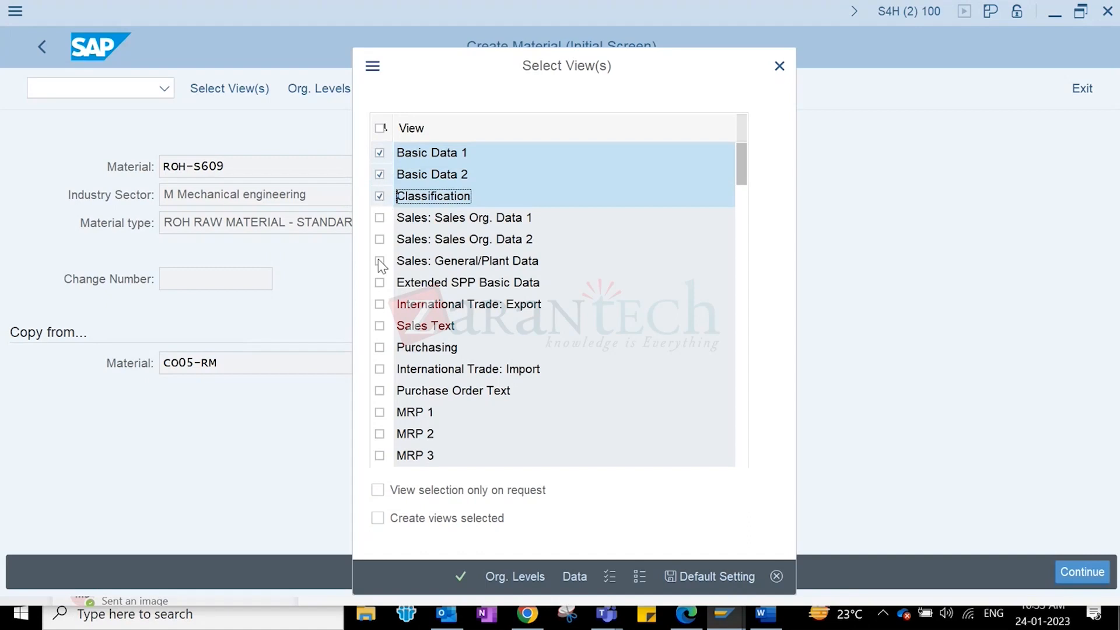
left_click(379, 349)
left_click(380, 391)
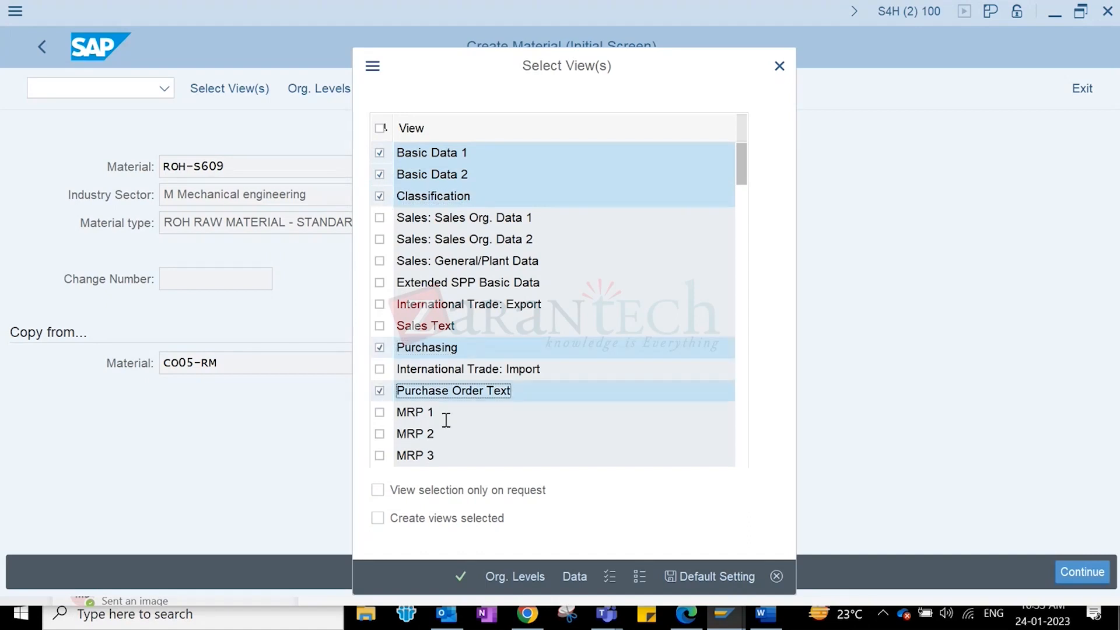
scroll(615, 250, "down", 1)
left_click(379, 347)
left_click(380, 369)
left_click(379, 390)
left_click(379, 412)
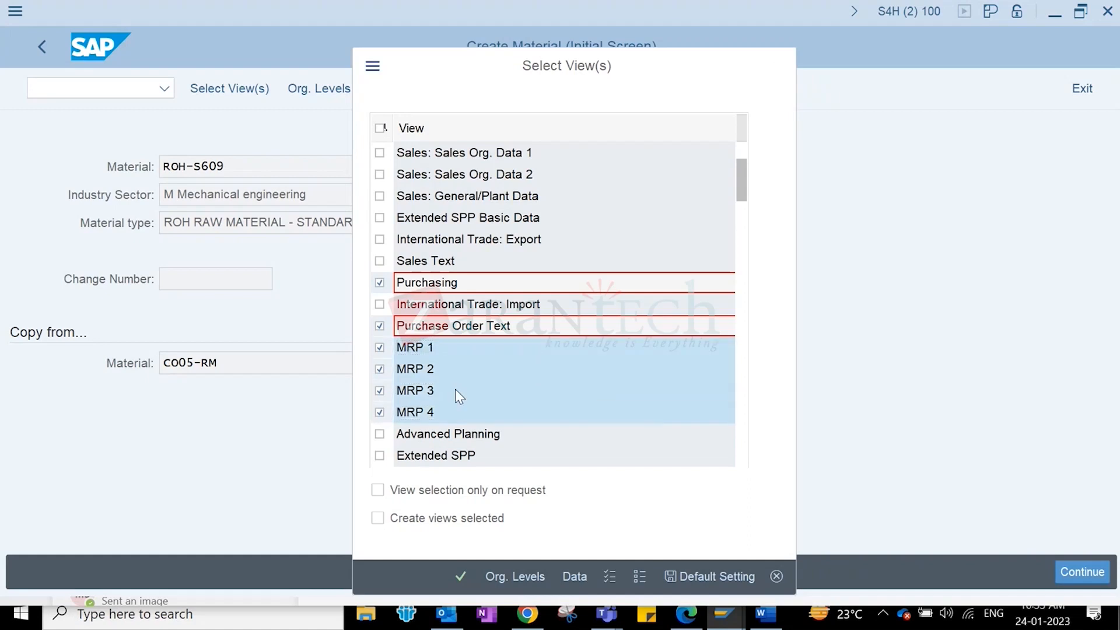
- Add the Plant Data/Storage 1–2, Accounting 1–2 and Costing 1–2 views and confirm the selection
scroll(457, 395, "down", 2)
left_click(380, 369)
left_click(380, 390)
scroll(383, 410, "down", 1)
scroll(392, 412, "down", 1)
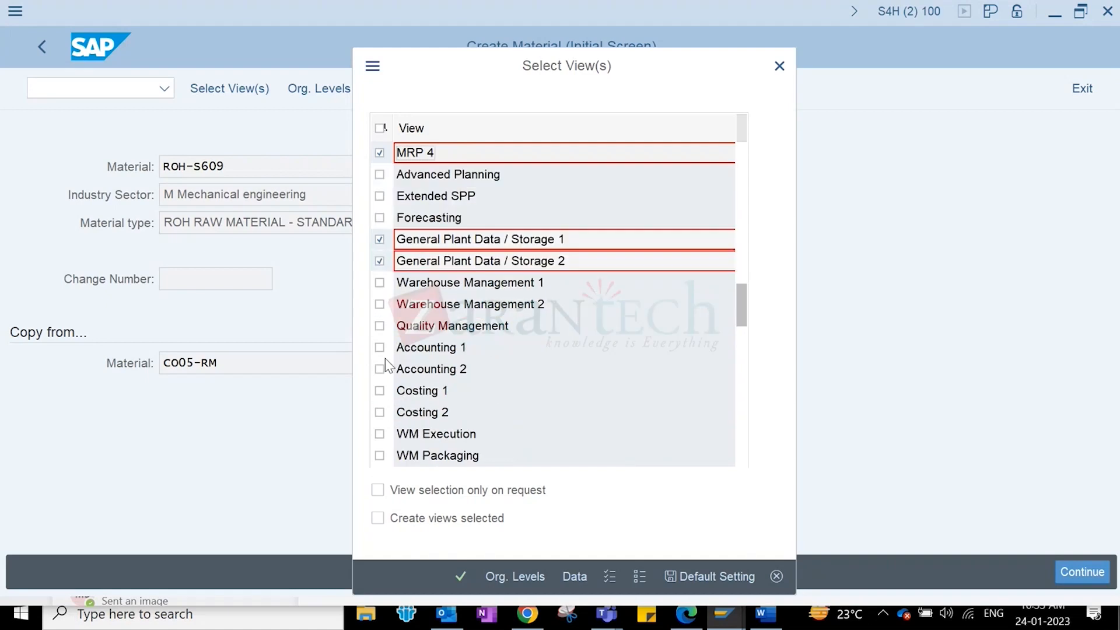
left_click(379, 347)
left_click(380, 369)
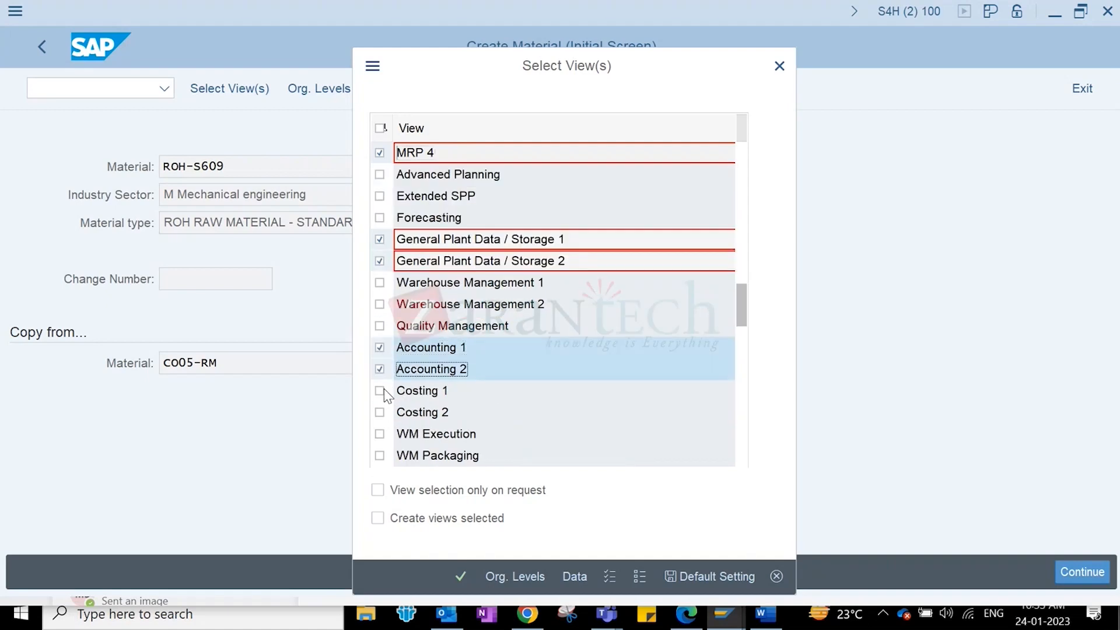
left_click(380, 390)
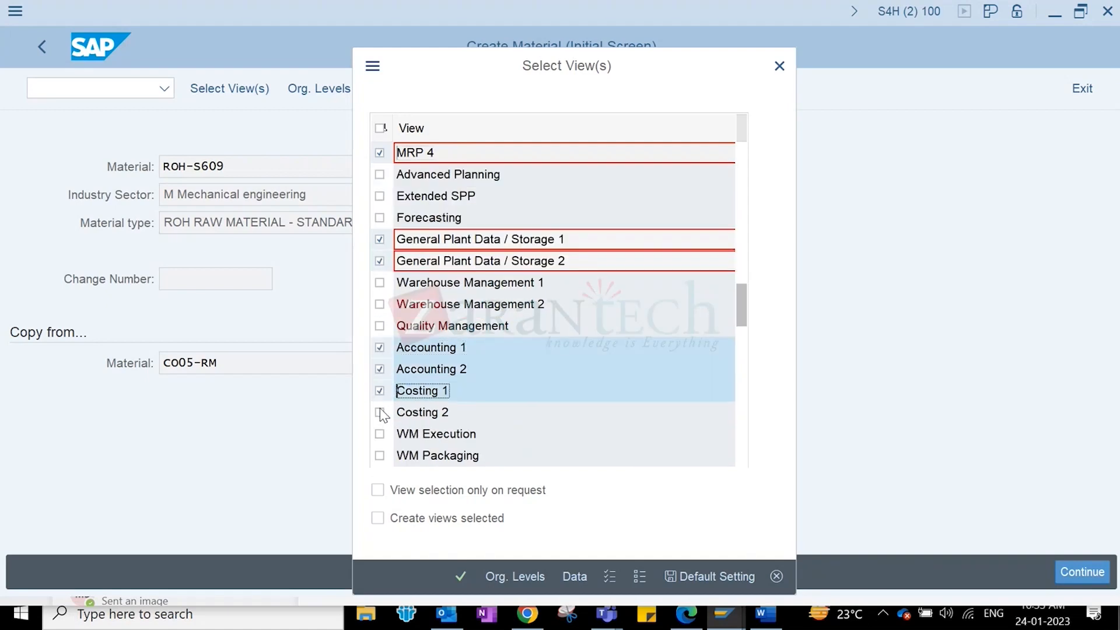
left_click(380, 412)
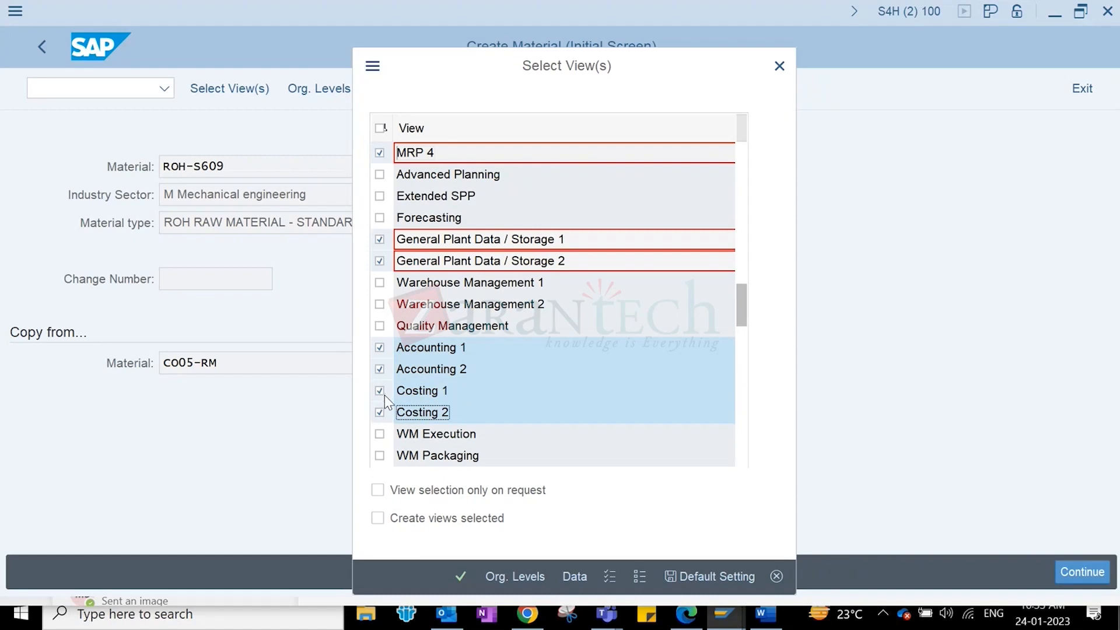
left_click(461, 575)
left_click(462, 575)
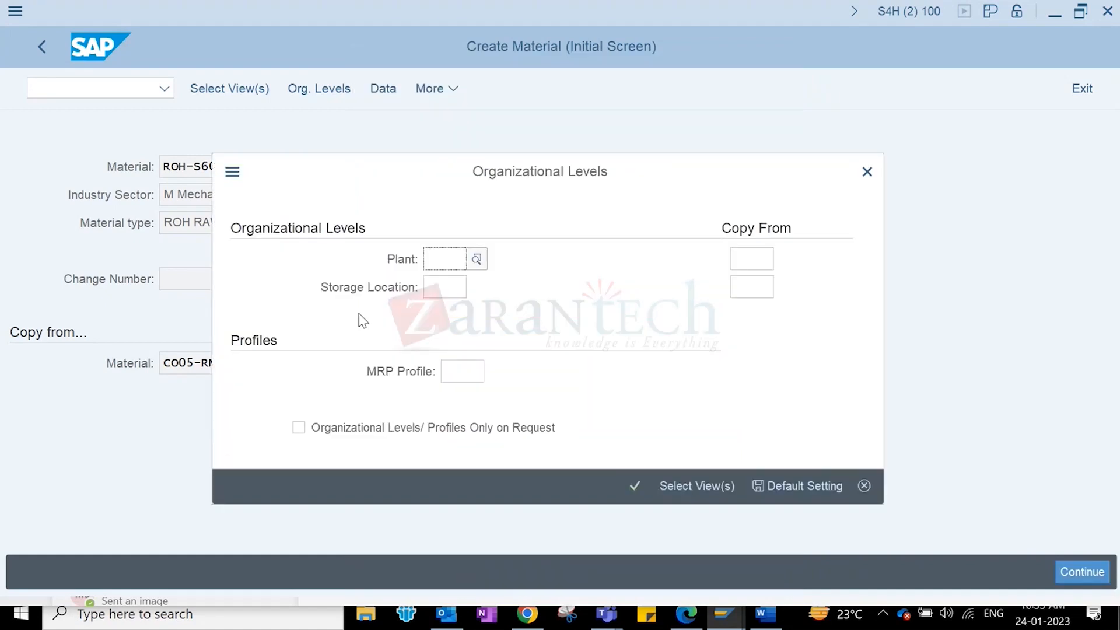
- Set plant 1710 and storage location 171A, copying from CO05, and confirm the organizational levels
left_click(443, 257)
left_click(446, 283)
left_click(445, 287)
left_click(447, 313)
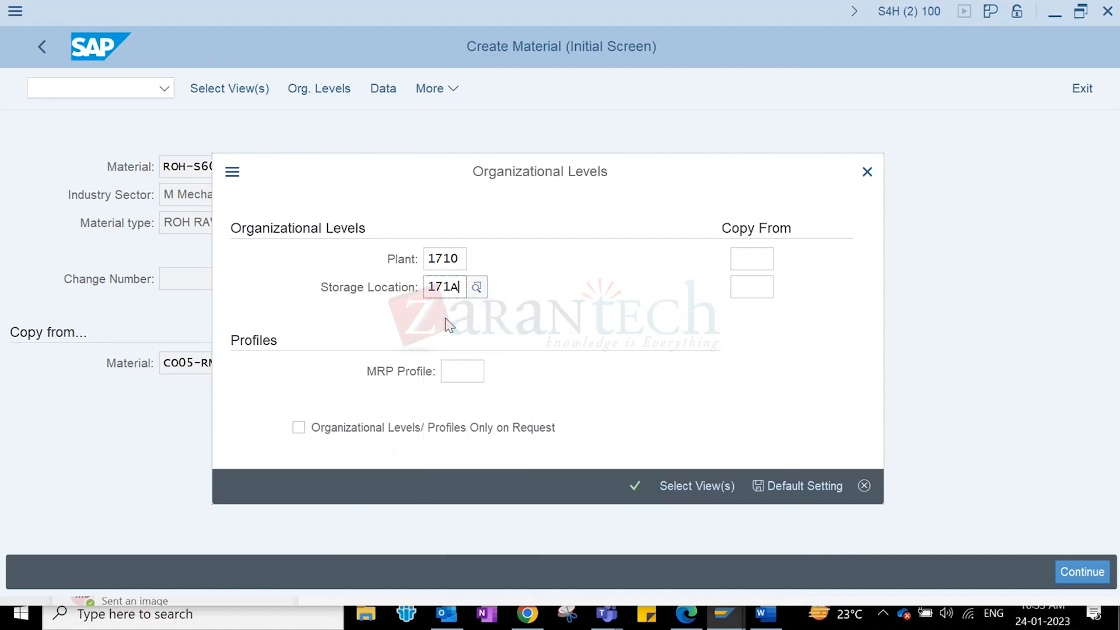
left_click(751, 258)
type("co05")
left_click(748, 292)
left_click(752, 315)
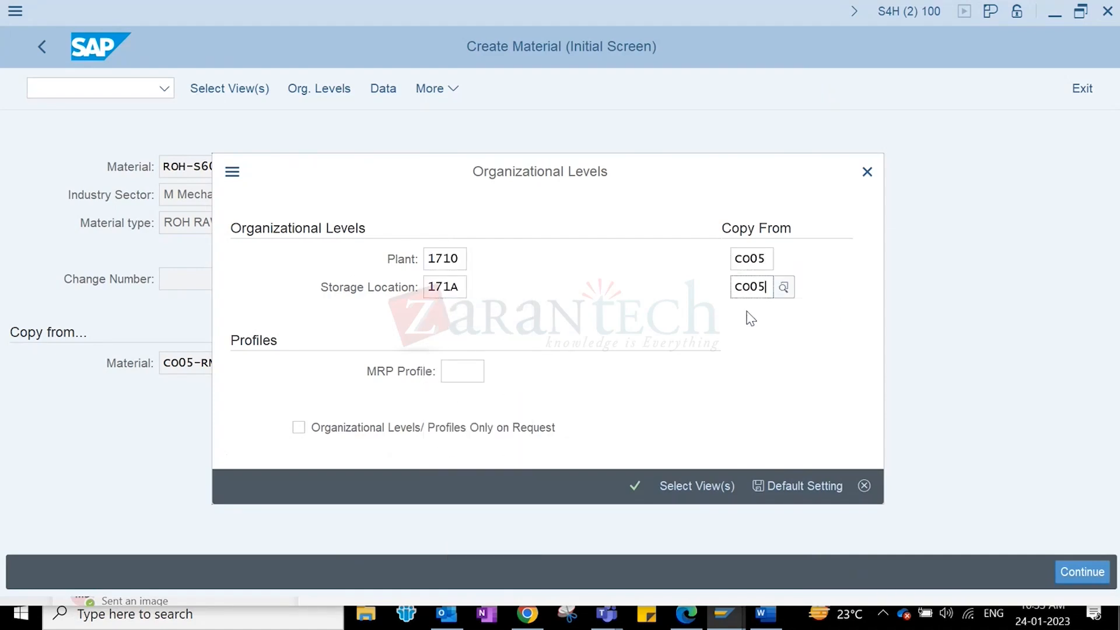
left_click(634, 484)
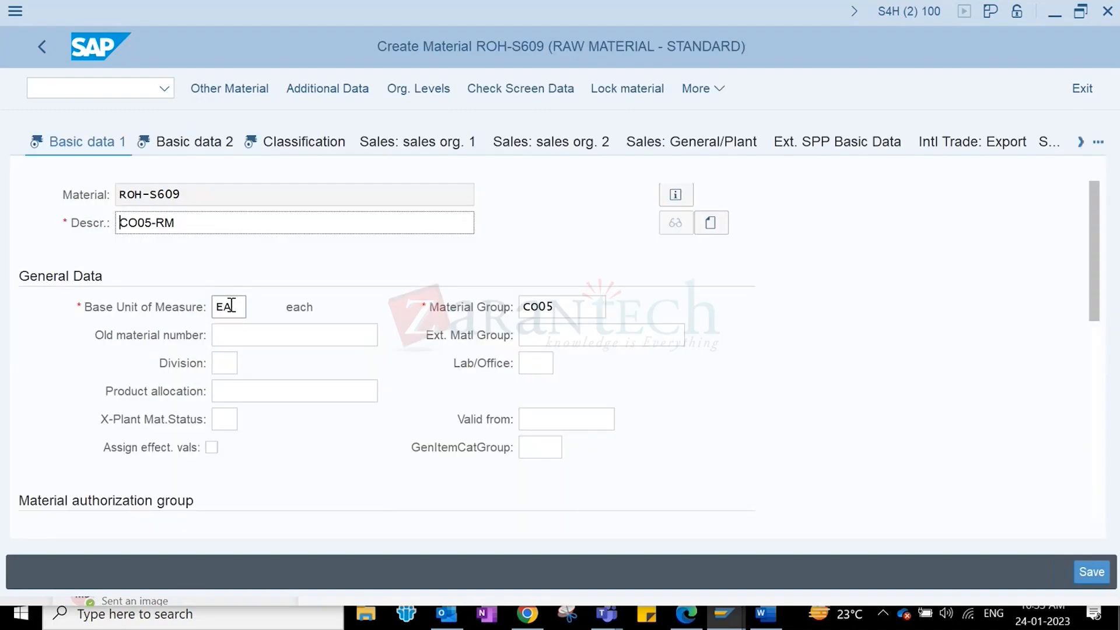
- Advance through Basic data, Purchasing and MRP views to Plant data / stor. 2
key("Return")
key("Return")
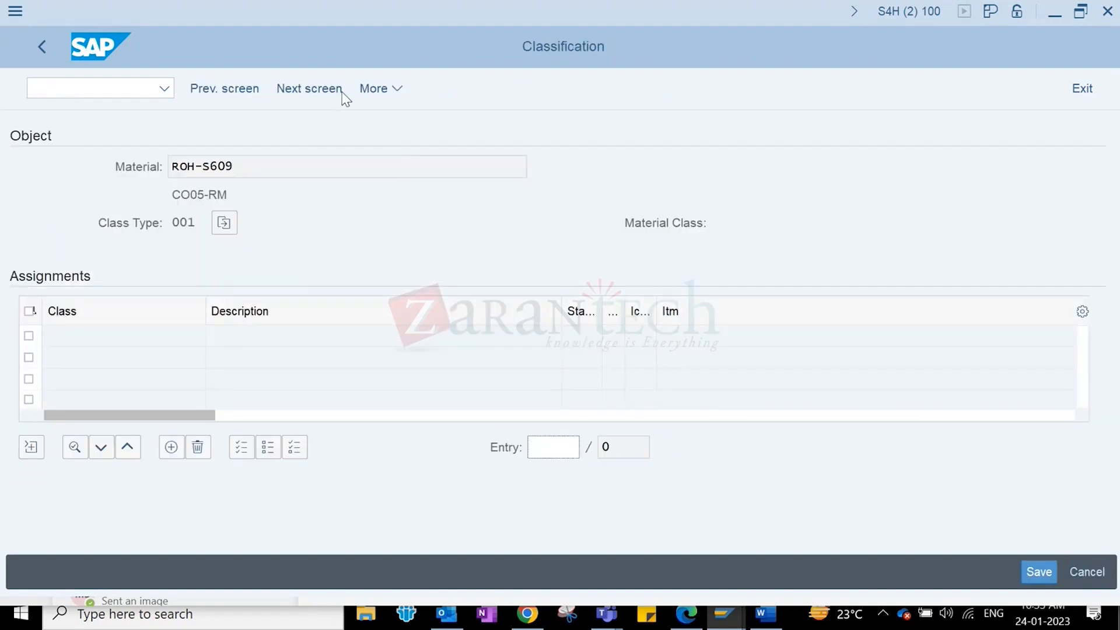
left_click(309, 90)
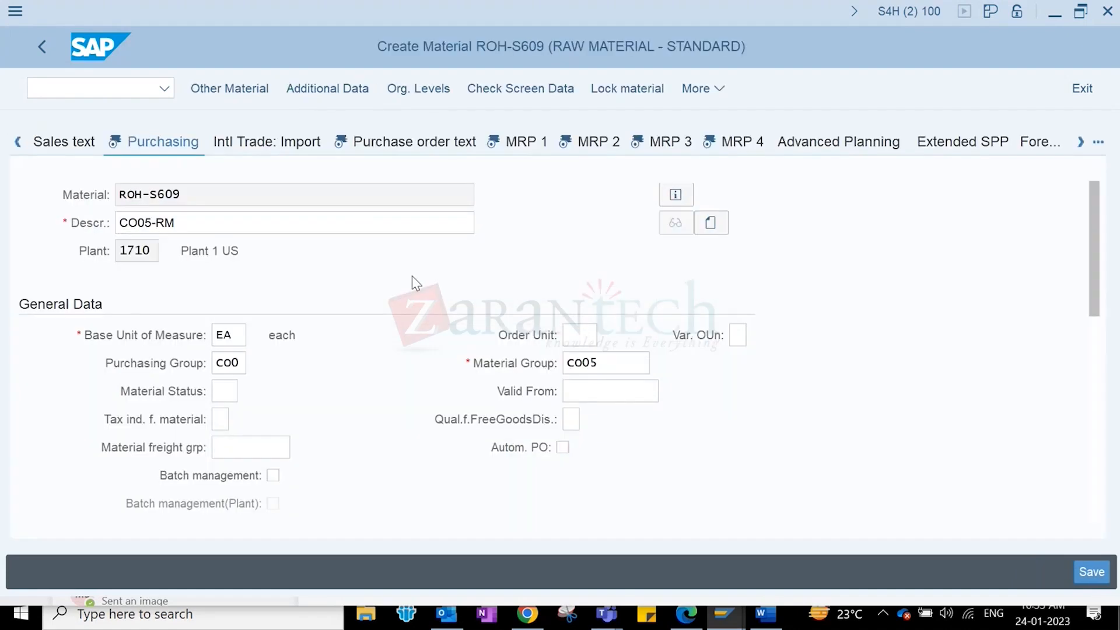
key("Return")
key("Return")
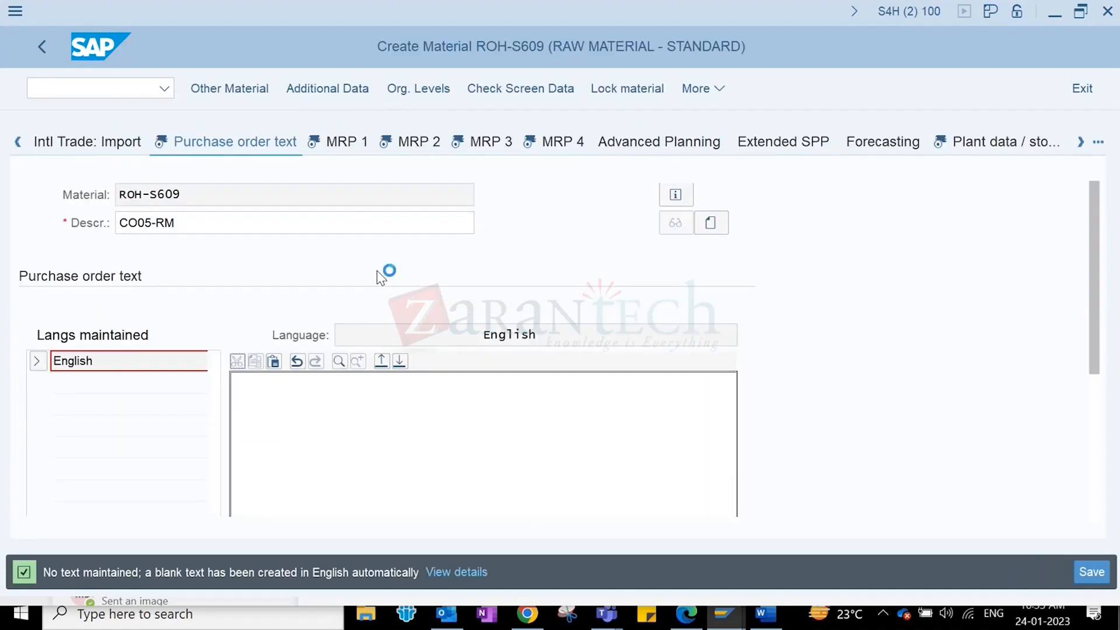
key("Return")
key("Return")
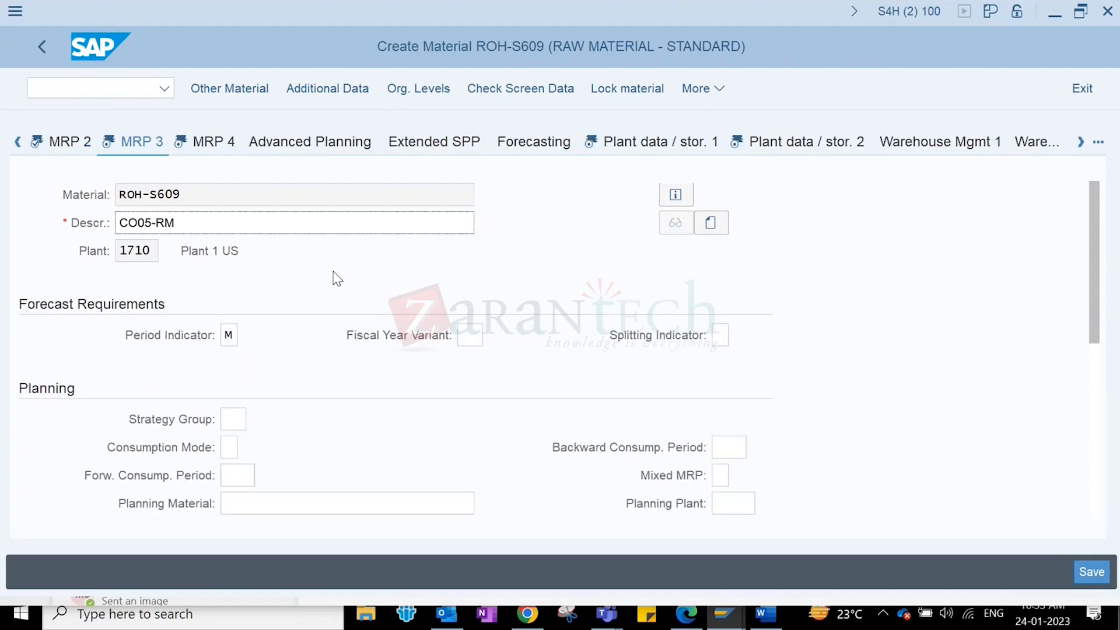
key("Return")
left_click(611, 153)
key("Return")
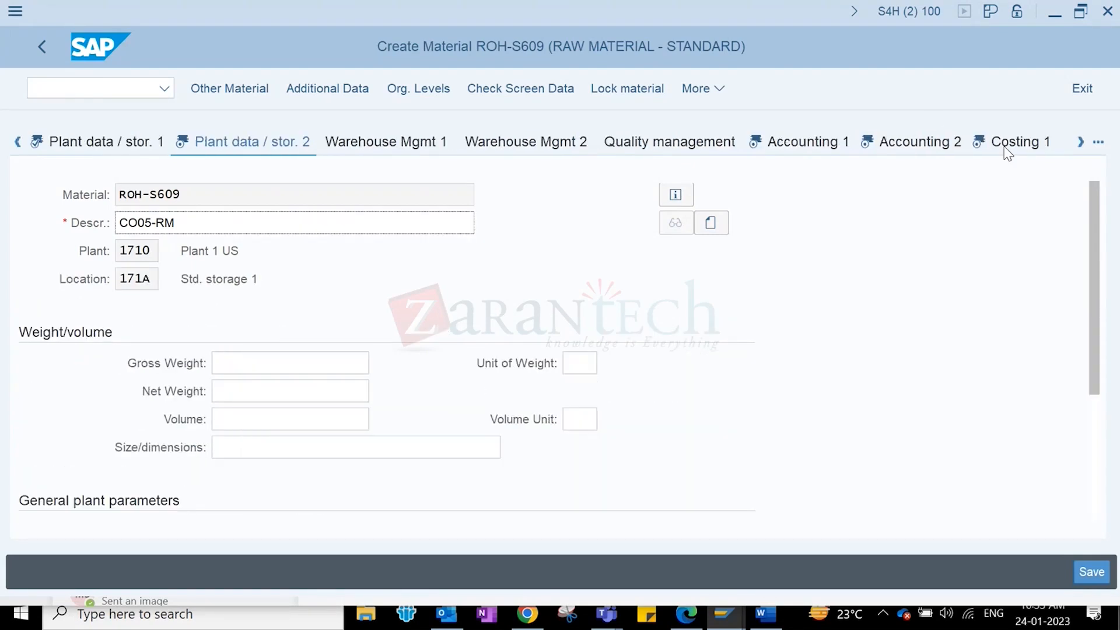
key("Return")
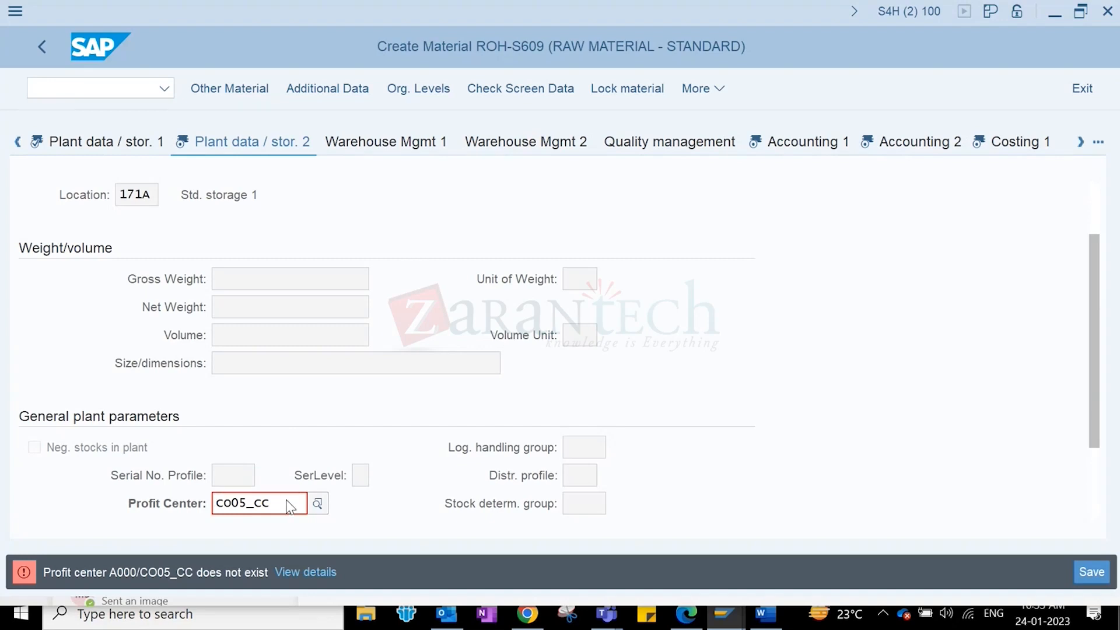
- Replace the invalid profit center CO05_CC with YB110 and continue to Accounting 1
left_click_drag(288, 503, 153, 501)
key("BackSpace")
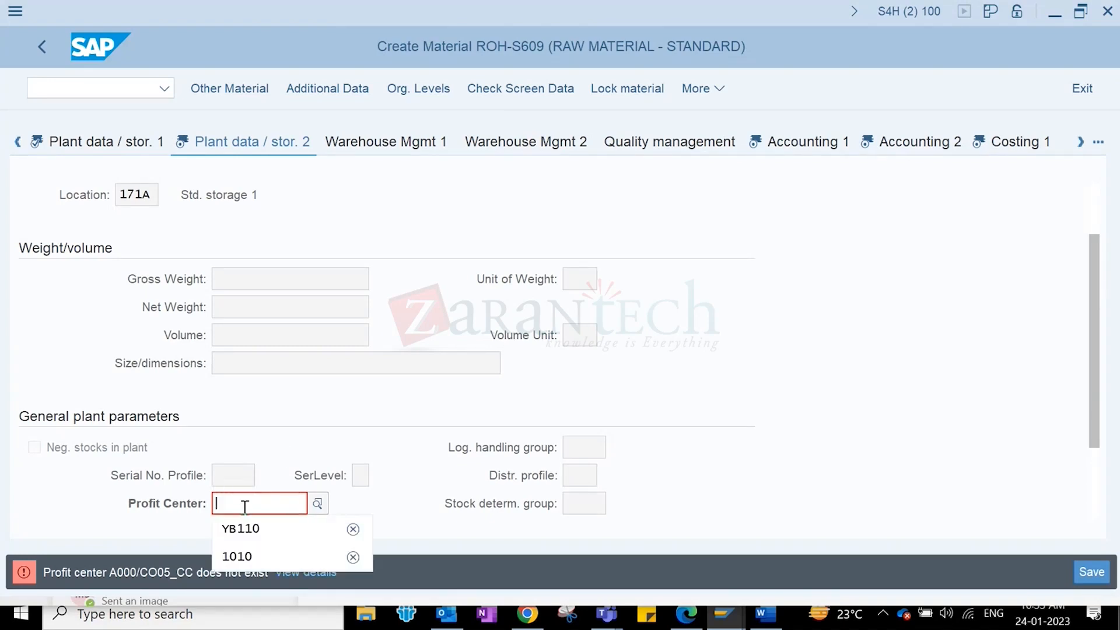
left_click(251, 529)
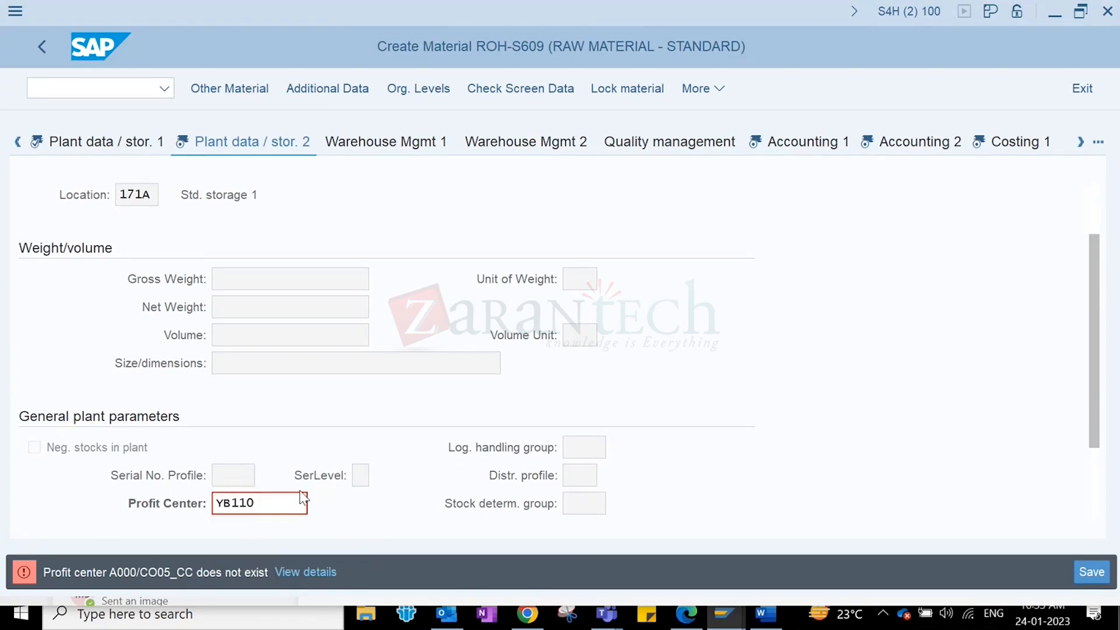
key("Return")
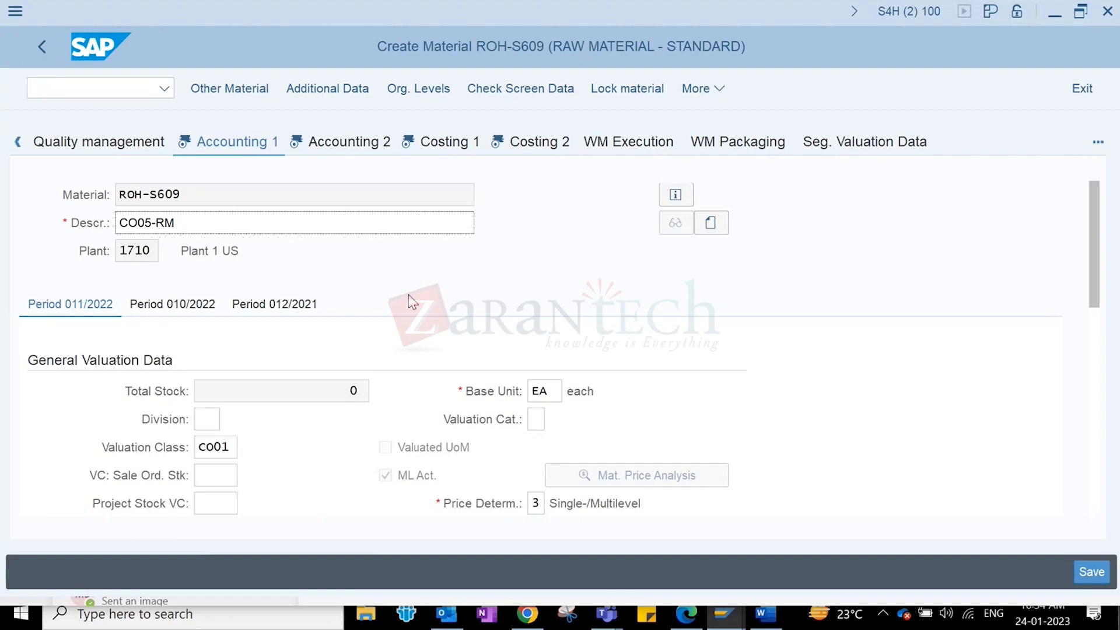
- Change the valuation class from CO01 to 7920 and confirm it
left_click(231, 447)
double_click(227, 446)
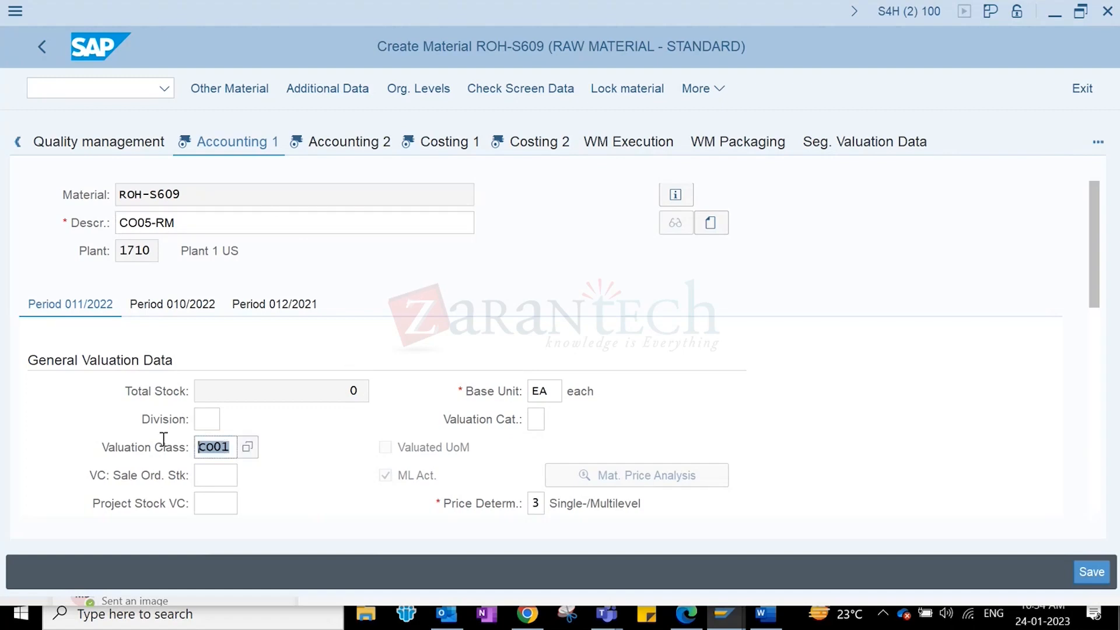
key("BackSpace")
type("7920")
key("Return")
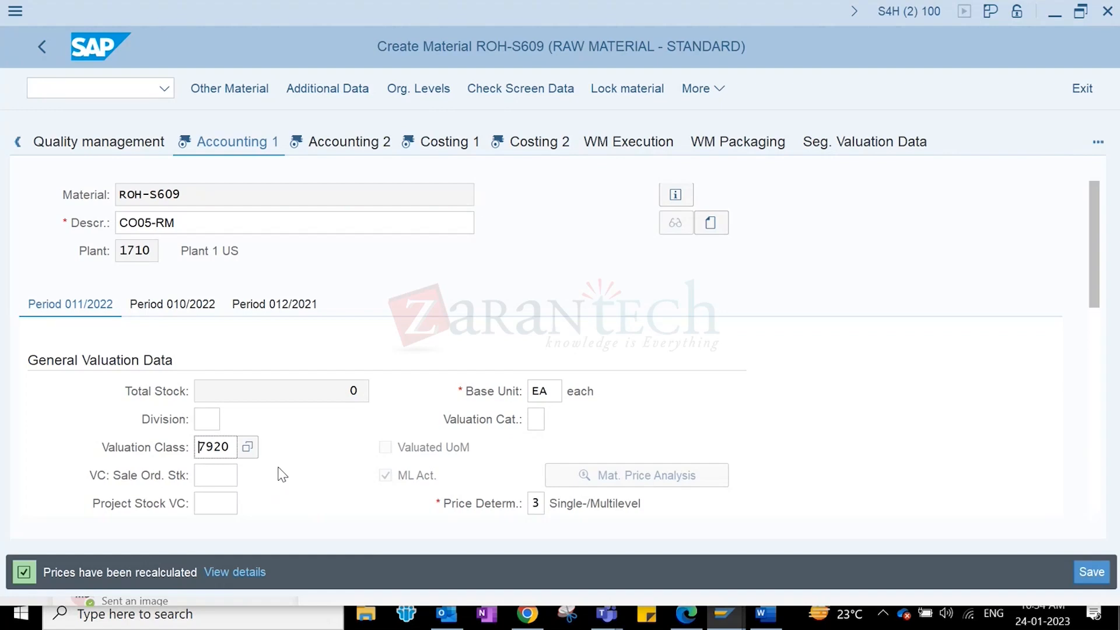
key("Return")
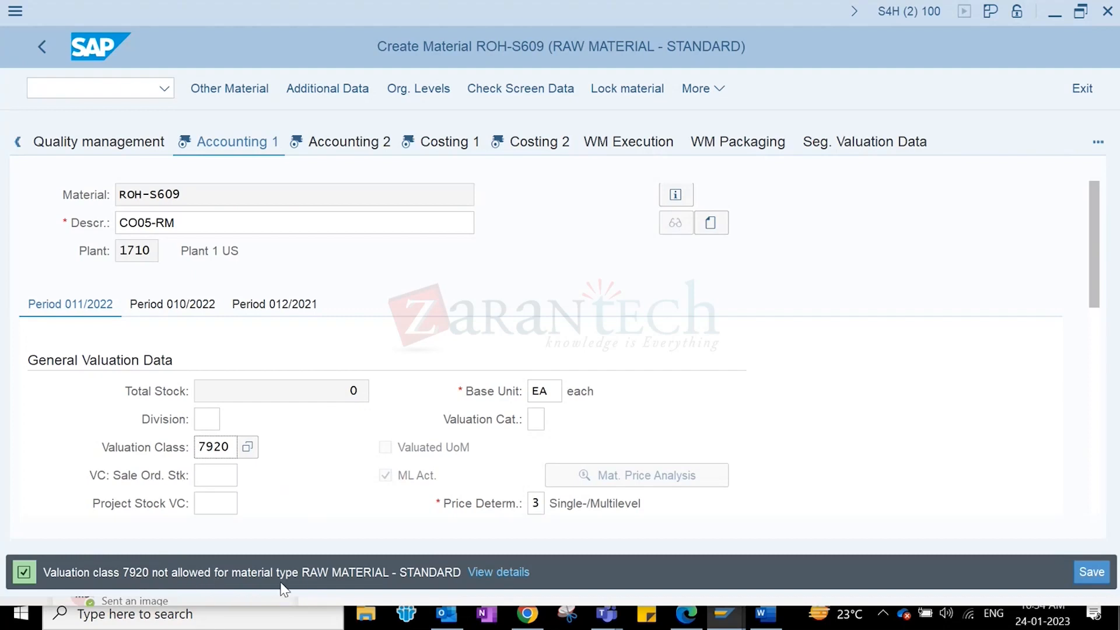
- Replace the rejected valuation class 7920 with 3000 and confirm
double_click(236, 446)
key("BackSpace")
type("3000")
key("Return")
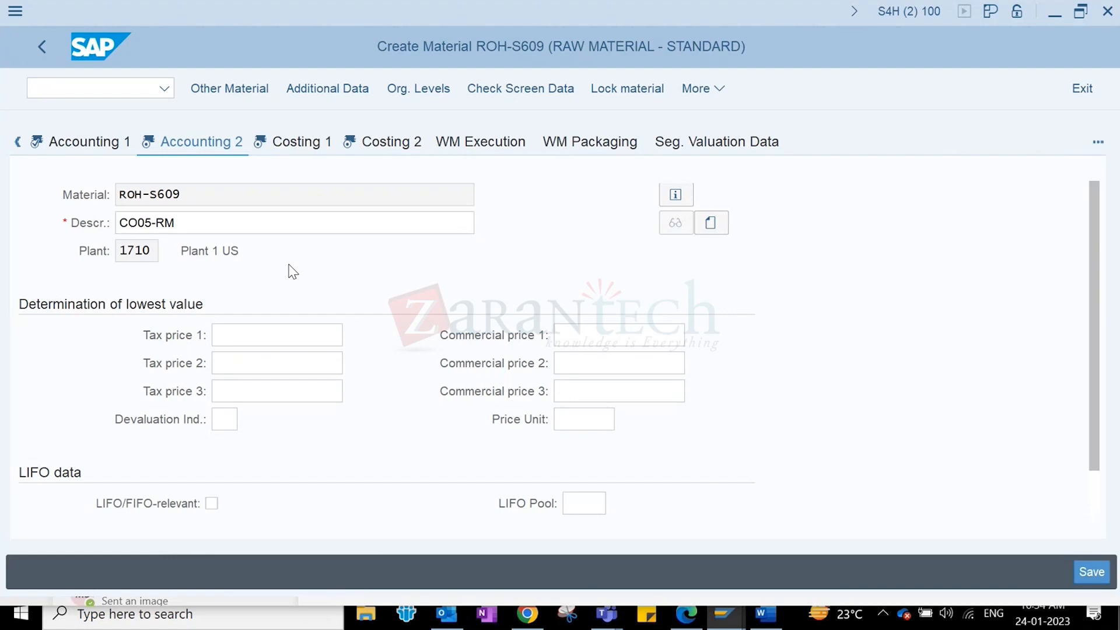
- Advance to the Costing views, then return to the MRP 1 view
key("Return")
key("Return")
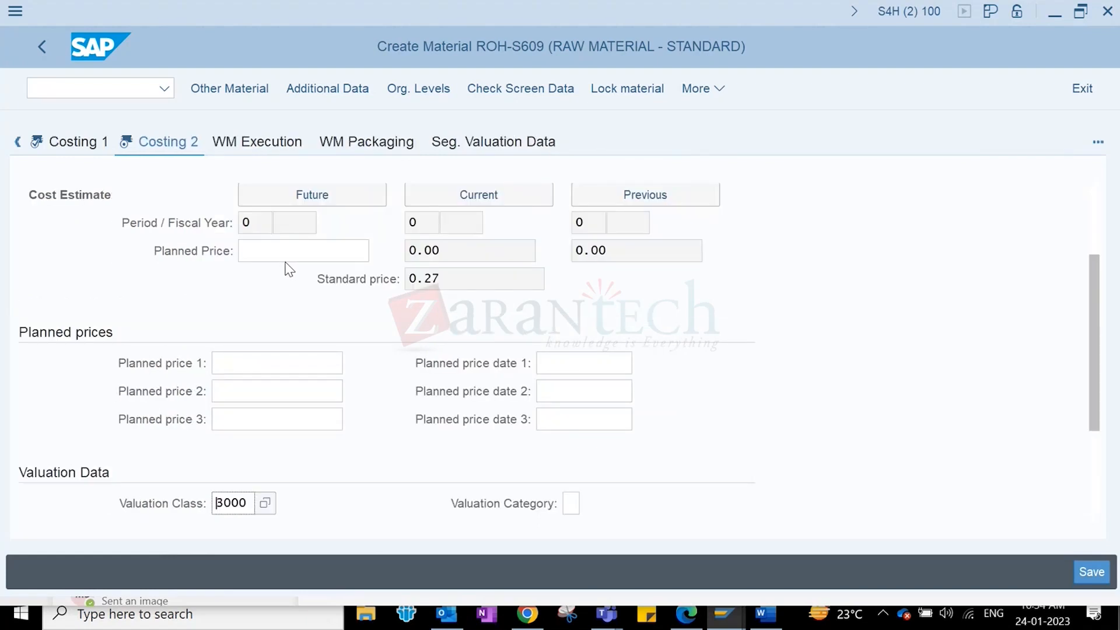
left_click(18, 142)
left_click(16, 142)
left_click(16, 142)
left_click(17, 143)
left_click(17, 142)
left_click(16, 144)
left_click(16, 144)
left_click(16, 144)
left_click(16, 143)
left_click(17, 143)
left_click(222, 143)
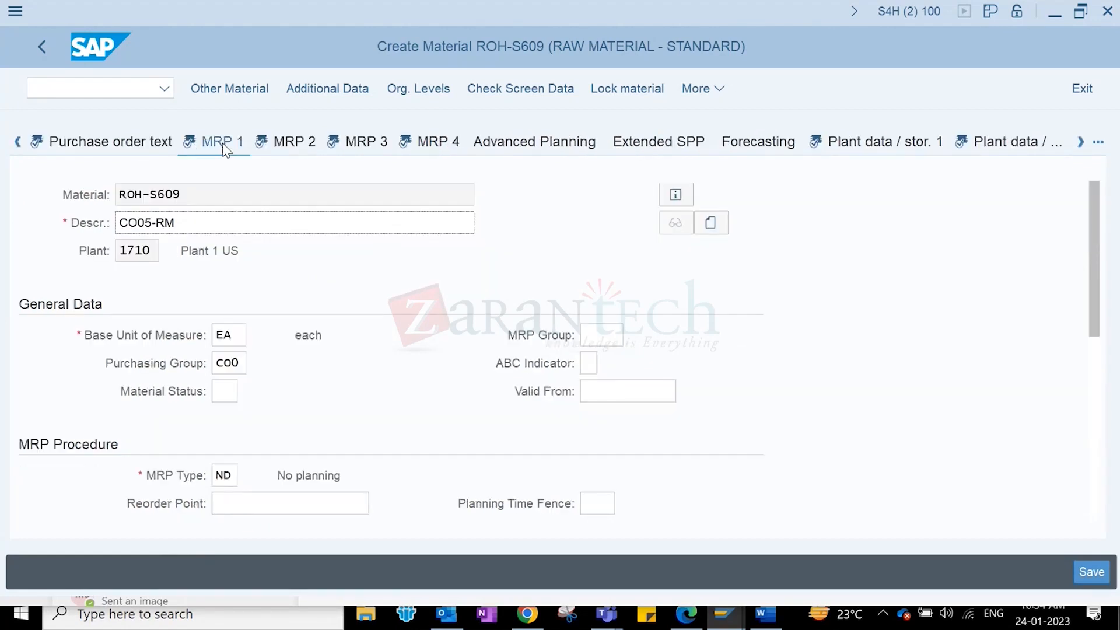
- Step through the MRP, plant and accounting views to the last screen and save ROH-S609
key("Return")
key("Return")
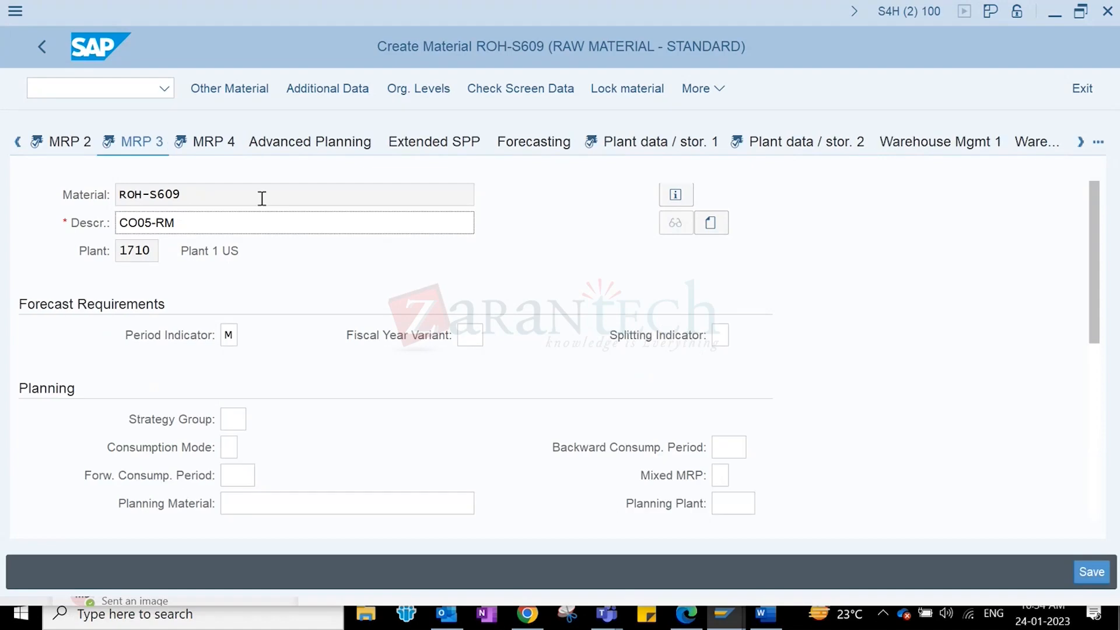
key("Return")
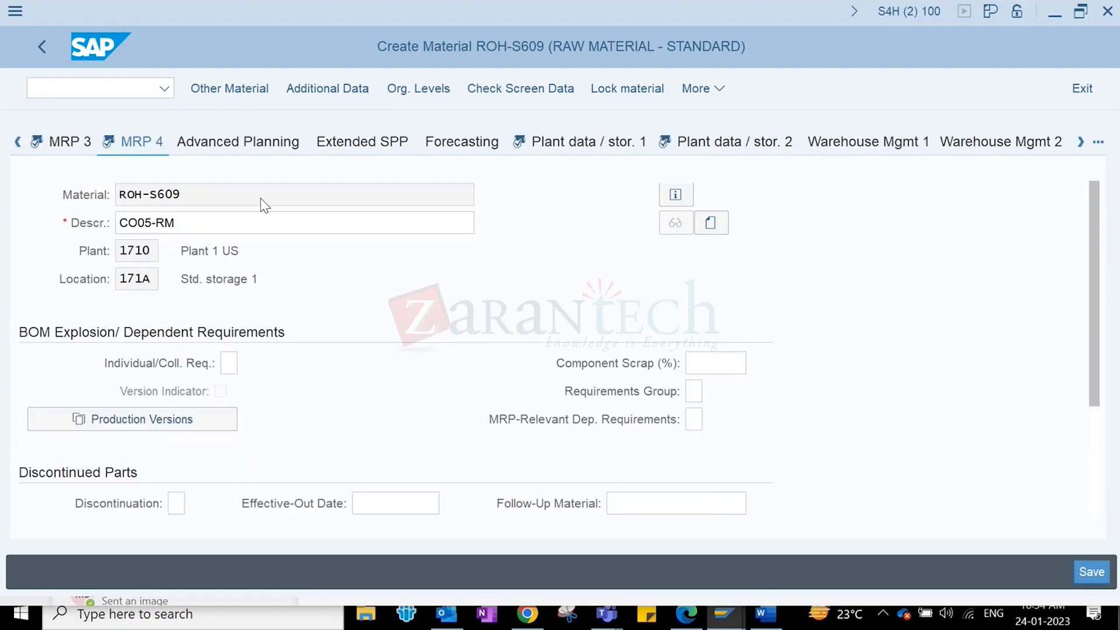
key("Return")
key("Return")
key("Return")
key("Return")
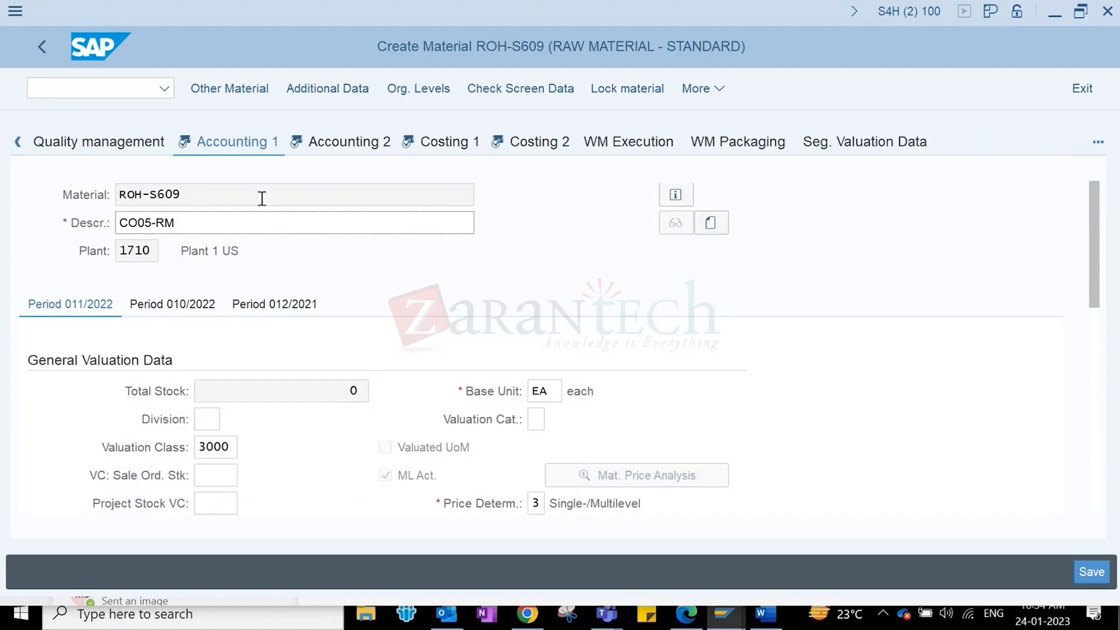
key("Return")
key("Return")
key("Return")
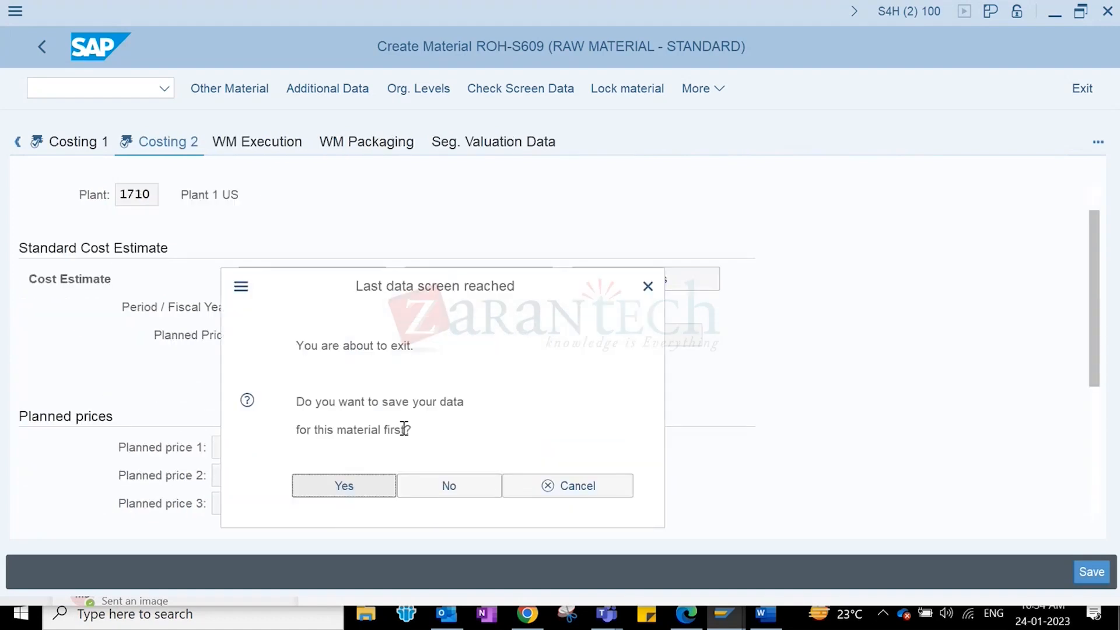
left_click(342, 490)
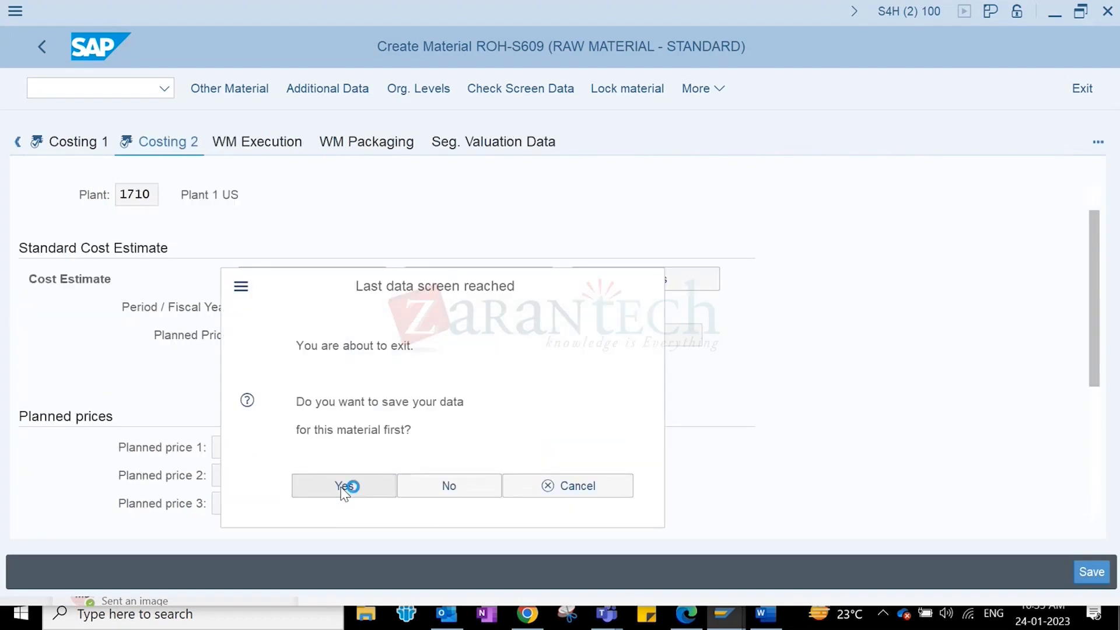
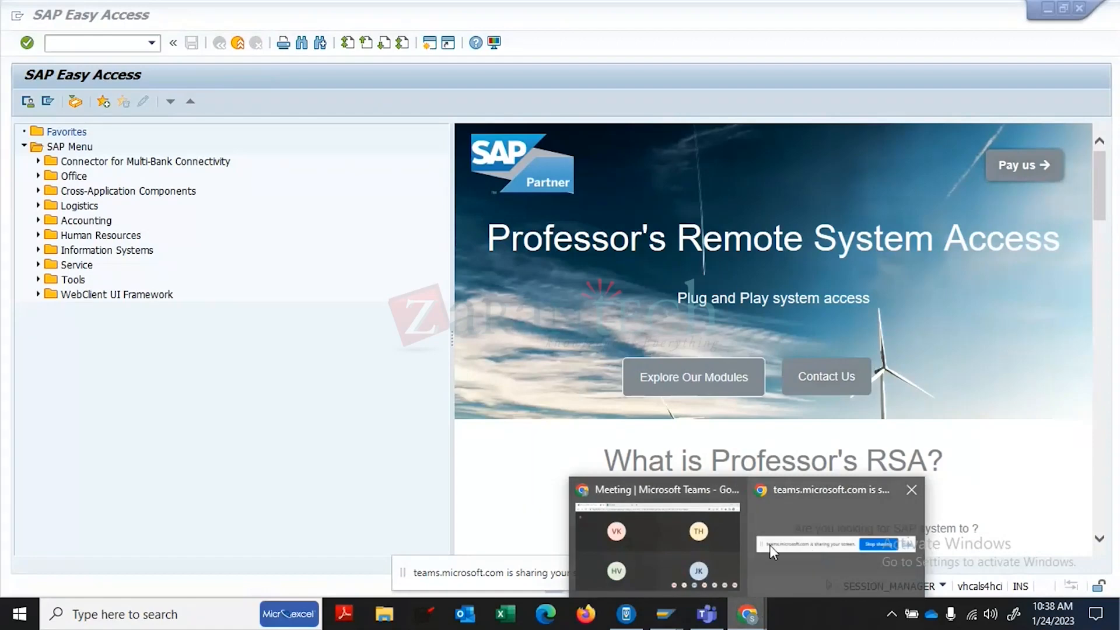
- Open the Classify Material Master Records lab PDF from the SharePoint Materials page in Chrome
left_click(742, 541)
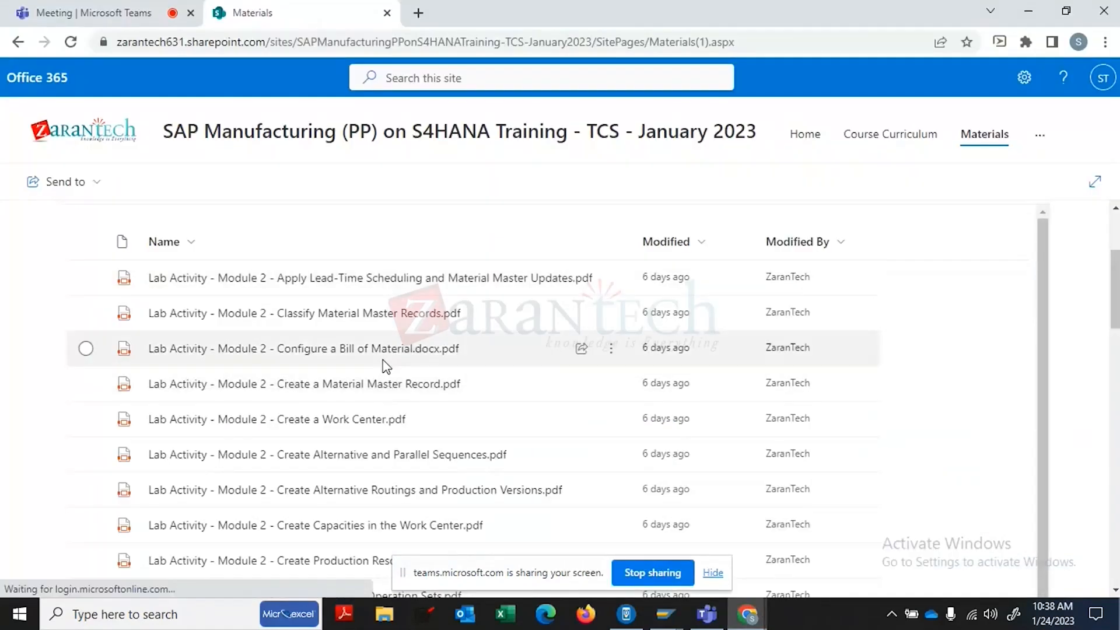
left_click(372, 315)
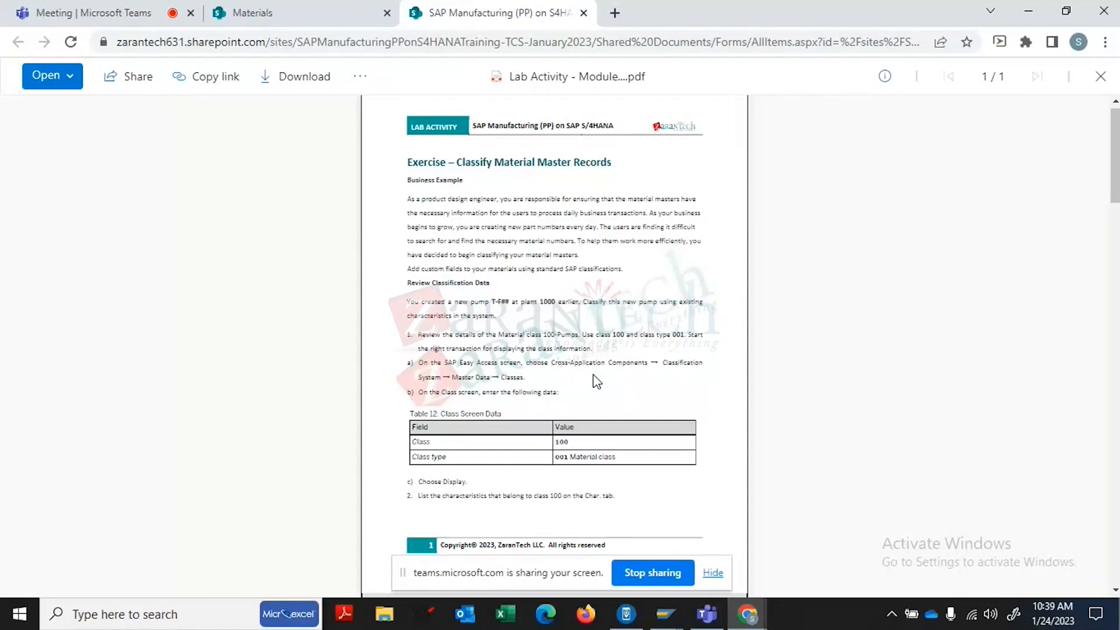
left_click(665, 613)
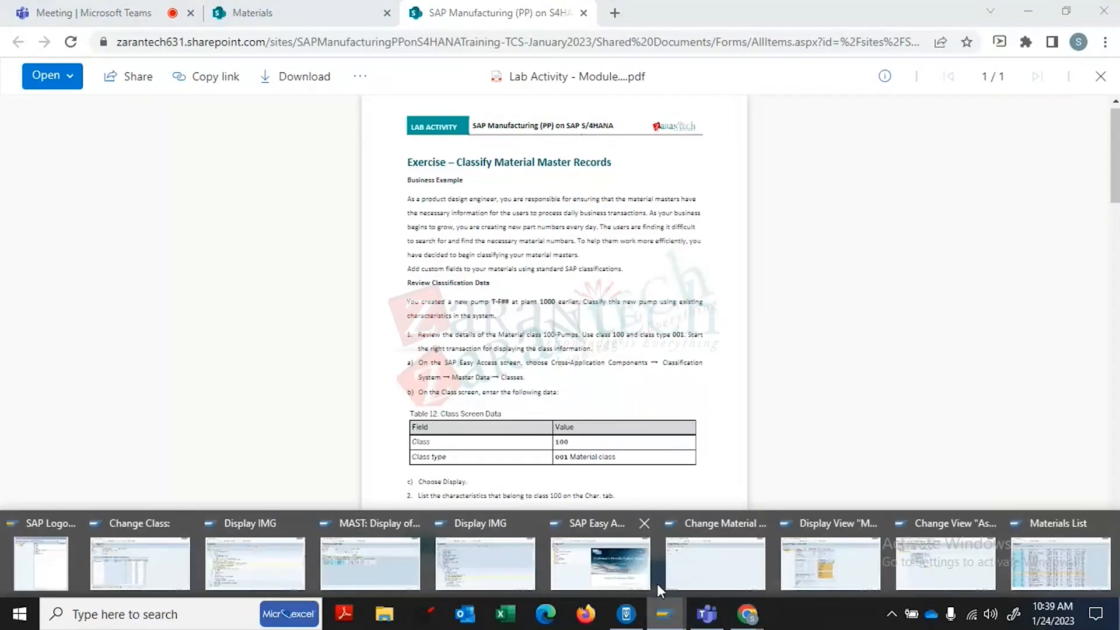
- Open material 2255 in MM02 and select its Classification view
left_click(747, 561)
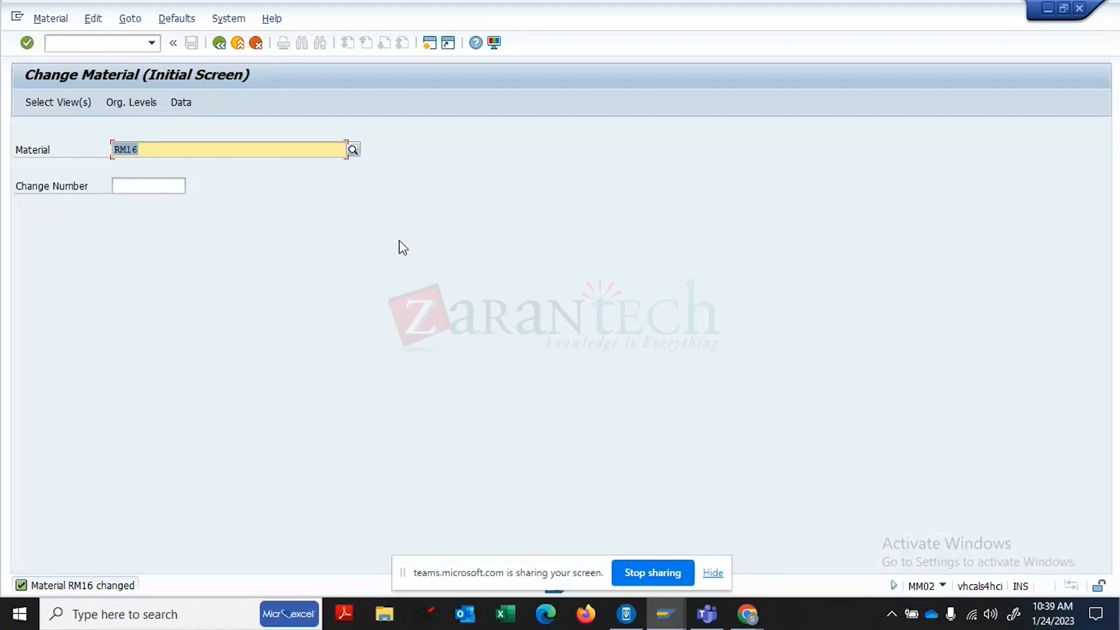
key("BackSpace")
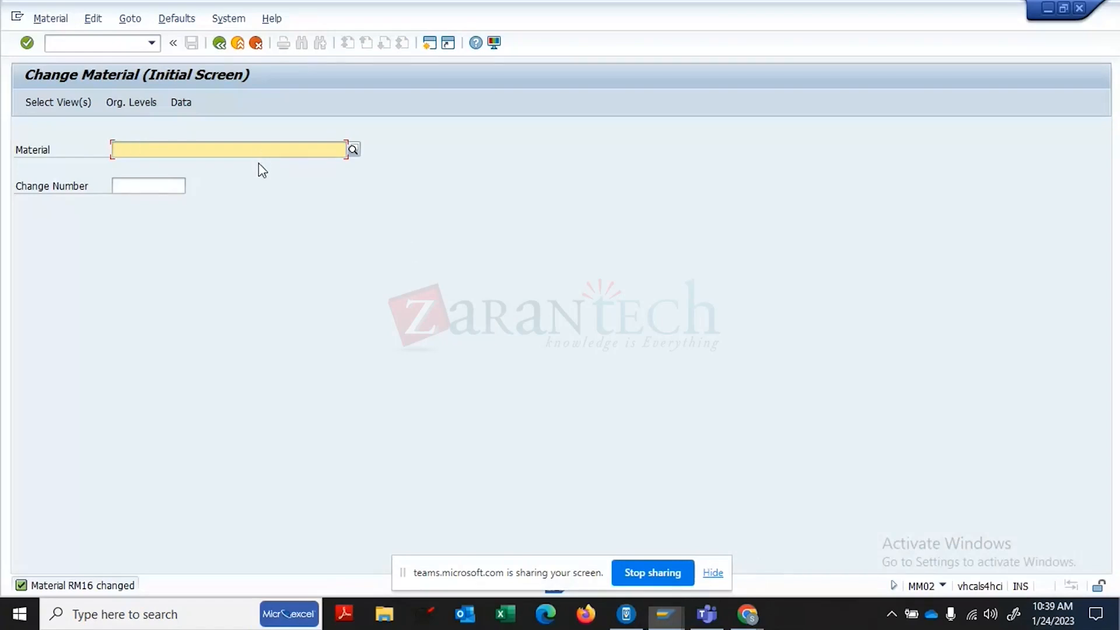
type("2255")
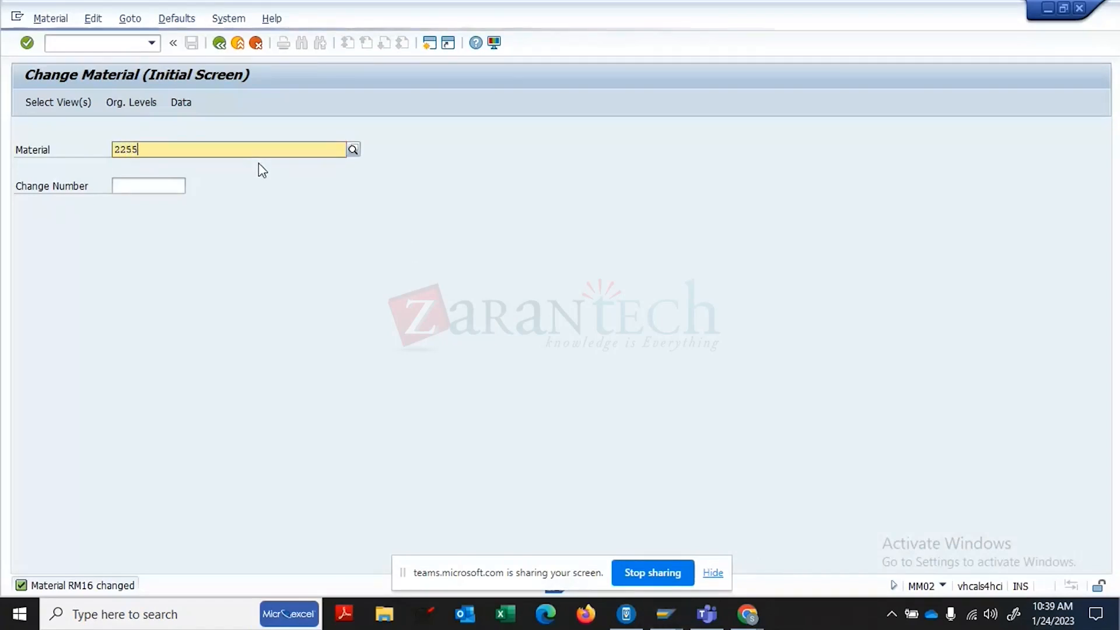
key("BackSpace")
key("BackSpace")
key("BackSpace")
key("BackSpace")
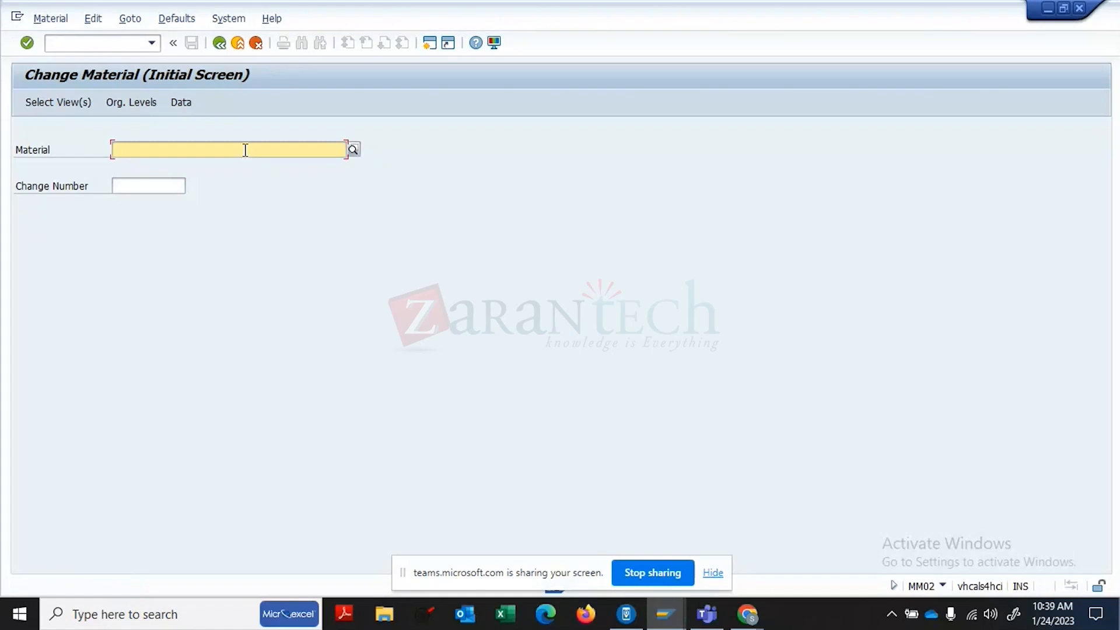
type("2255")
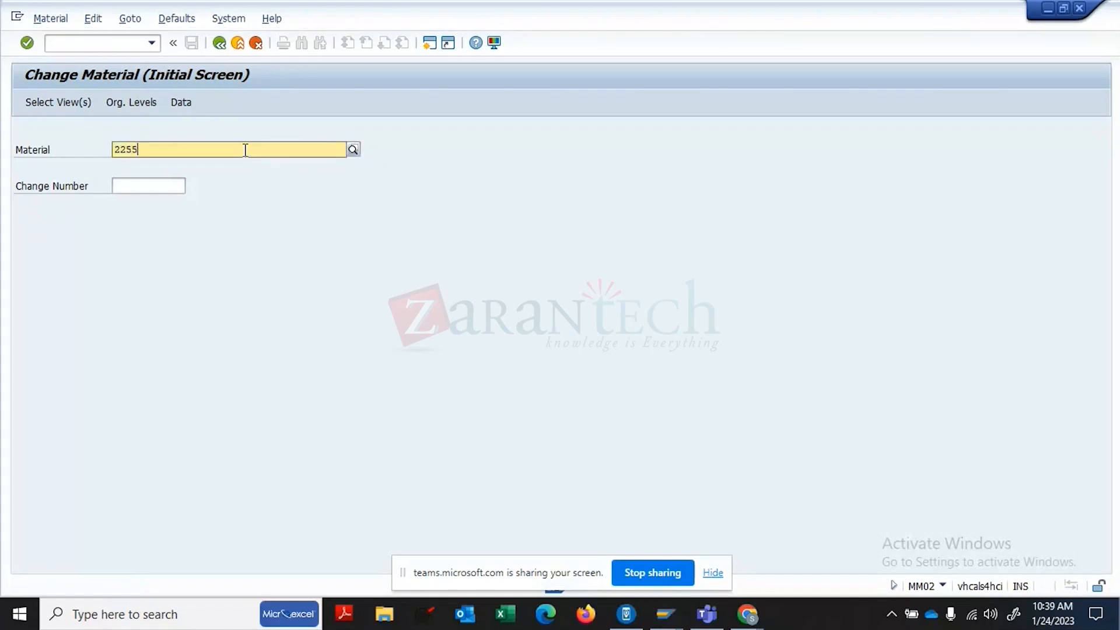
left_click(124, 186)
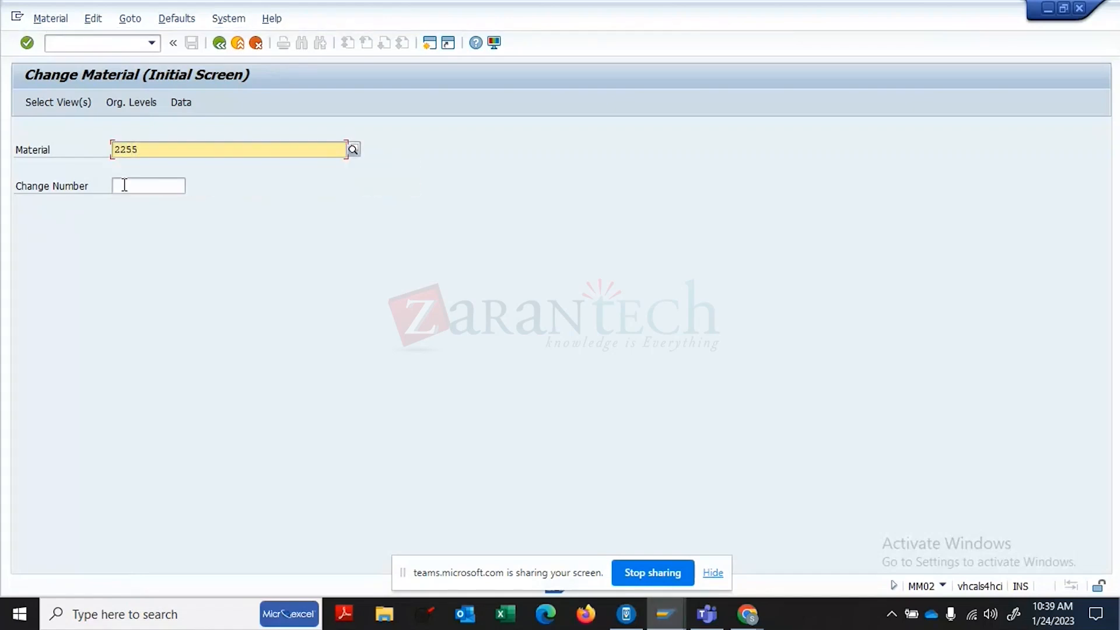
key("Return")
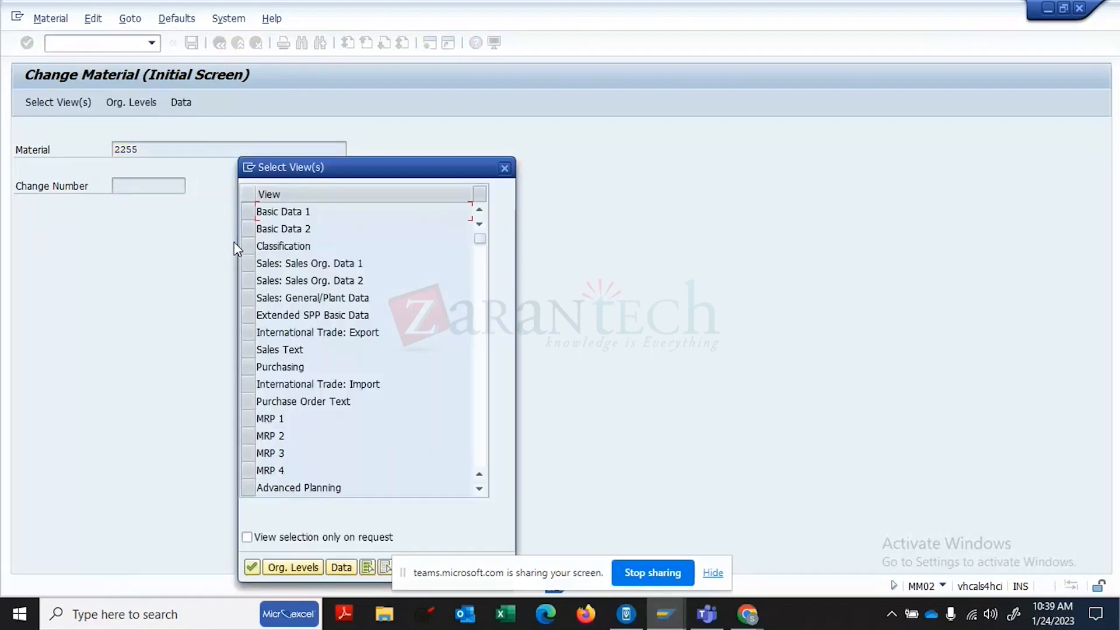
left_click(250, 246)
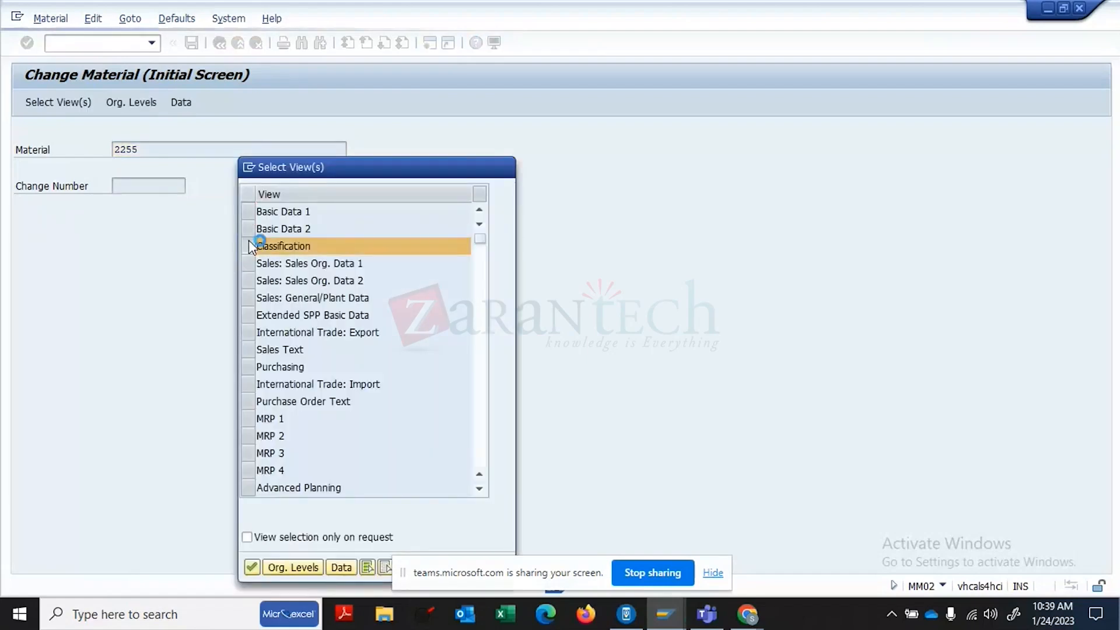
key("Return")
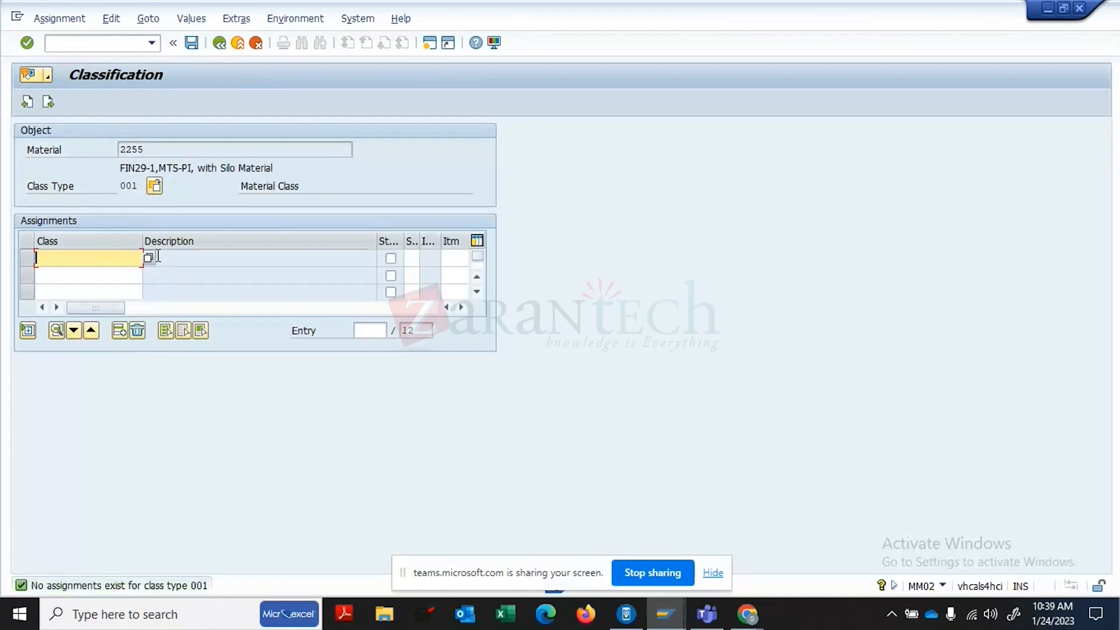
- Review the five class types, from Material Class to HANA View Generation, and keep Material Class
left_click(154, 187)
left_click(96, 195)
left_click(36, 208)
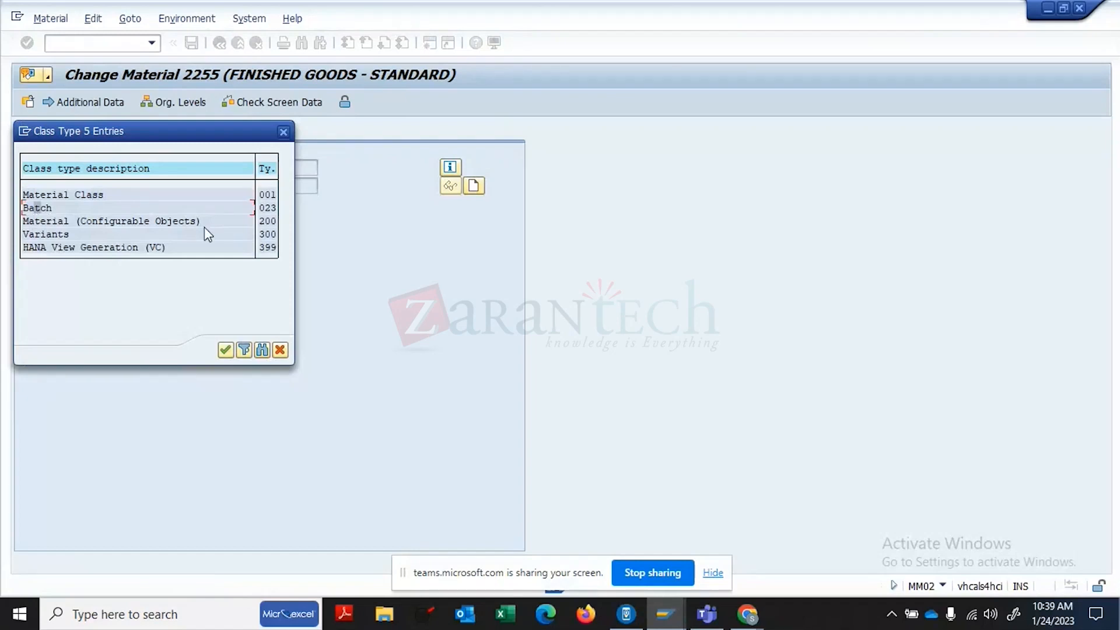
left_click(105, 220)
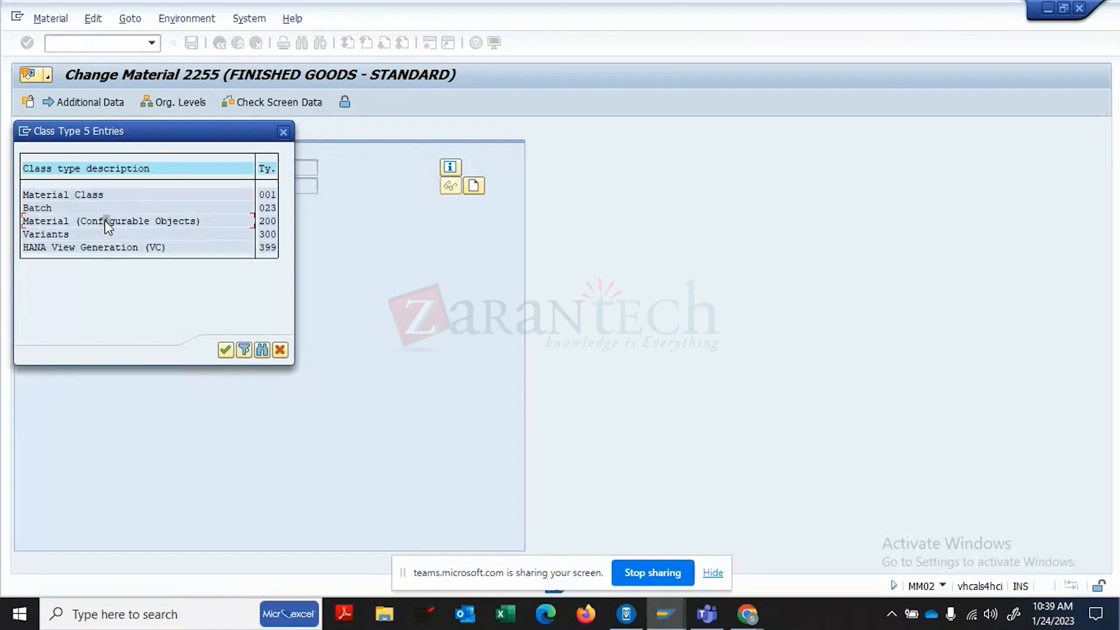
left_click(49, 235)
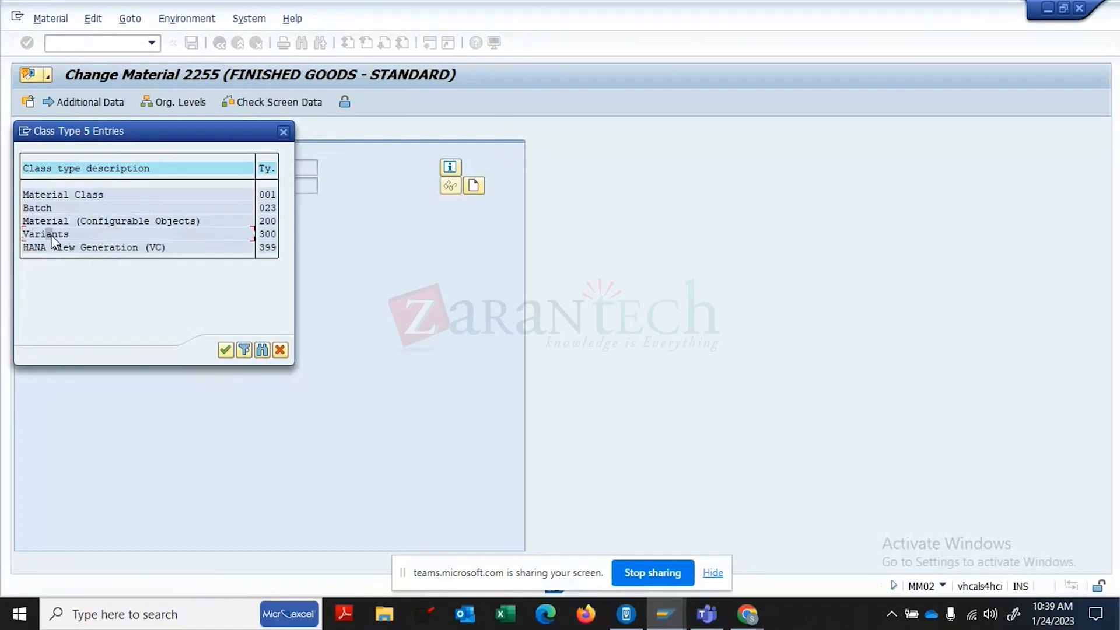
left_click(136, 247)
left_click(90, 194)
- Run /NSPRO and execute Maintain Object Types and Class Types under Classification System > Classes
left_click(284, 132)
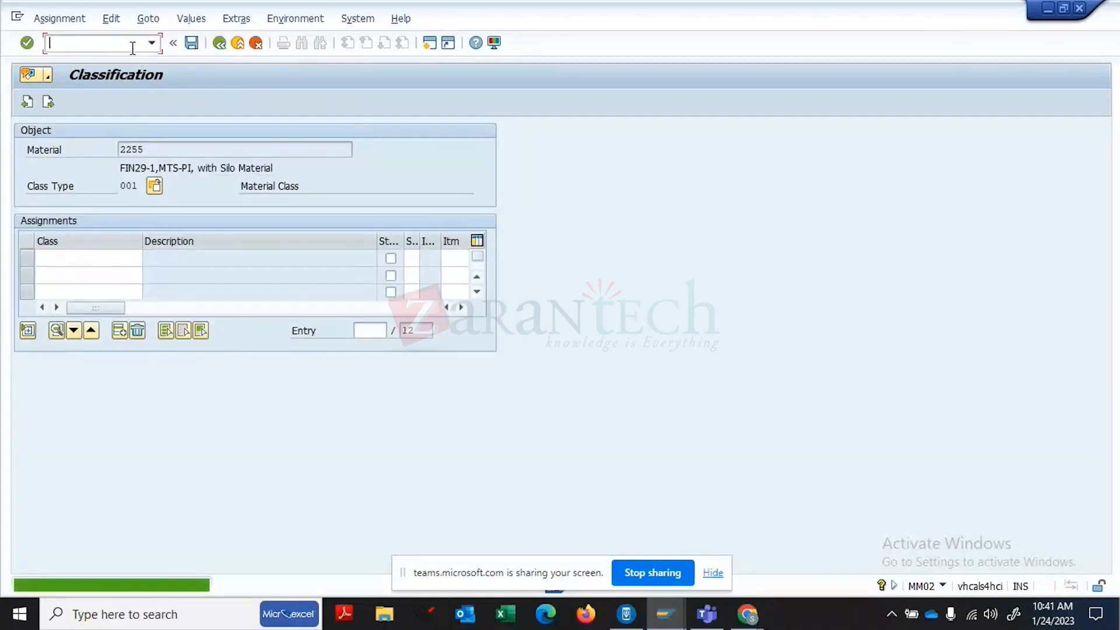
left_click(133, 48)
type("/NS")
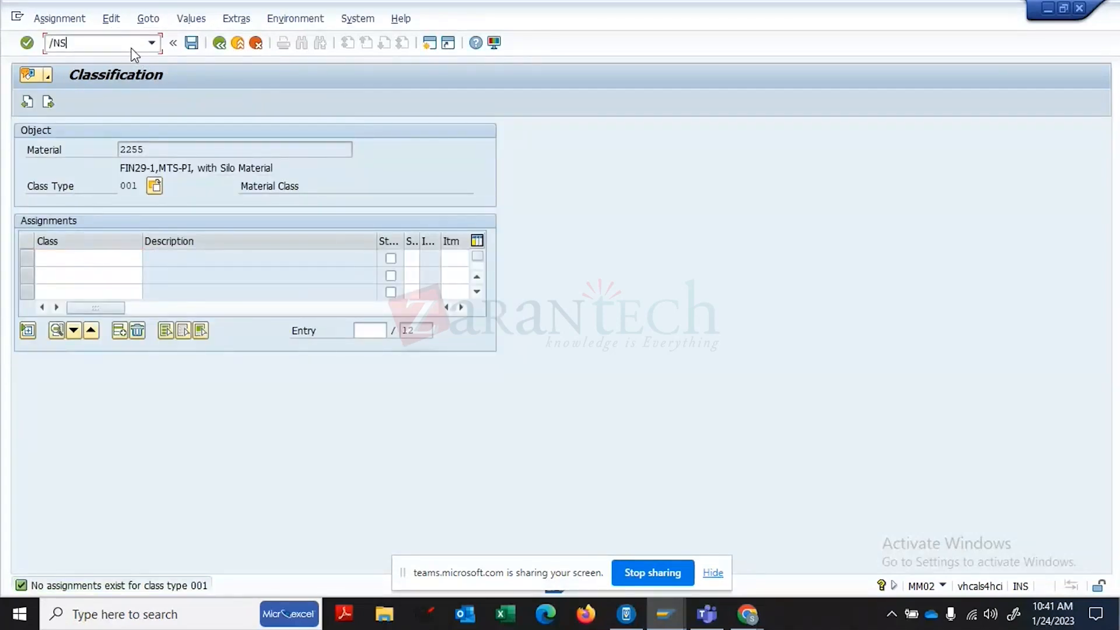
type("PRO")
key("Return")
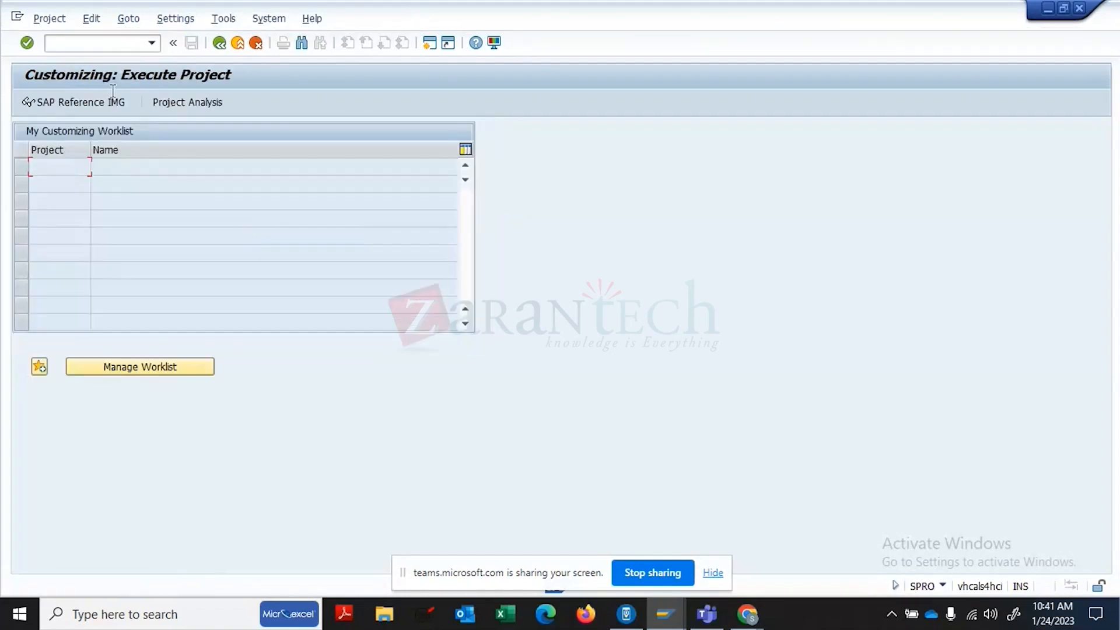
left_click(101, 107)
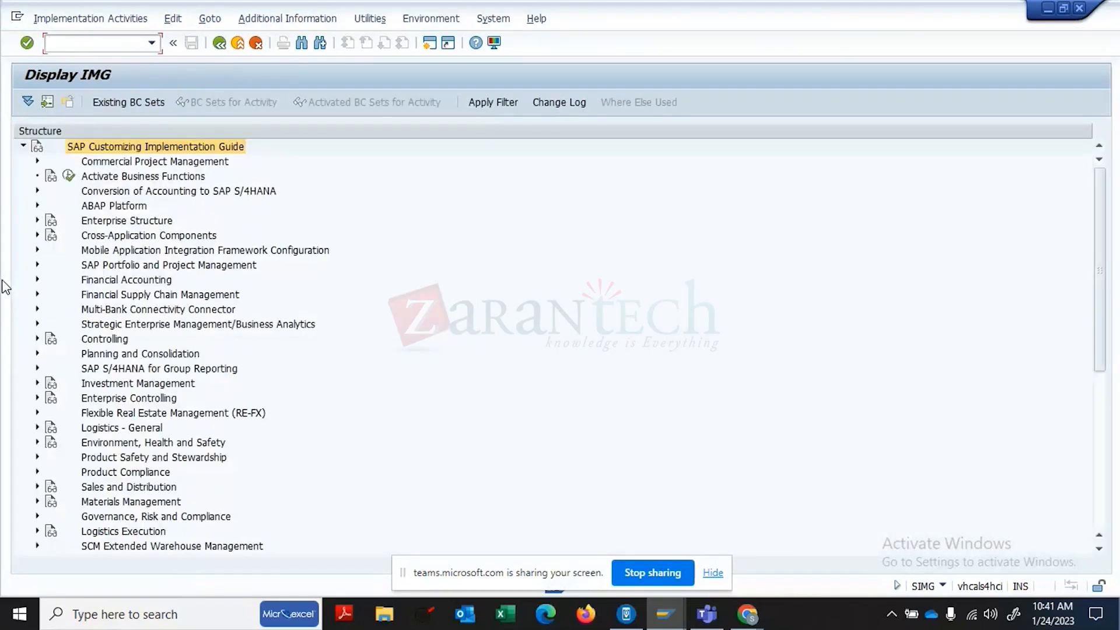
left_click(37, 236)
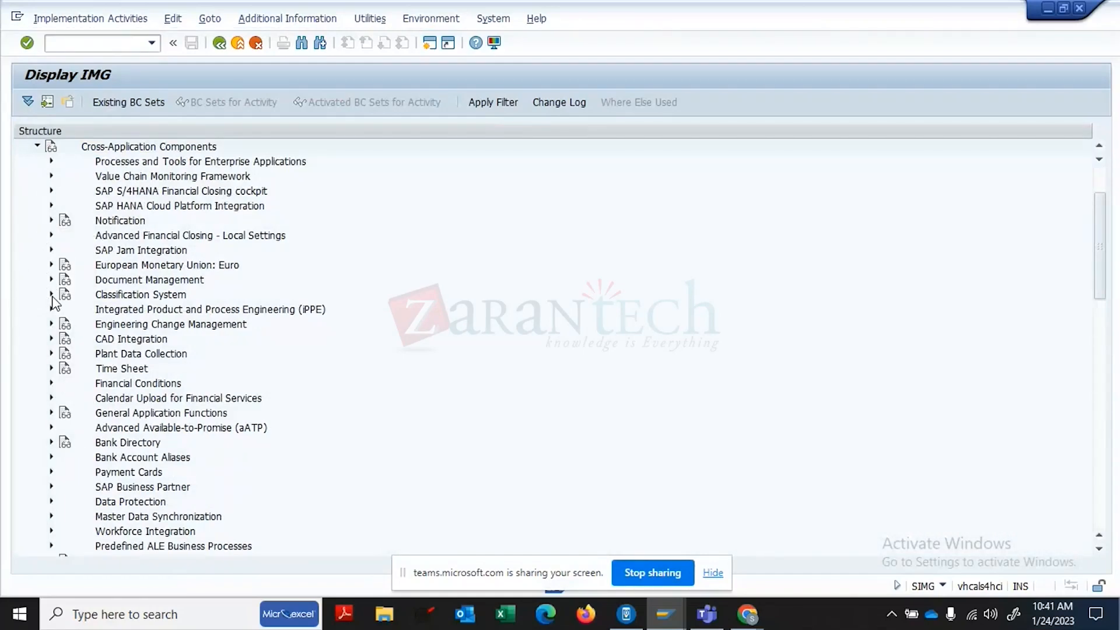
left_click(51, 294)
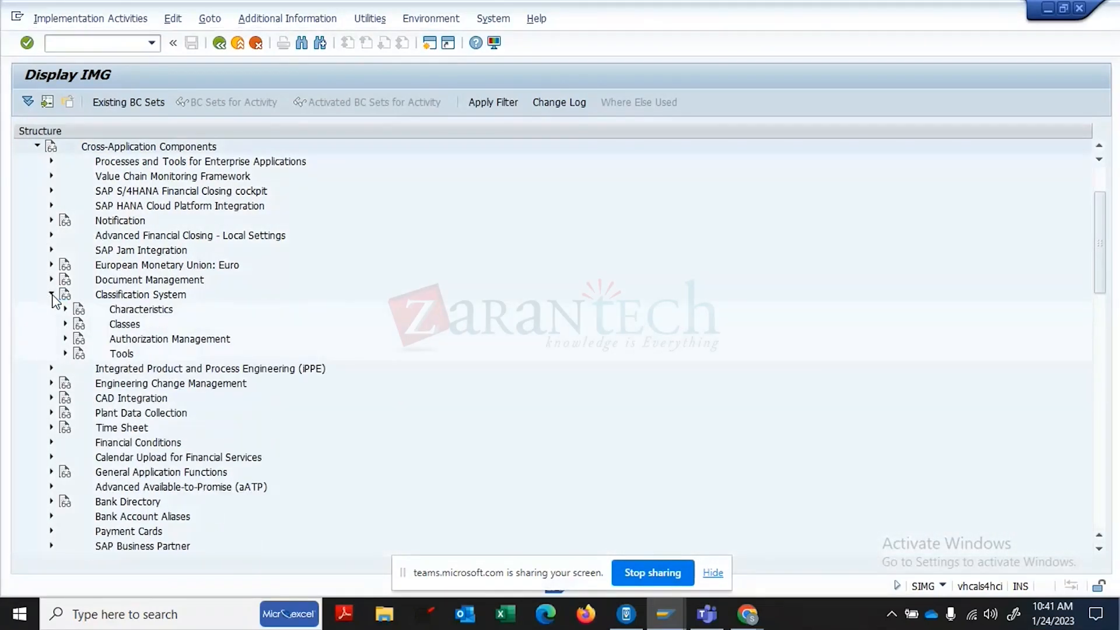
left_click(66, 322)
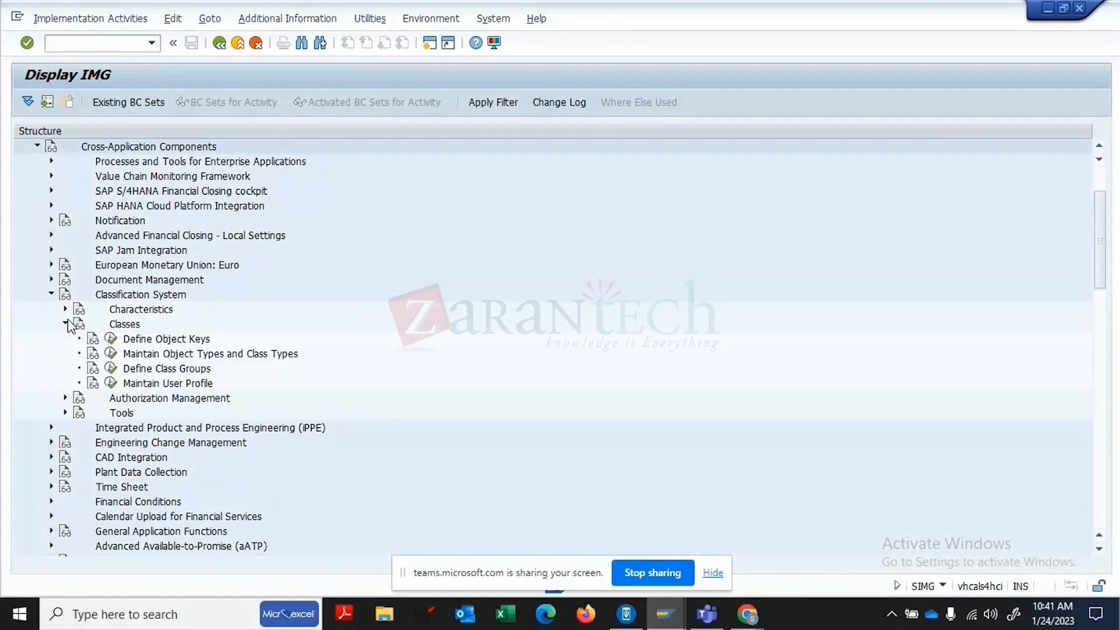
left_click(127, 355)
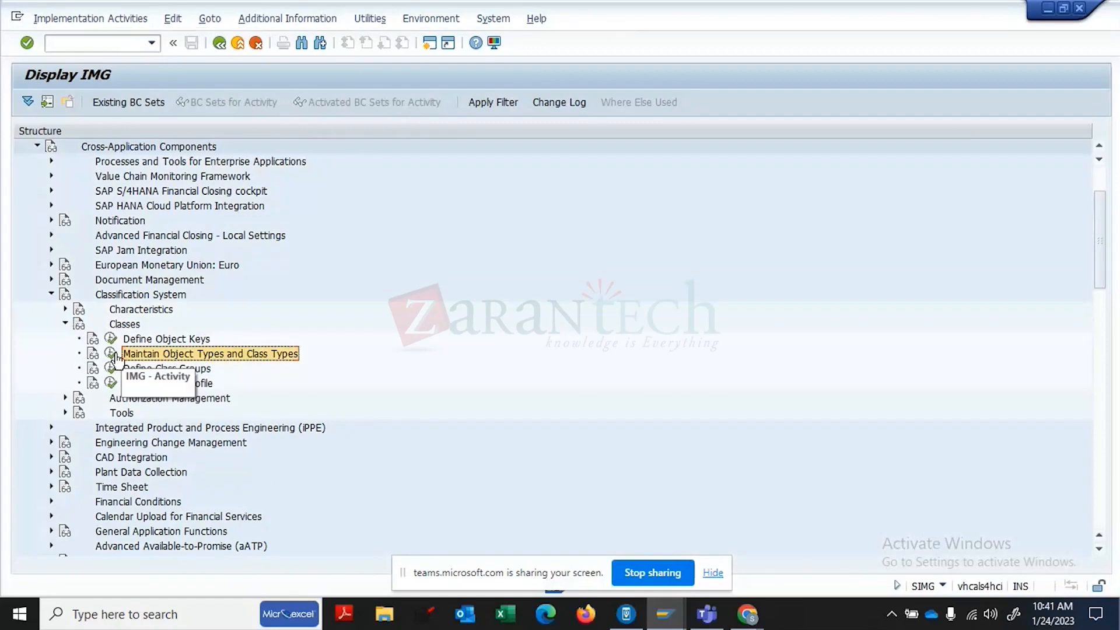
left_click(111, 354)
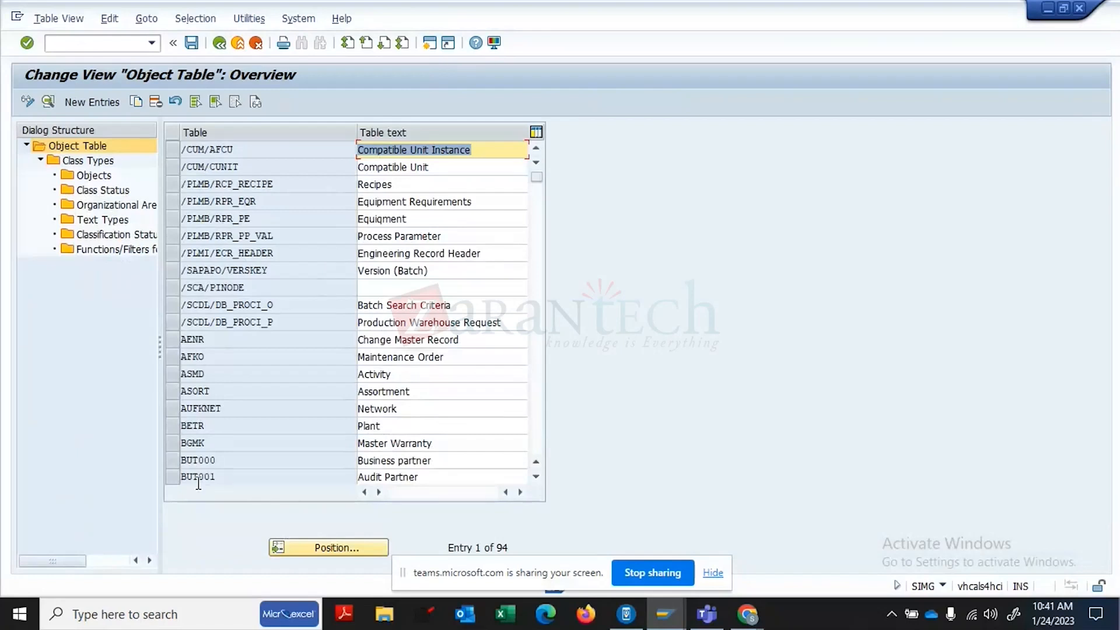
- Jump to MARA, review its class types 001, 200, 300 and 399, then select the MCHA row
left_click(320, 555)
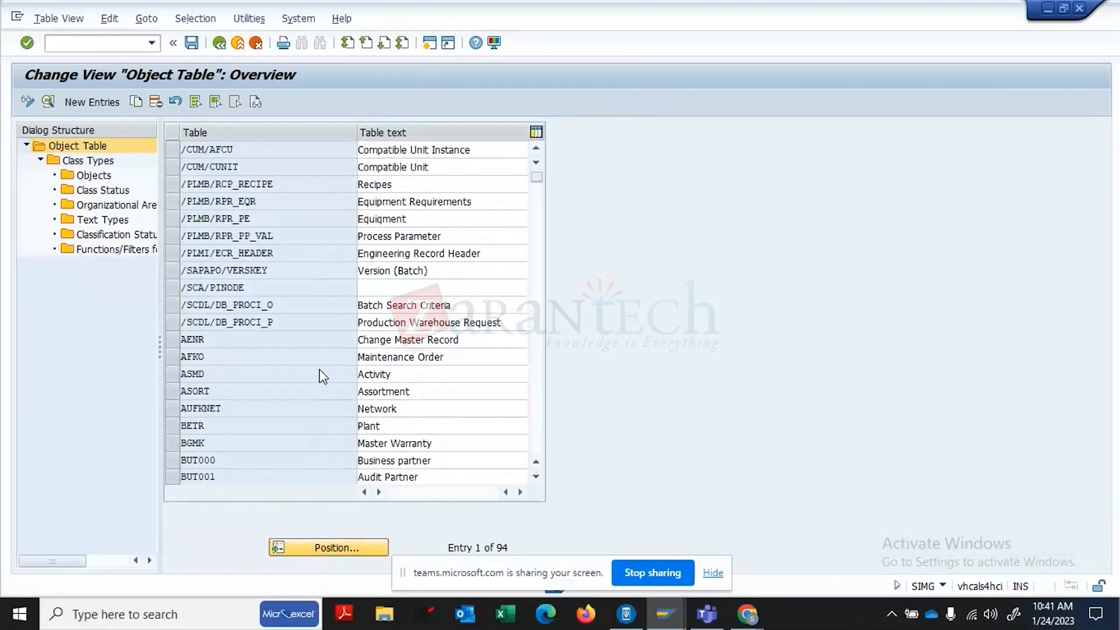
type("MARA")
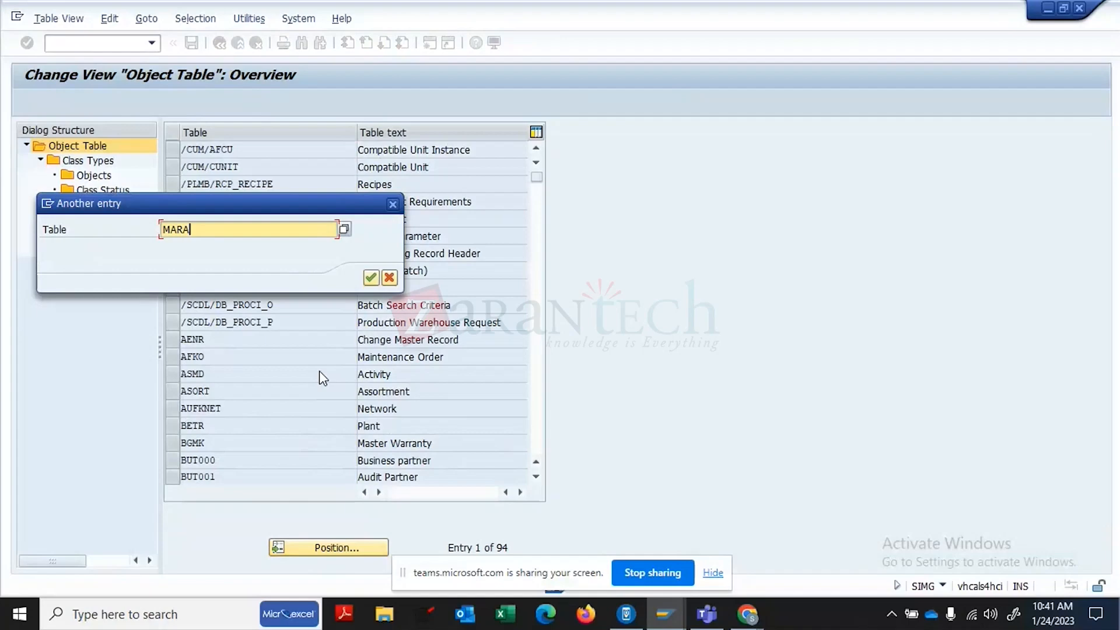
key("Return")
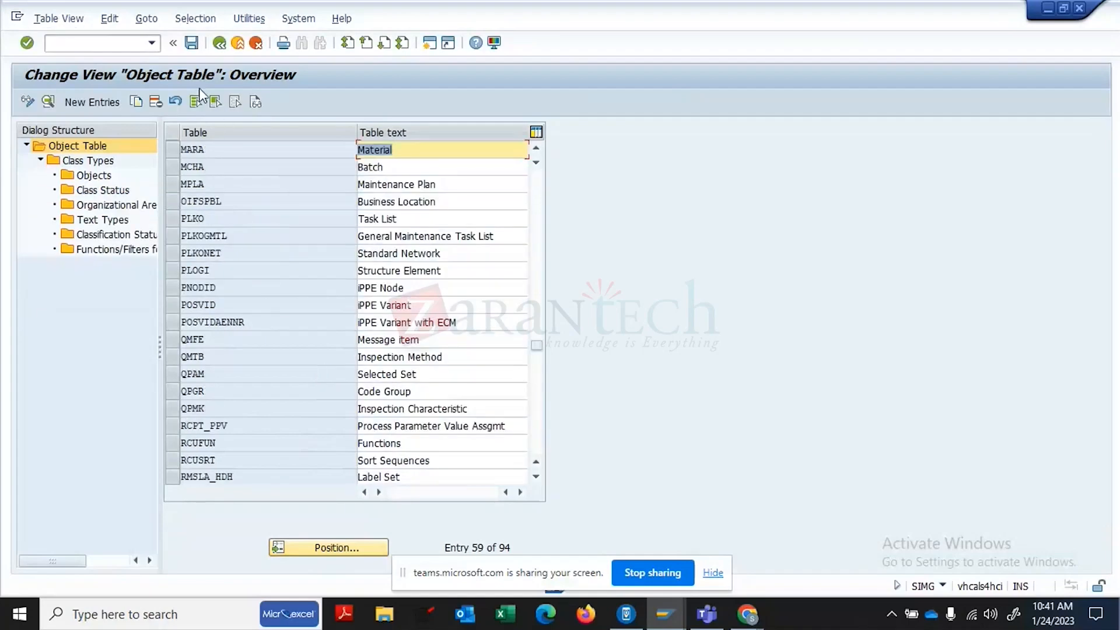
left_click(173, 149)
double_click(87, 161)
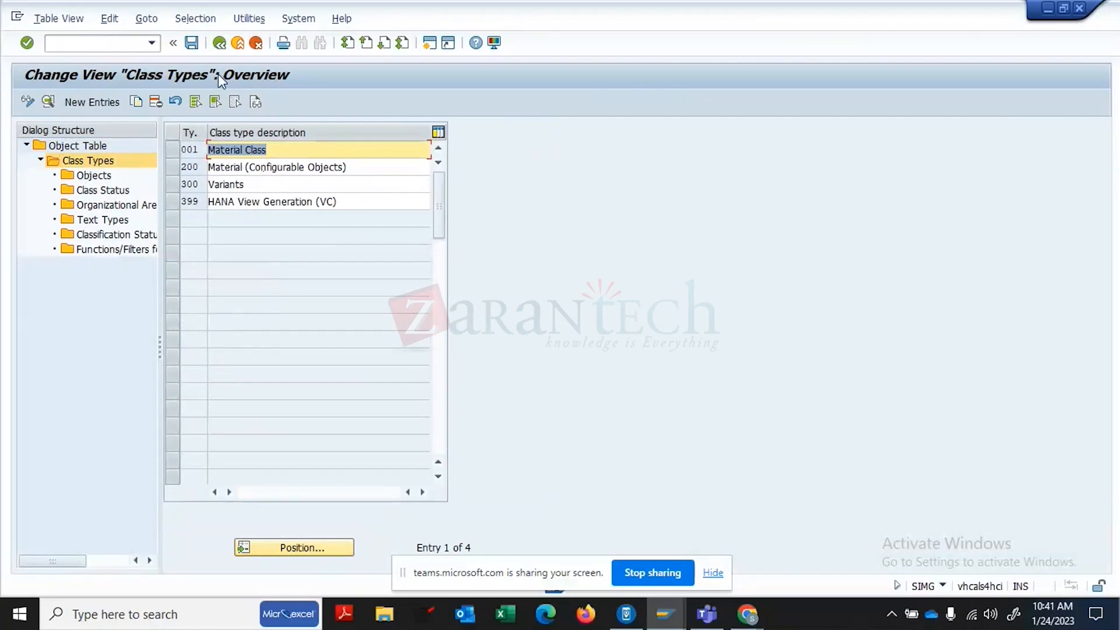
left_click(220, 43)
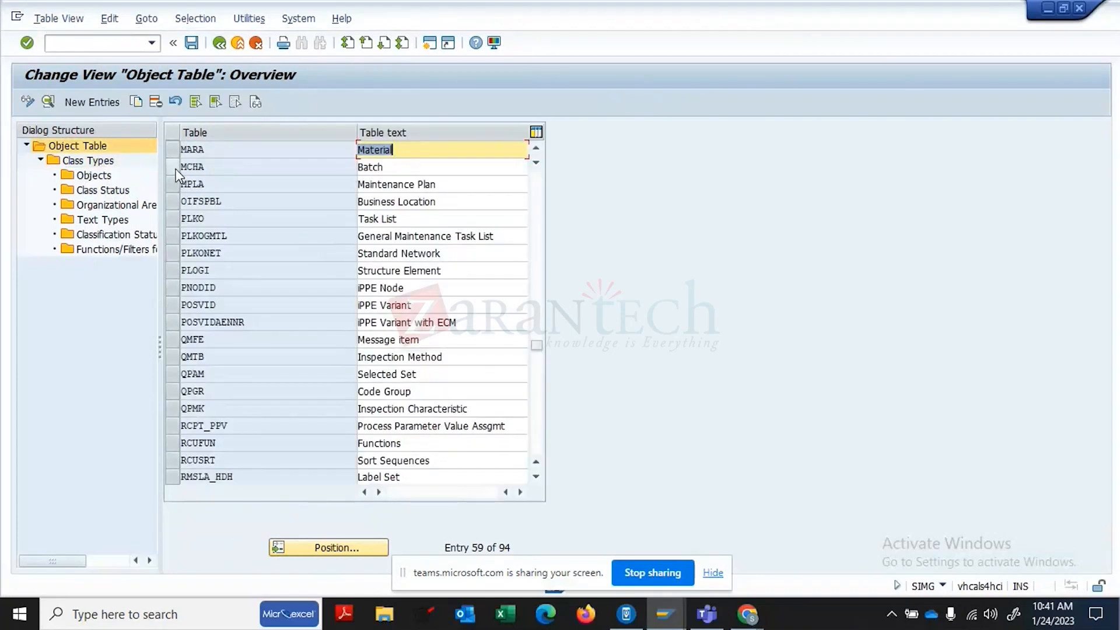
left_click(173, 167)
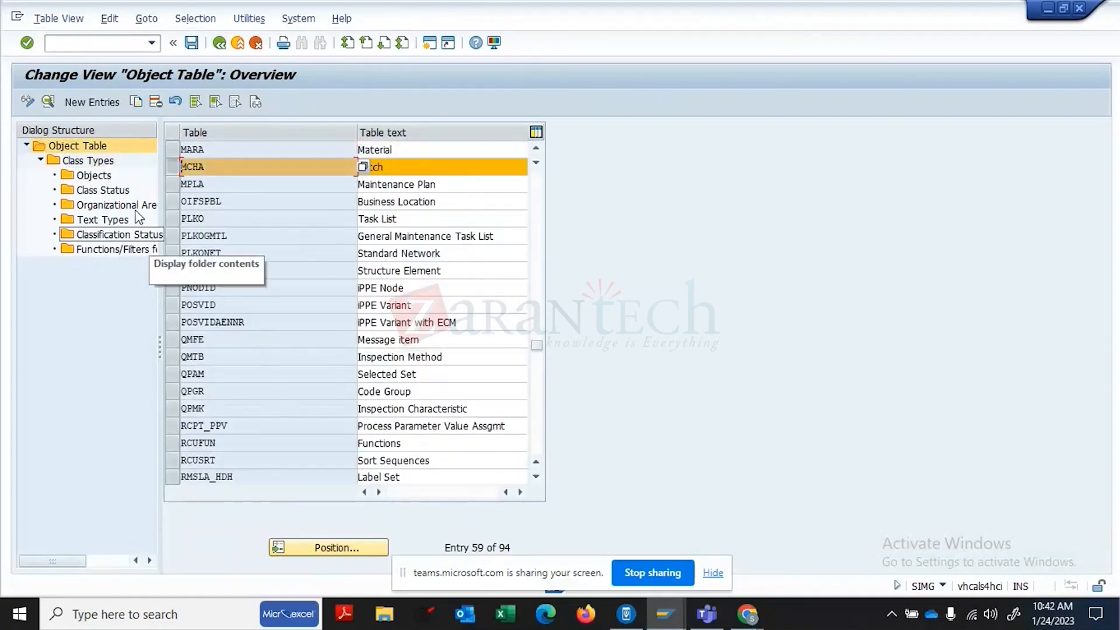
left_click(103, 164)
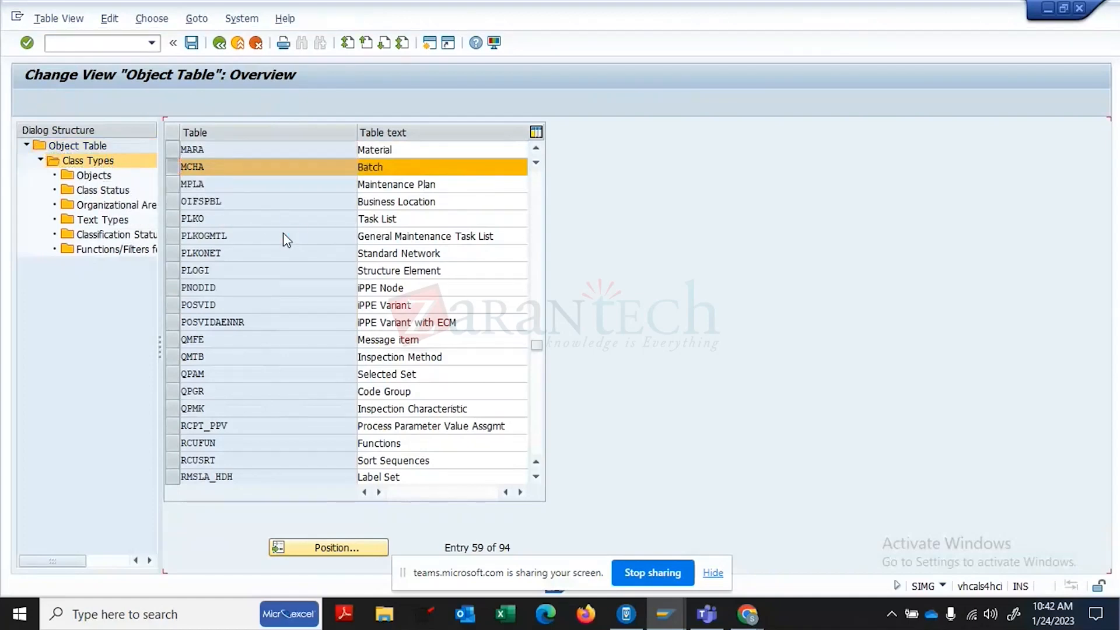
left_click(358, 206)
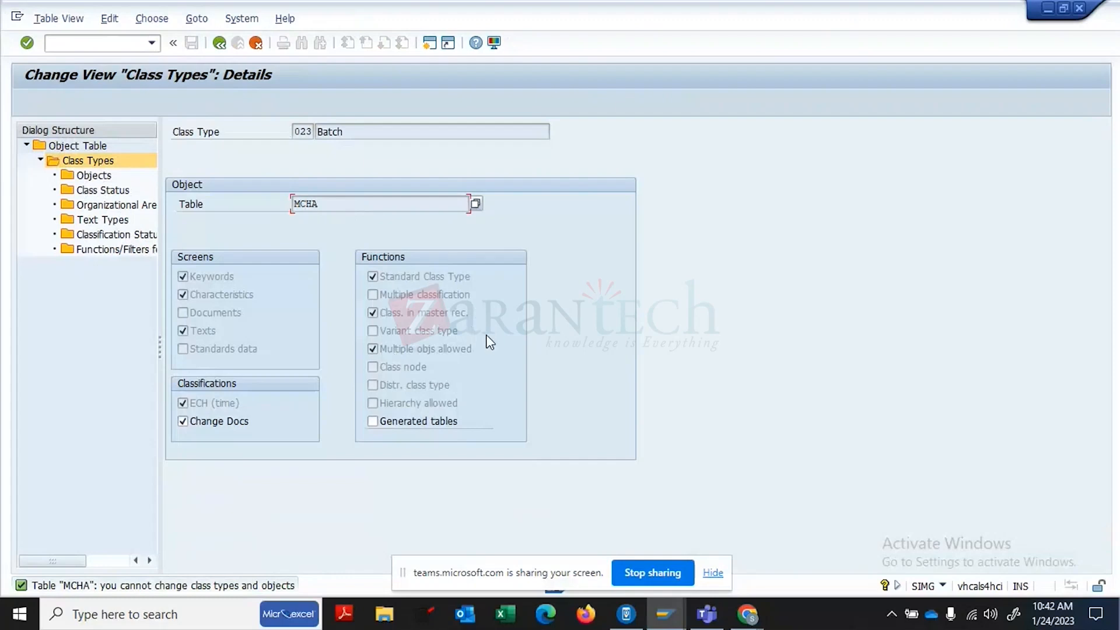
left_click(468, 349)
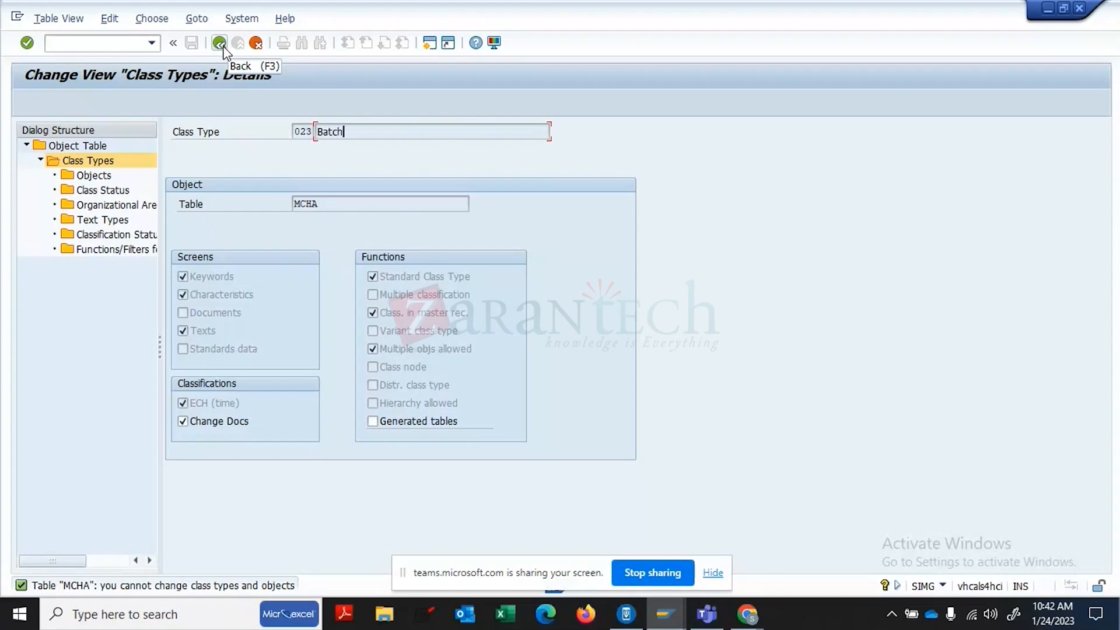
left_click(221, 43)
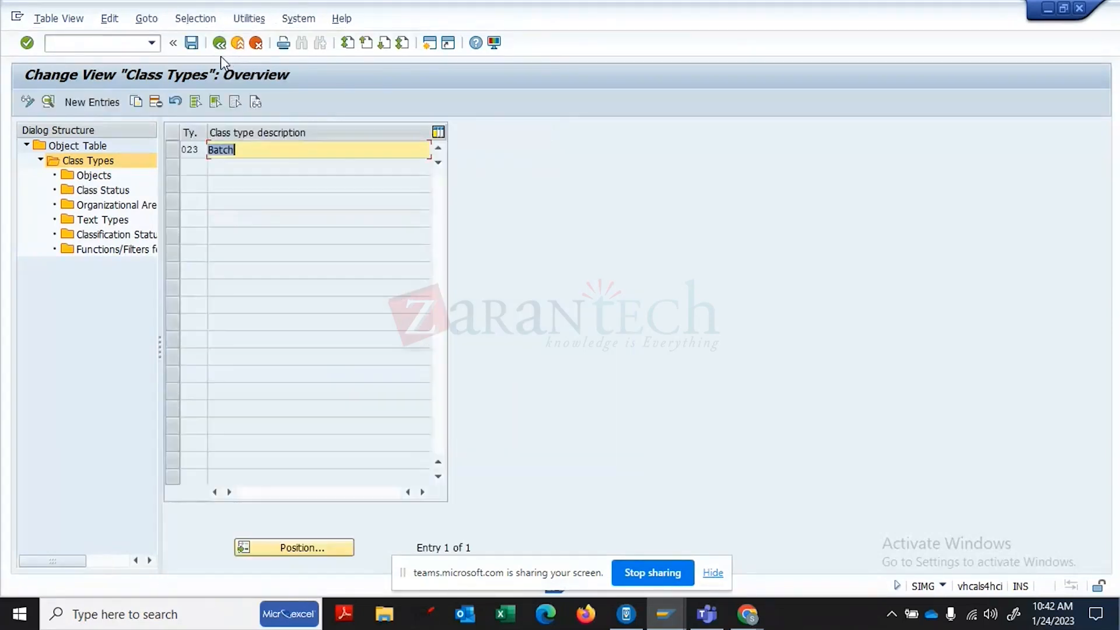
left_click(219, 43)
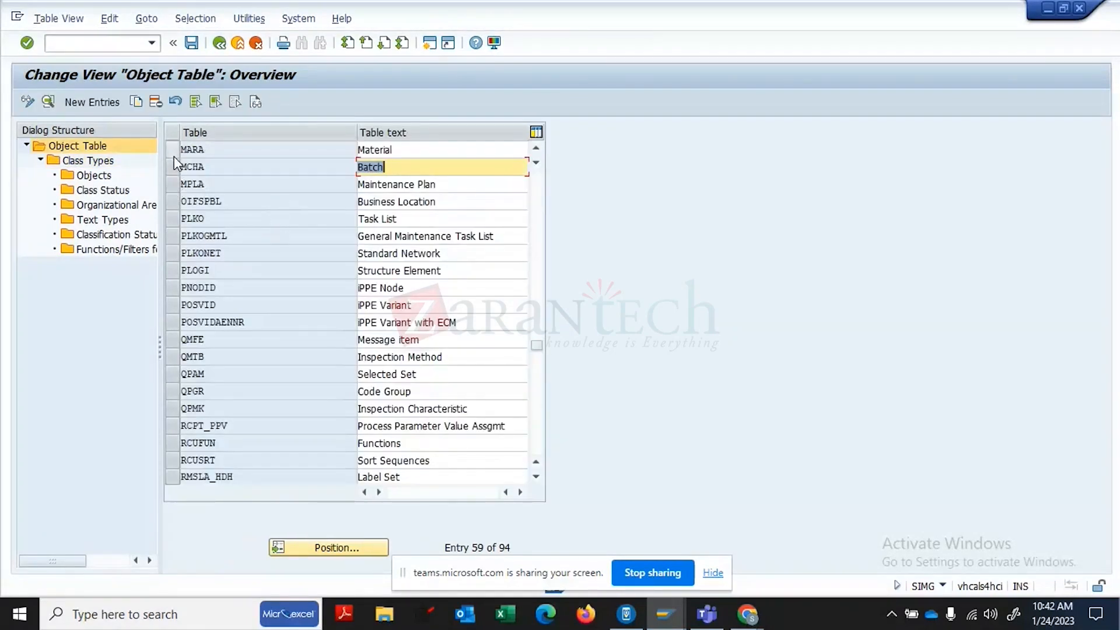
left_click(173, 152)
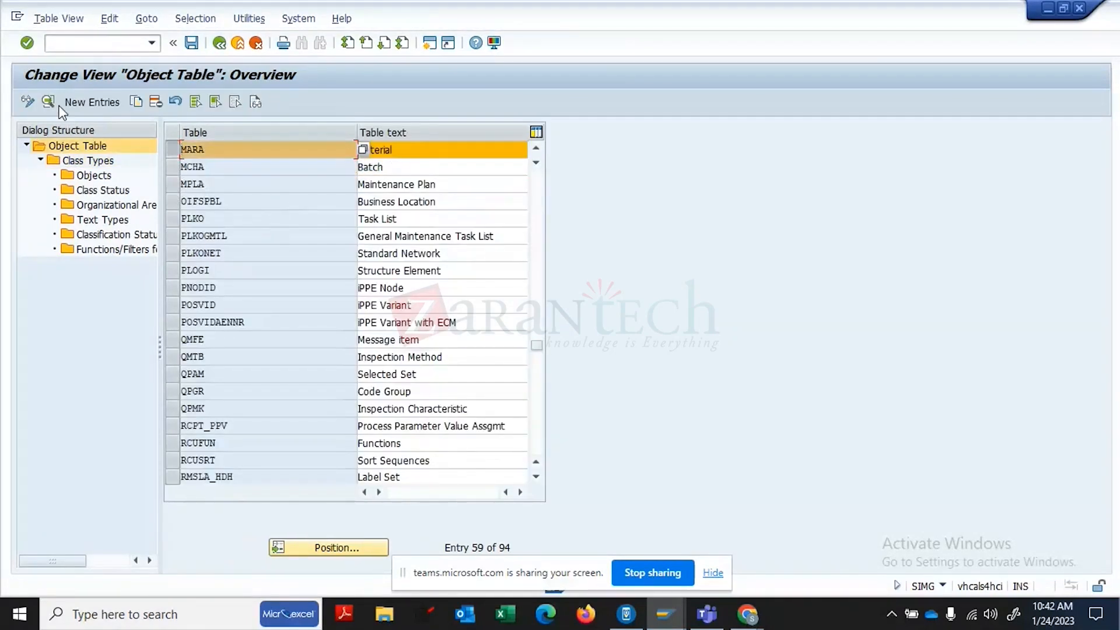
double_click(81, 162)
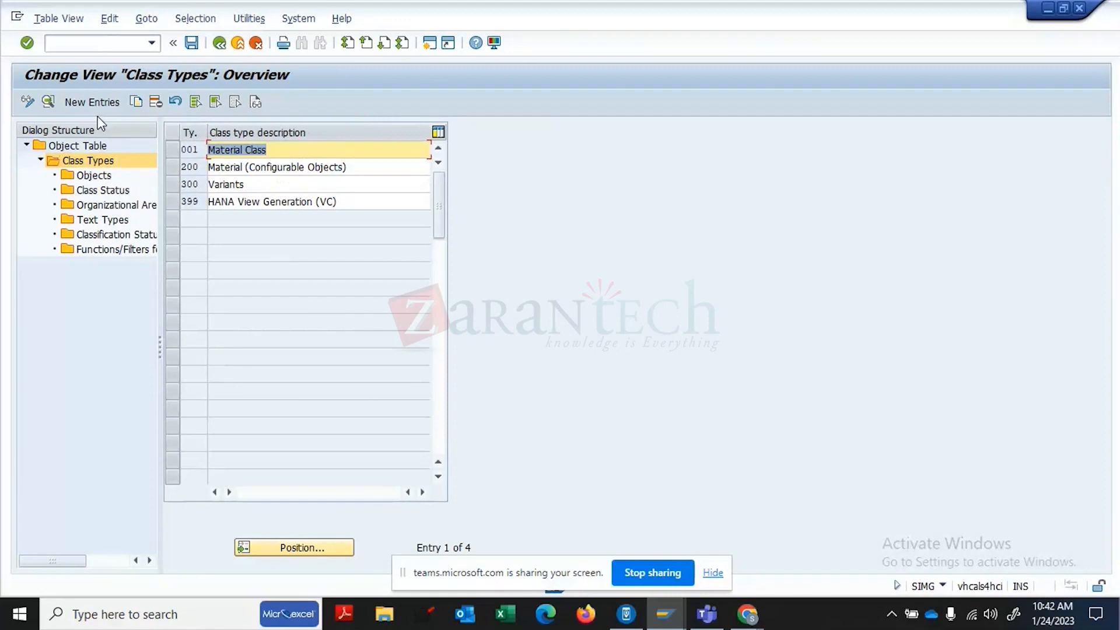
left_click(48, 101)
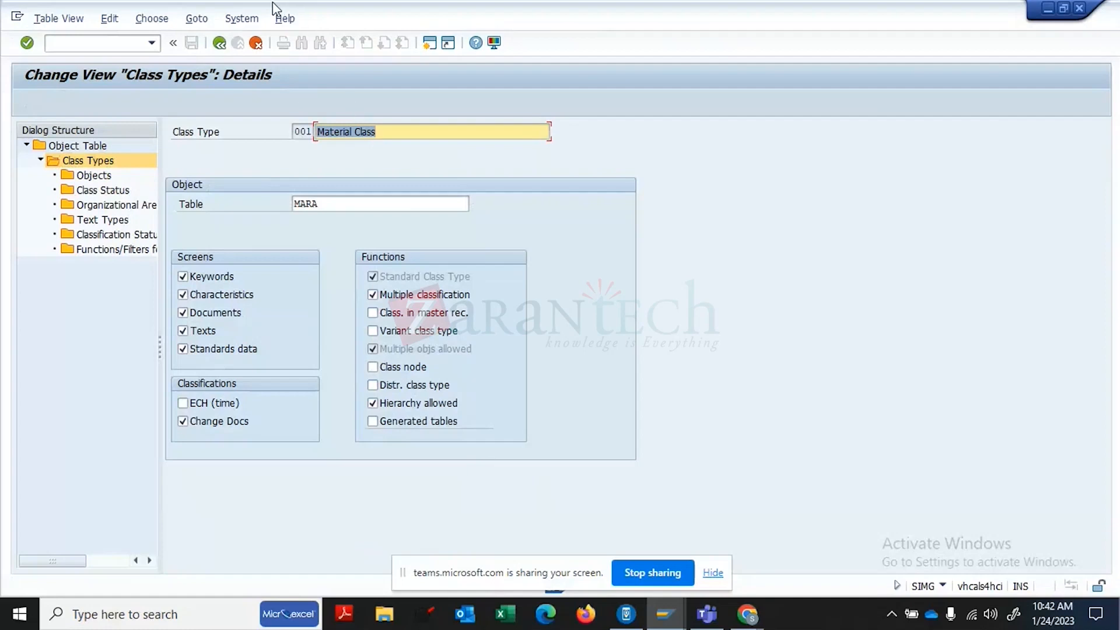
left_click(221, 47)
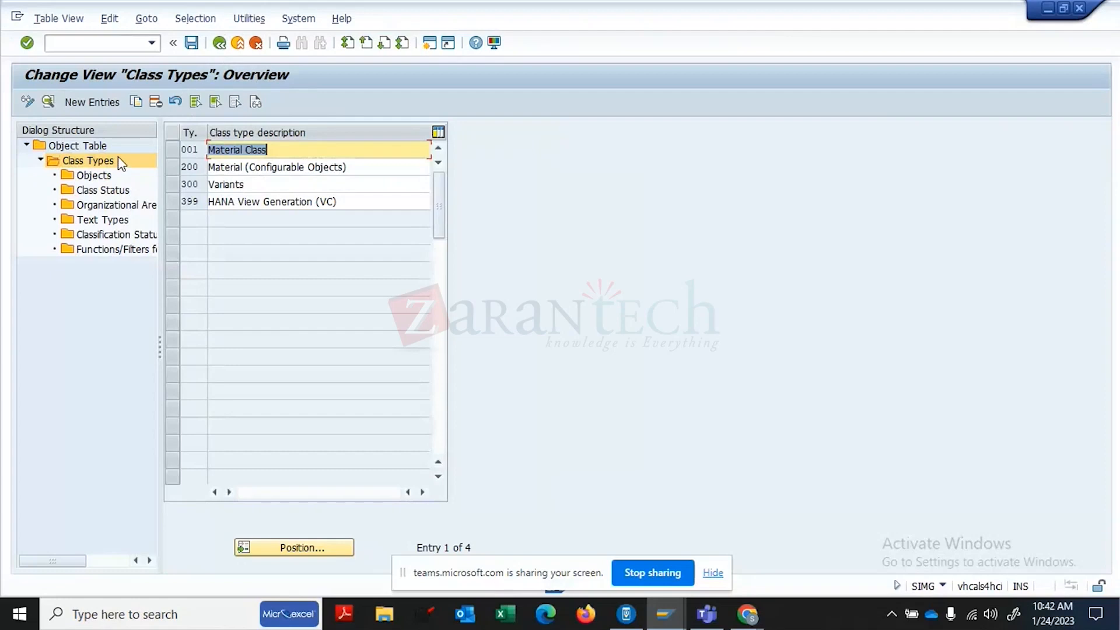
left_click(222, 45)
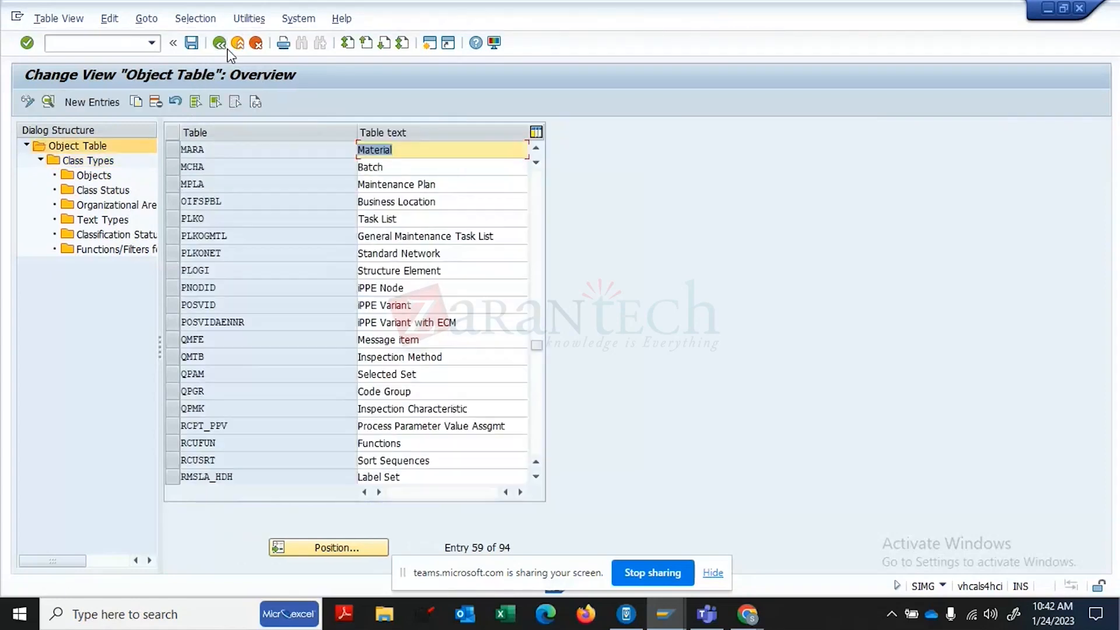
left_click(172, 149)
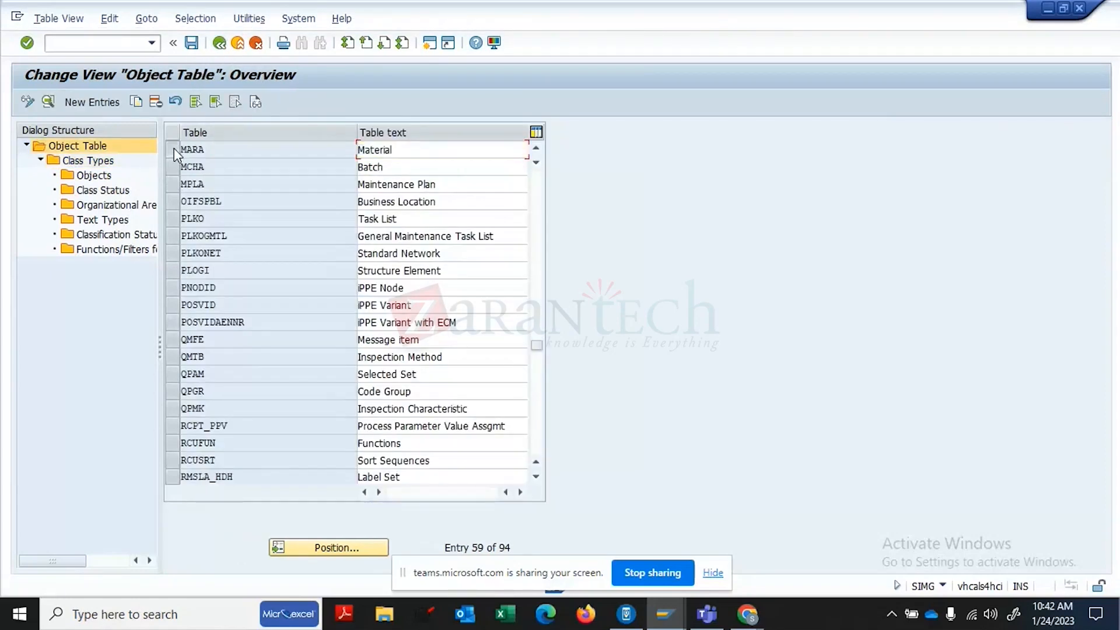
- Inspect the MARA entry's class type 001 Material Class details, then return to the MARA object table details
left_click(51, 101)
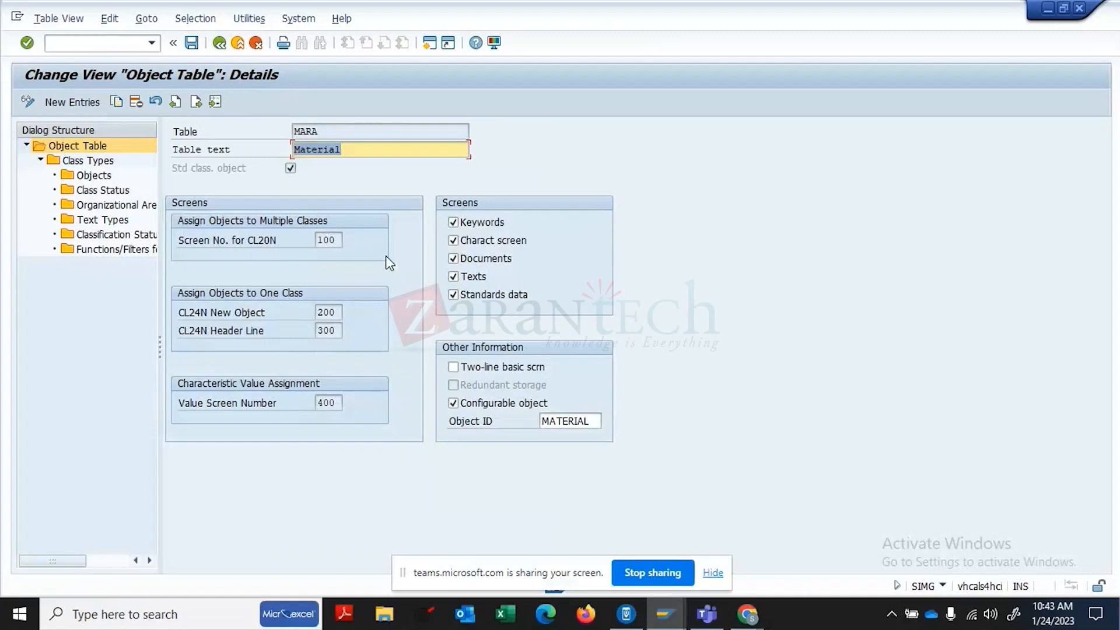
double_click(103, 163)
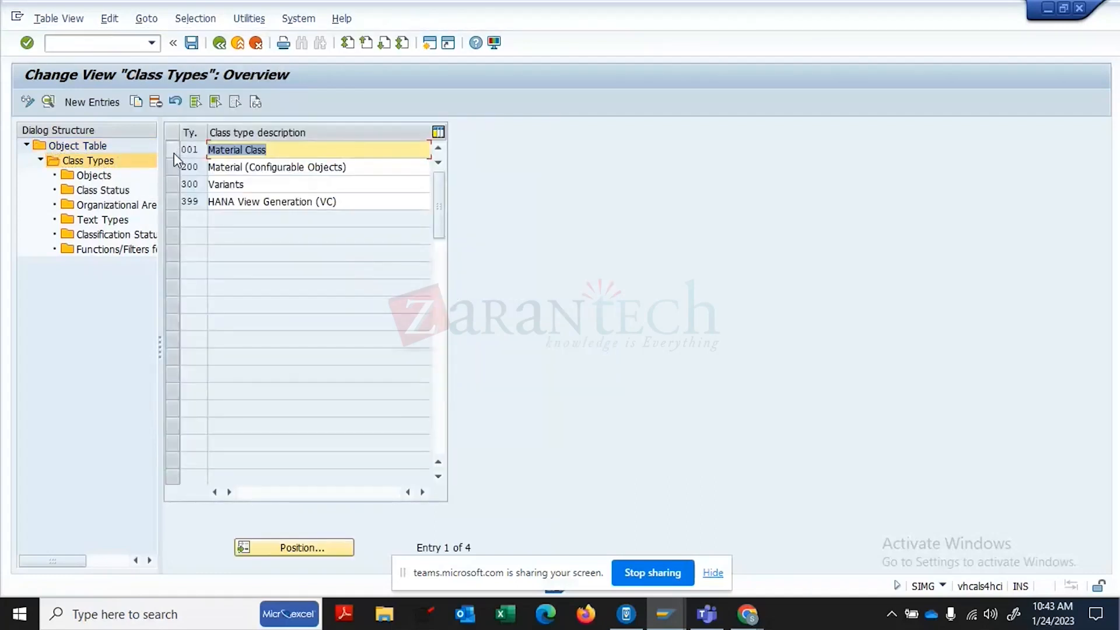
left_click(173, 151)
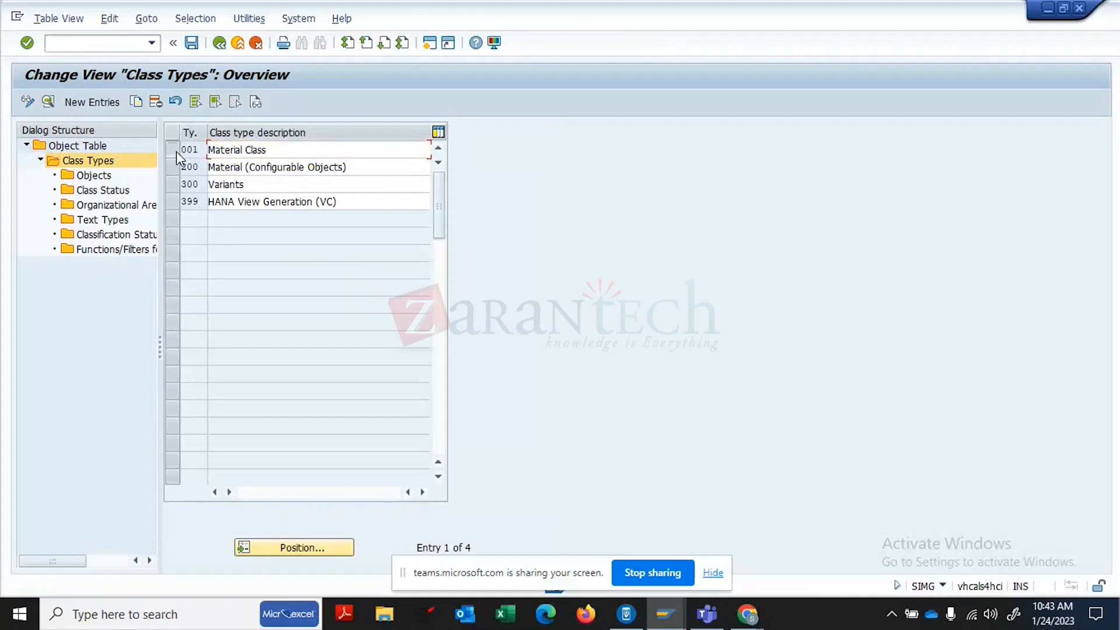
left_click(48, 101)
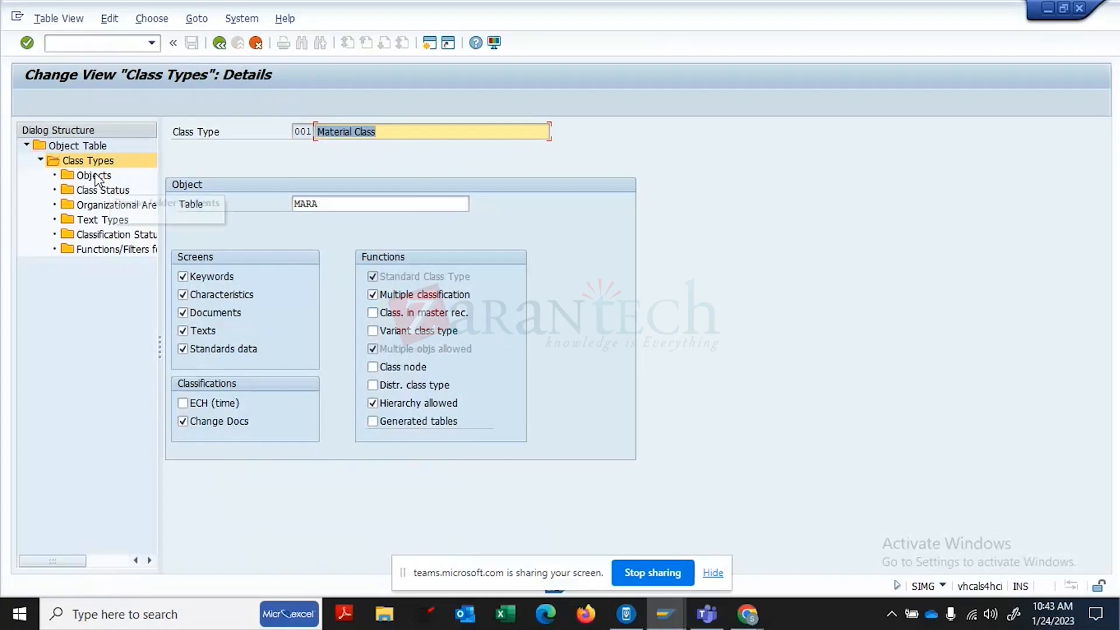
left_click(81, 146)
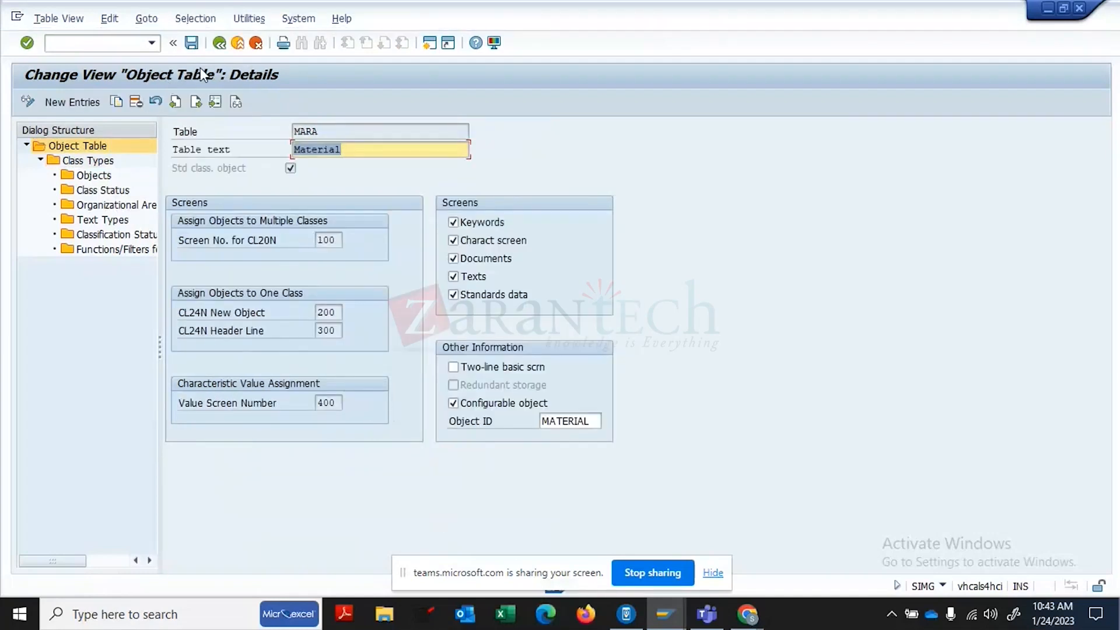
- Locate the EQUI table entry via Position and display the Objects overview
left_click(222, 47)
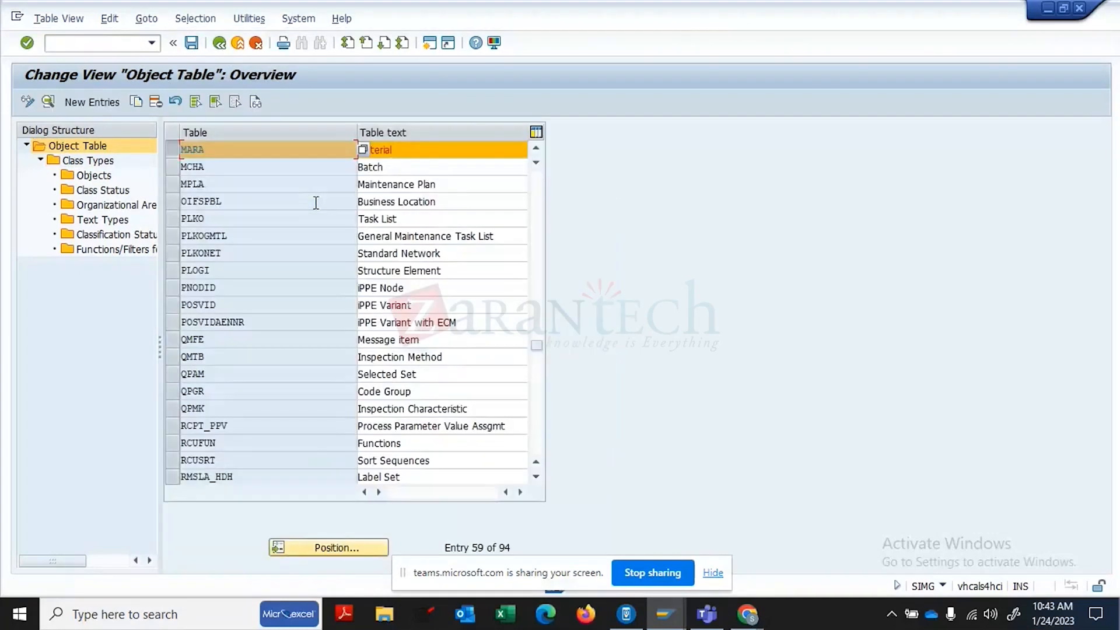
left_click(173, 152)
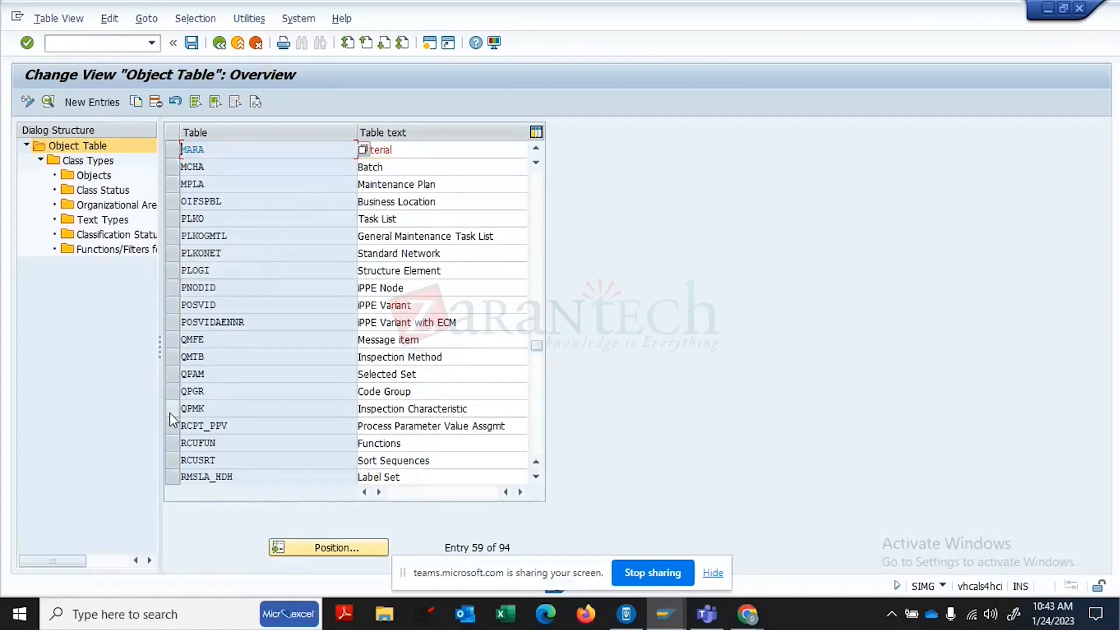
left_click(329, 555)
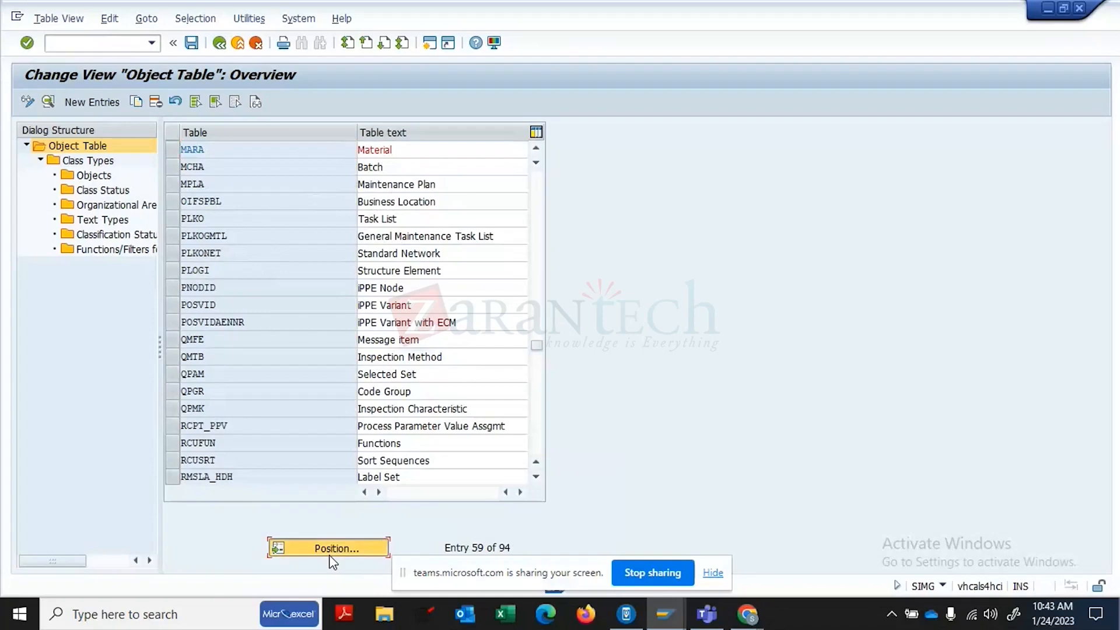
type("EQUI")
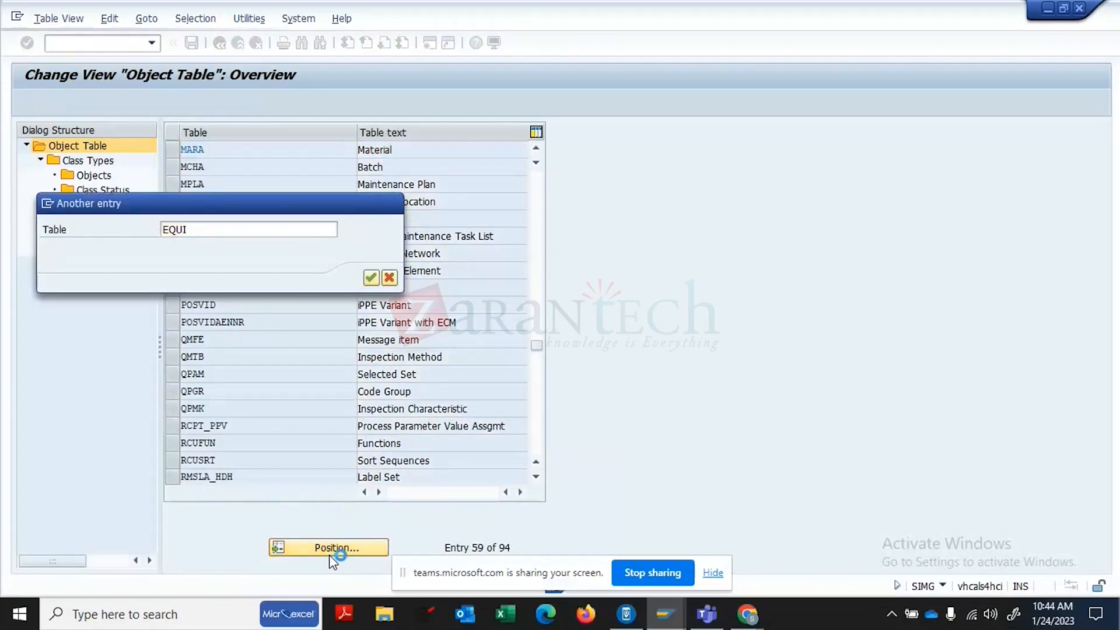
key("Return")
left_click(172, 149)
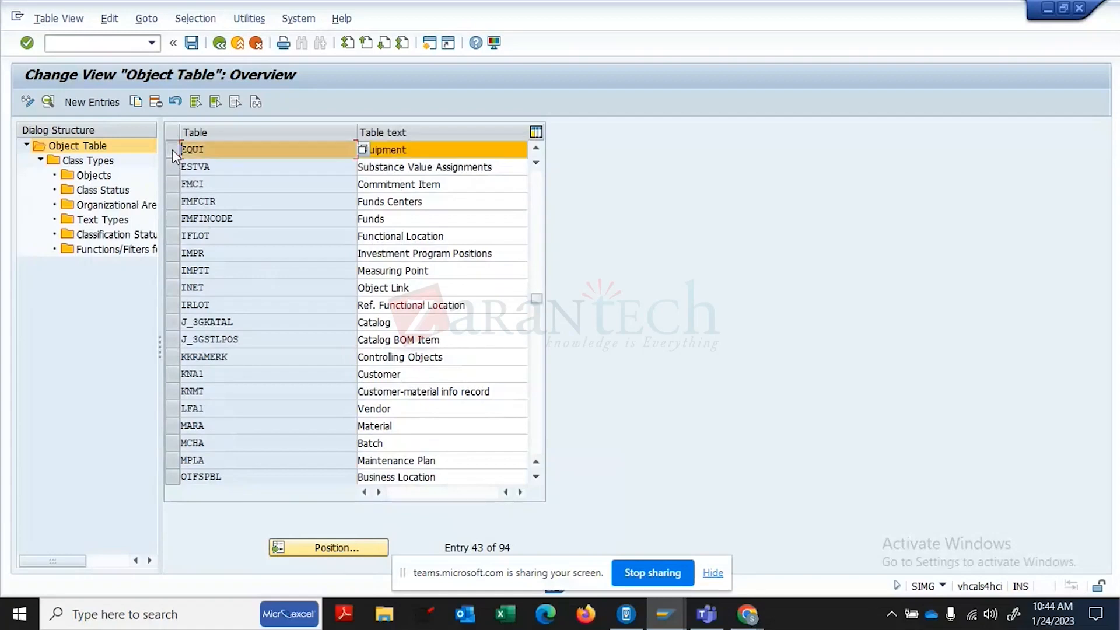
double_click(94, 175)
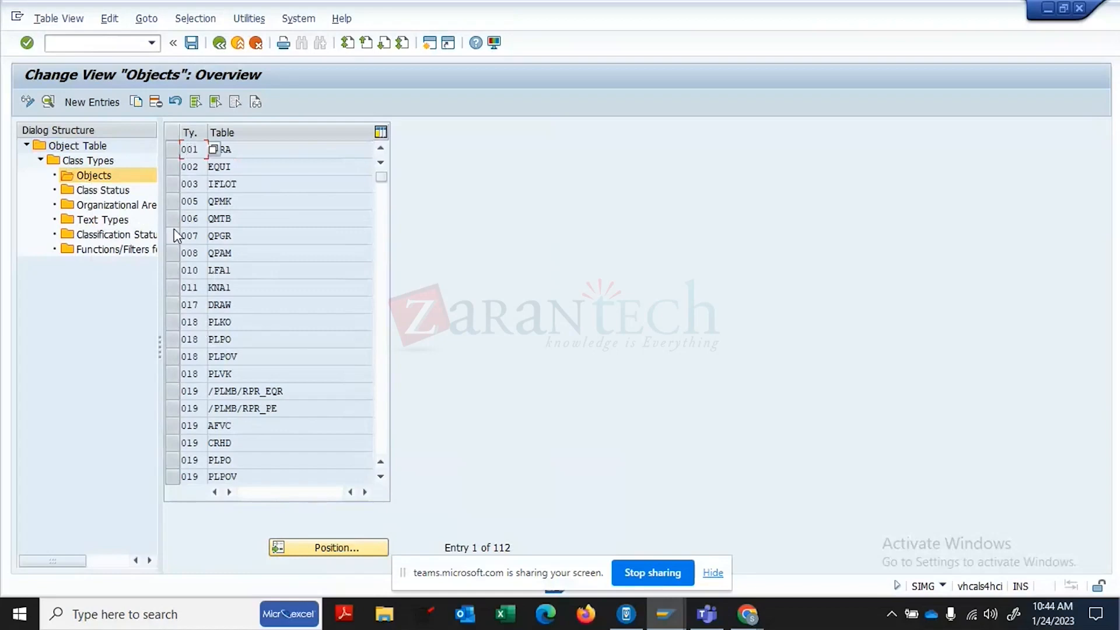
left_click(173, 167)
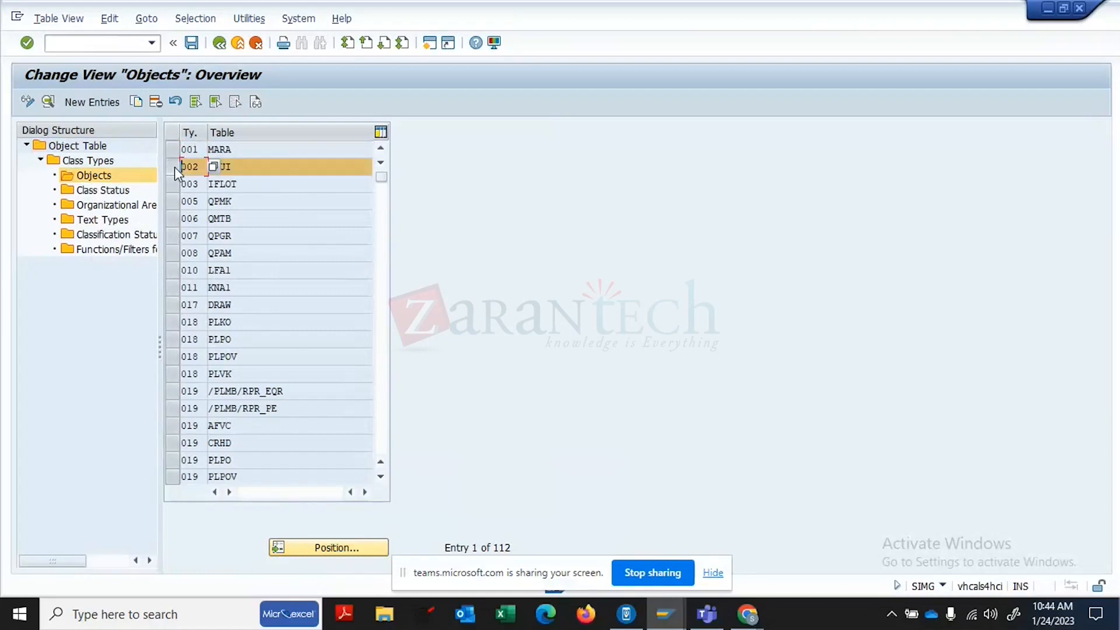
left_click(48, 101)
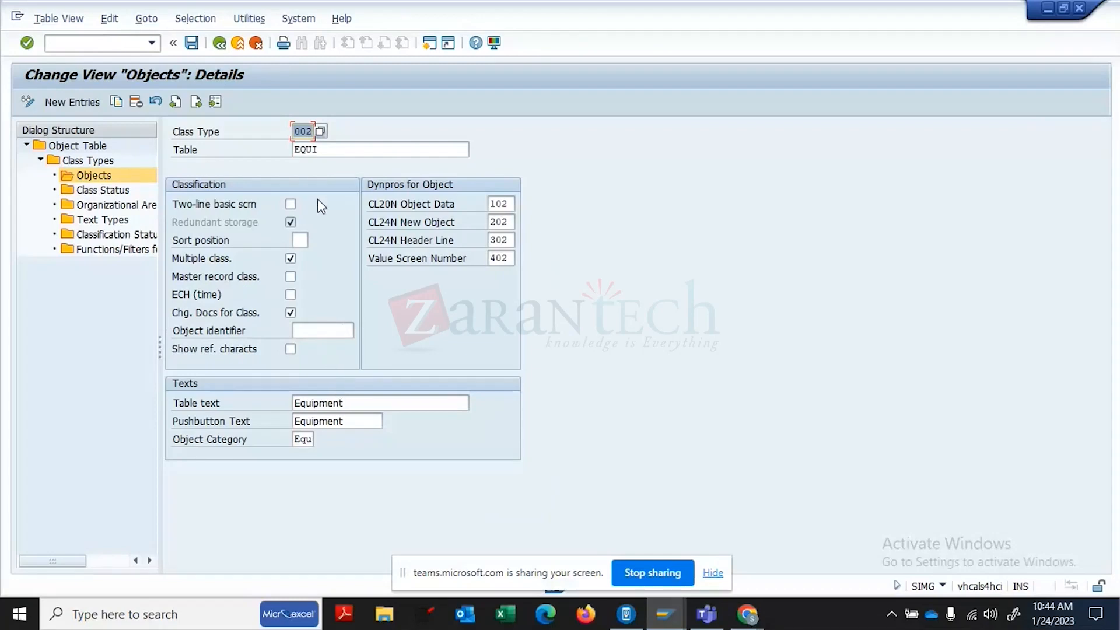
left_click(220, 45)
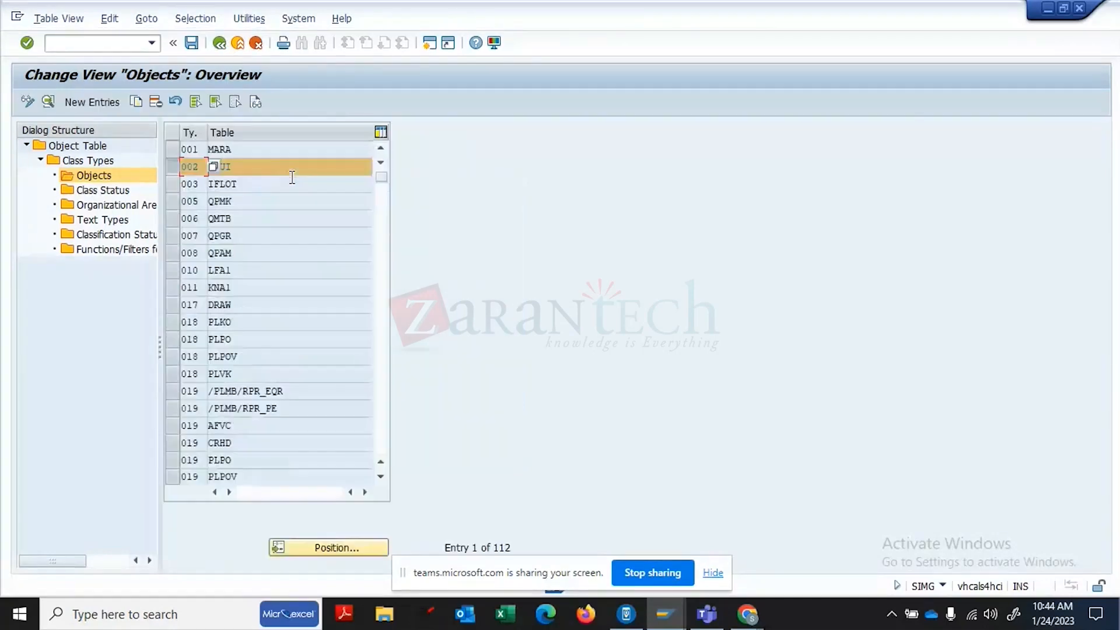
- View the EQUI table details and its single class type, 002 Equipment Class
left_click(220, 44)
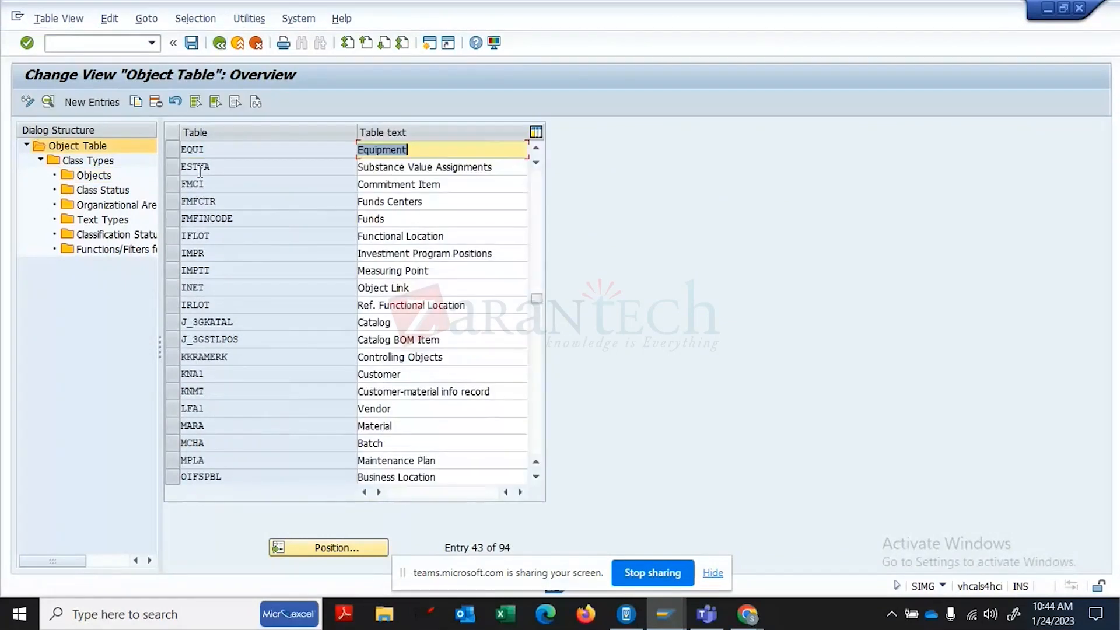
left_click(174, 148)
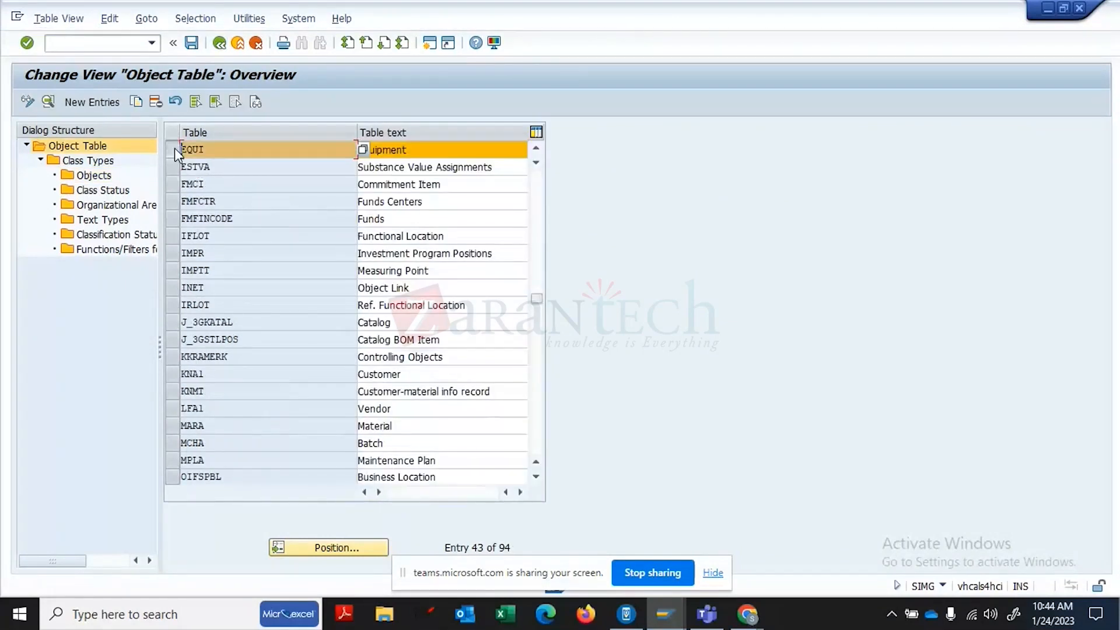
left_click(48, 100)
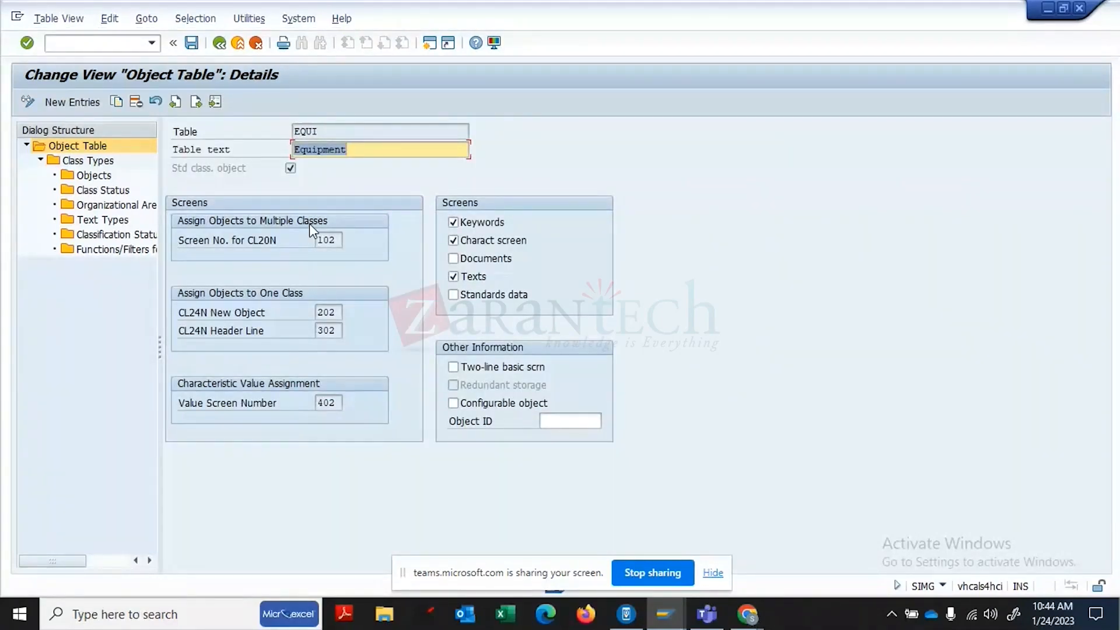
left_click(111, 162)
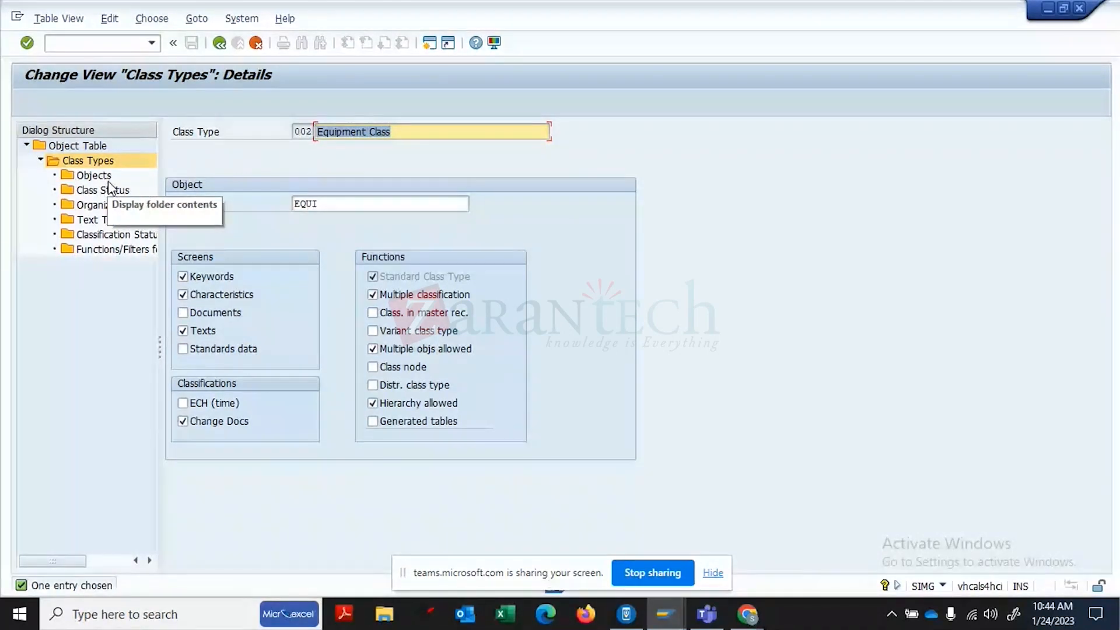
left_click(219, 43)
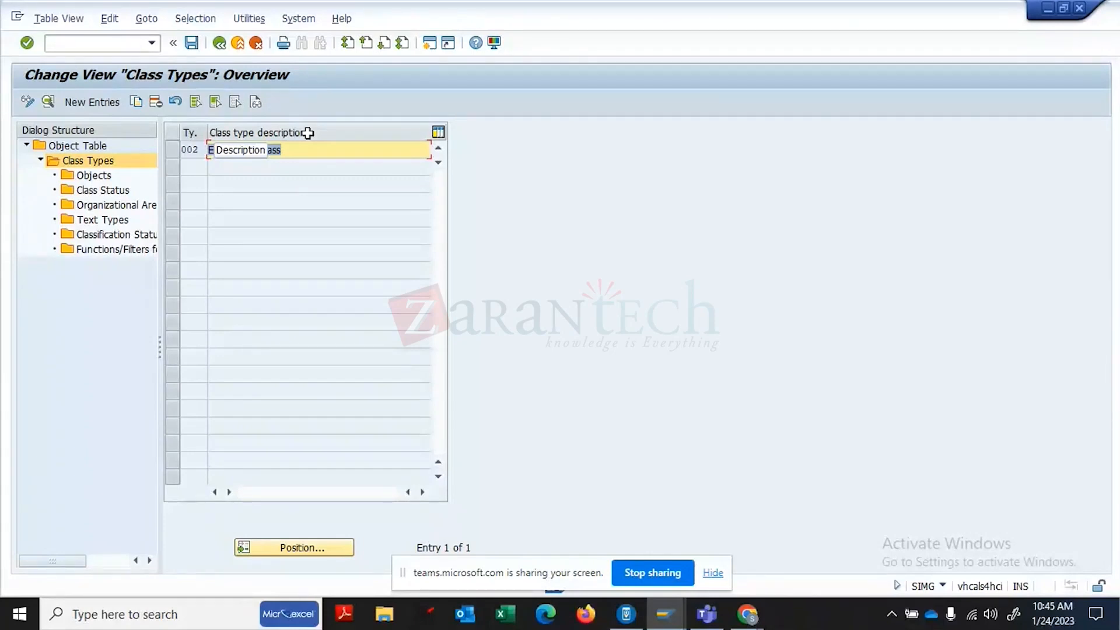
- Leave the customizing transaction with /N
left_click(121, 47)
type("/N")
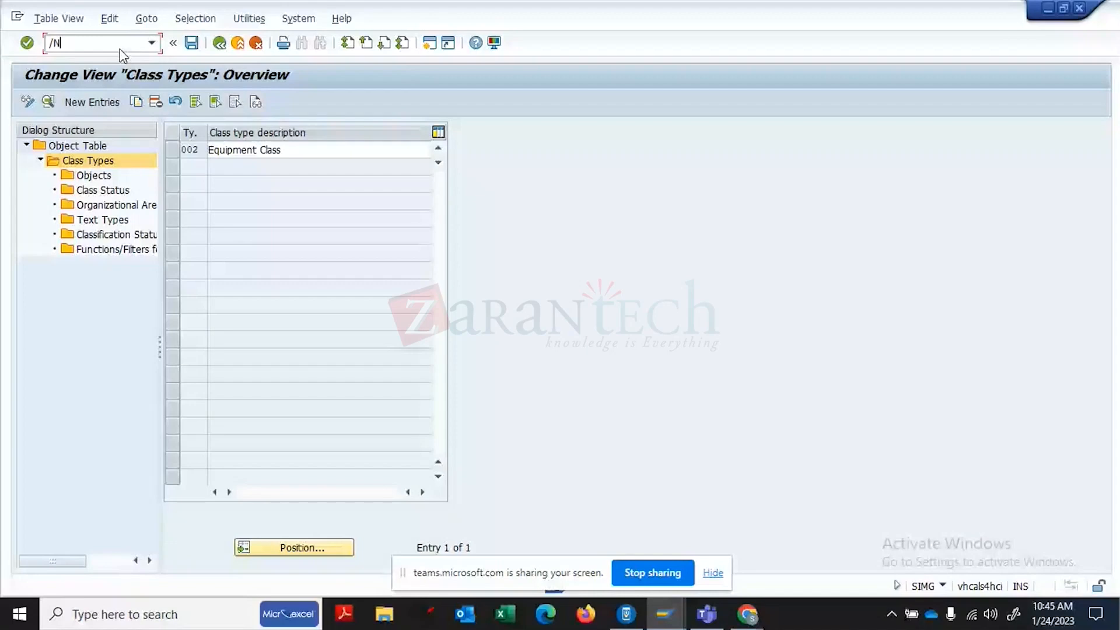
key("Return")
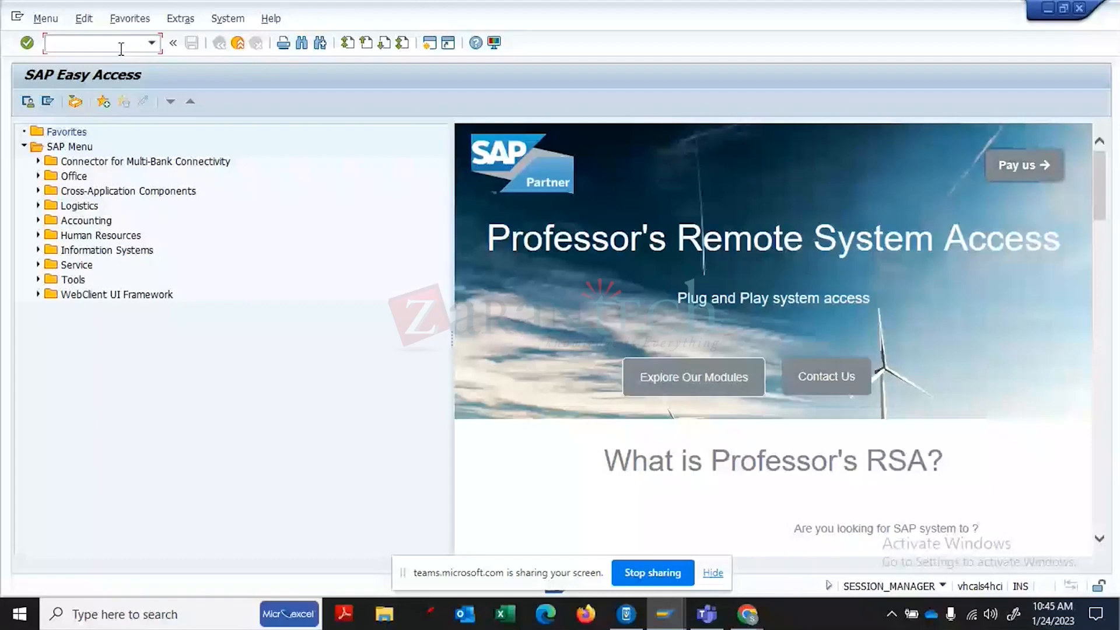
- Create characteristic C001 in CT04 with the description LENGTH
type("CT04")
key("Return")
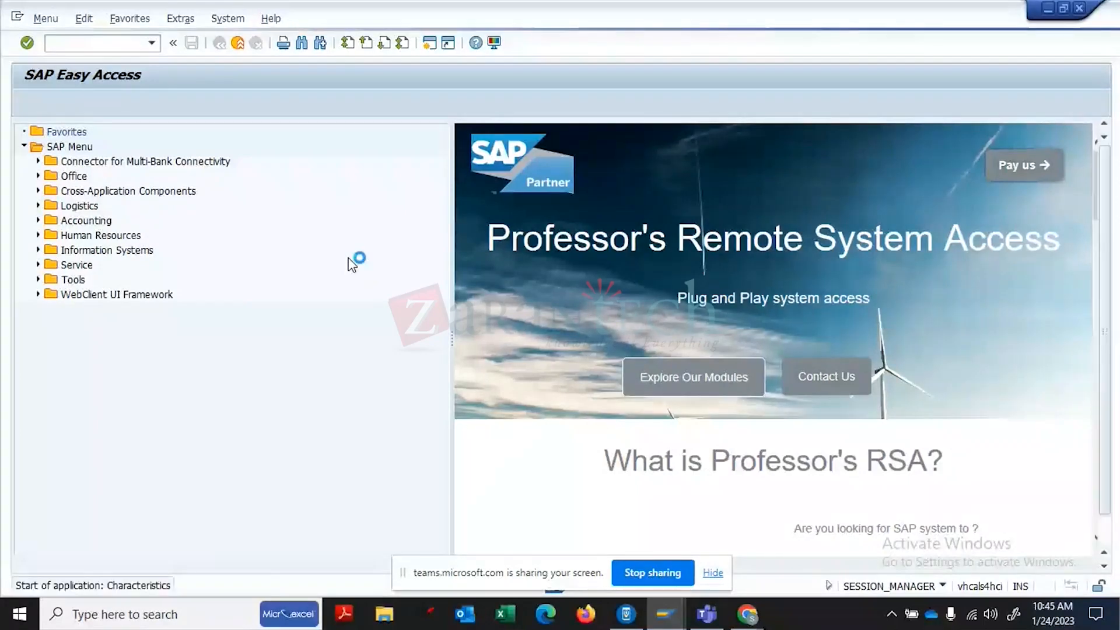
type("C001")
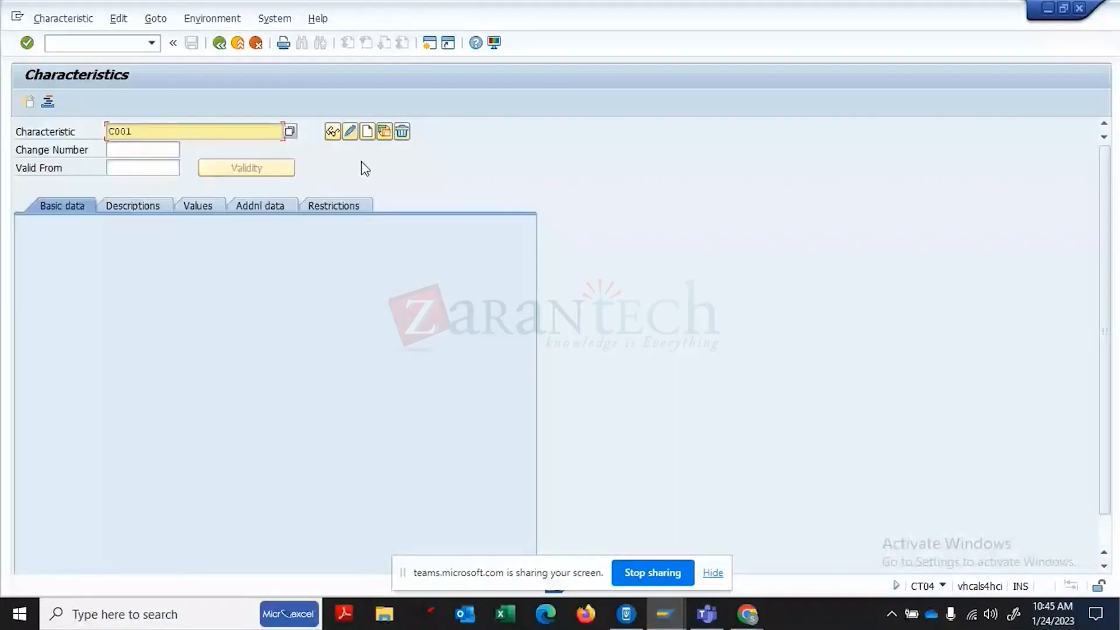
left_click(366, 132)
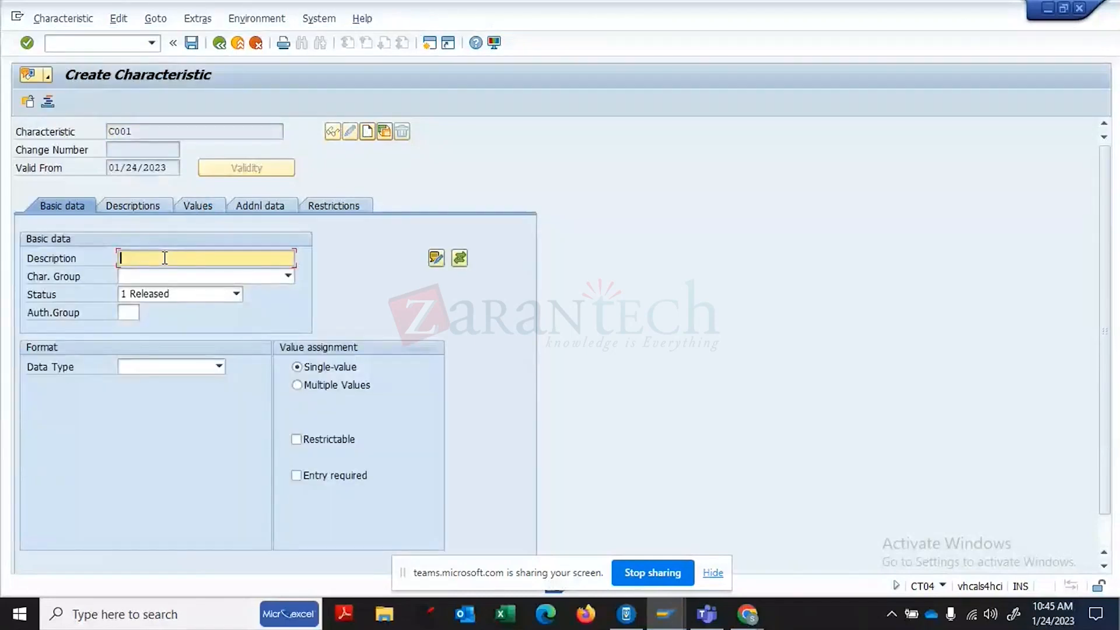
type("TRAINING-L")
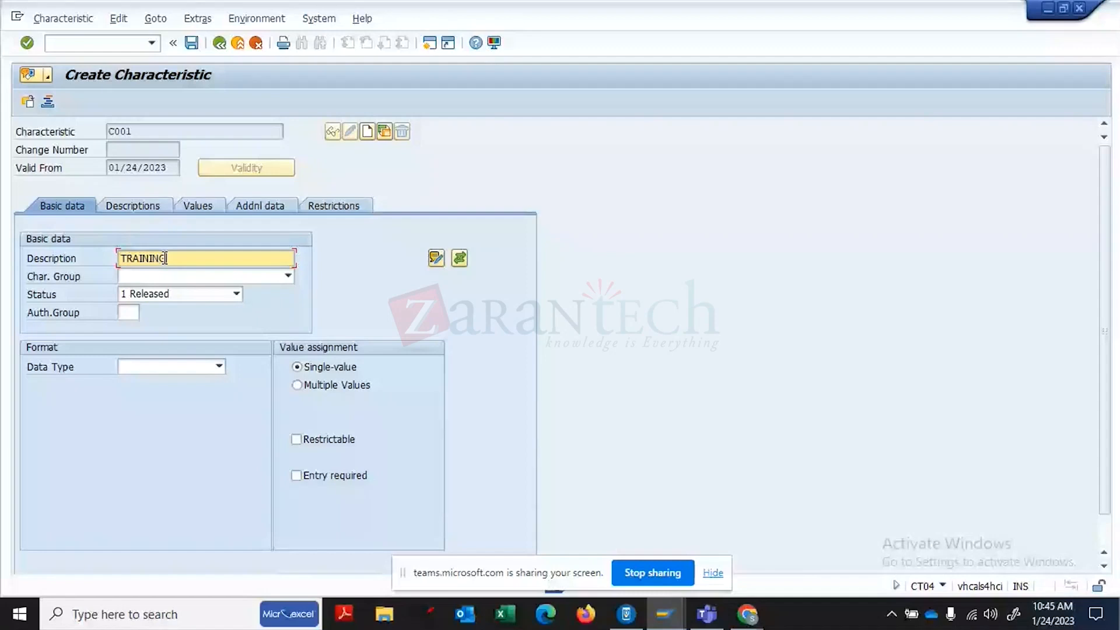
key("BackSpace")
key("BackSpace")
key("BackSpace")
key("BackSpace")
key("BackSpace")
key("BackSpace")
key("BackSpace")
key("BackSpace")
key("BackSpace")
key("BackSpace")
type("LENGTH")
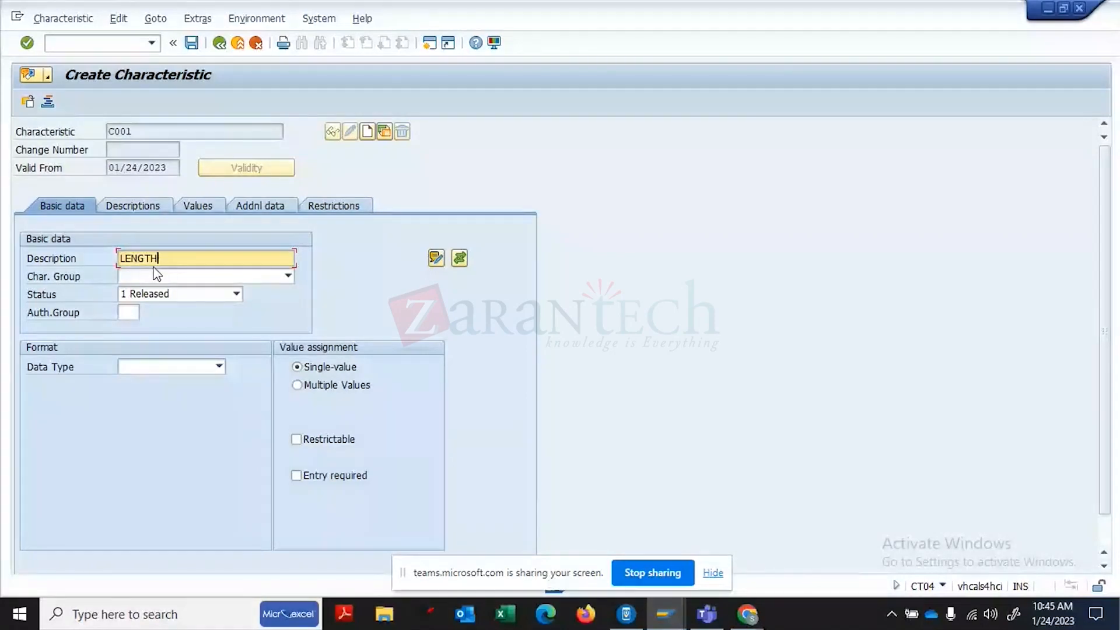
key("Return")
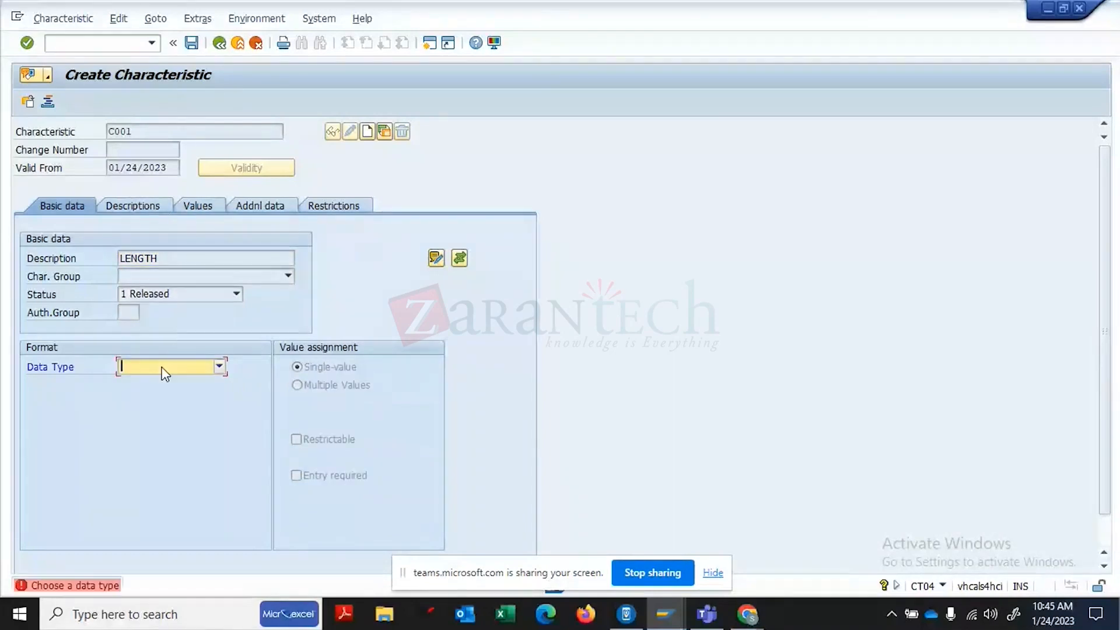
- Give C001 the NUM numeric data type with 10 characters and 2 decimal places
left_click(163, 368)
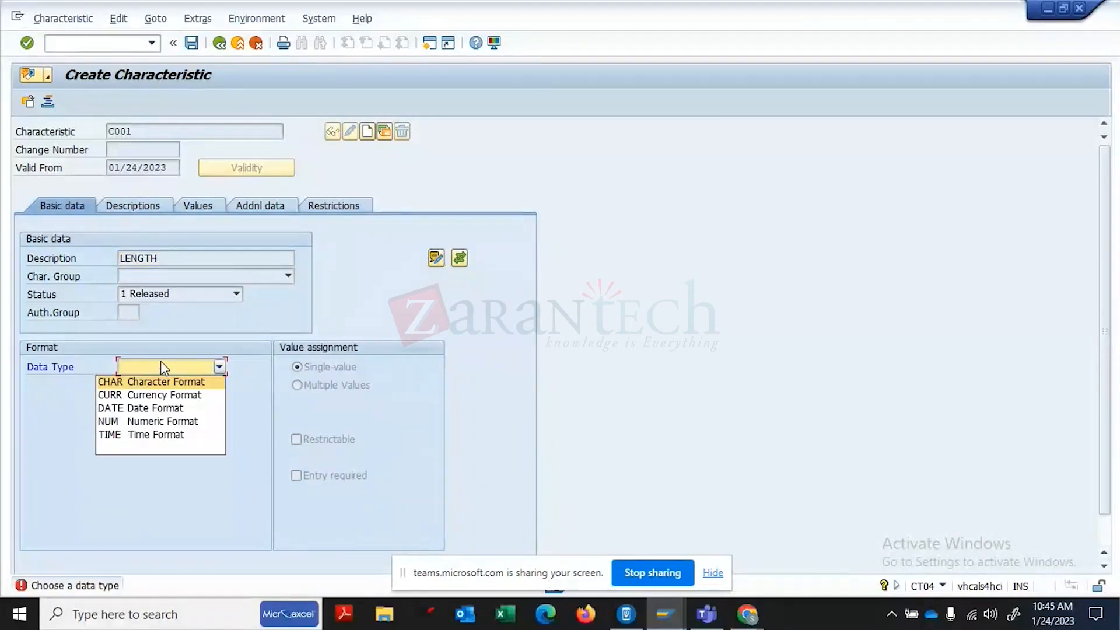
left_click(127, 421)
left_click(127, 403)
type("10")
left_click(129, 421)
type("2")
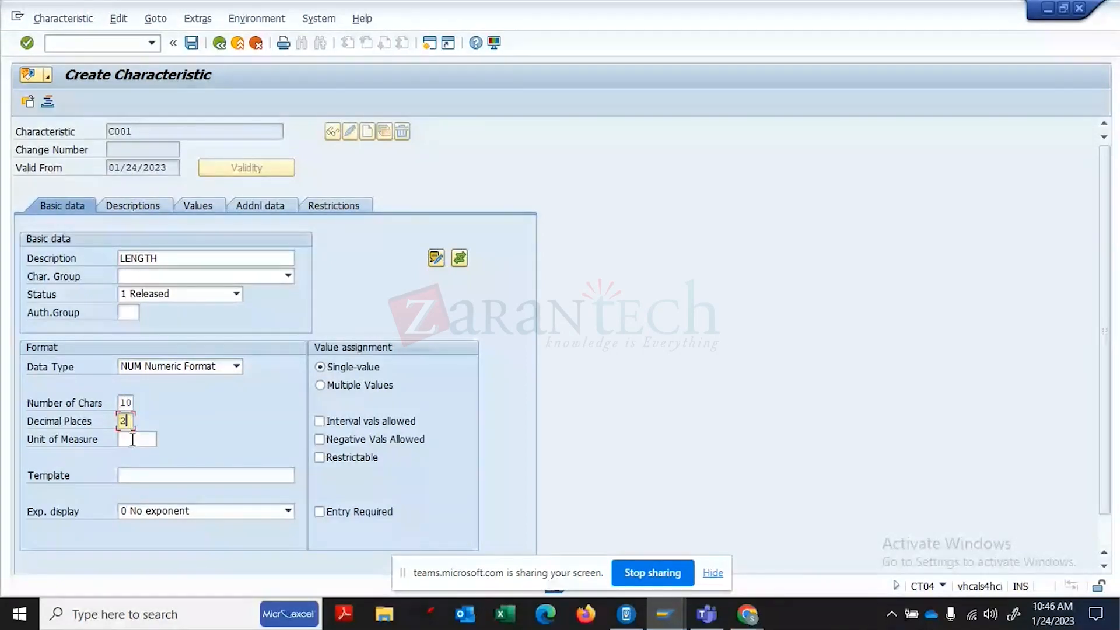
- Set the unit of measure to lowercase m after MM and M are rejected
left_click(132, 439)
type("MM")
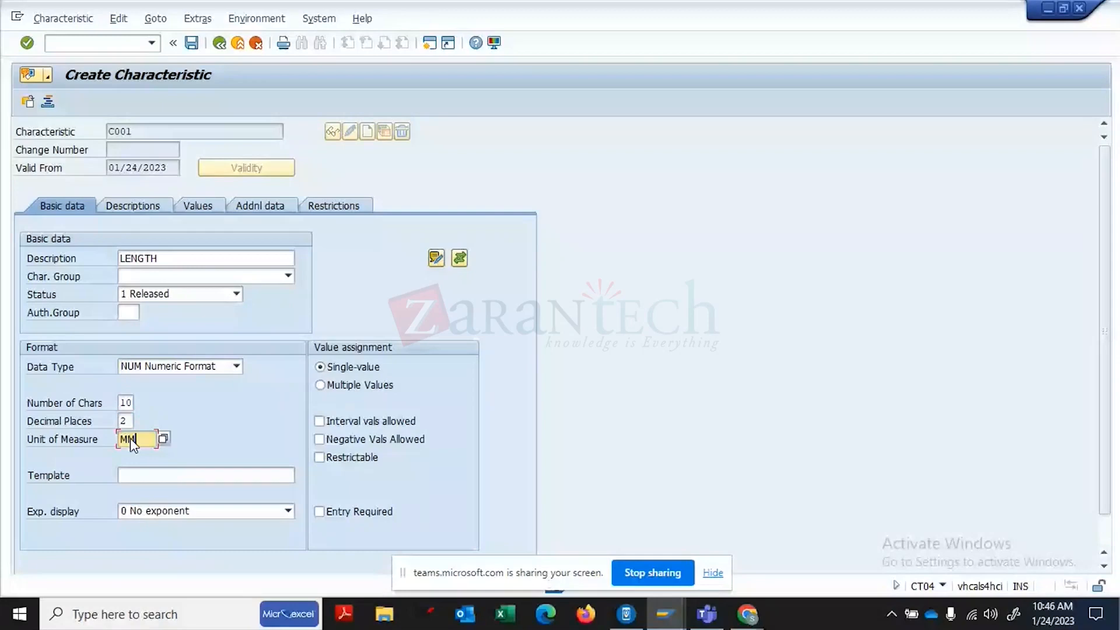
key("Return")
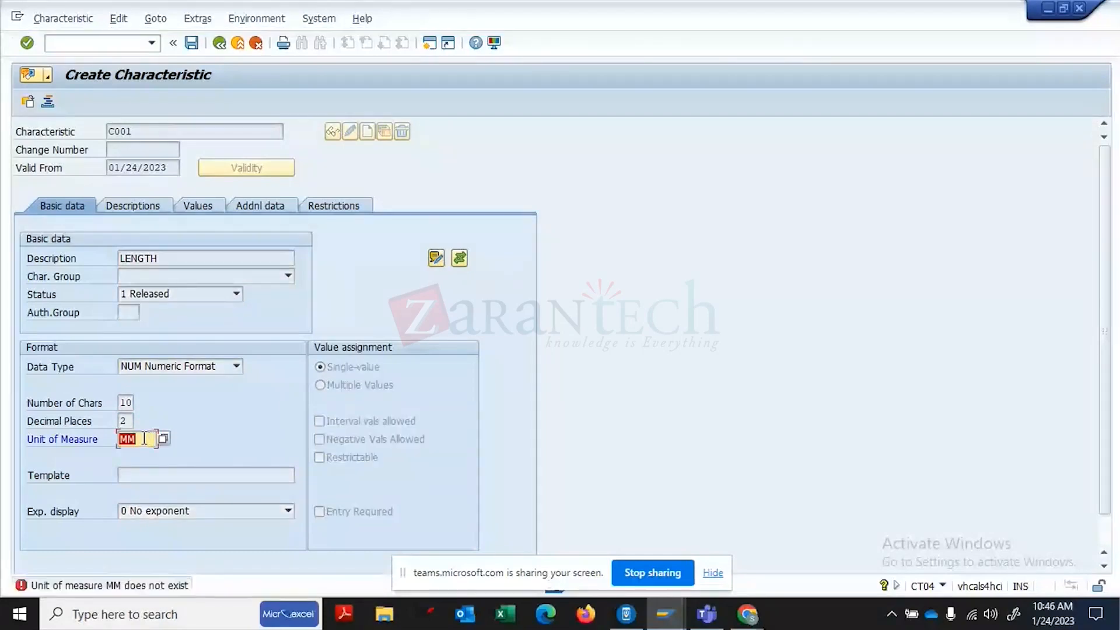
left_click(144, 439)
key("BackSpace")
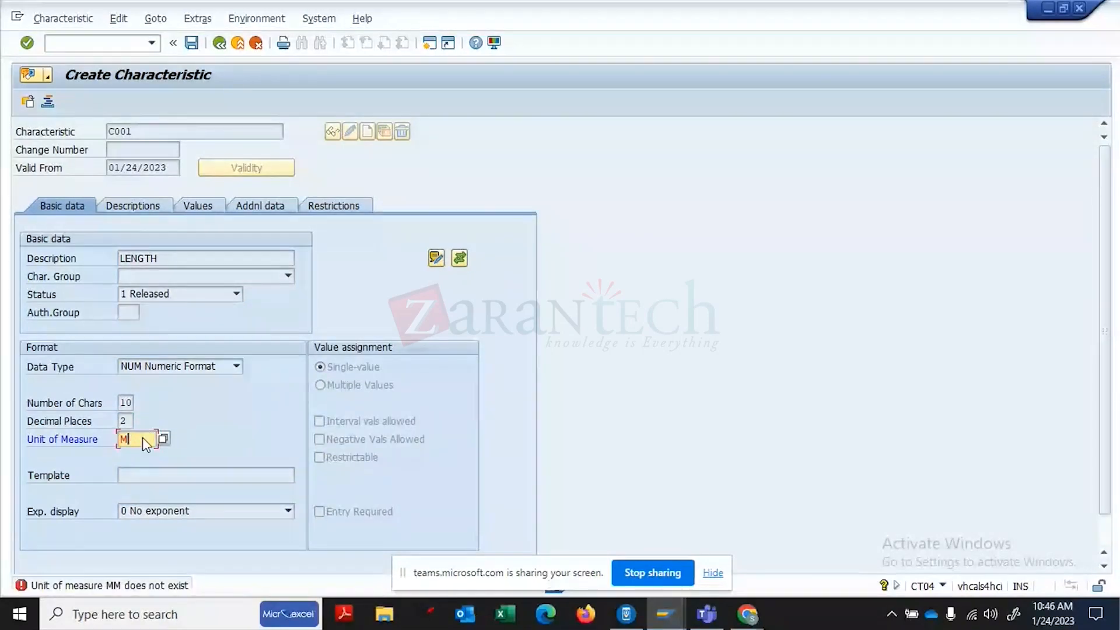
key("Return")
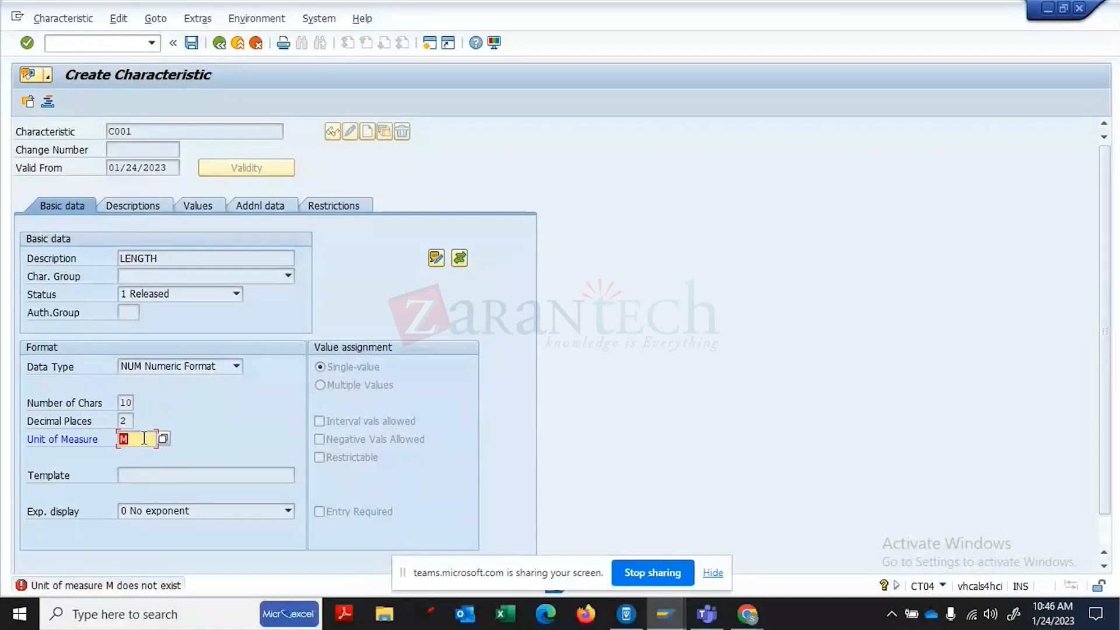
key("BackSpace")
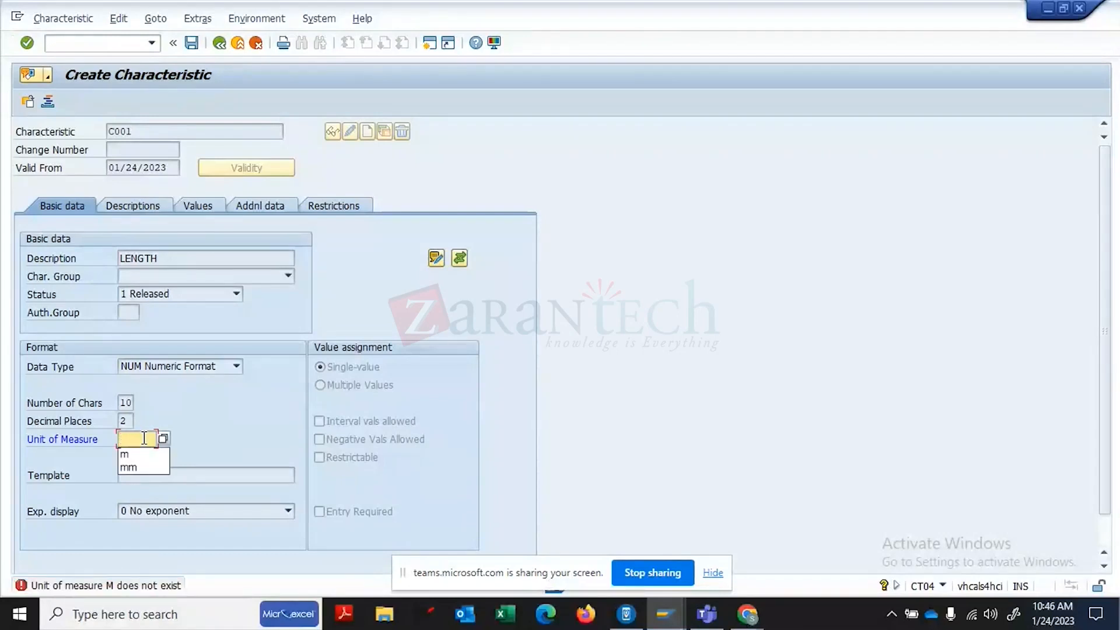
type("m")
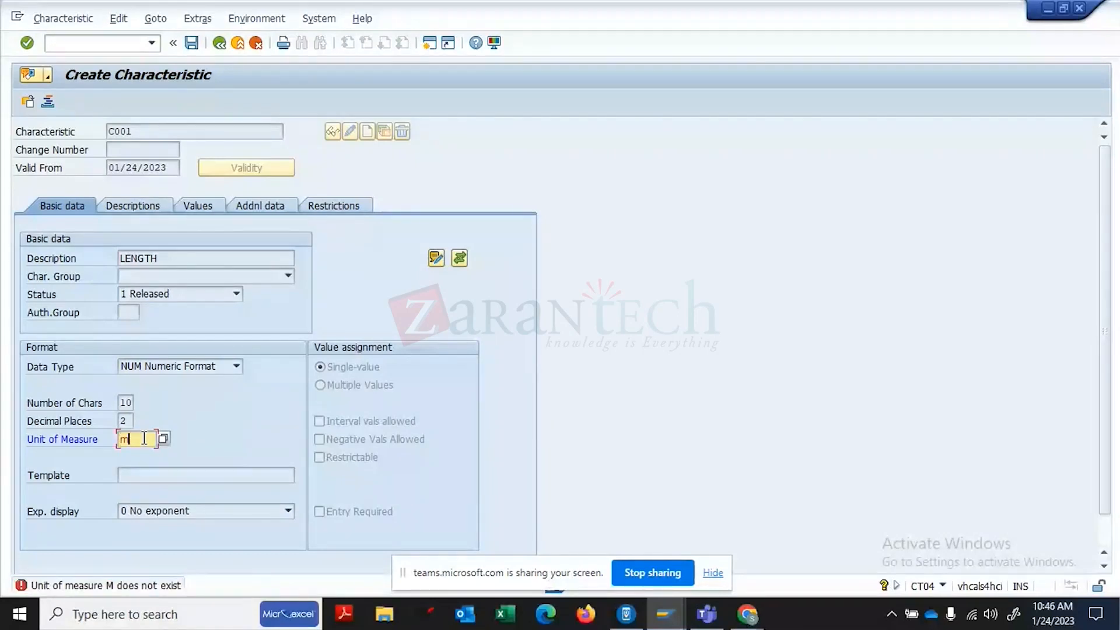
key("Return")
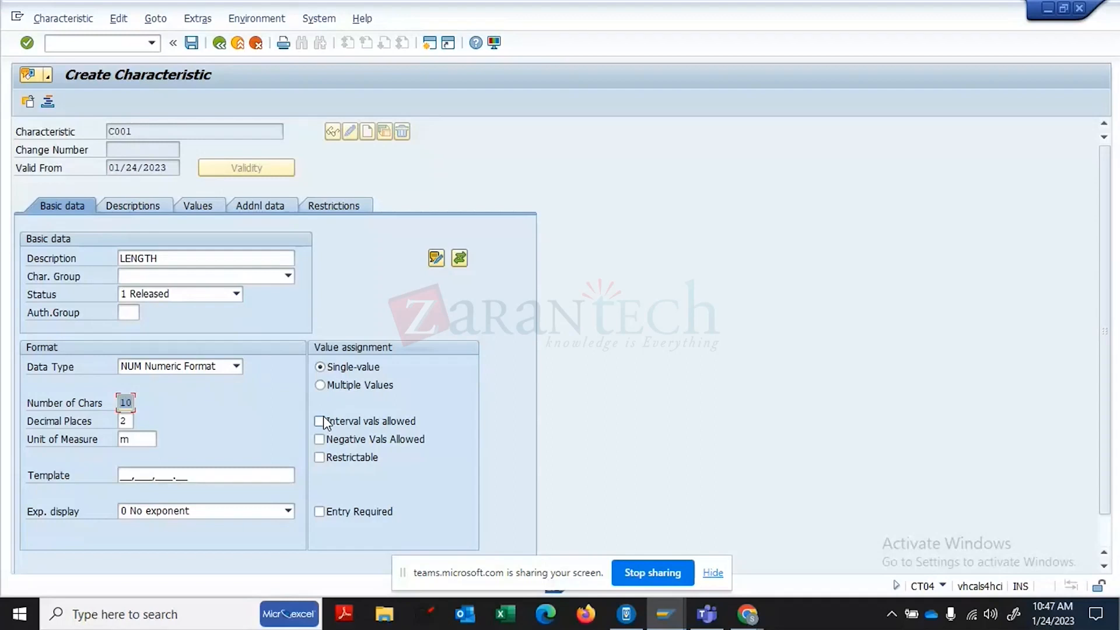
- Check C001's language descriptions, then return to its basic data
left_click(136, 206)
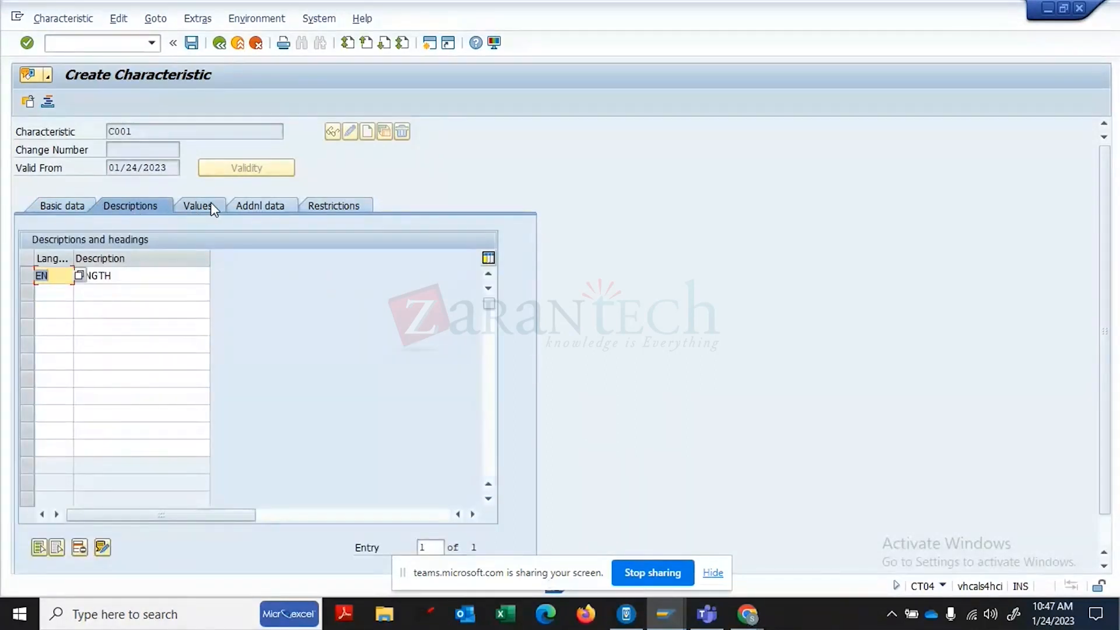
left_click(60, 207)
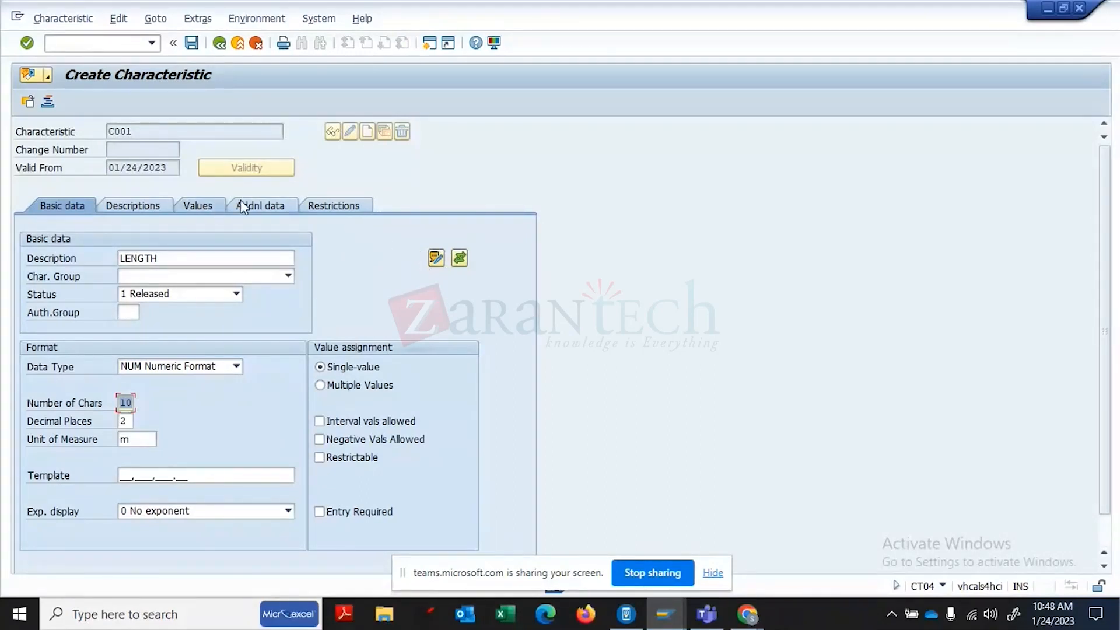
left_click(277, 209)
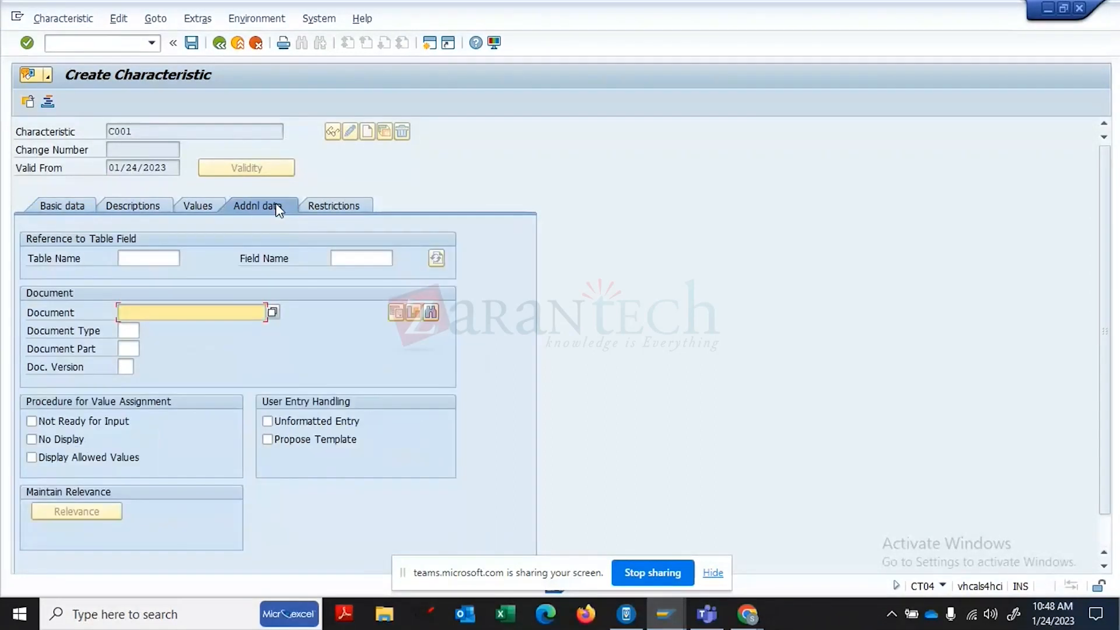
left_click(123, 257)
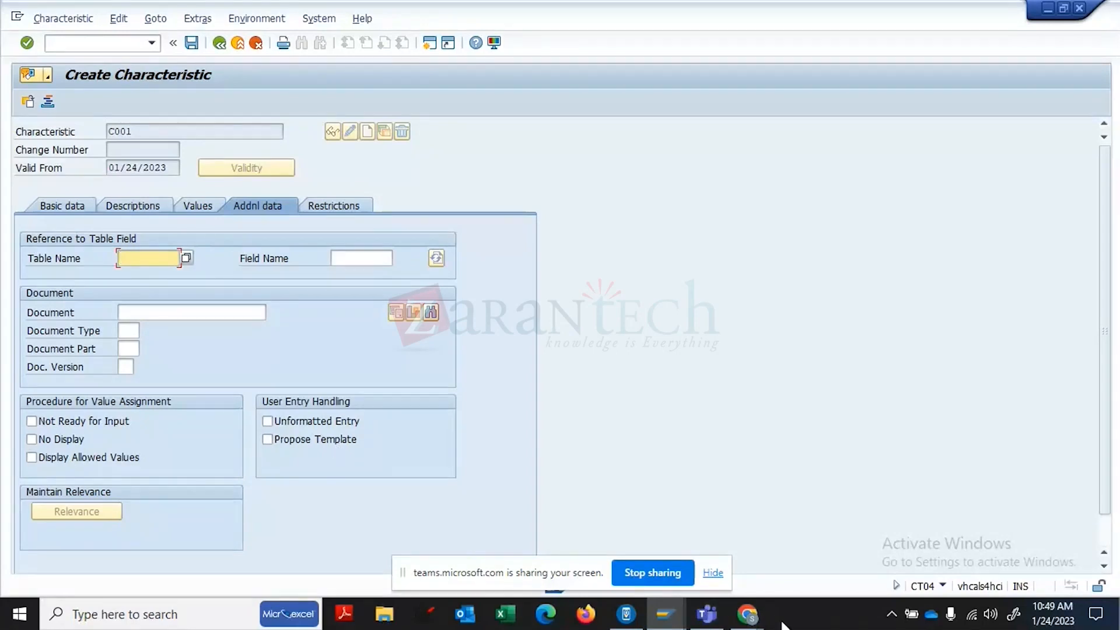
left_click(755, 621)
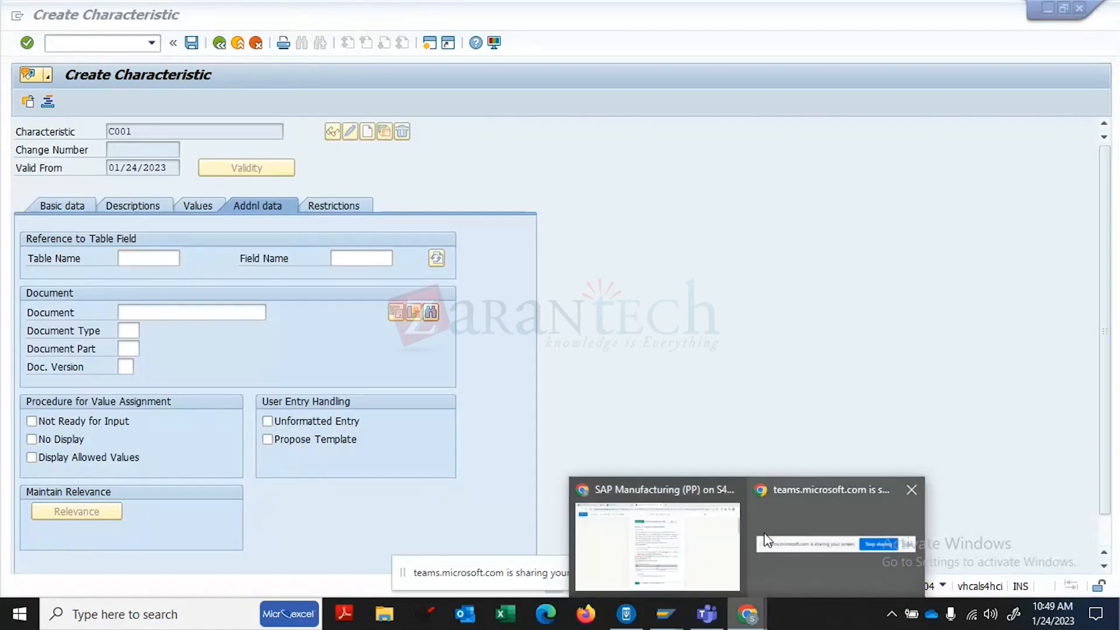
left_click(739, 330)
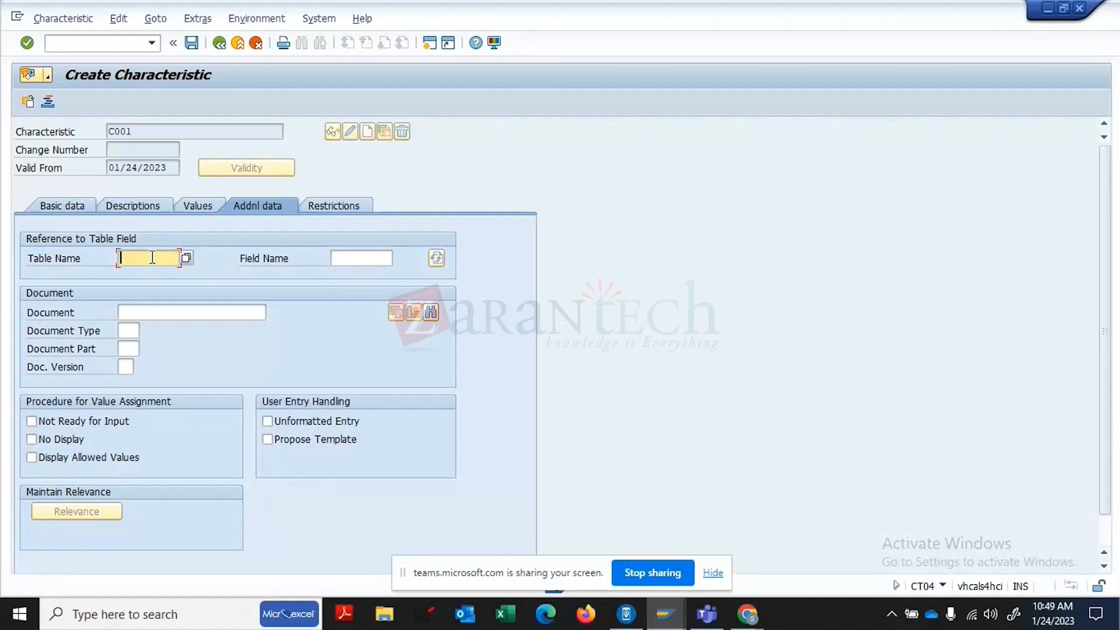
- Reference table MCH1 and browse its fields, picking LWEDT (date of last goods receipt)
type("MCH1")
left_click(382, 261)
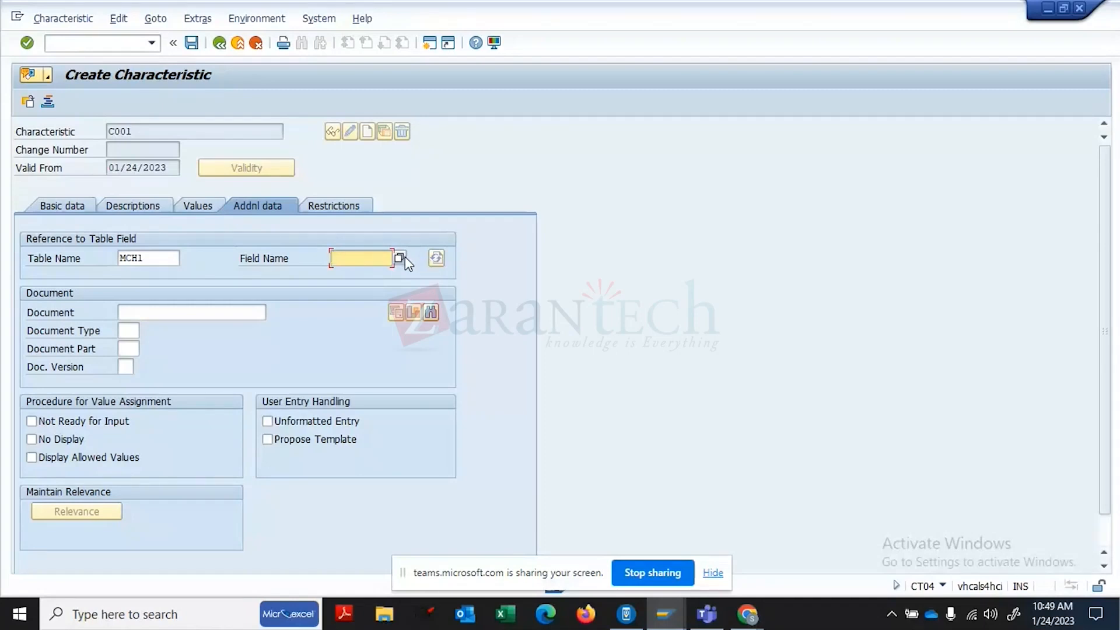
left_click(403, 258)
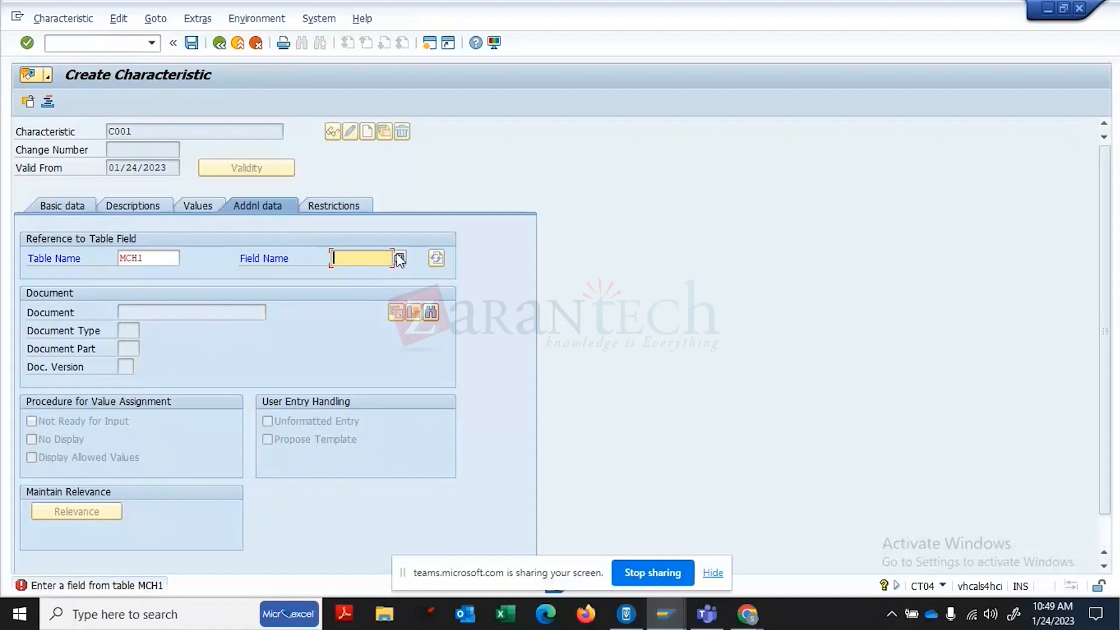
left_click(397, 257)
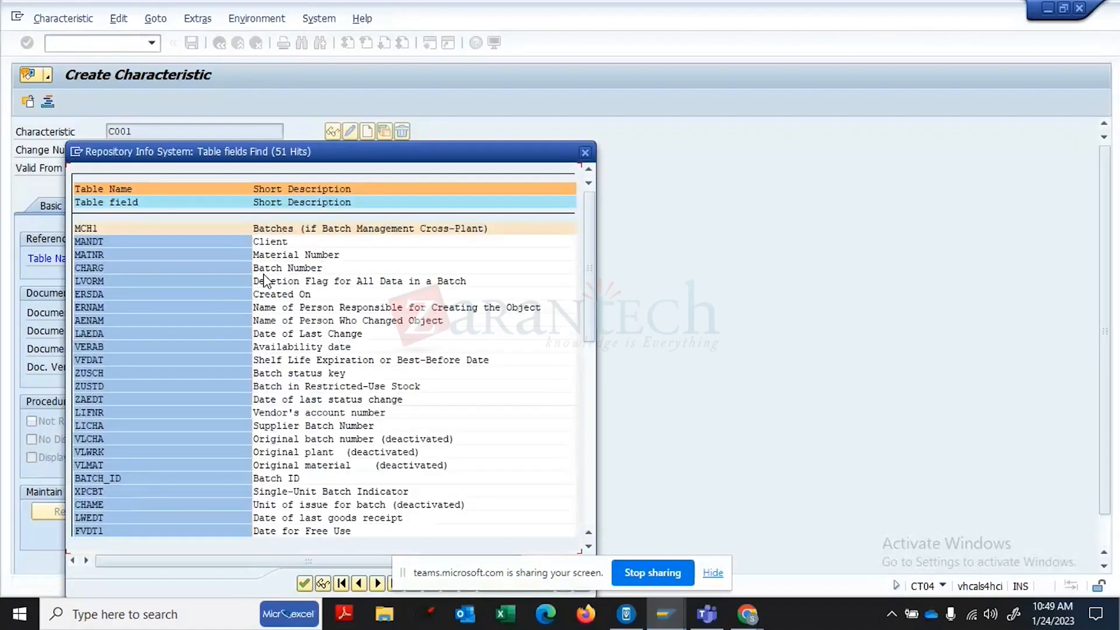
left_click(284, 360)
left_click(294, 411)
left_click(360, 521)
double_click(361, 521)
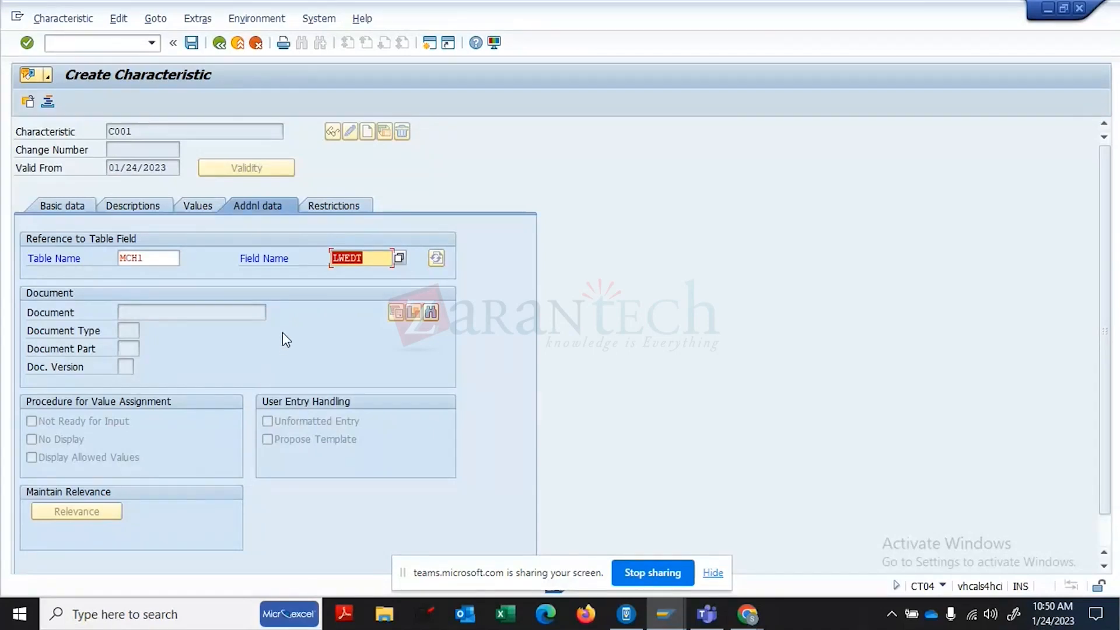
- Clear the Table Name and Field Name references and save characteristic C001
left_click(166, 258)
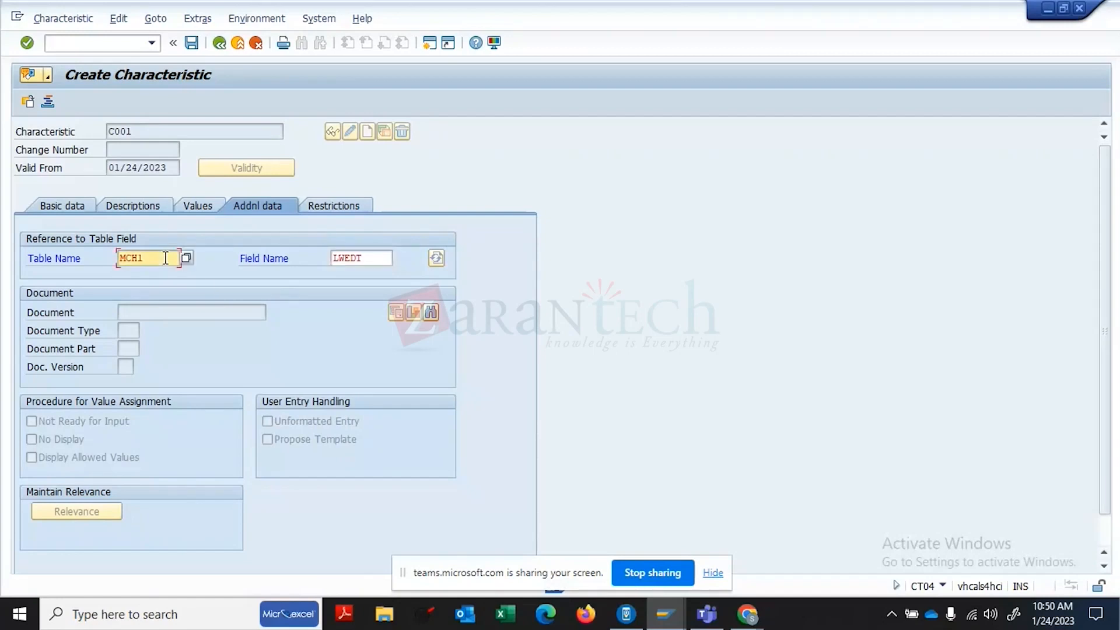
key("BackSpace")
key("BackSpace")
key("BackSpace")
key("BackSpace")
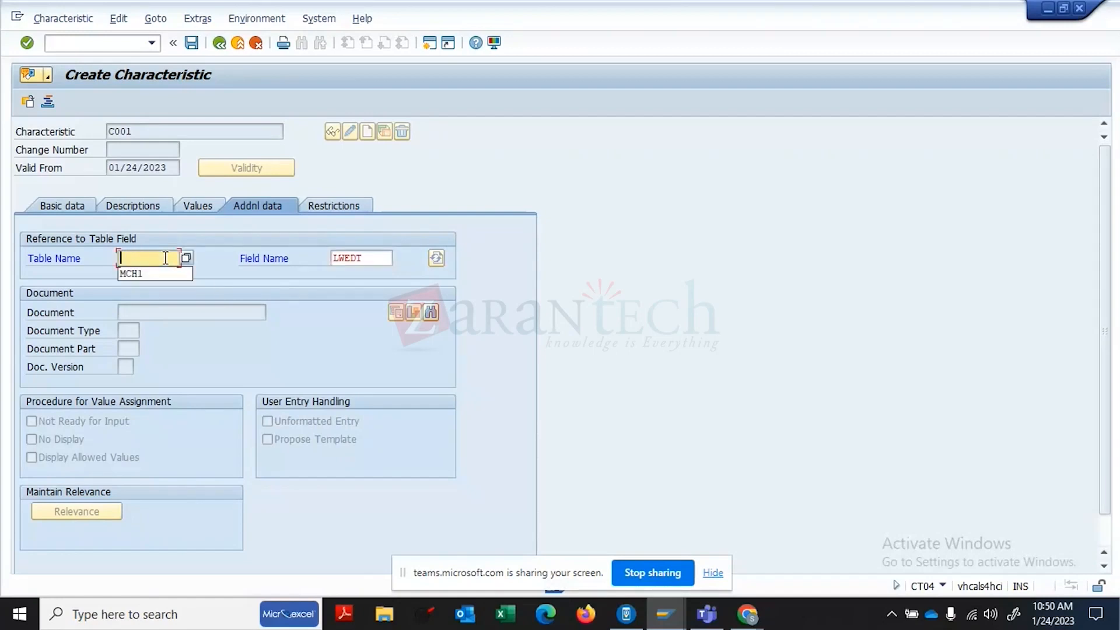
left_click(379, 255)
key("BackSpace")
key("BackSpace")
key("BackSpace")
key("BackSpace")
key("BackSpace")
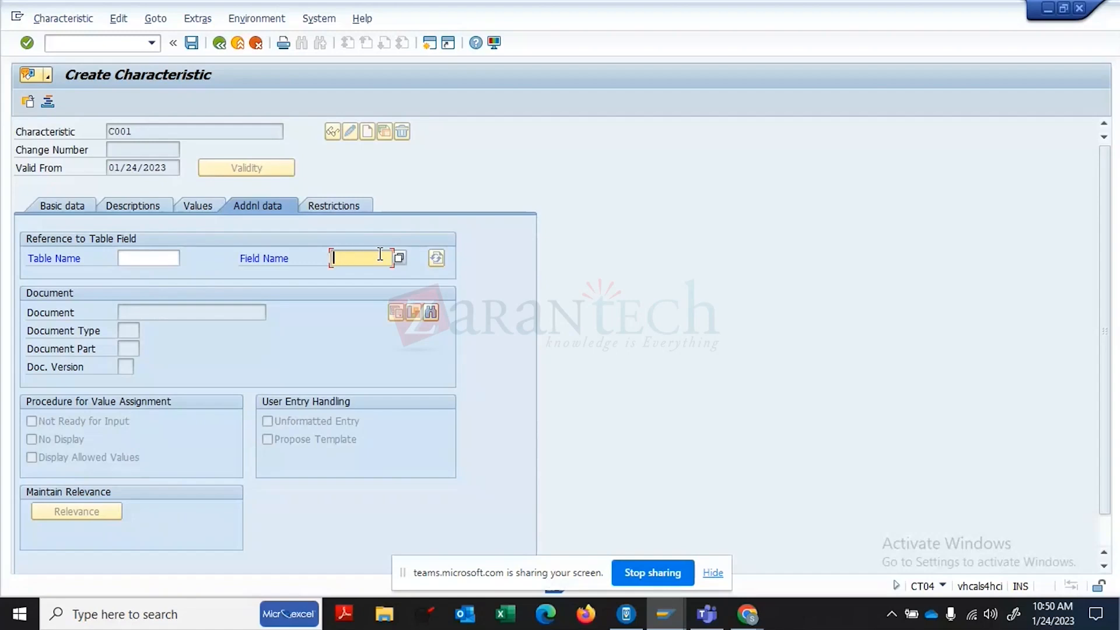
left_click(191, 42)
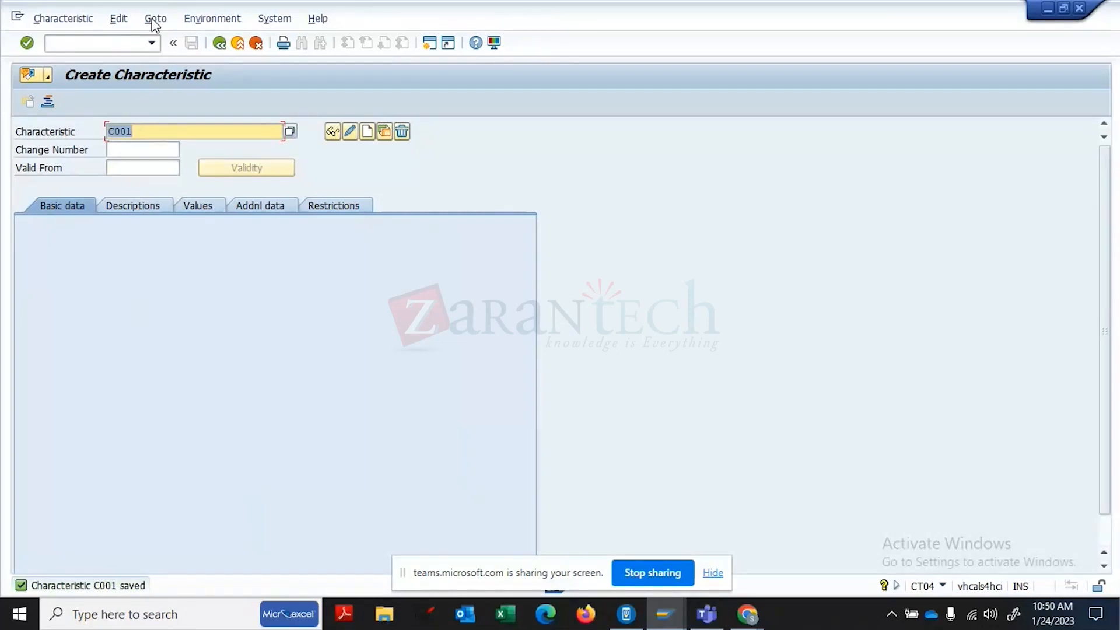
- Start the class-creation transaction /NCL01
left_click(111, 38)
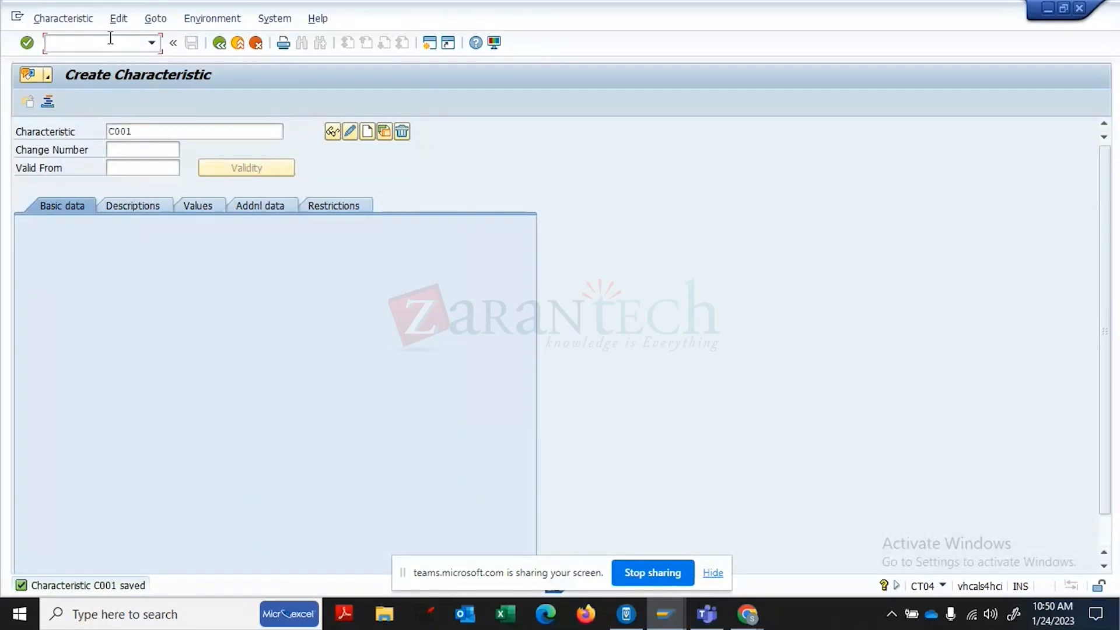
type("/NCL02")
key("BackSpace")
type("1")
key("Return")
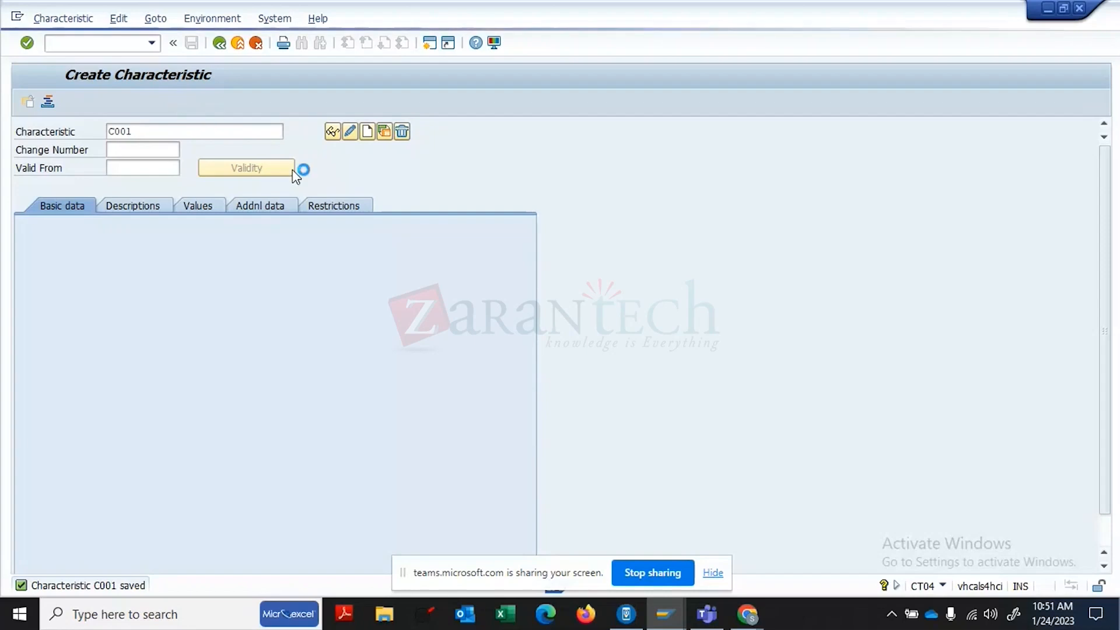
- Create new class TRAINING_CLASS with class type 001
key("BackSpace")
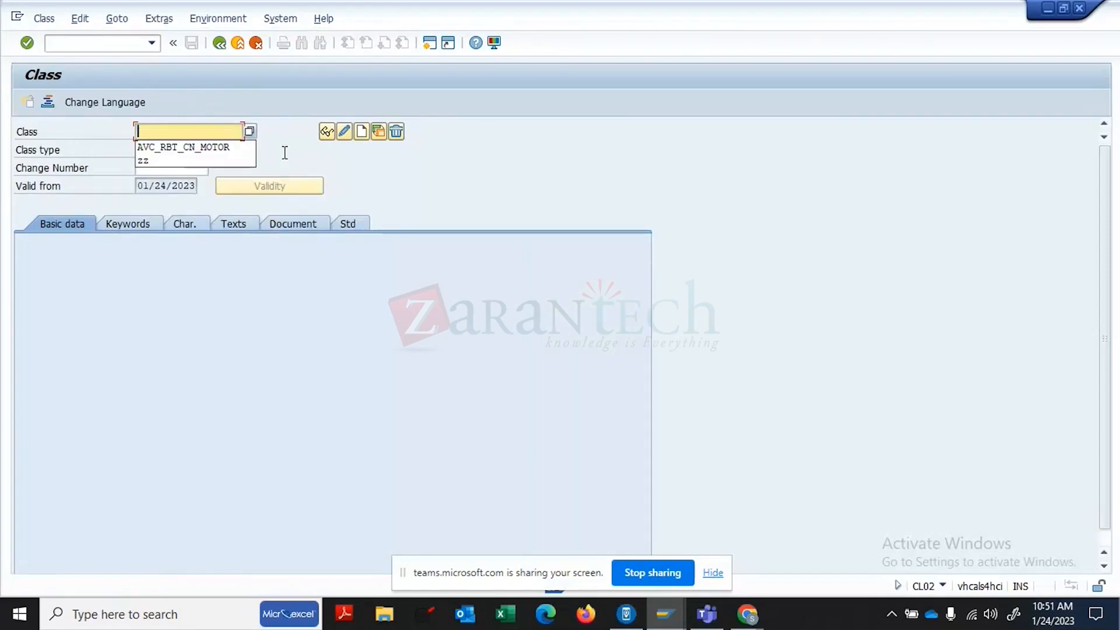
type("TEST ")
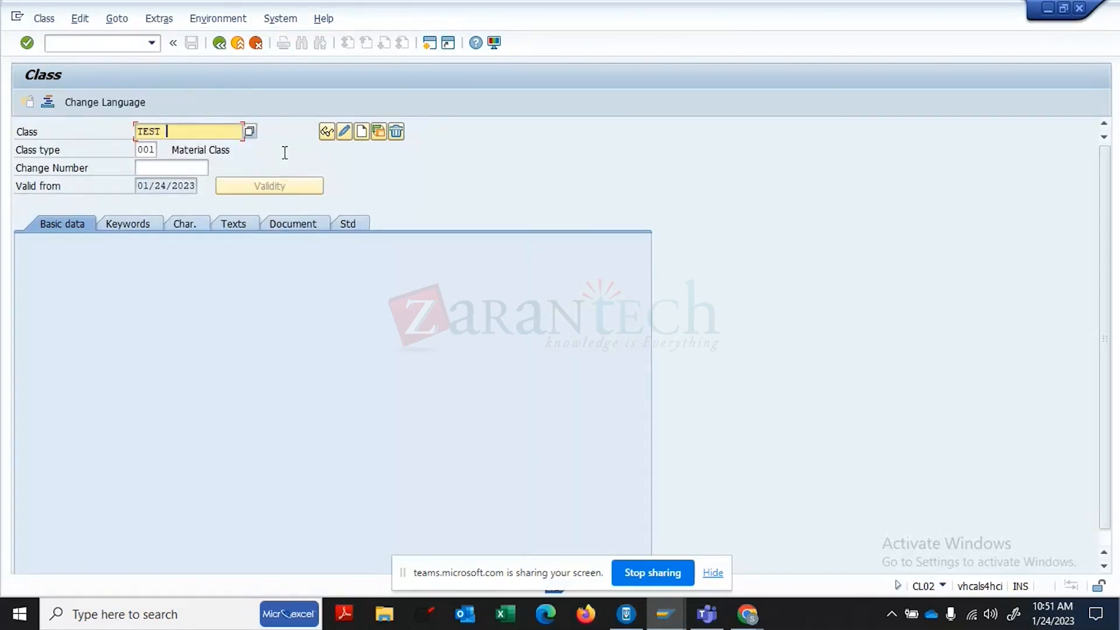
type("CLASS")
key("BackSpace")
key("BackSpace")
key("BackSpace")
key("BackSpace")
key("BackSpace")
key("BackSpace")
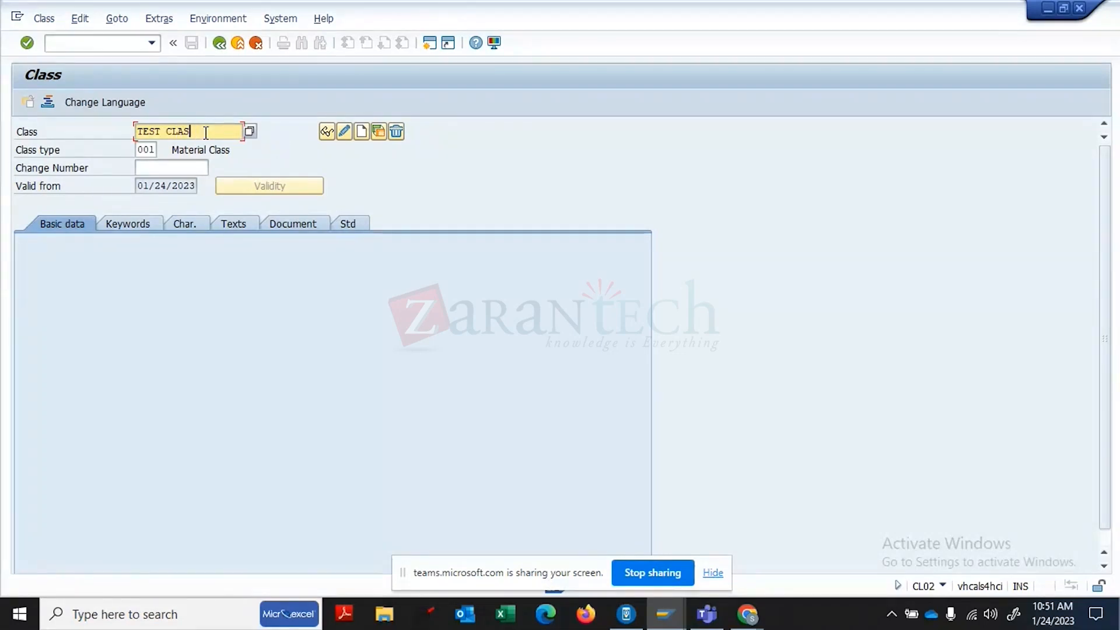
key("BackSpace")
key("BackSpace")
key("BackSpace")
type("RAINING")
key("BackSpace")
type("_CLASS")
left_click(151, 151)
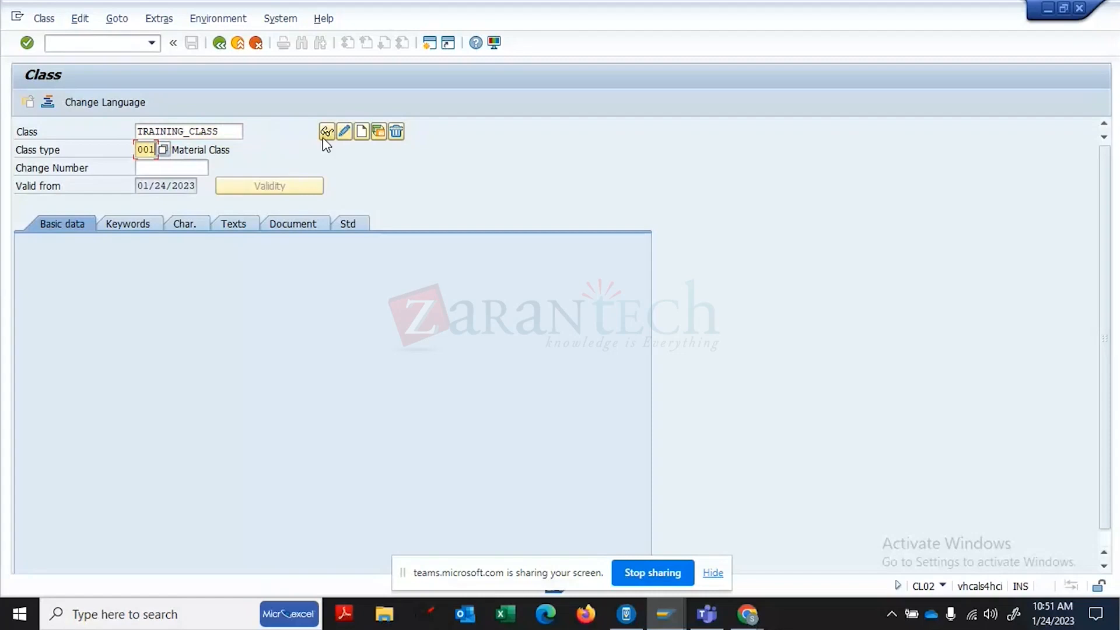
left_click(362, 132)
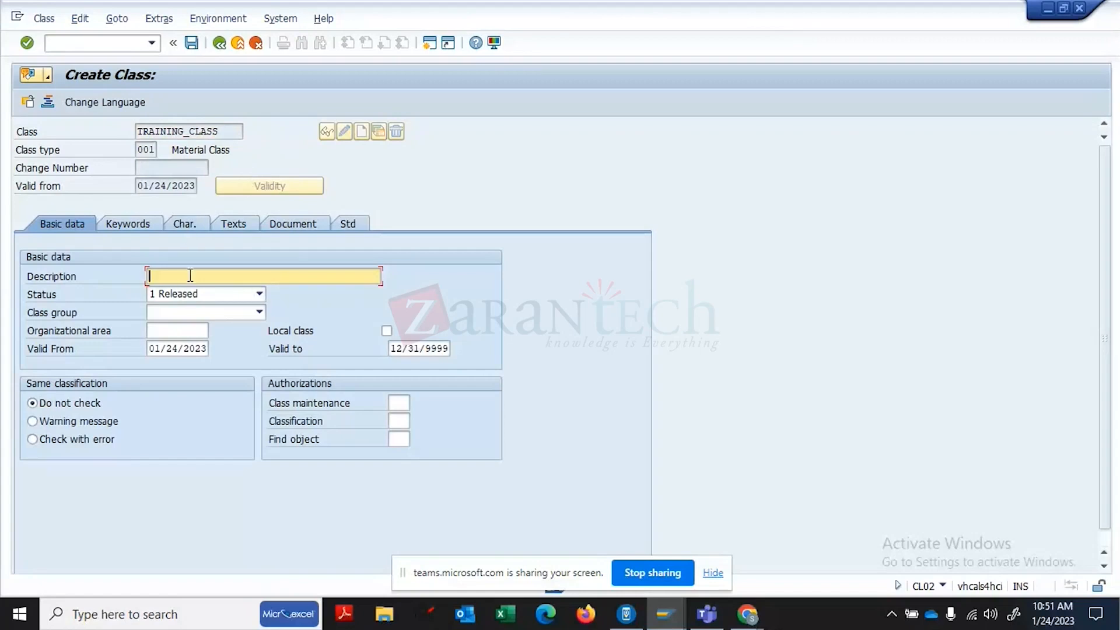
- Give the class description TRAINING CLASS, add characteristic C001, and save it
type("TRAINING CLASS")
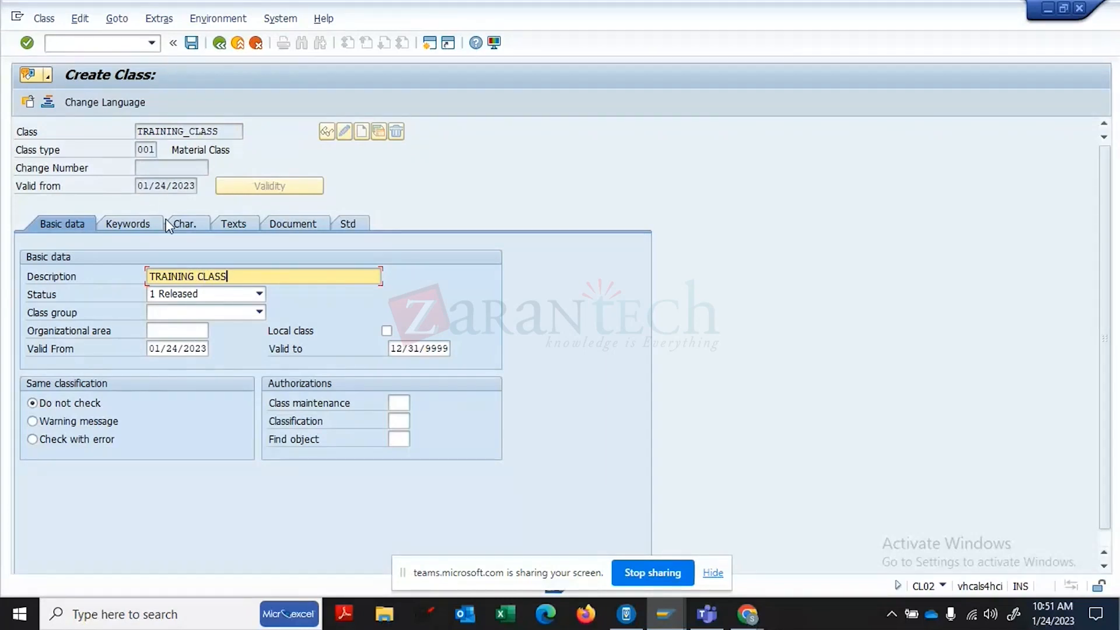
left_click(191, 222)
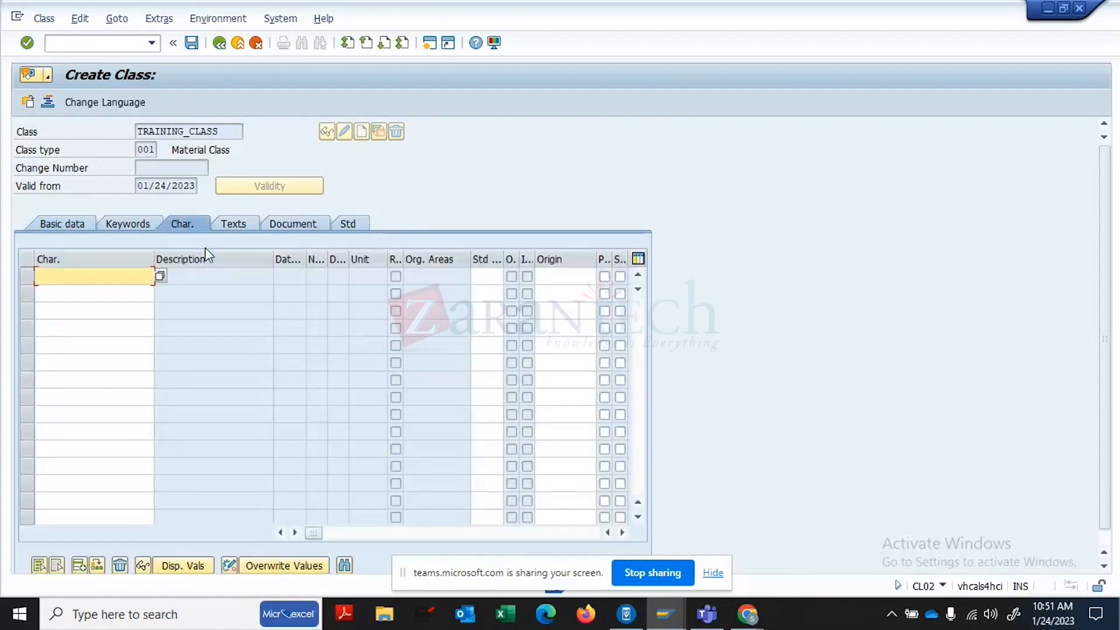
type("C000")
key("BackSpace")
type("1")
key("Return")
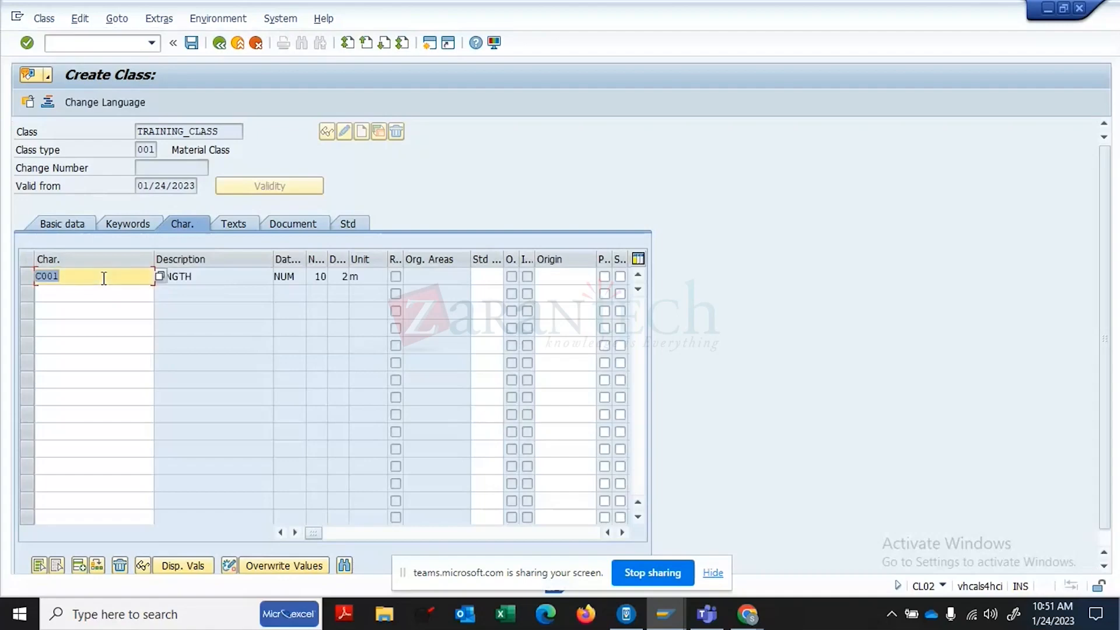
left_click(195, 43)
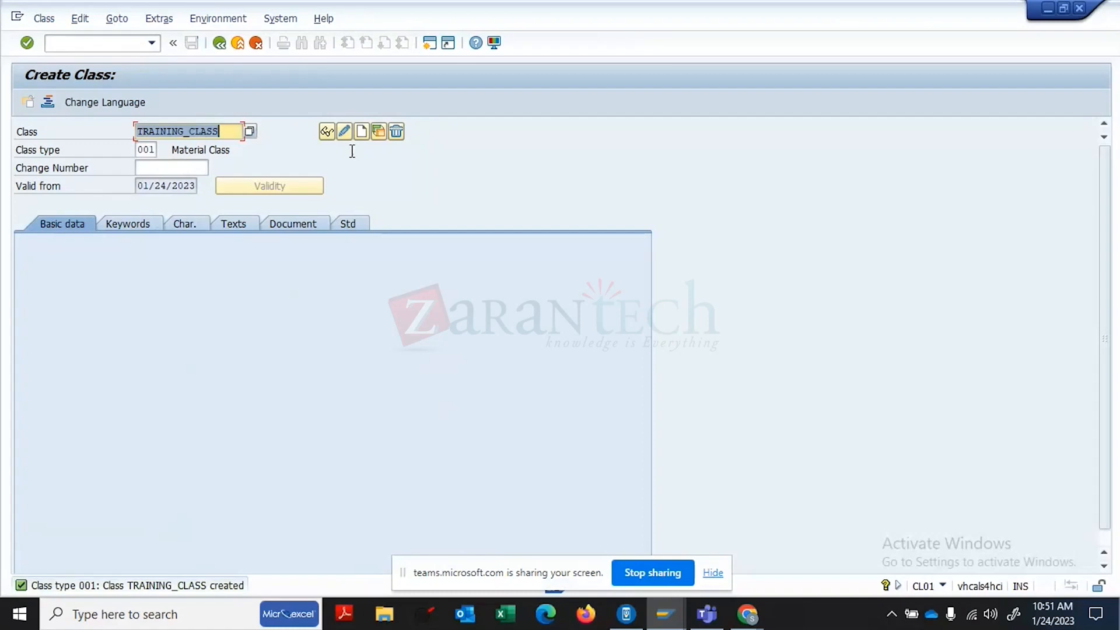
- Return to the main menu and open material 2255 in MM02 up to view selection
left_click(219, 42)
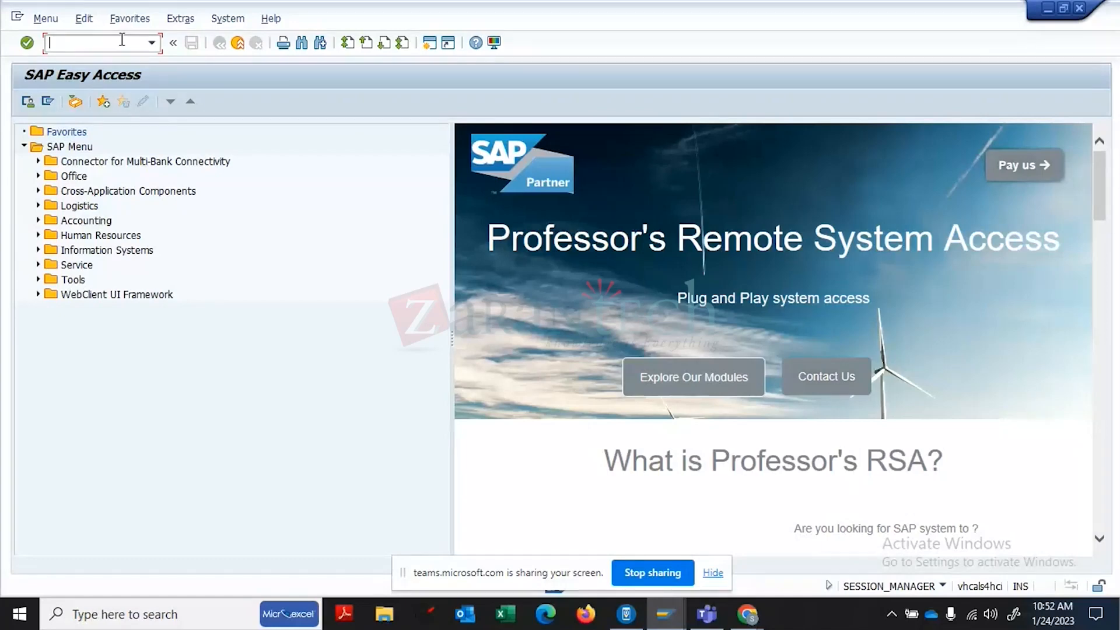
type("MM02")
key("Return")
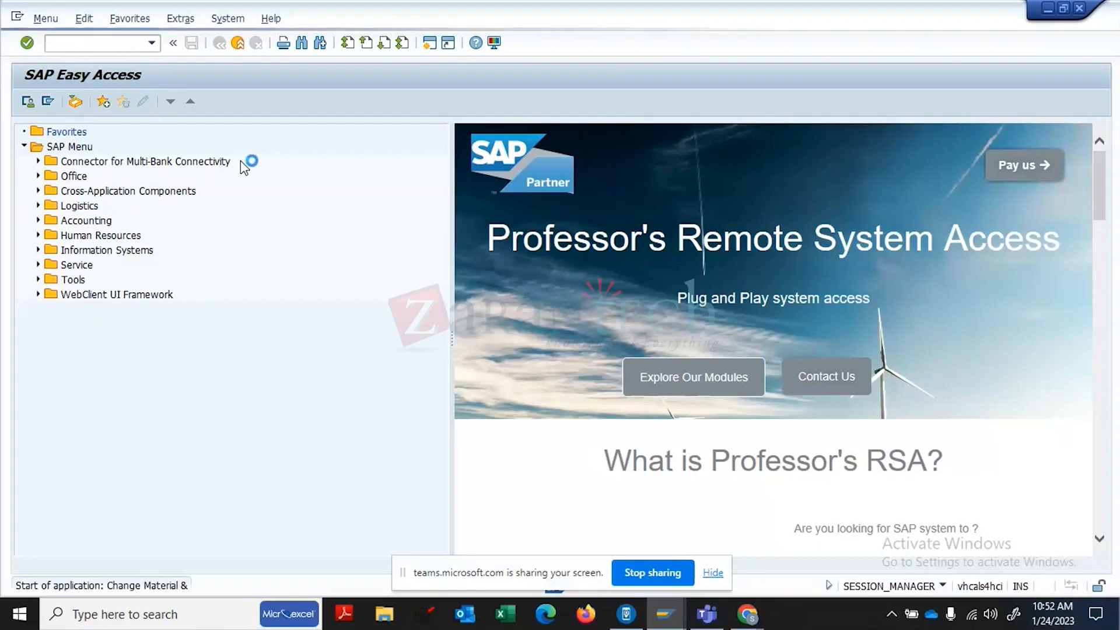
key("Return")
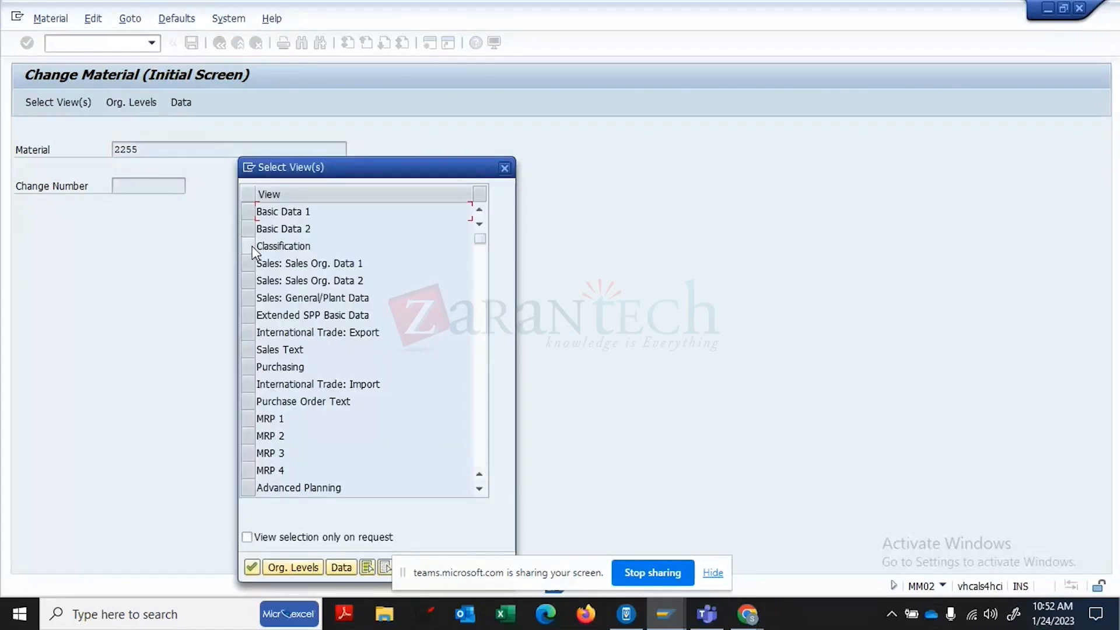
- In material 2255's Classification view, assign class TRAINING_CLASS and save the change
double_click(255, 248)
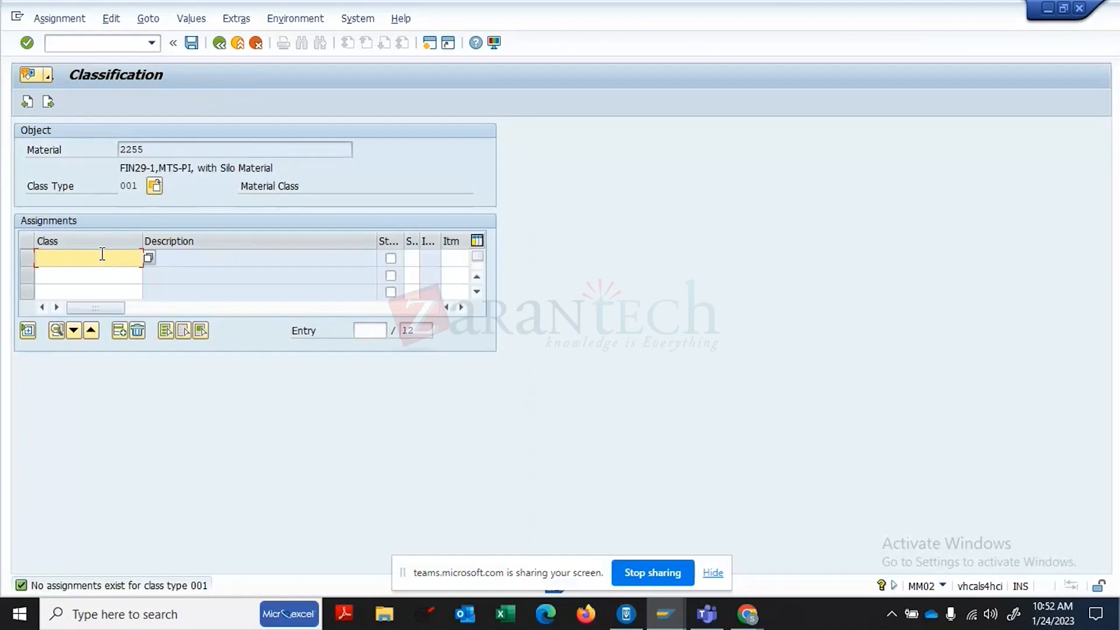
left_click(149, 257)
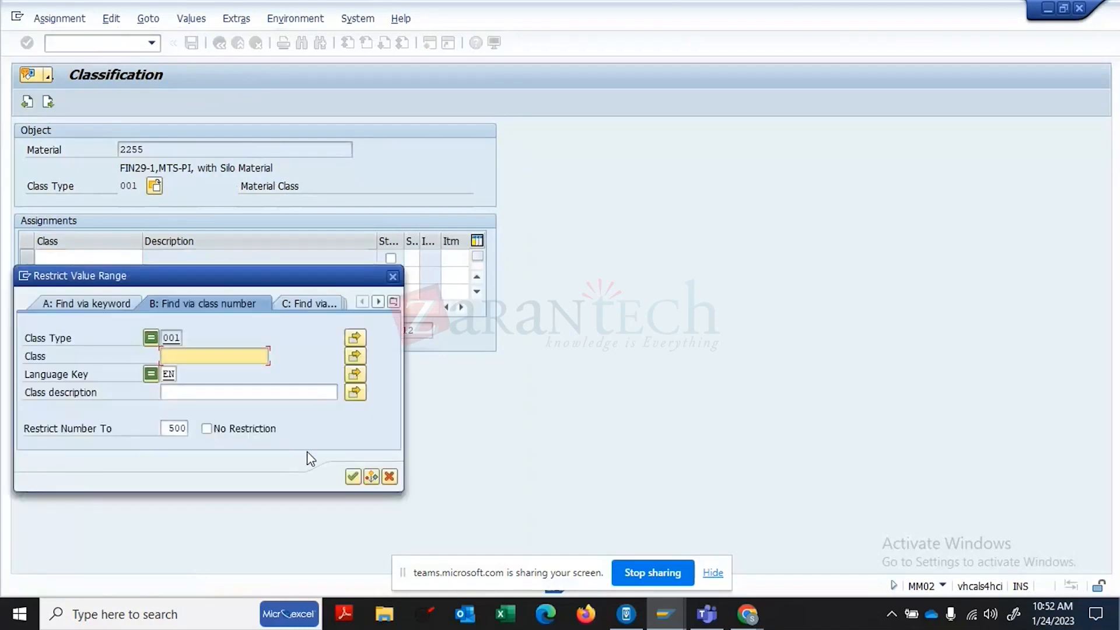
left_click(353, 477)
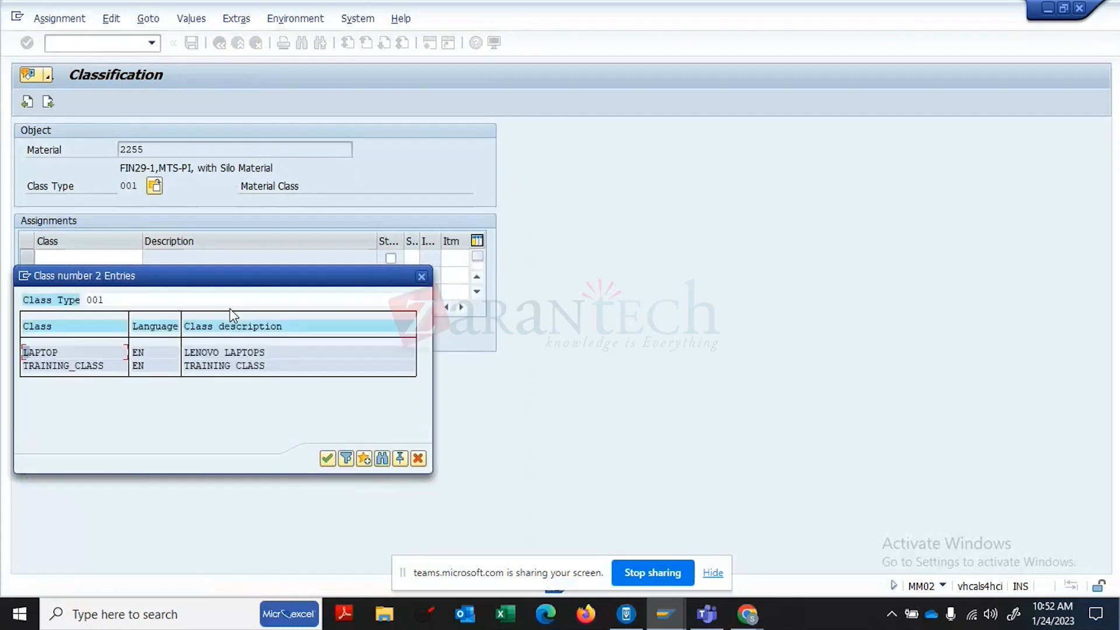
double_click(71, 363)
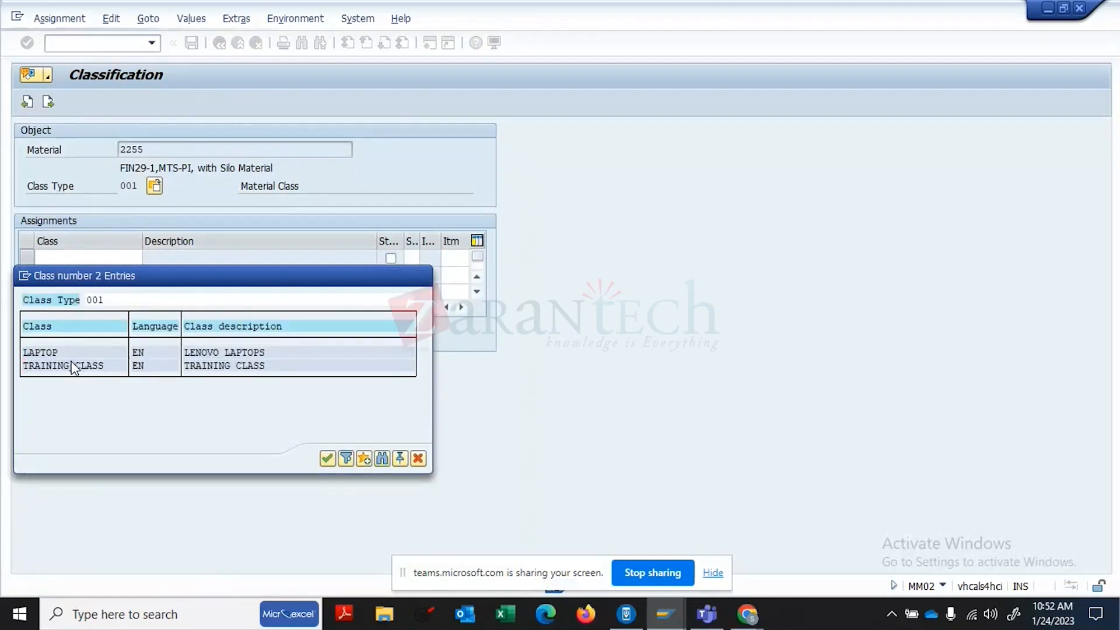
left_click(116, 246)
key("Return")
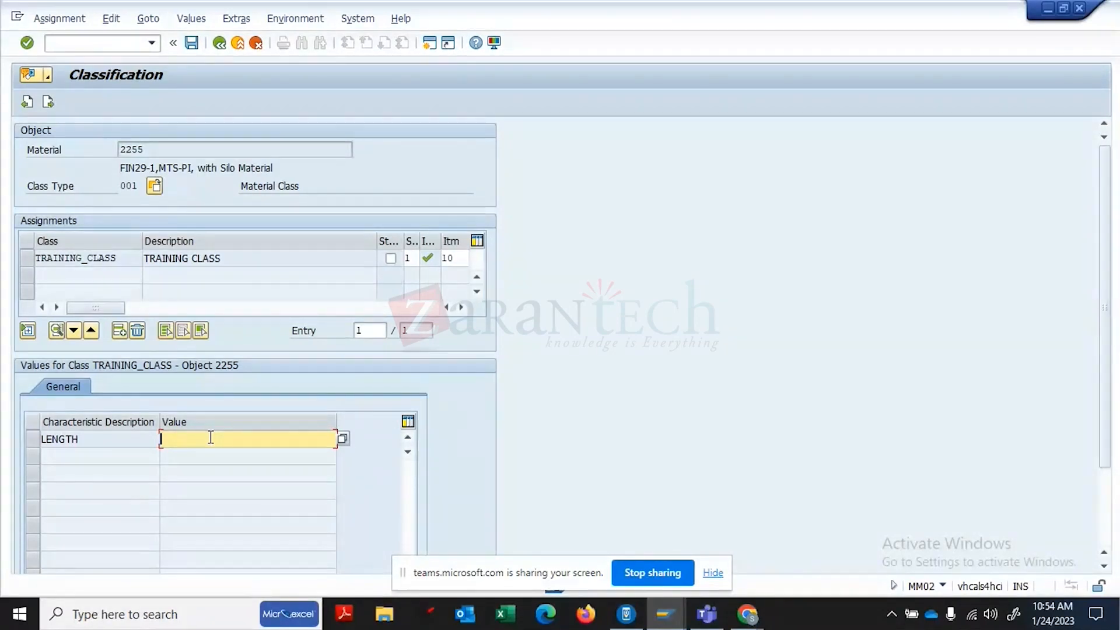
left_click(192, 43)
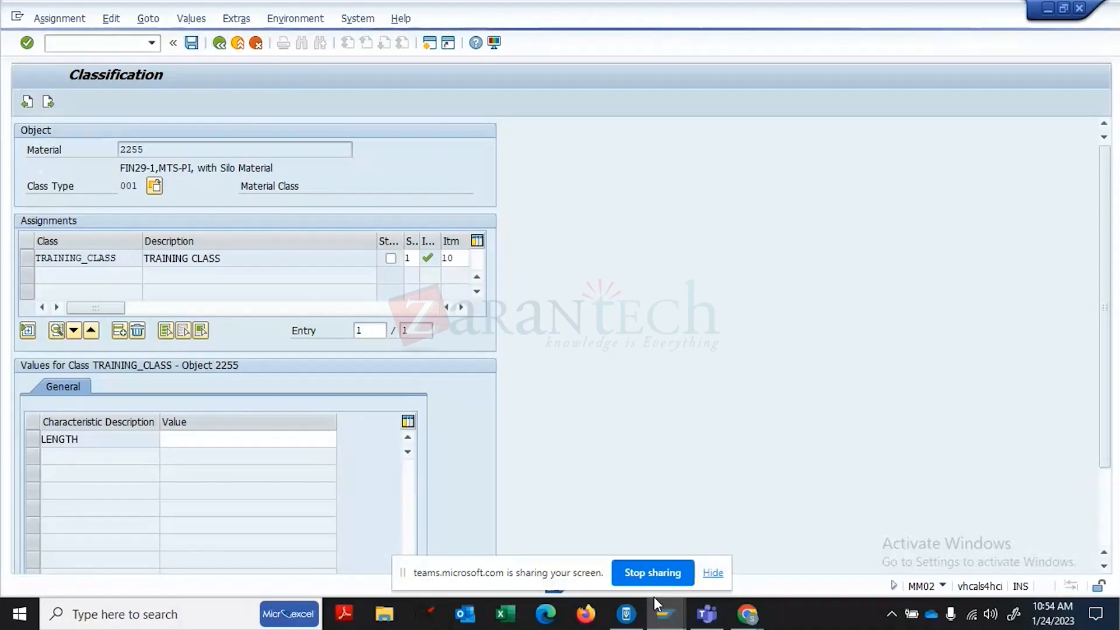
- Bring the lab activity PDF in Chrome forward, review it, and close its tab
mouse_move(753, 621)
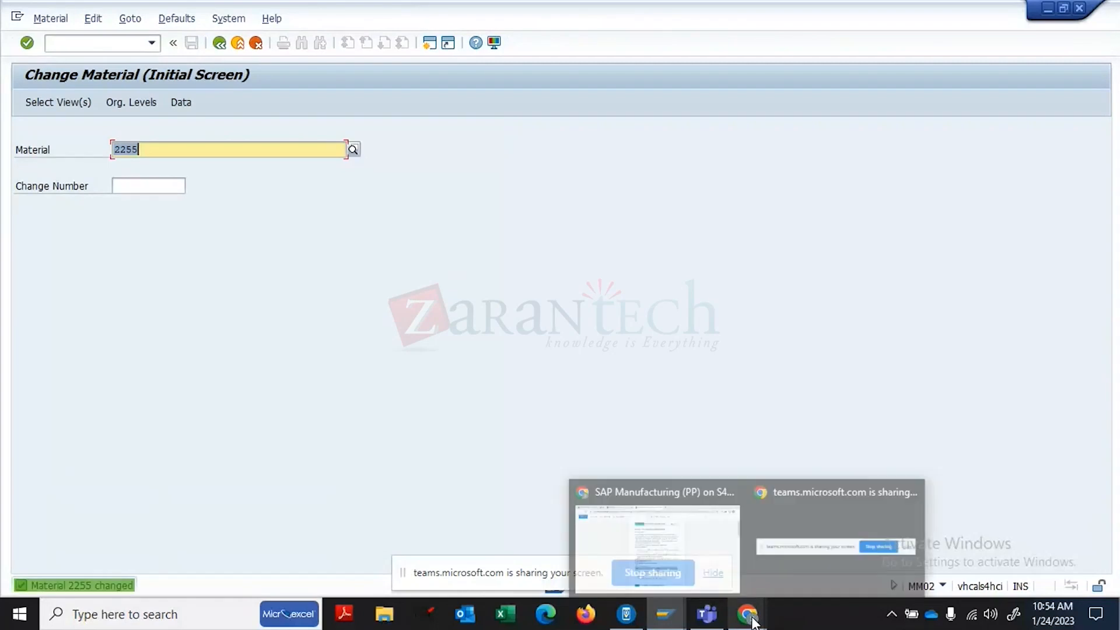
left_click(697, 551)
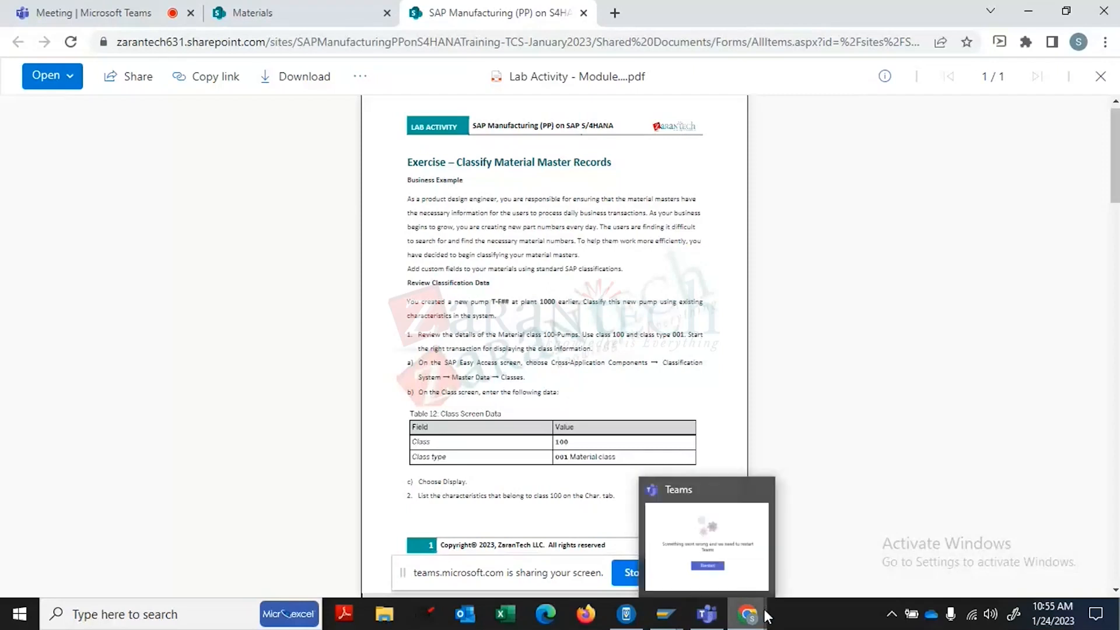
mouse_move(753, 618)
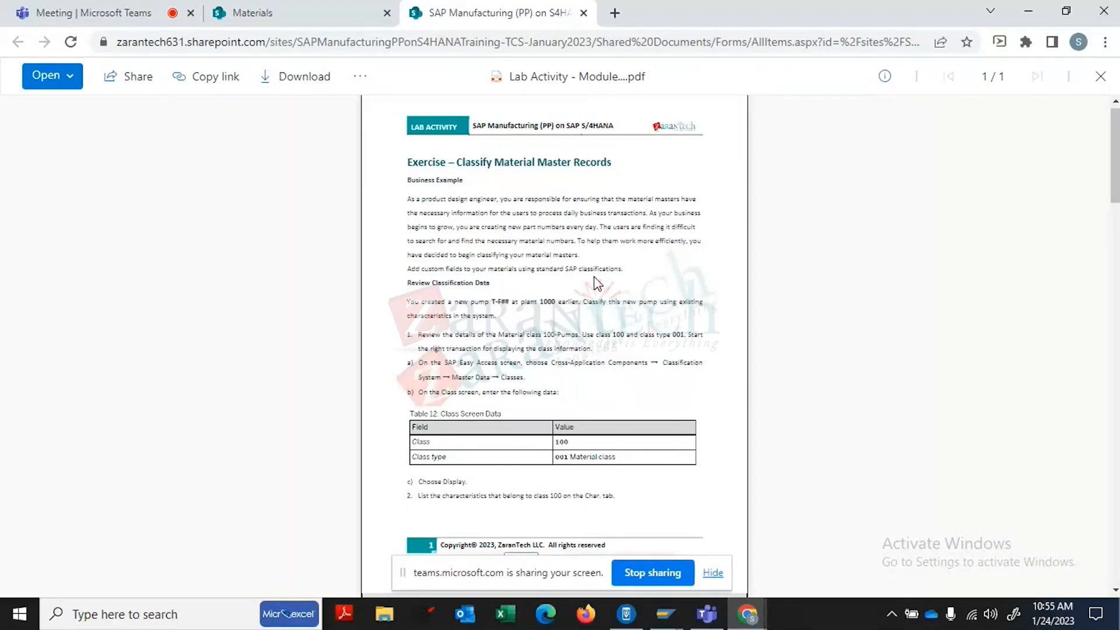
left_click(529, 43)
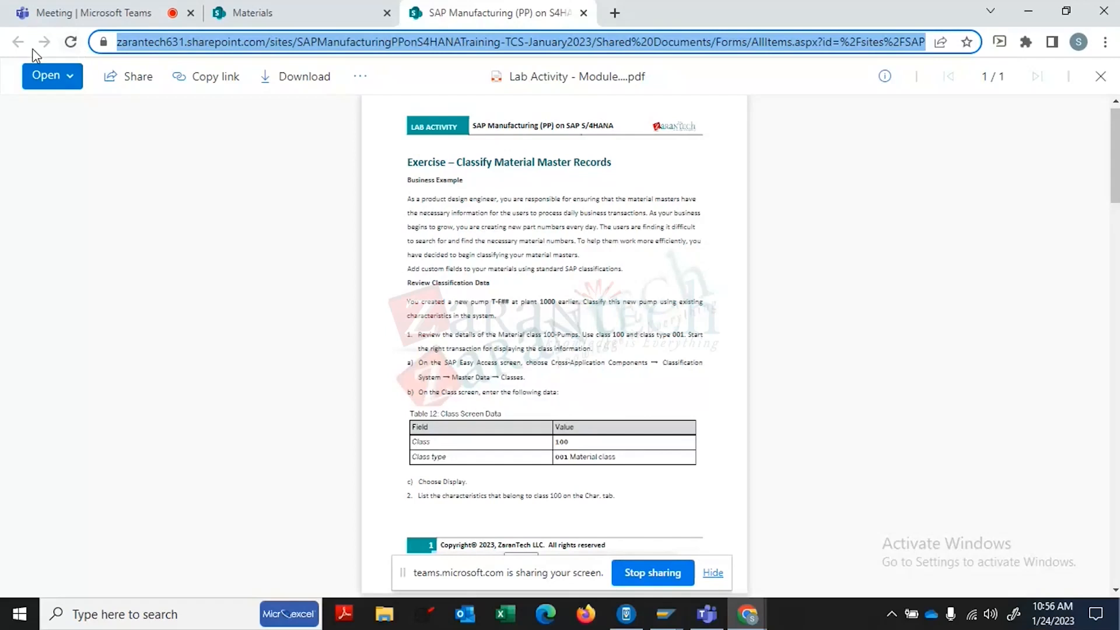
left_click(584, 13)
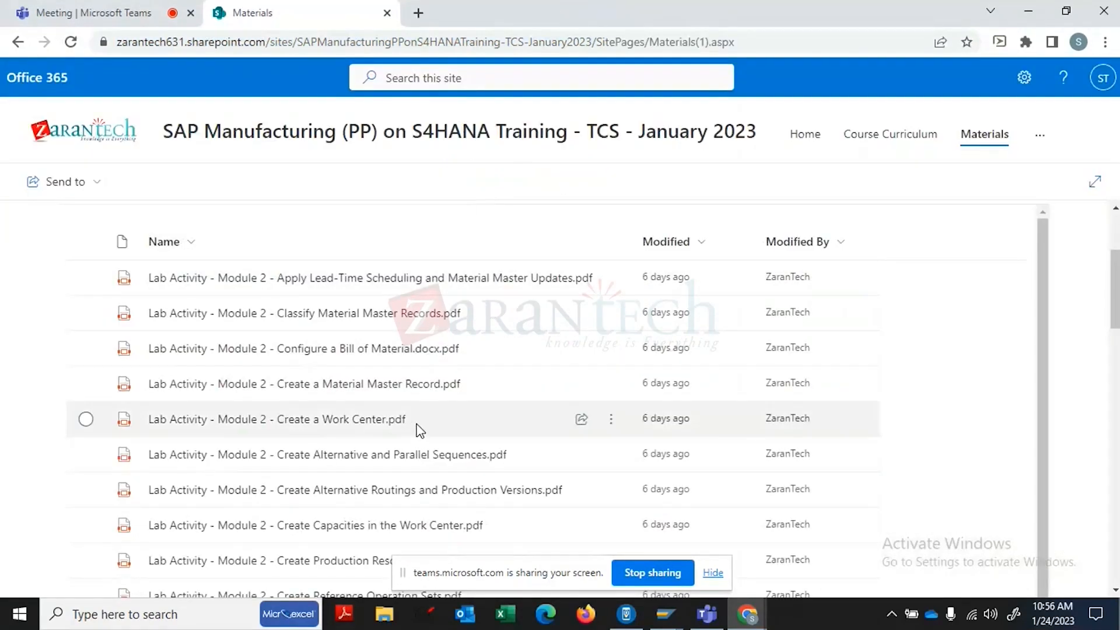
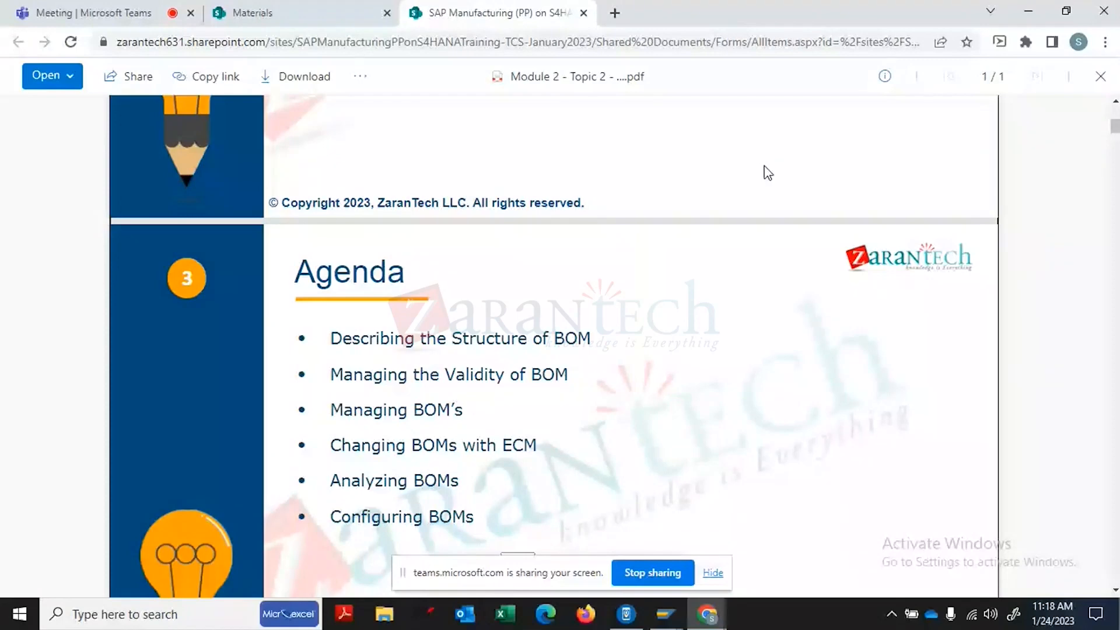
- Scroll the PDF slides to the BOM Structure page and switch to the SAP Easy Access session
scroll(727, 501, "down", 7)
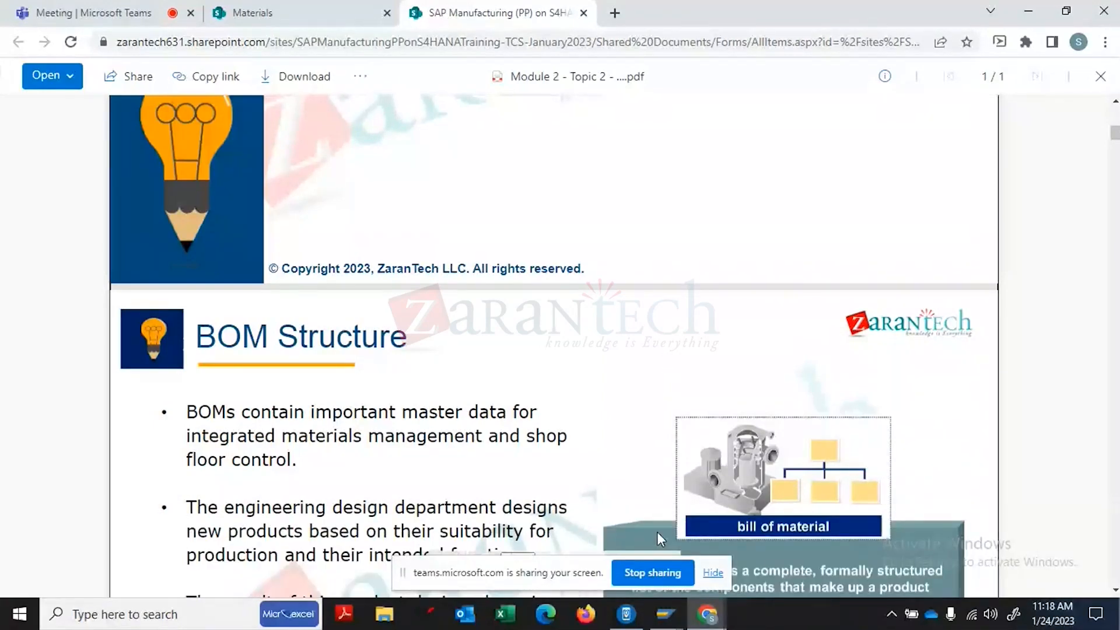
left_click(666, 614)
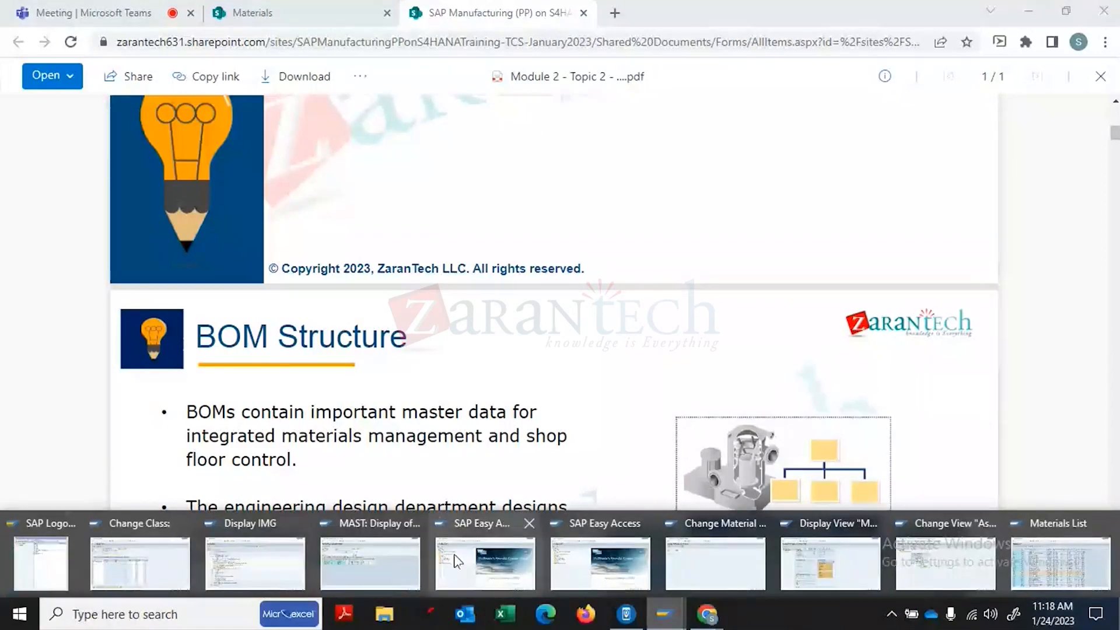
left_click(455, 561)
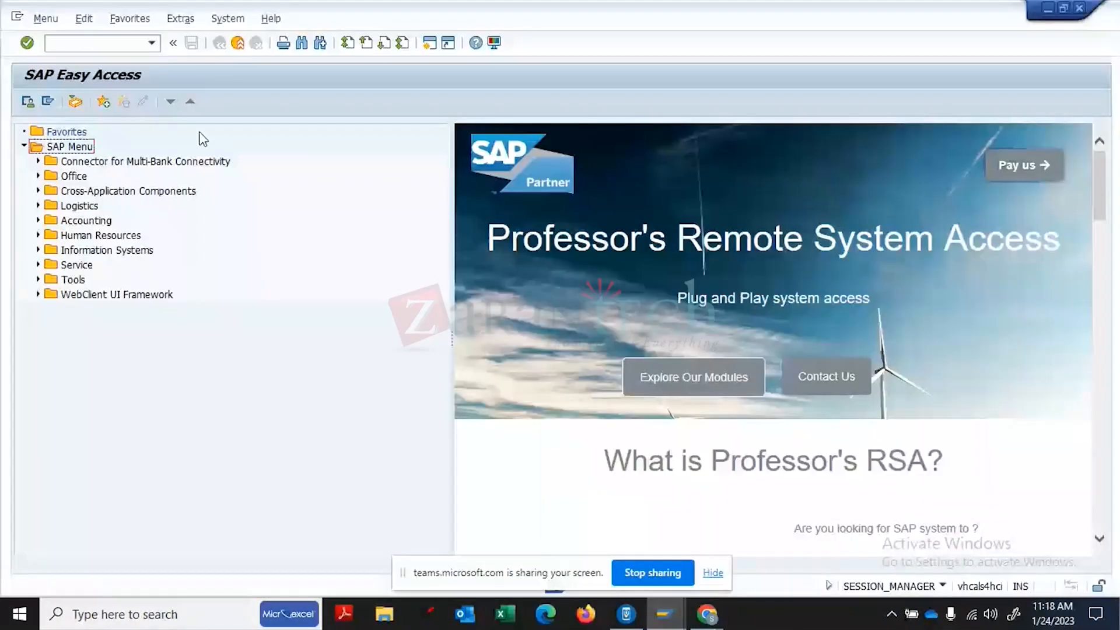
- In CS03, enter material FG129 with plant 1710 and usage 1, then list its available BOMs
left_click(111, 49)
type("CS03")
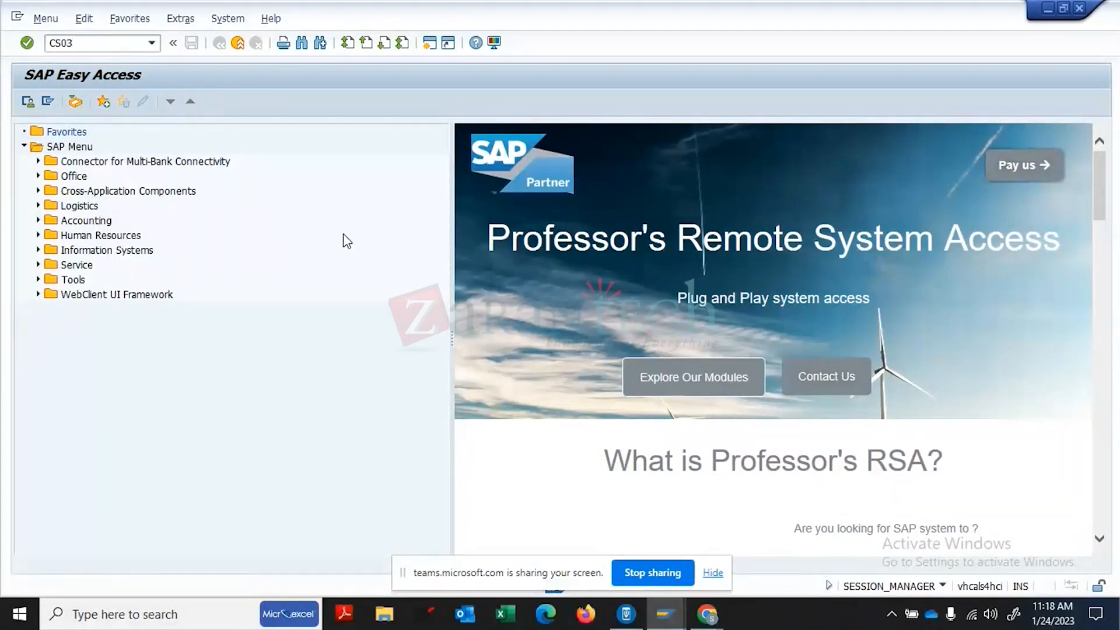
key("Return")
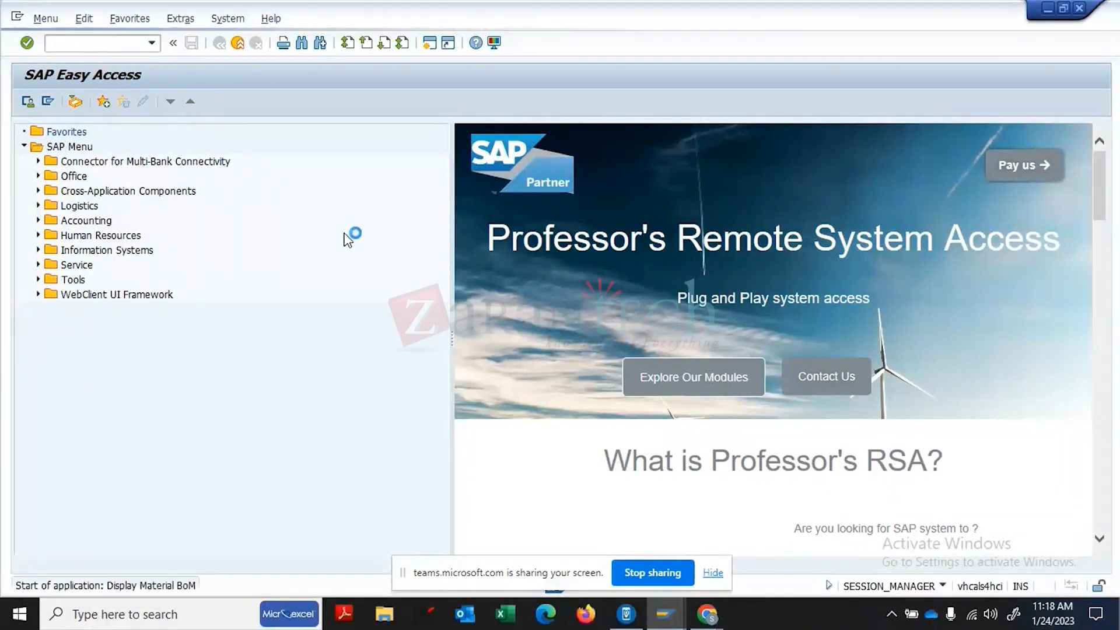
key("BackSpace")
type("FG")
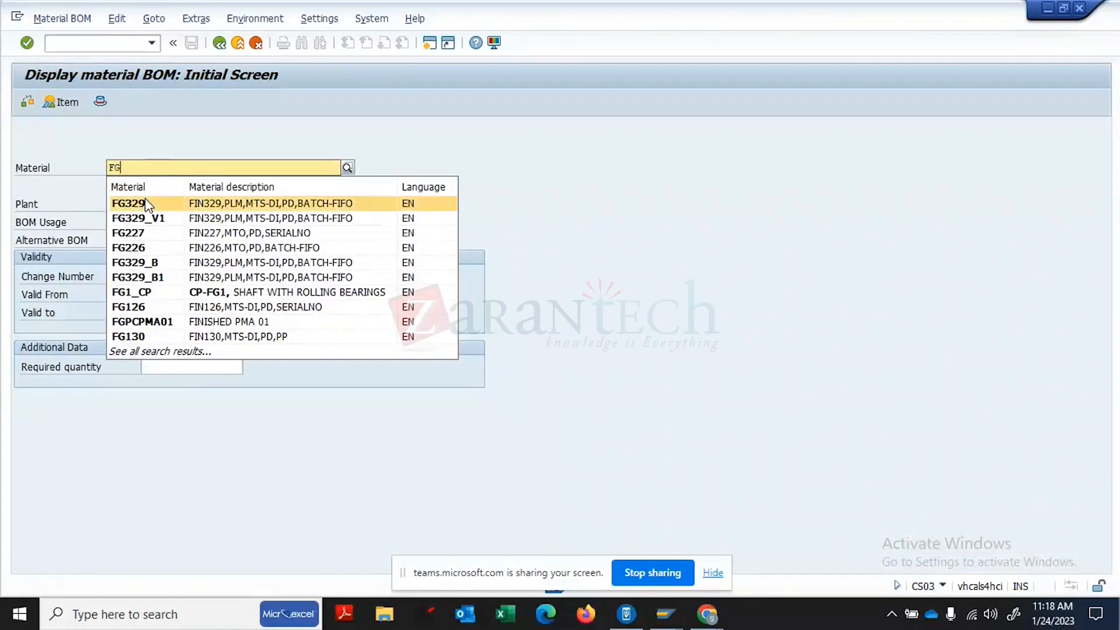
type("12")
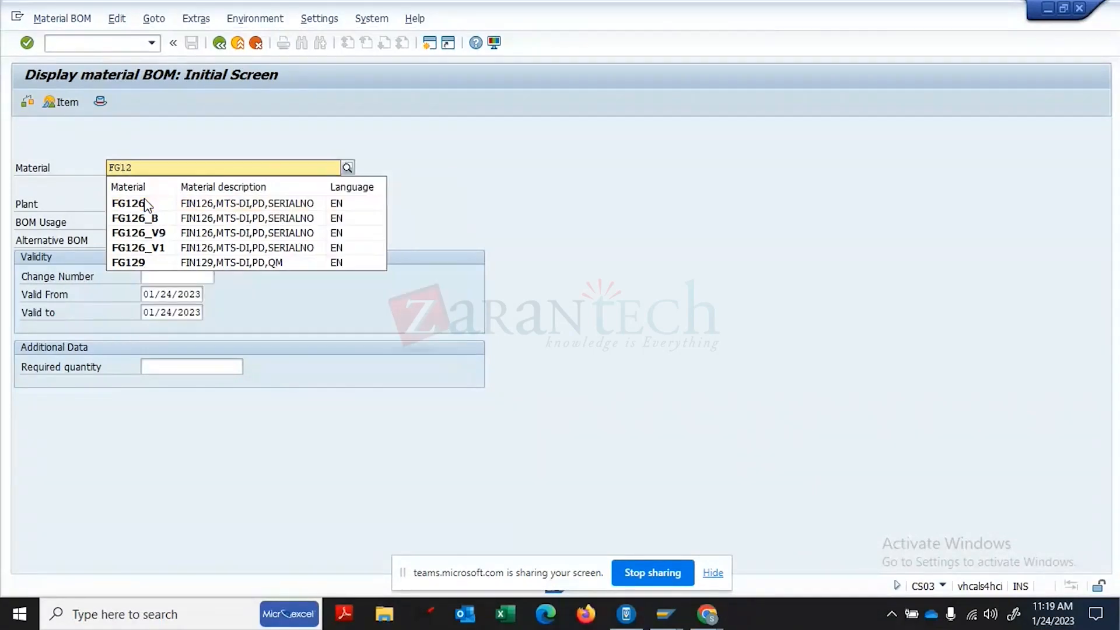
left_click(144, 266)
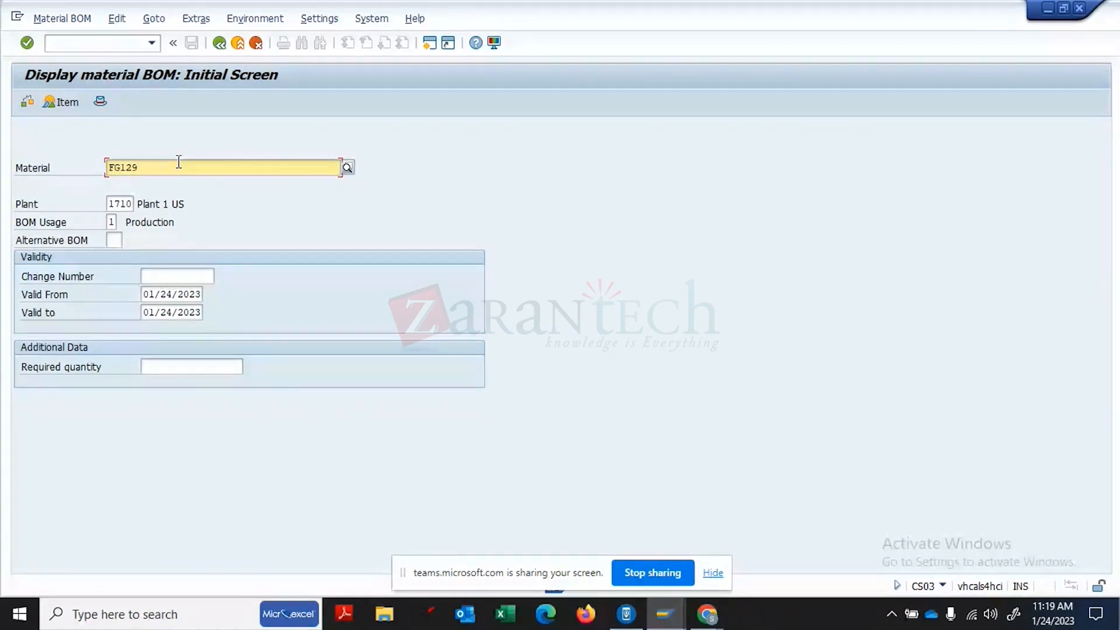
left_click(113, 222)
key("F4")
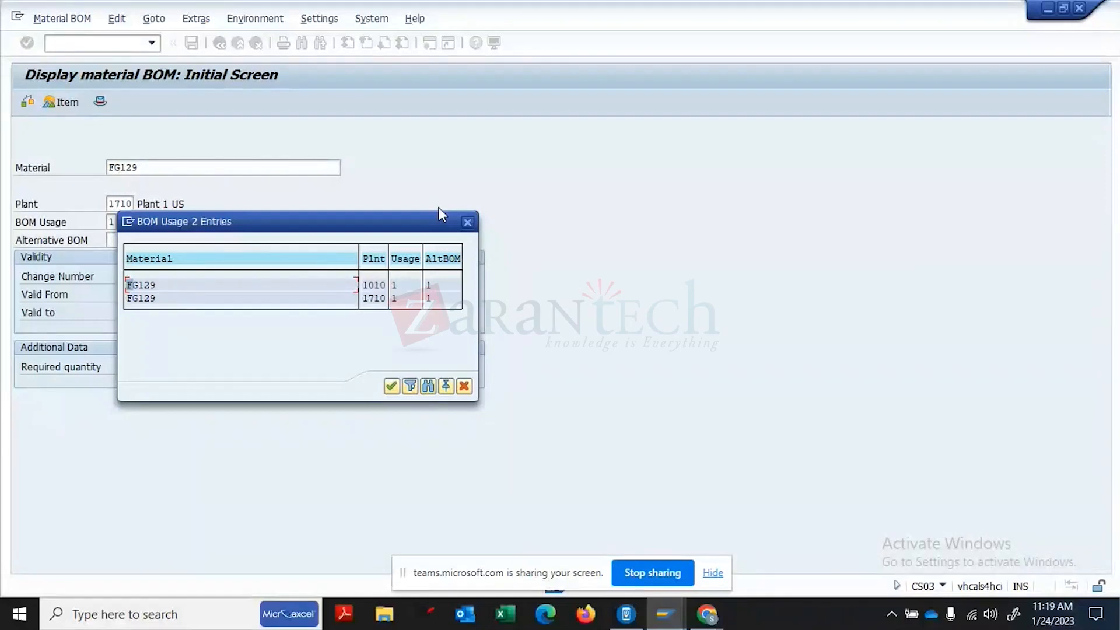
- Close the BOM list, check plant 1710, and copy material number FG129
left_click(467, 223)
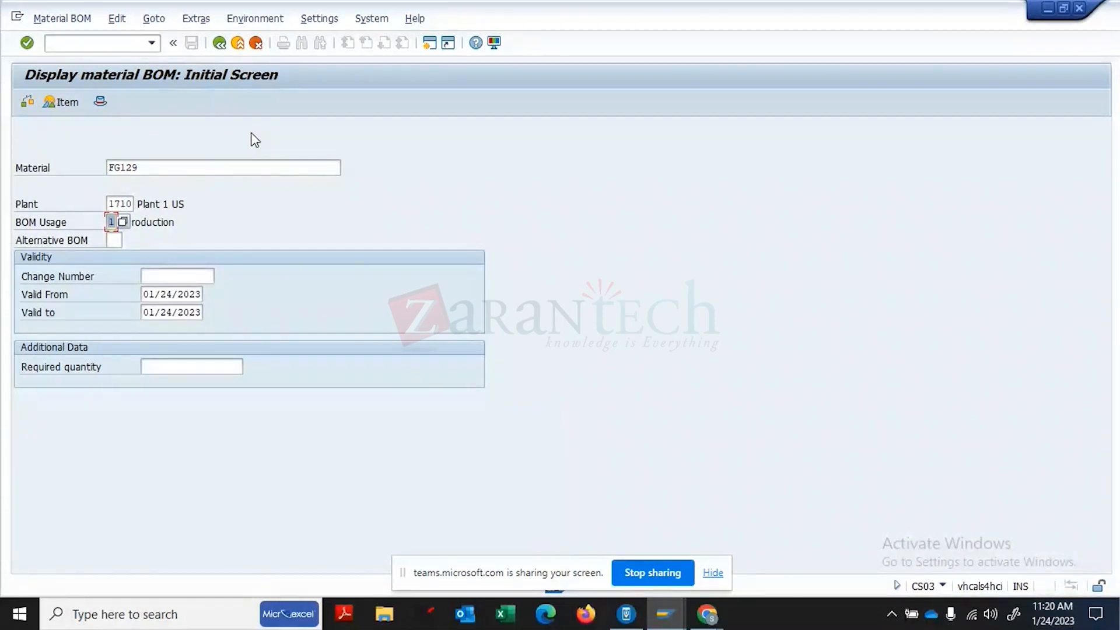
left_click(132, 205)
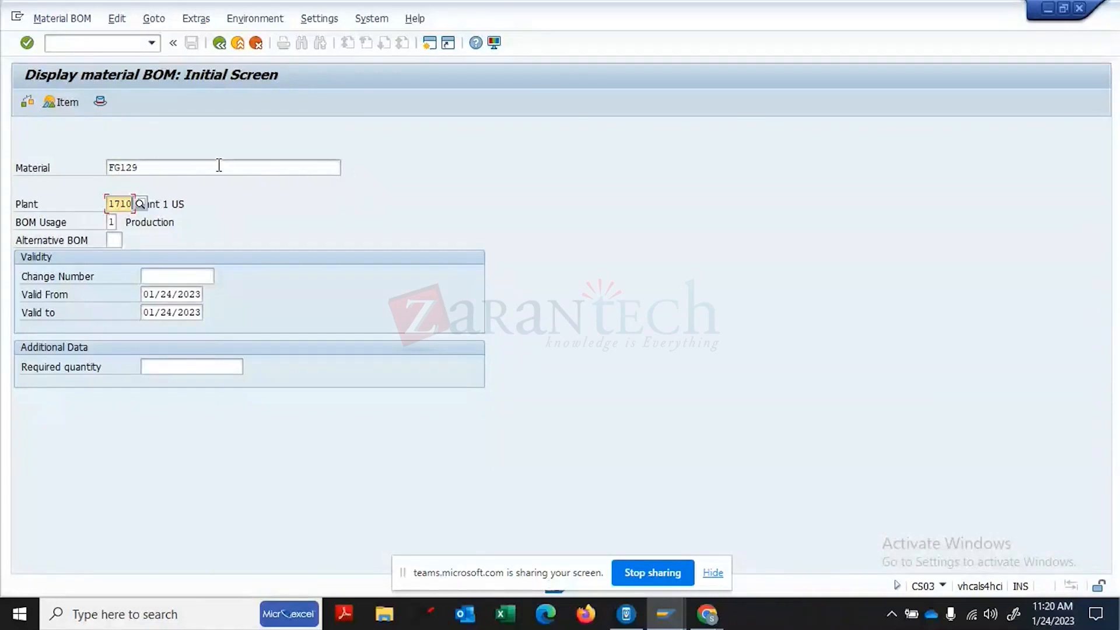
left_click(166, 165)
left_click_drag(138, 165, 108, 165)
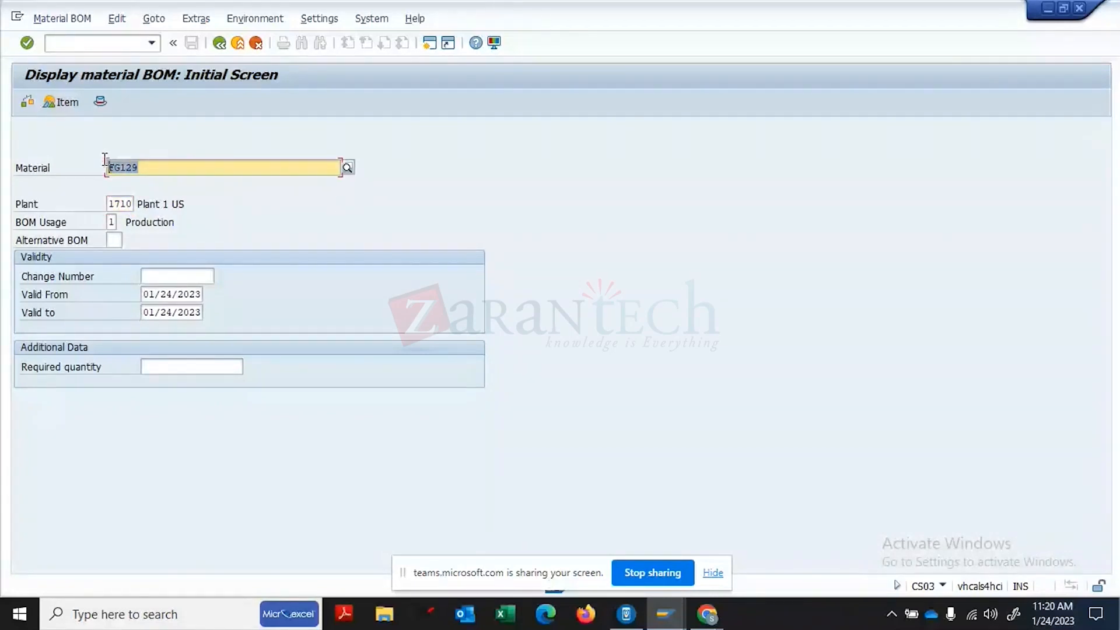
key("ctrl+c")
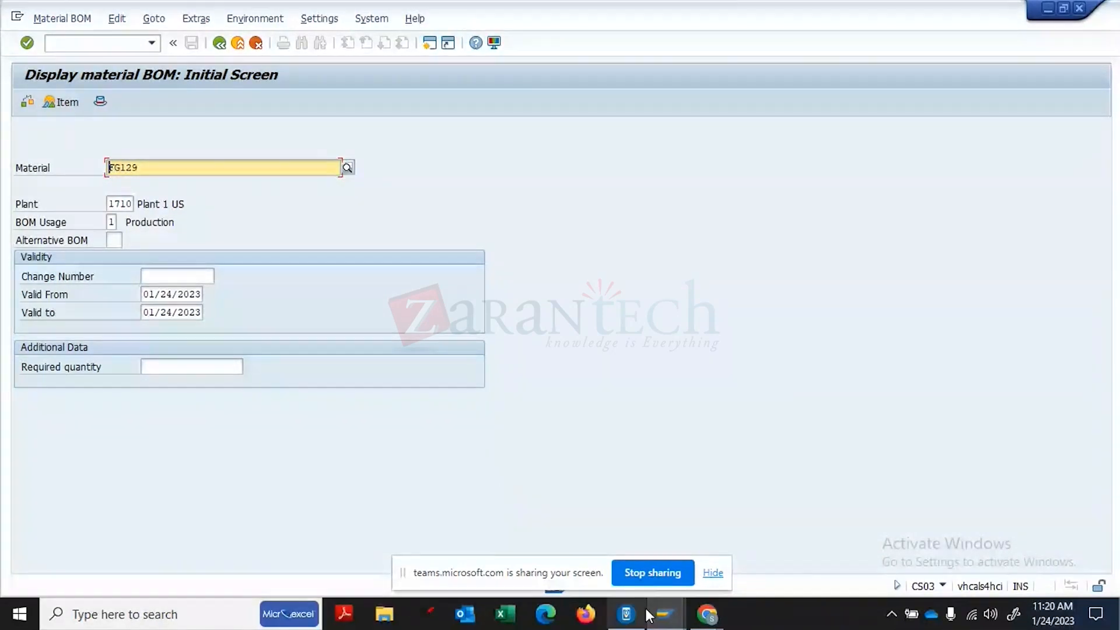
left_click(677, 625)
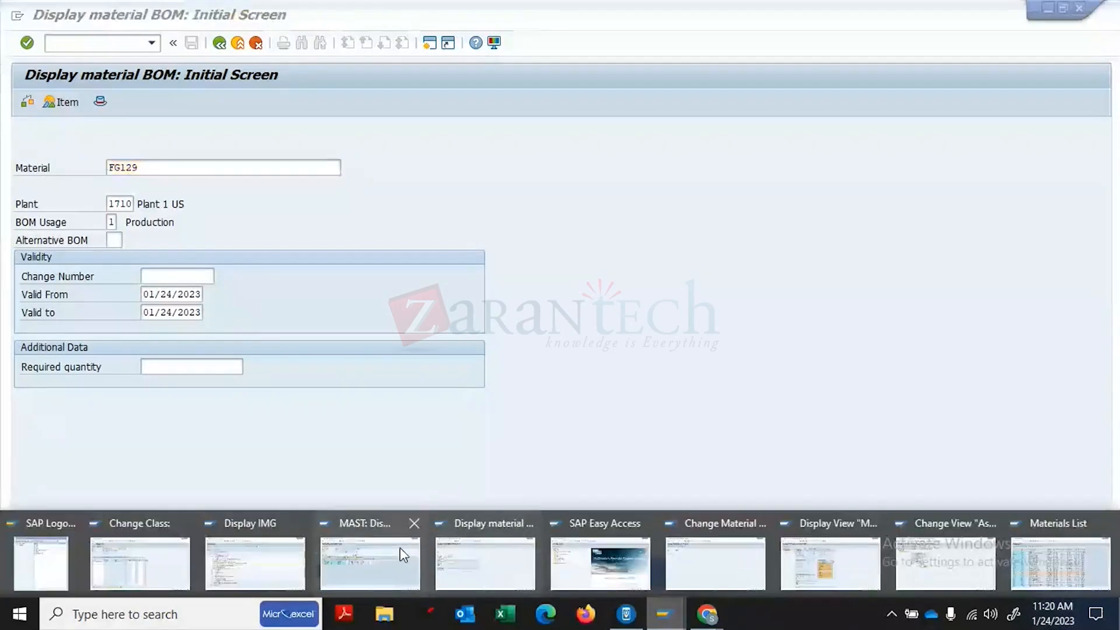
- Use SE16N to query table MAST for material FG129
left_click(460, 560)
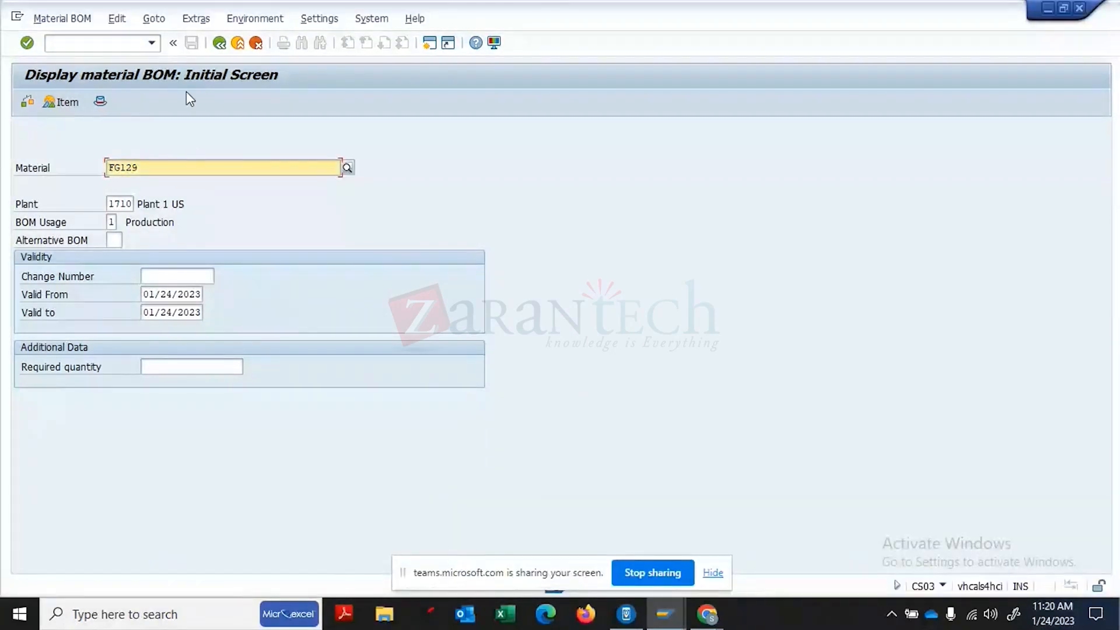
left_click(130, 51)
type("/NSE16N")
key("Return")
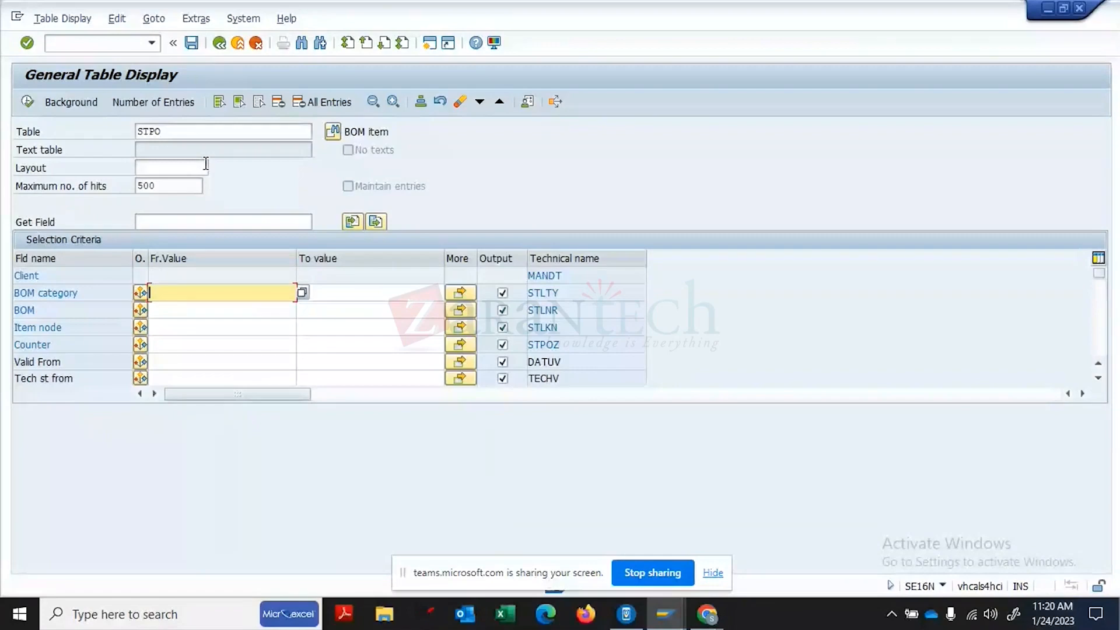
left_click(190, 130)
key("BackSpace")
key("BackSpace")
key("BackSpace")
key("BackSpace")
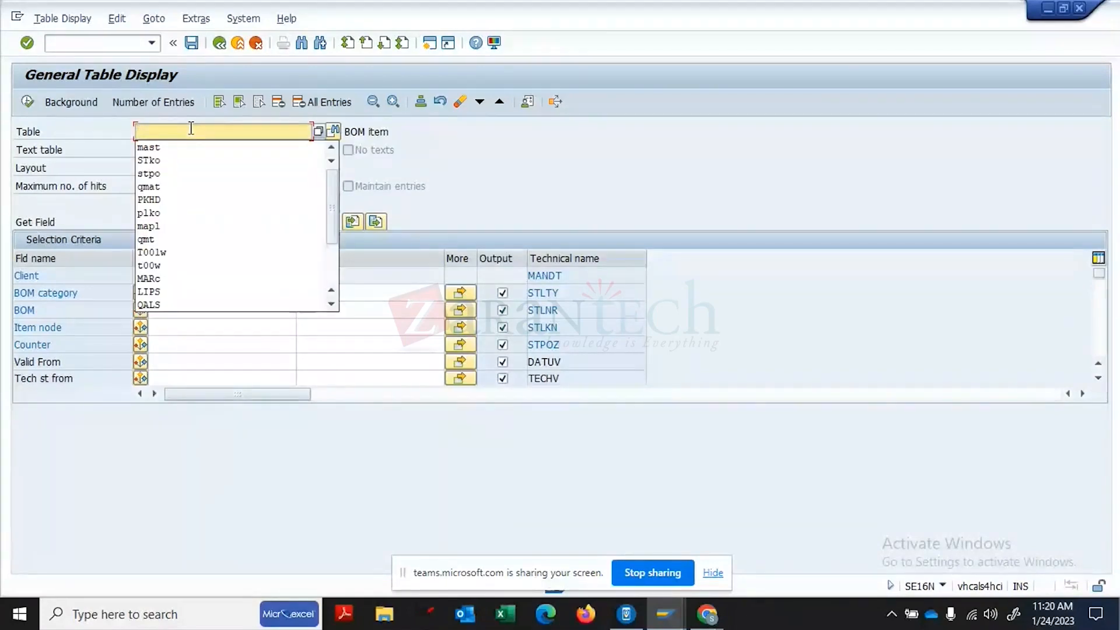
type("MAST")
key("Return")
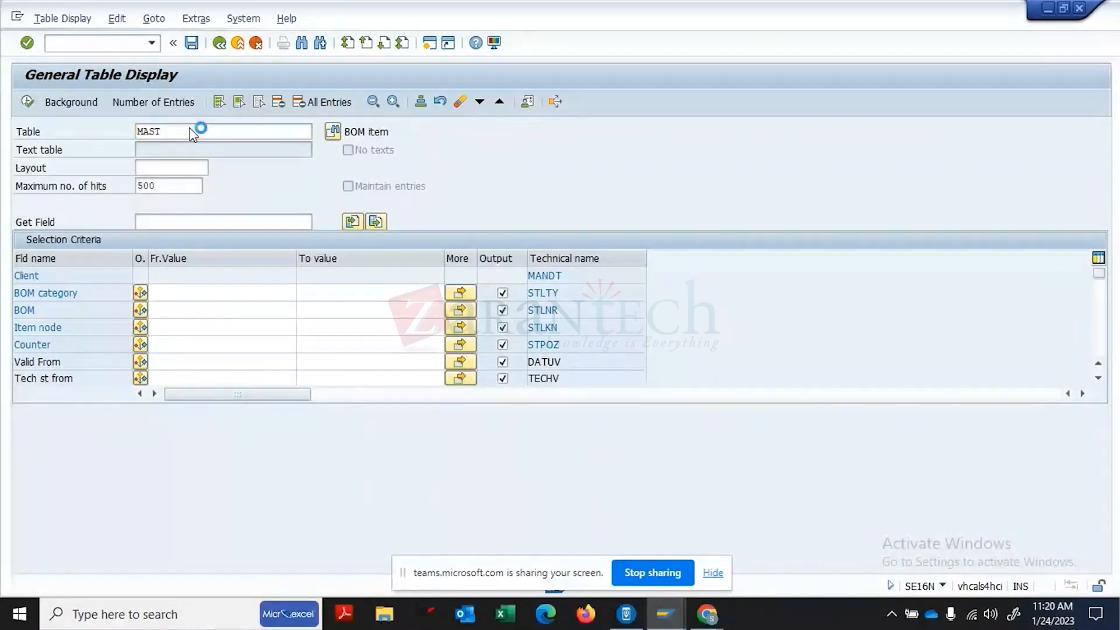
key("ctrl+v")
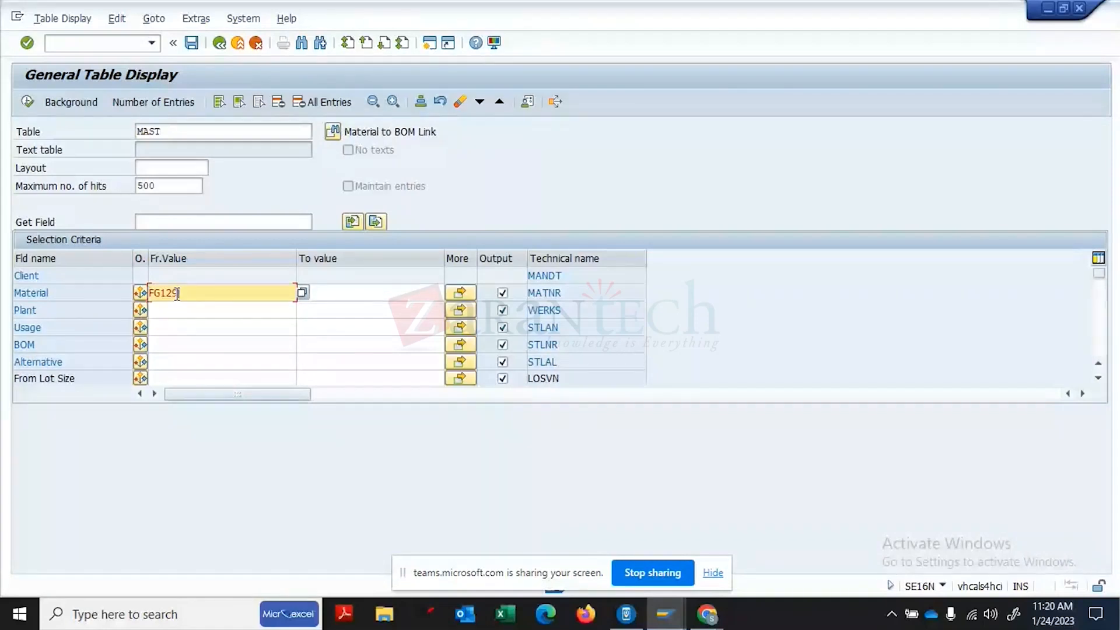
left_click(28, 100)
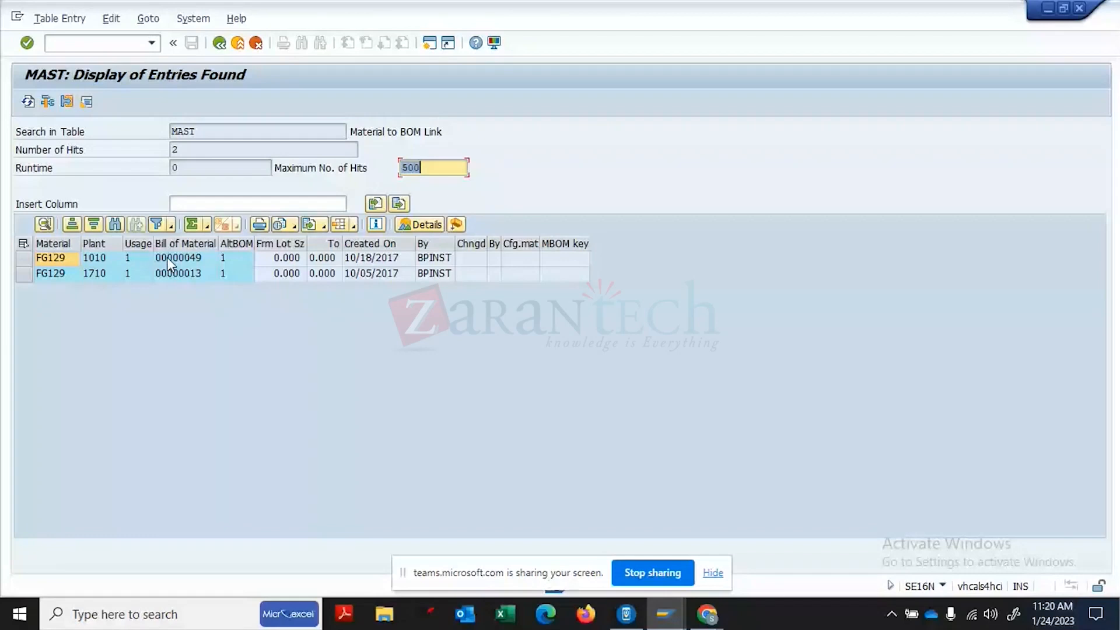
- Inspect the MAST hits (BOM 00000049, plants 1010 and 1710), then return to the selection screen
left_click(167, 257)
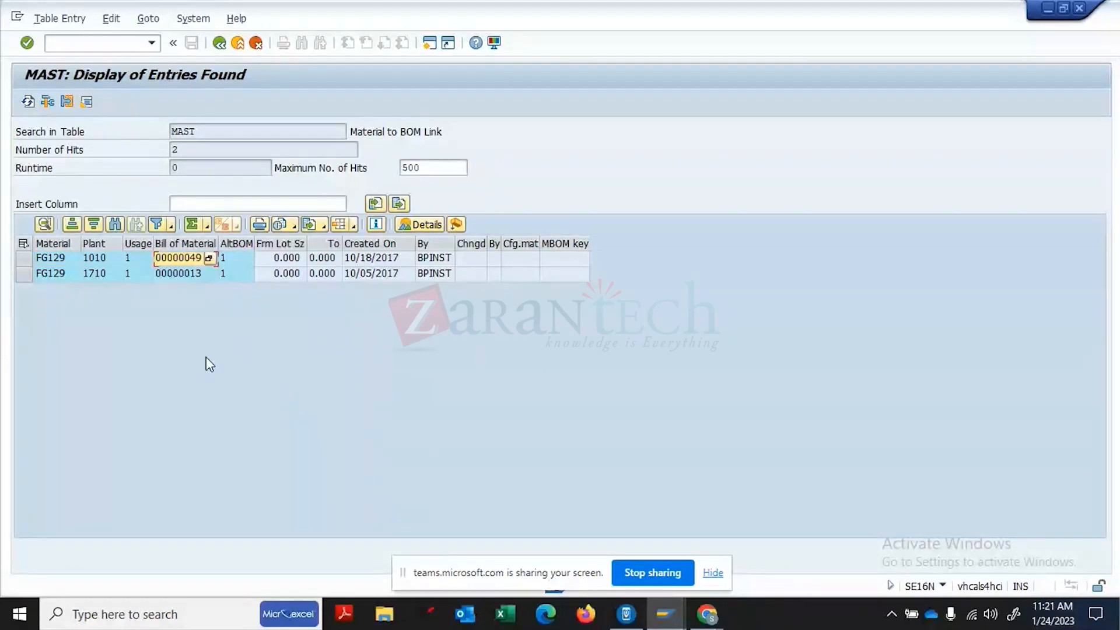
left_click(57, 264)
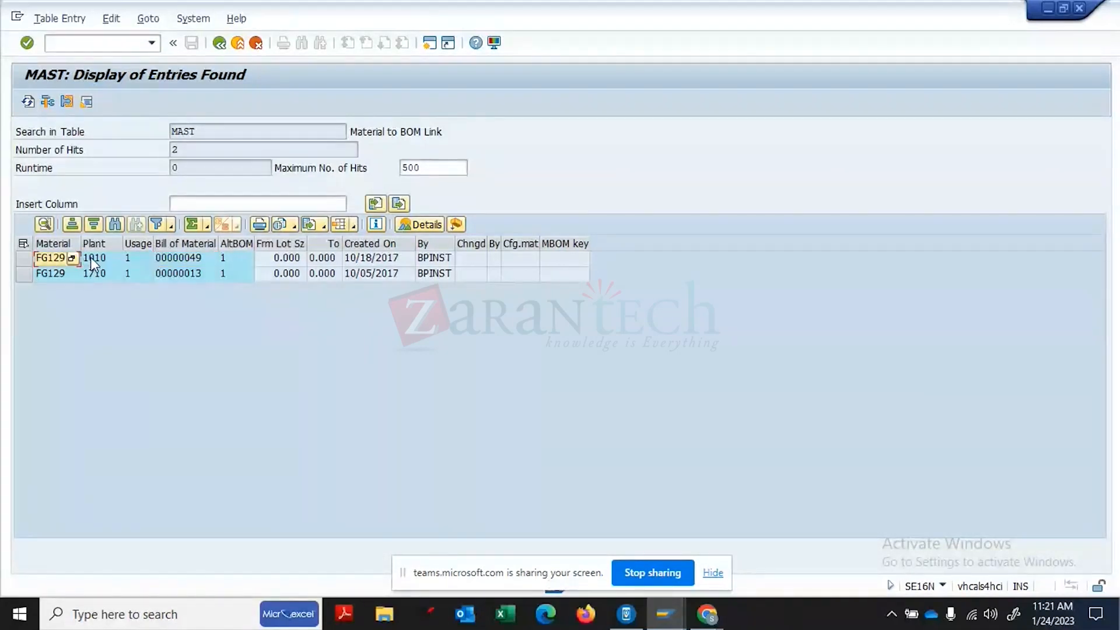
left_click(94, 258)
left_click(132, 255)
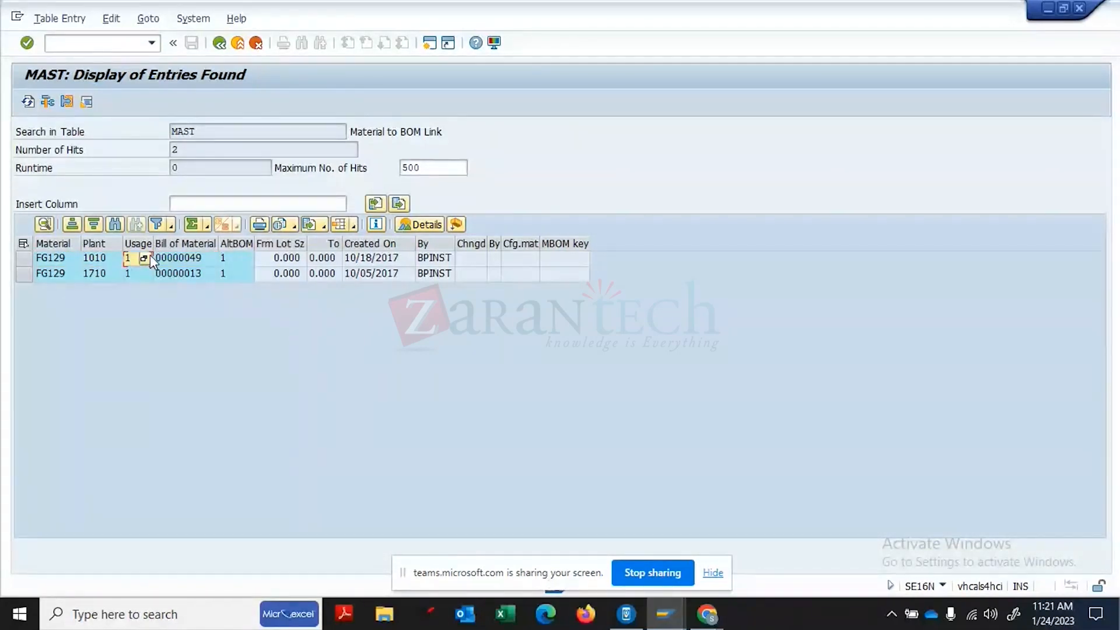
left_click(221, 257)
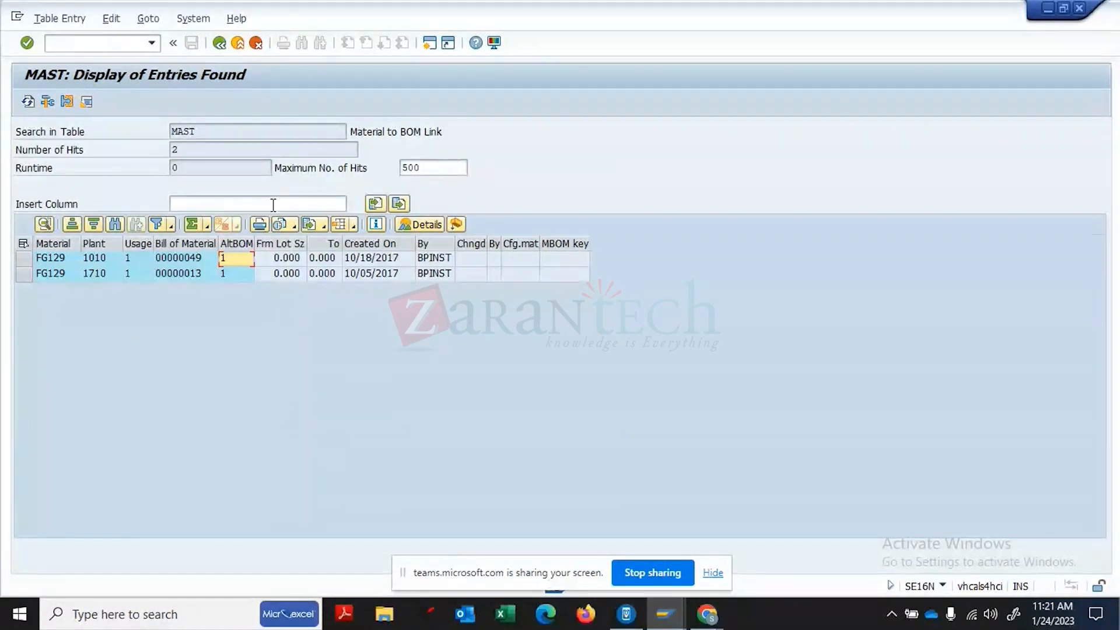
left_click(214, 133)
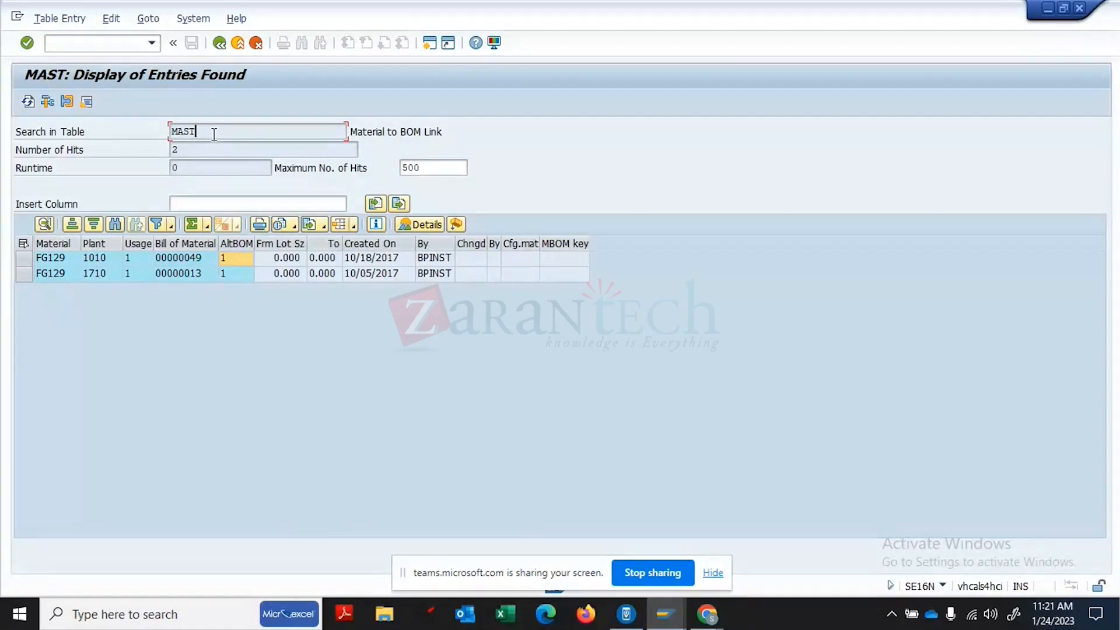
left_click(219, 43)
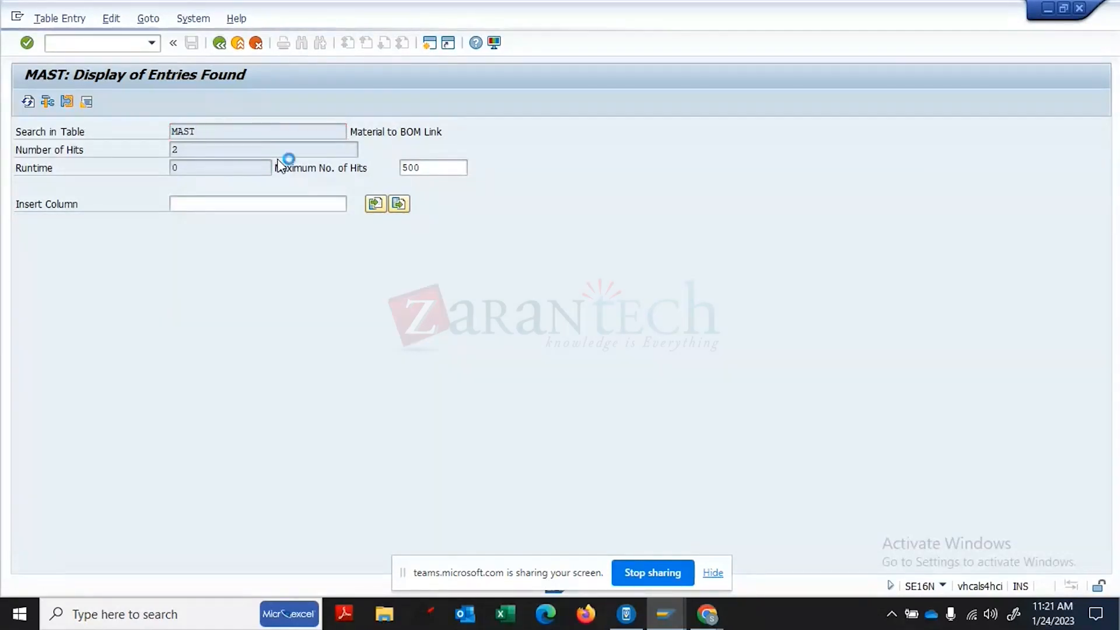
key("alt+Tab")
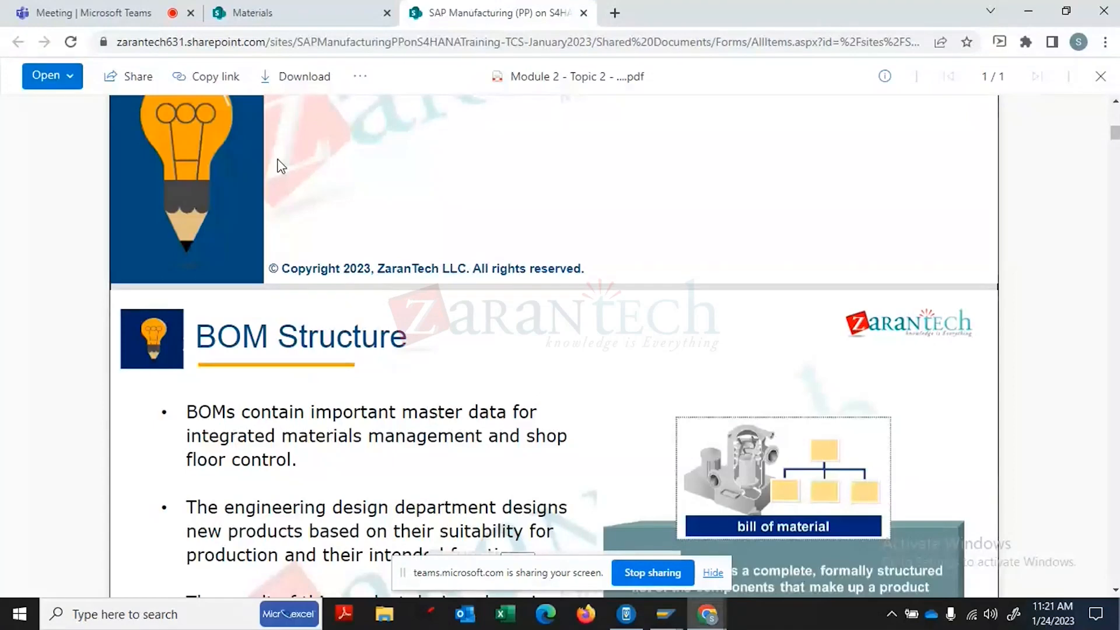
key("alt+Tab")
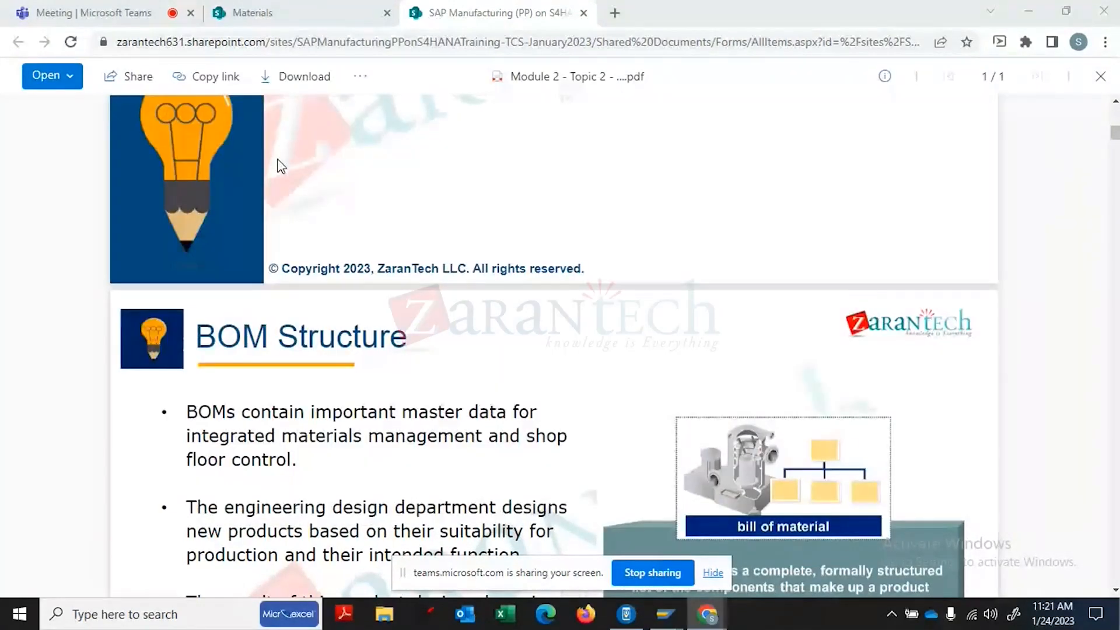
key("alt+Tab")
key("alt+Tab")
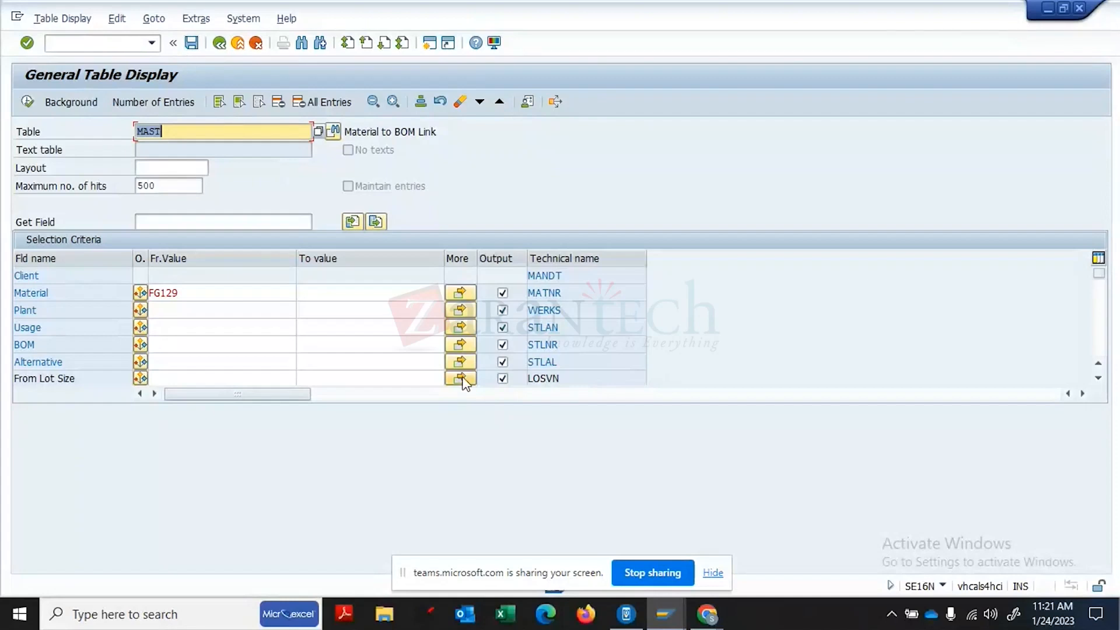
mouse_move(663, 623)
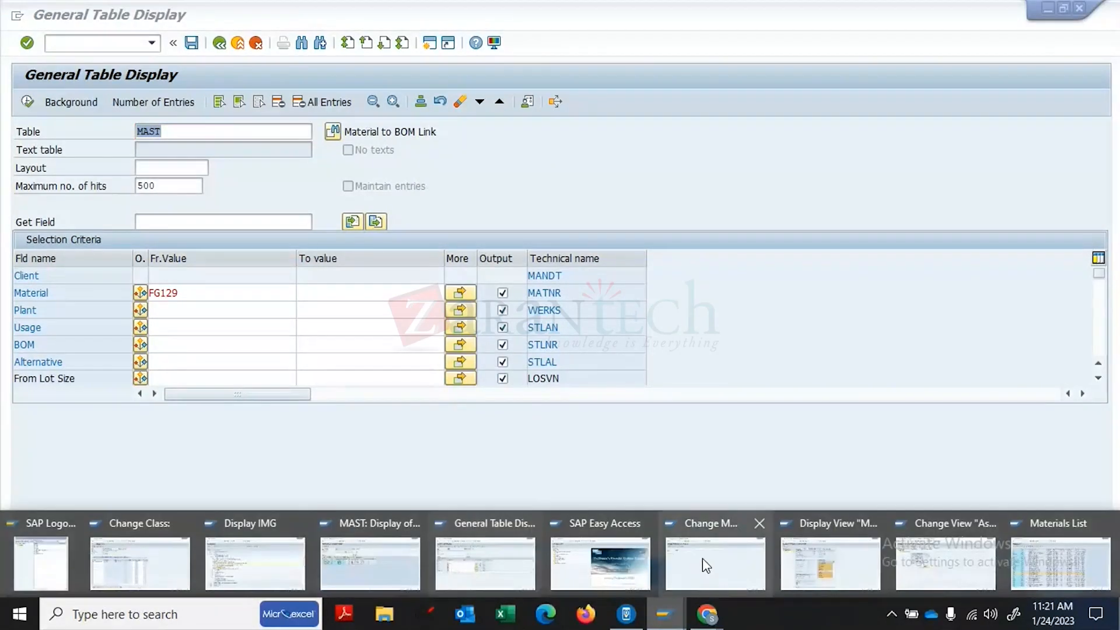
- Display the plant 1710 BOM for FG129, picking FG129 from the input history
left_click(964, 559)
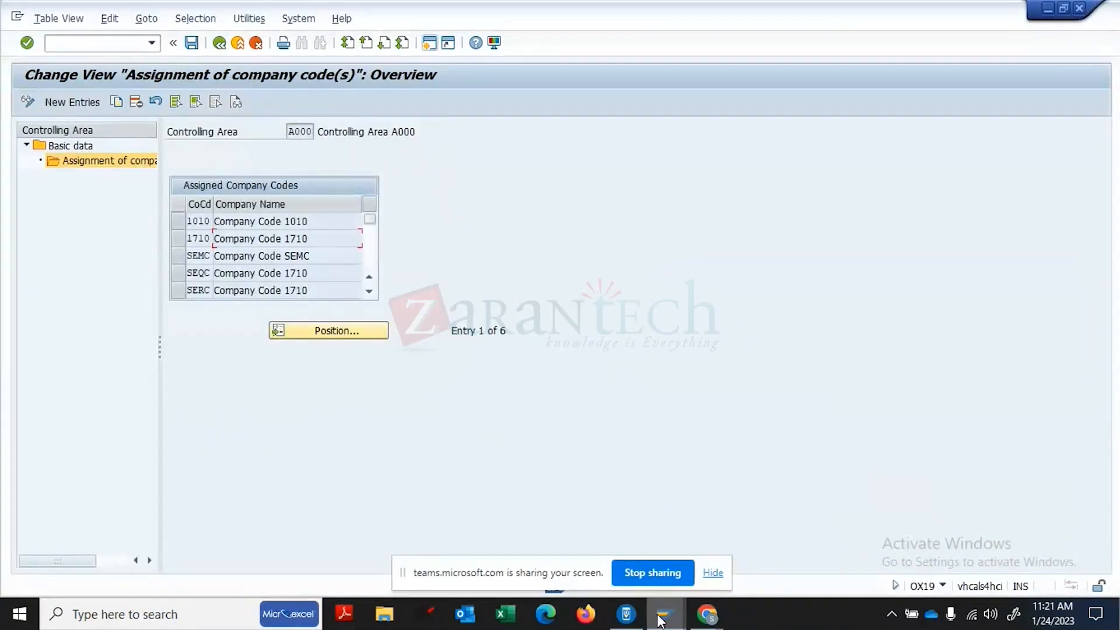
left_click(682, 612)
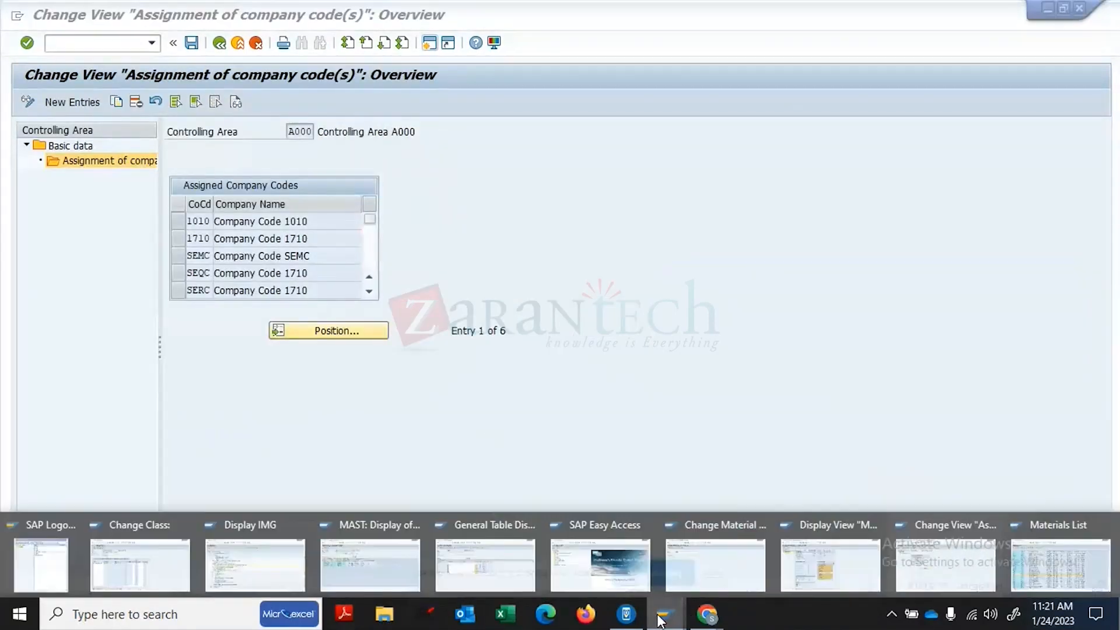
left_click(689, 553)
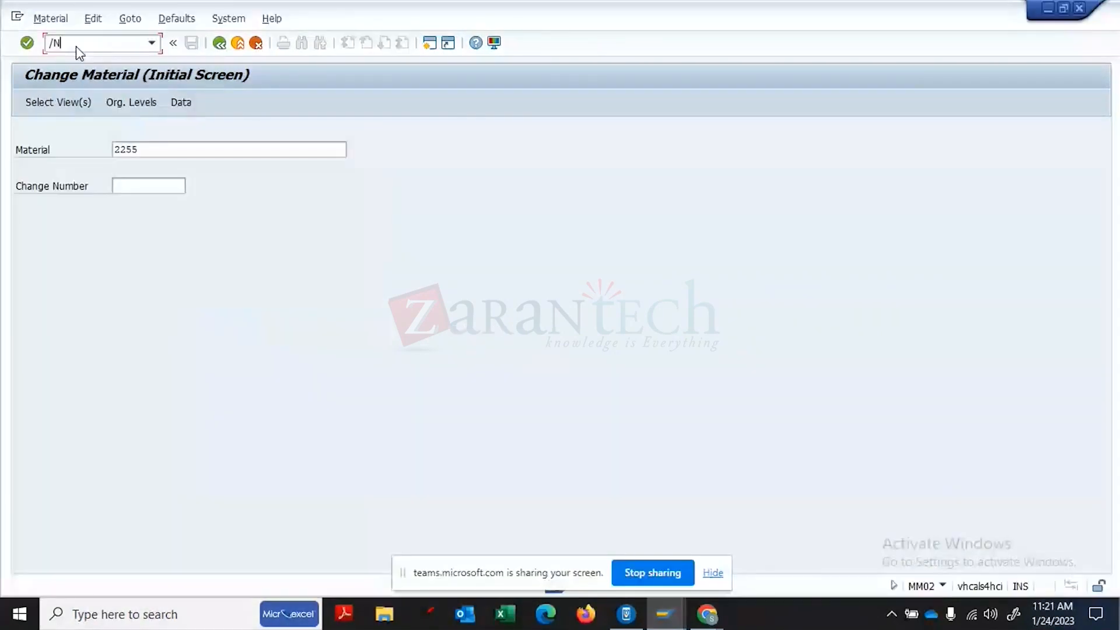
left_click(77, 50)
type("/NMM03")
key("Return")
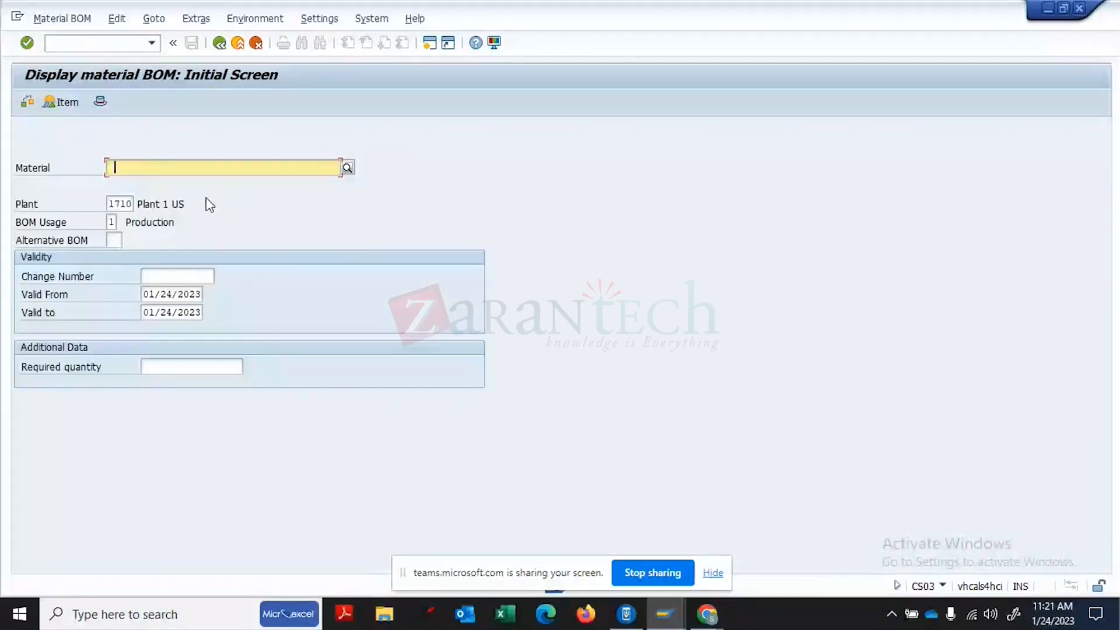
key("BackSpace")
left_click(179, 183)
key("Return")
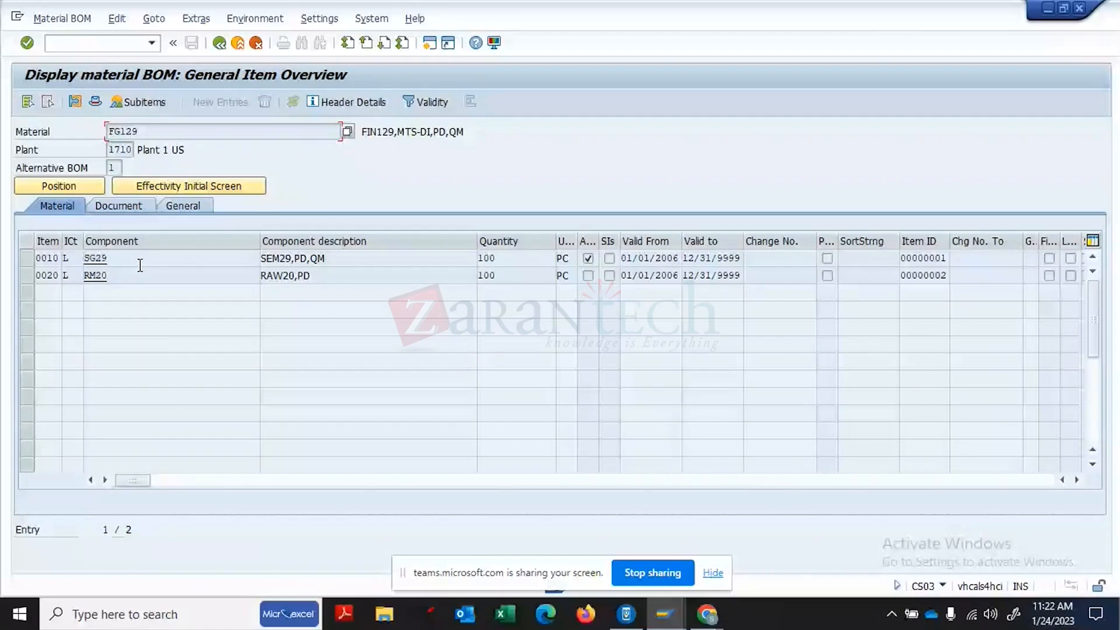
- Review the FG129 BOM header's base quantity of 100 PC
left_click(103, 104)
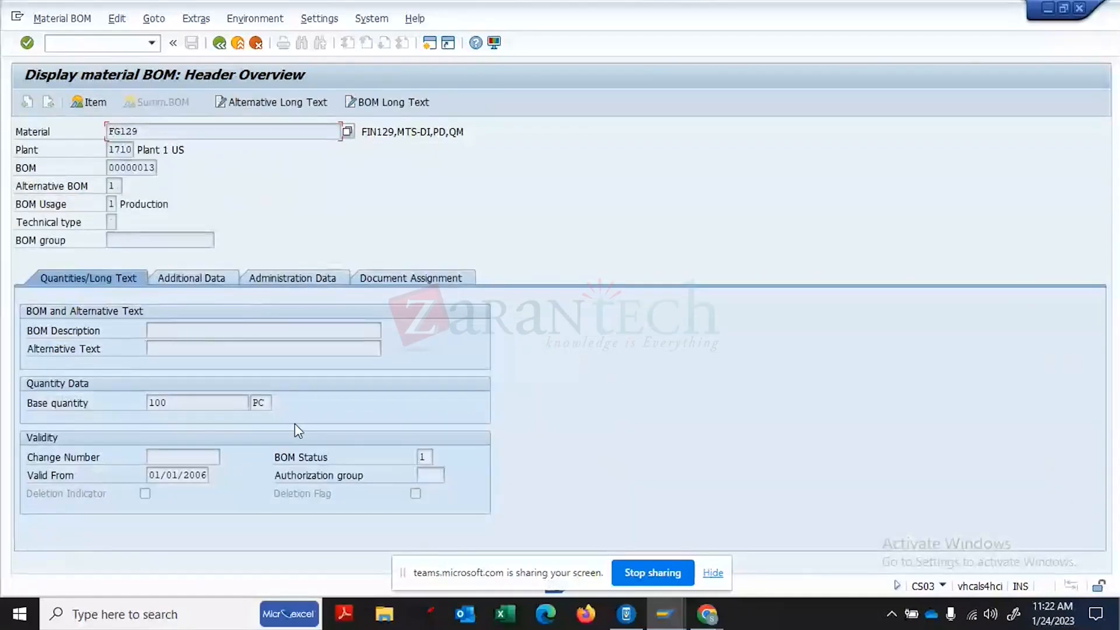
left_click(178, 400)
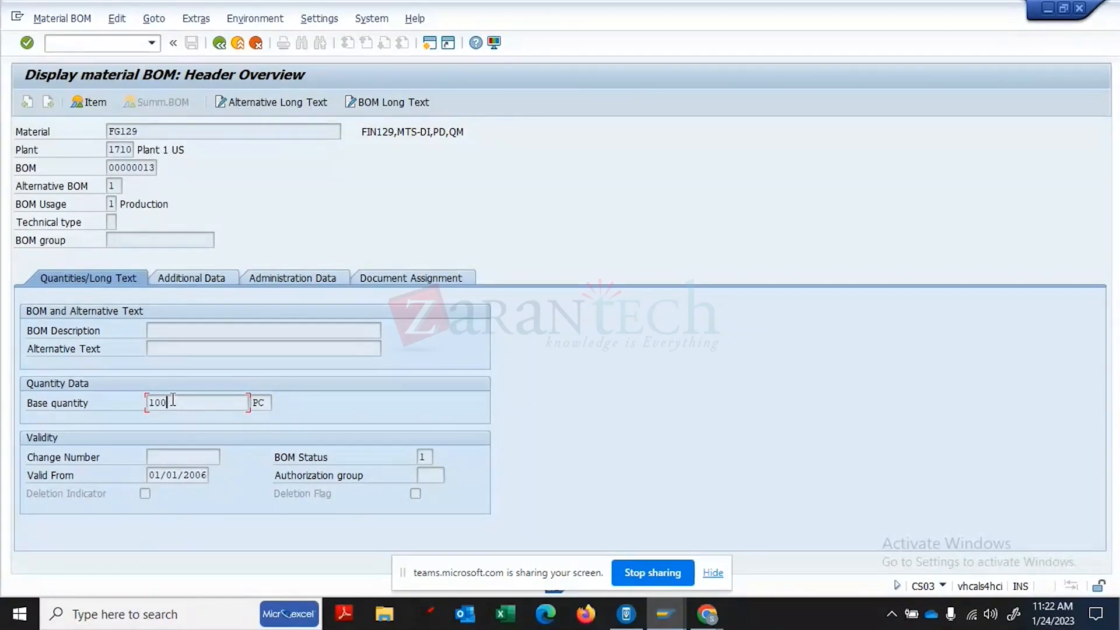
key("F3")
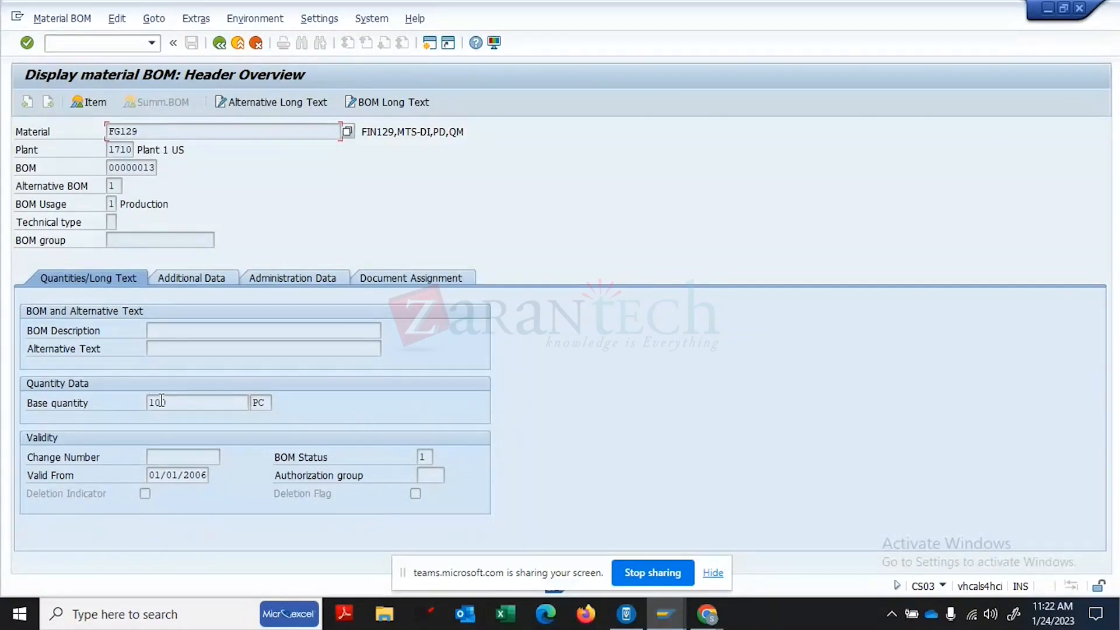
left_click(172, 402)
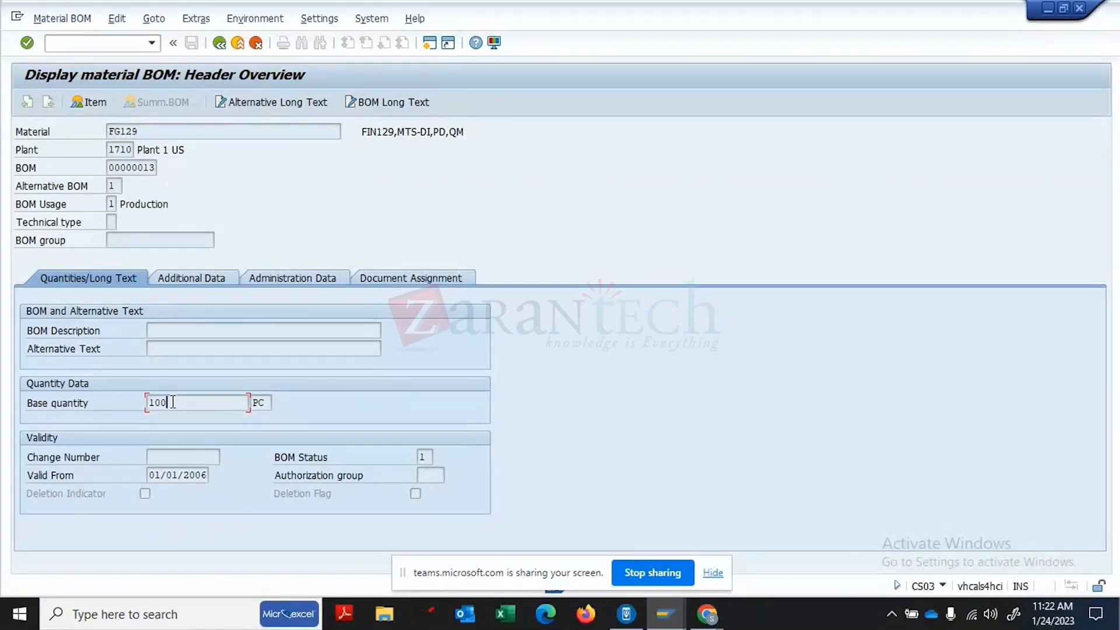
- Open the item overview and review components SG29 and RM20, each quantity 100
left_click(87, 103)
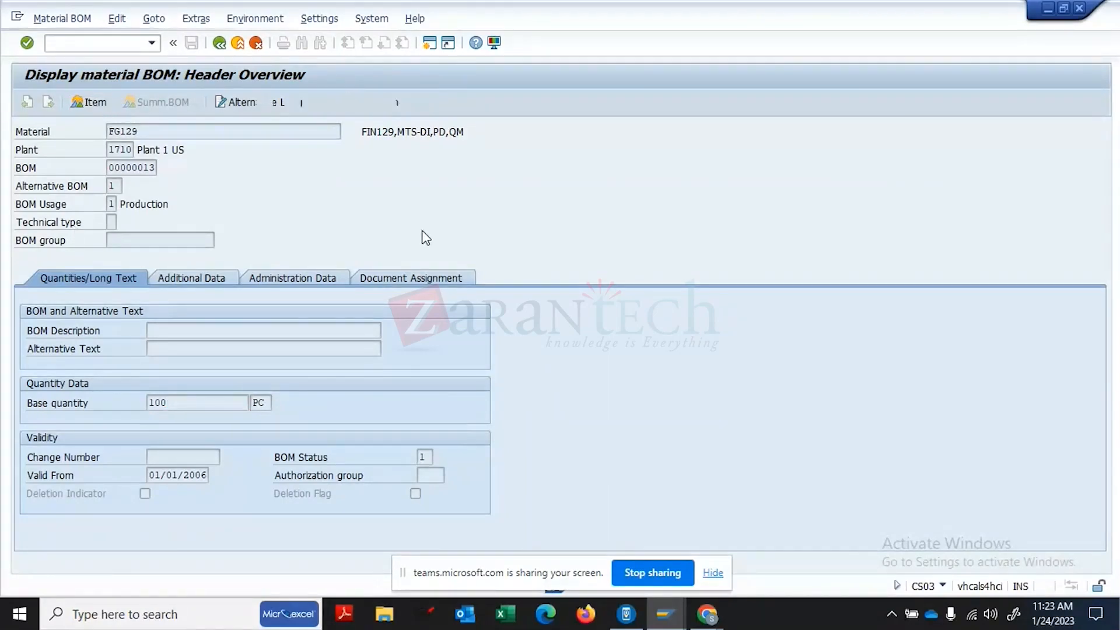
left_click(350, 256)
left_click(349, 274)
left_click(536, 256)
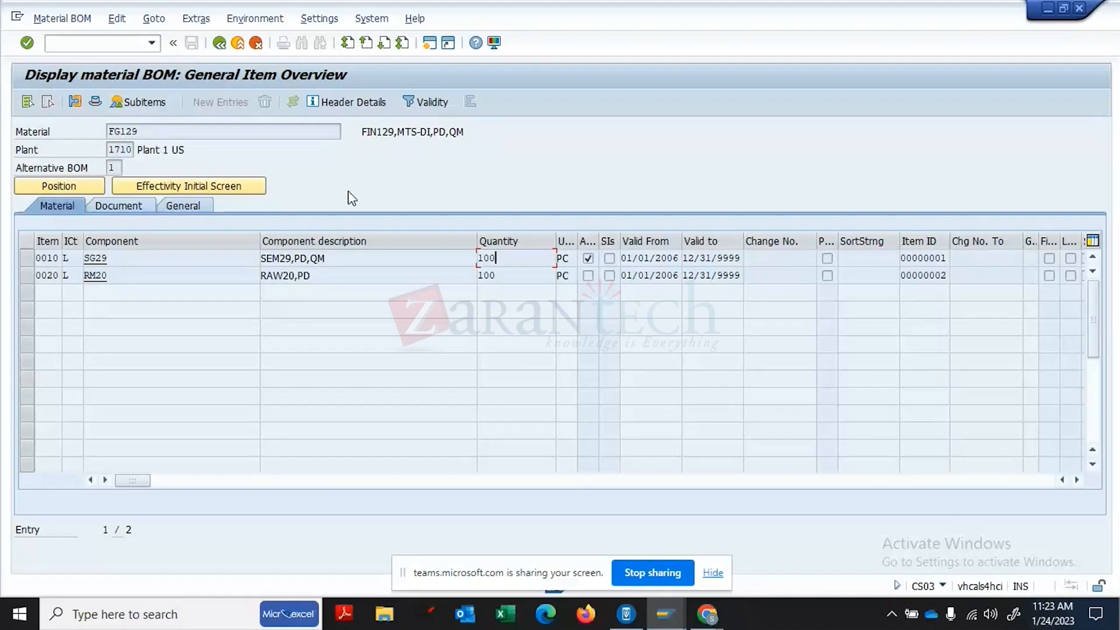
- Back on the FG129 header, list BOM status values 01 Active, 02 Inactive, 03 and 09
left_click(94, 101)
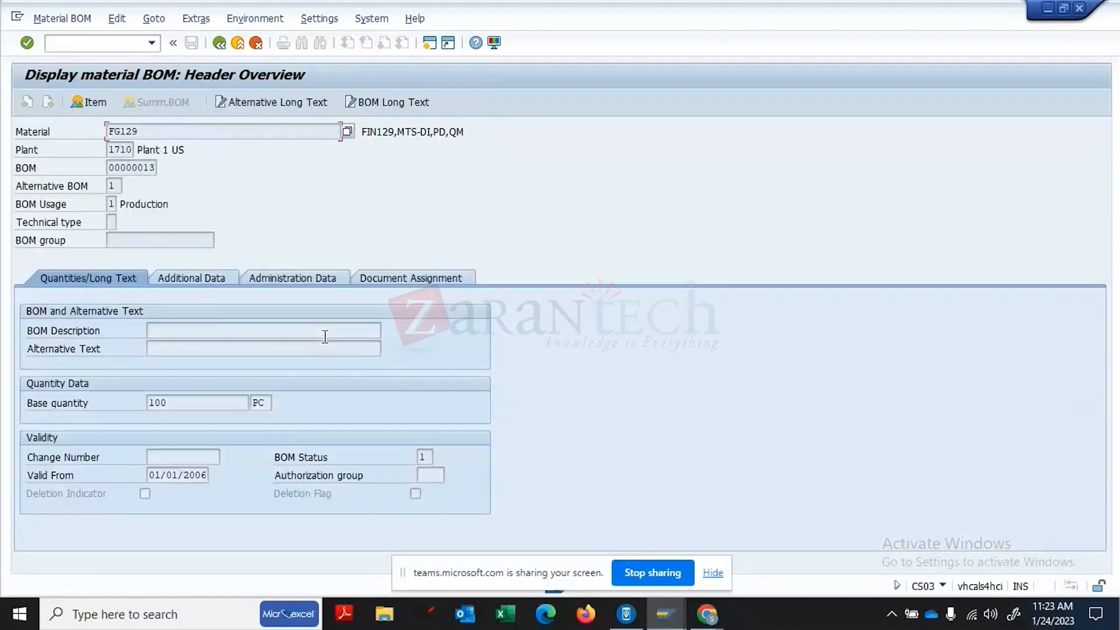
left_click(432, 459)
left_click(440, 457)
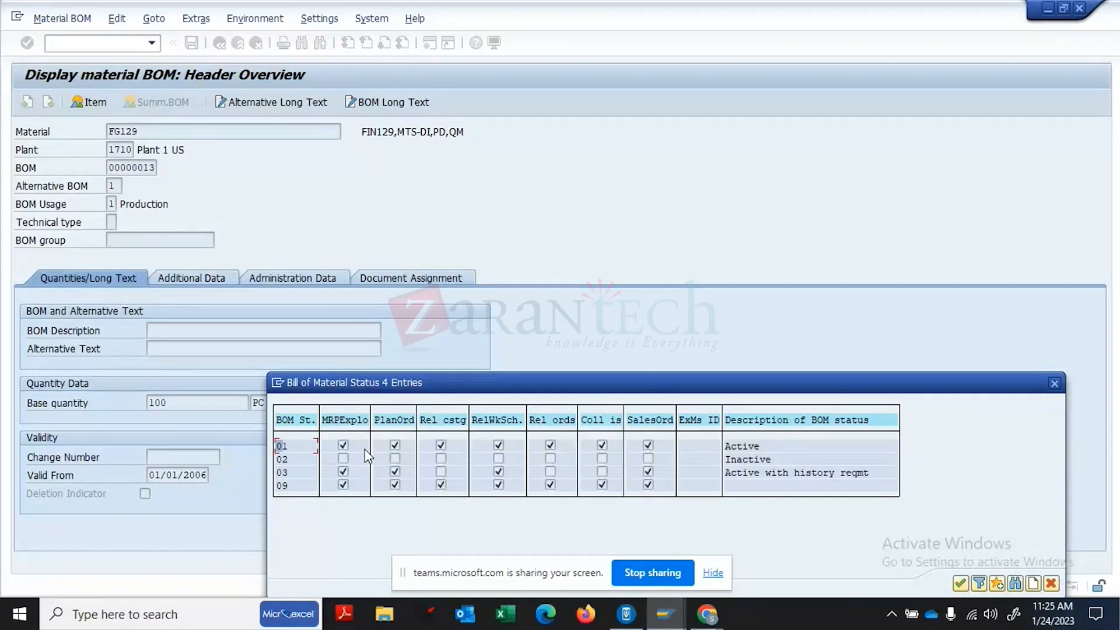
- Close the status list and review the base quantity, BOM status 1 and change number fields
left_click(1054, 383)
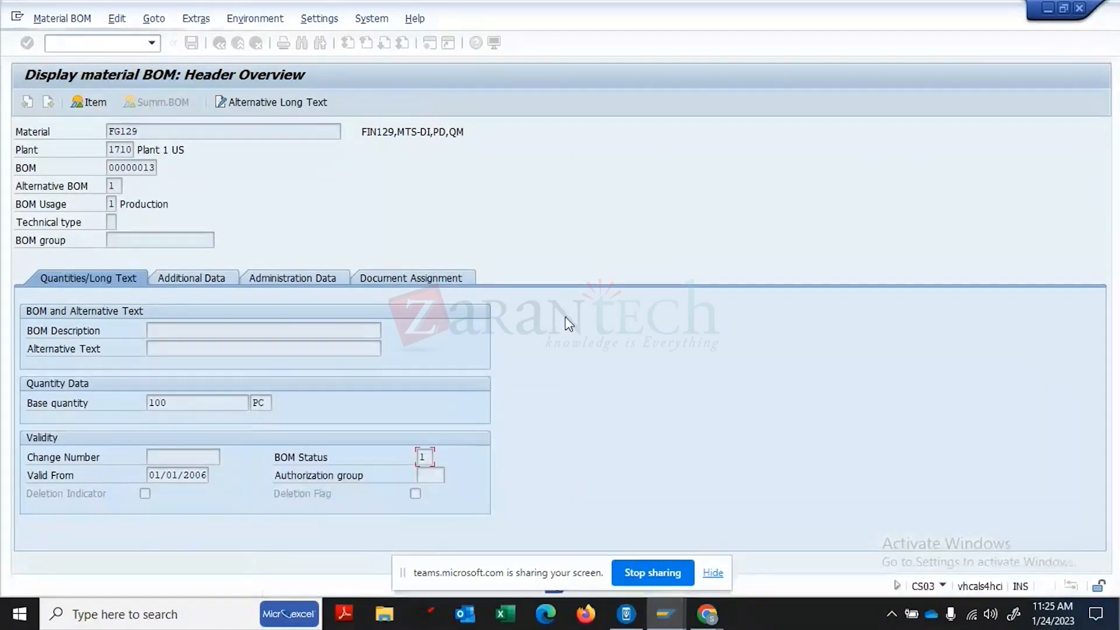
left_click(190, 404)
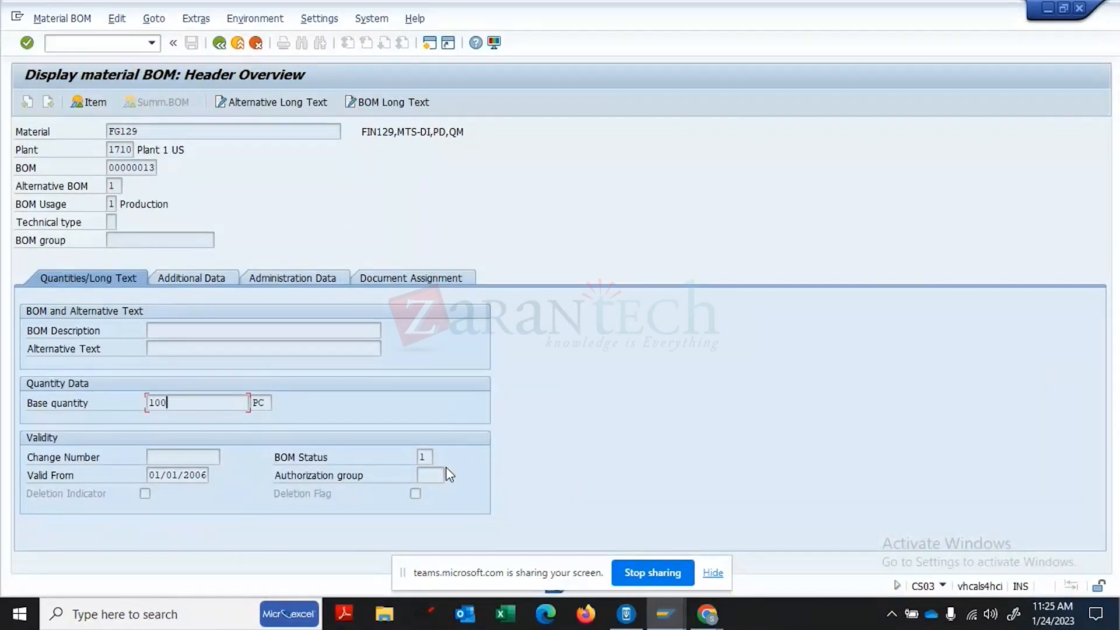
left_click(424, 457)
left_click(199, 459)
- Show Additional Data and review the empty Size/dimensions, Lab/Office and CAD indicator fields
left_click(212, 282)
left_click(154, 421)
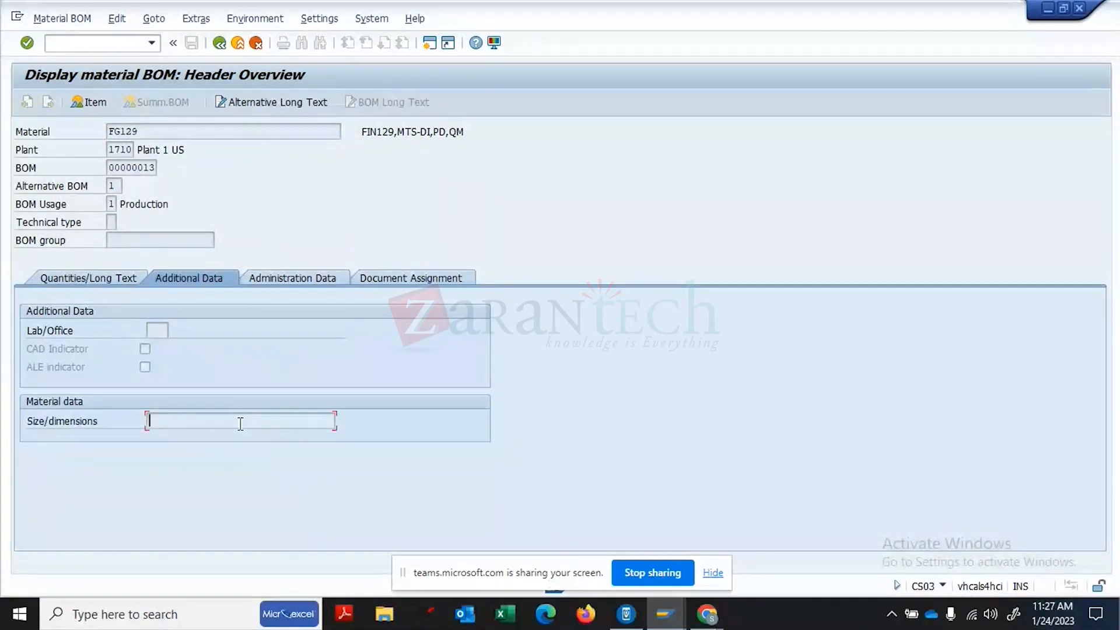
left_click(156, 330)
left_click(149, 350)
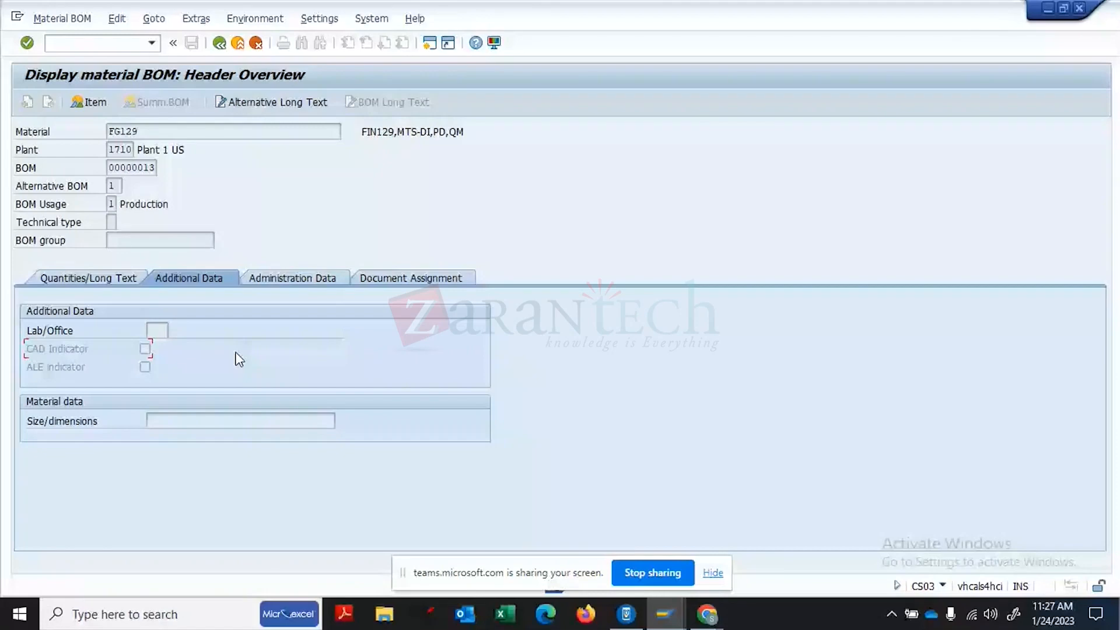
left_click(139, 131)
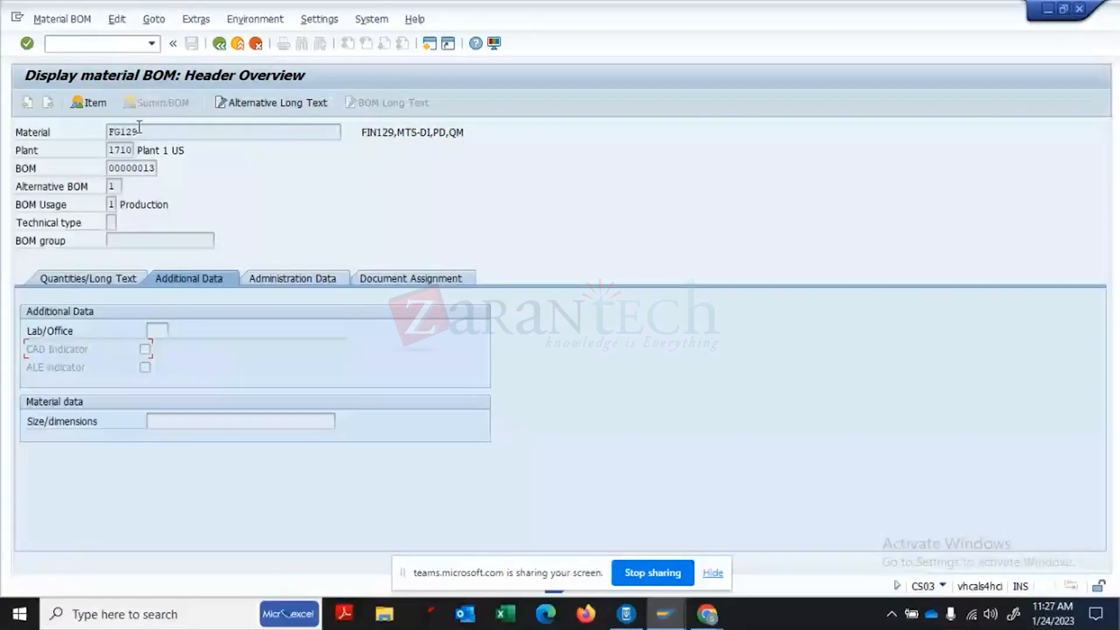
- Check the administration data (valid from 01/01/2006, created 10/05/2017), then confirm no documents are assigned
left_click(280, 281)
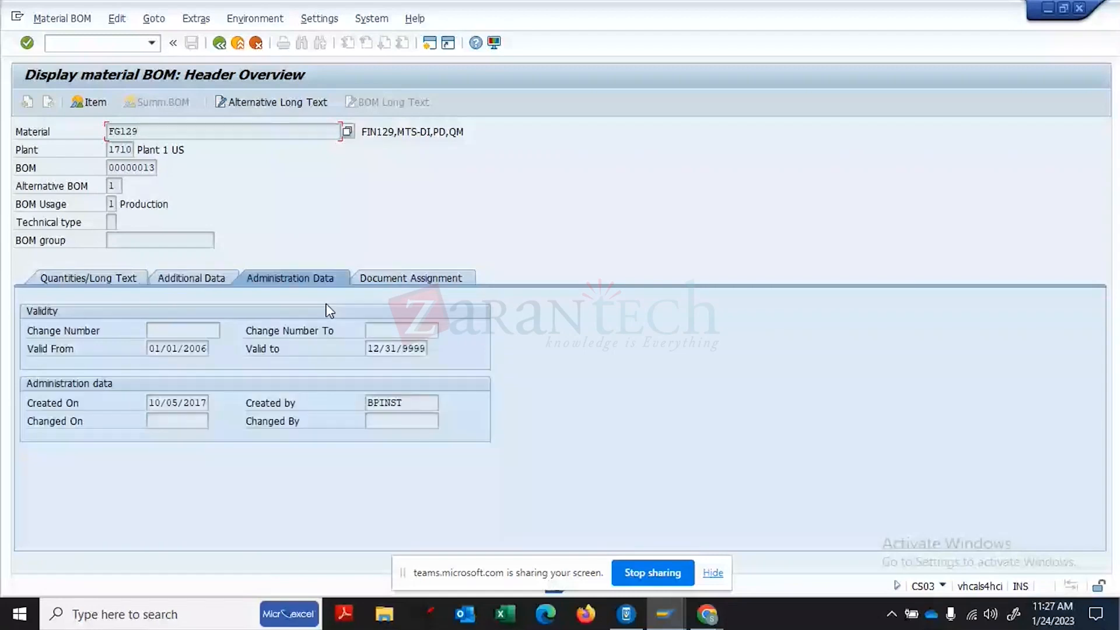
left_click(365, 280)
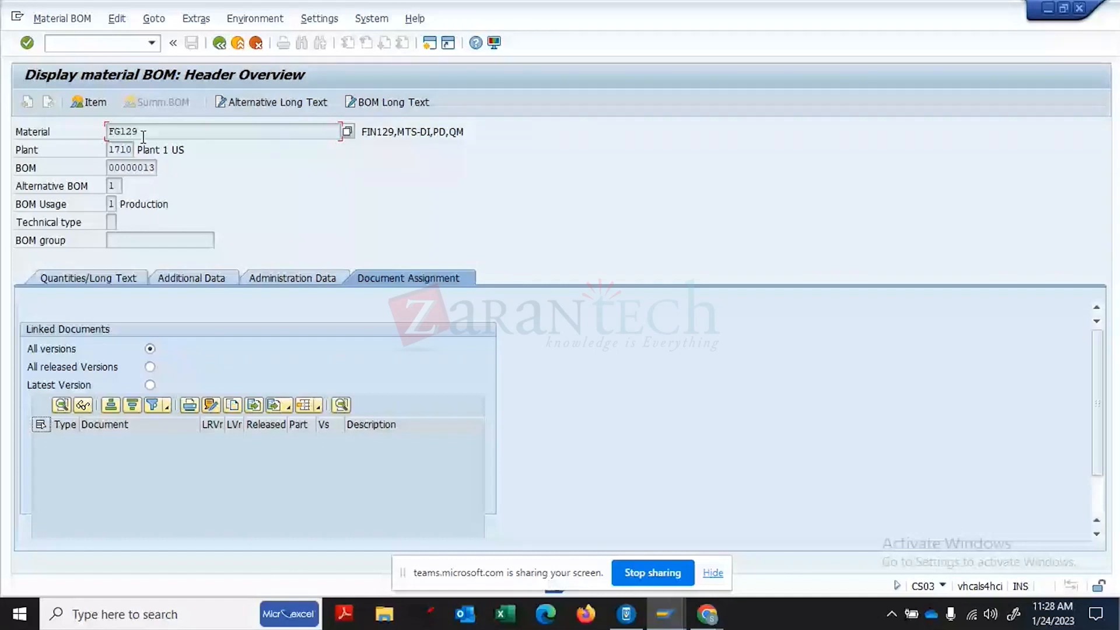
left_click(108, 168)
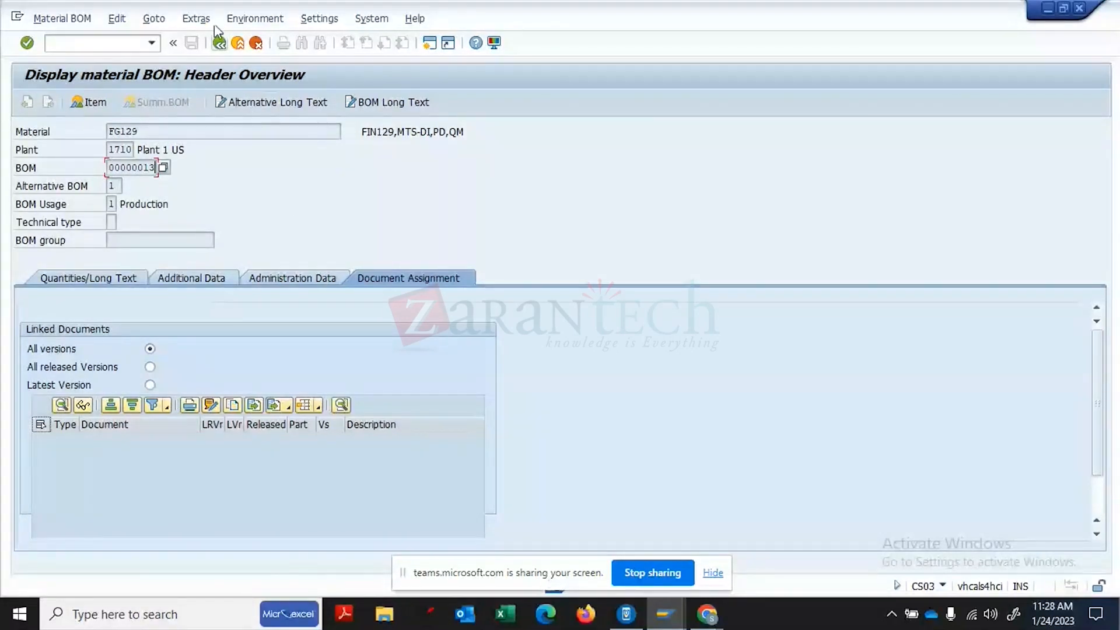
left_click(90, 107)
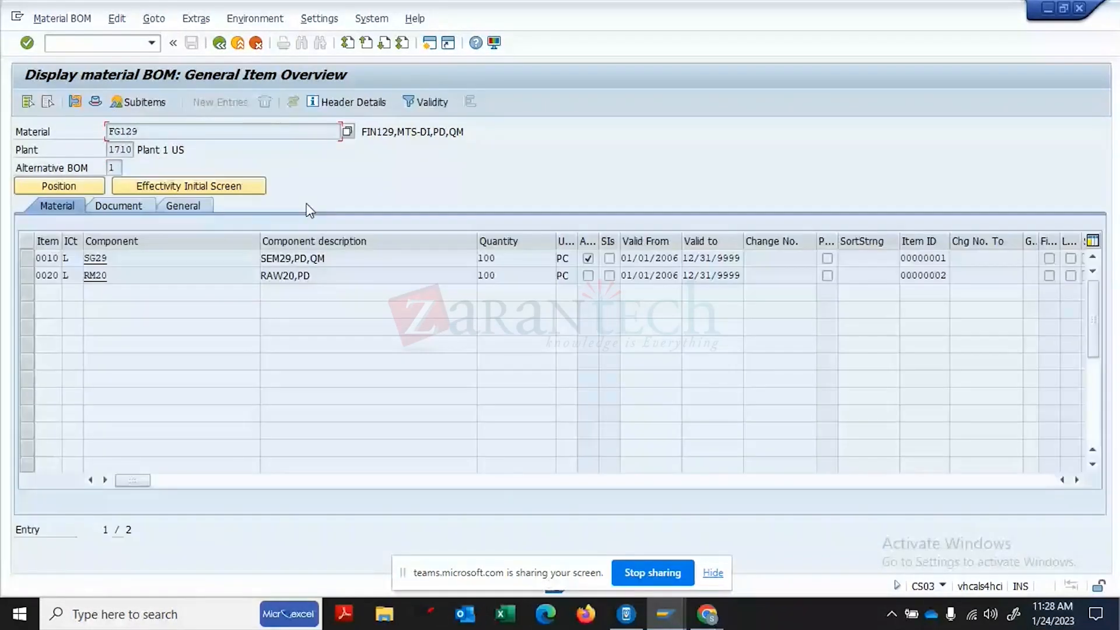
- Adjust the row selection until only item 0020 (RM20, 100 PC) is selected
left_click(26, 256)
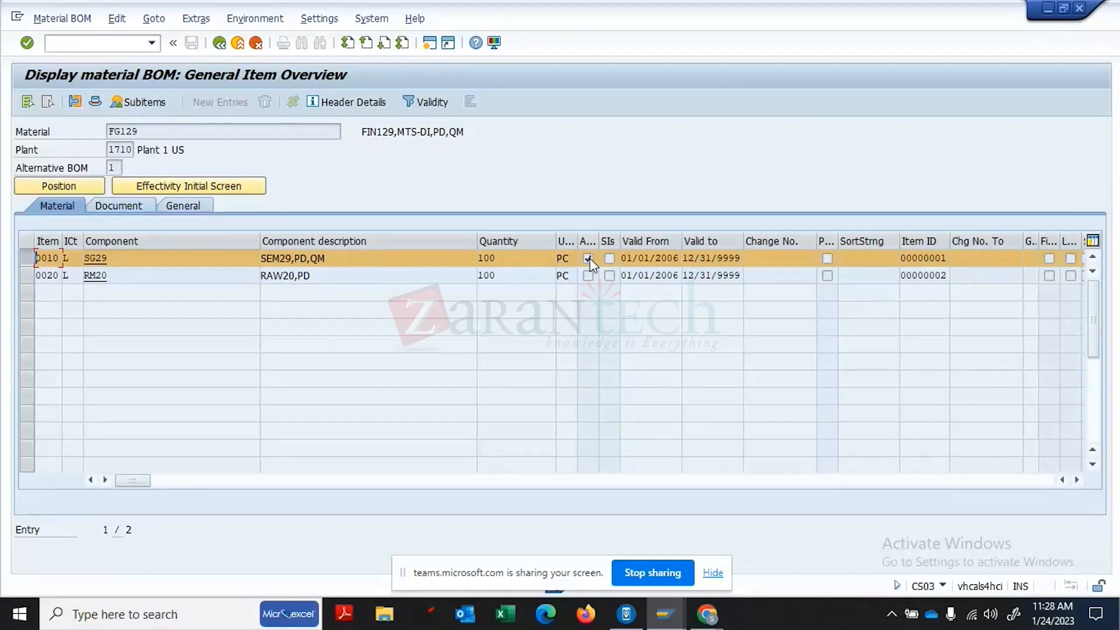
left_click(27, 276)
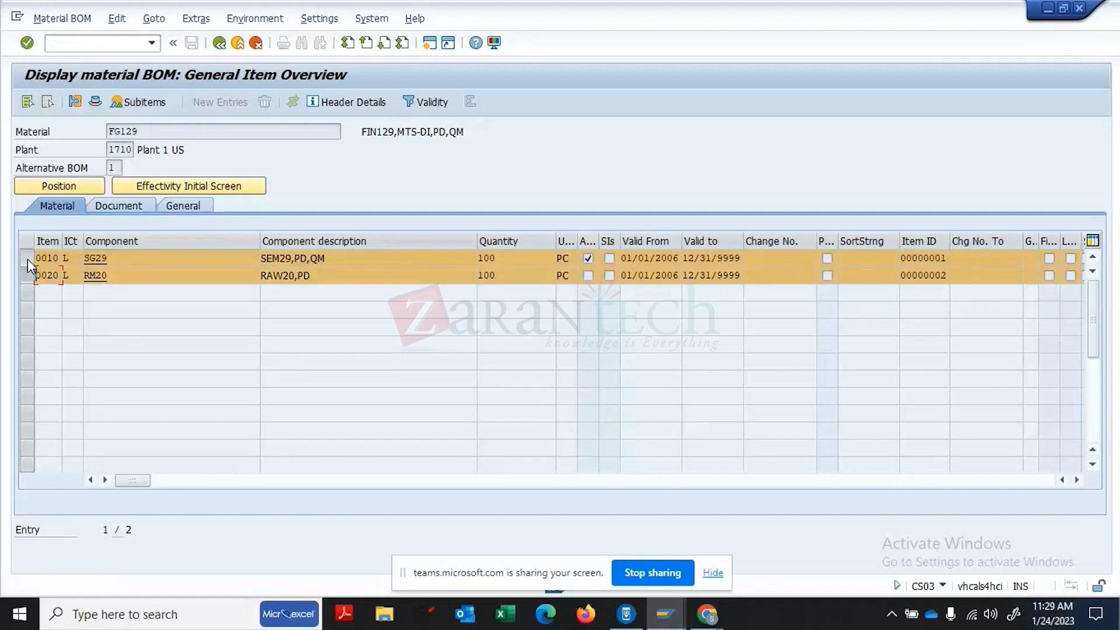
left_click(27, 262)
left_click(67, 258)
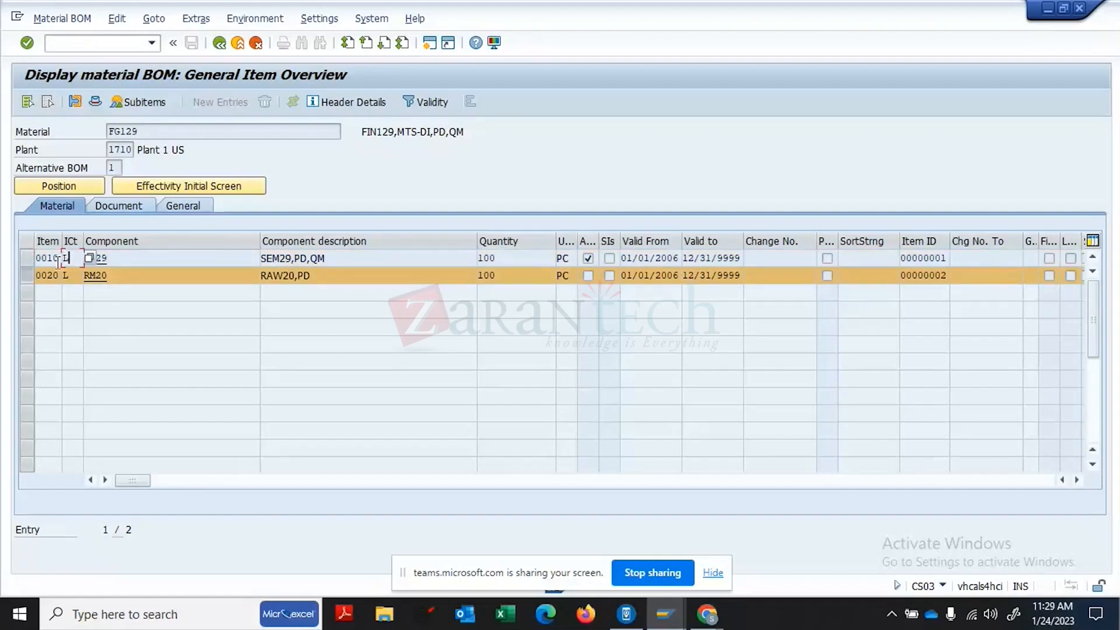
left_click(23, 276)
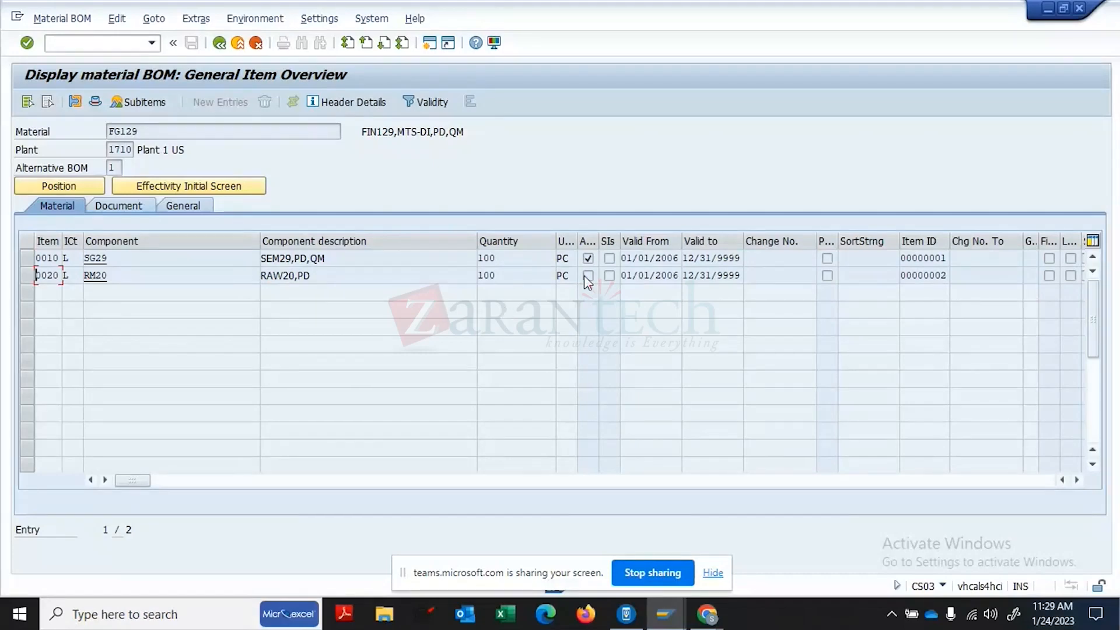
left_click(510, 261)
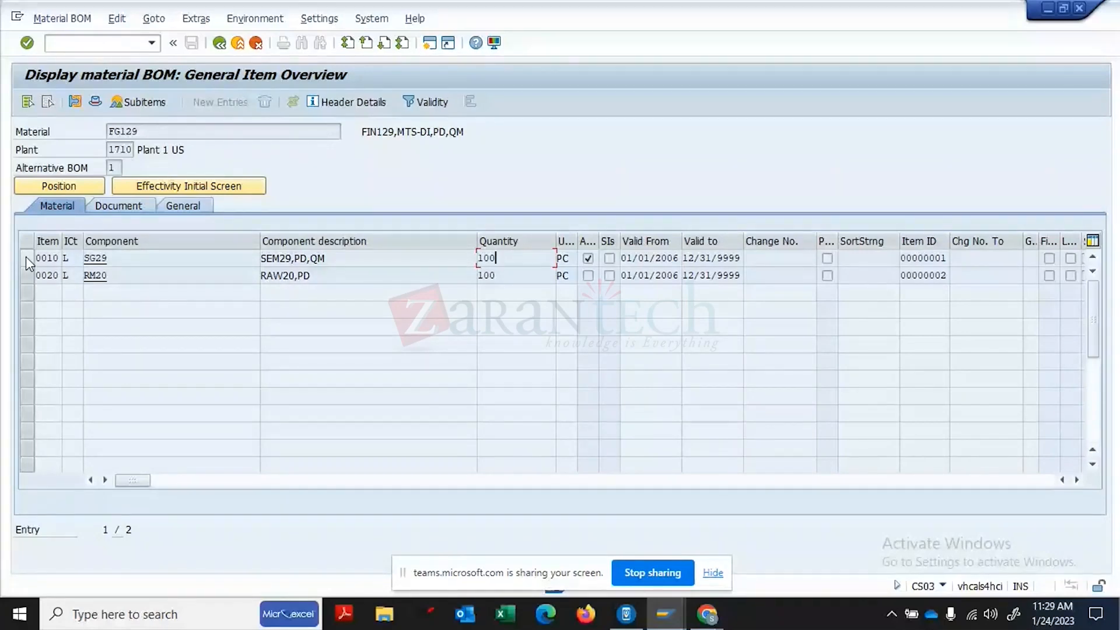
left_click(24, 274)
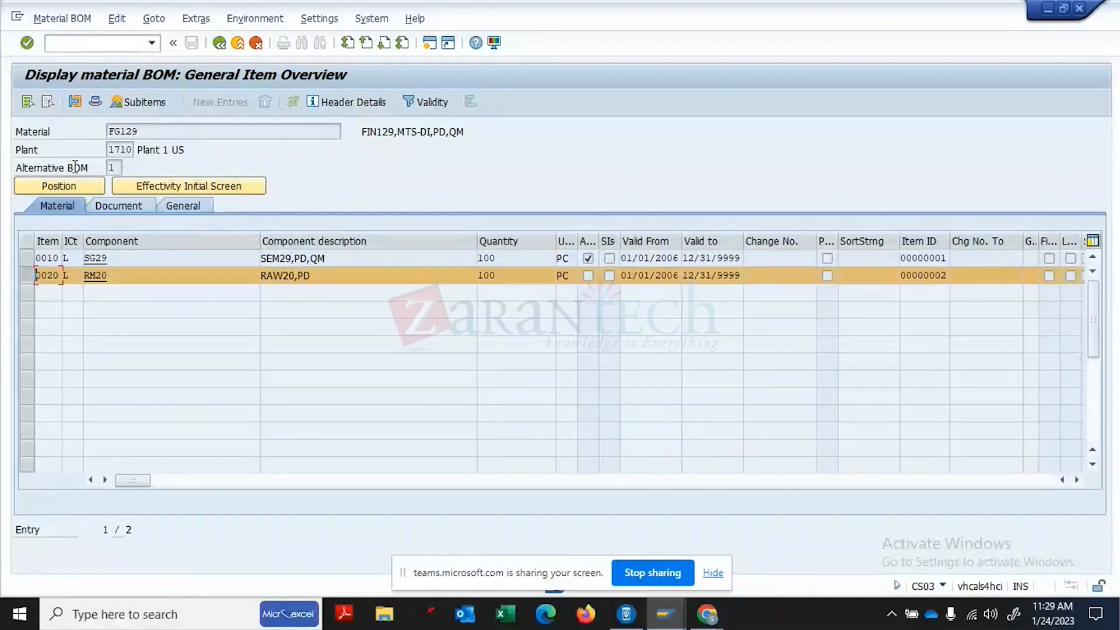
left_click(80, 107)
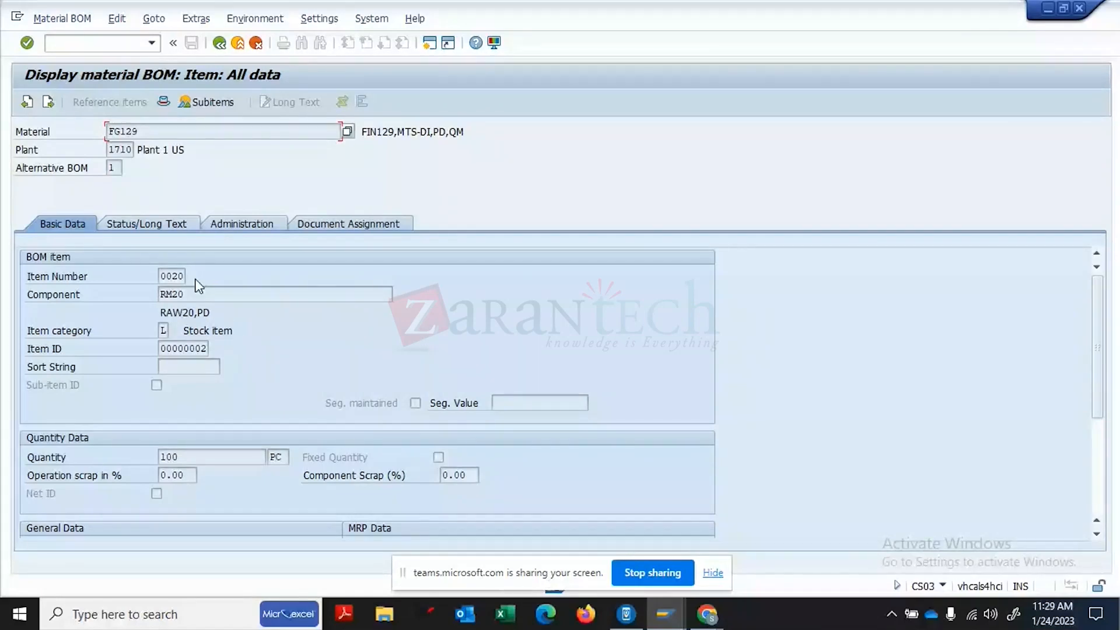
left_click(198, 458)
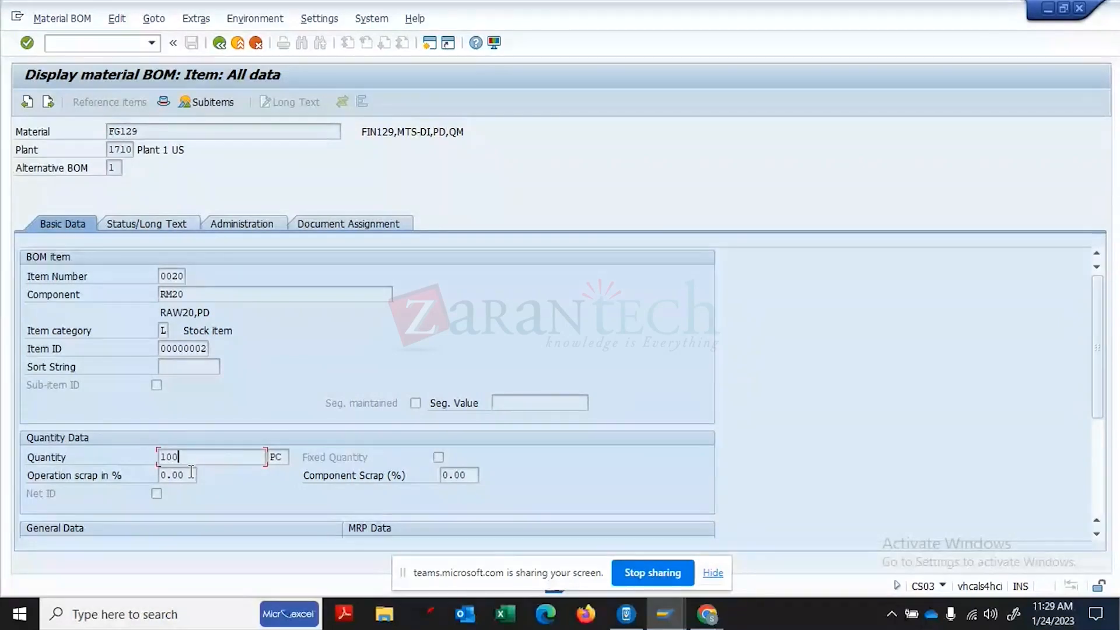
left_click(190, 467)
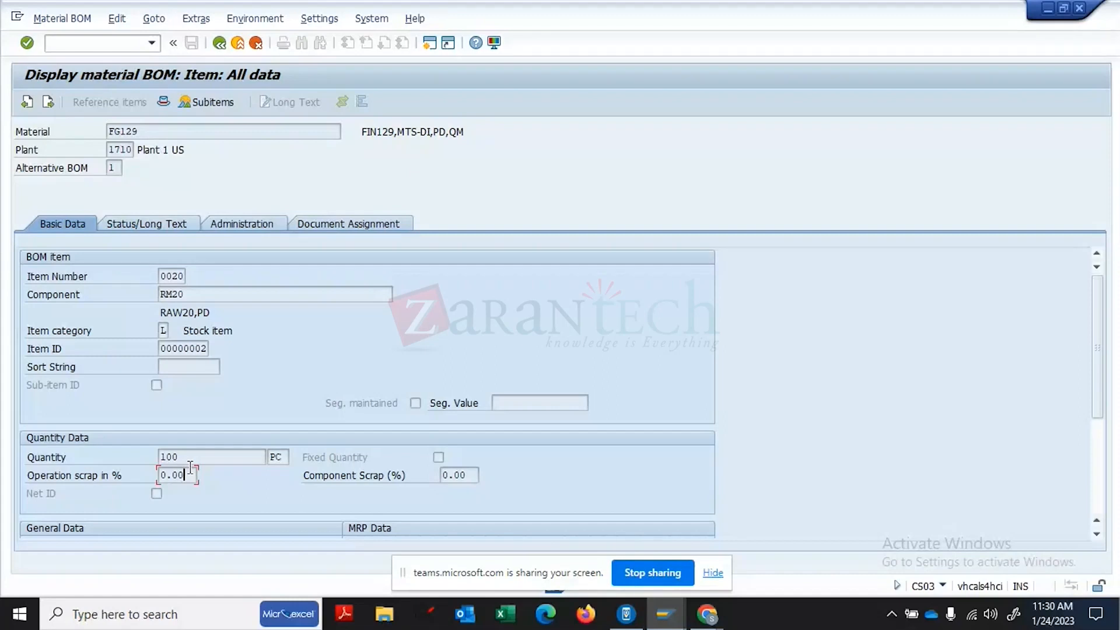
left_click(159, 495)
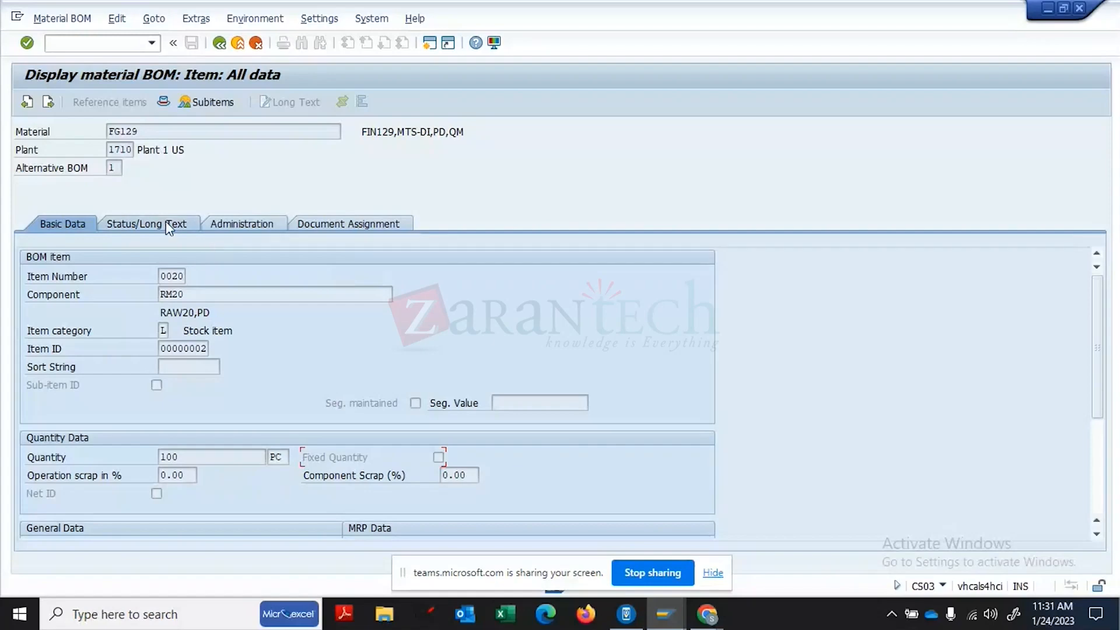
- Review RM20's General and MRP data, then open and close its empty discontinuation data
left_click(1098, 501)
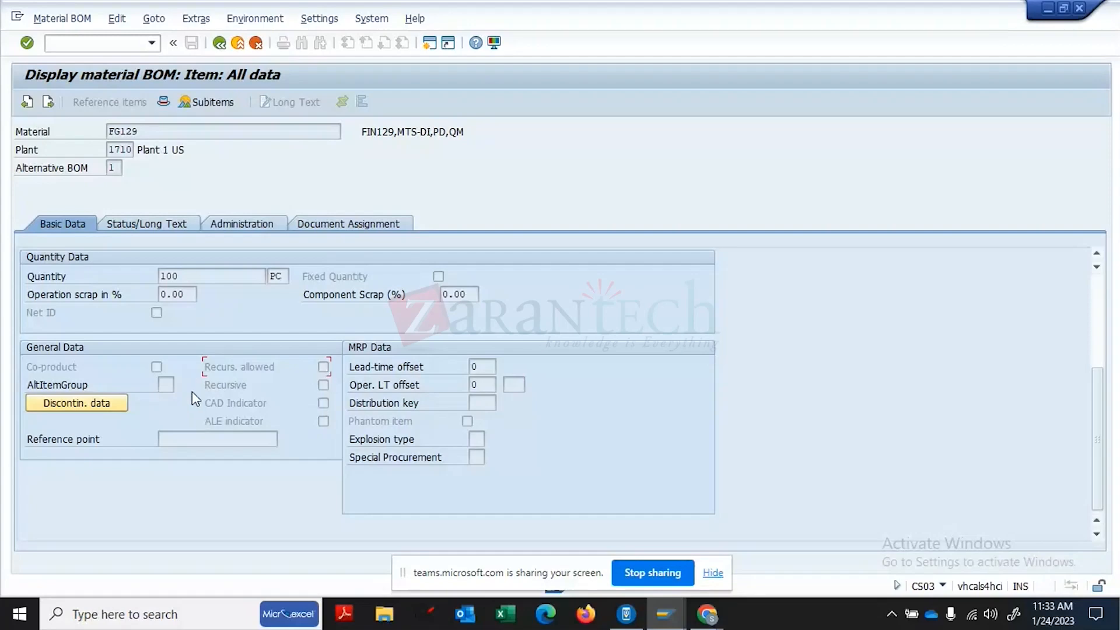
left_click(172, 384)
left_click(92, 403)
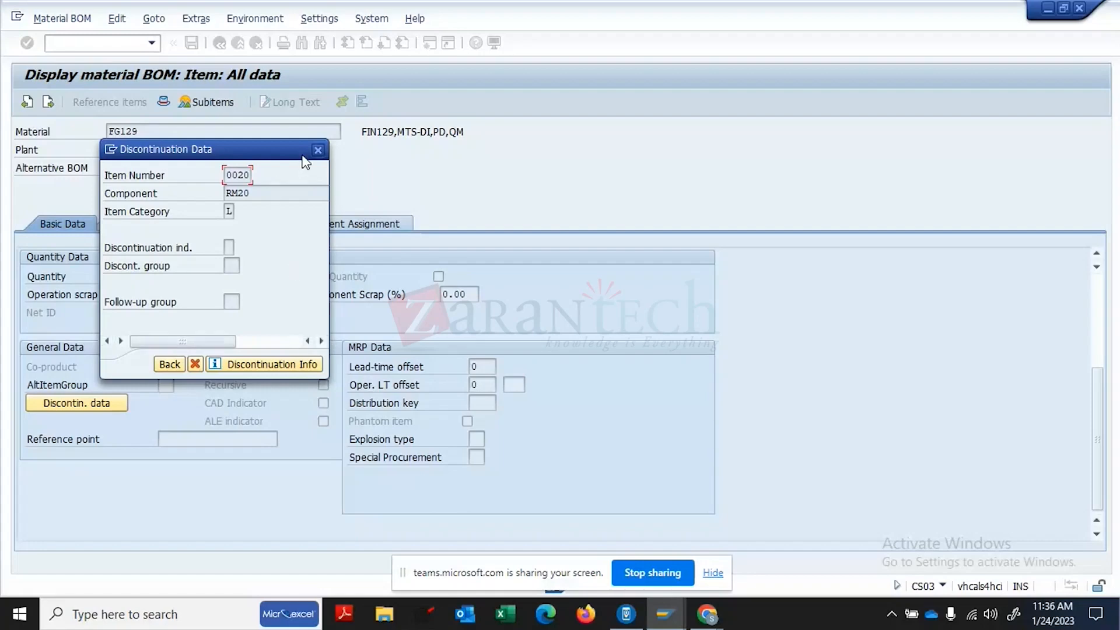
left_click(317, 152)
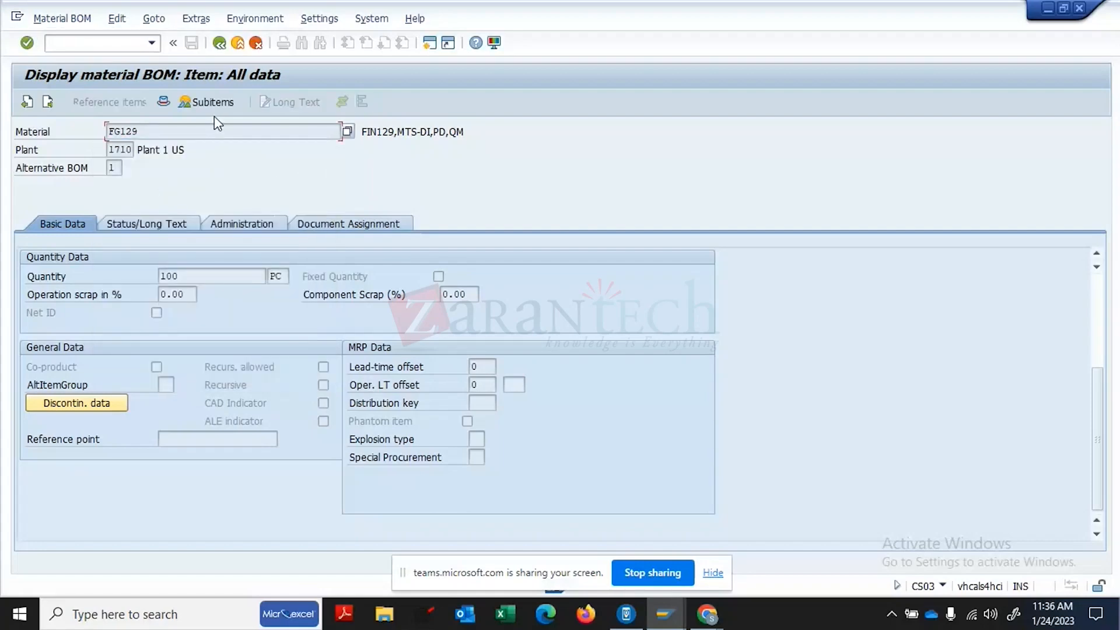
- Open material FG129's MRP 4 view from the BOM item, with plant 1710
double_click(134, 132)
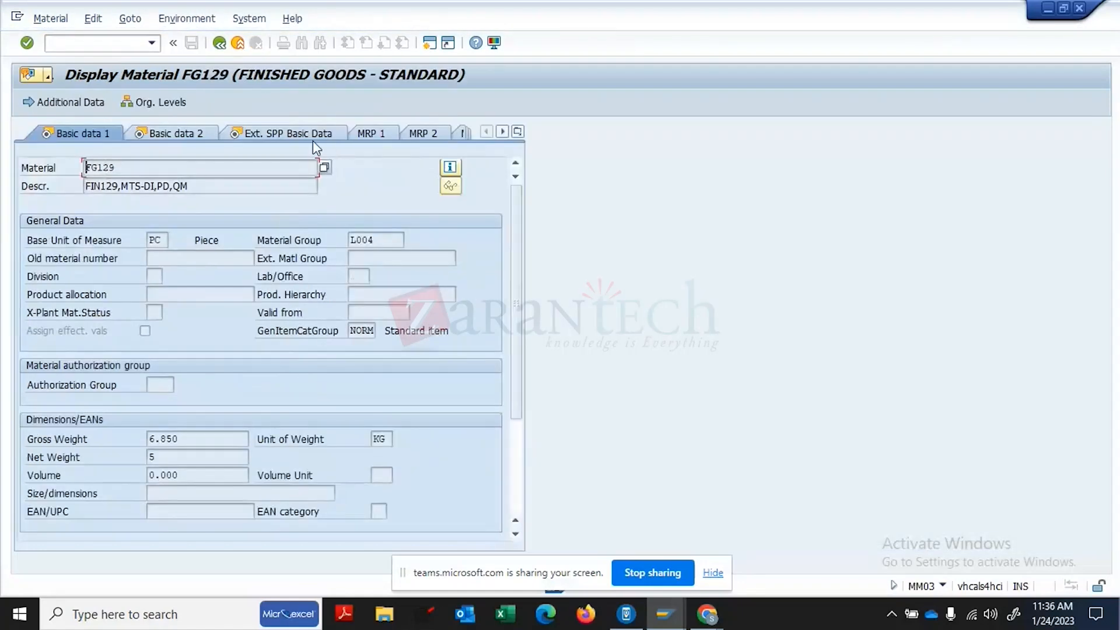
left_click(518, 136)
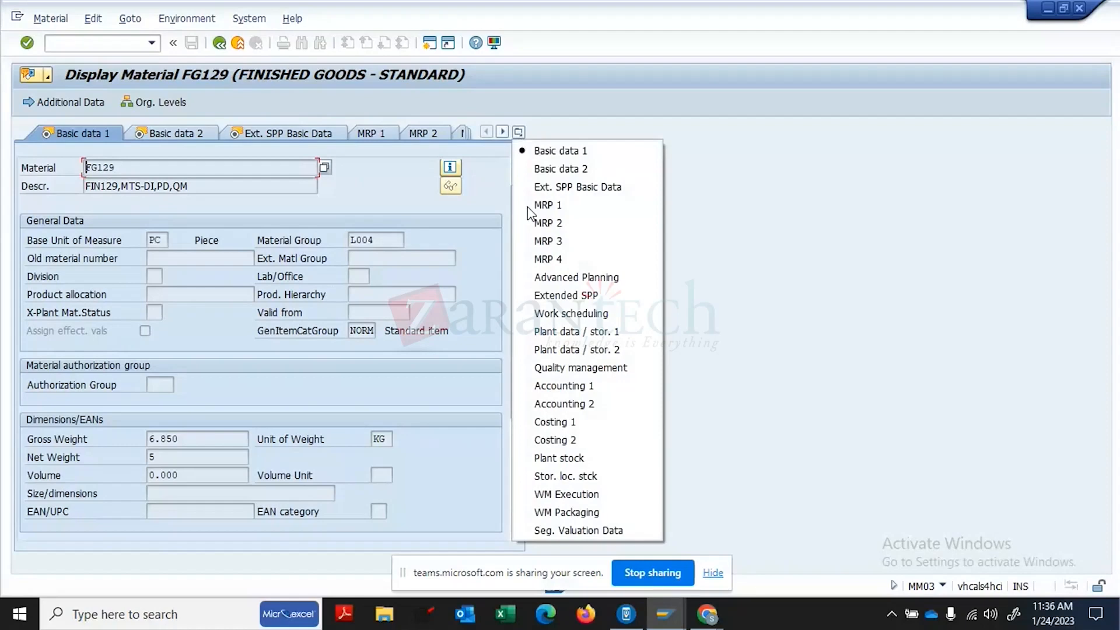
left_click(532, 260)
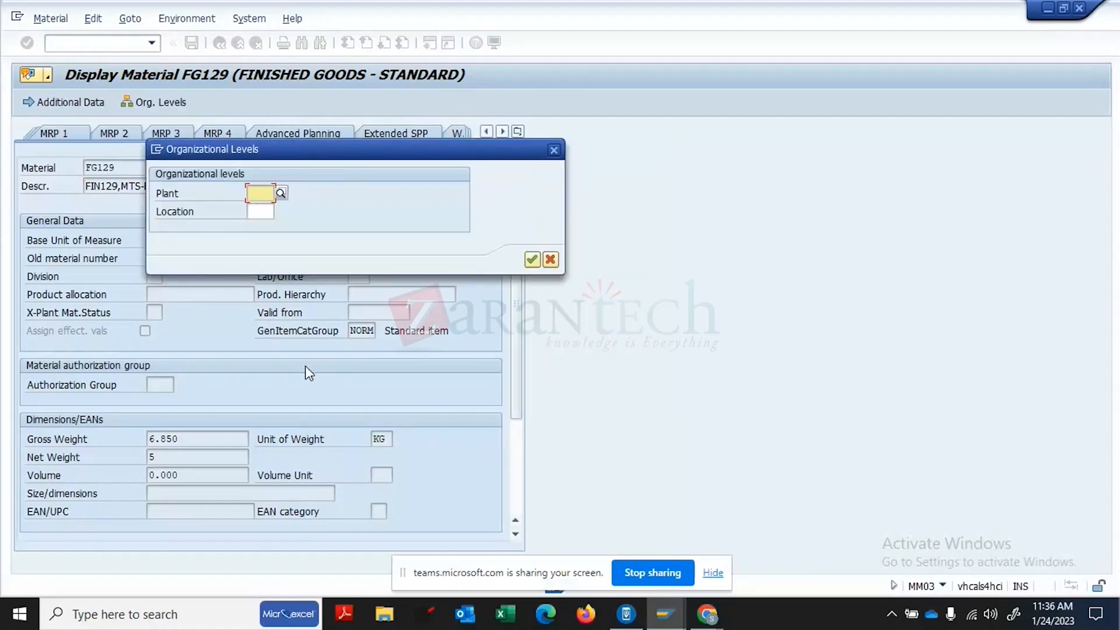
type("1710")
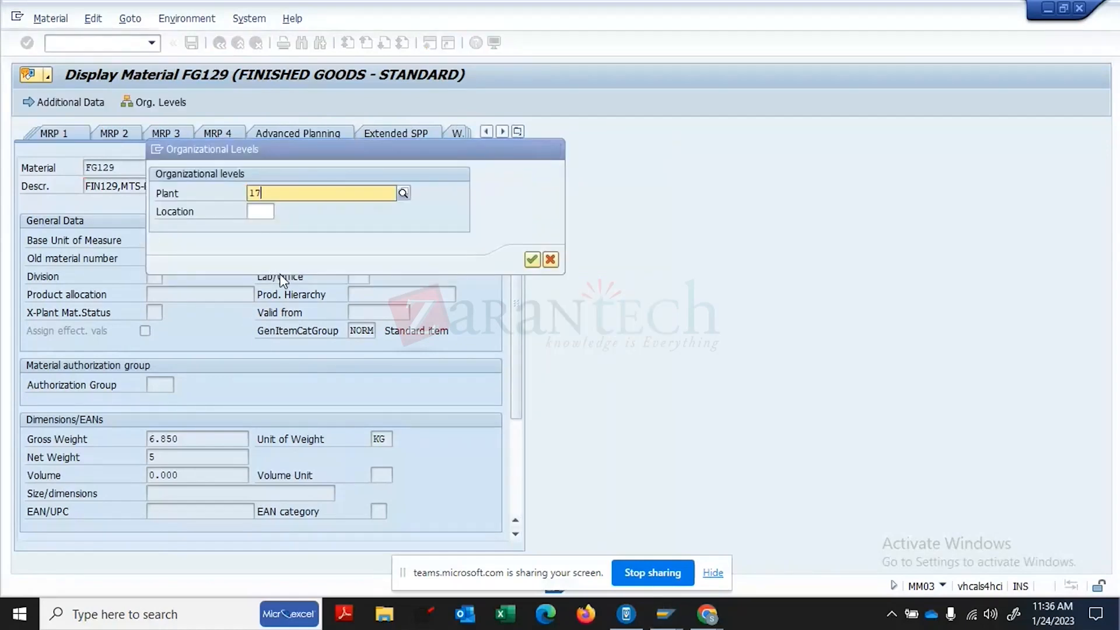
key("BackSpace")
key("BackSpace")
key("BackSpace")
key("BackSpace")
type("1710")
left_click(279, 229)
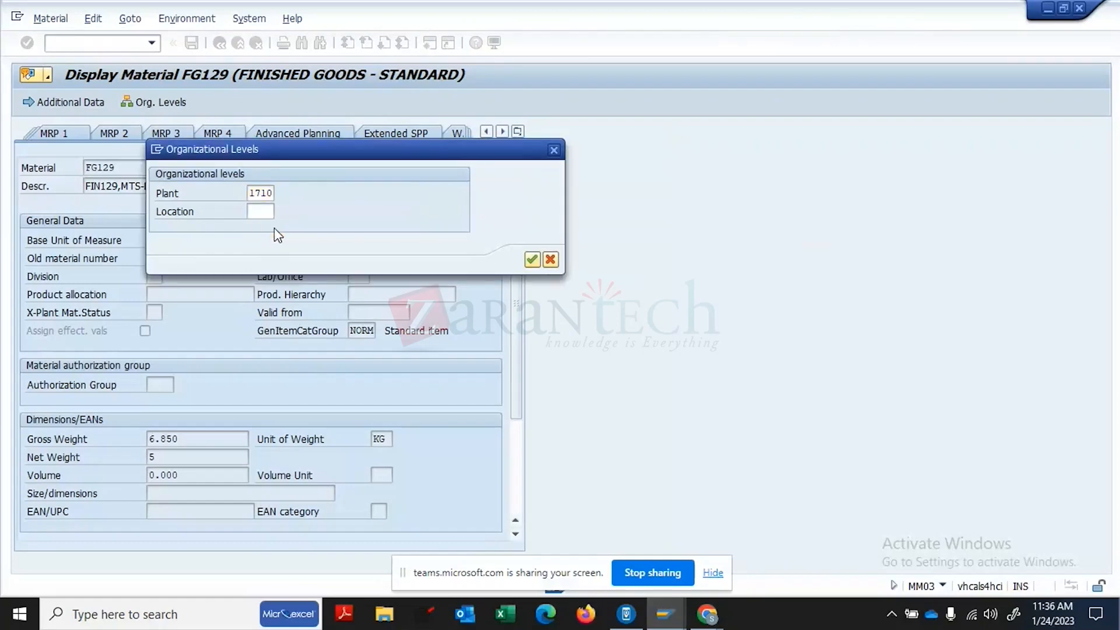
key("Return")
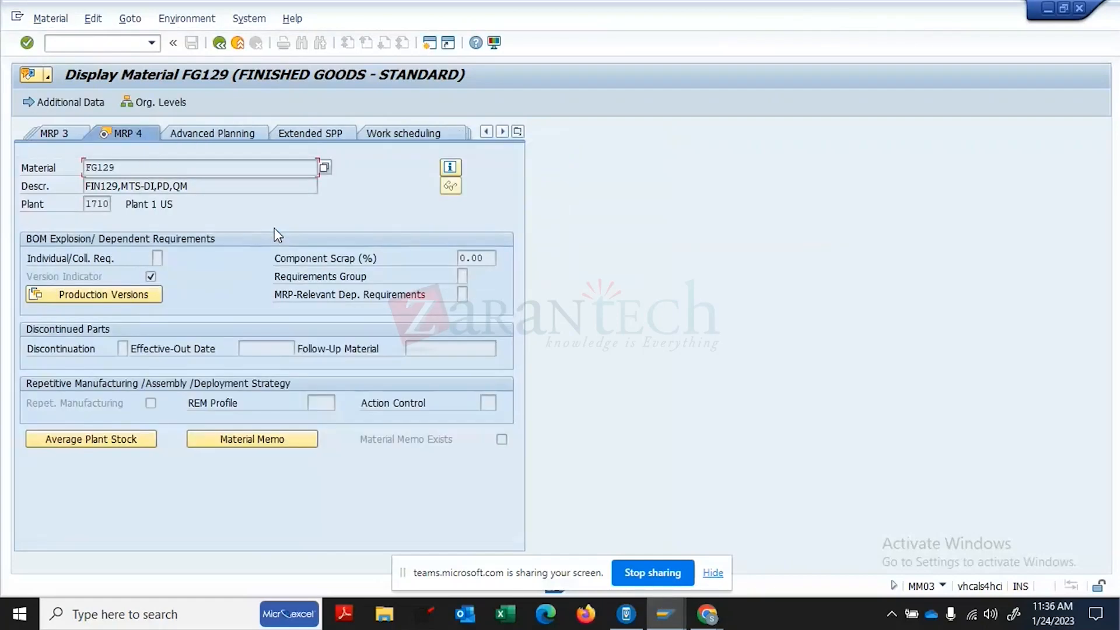
left_click(122, 349)
left_click(254, 345)
left_click(126, 167)
double_click(113, 168)
left_click(430, 345)
left_click(248, 348)
left_click(445, 349)
left_click(130, 169)
left_click(252, 350)
left_click(125, 348)
- Look up discontinuation indicator values 1 and 3, then go back to the BOM item details
left_click(135, 349)
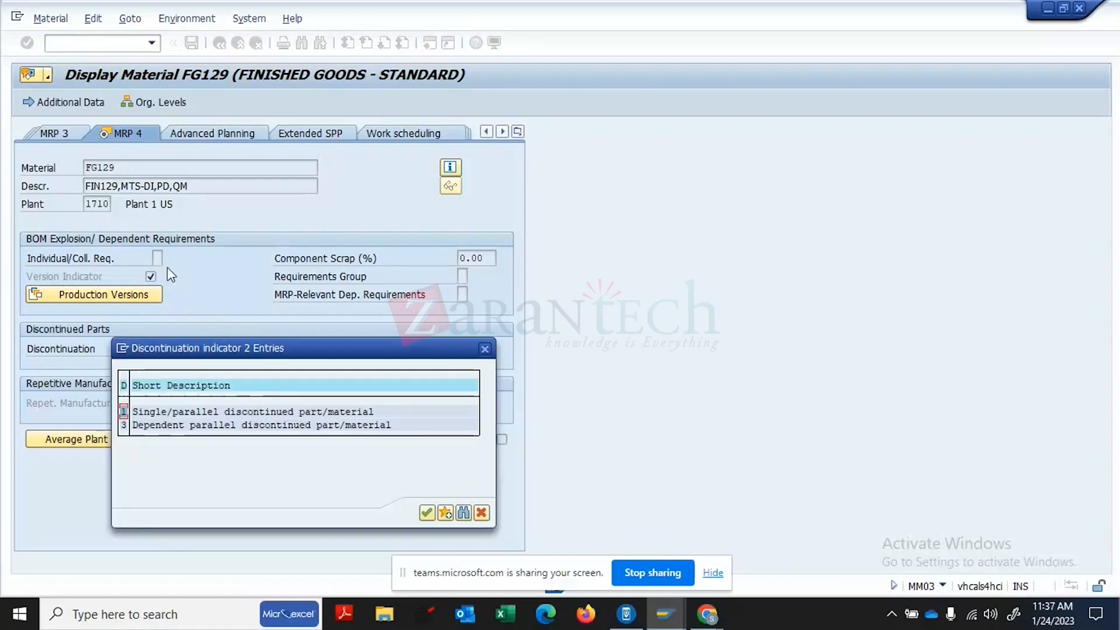
left_click(202, 410)
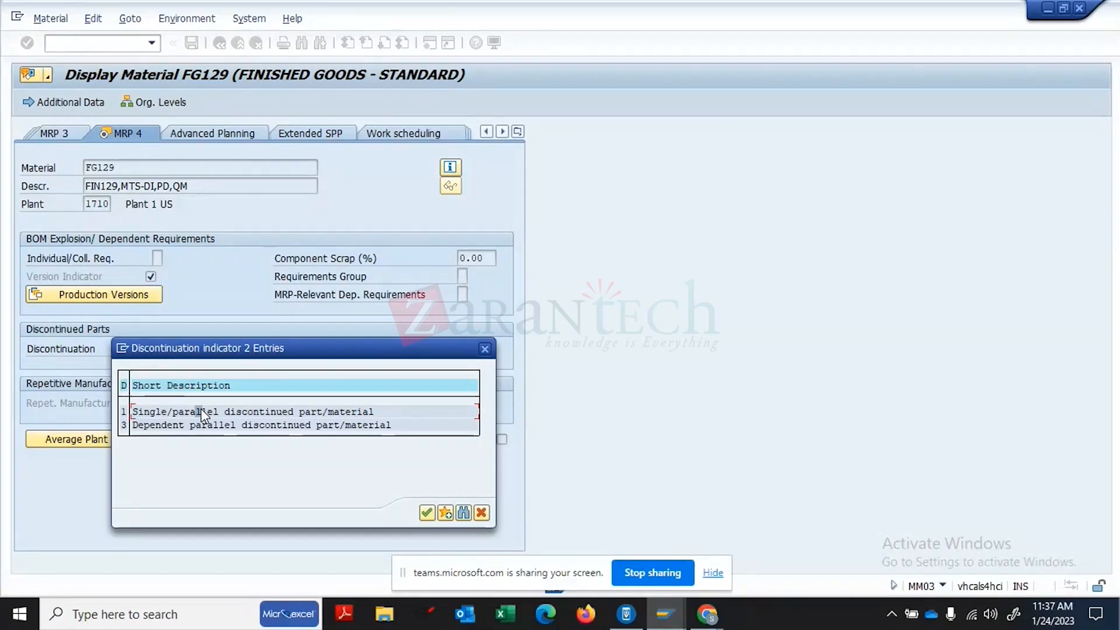
left_click(155, 426)
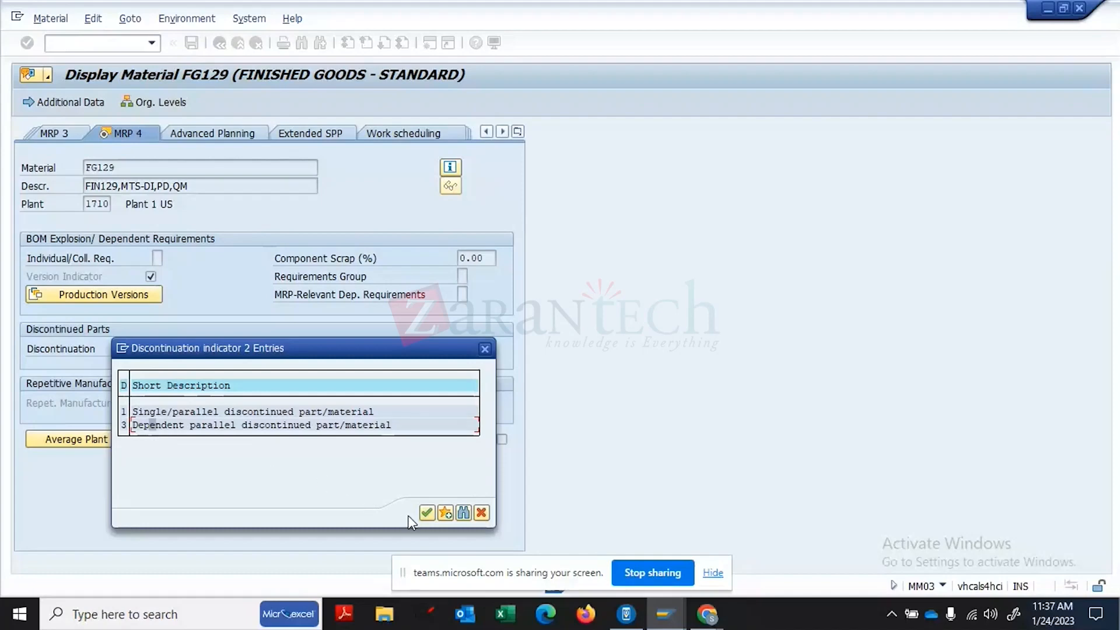
left_click(428, 513)
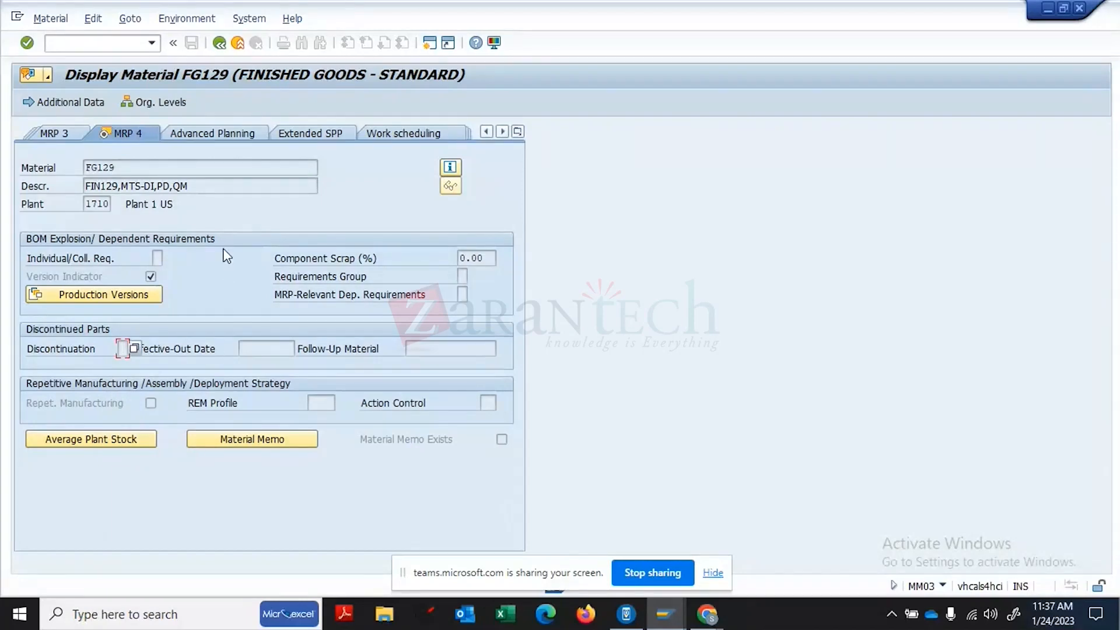
left_click(218, 43)
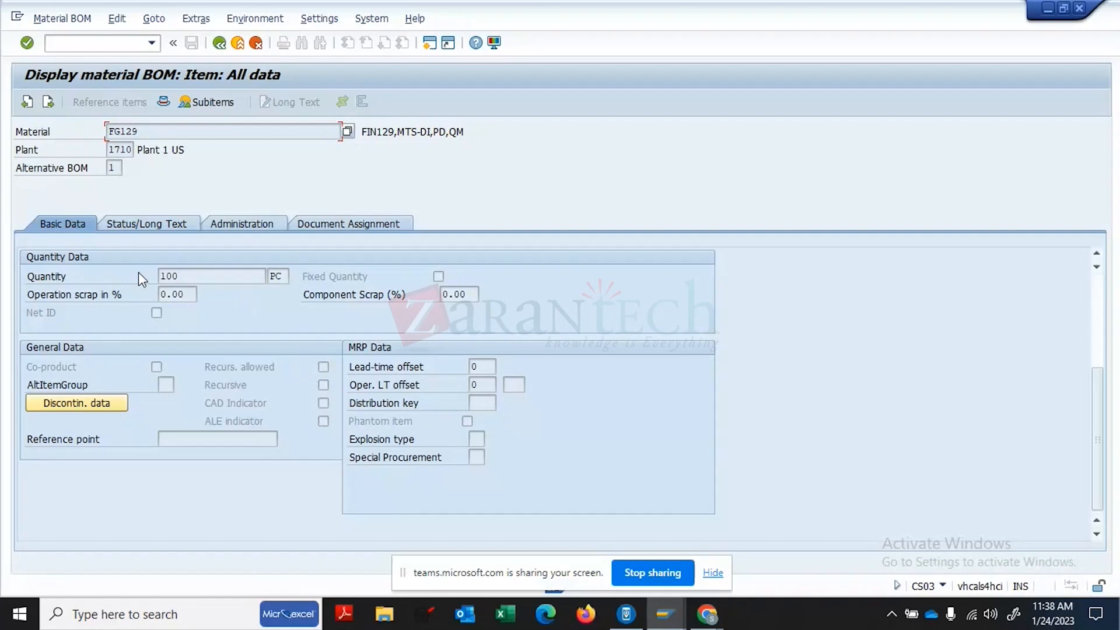
- Inspect RM20's discontinuation indicator and group fields, then close the popup unchanged
left_click(73, 403)
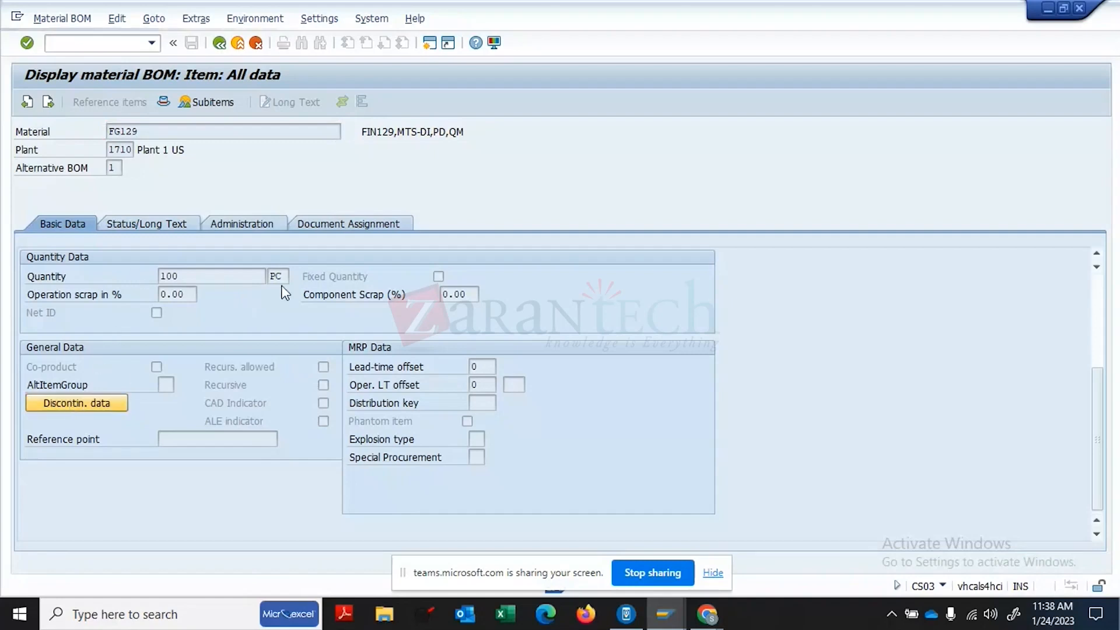
left_click(230, 244)
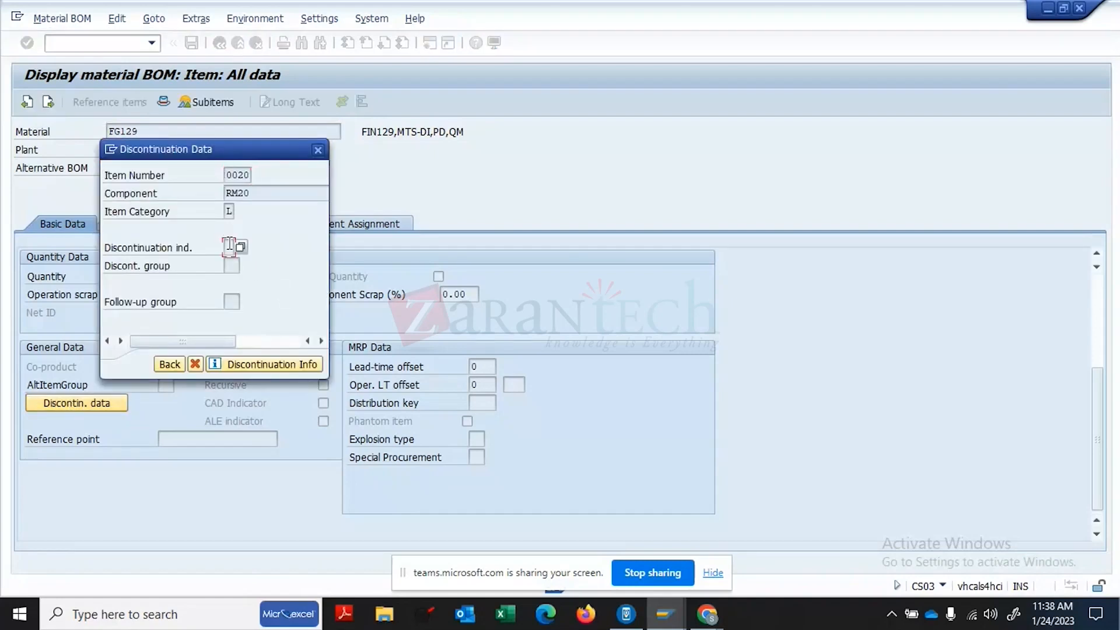
left_click(231, 266)
key("Tab")
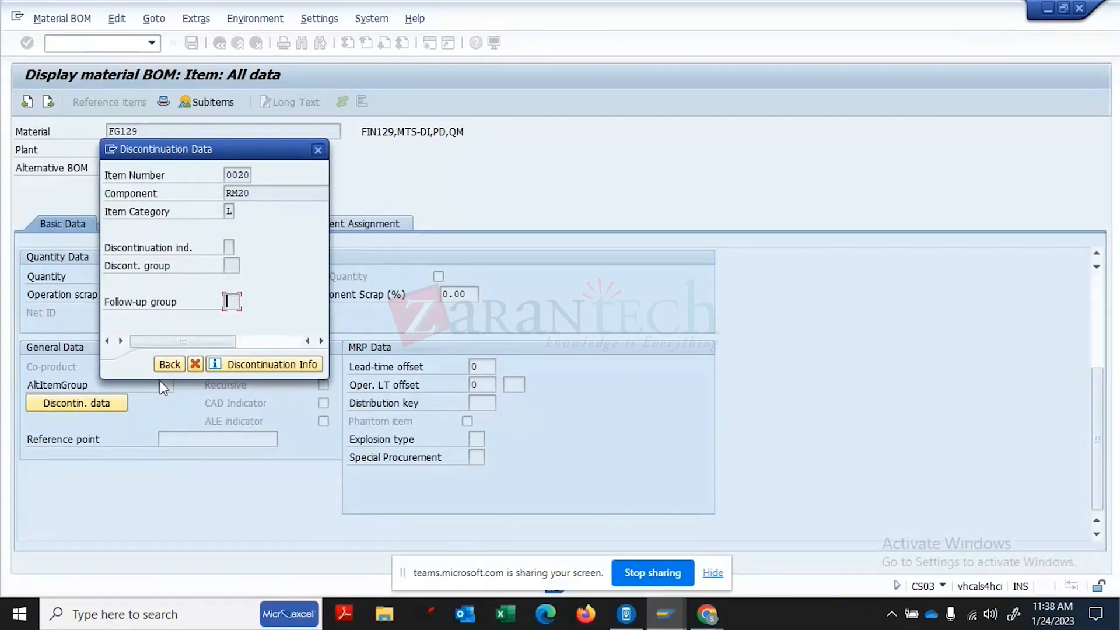
left_click(195, 364)
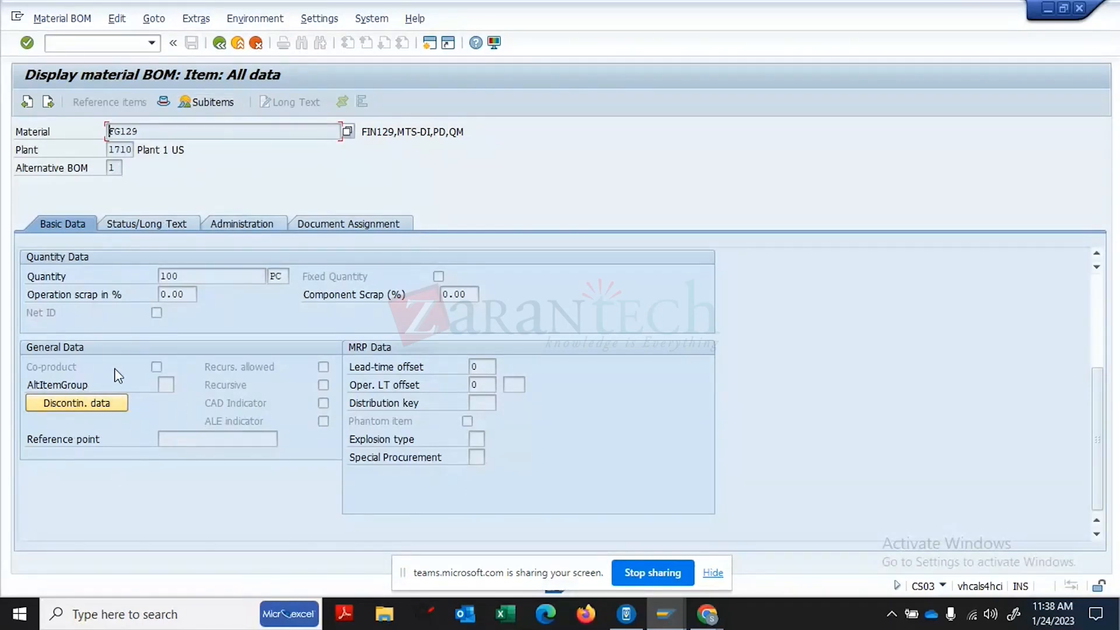
- Check the alternative item group and explosion type, then return to the FG129 item overview
left_click(163, 384)
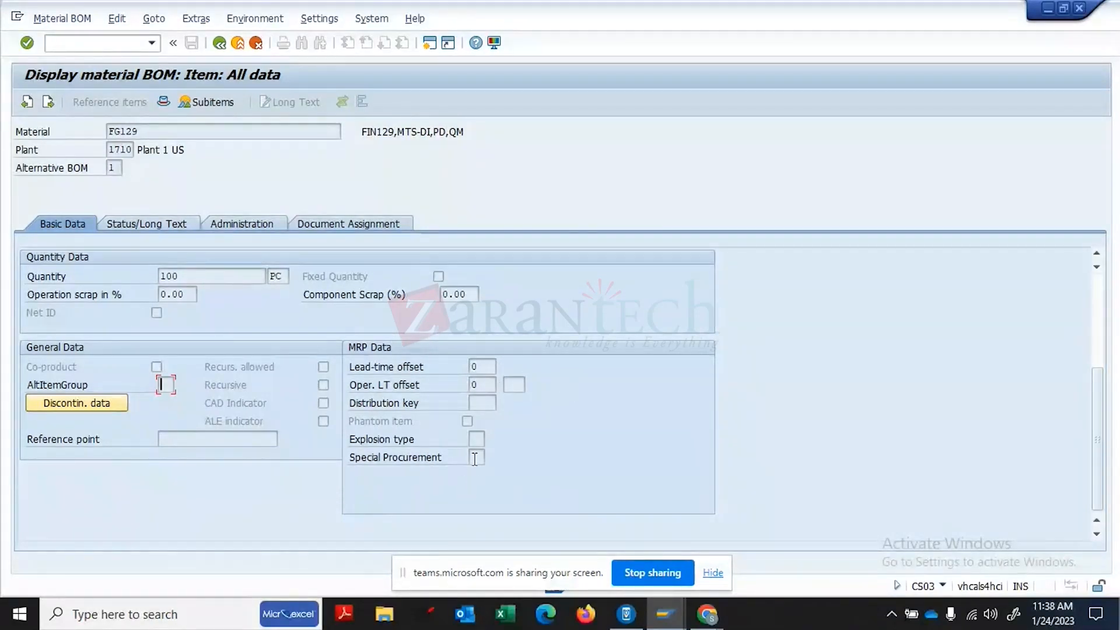
left_click(476, 437)
left_click(220, 46)
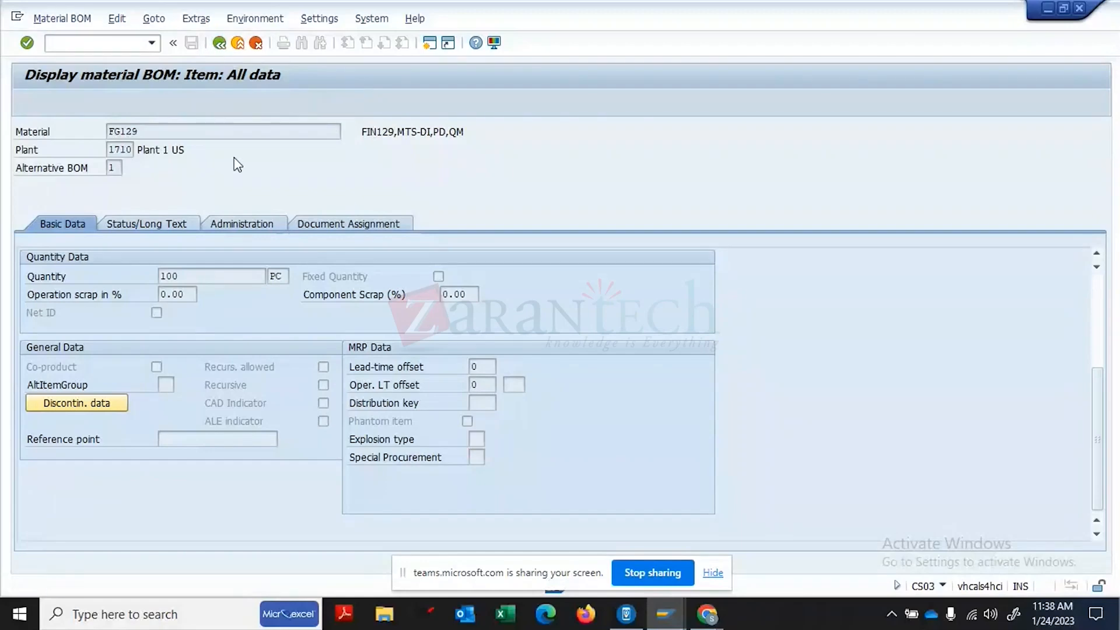
left_click(25, 257)
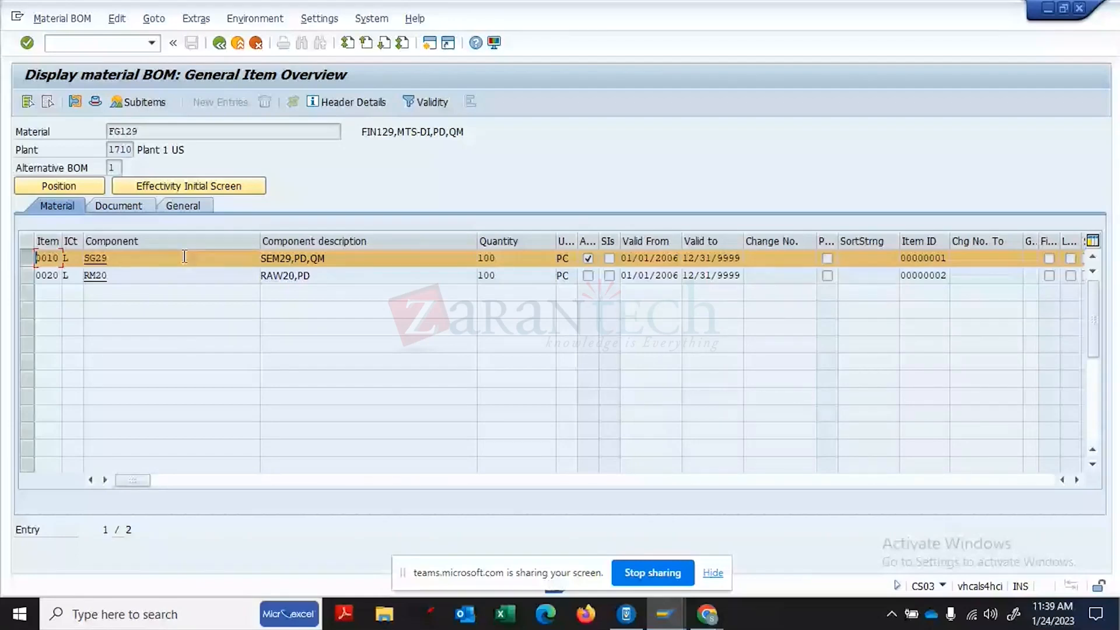
key("Tab")
left_click(90, 258)
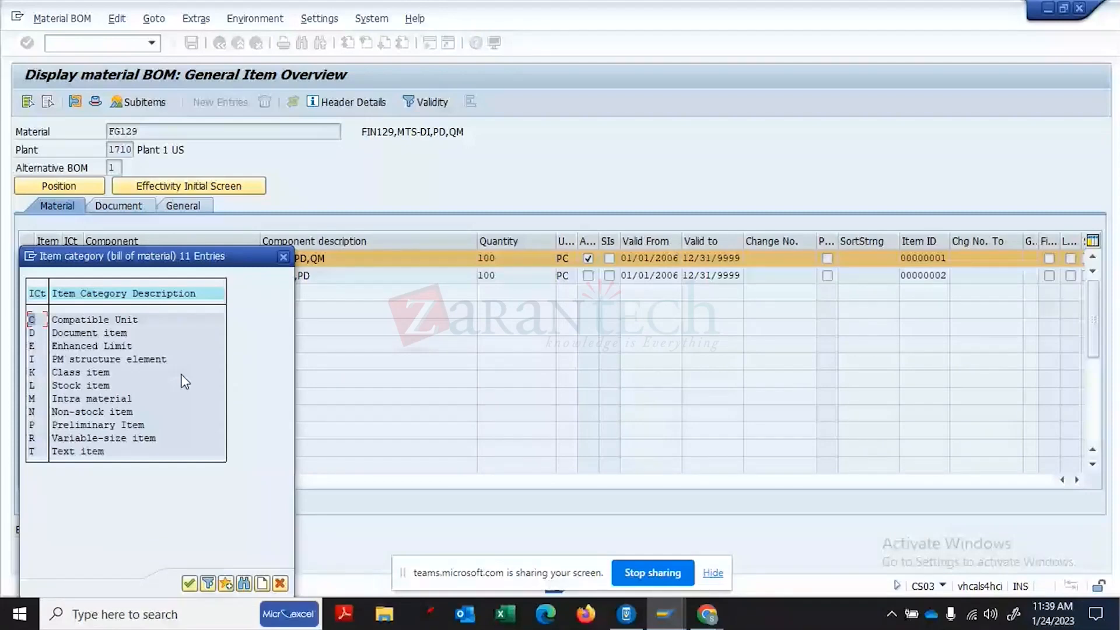
key("Escape")
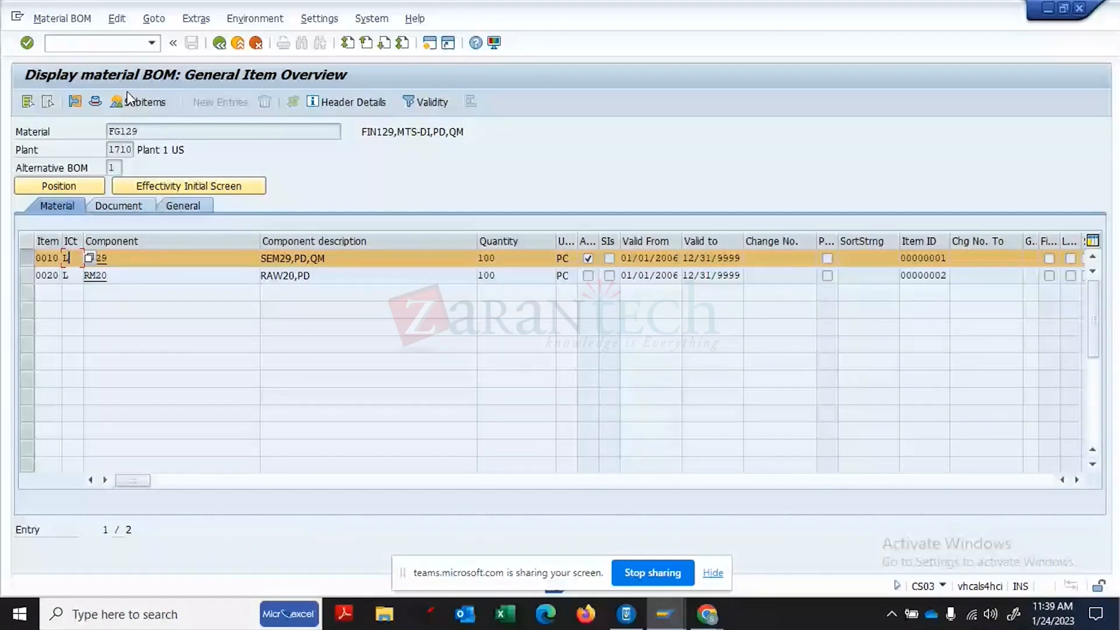
- Open SG29's item details and check its phantom setting and explosion type options (D1 Phantom Assembly Off)
left_click(75, 102)
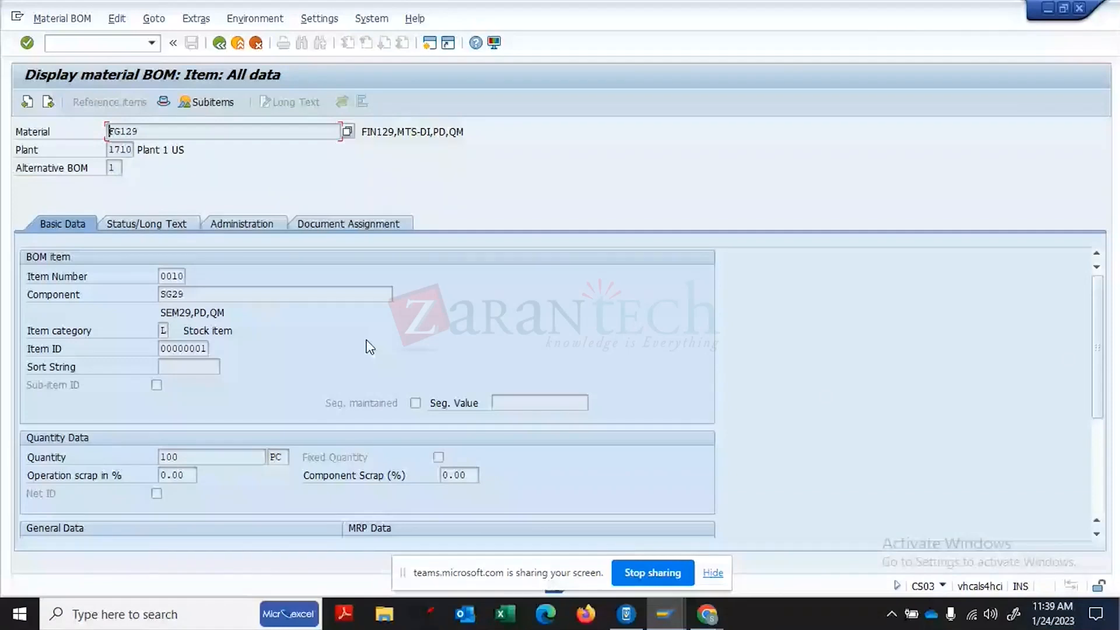
scroll(646, 360, "down", 3)
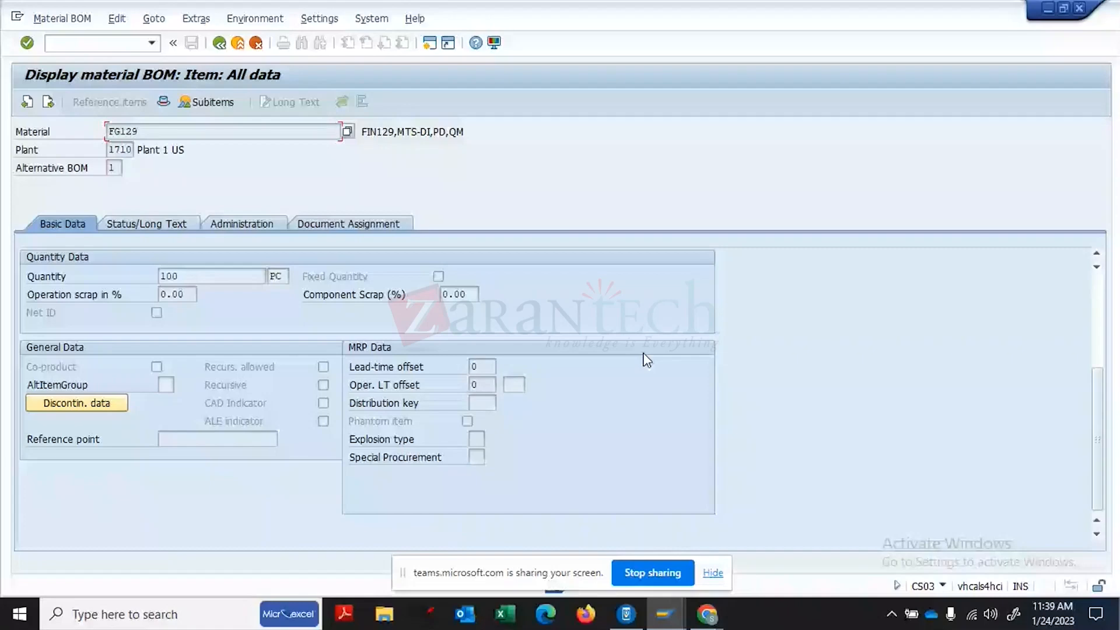
left_click(468, 422)
left_click(474, 441)
left_click(491, 438)
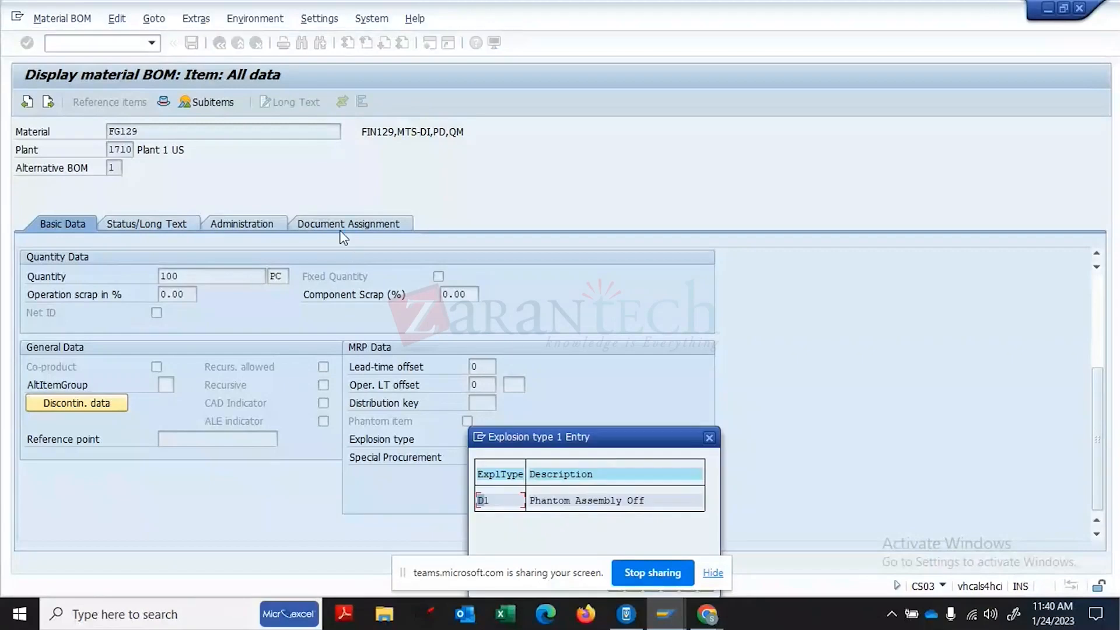
left_click(712, 437)
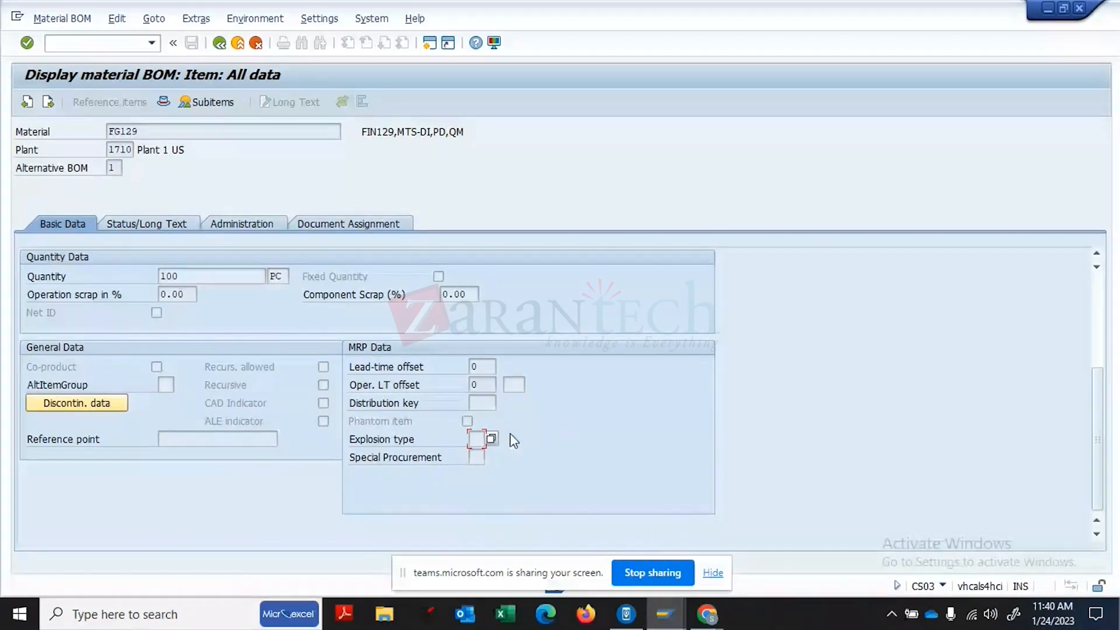
left_click(491, 438)
left_click(585, 505)
left_click(709, 437)
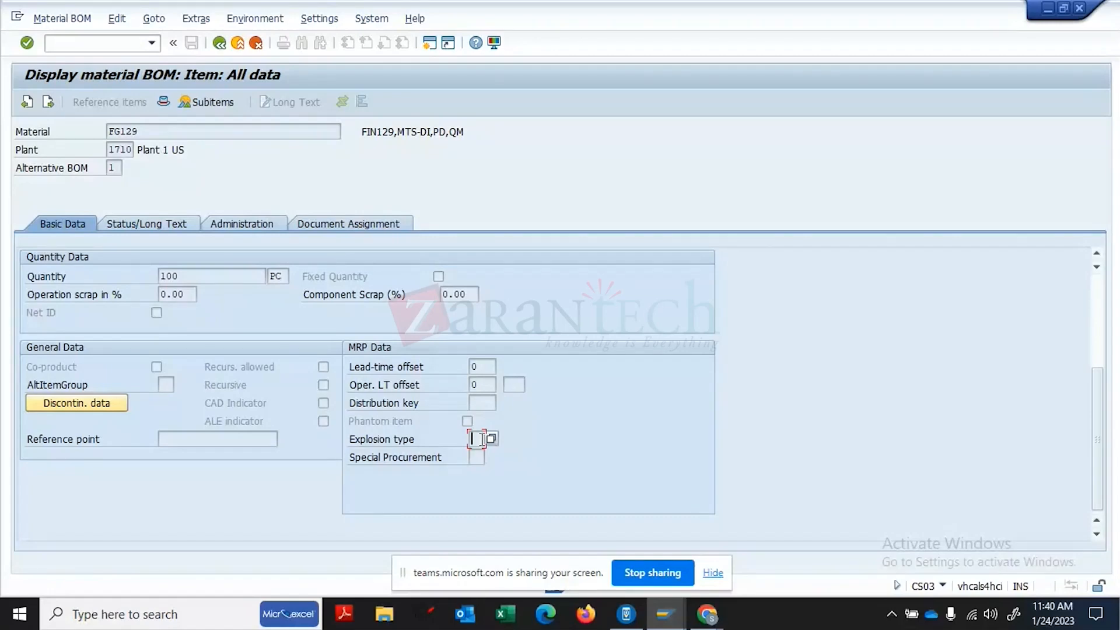
left_click(478, 458)
- Show SG29's Status/Long Text data and list the material provision indicator options
left_click(481, 441)
left_click(183, 222)
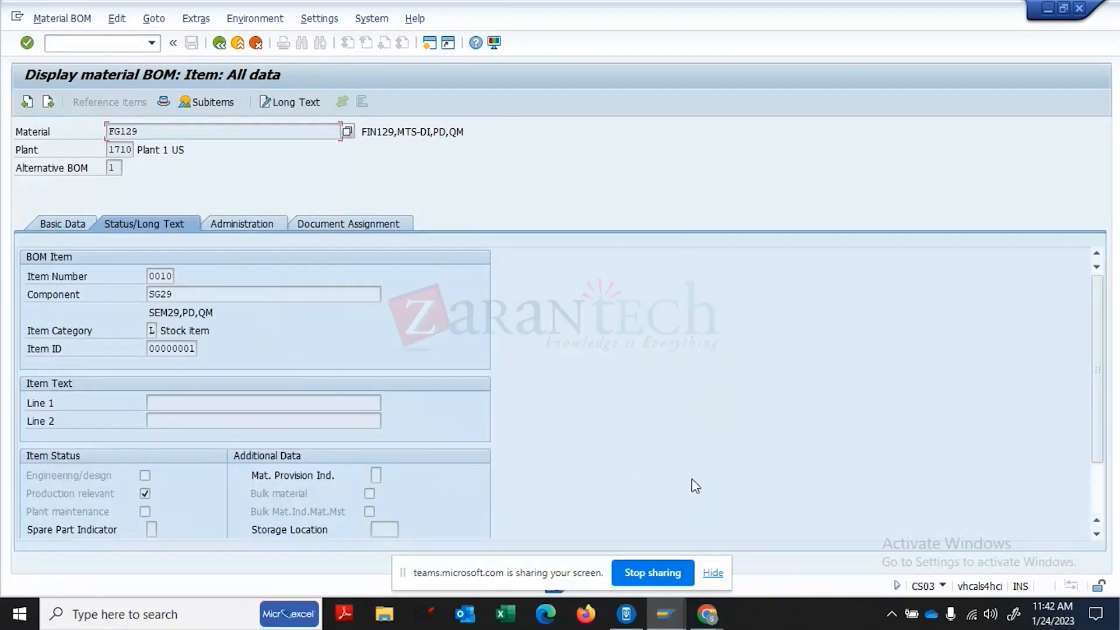
left_click(1097, 535)
left_click(1097, 535)
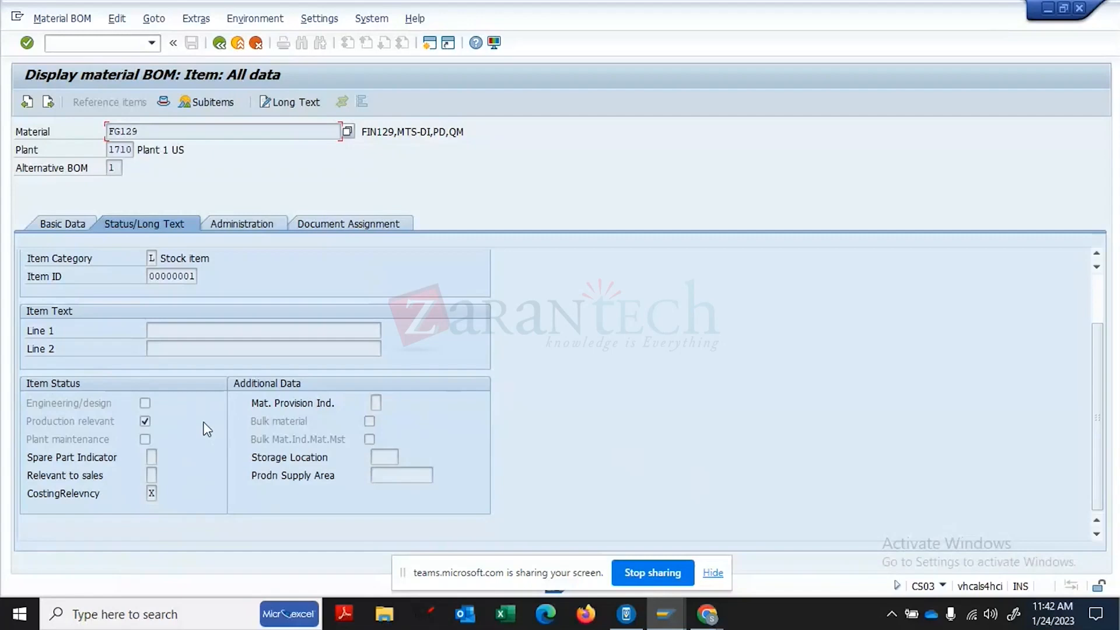
left_click(381, 403)
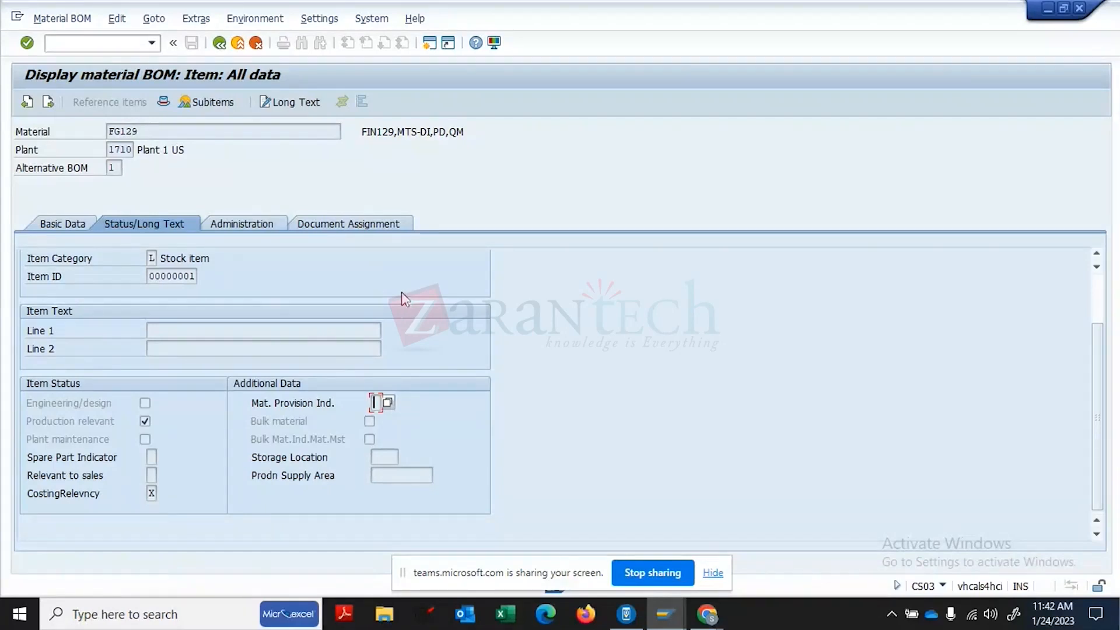
left_click(387, 403)
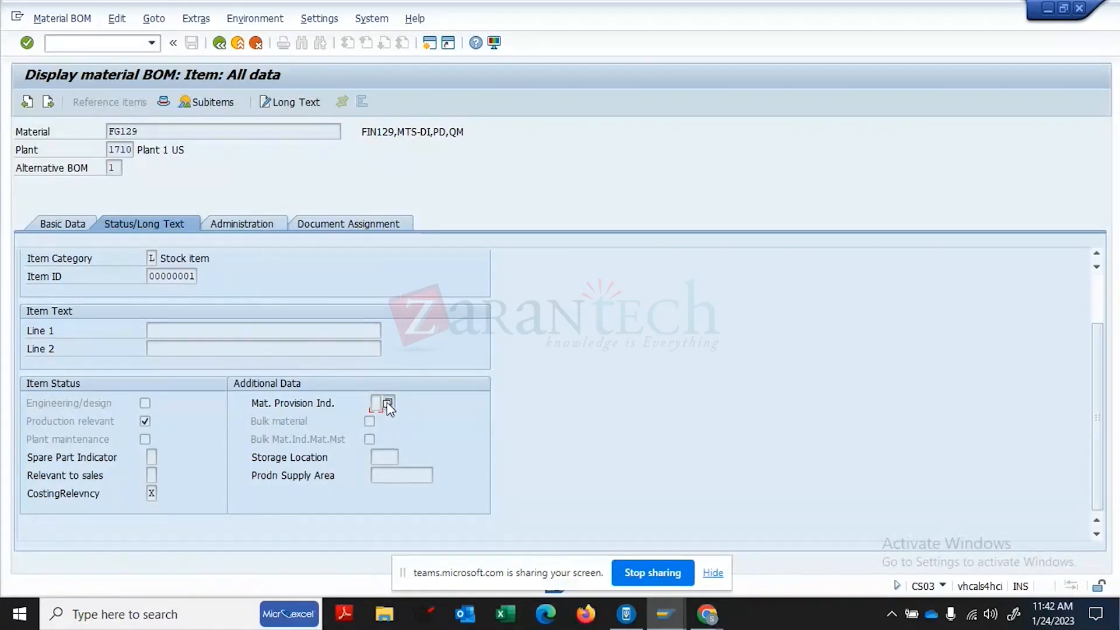
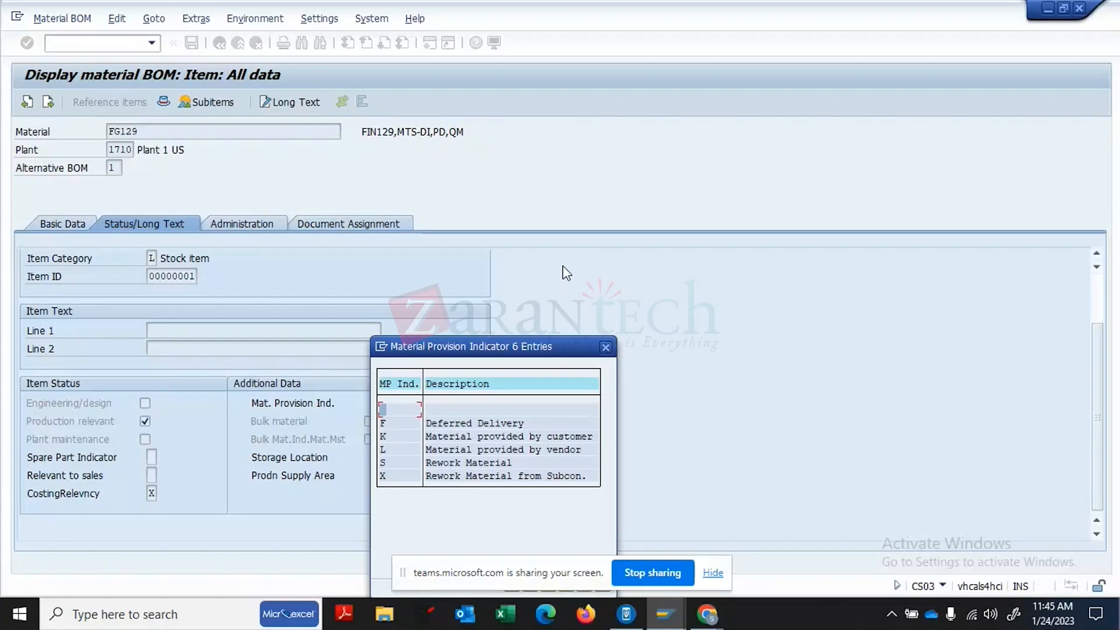
- Close the material provision indicator list and return to FG129's BOM item overview
left_click(607, 347)
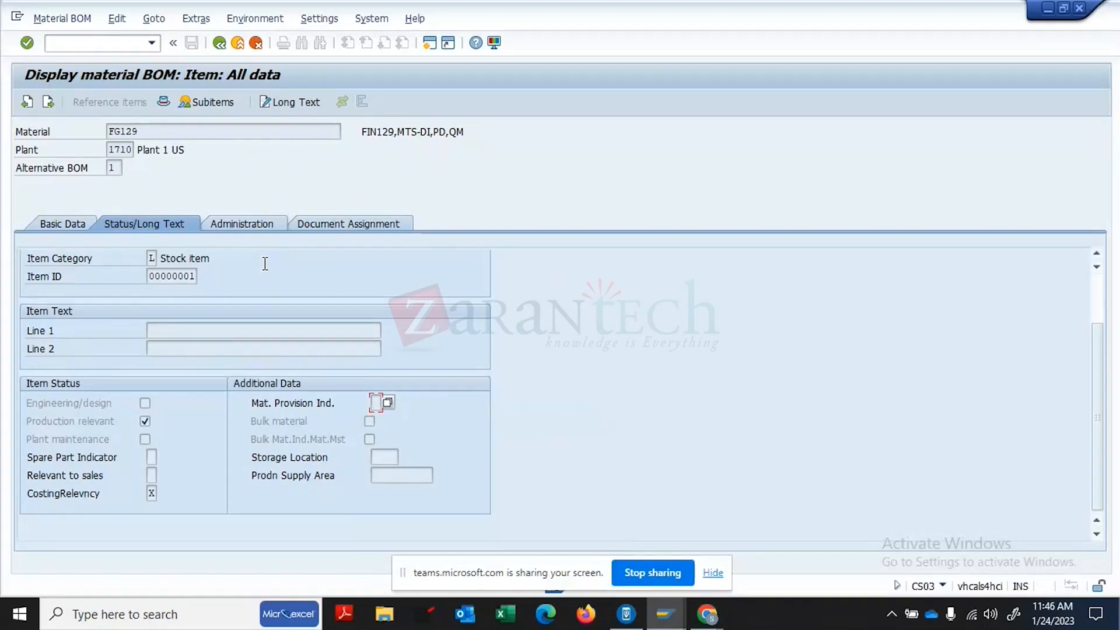
left_click(228, 103)
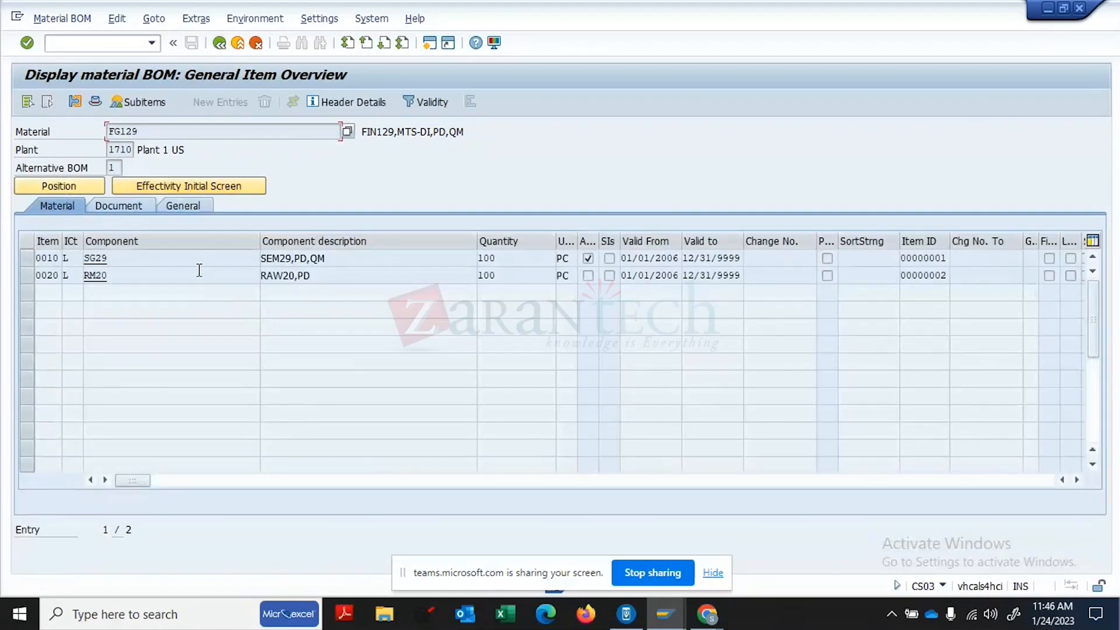
- Show the possible item categories for item 0010 (SG29) in FG129's BOM
left_click(69, 259)
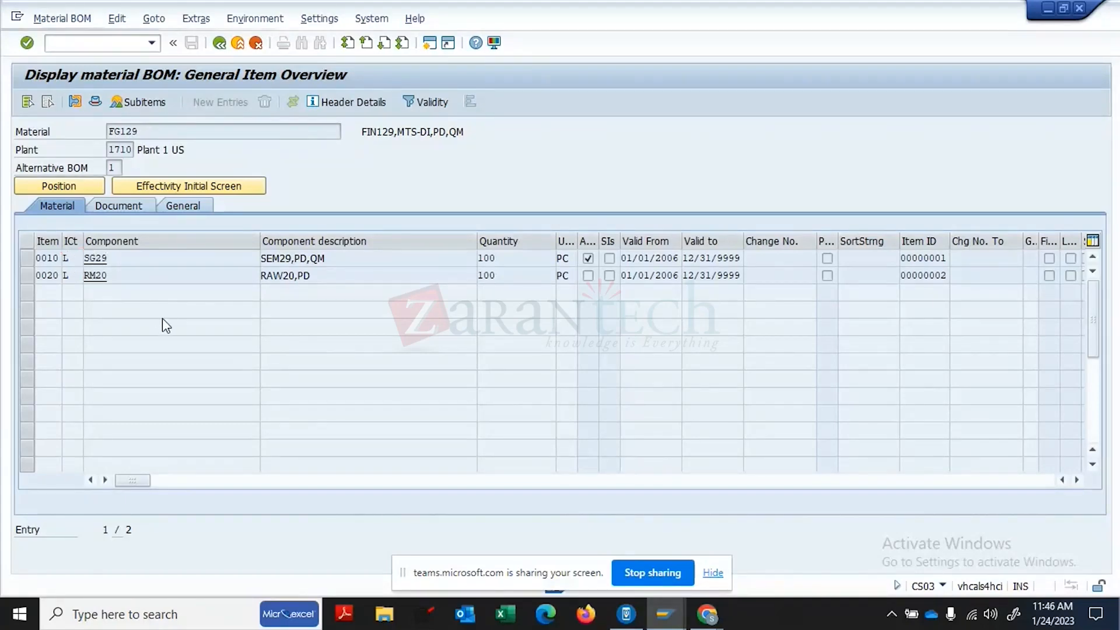
key("F4")
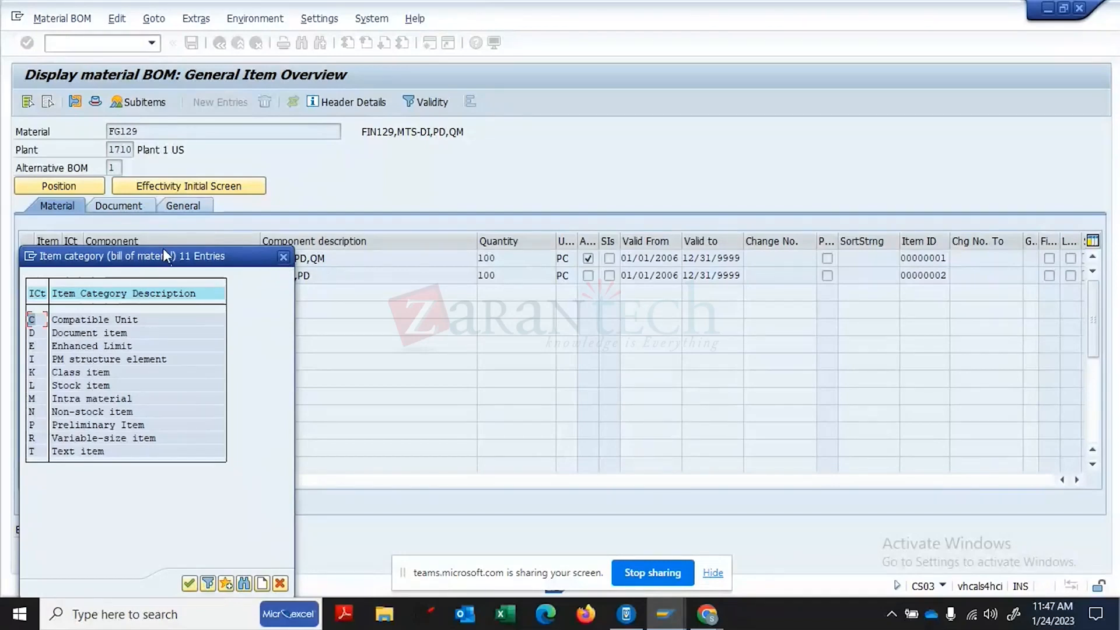
- Review the item category list, including Class and variable-size items, then close it
left_click_drag(164, 256, 454, 160)
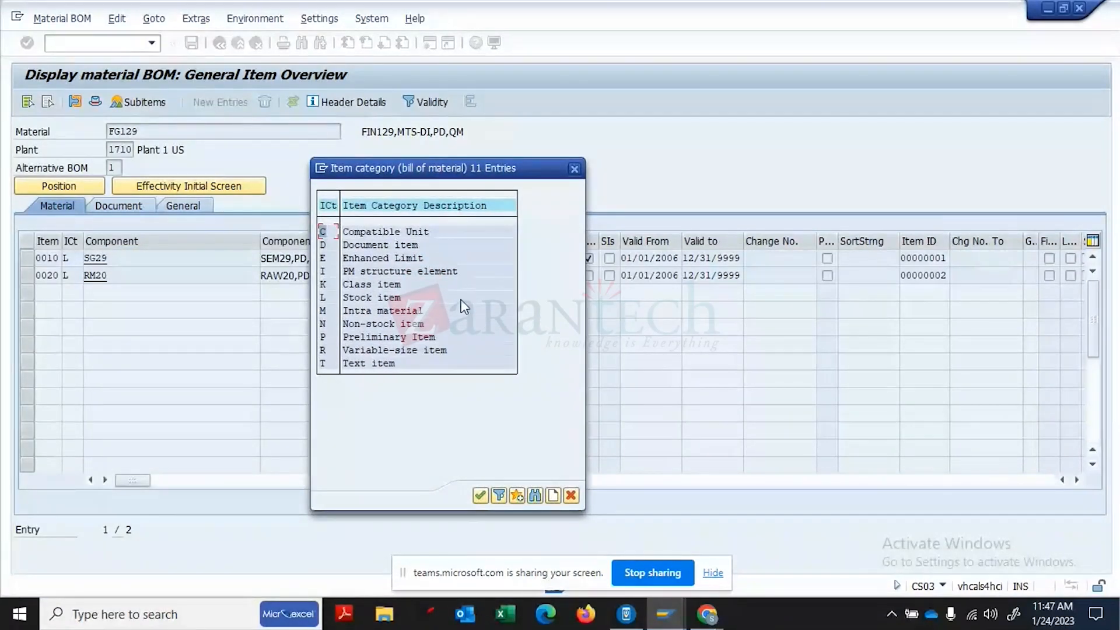
left_click(390, 284)
left_click(575, 170)
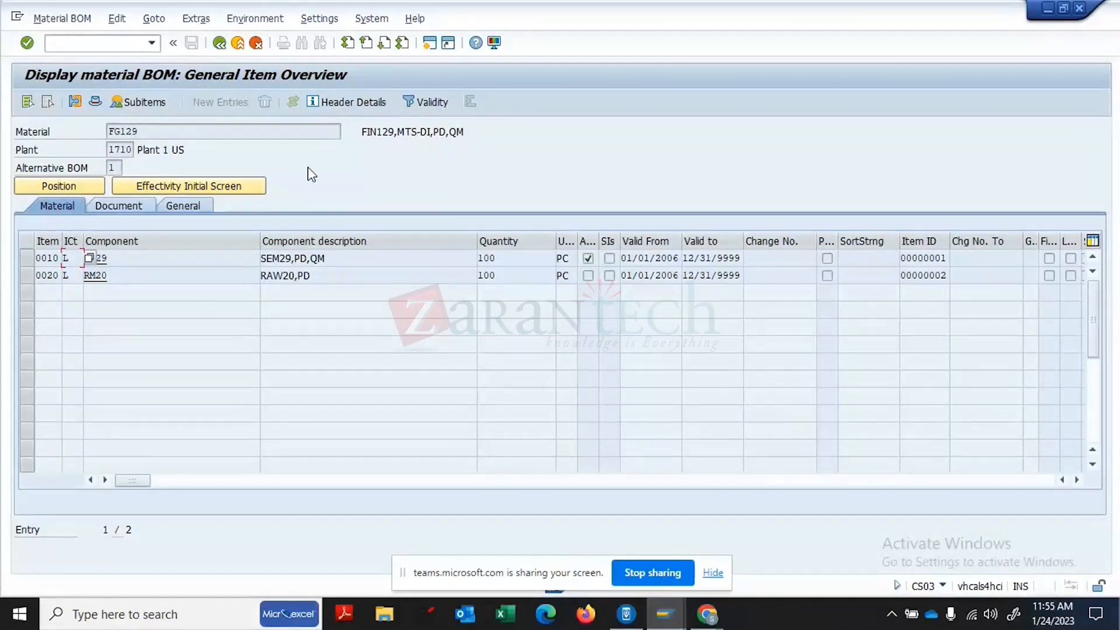
- Leave the BOM display and start customizing with transaction /NSPRO
left_click(103, 44)
type("/NSPRO")
key("Return")
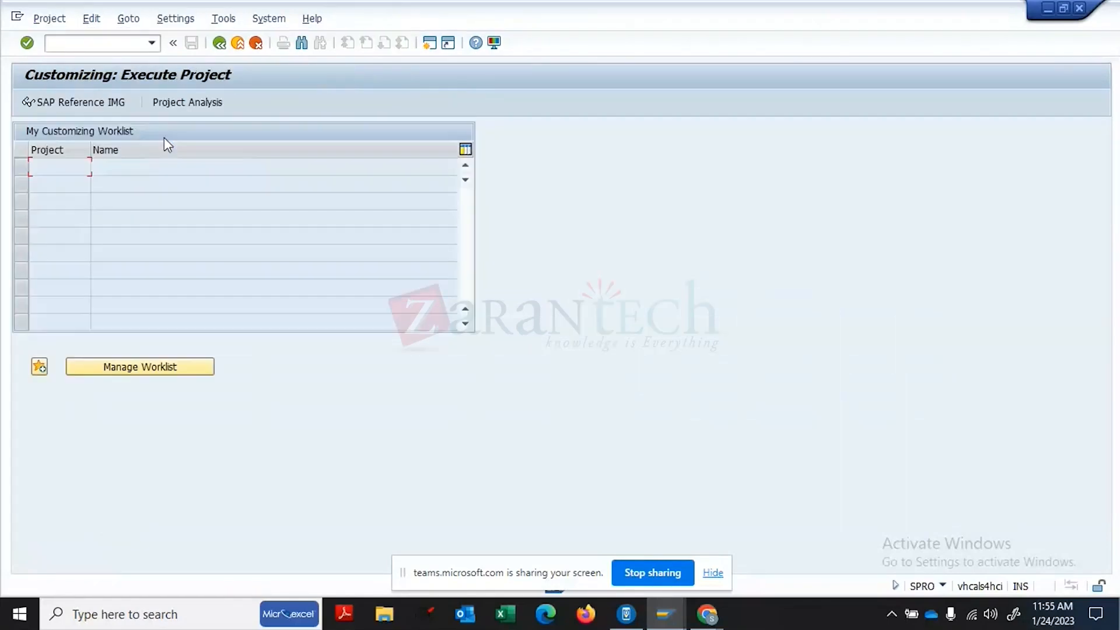
- Open the SAP Reference IMG and expand Production > Basic Data > Bill of Material
left_click(76, 103)
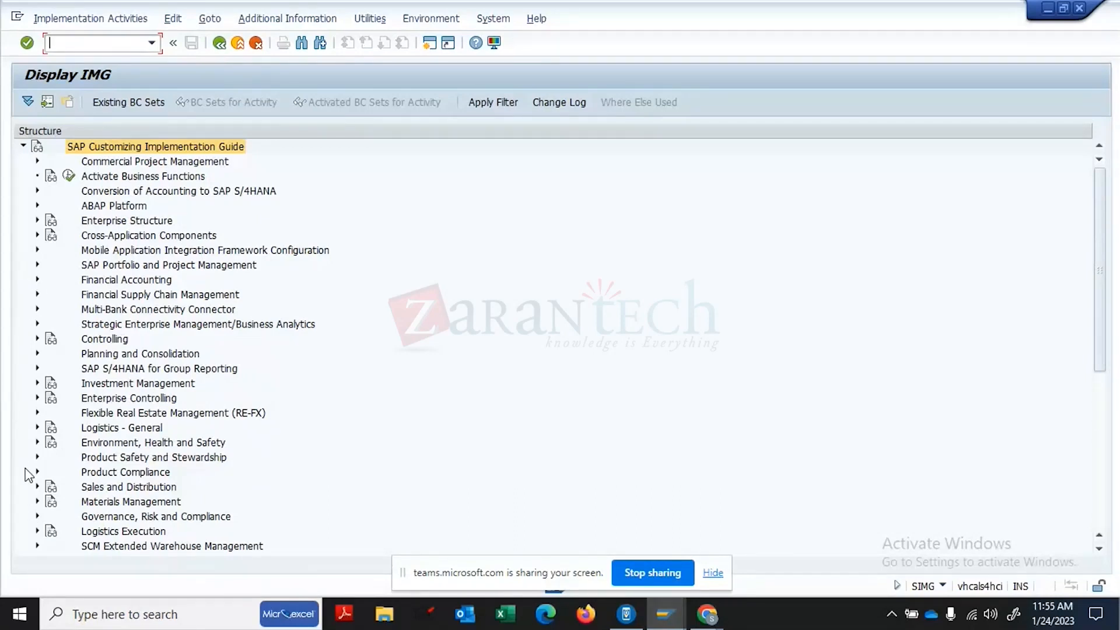
left_click(1102, 473)
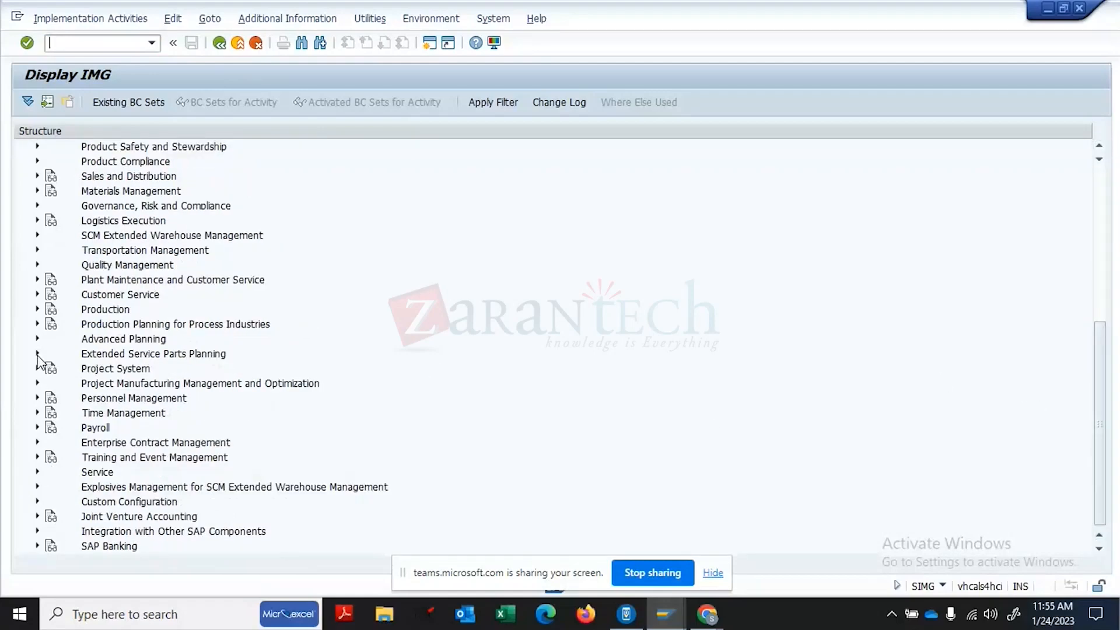
left_click(37, 309)
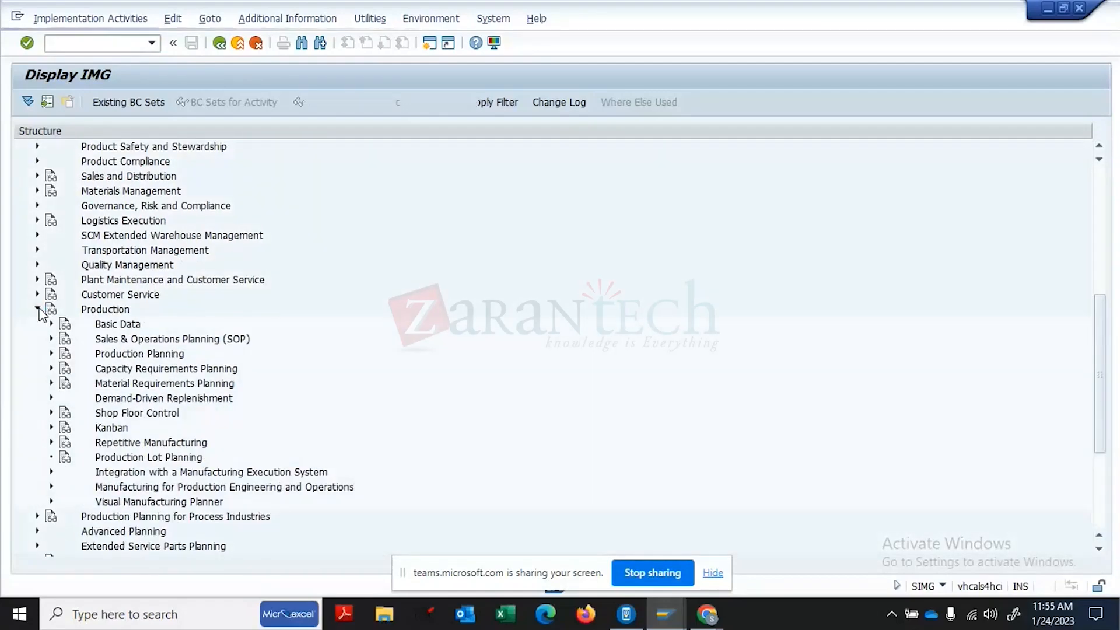
left_click(51, 324)
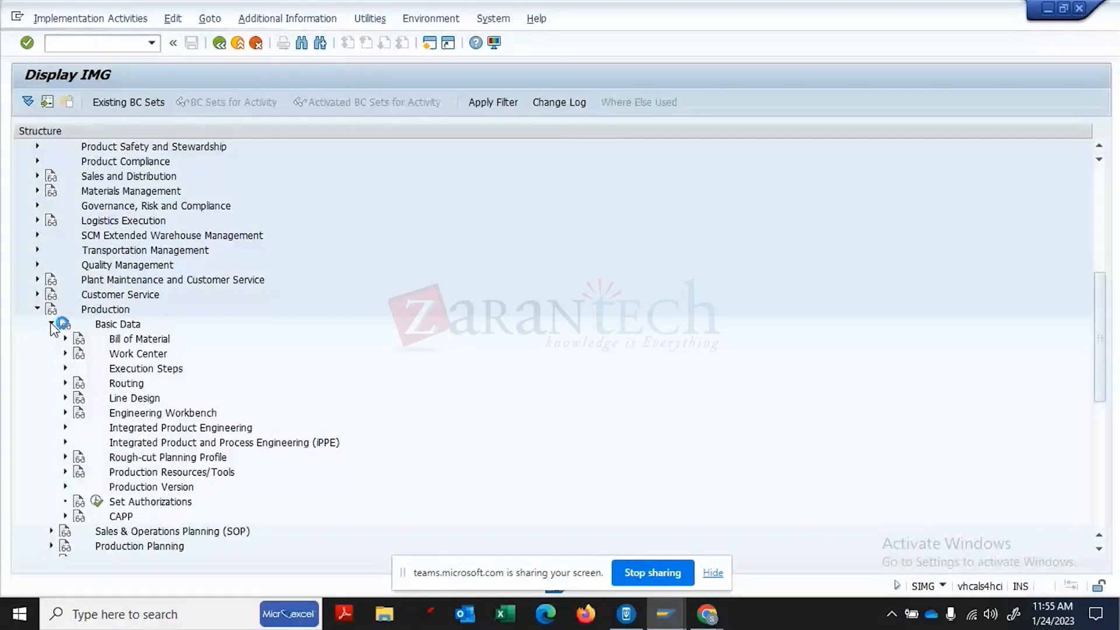
left_click(66, 339)
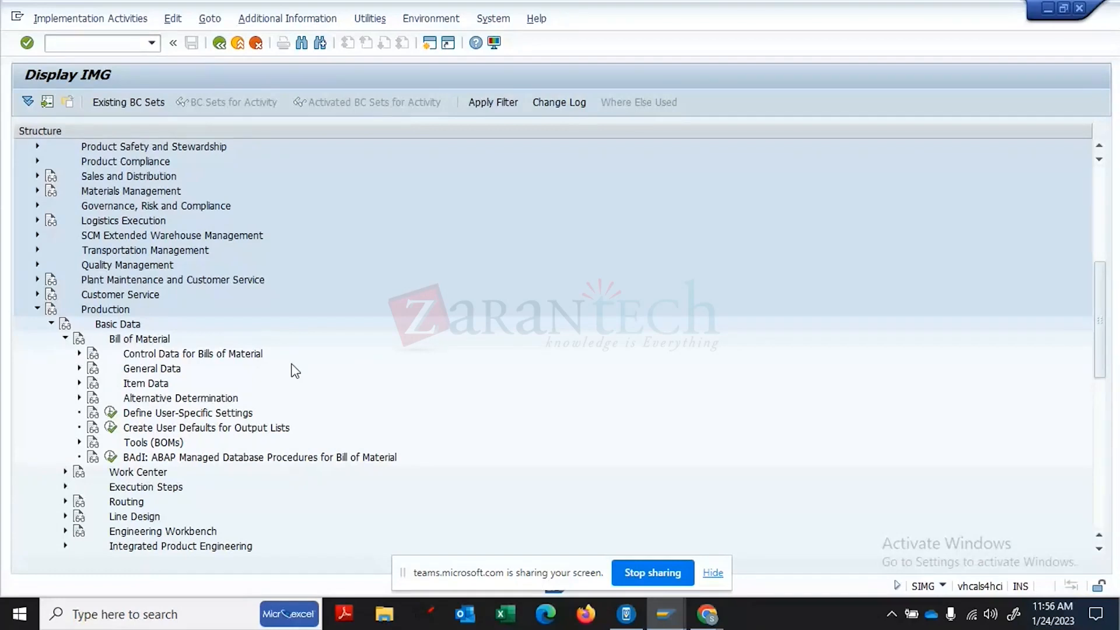
- Browse the Control Data for Bills of Material nodes and run Define Modification Parameters
left_click(255, 357)
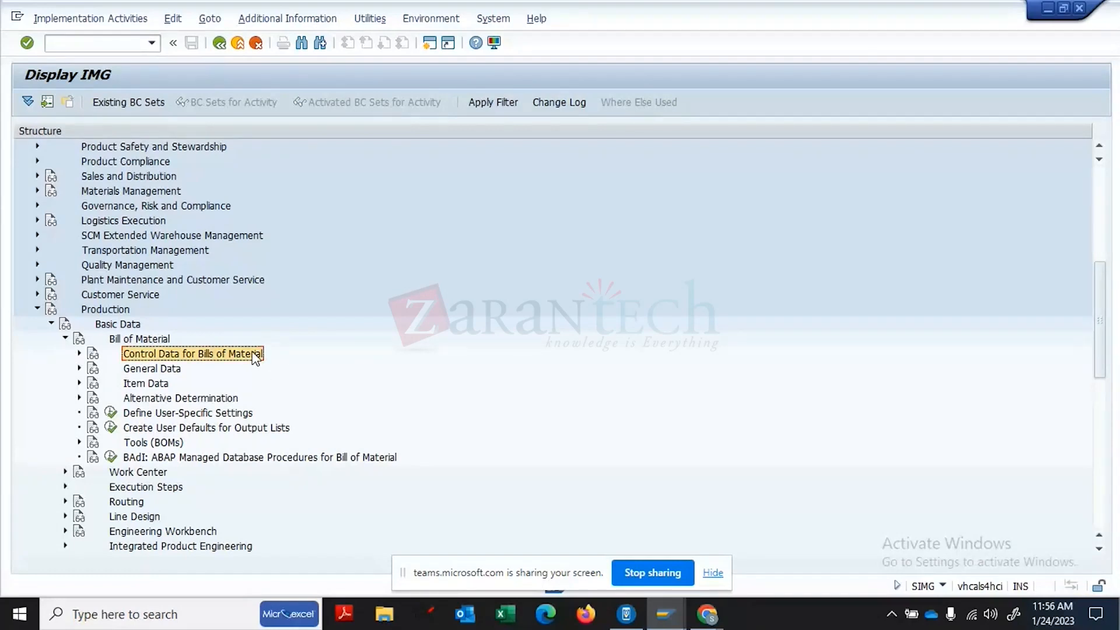
left_click(150, 373)
left_click(149, 383)
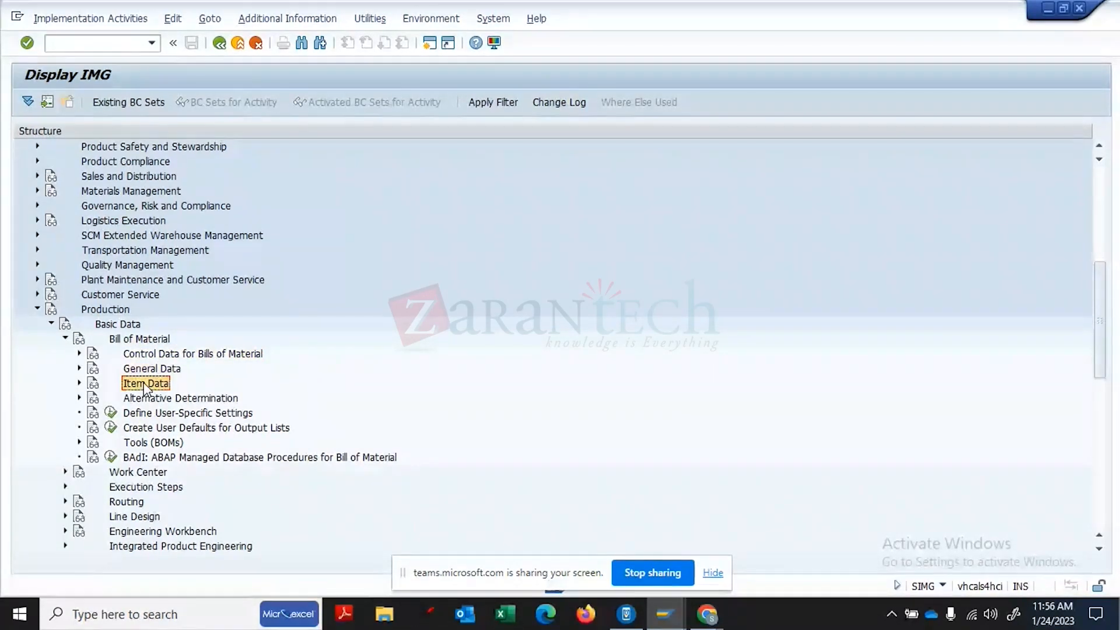
left_click(170, 400)
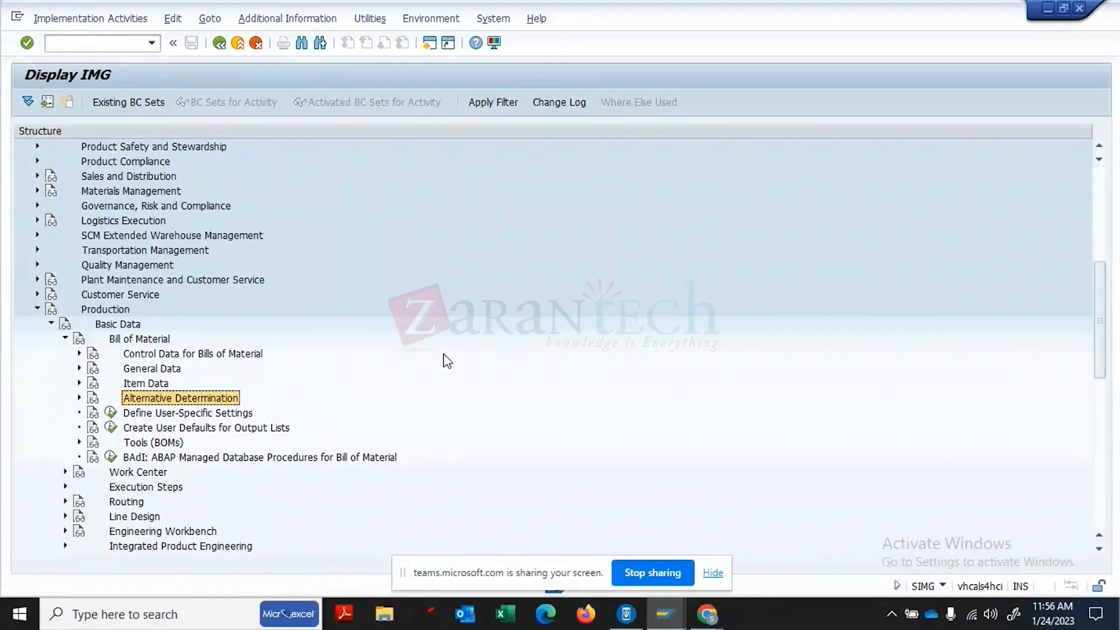
left_click(80, 353)
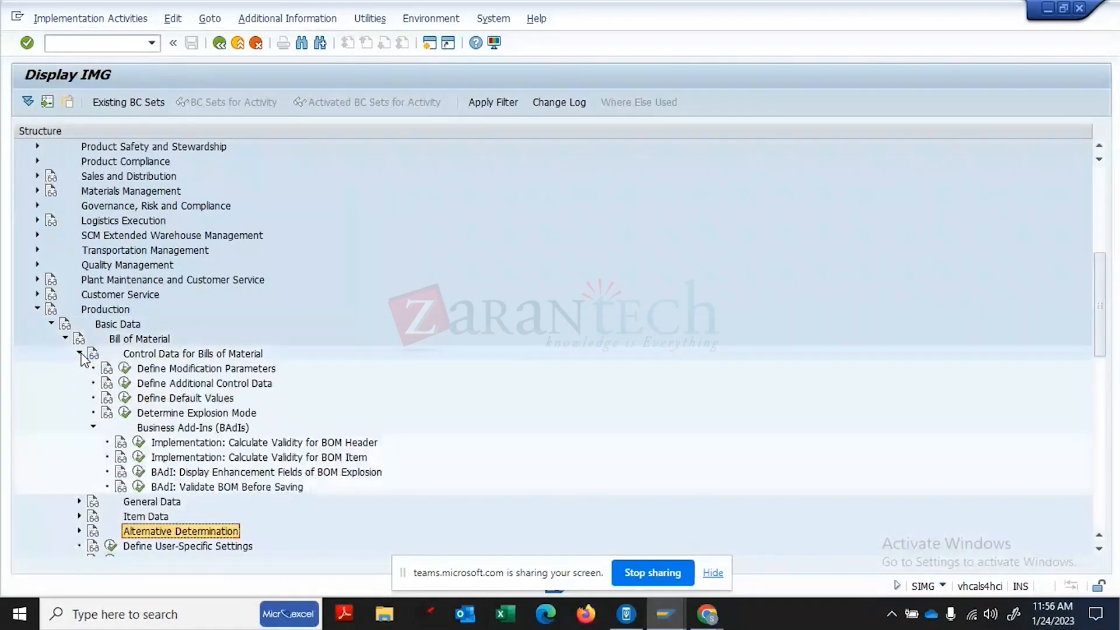
left_click(197, 368)
left_click(124, 368)
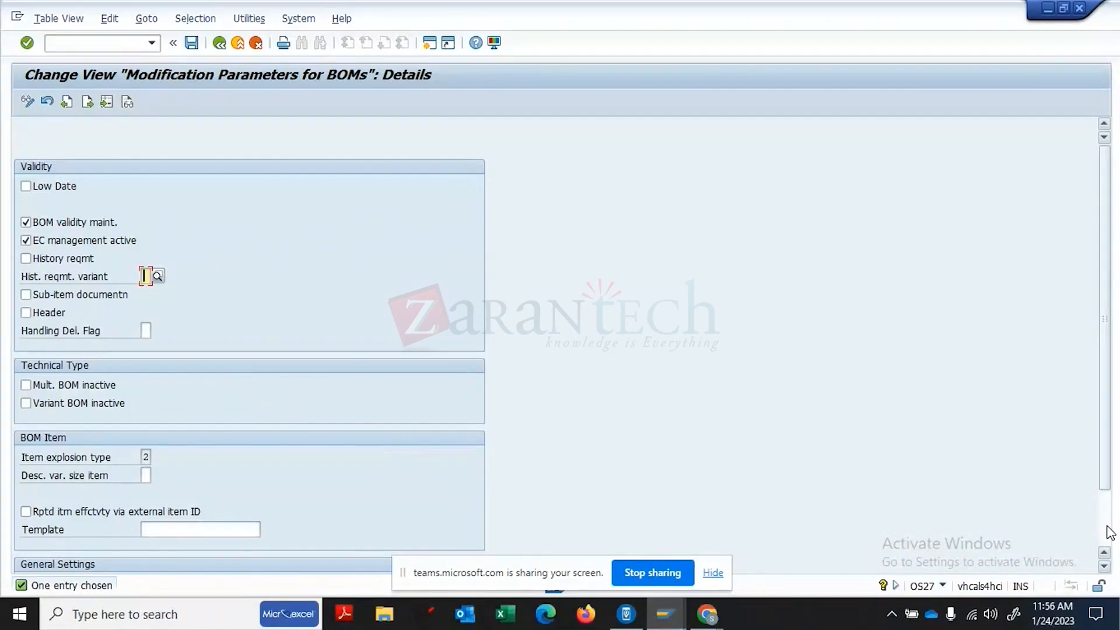
- Review the BOM modification parameters, turning on repeated item effectivity via external item ID, then exit
scroll(1108, 532, "down", 3)
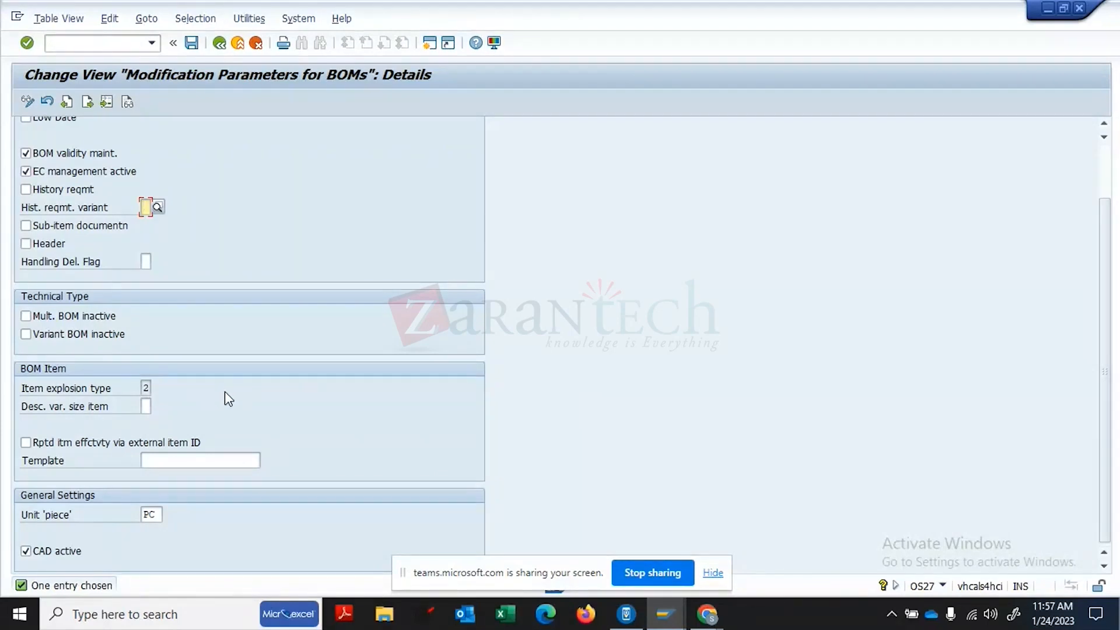
left_click(156, 511)
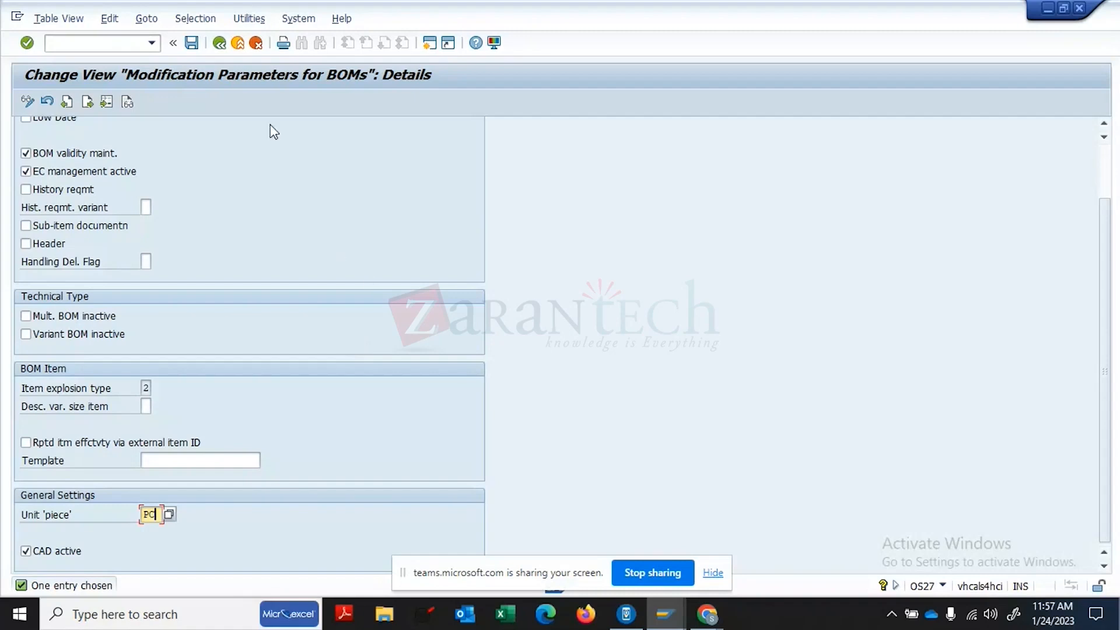
left_click(87, 101)
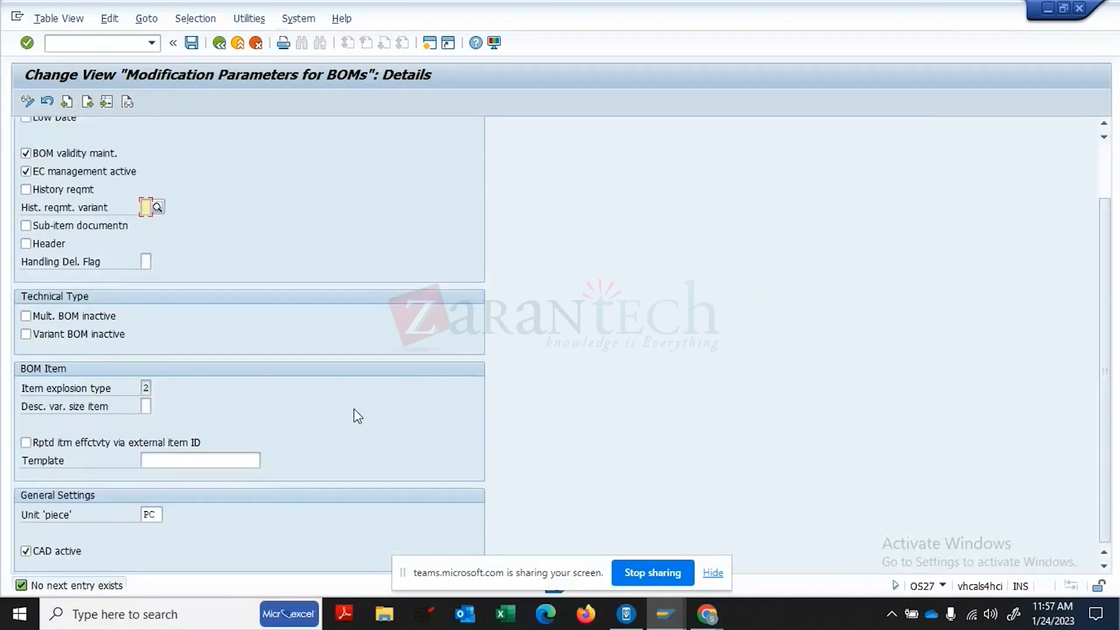
left_click(215, 448)
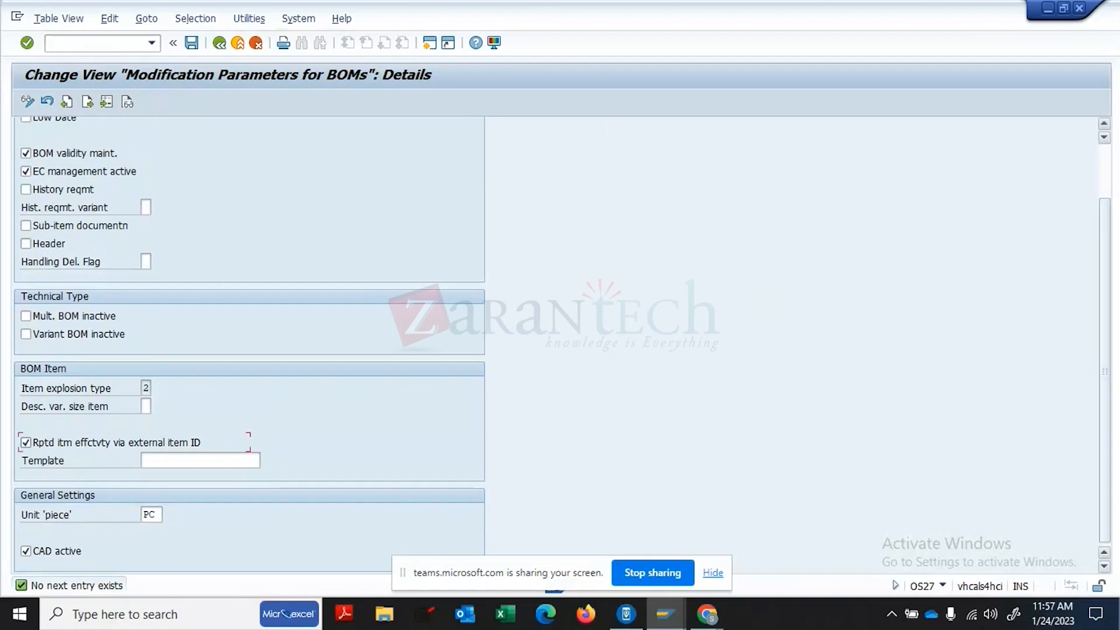
left_click(1107, 178)
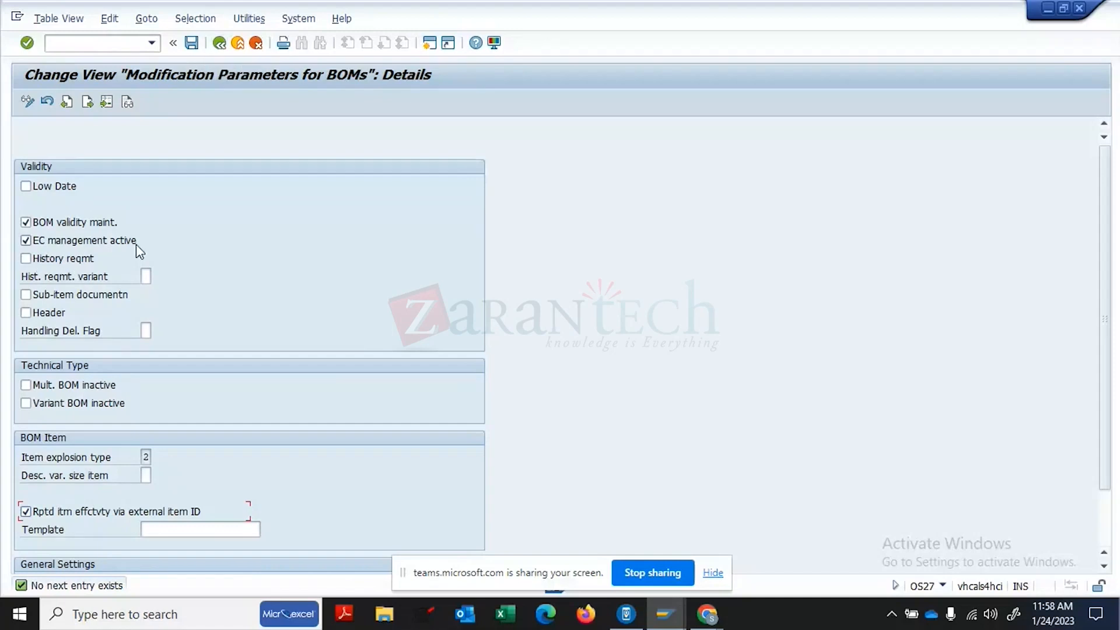
left_click(218, 43)
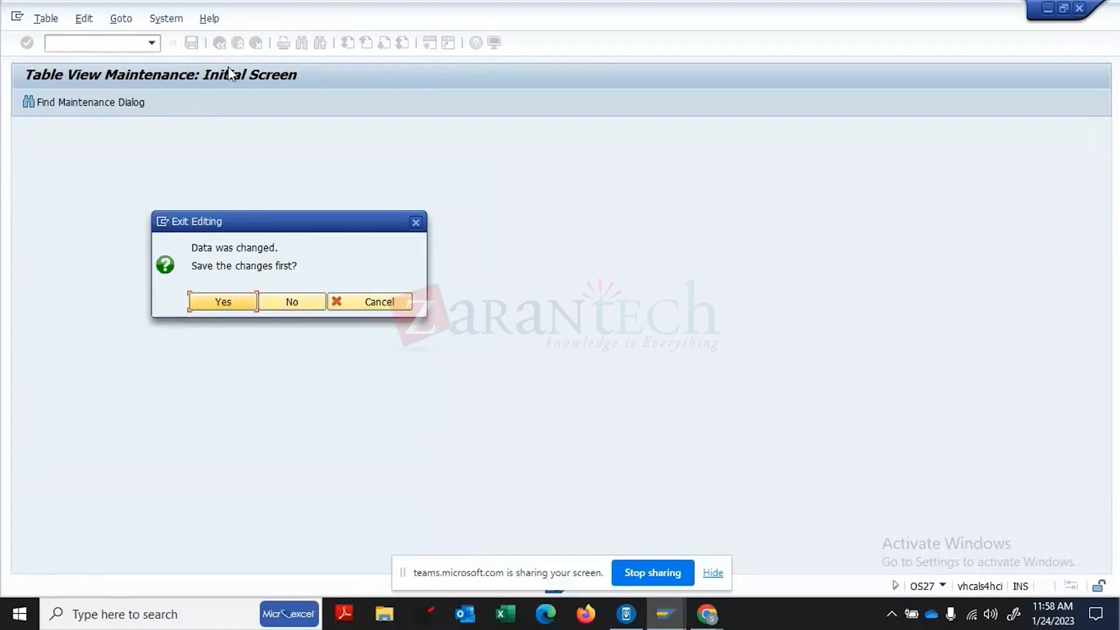
- Discard the parameter changes and view Additional Control Data, showing Version BOM Active on
left_click(295, 308)
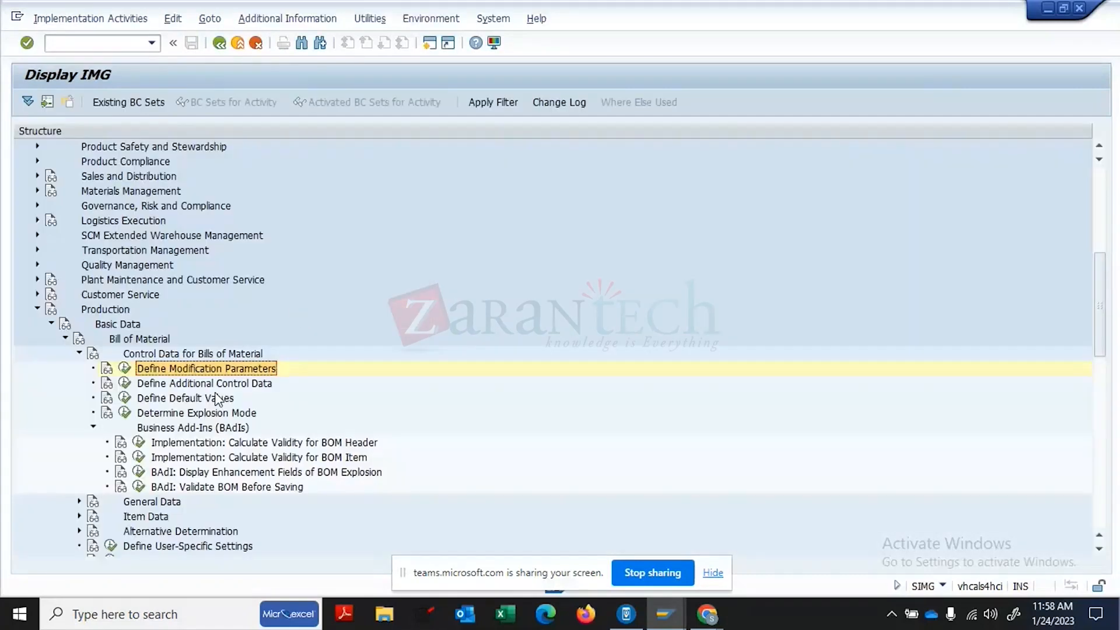
left_click(204, 386)
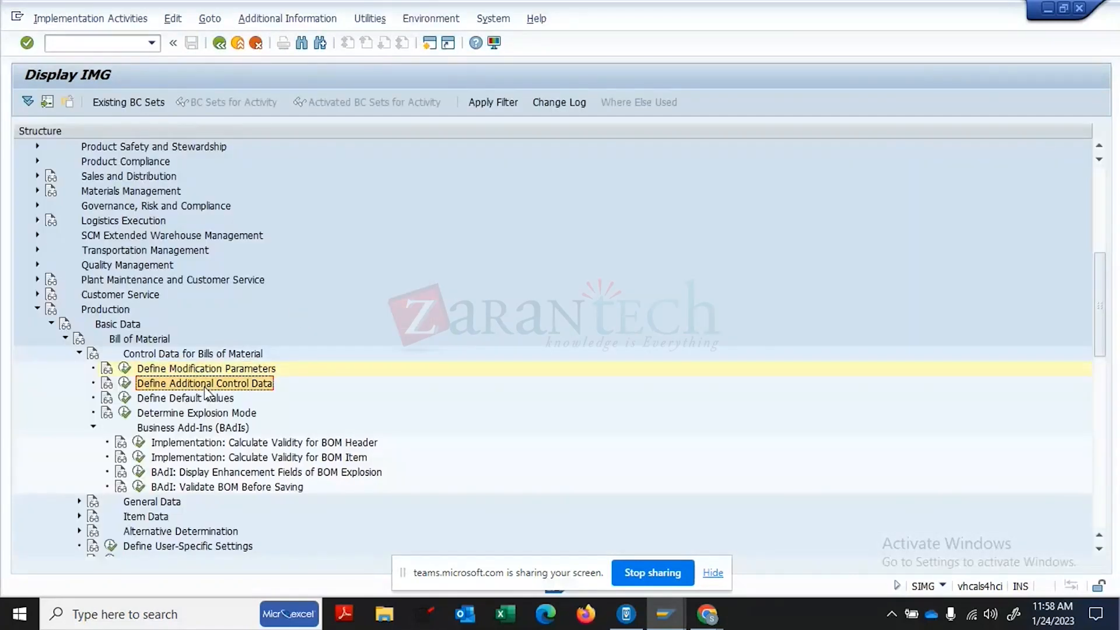
left_click(125, 385)
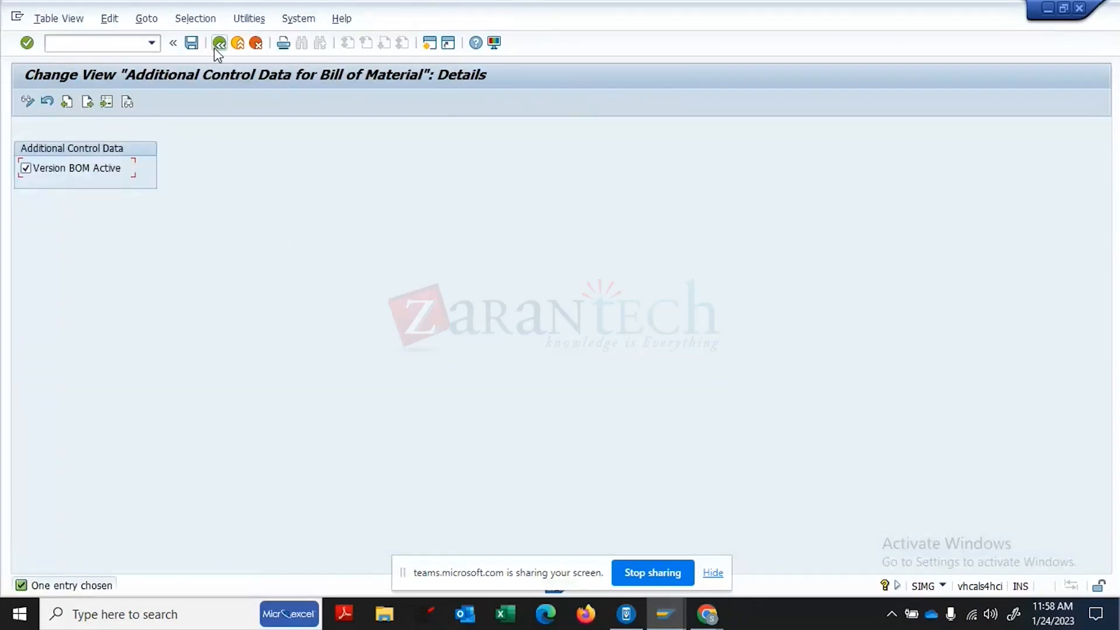
- Return to the IMG tree and run the BOM Define Default Values activity
left_click(219, 43)
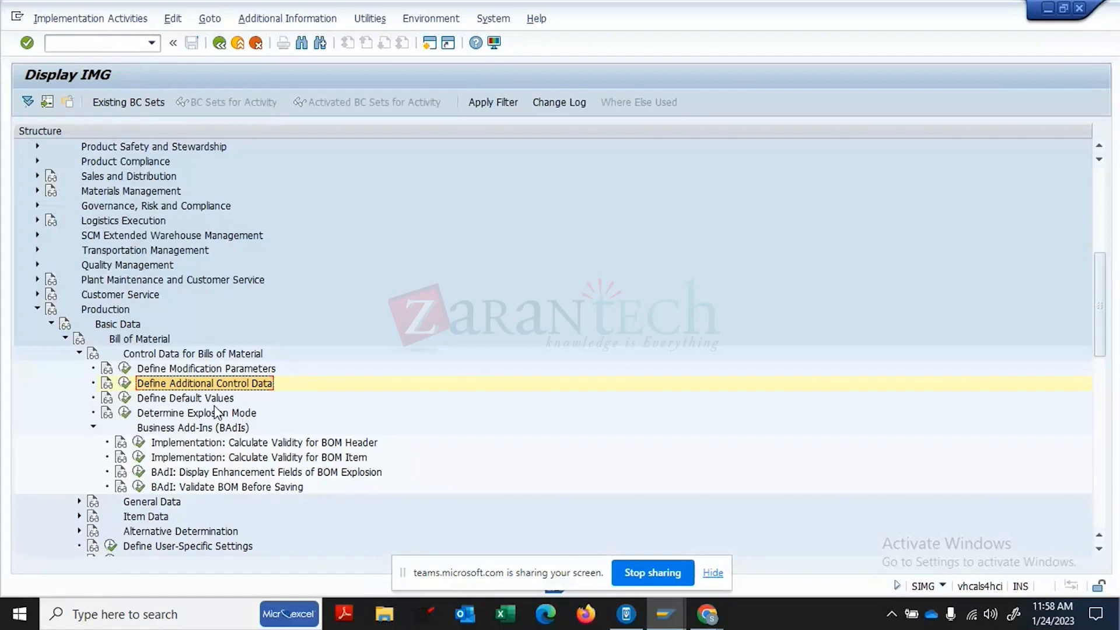
left_click(174, 397)
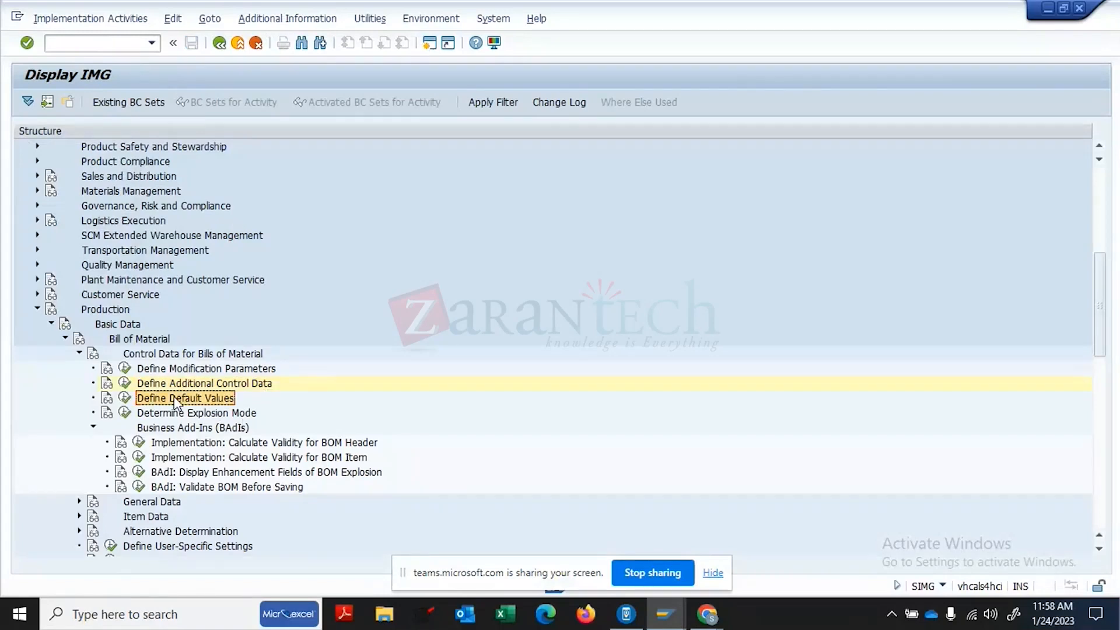
left_click(125, 398)
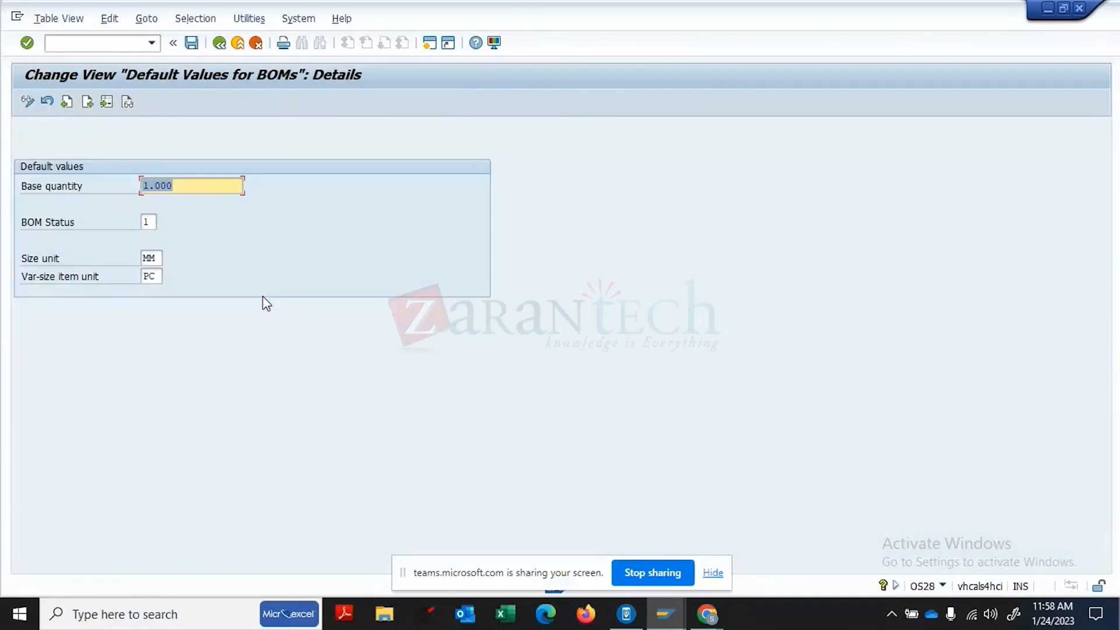
- Clear default size unit MM, keeping base quantity 1.000 and var-size unit PC
left_click(158, 253)
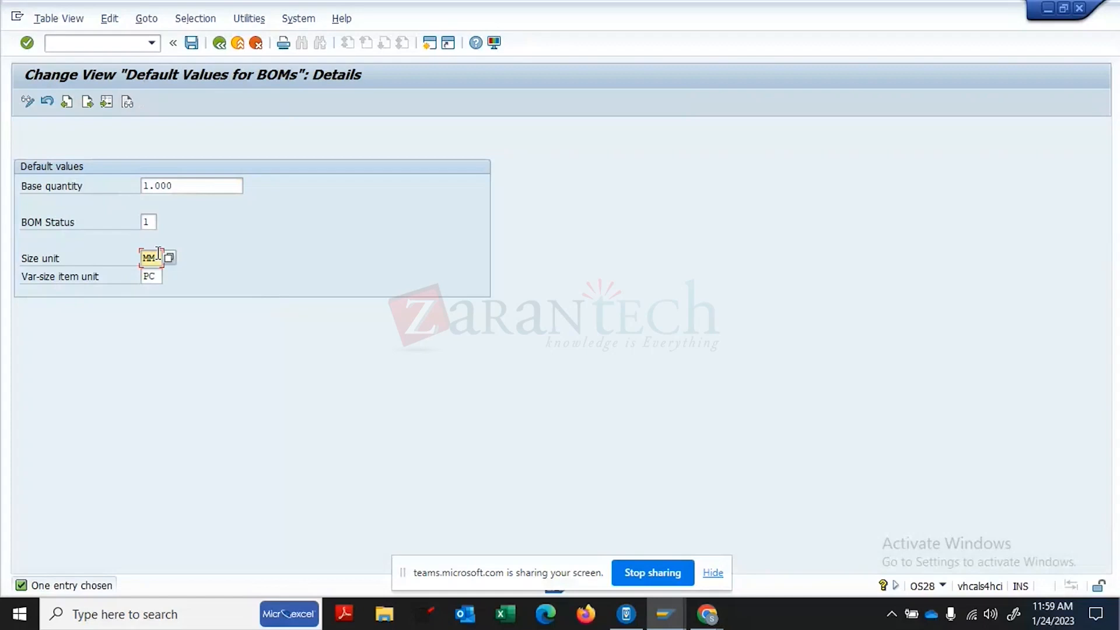
key("BackSpace")
key("BackSpace")
left_click(162, 277)
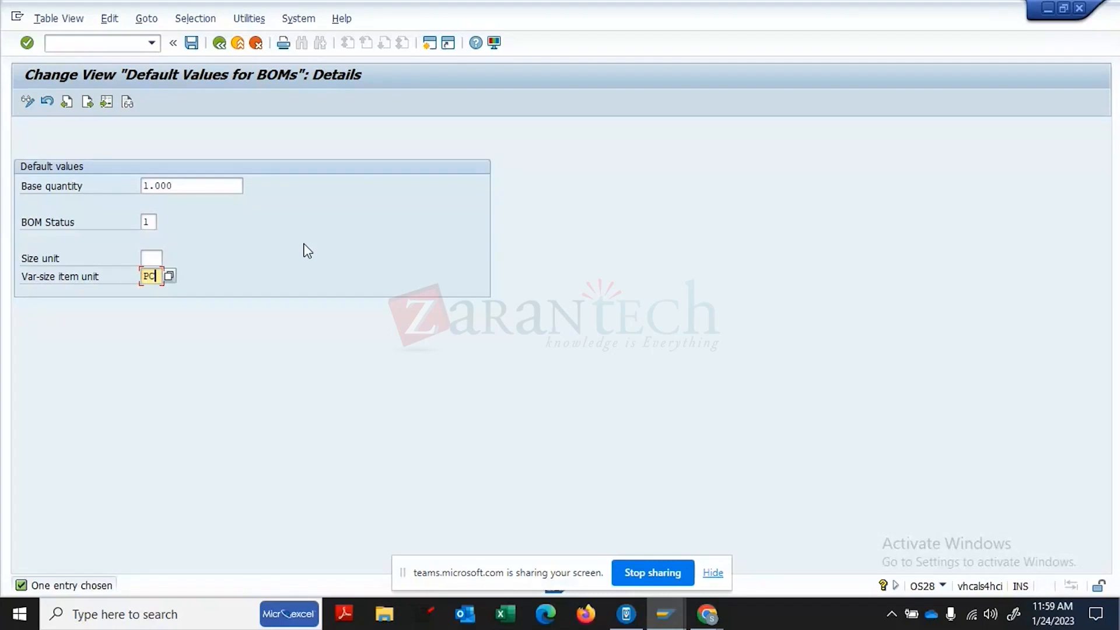
left_click(150, 257)
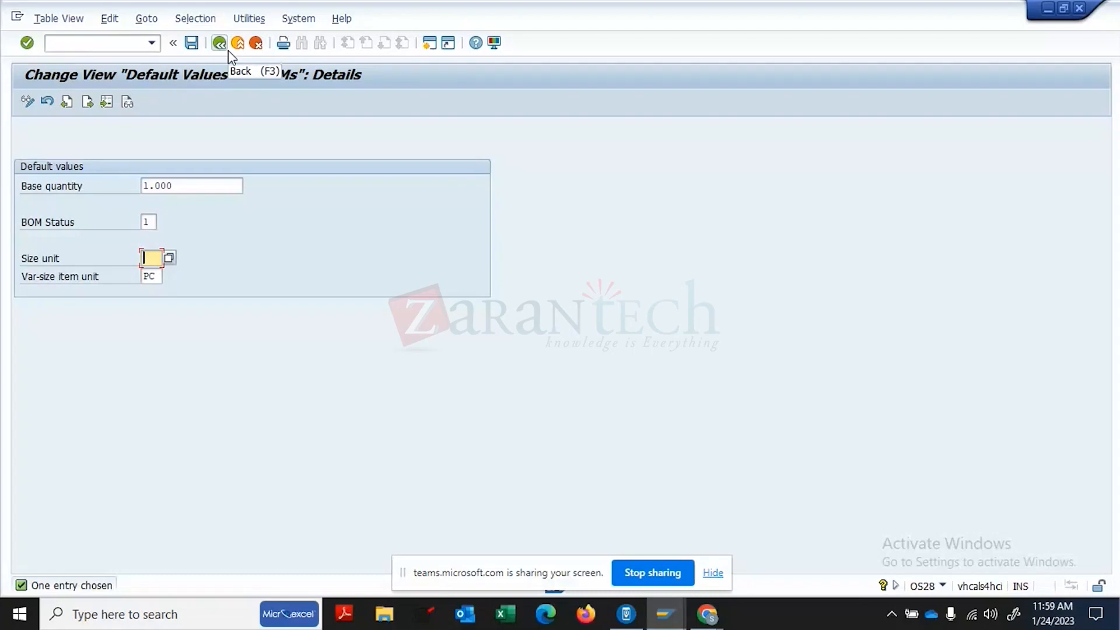
left_click(186, 191)
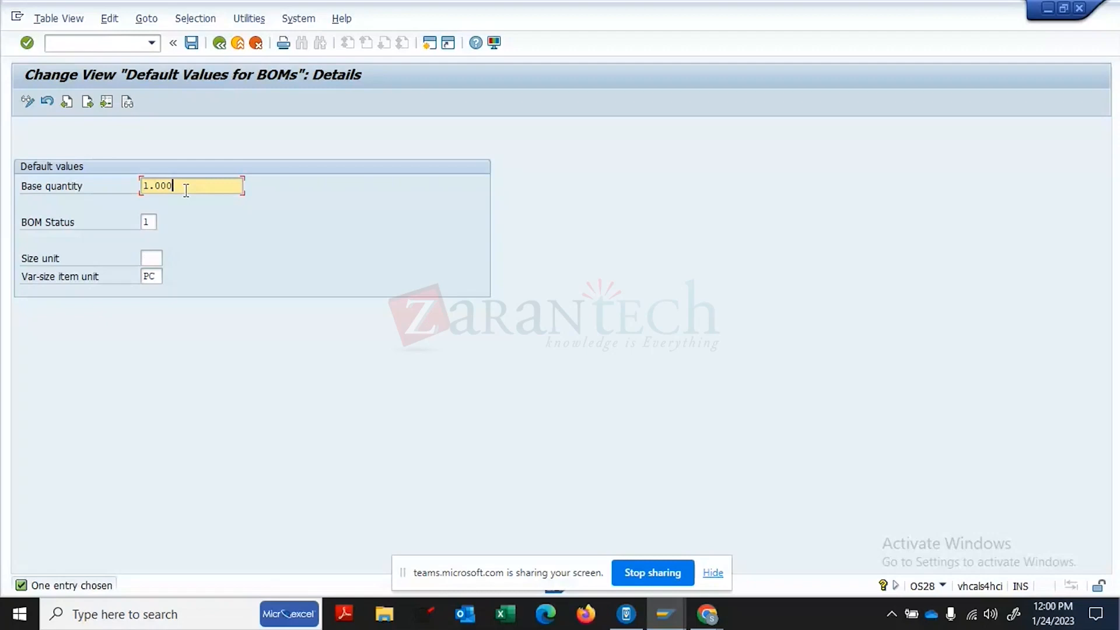
- Save the BOM default values under the customizing request and return to the IMG
left_click(191, 46)
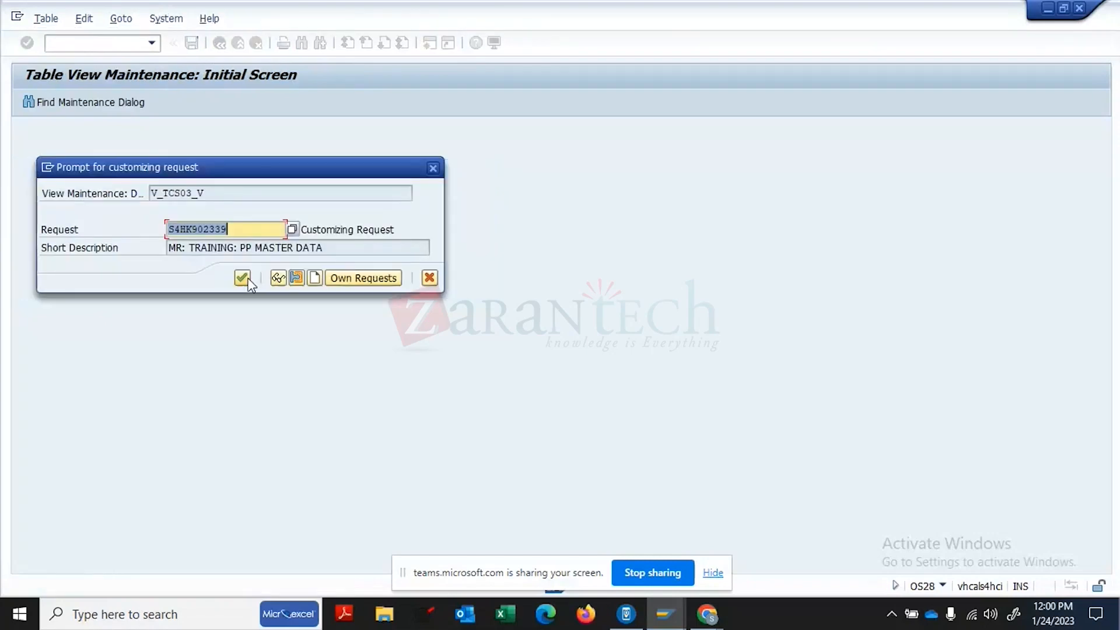
left_click(249, 282)
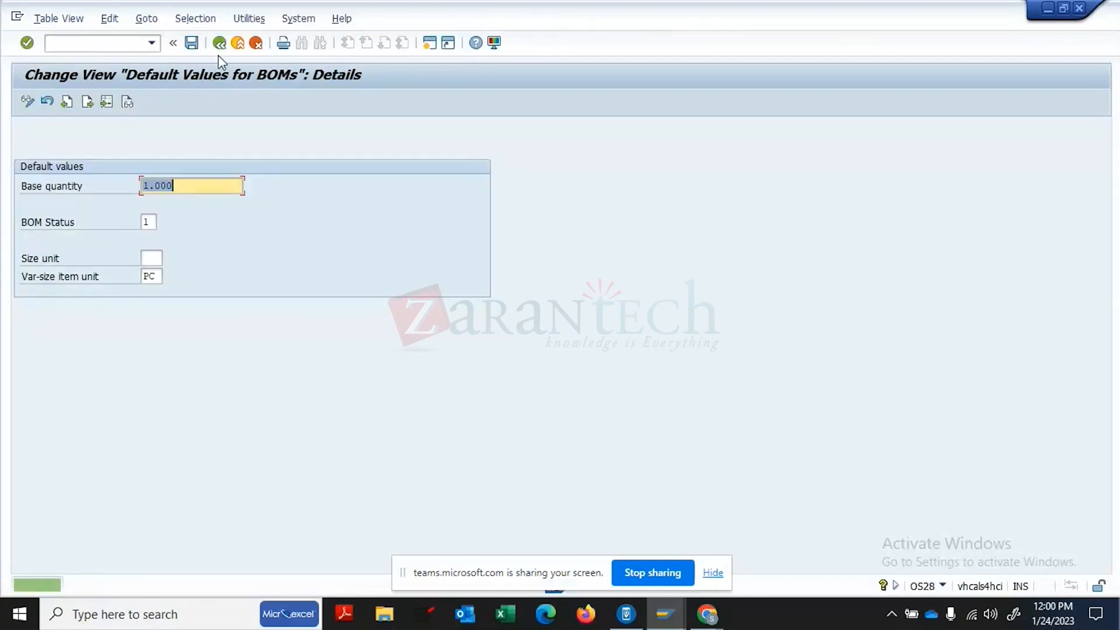
left_click(219, 47)
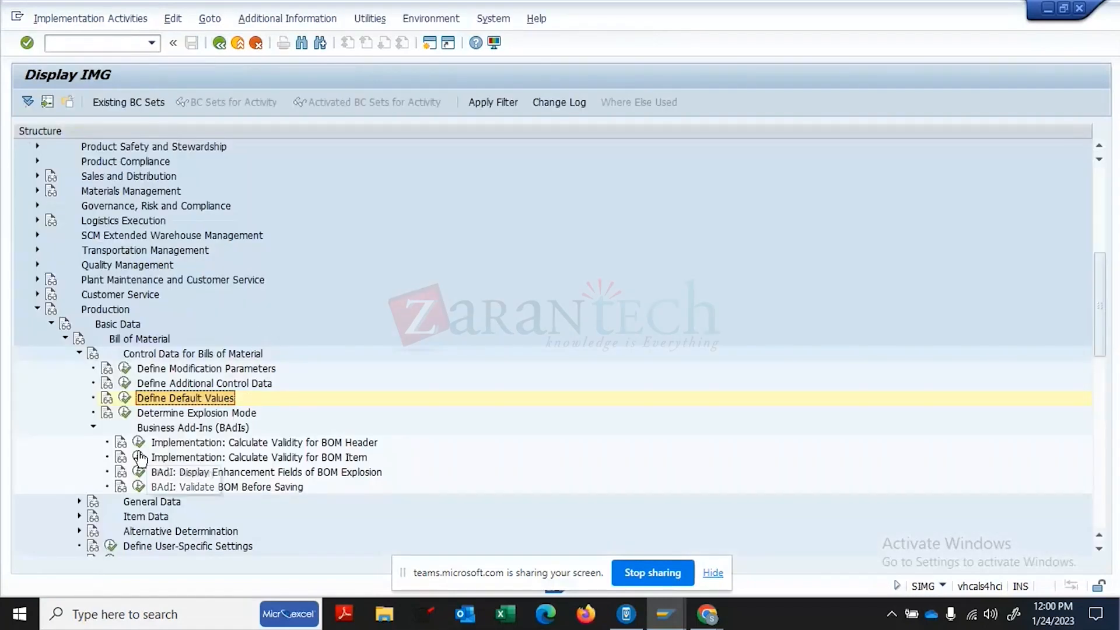
- Expand General Data and open the Define BOM Usages item-status table
left_click(81, 505)
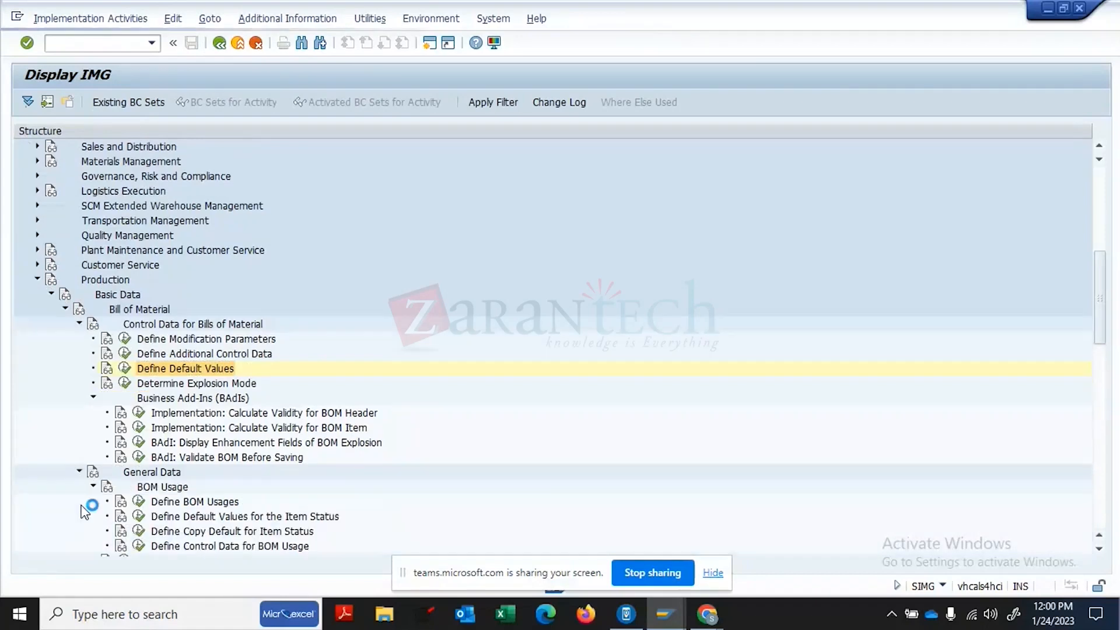
left_click(229, 505)
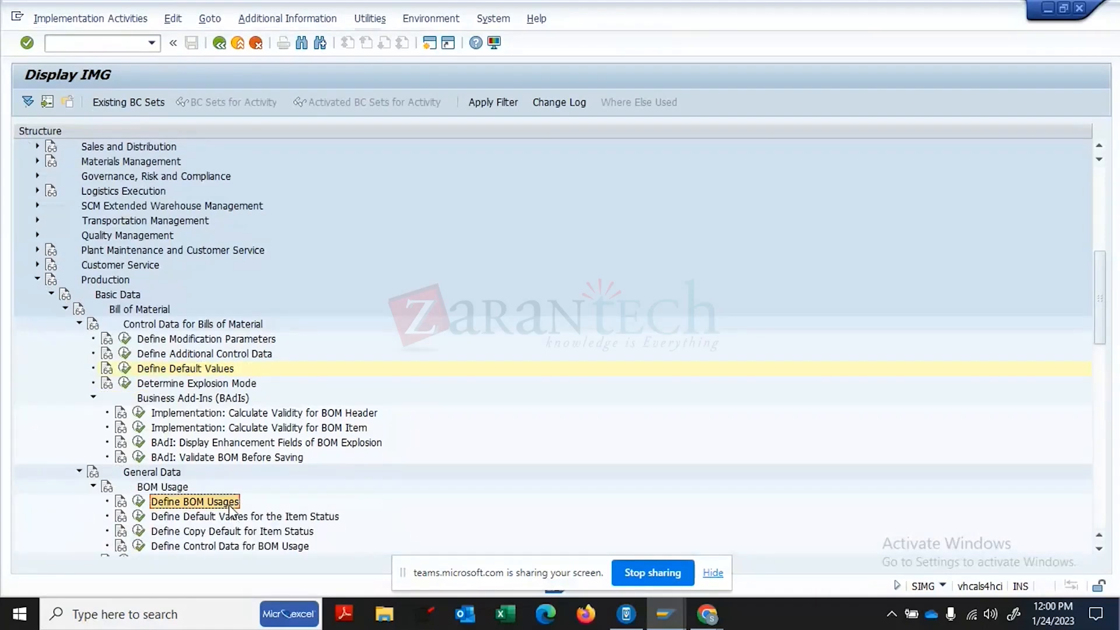
left_click(138, 502)
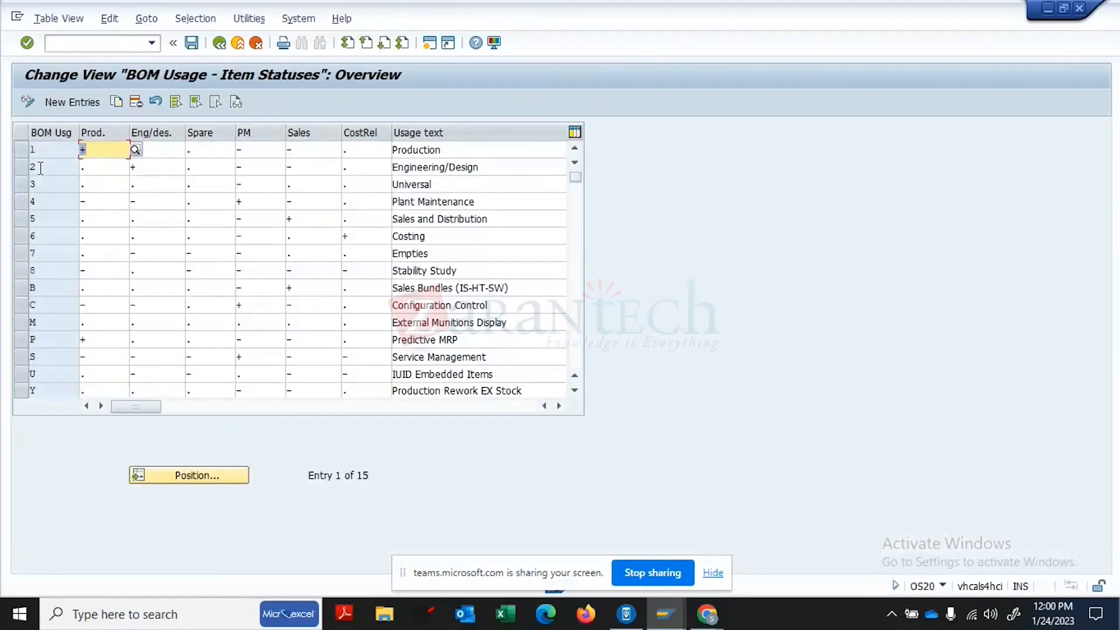
- Review the allowed production indicator values for usage 1 Production
left_click(24, 151)
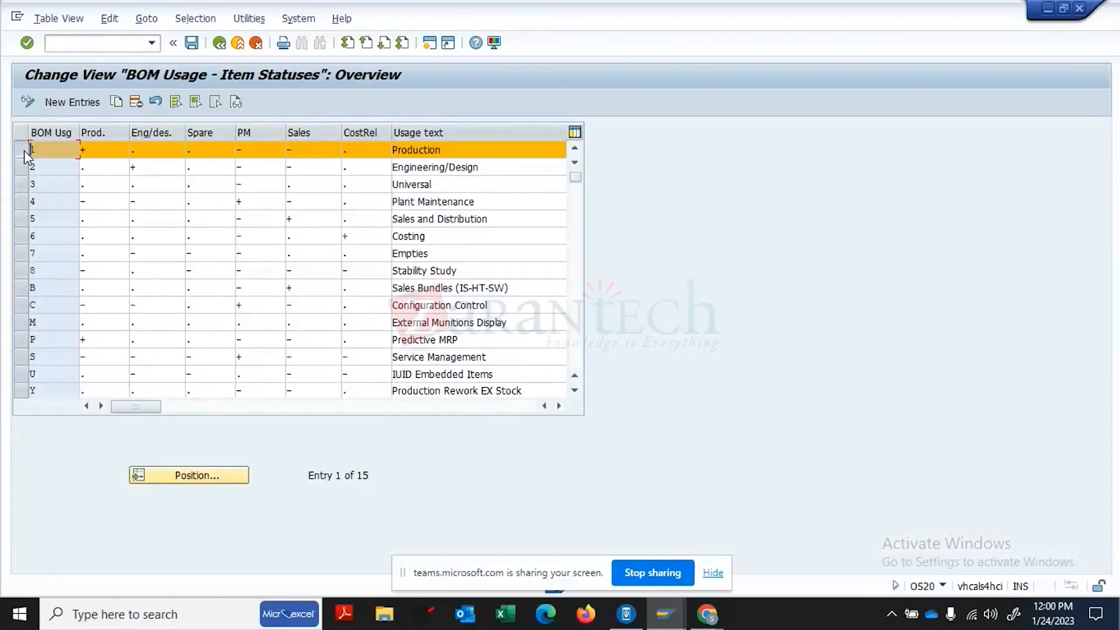
left_click(103, 150)
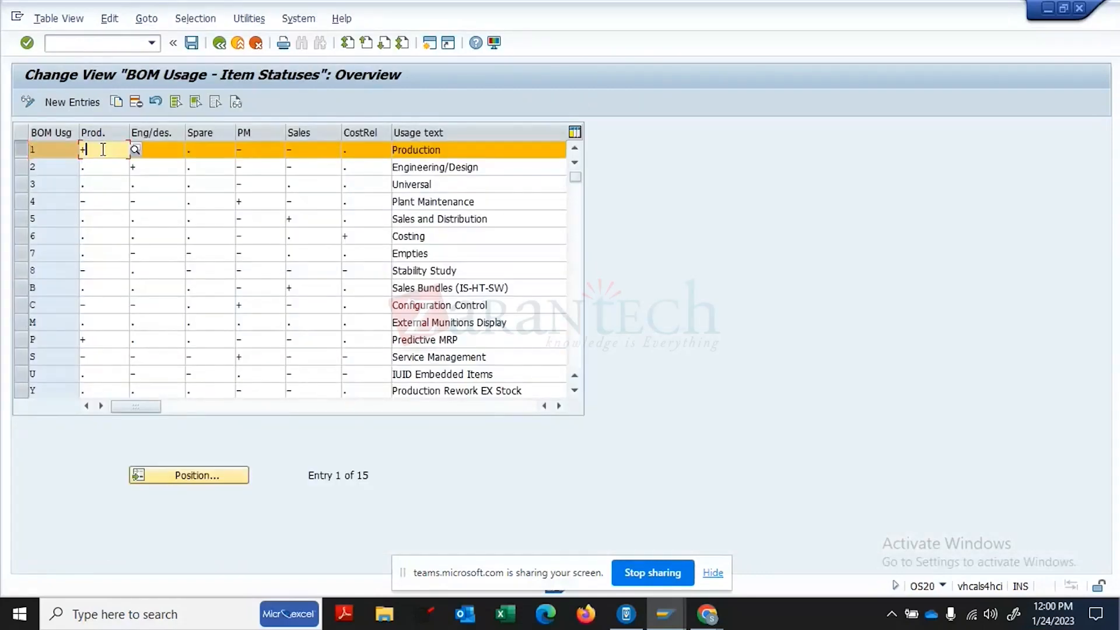
left_click(135, 150)
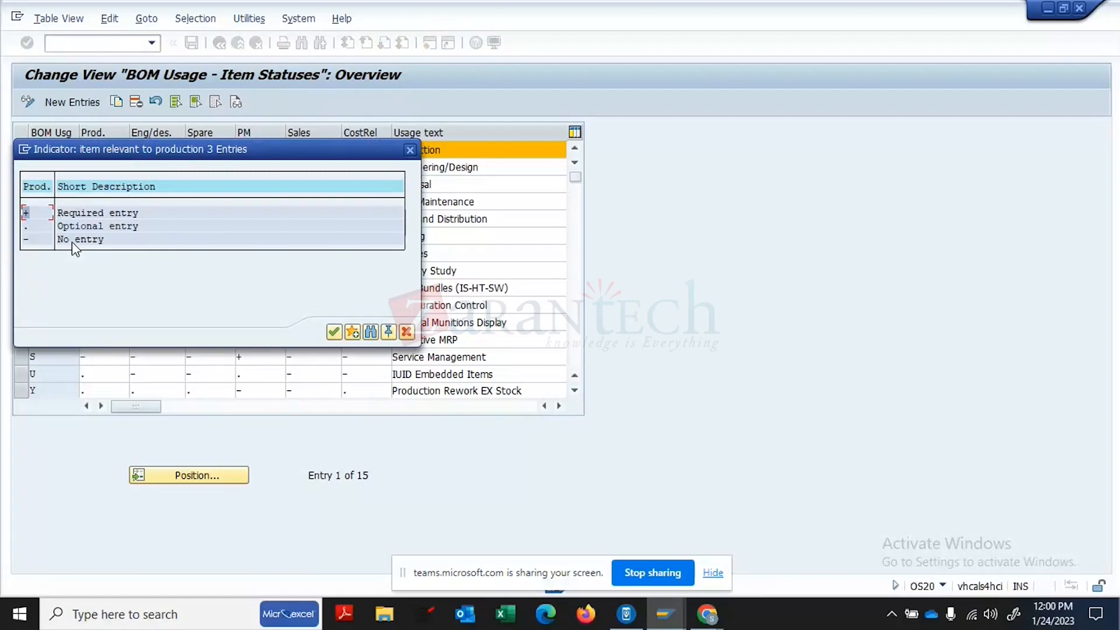
left_click_drag(240, 160, 660, 186)
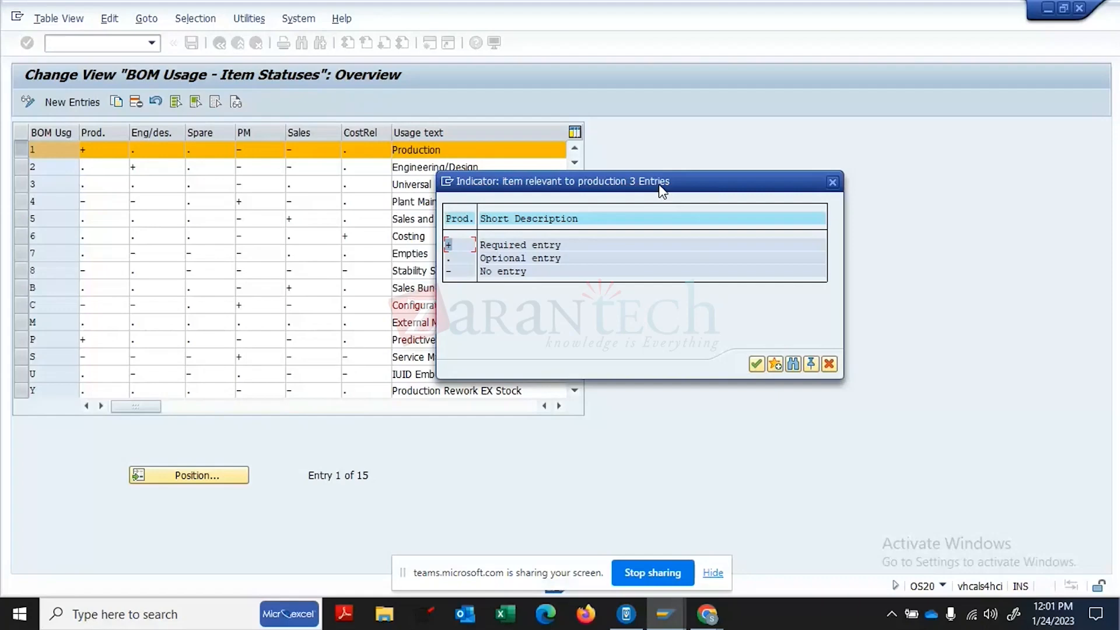
left_click(832, 183)
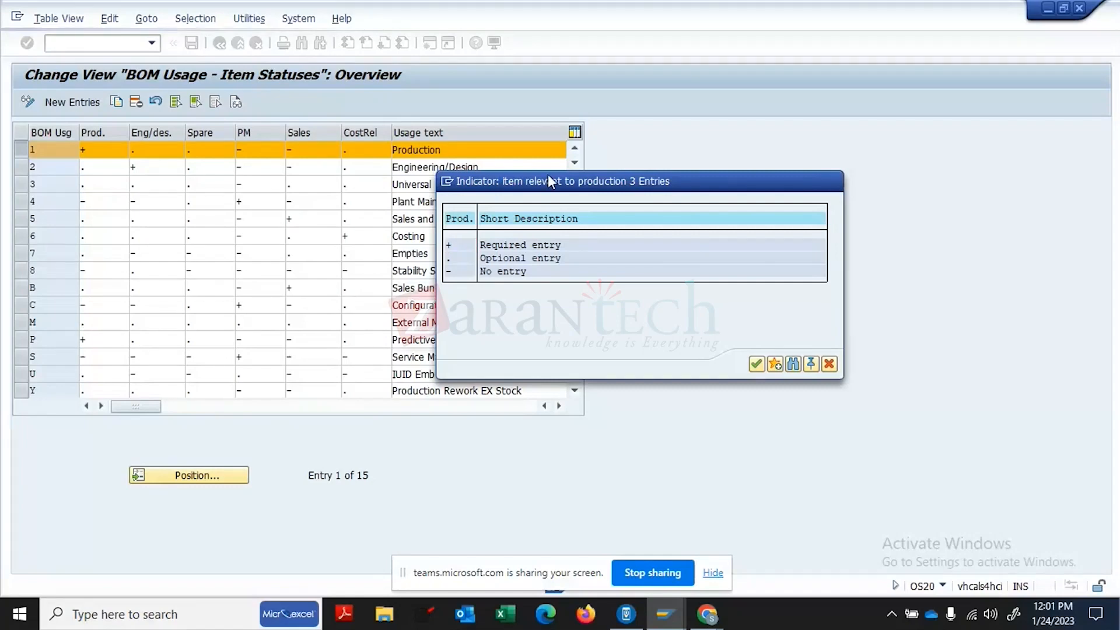
- Review the costing relevance indicator values for Production usage, including Optional entry
left_click(357, 153)
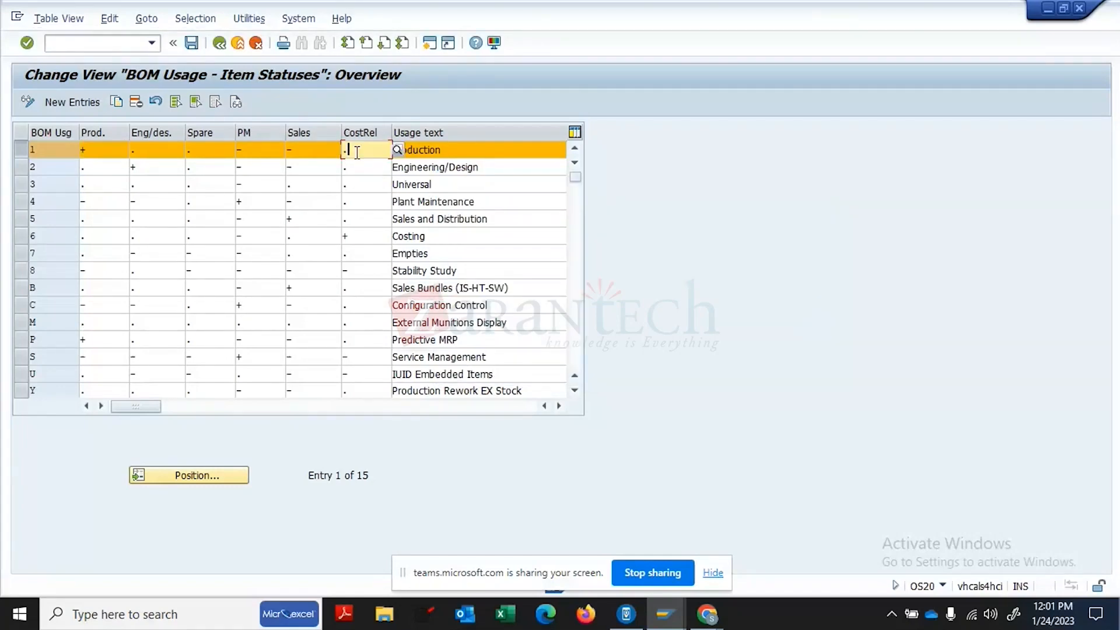
left_click(399, 149)
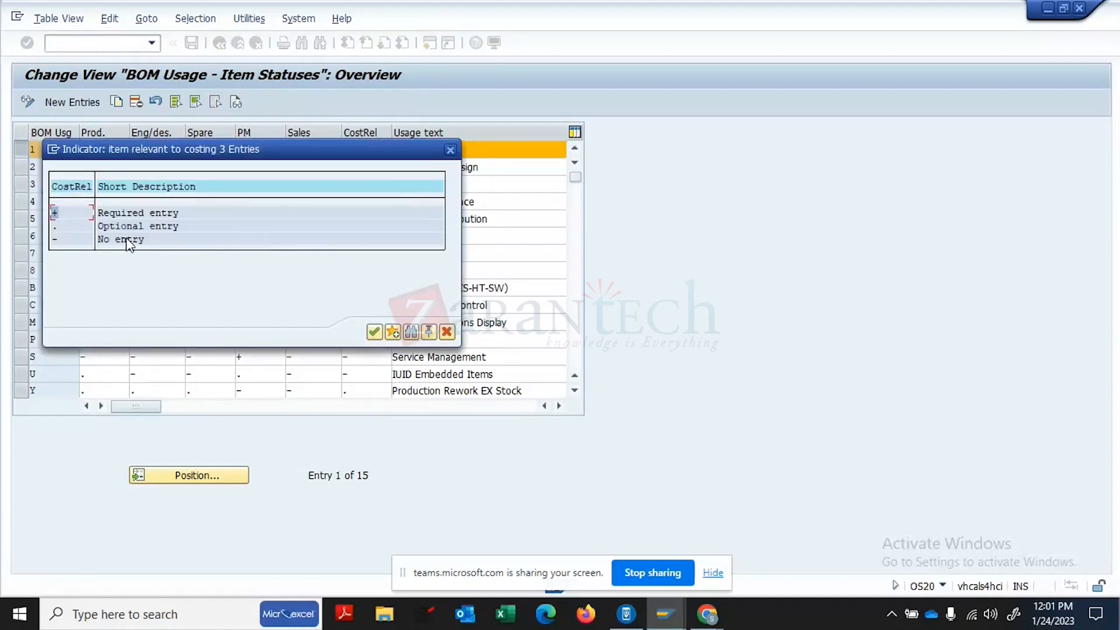
left_click(128, 226)
left_click_drag(232, 147, 511, 244)
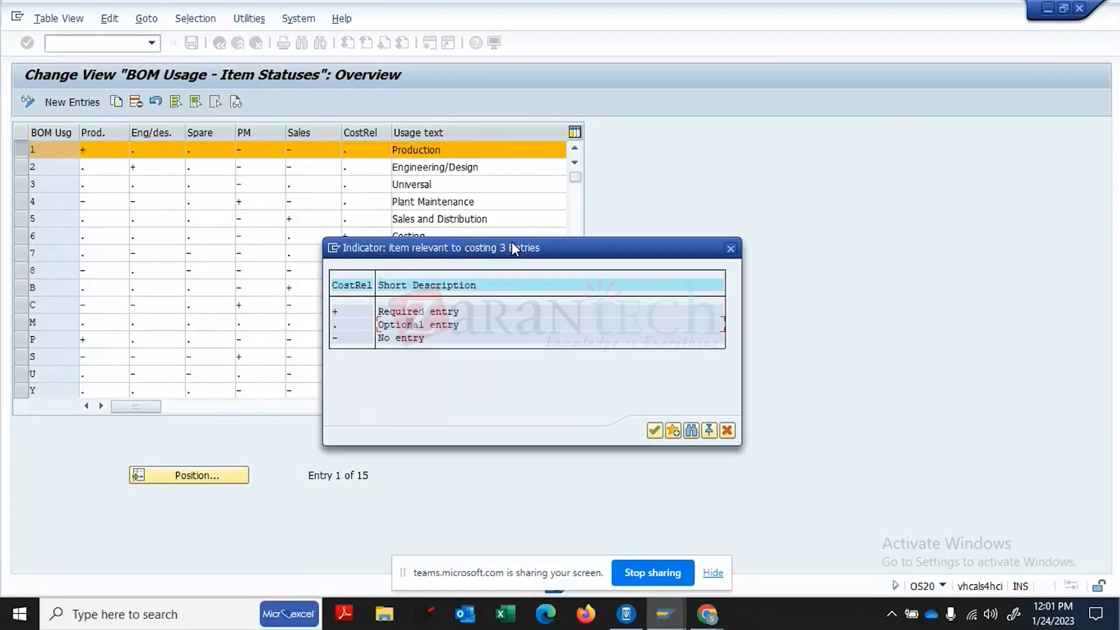
left_click(730, 249)
left_click(666, 614)
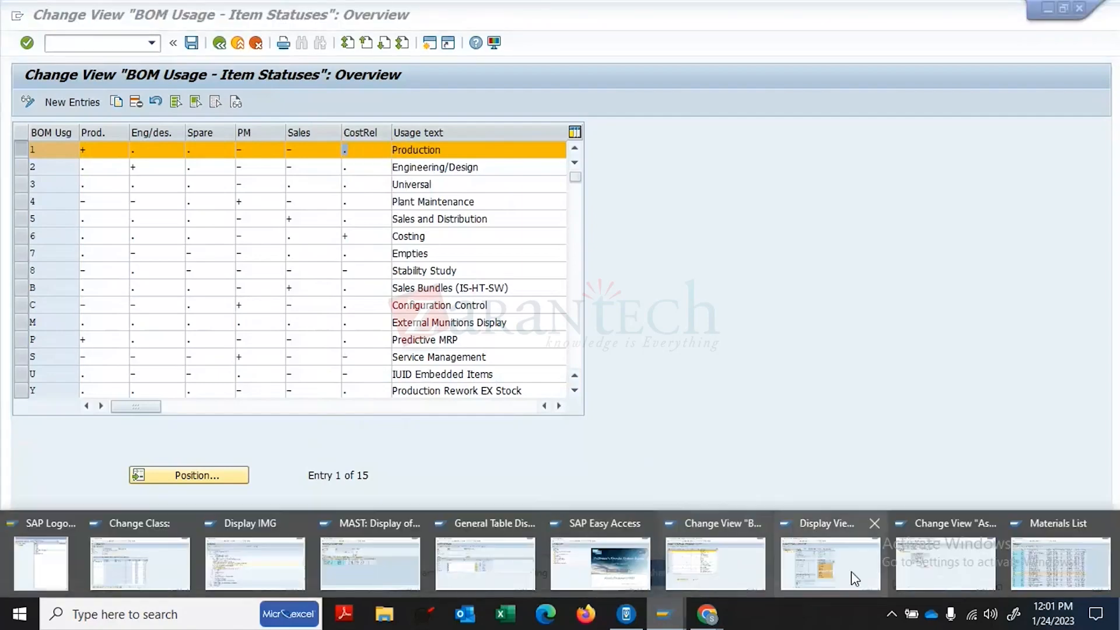
- In another SAP window, run /NCS03 and dismiss the 'Modification parameters incomplete' error
left_click(940, 557)
left_click(110, 42)
type("/NCS03")
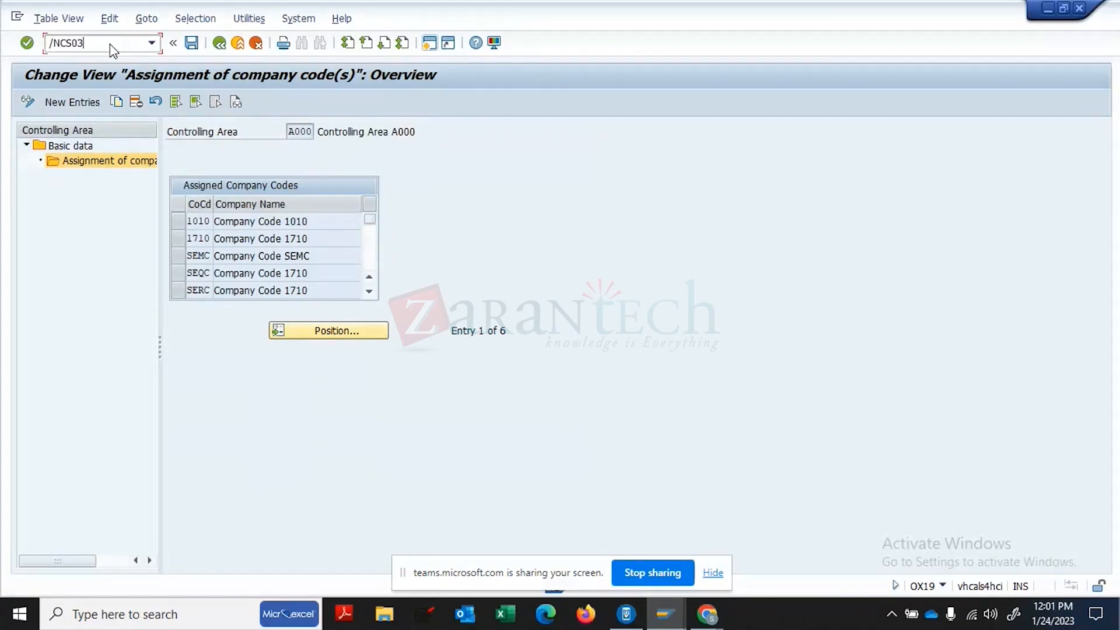
key("Return")
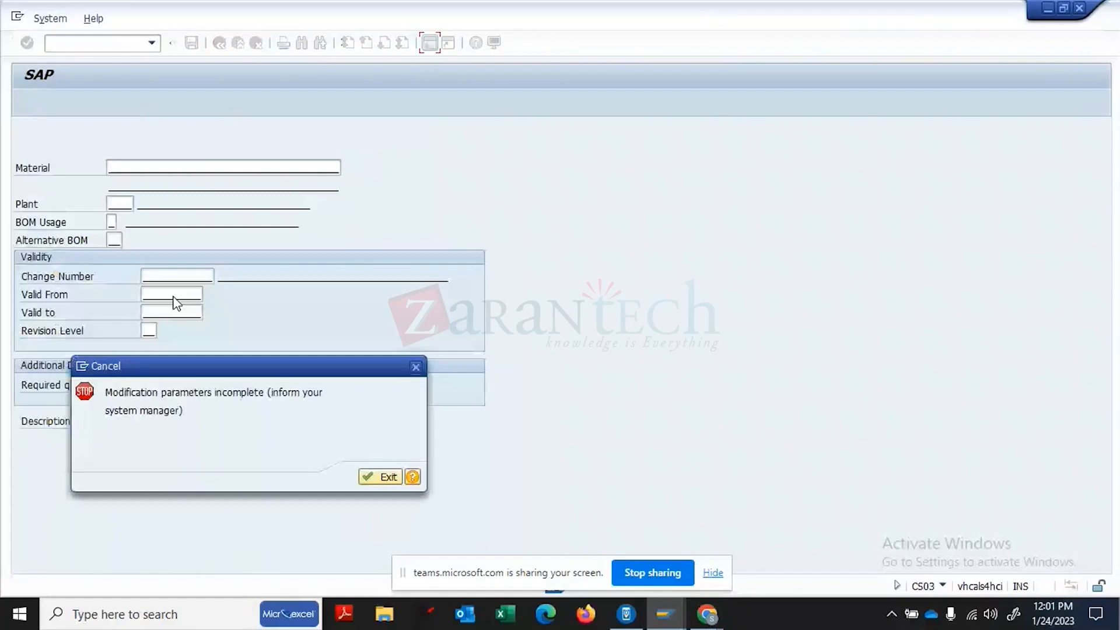
key("Return")
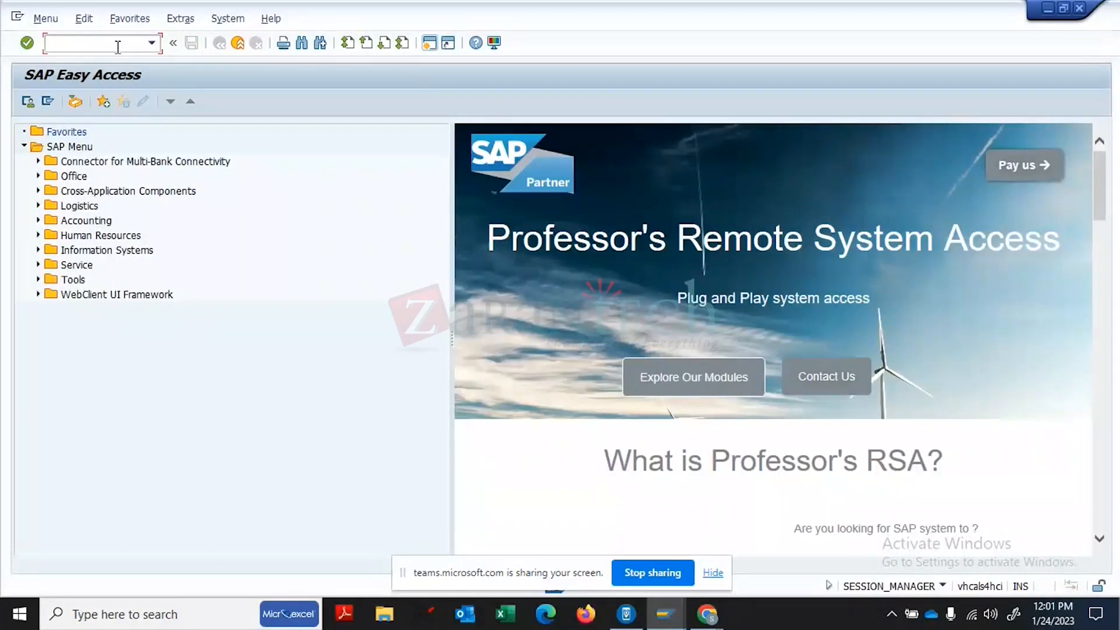
- Retry CS03 from the Materials List window, again dismissing the modification parameters error
left_click(668, 621)
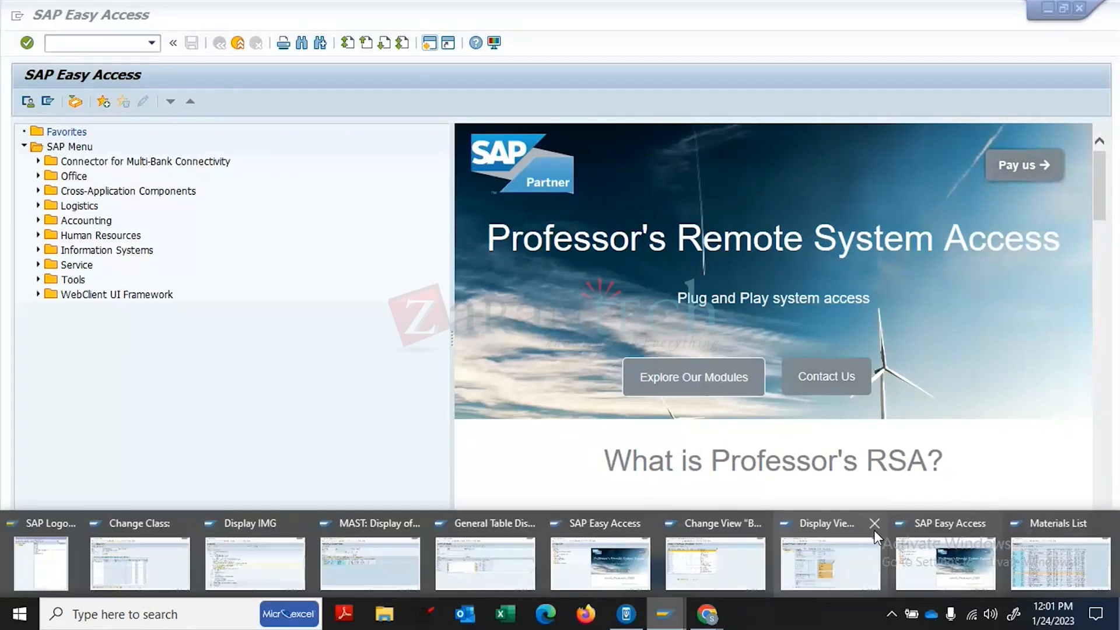
left_click(1072, 578)
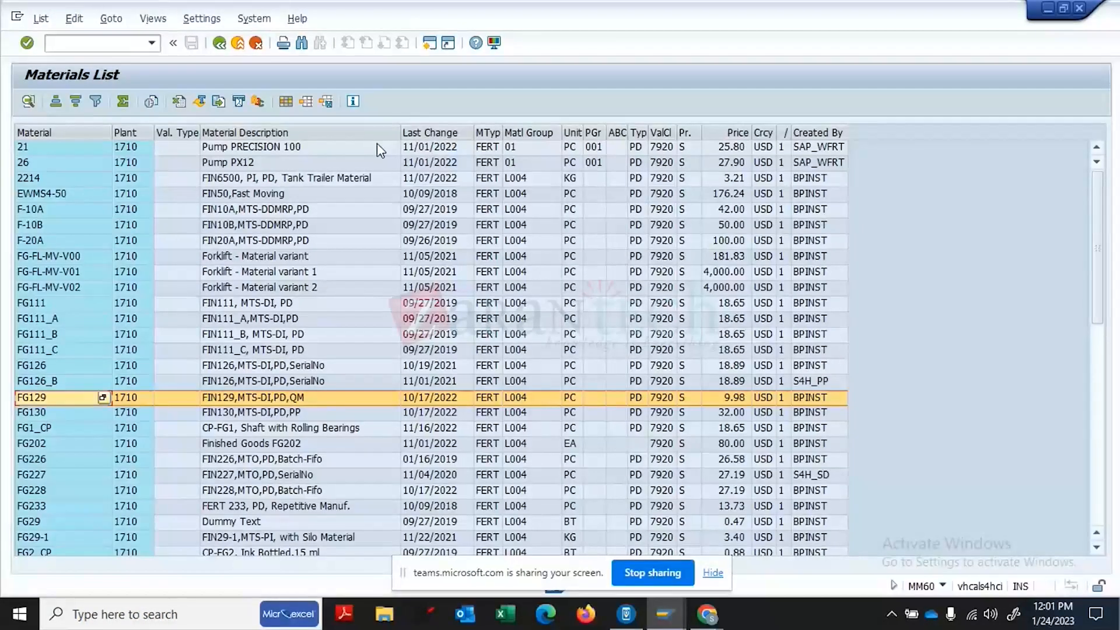
left_click(113, 46)
type("CS03")
key("Return")
left_click(112, 45)
type("/NCS03")
key("Return")
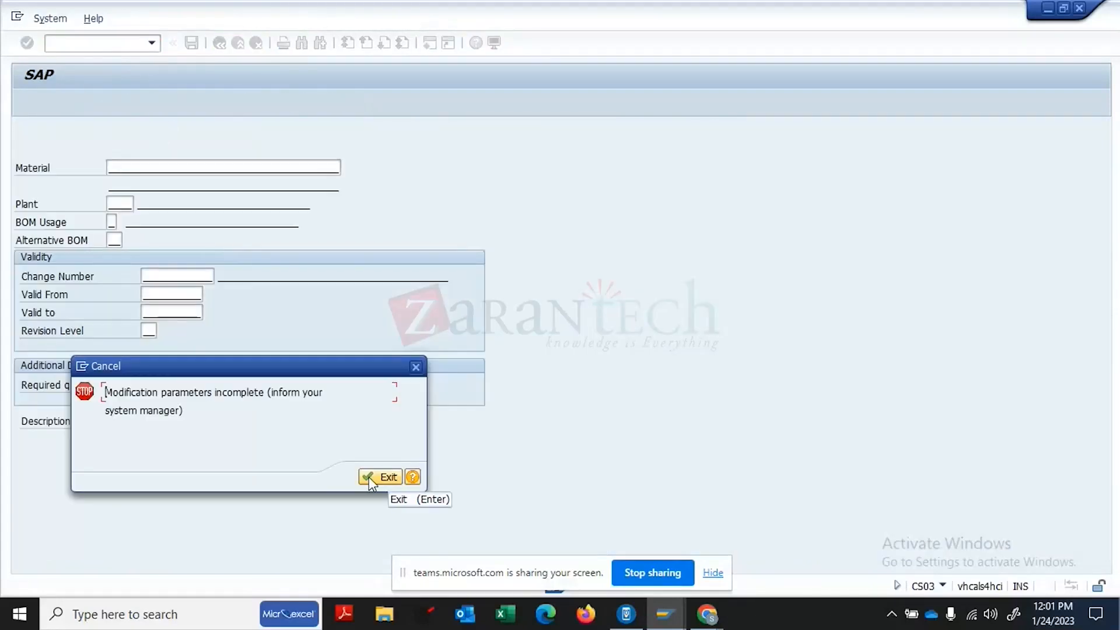
left_click(374, 480)
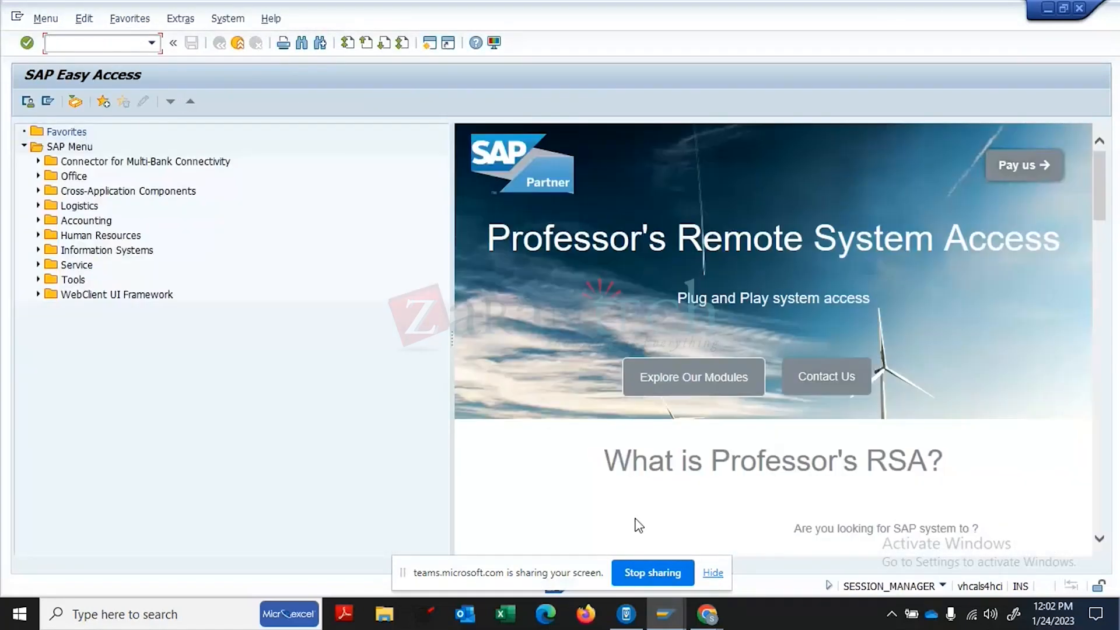
left_click(667, 617)
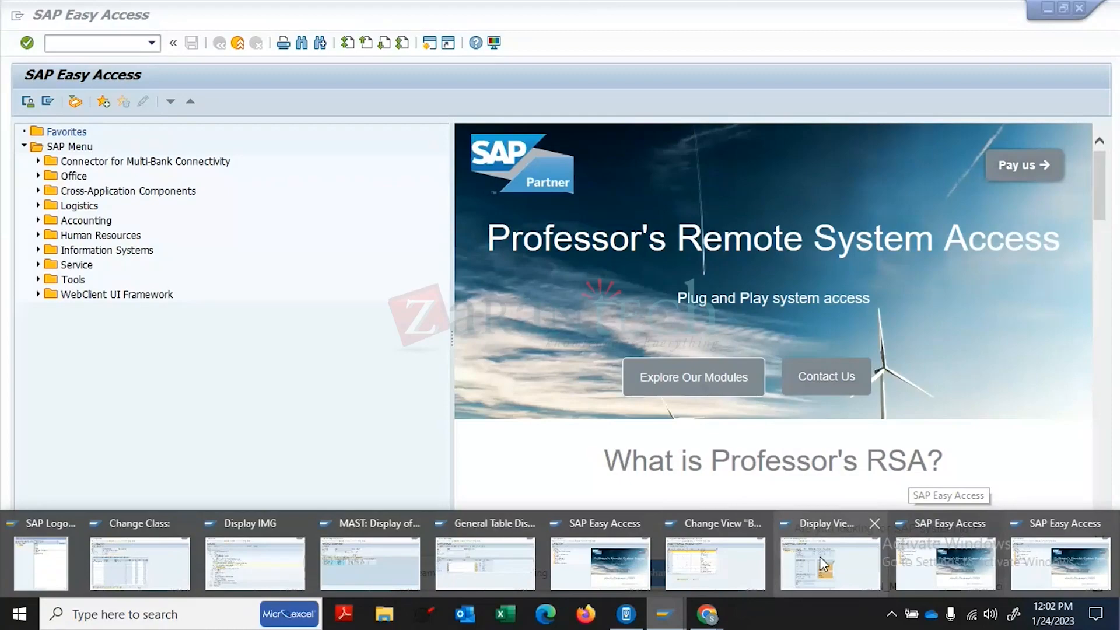
- Open the BOM modification parameters from the customizing tree and save them
left_click(710, 559)
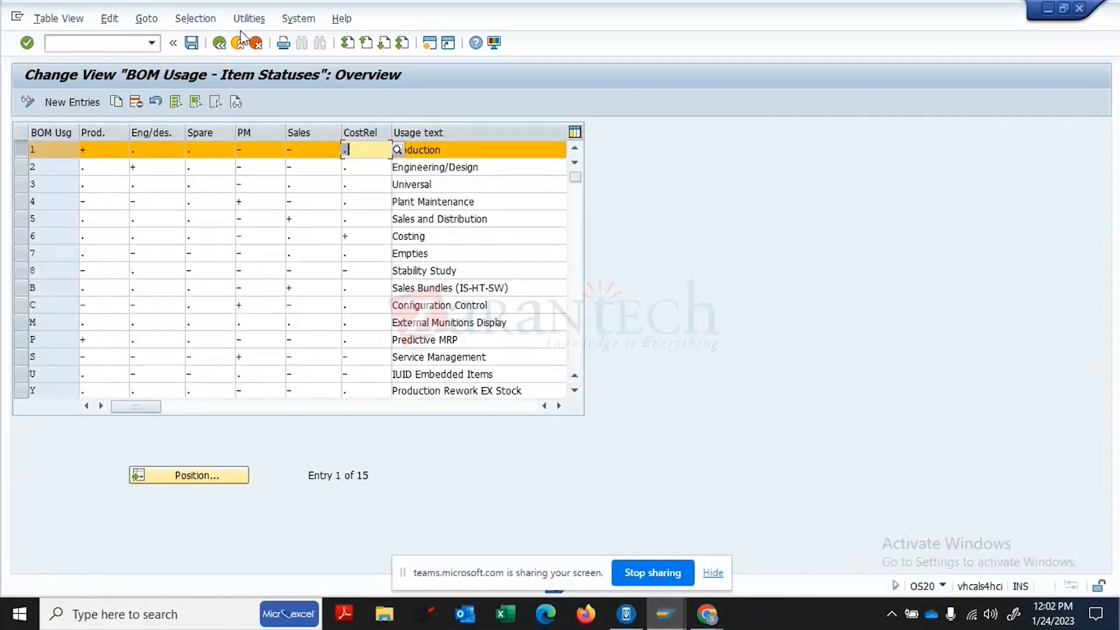
left_click(219, 43)
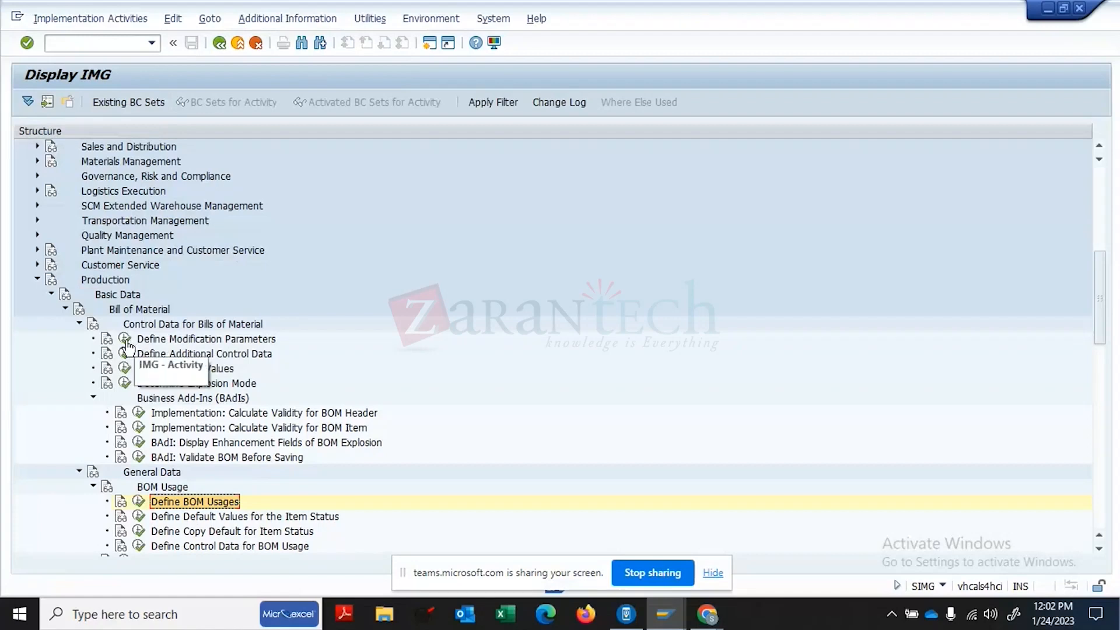
left_click(125, 339)
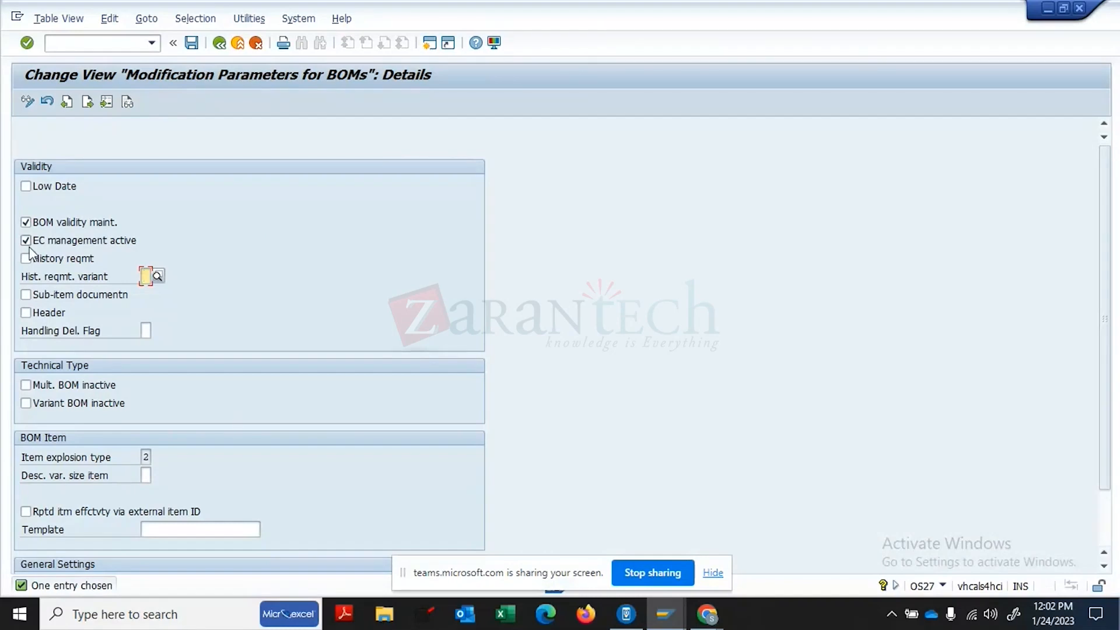
left_click(192, 43)
left_click(1103, 520)
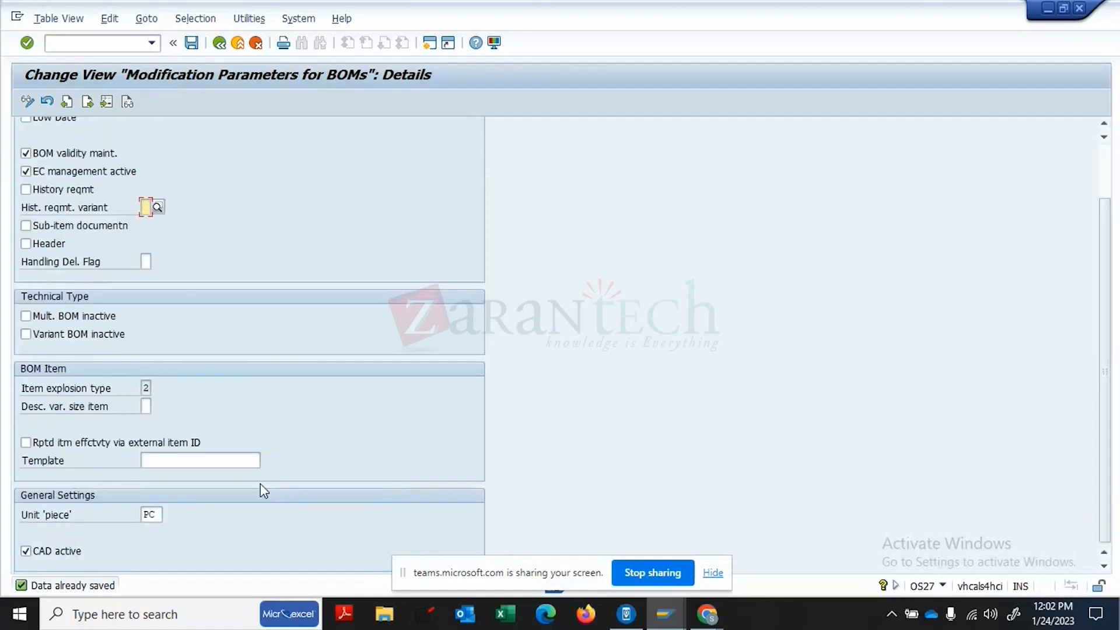
left_click(191, 48)
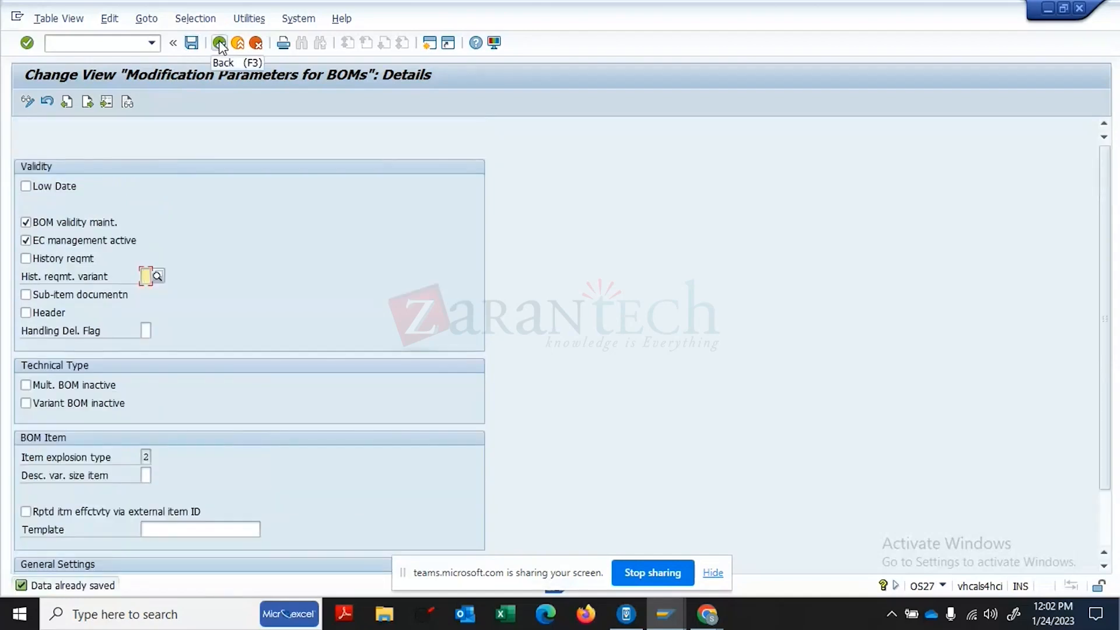
left_click(219, 45)
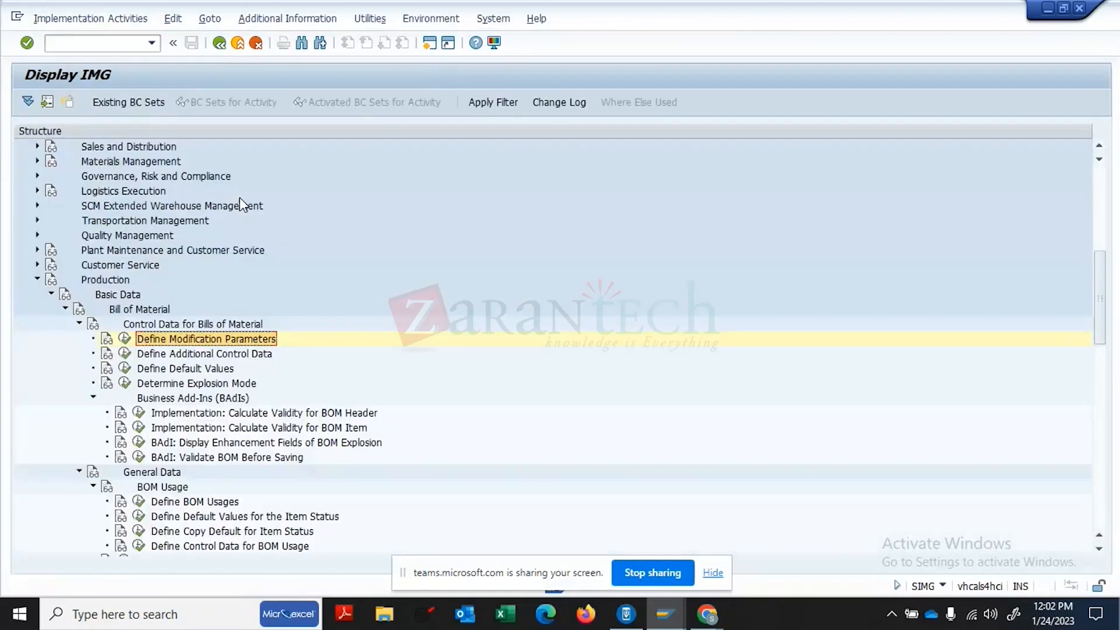
- Review additional BOM control data and BOM default values, checking field help for Size unit
left_click(159, 354)
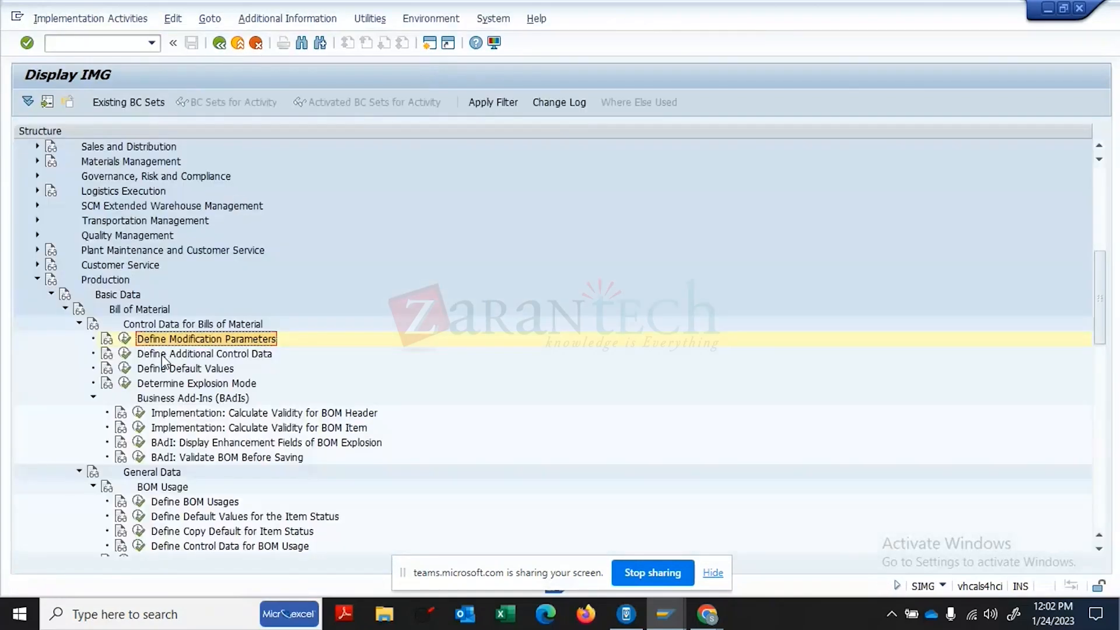
left_click(125, 353)
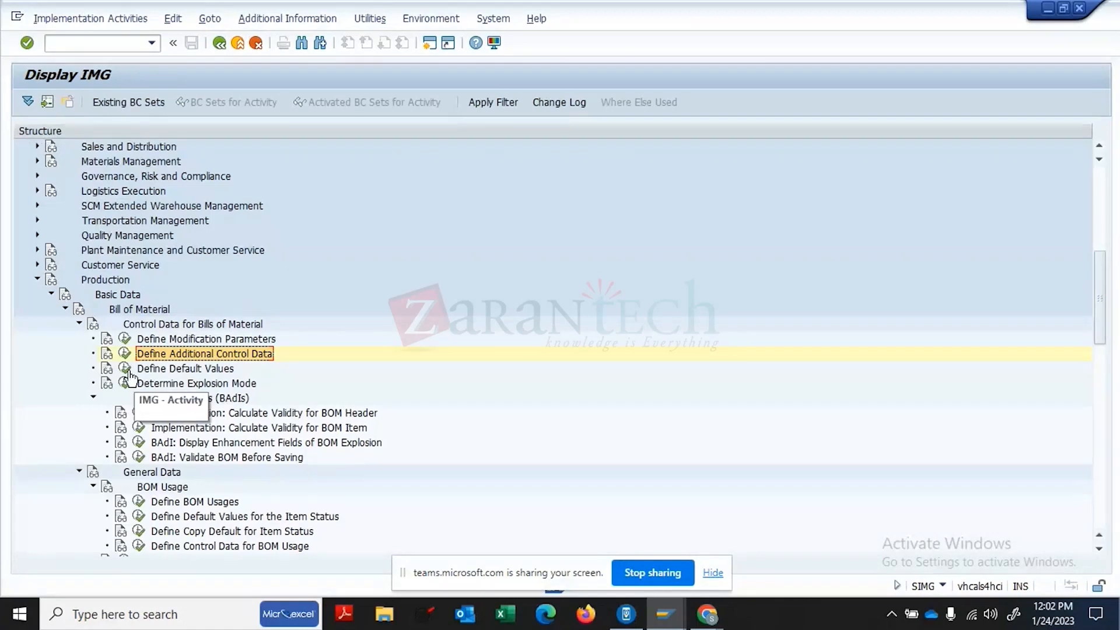
left_click(126, 369)
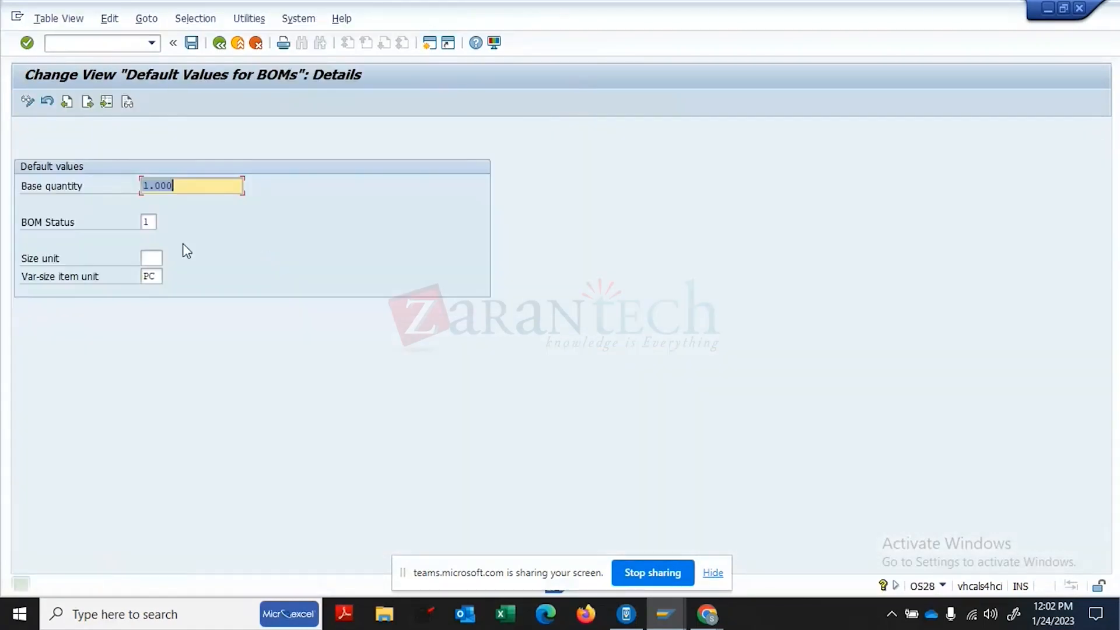
left_click(153, 261)
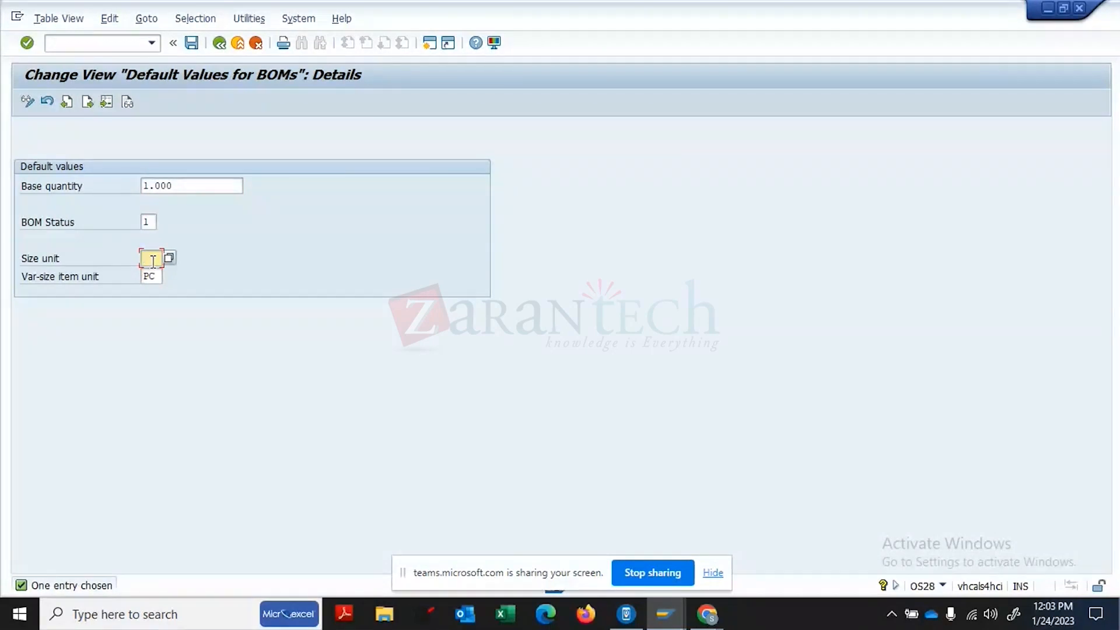
key("Return")
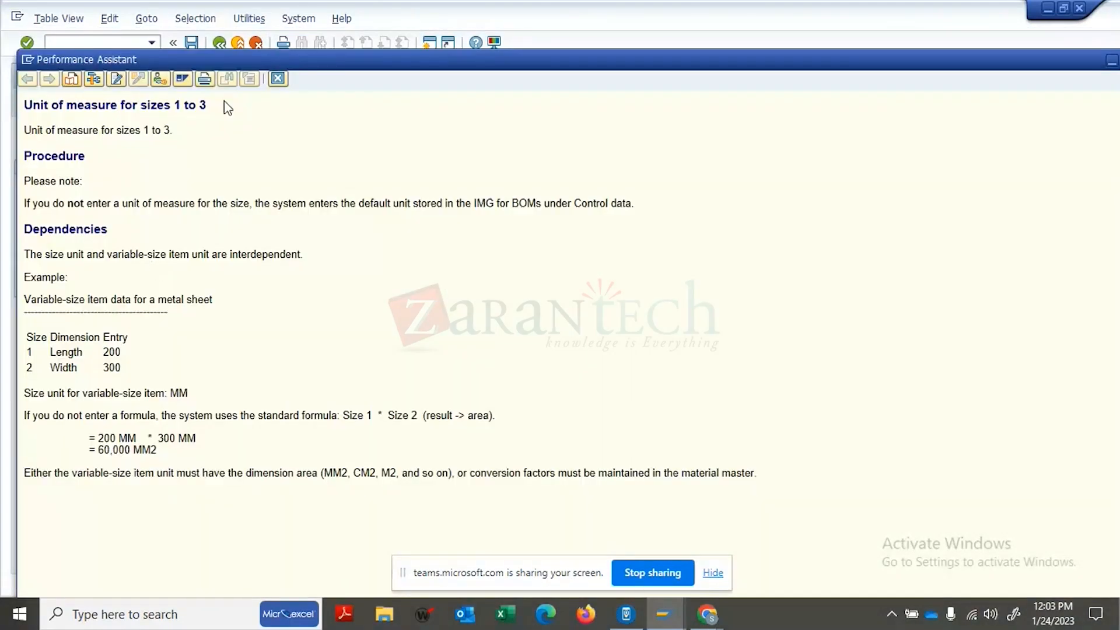
left_click(278, 80)
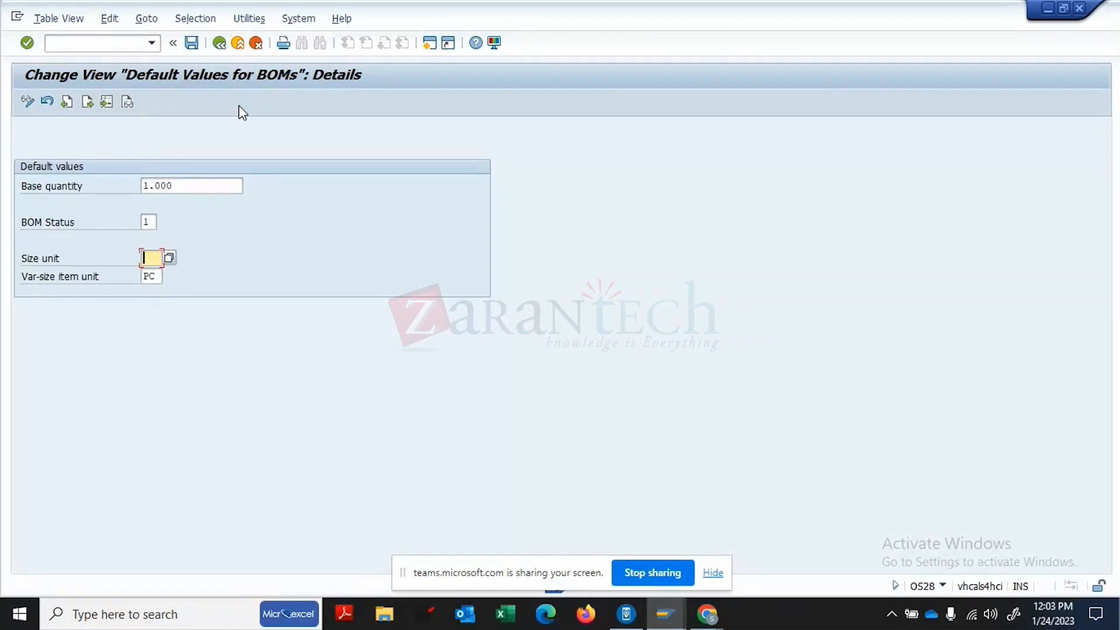
left_click(220, 44)
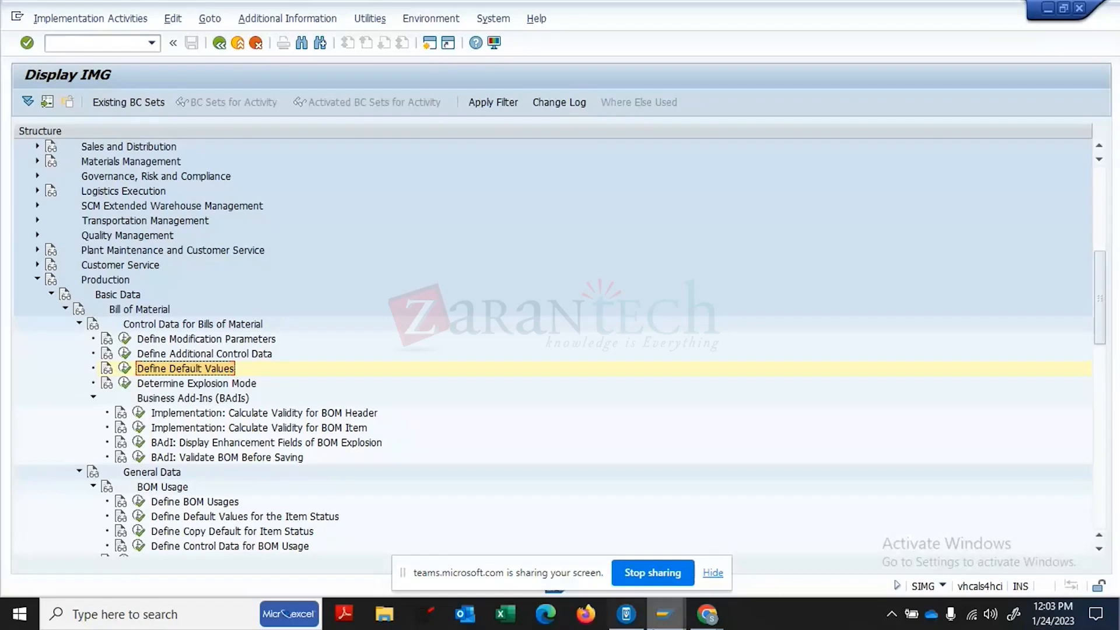
- Run CS01 in SAP Easy Access, read help for error 29091 'Modification parameters incomplete', and dismiss it
left_click(665, 614)
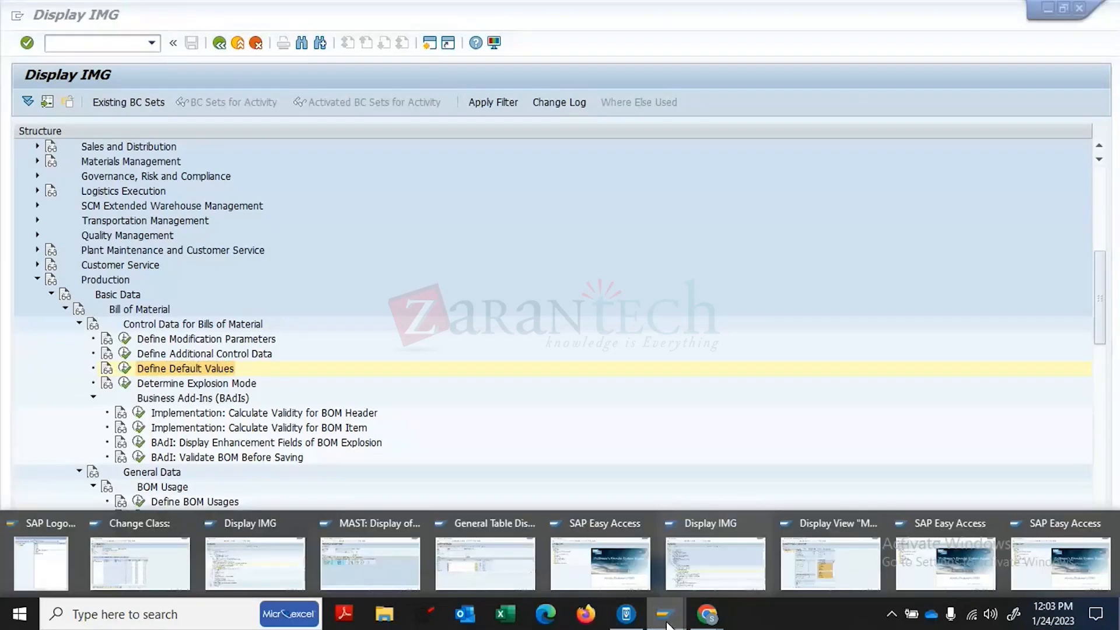
left_click(568, 555)
type("CS01")
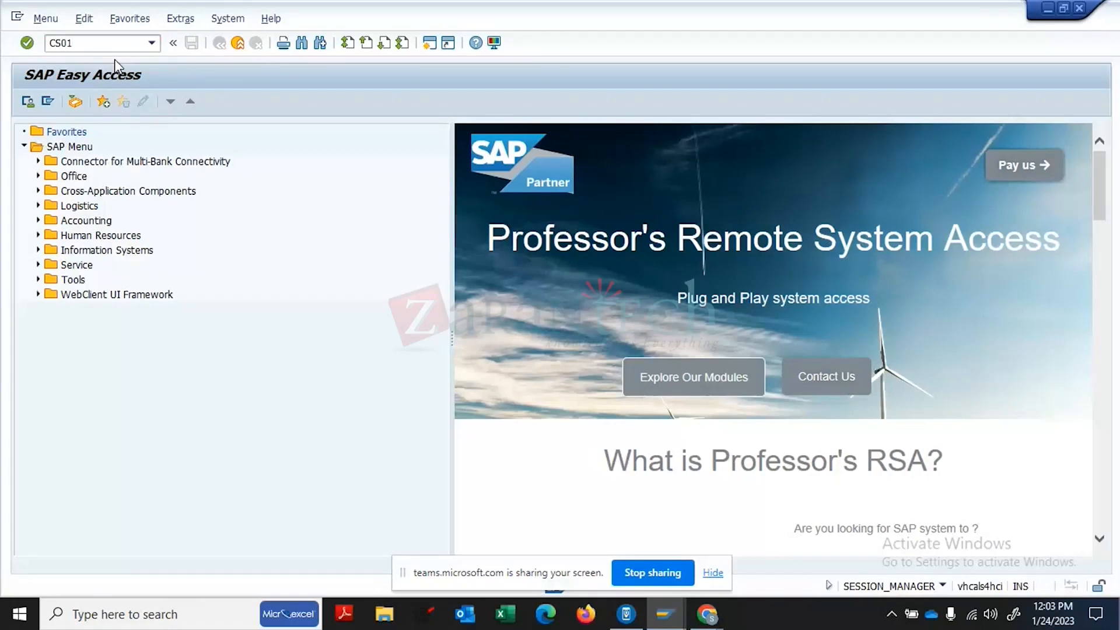
key("Return")
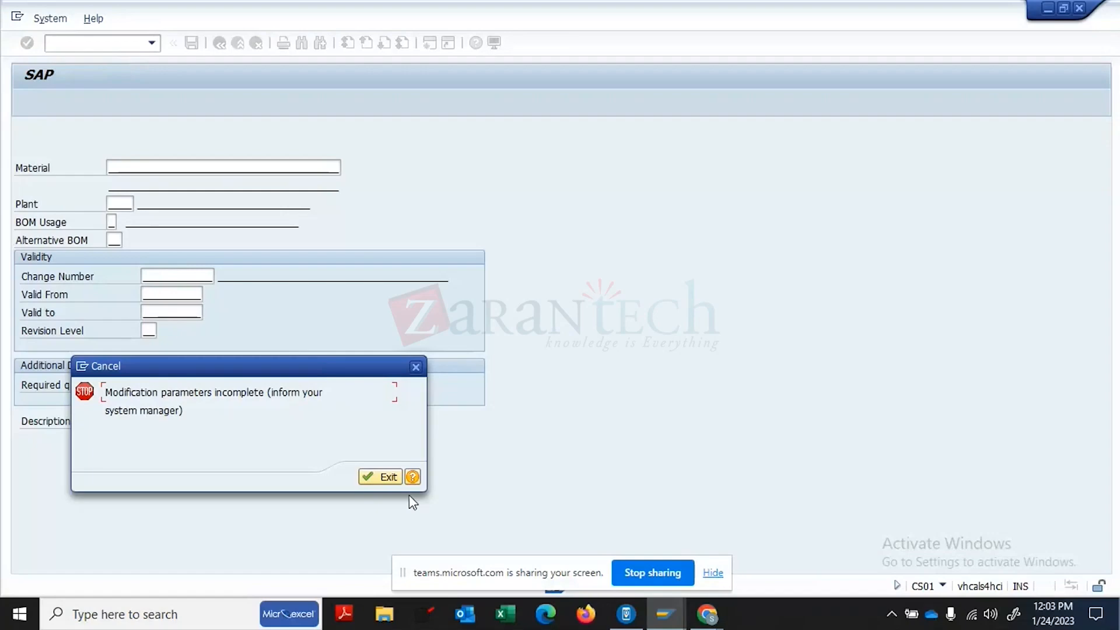
left_click(412, 477)
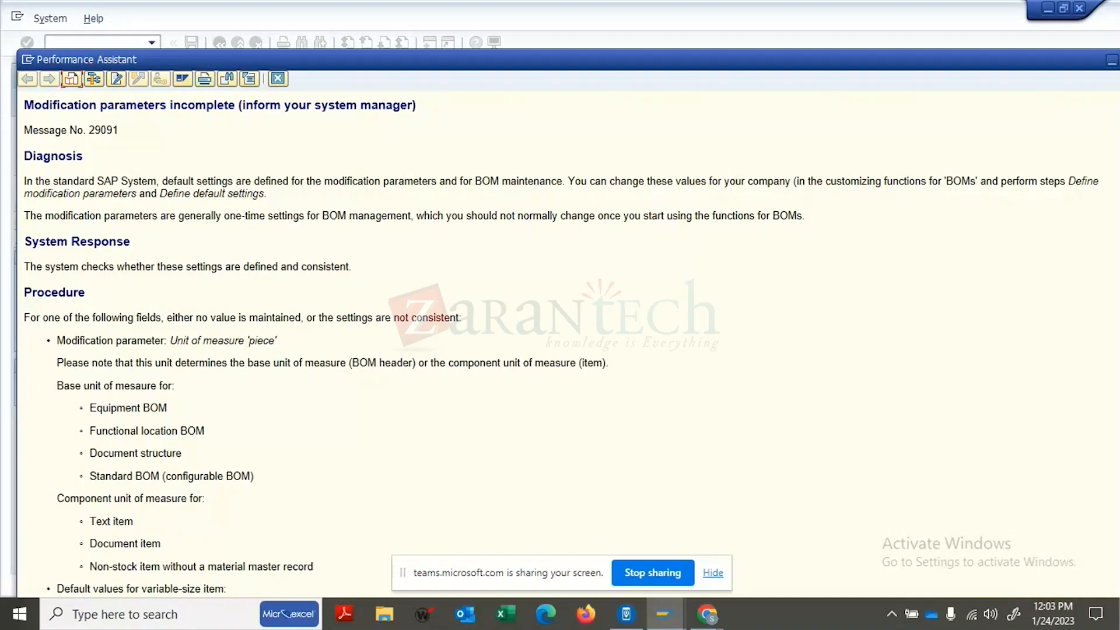
double_click(522, 60)
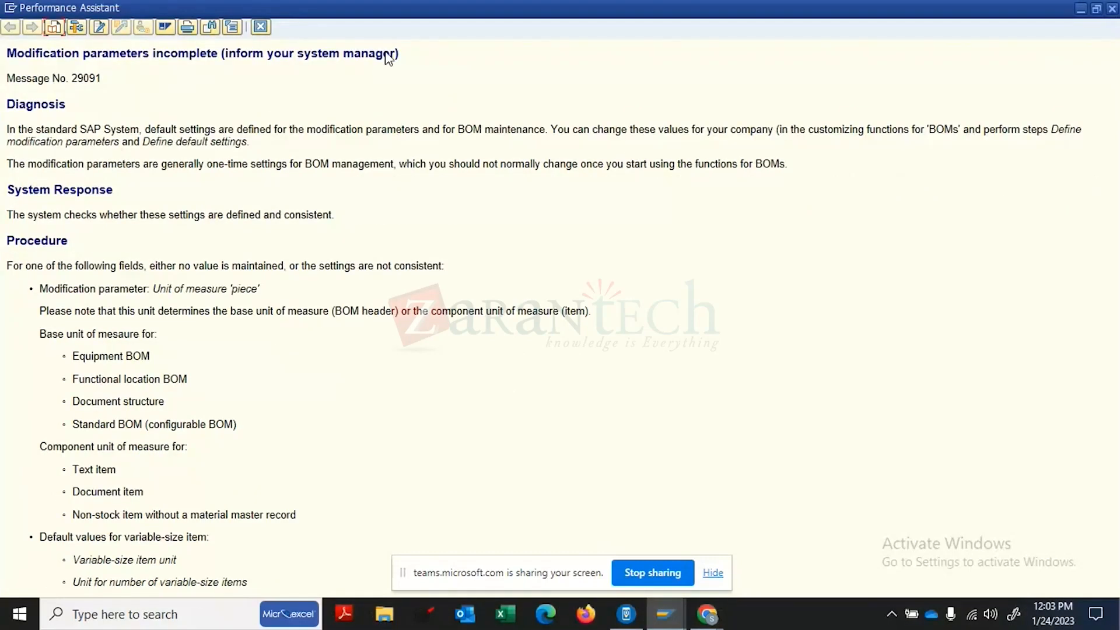
left_click(259, 27)
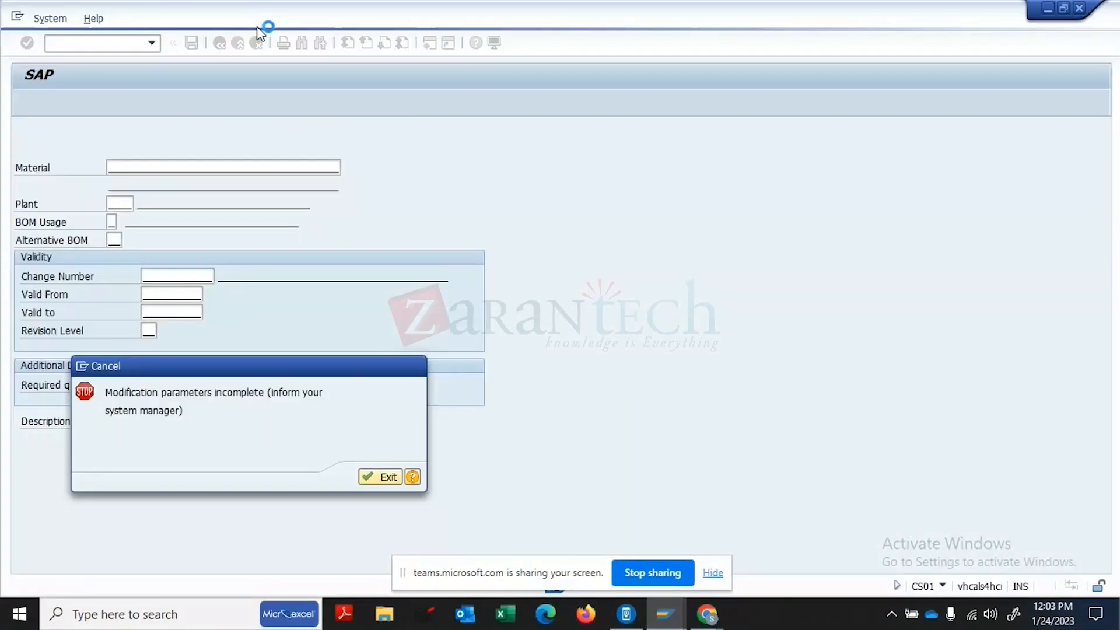
left_click(382, 479)
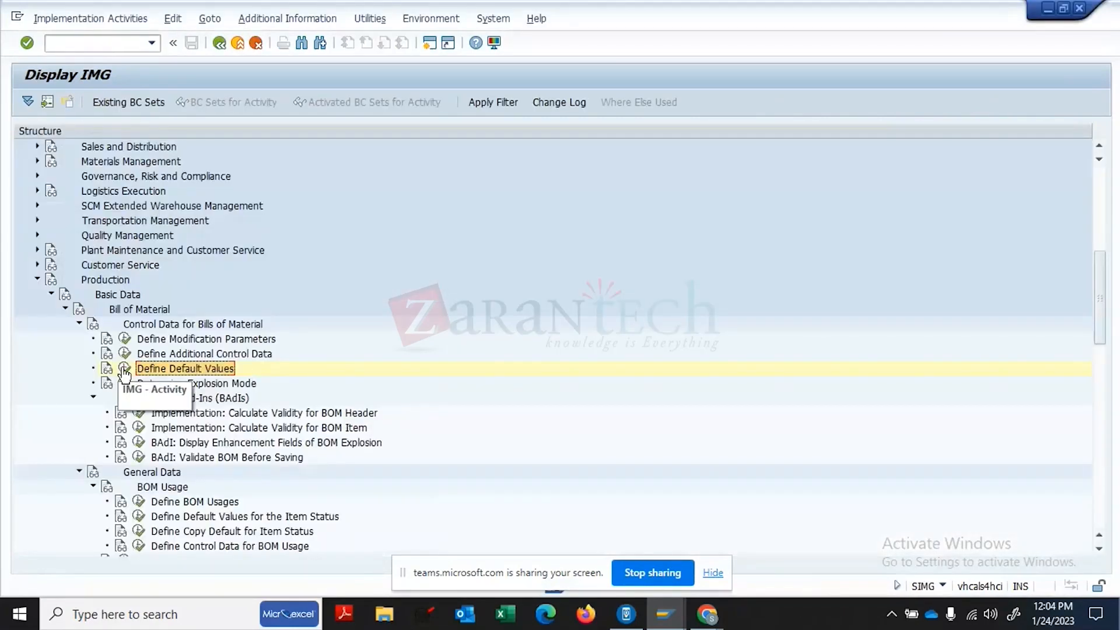
- Set the BOM default size unit to PC and save it under a customizing request
left_click(125, 369)
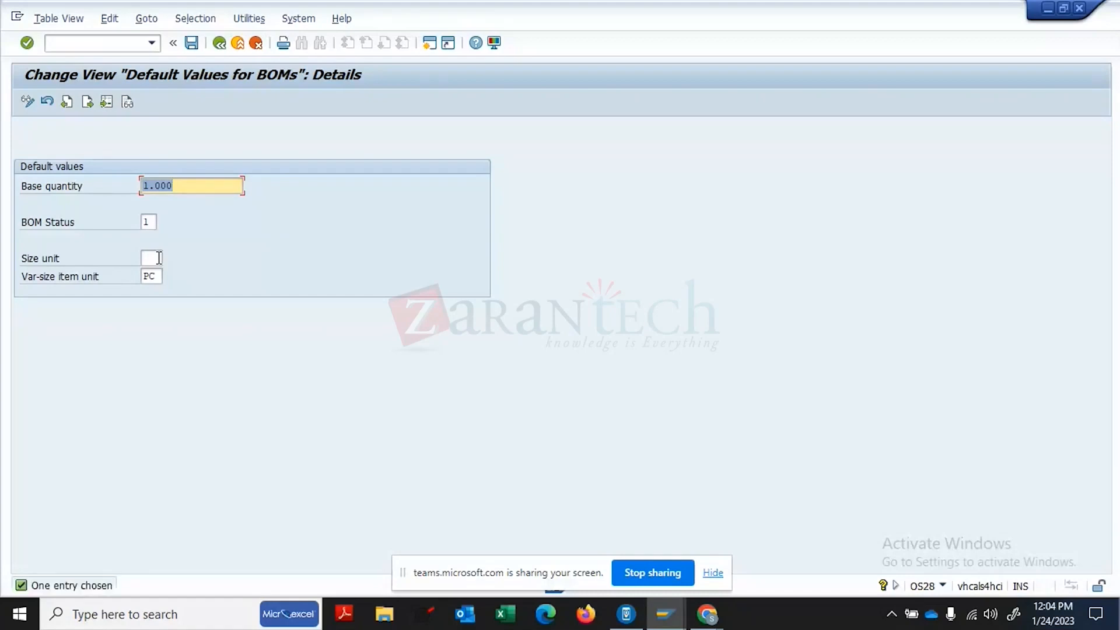
left_click(159, 257)
type("PC")
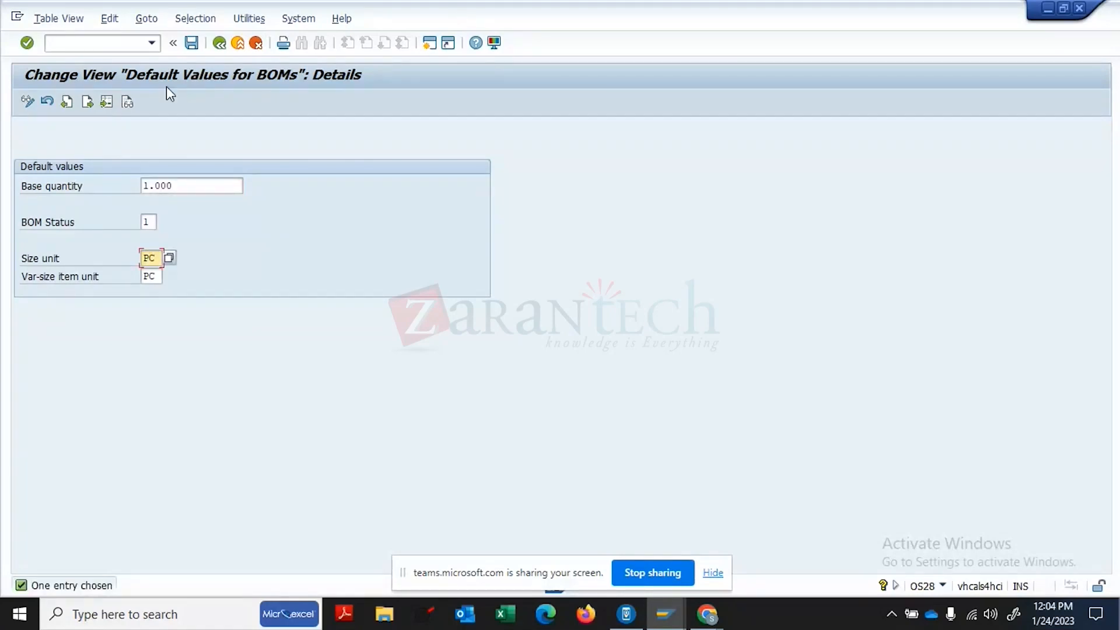
left_click(191, 42)
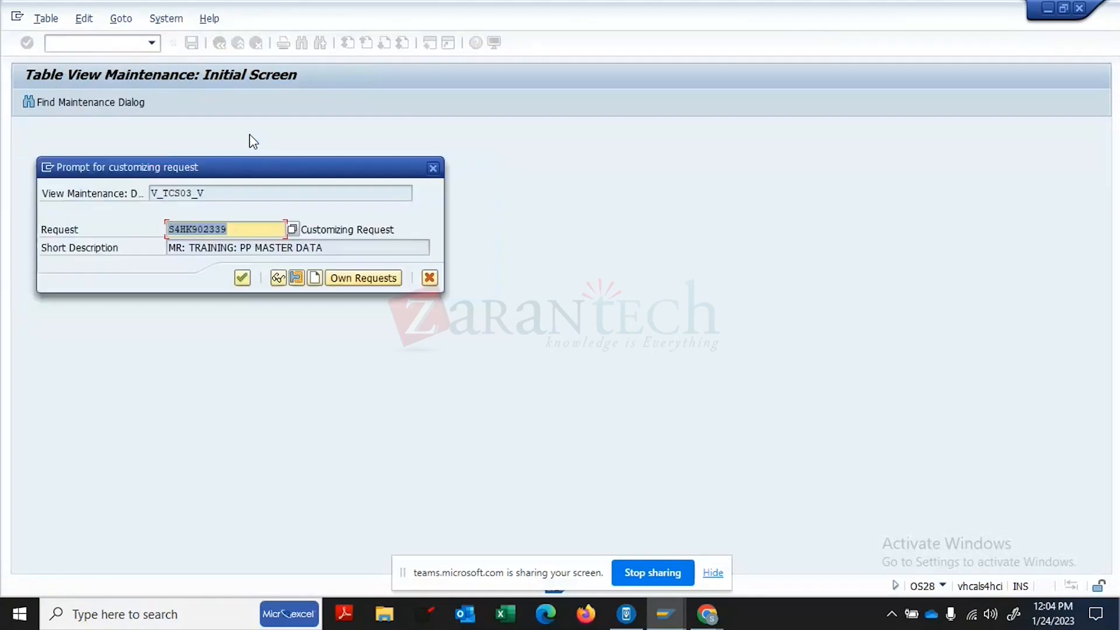
left_click(242, 278)
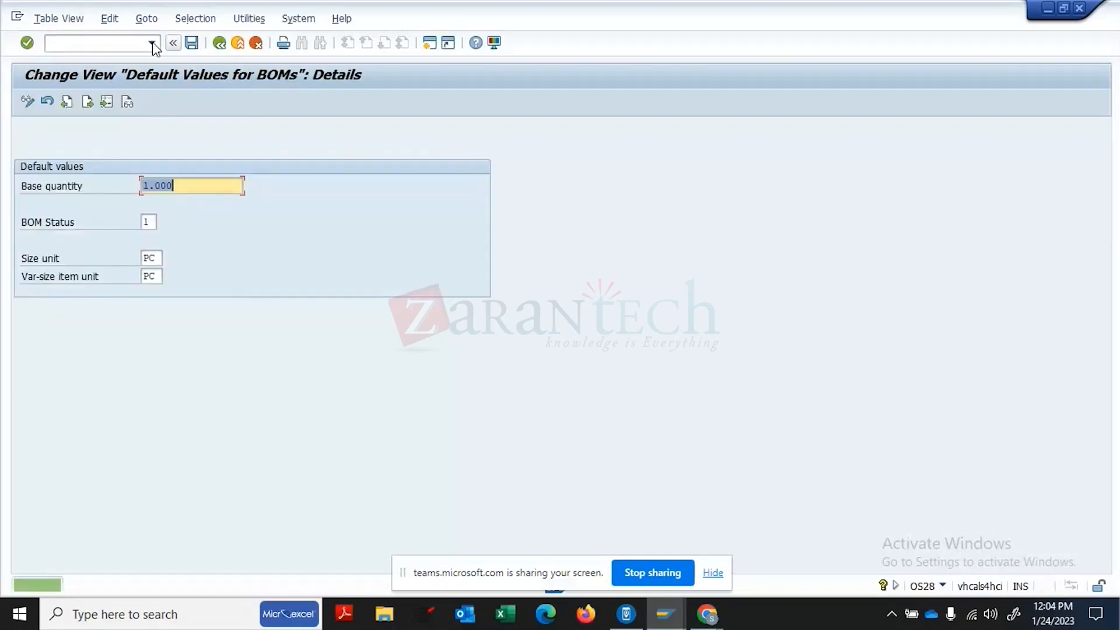
- Open Display material BOM (CS03) for FG129, plant 1710
left_click(116, 47)
type("/N")
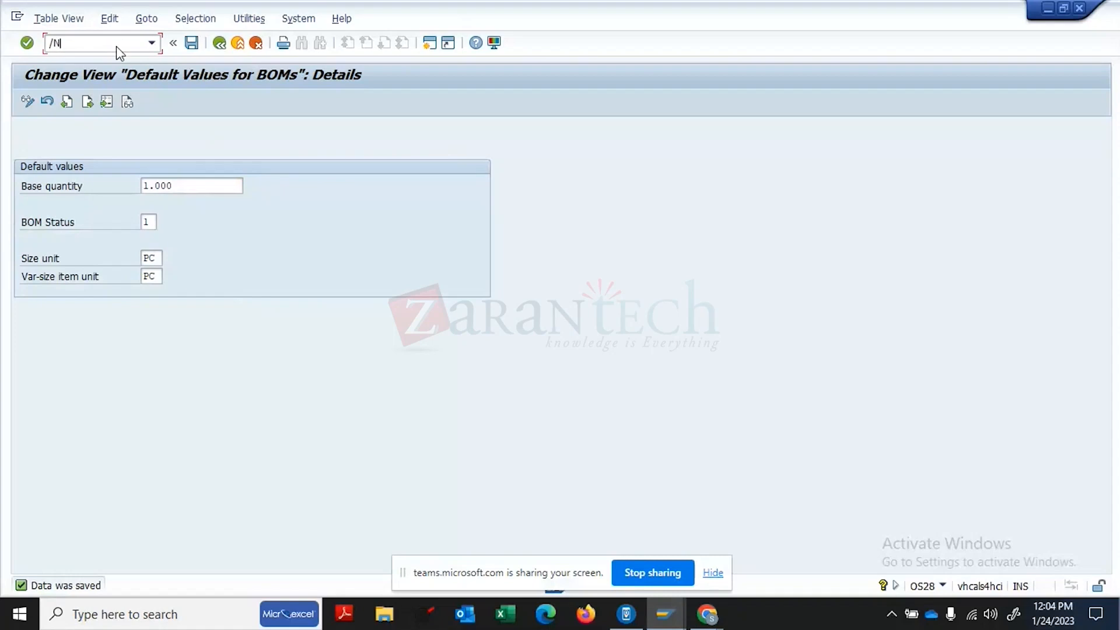
type("CS03")
key("Return")
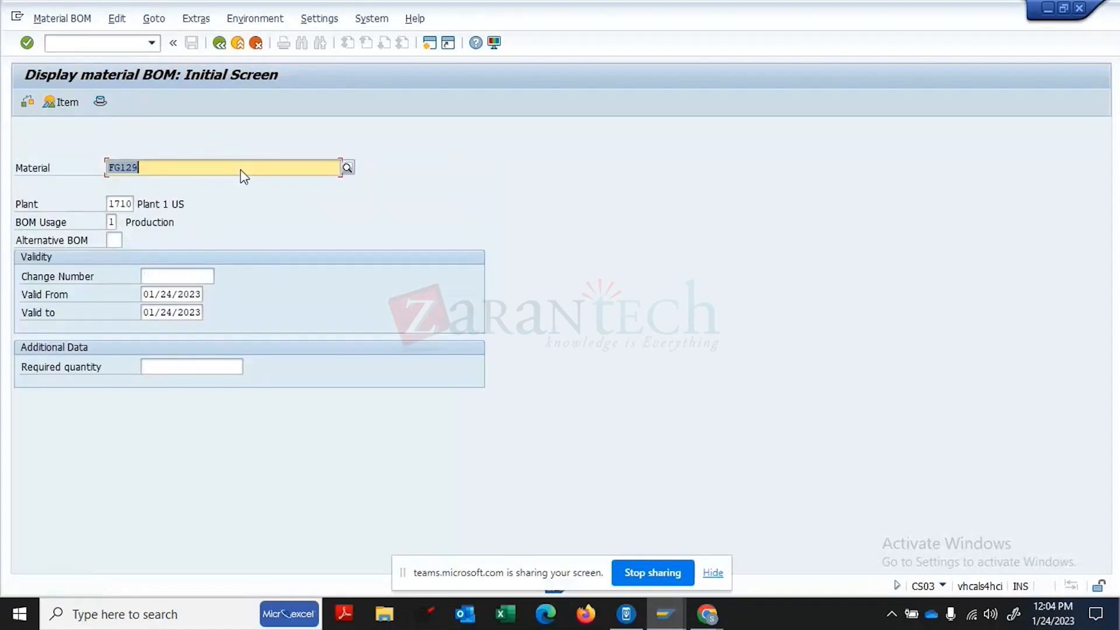
- Display FG129's BOM item list, then return to the display-BOM initial screen
key("Return")
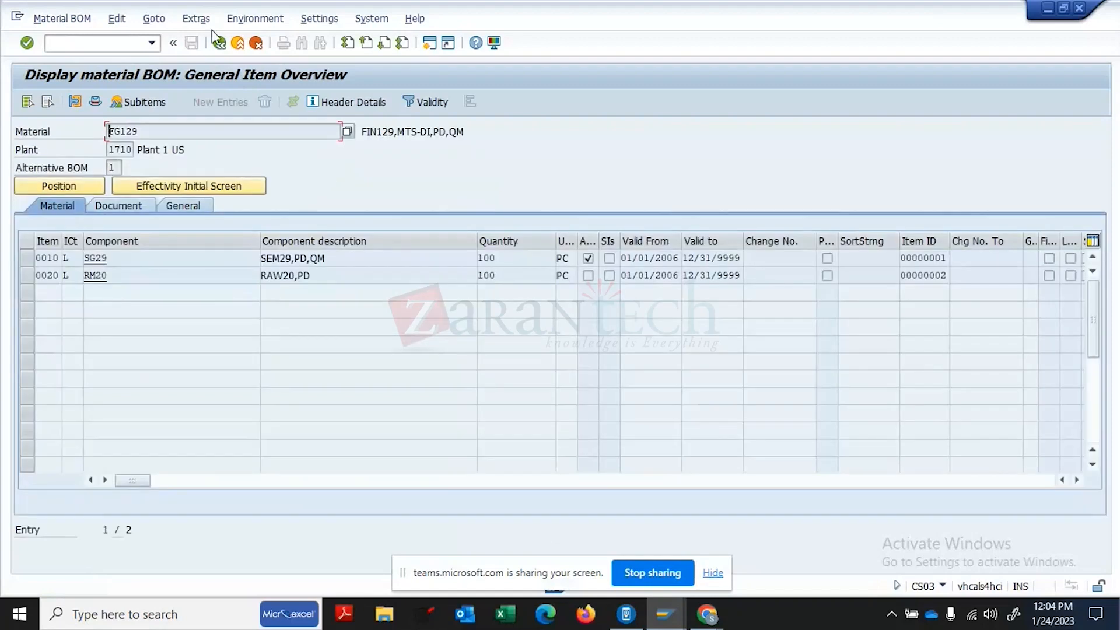
left_click(220, 43)
left_click(219, 43)
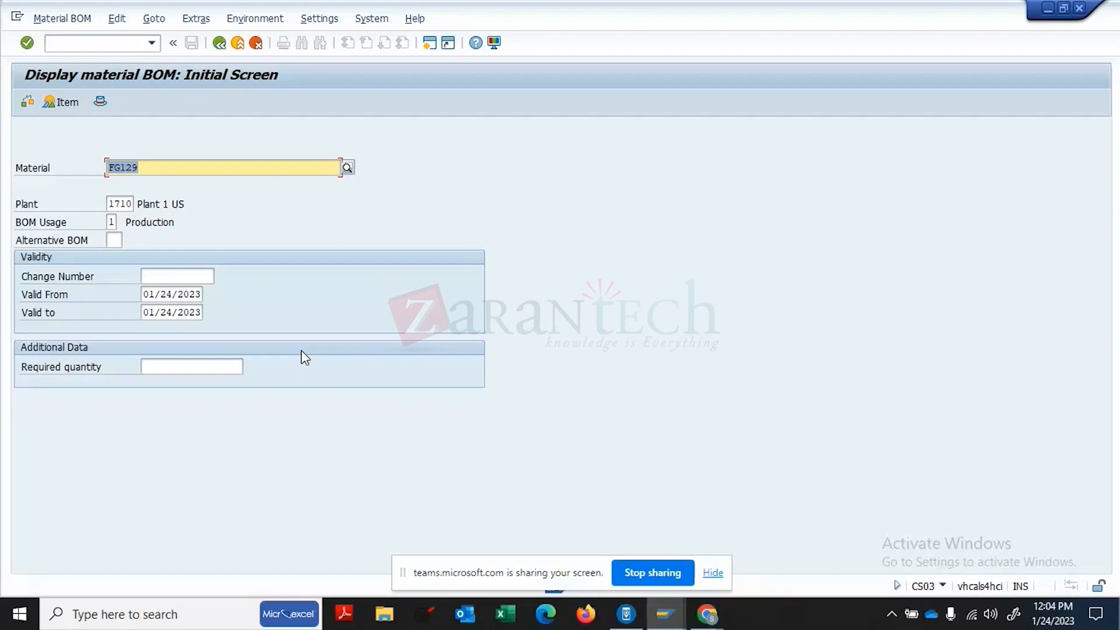
- Start /NCS02 for FG129, plant 1710, usage 1, and open its items for editing
left_click(101, 42)
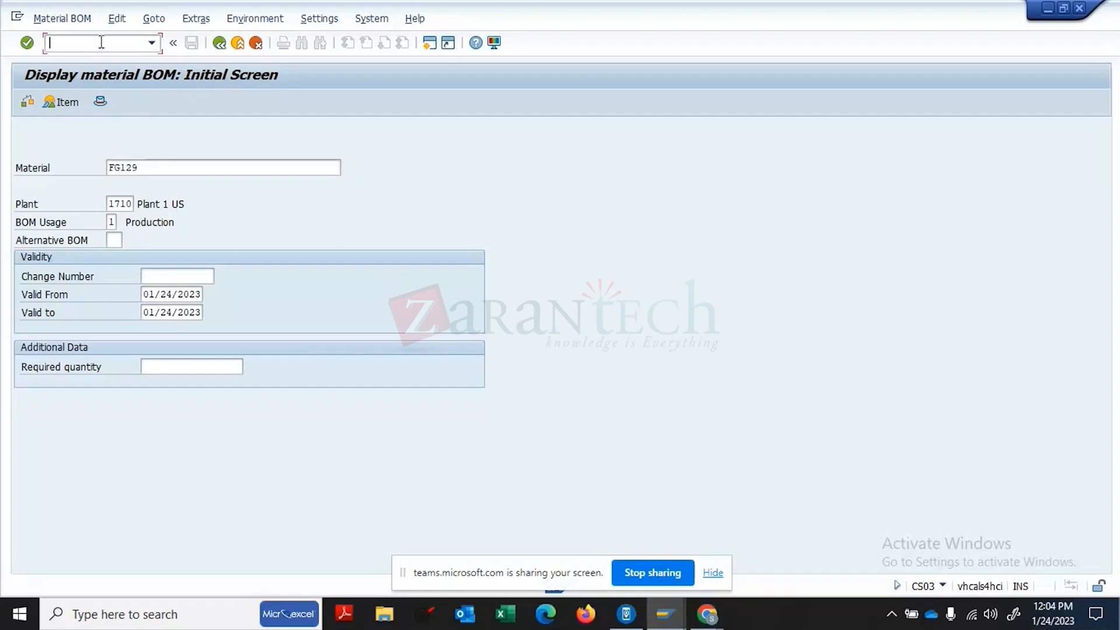
type("CS02")
key("Return")
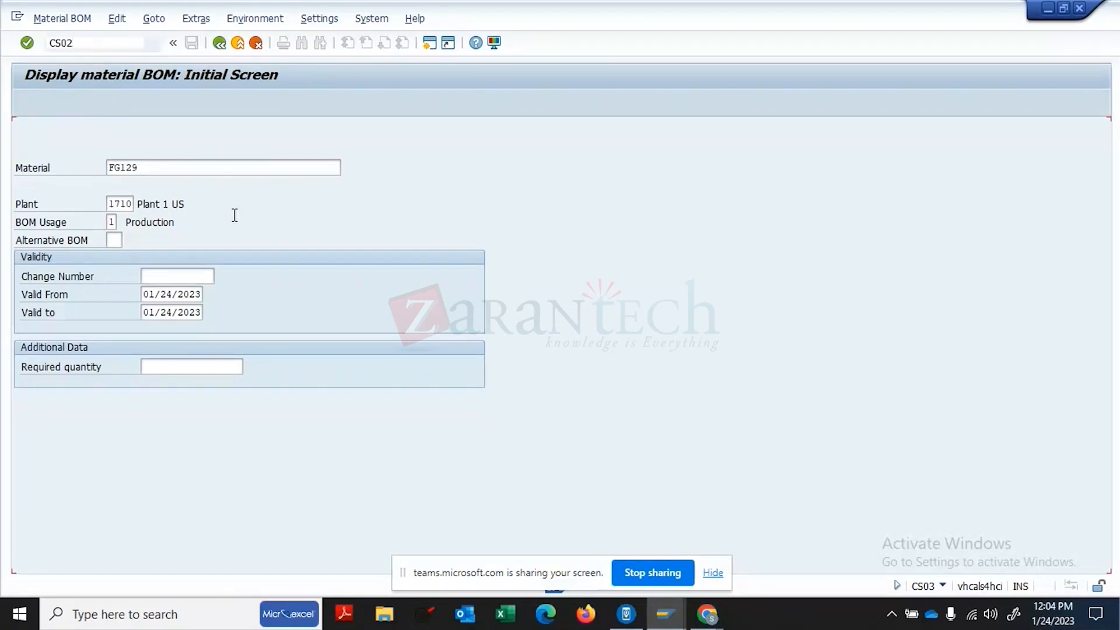
left_click(118, 45)
type("/NCS02")
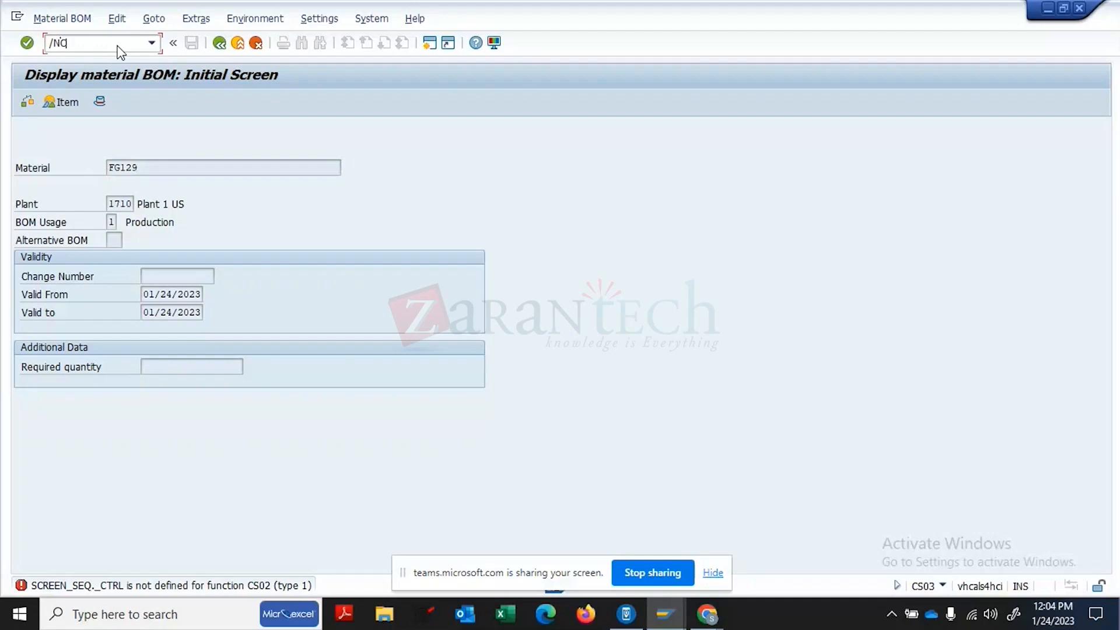
key("Return")
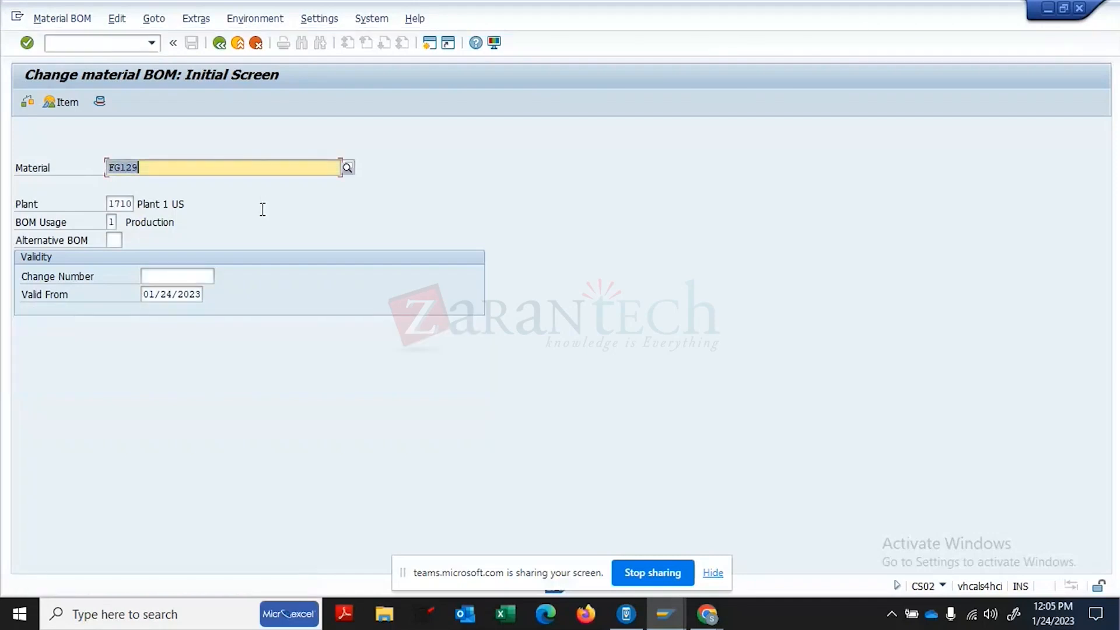
key("Return")
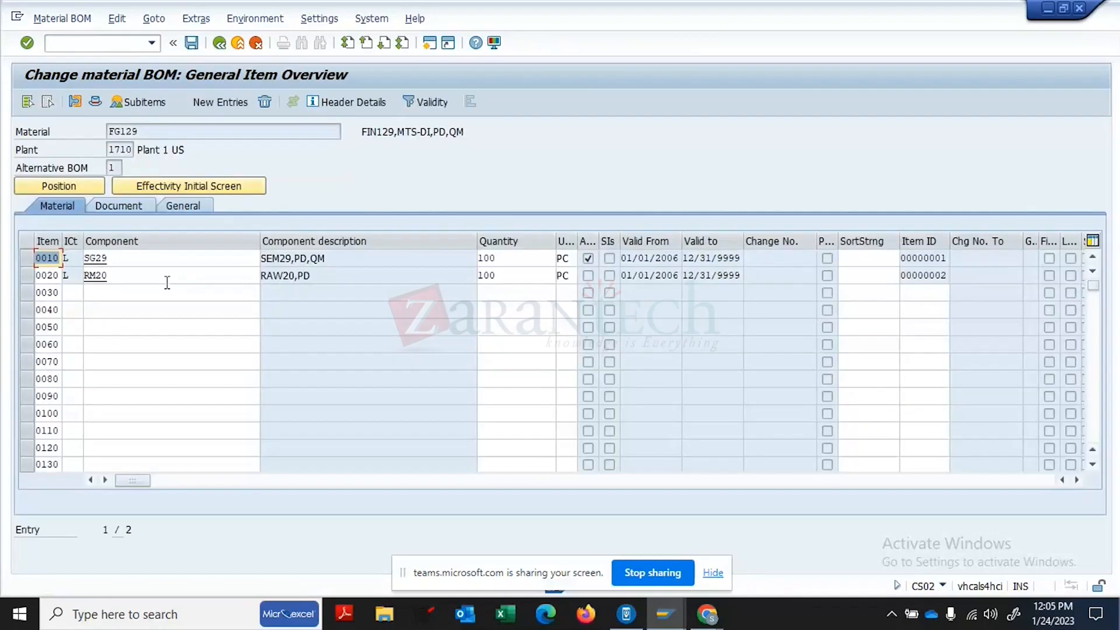
- Add item 0030: component RM16, item category R (variable-size), quantity 10
left_click(141, 294)
left_click(97, 308)
left_click(67, 290)
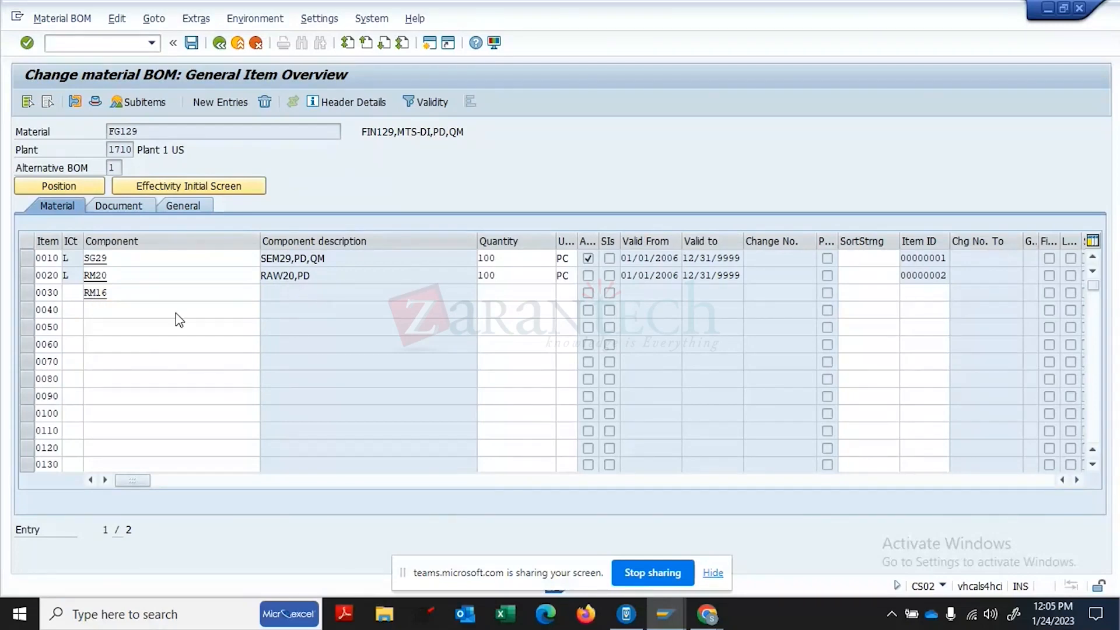
key("F4")
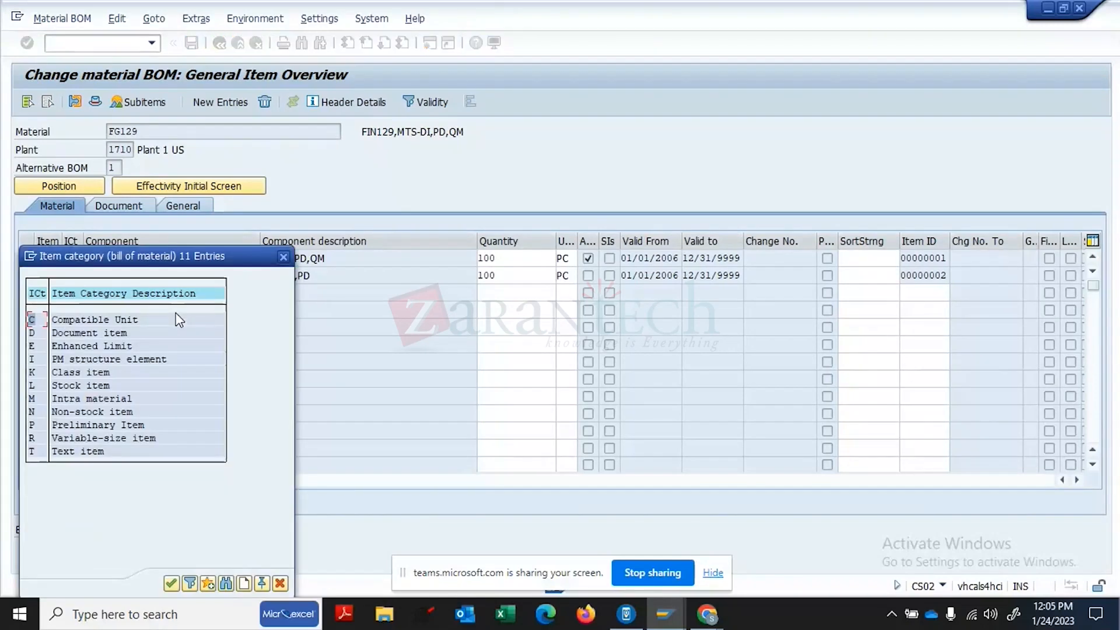
double_click(93, 437)
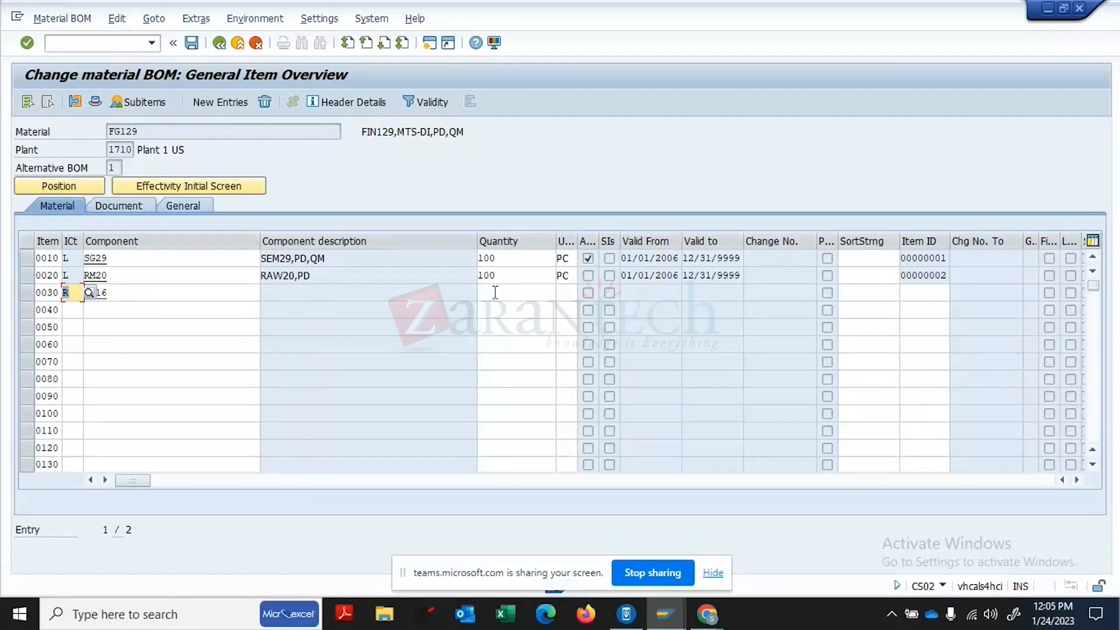
left_click(495, 292)
type("1")
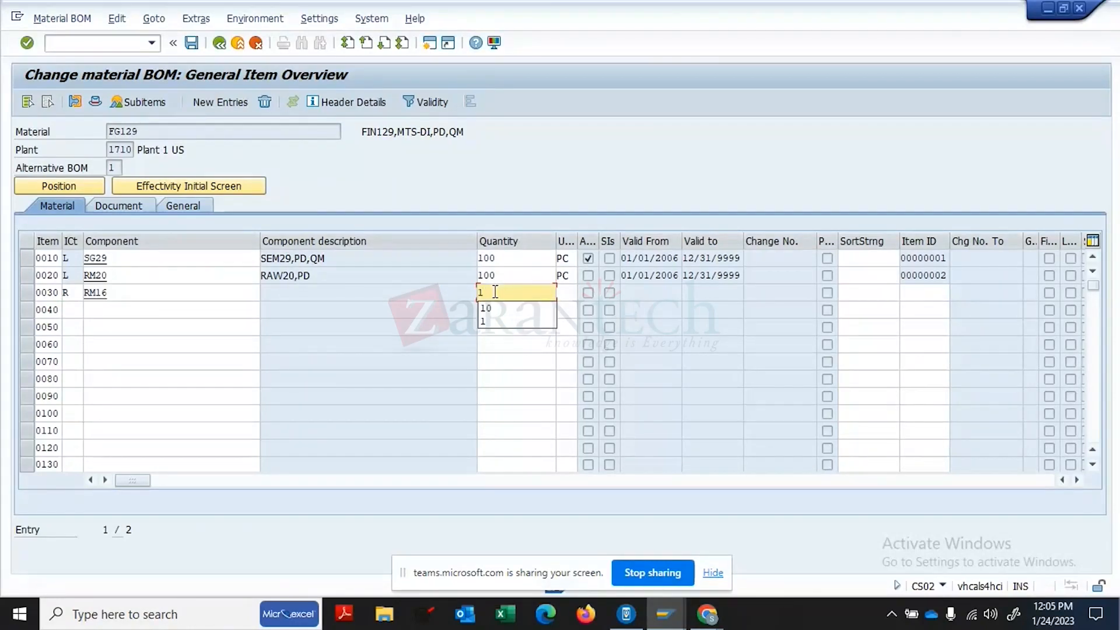
type("0")
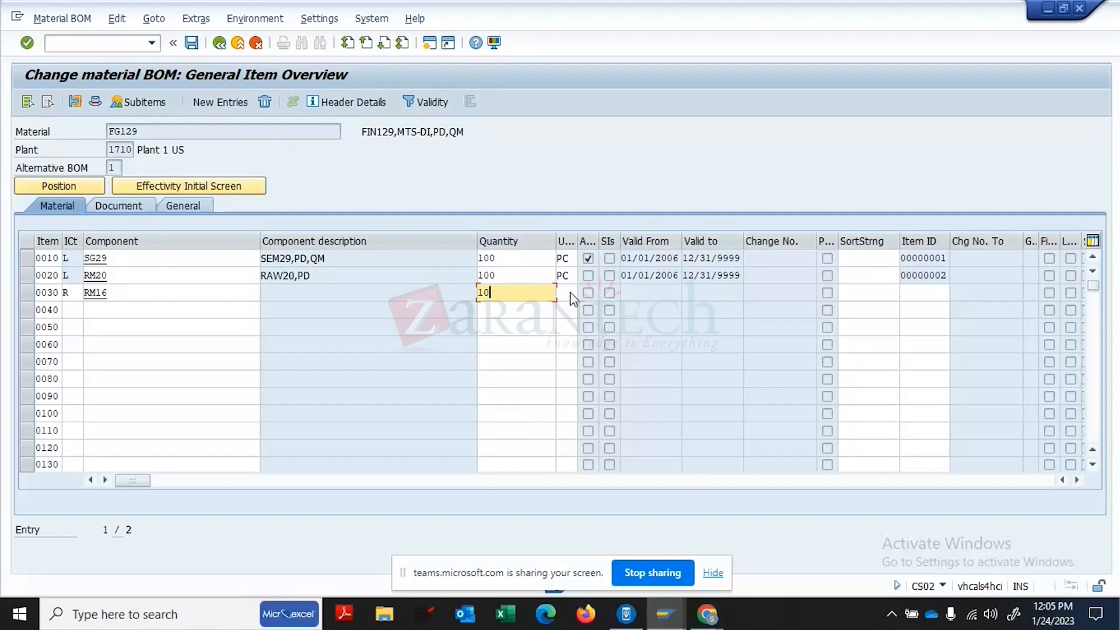
key("Return")
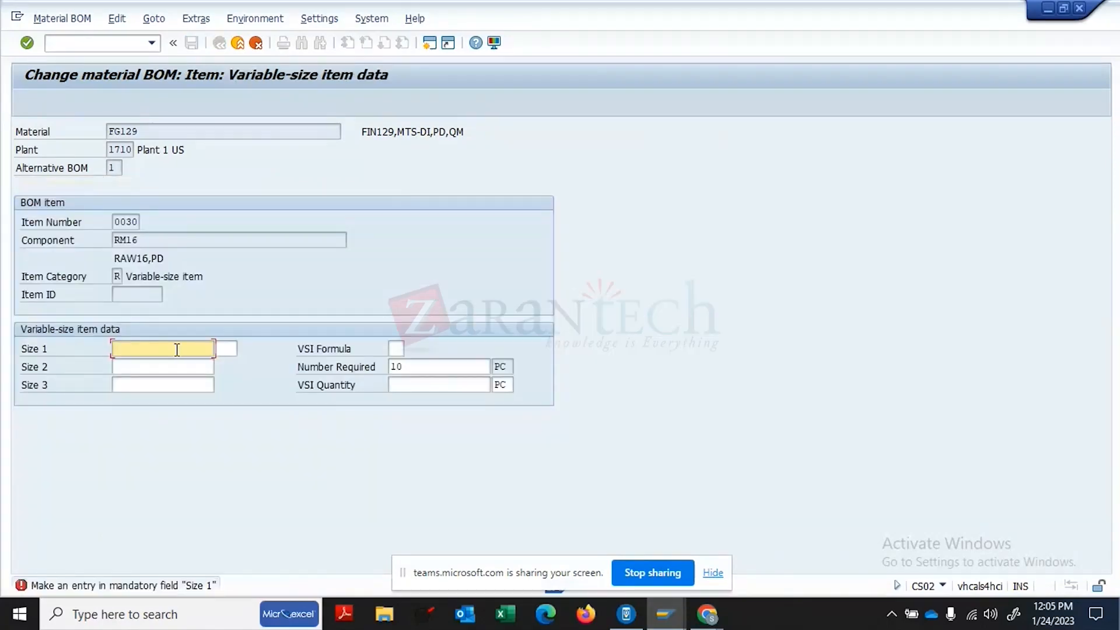
- Give RM16 sizes 10 × 10 with formula U2, yielding VSI quantity 40 PC, then exit
type("10")
left_click(167, 367)
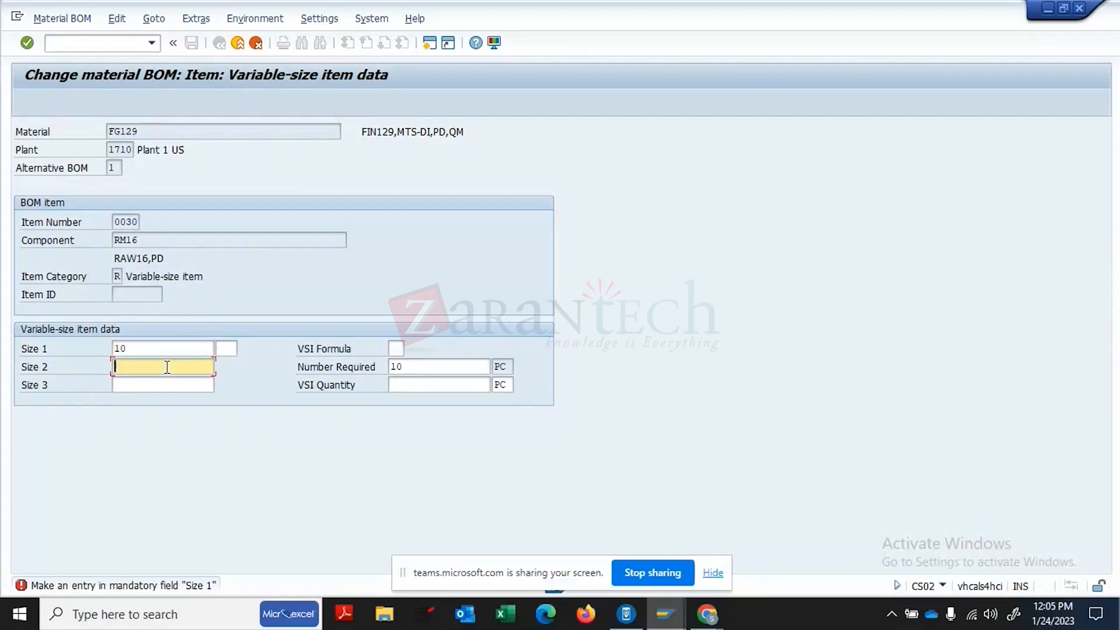
type("10")
left_click(391, 349)
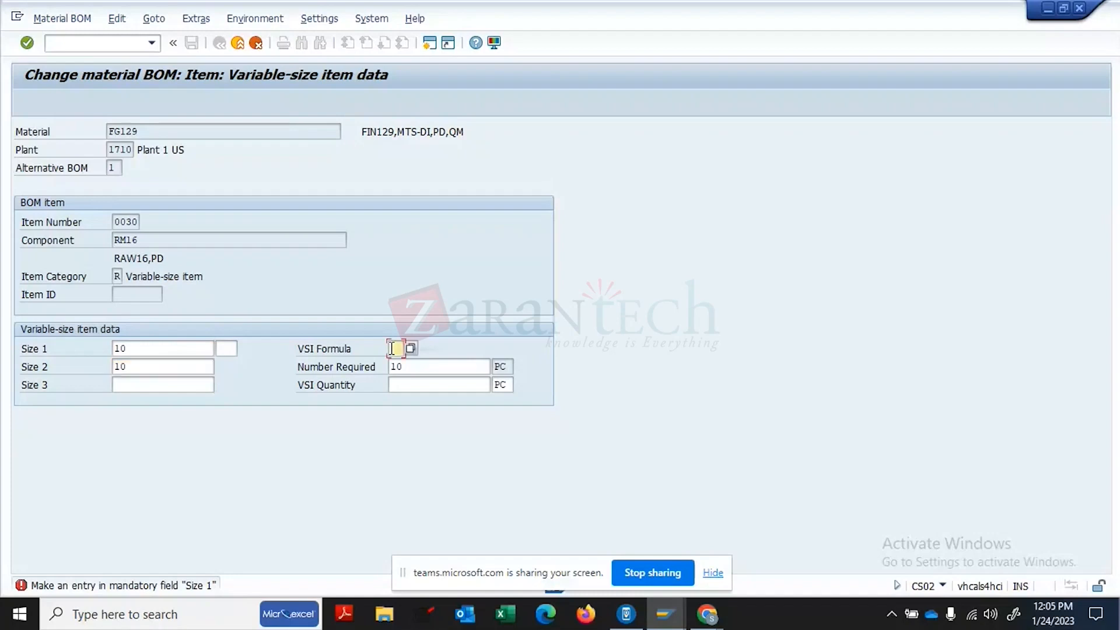
left_click(411, 349)
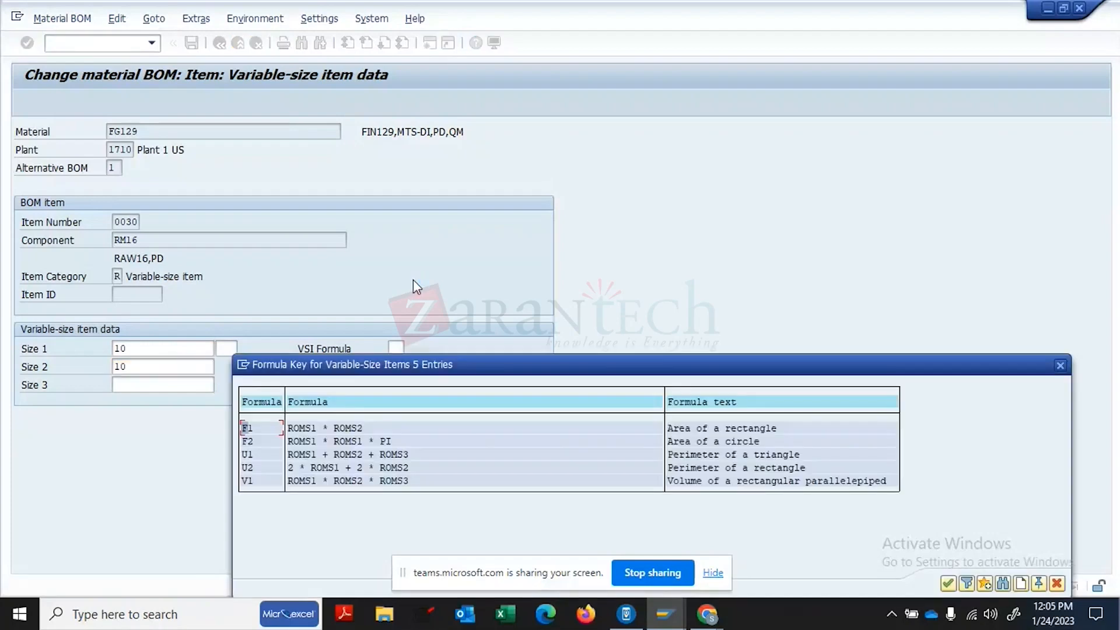
left_click(323, 467)
double_click(324, 468)
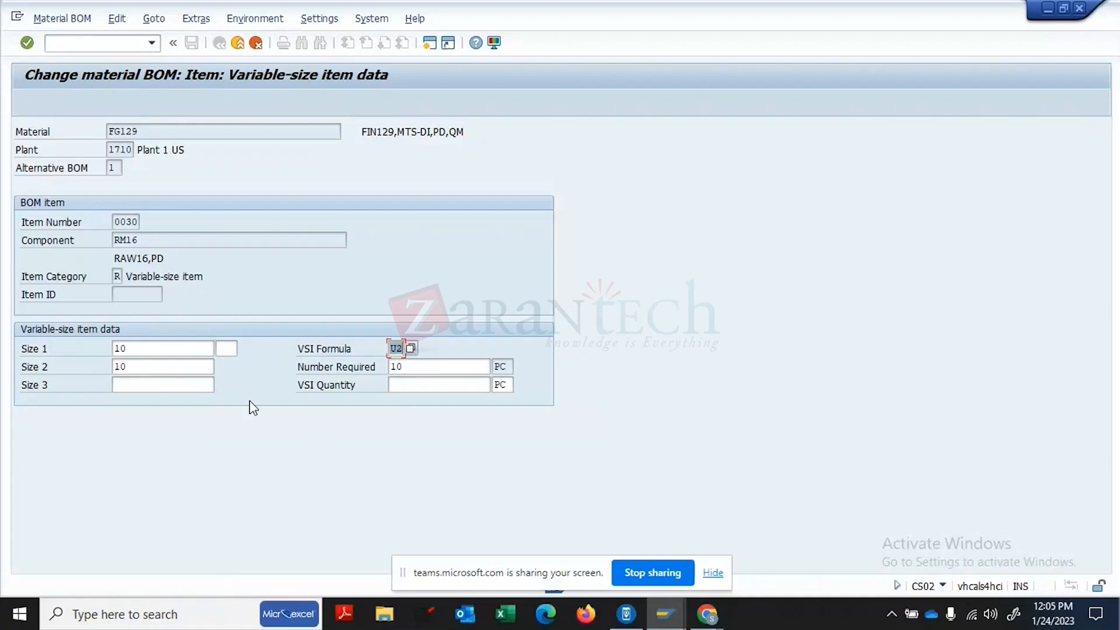
left_click(228, 349)
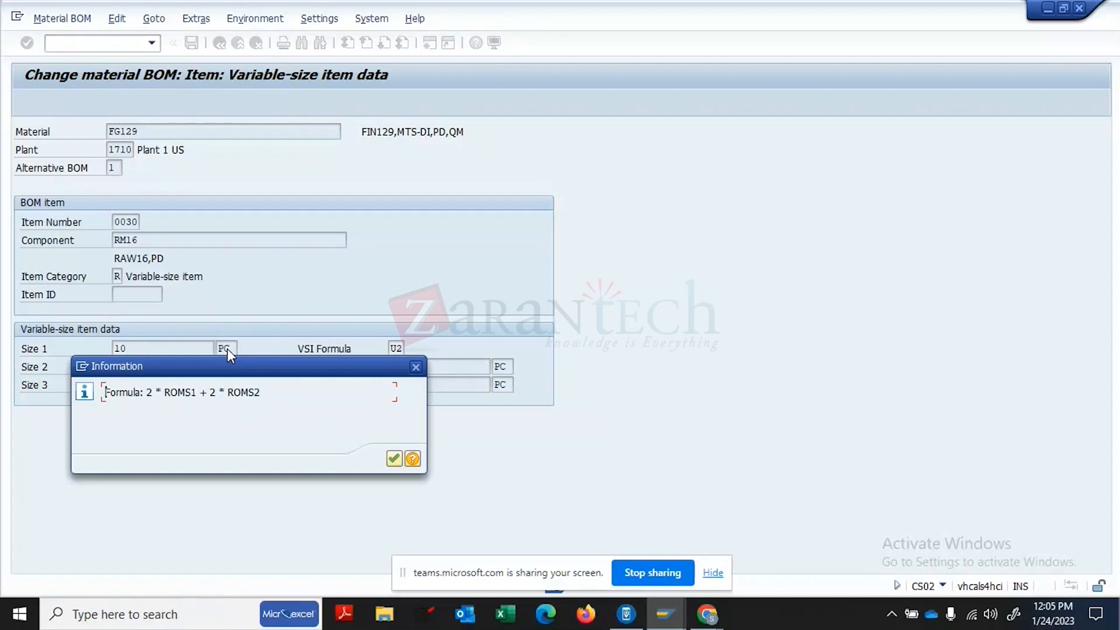
key("Return")
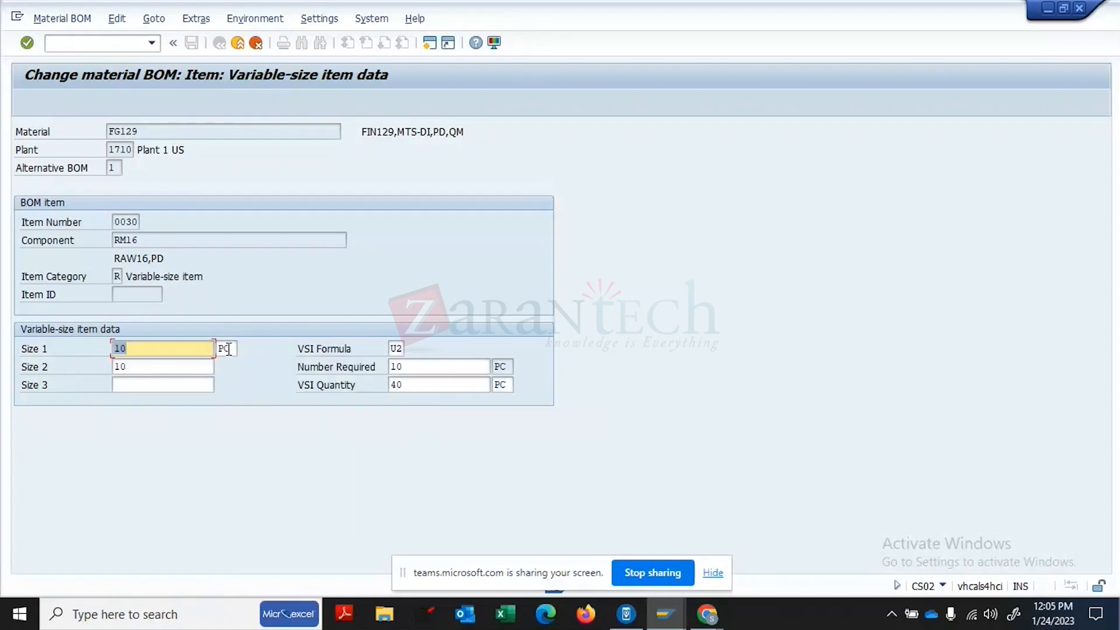
left_click(421, 385)
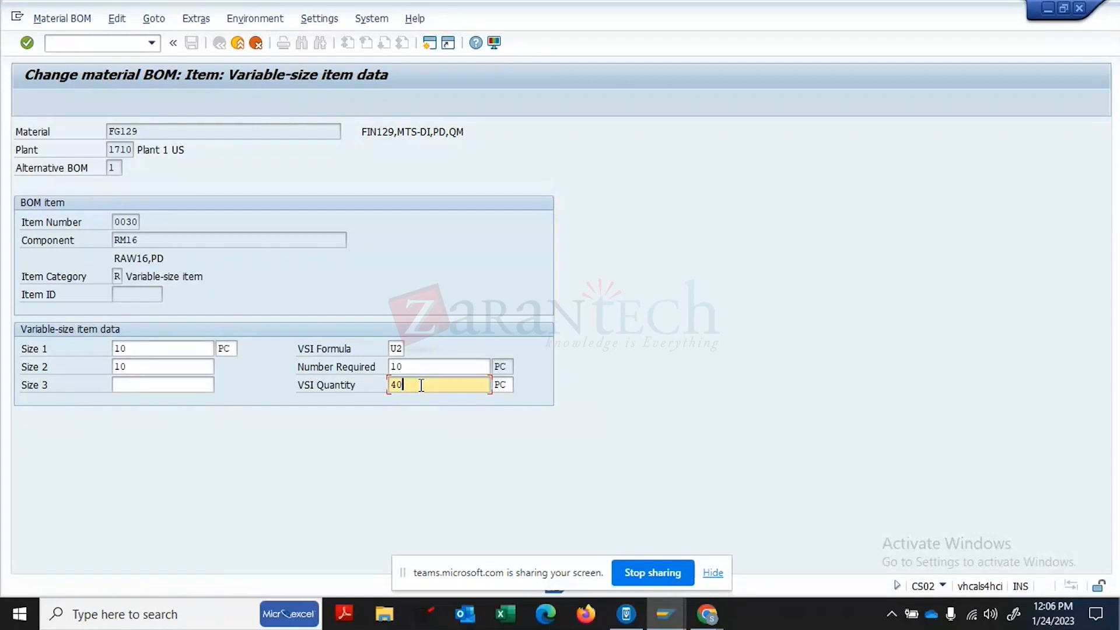
left_click(239, 44)
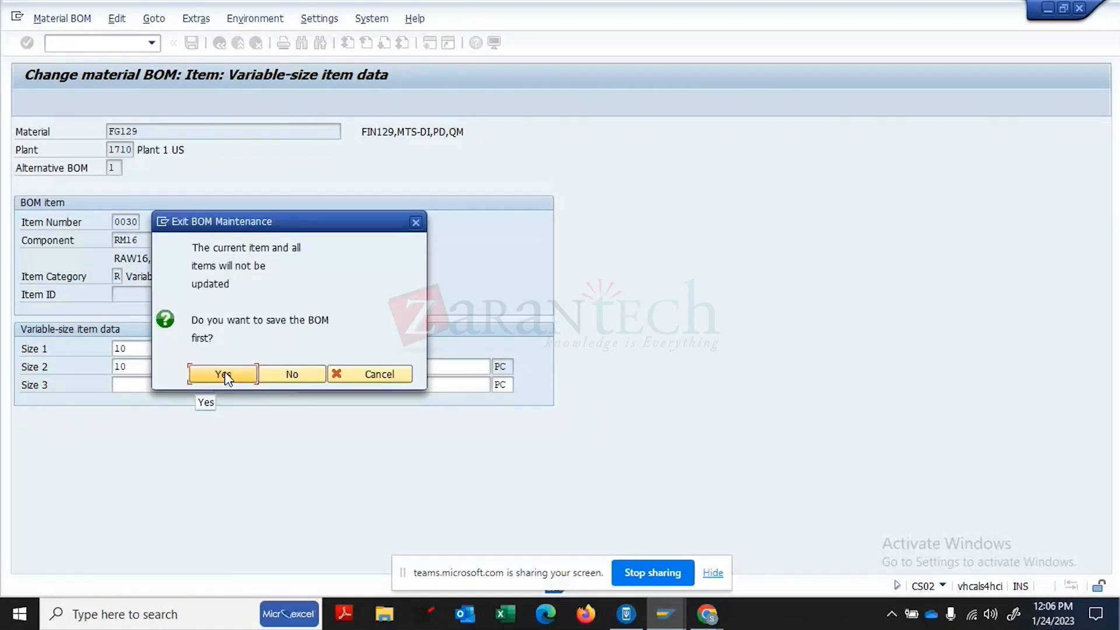
- Save FG129's BOM, display it in CS03, and inspect item 0020 RM20's details
left_click(225, 372)
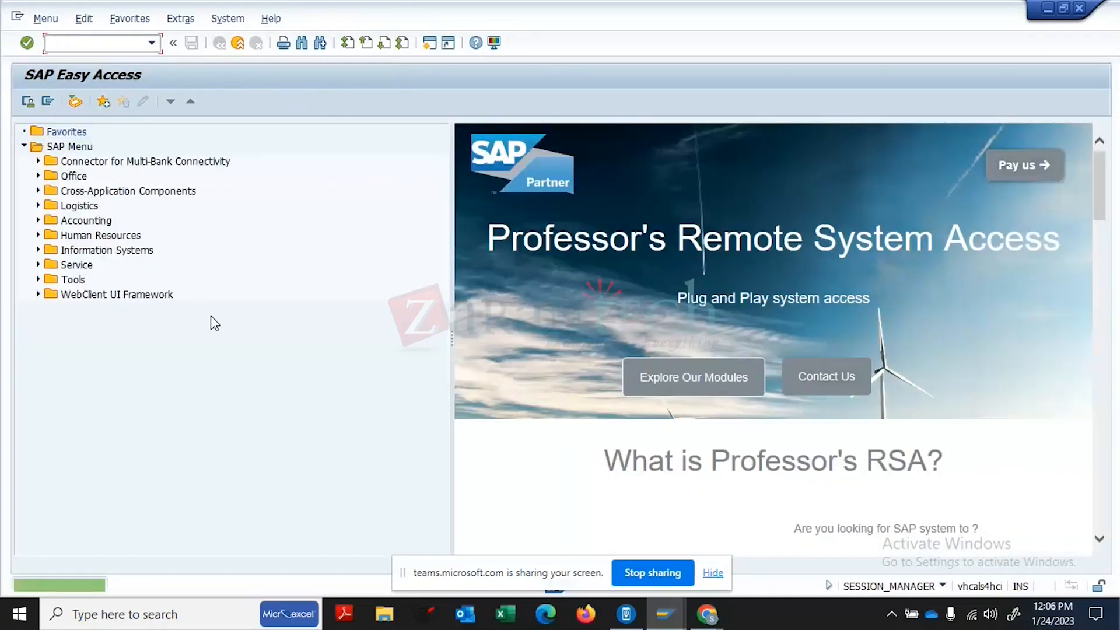
left_click(114, 39)
type("CS03")
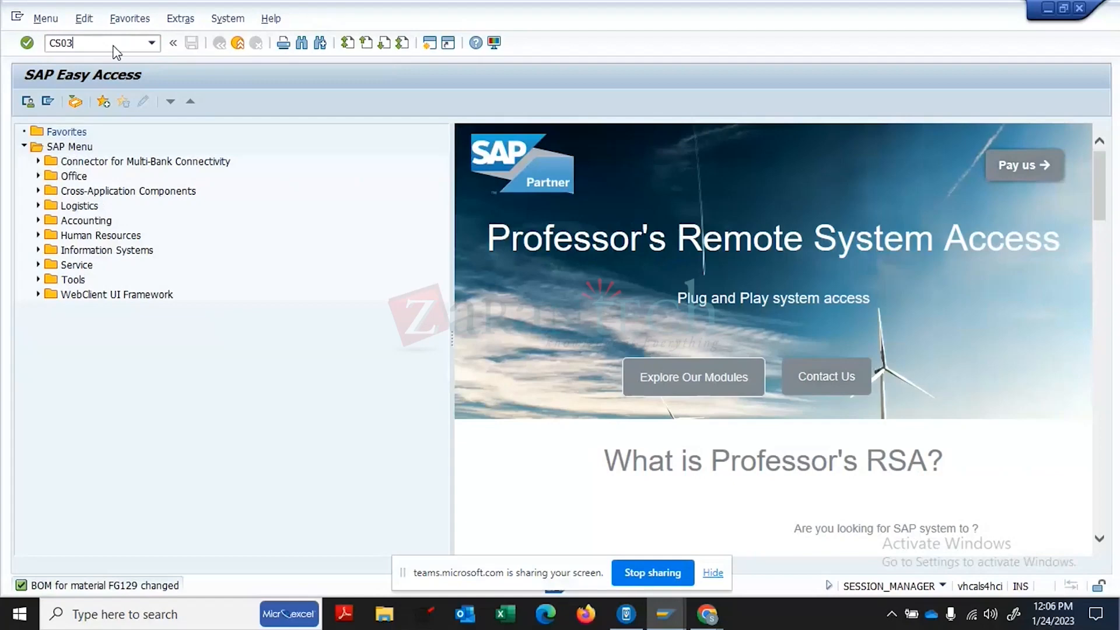
key("Return")
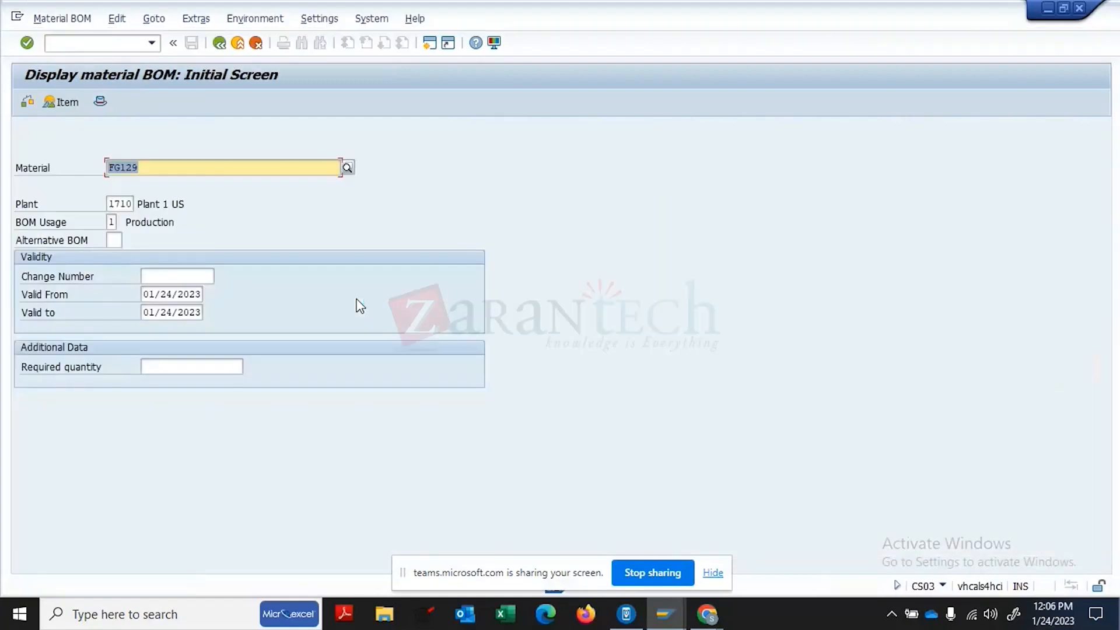
key("Return")
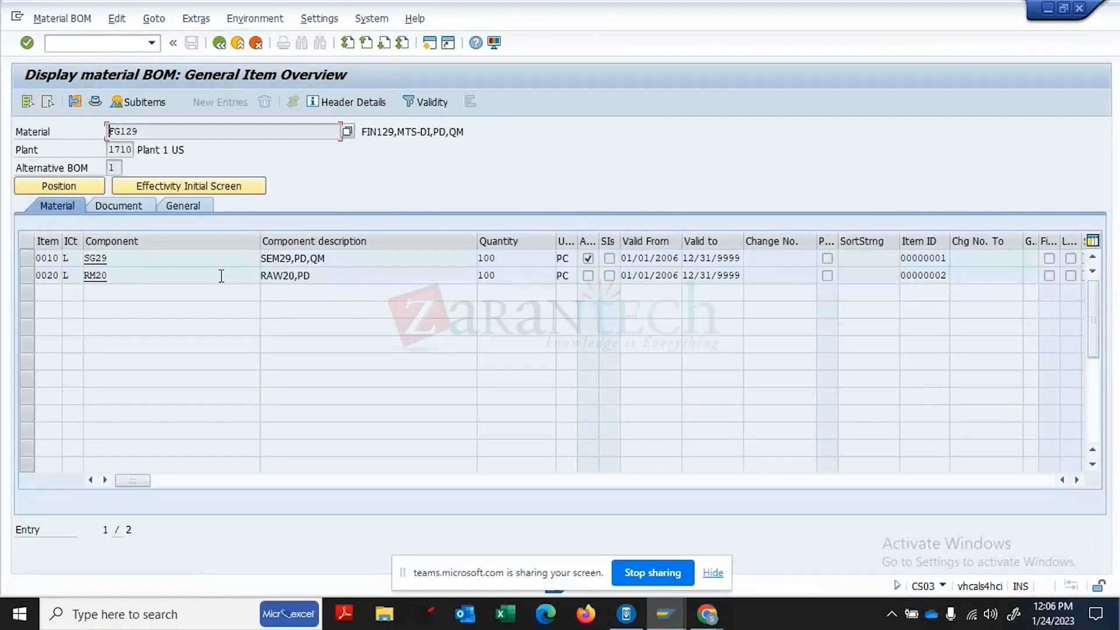
left_click(23, 276)
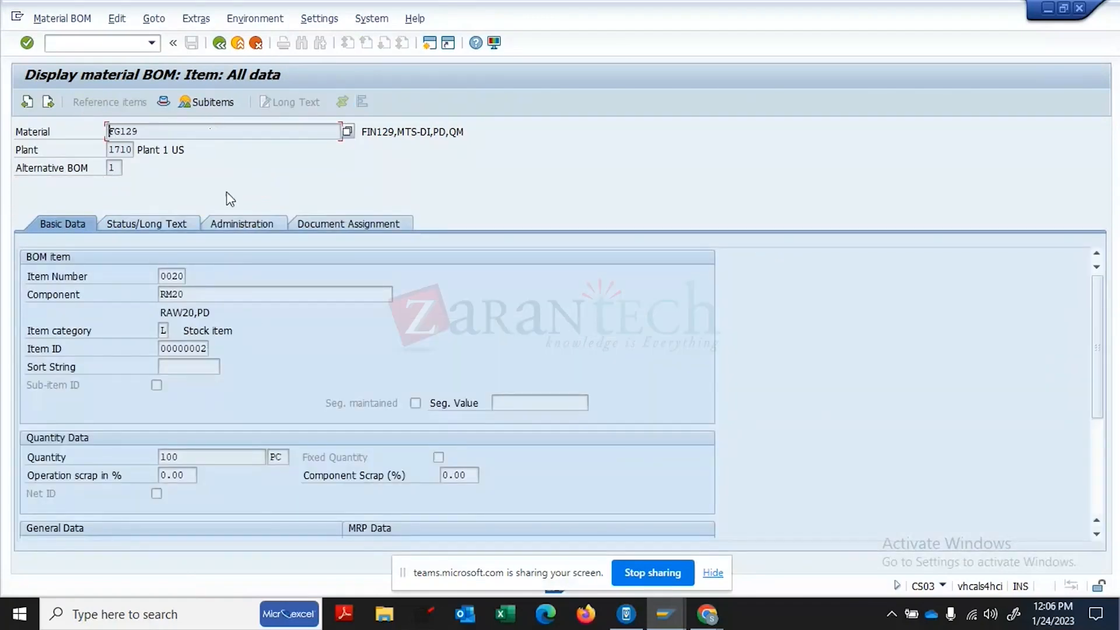
left_click(221, 43)
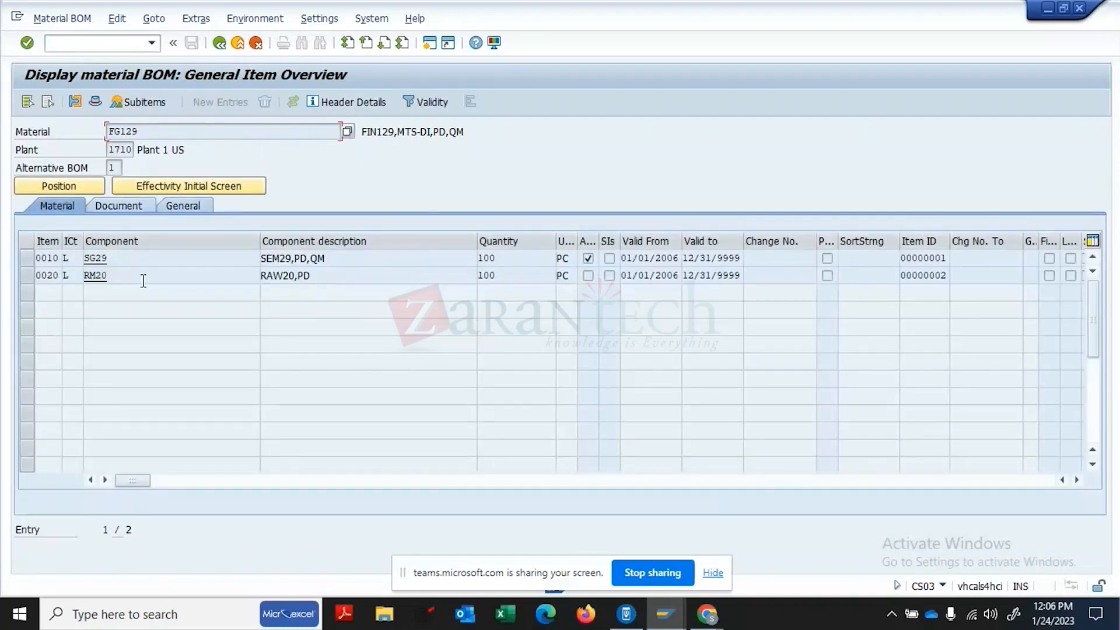
left_click(143, 275)
- Reopen FG129's BOM in CS02 and drill into assembly SG29, holding RM124 at 100 PC
left_click(101, 44)
type("/NCS")
type("02")
key("Return")
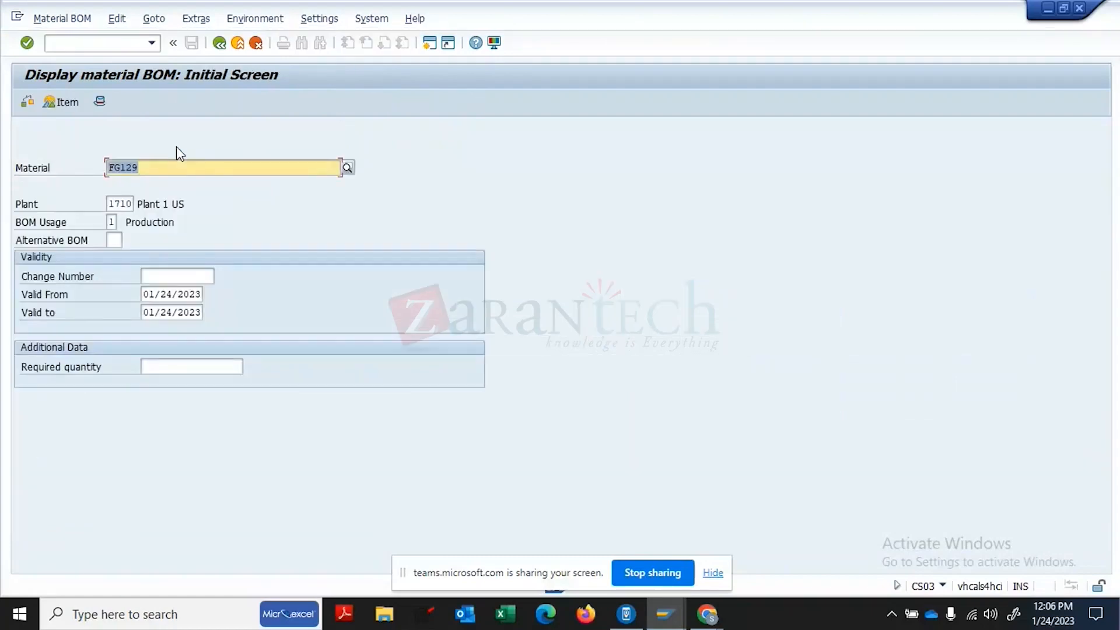
key("BackSpace")
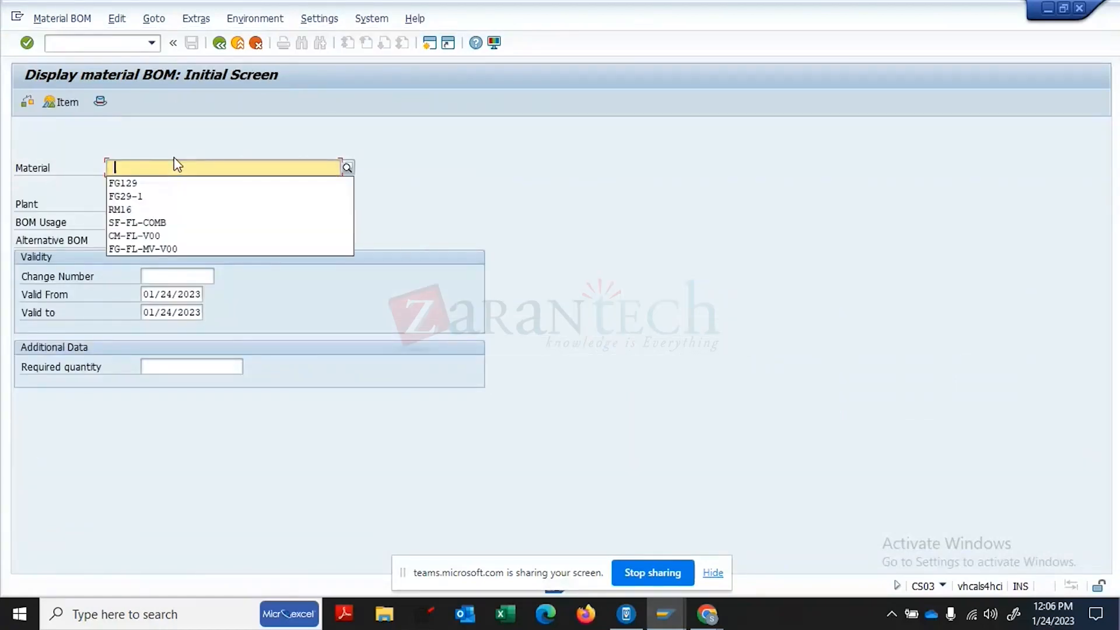
left_click(146, 183)
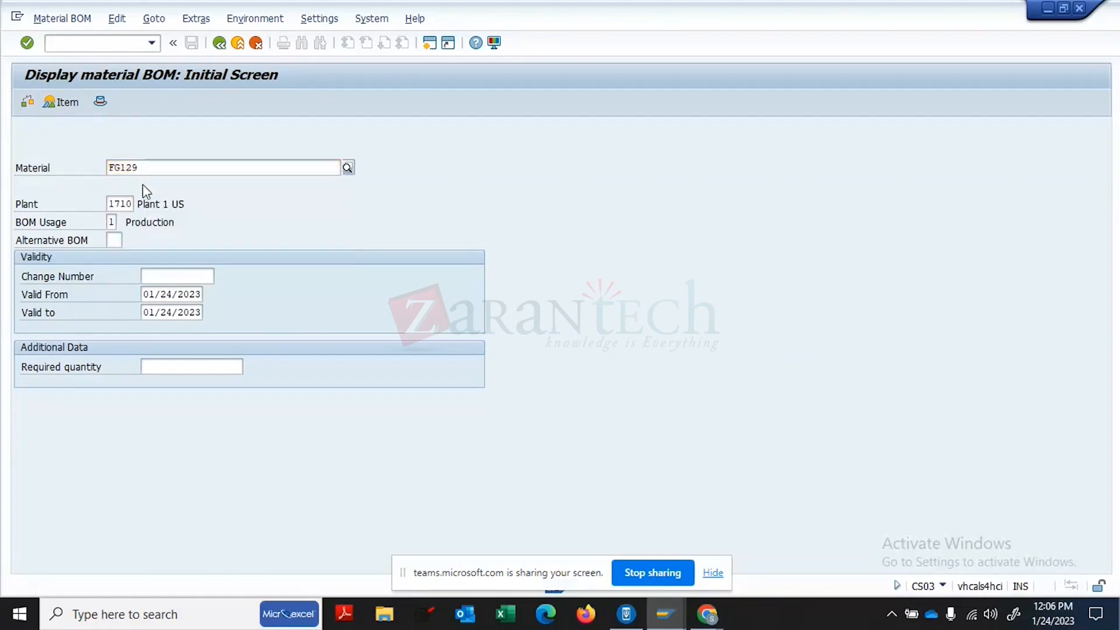
key("Return")
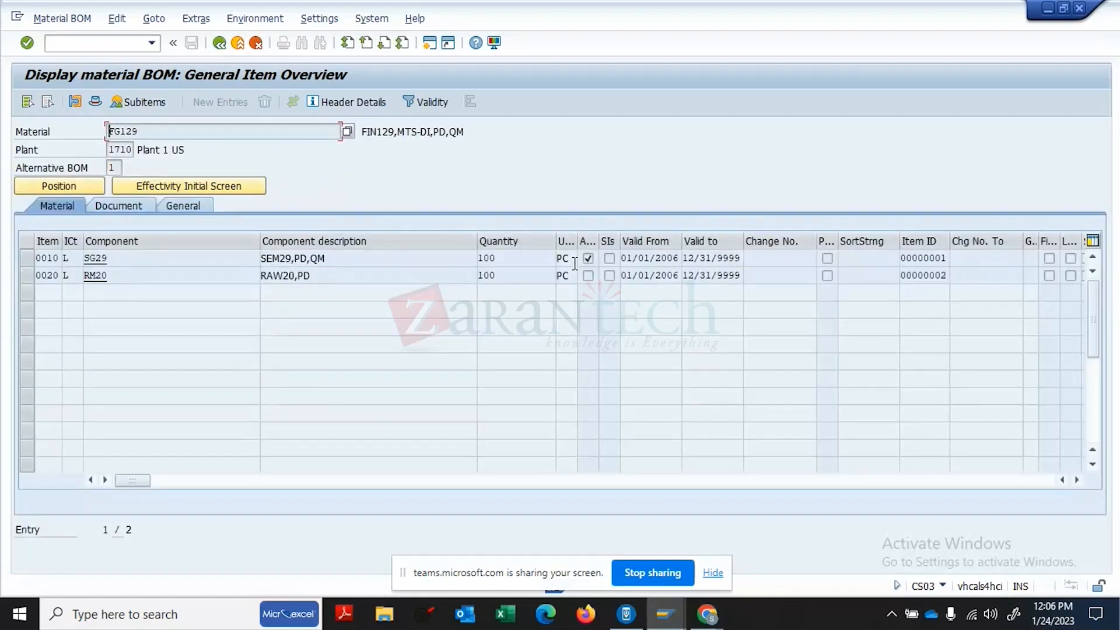
double_click(586, 260)
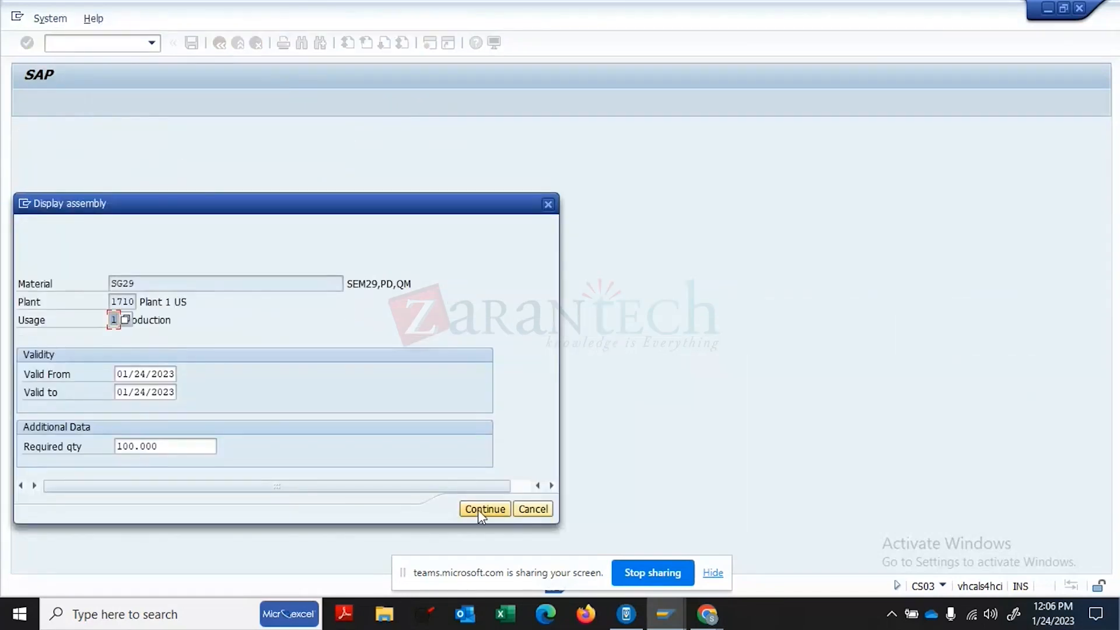
left_click(485, 509)
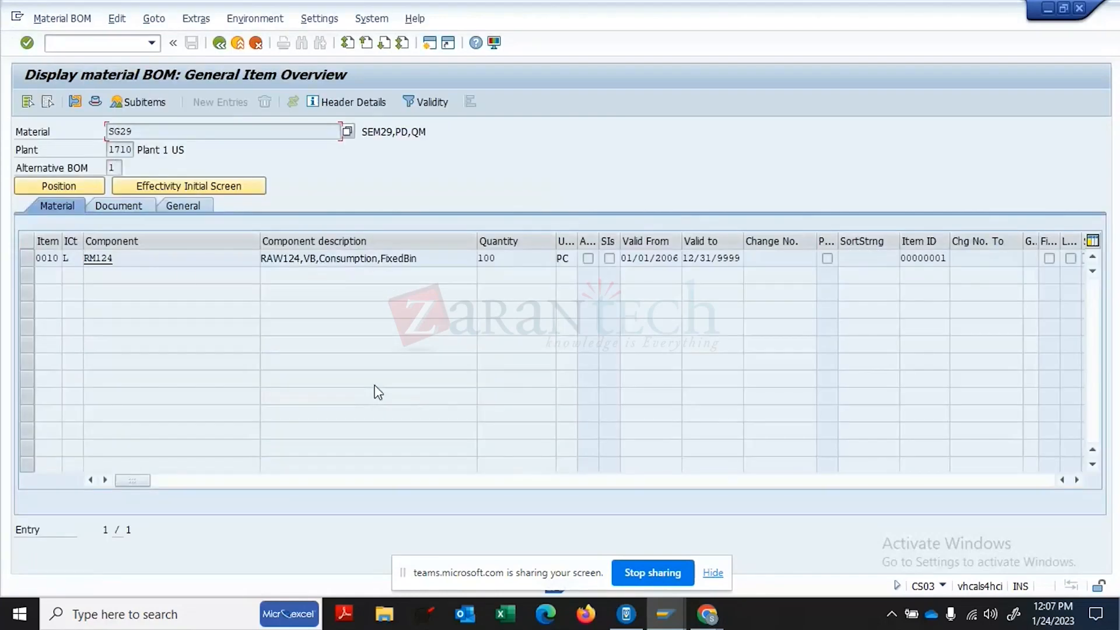
left_click(107, 42)
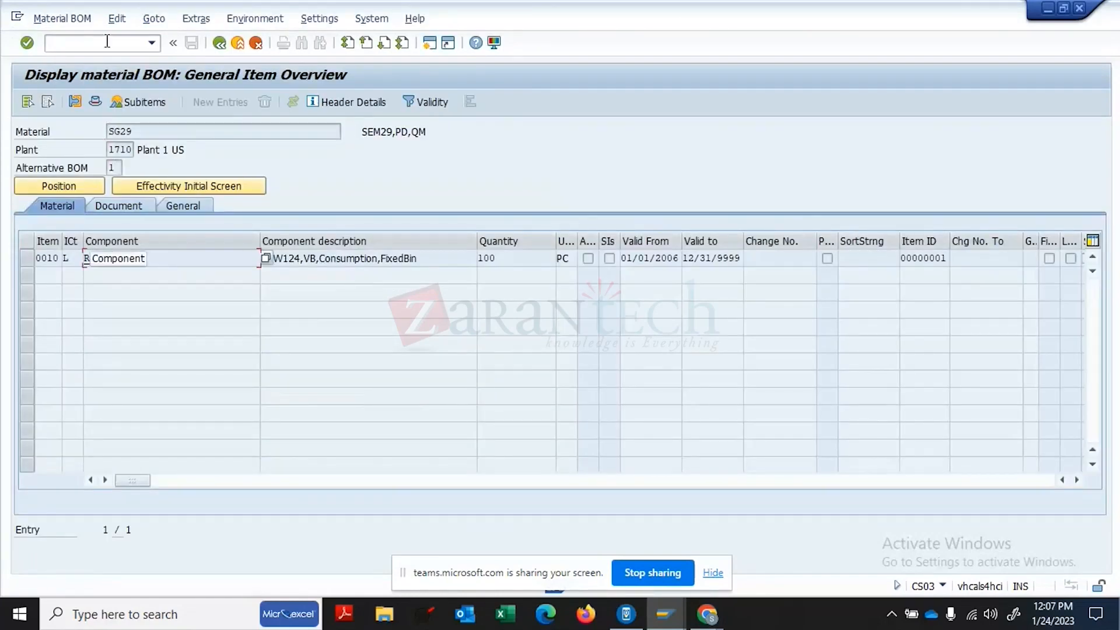
type("/N")
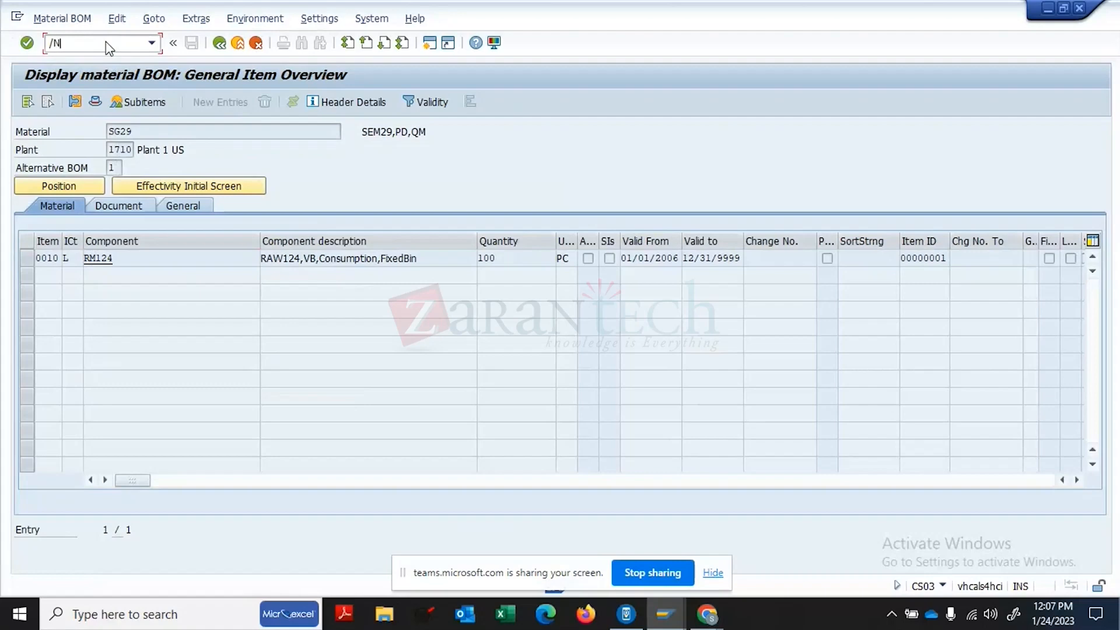
type("CS15")
- Run a direct where-used list for RM16 and select parent SG22, item 0010, 1.000 PC
key("Return")
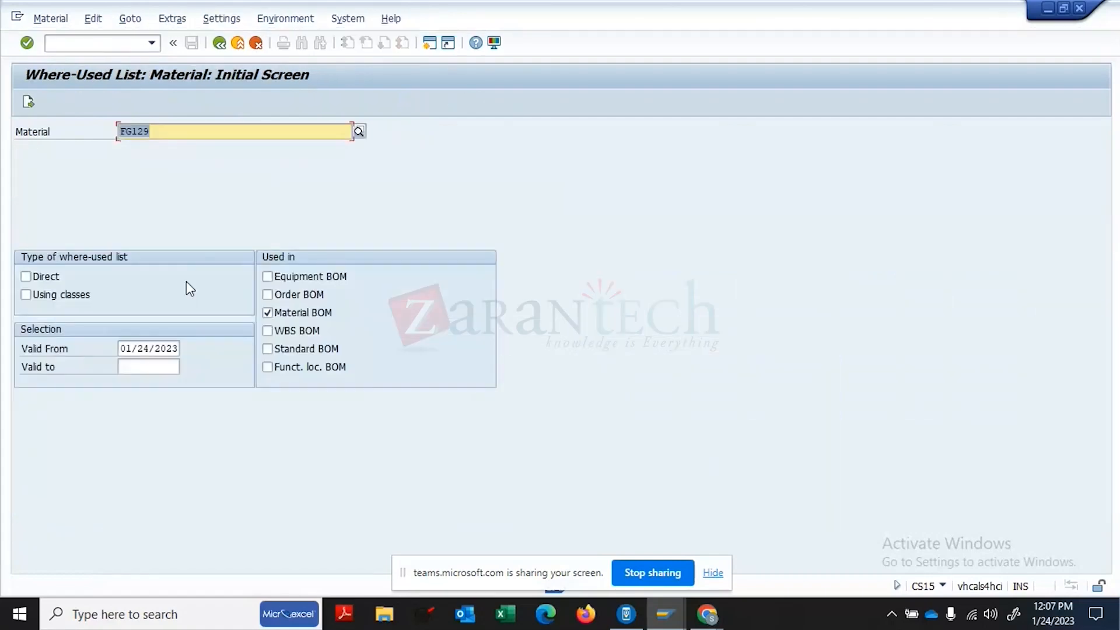
left_click(26, 276)
left_click(171, 132)
key("BackSpace")
key("BackSpace")
key("BackSpace")
key("BackSpace")
key("BackSpace")
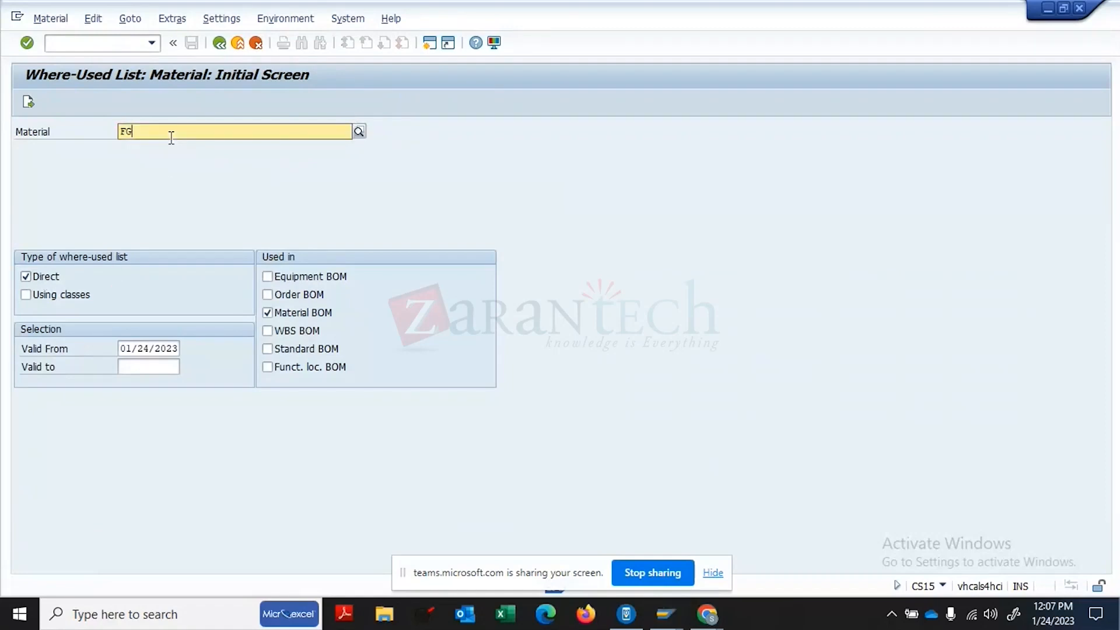
type("RM")
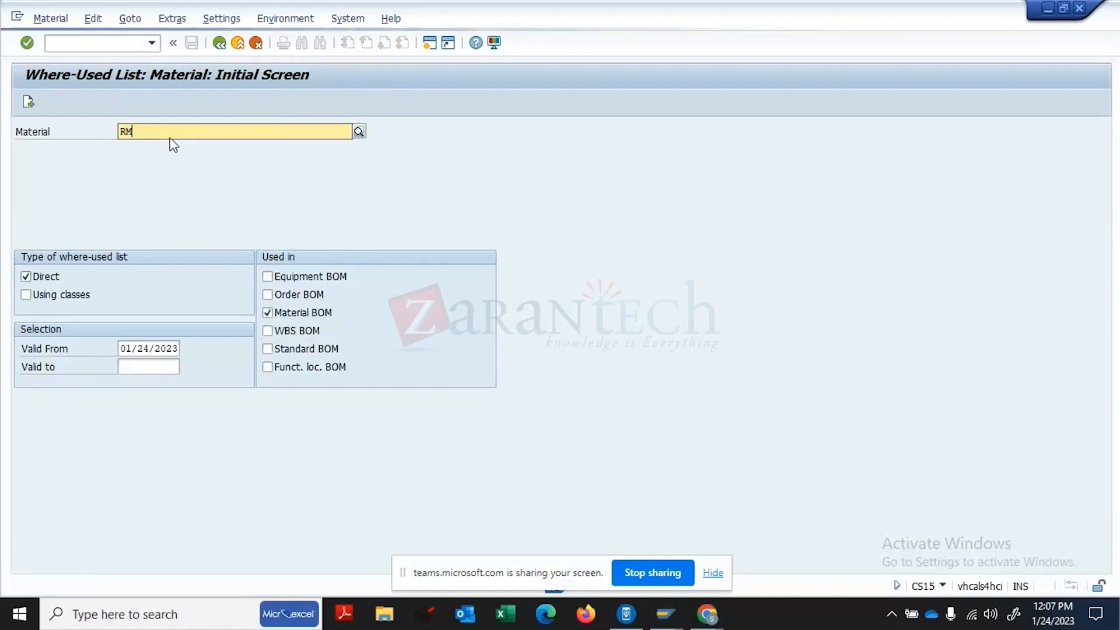
type("16")
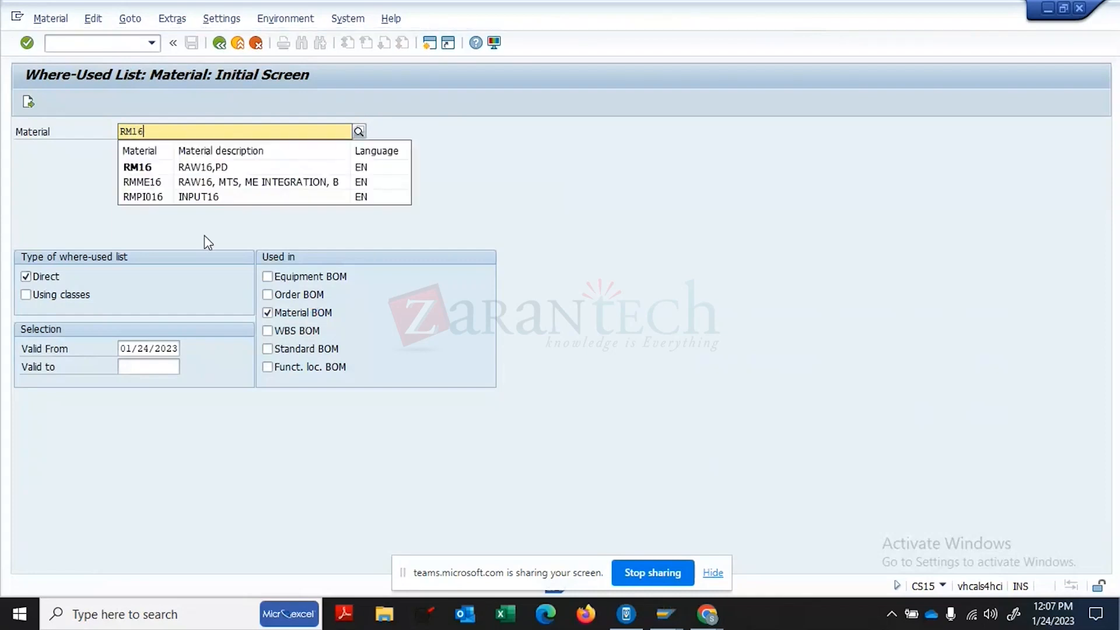
left_click(158, 170)
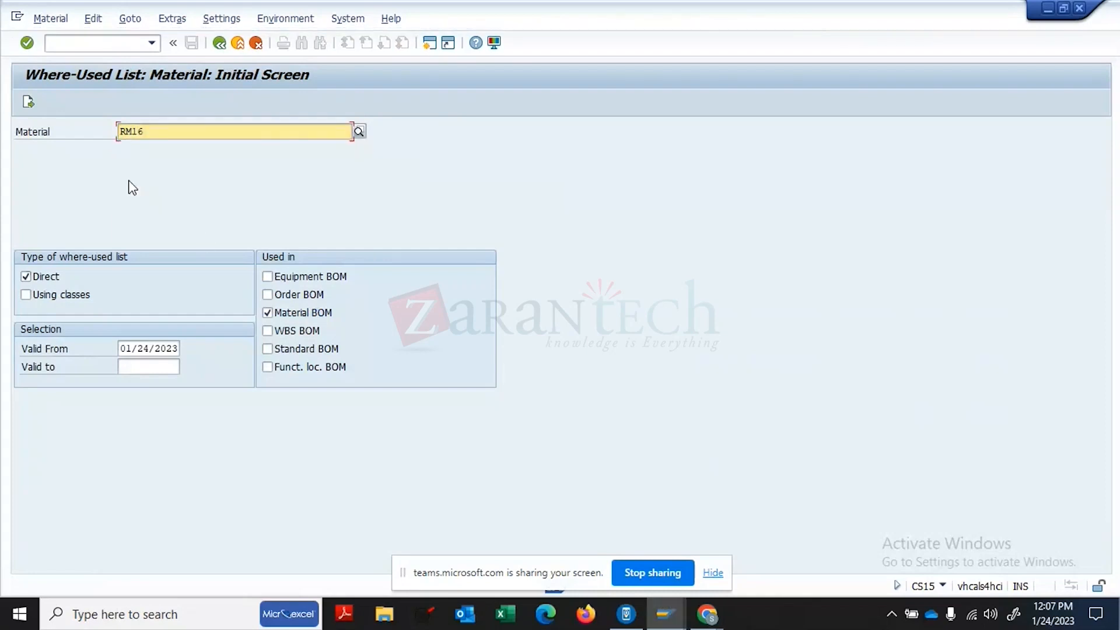
left_click(27, 100)
type("1")
left_click(28, 101)
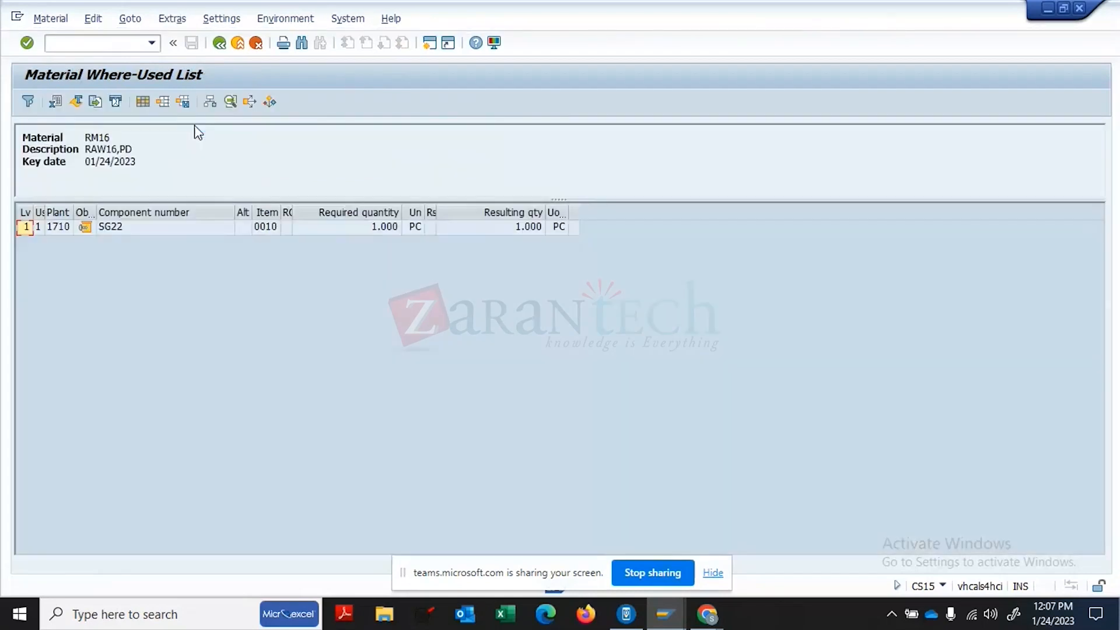
left_click(145, 230)
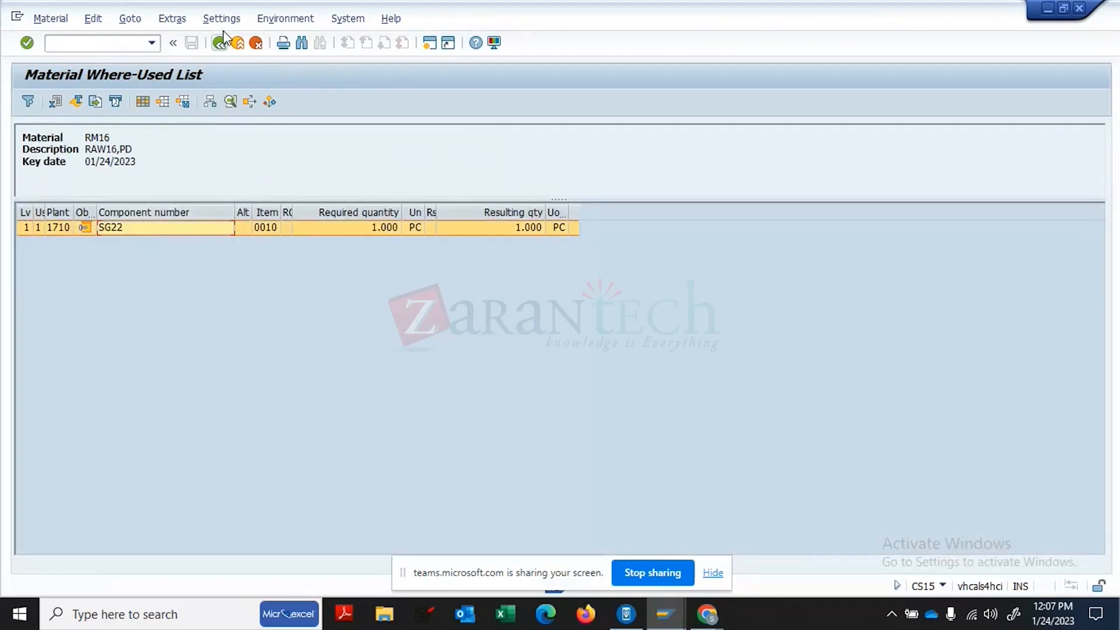
- Open SG22's BOM at plant 1710 in change mode via /NCS02
left_click(115, 45)
type("/NCS02")
key("Return")
key("BackSpace")
type("SG")
type("10")
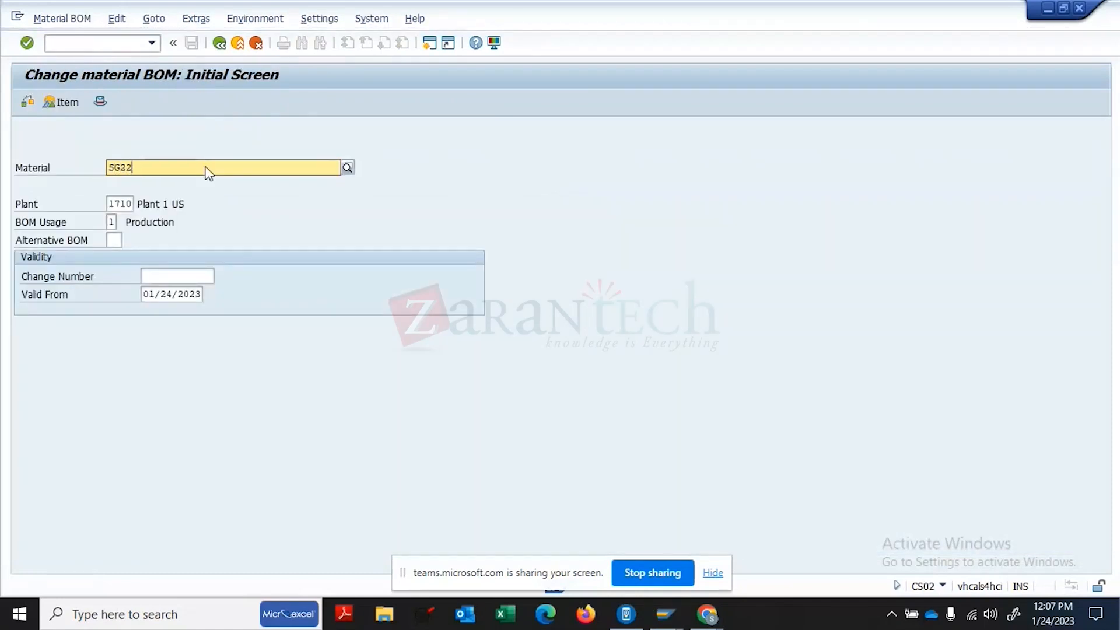
key("Return")
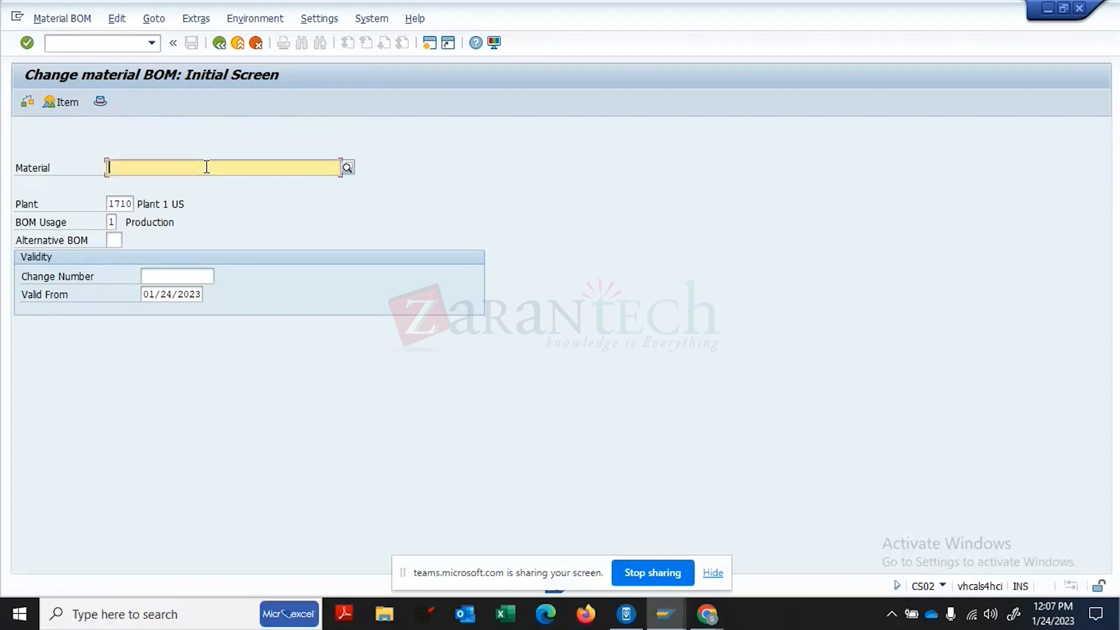
type("SG22")
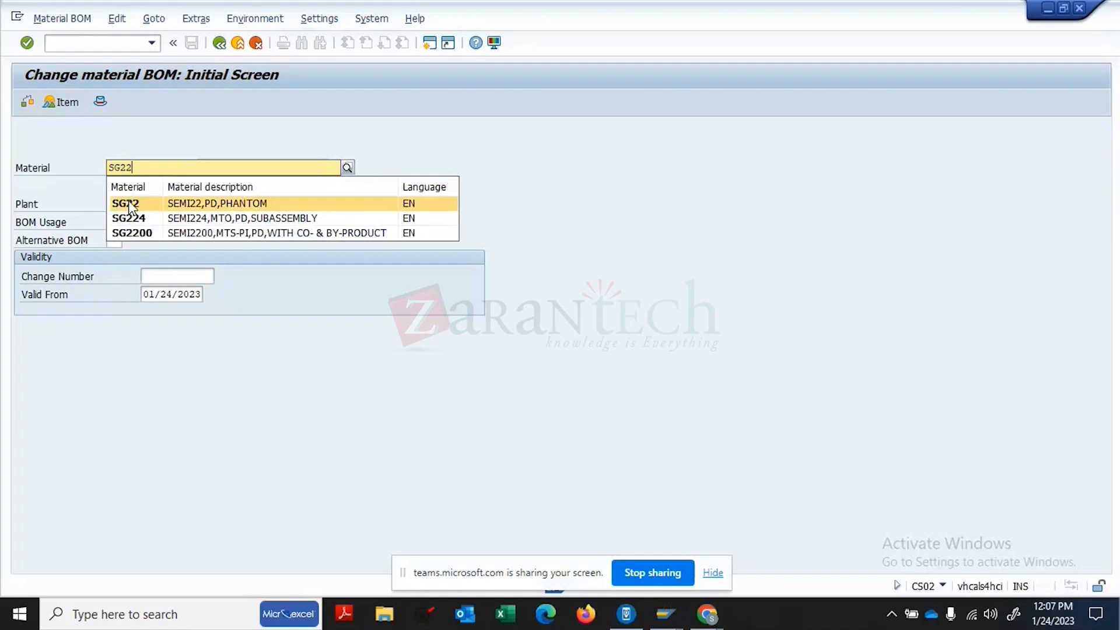
left_click(130, 205)
key("Return")
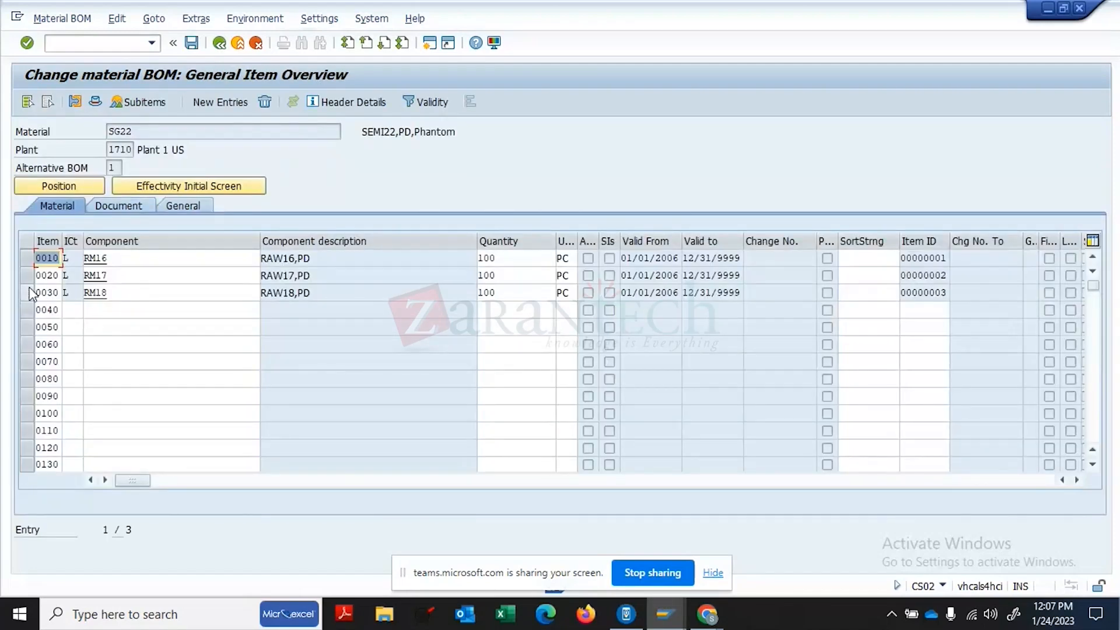
- View all data of item 0010 (RM16), then go back to the change-BOM start screen
left_click(24, 255)
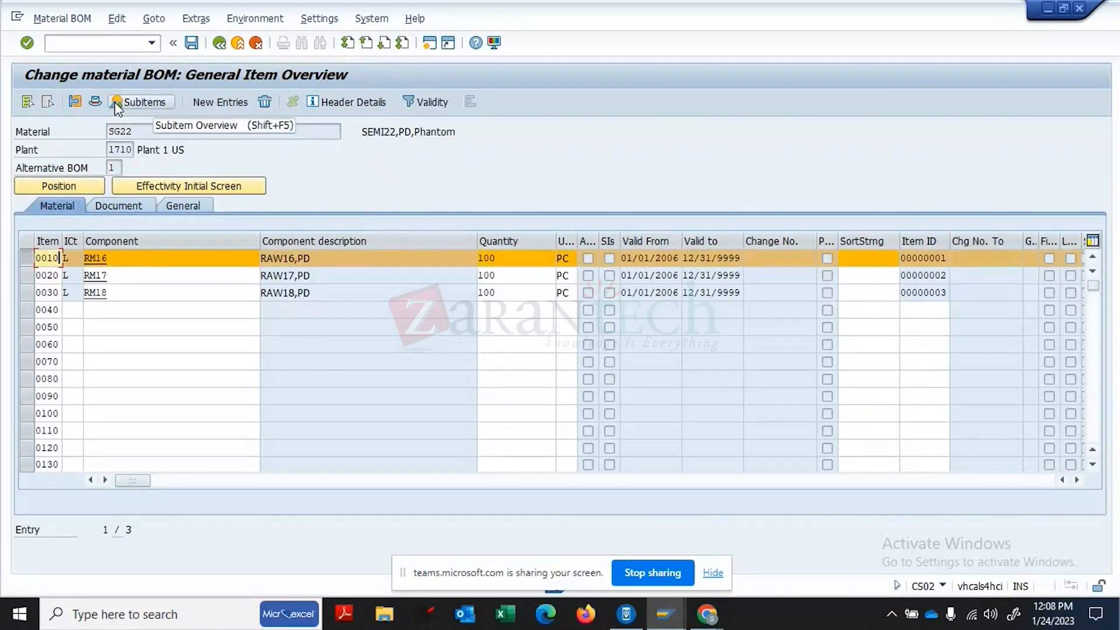
left_click(80, 109)
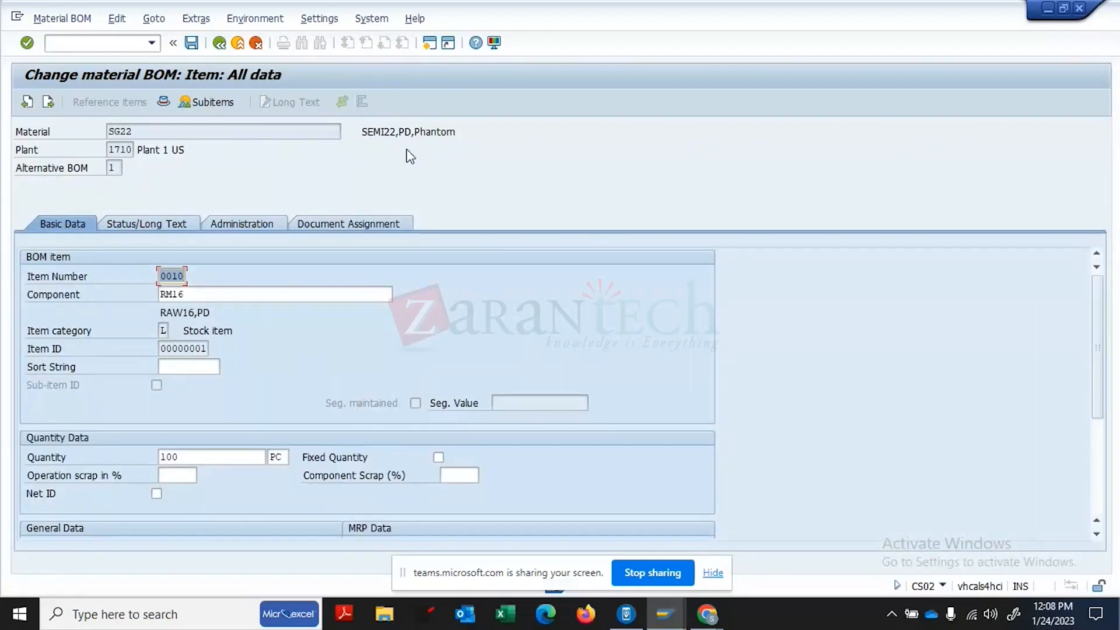
left_click(220, 43)
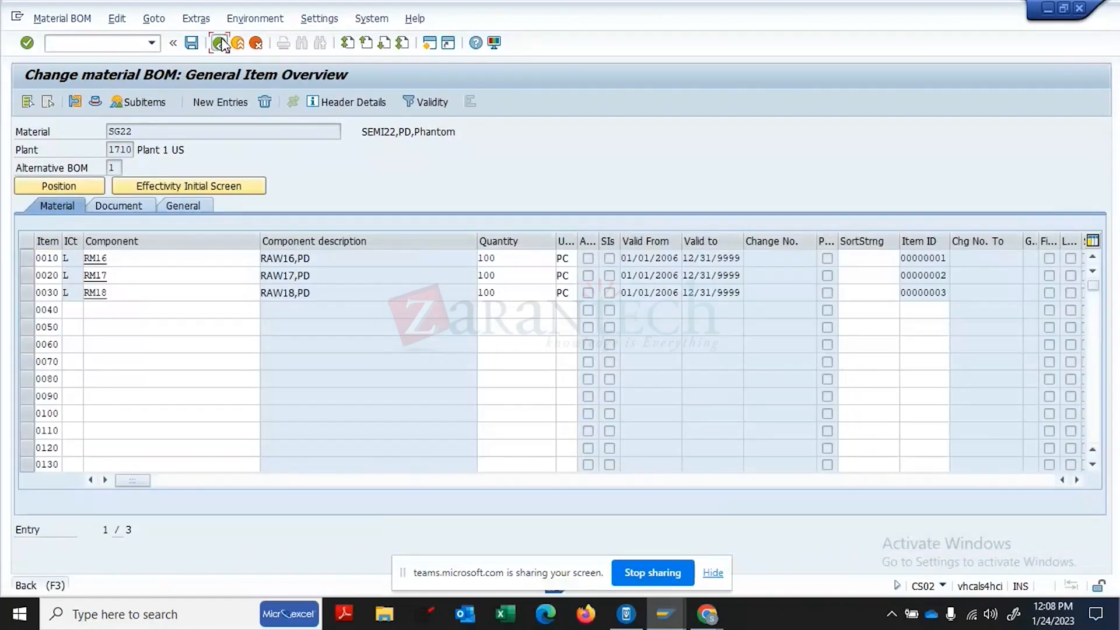
left_click(219, 42)
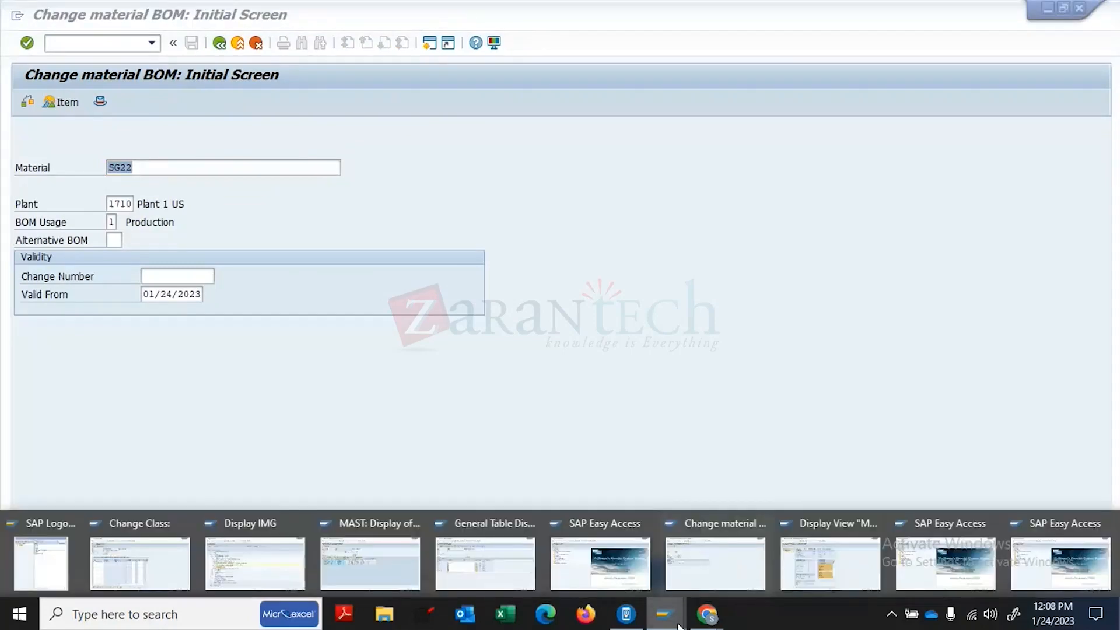
- Switch to the Material types session (FERT, Finished Goods) and run /NSPRO for Customizing
left_click(857, 568)
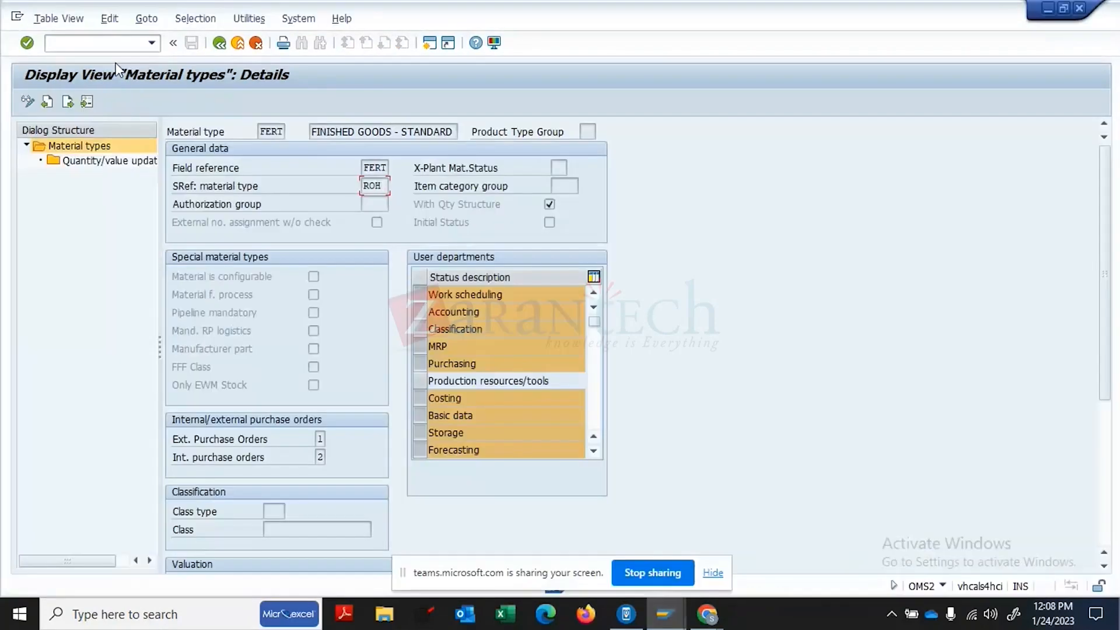
left_click(108, 43)
type("/NSPRO")
key("Return")
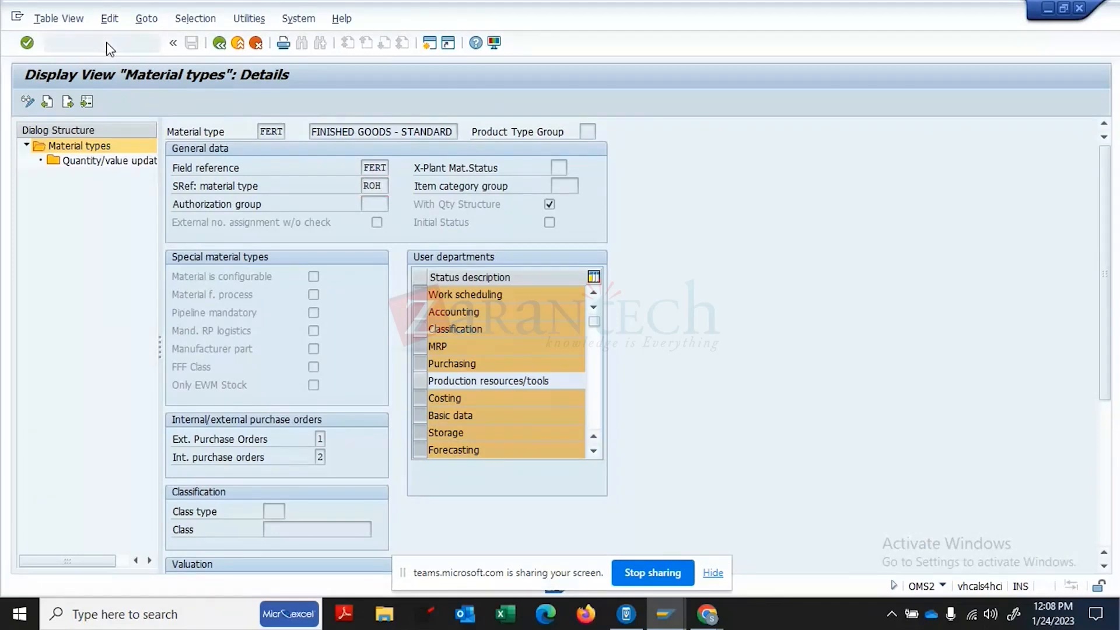
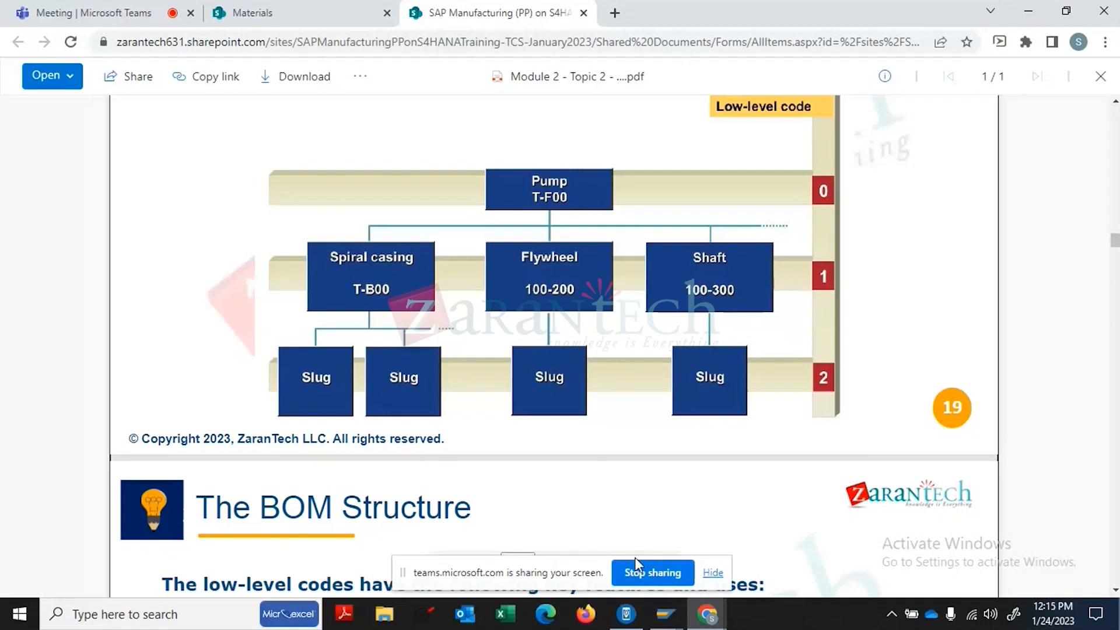
- Close the BOM low-level code slides tab in Chrome
left_click(582, 12)
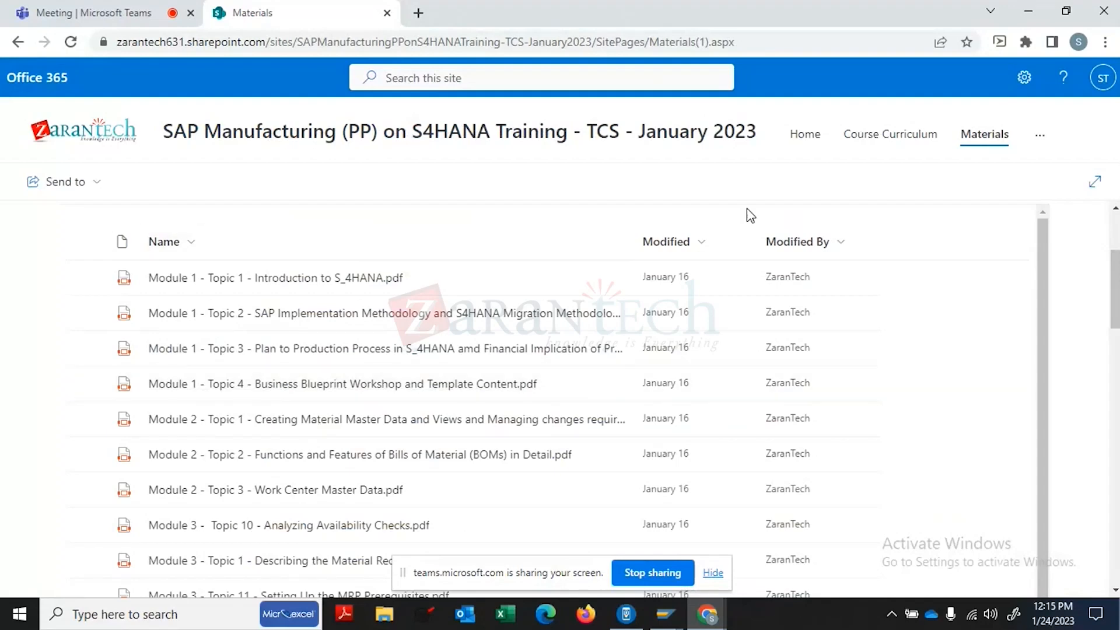
- Open 'Lab Activity - Module 2 - Configure a Bill of Material' from the Materials Labs folder
left_click(990, 141)
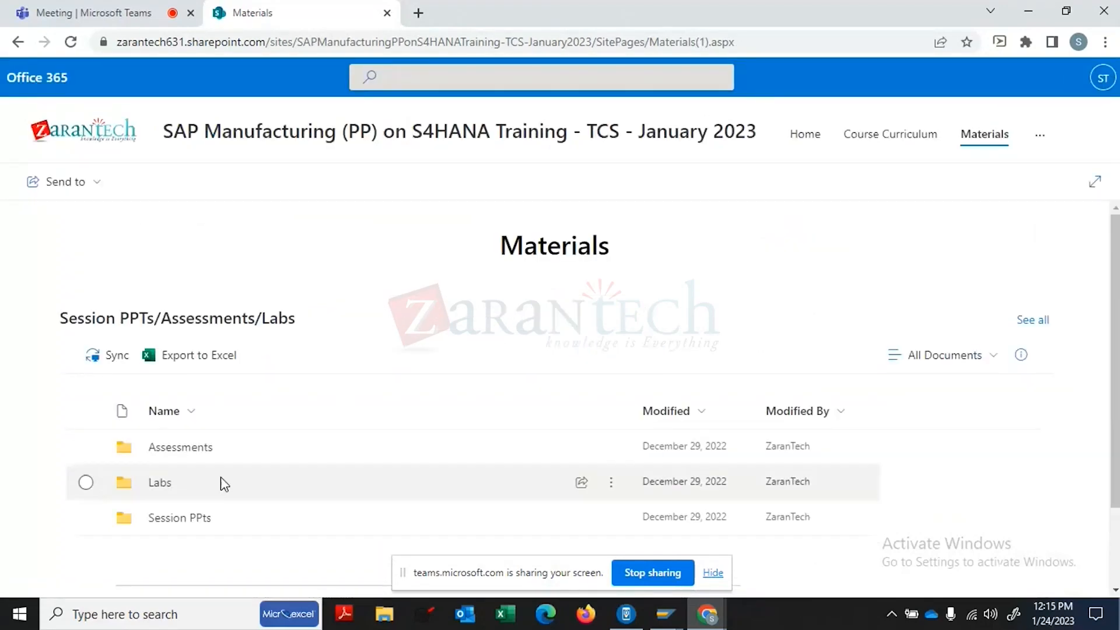
left_click(157, 488)
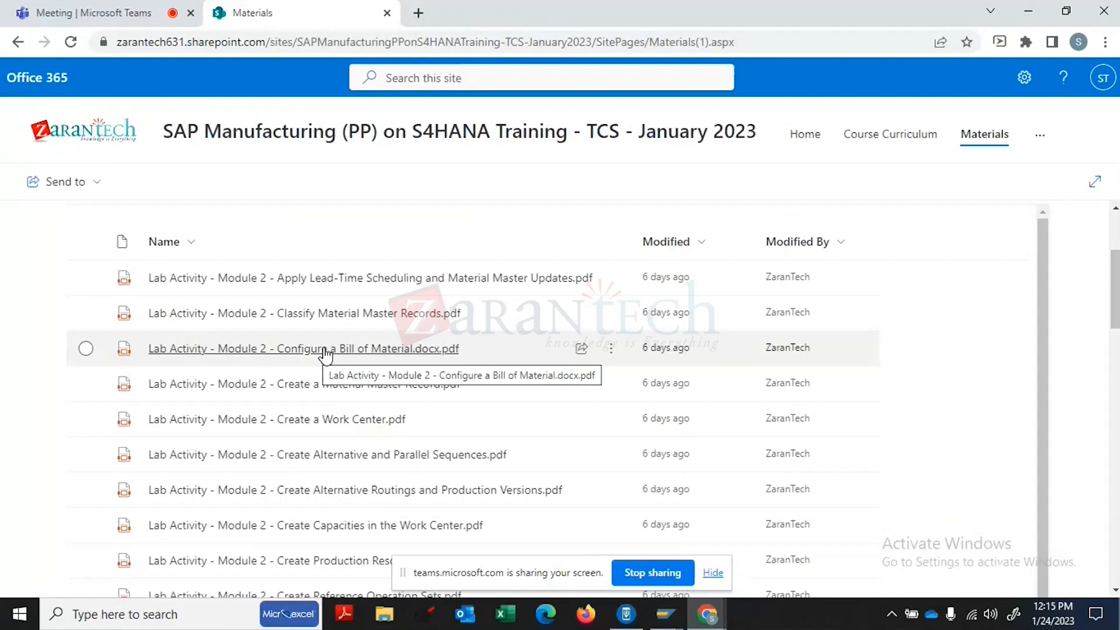
left_click(325, 352)
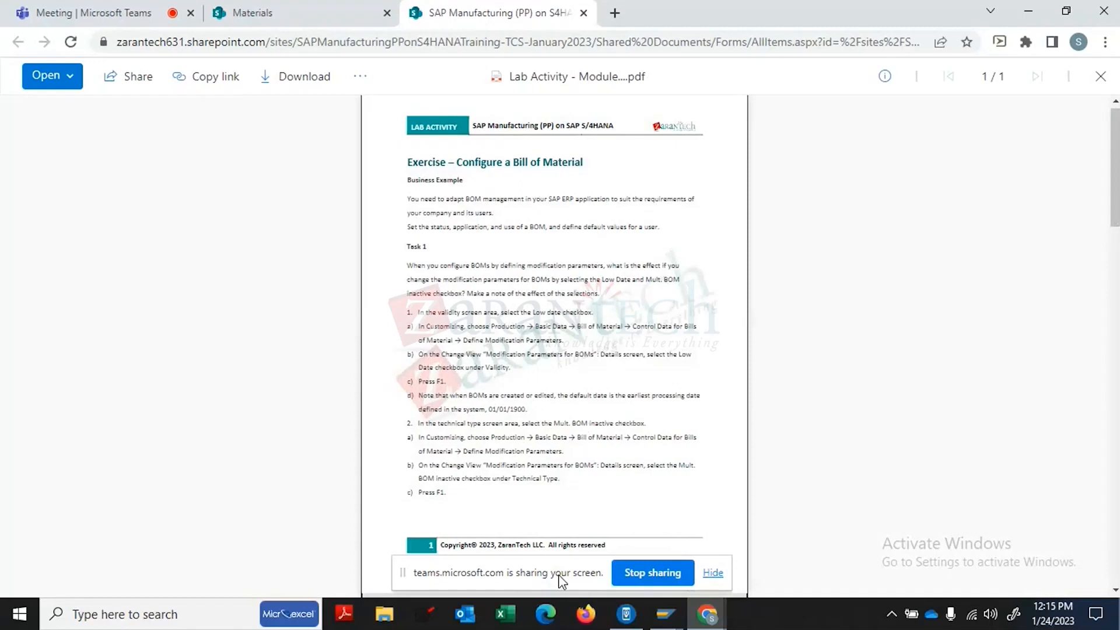
- Scroll through the lab PDF and enlarge it to 125% zoom
left_click(1116, 295)
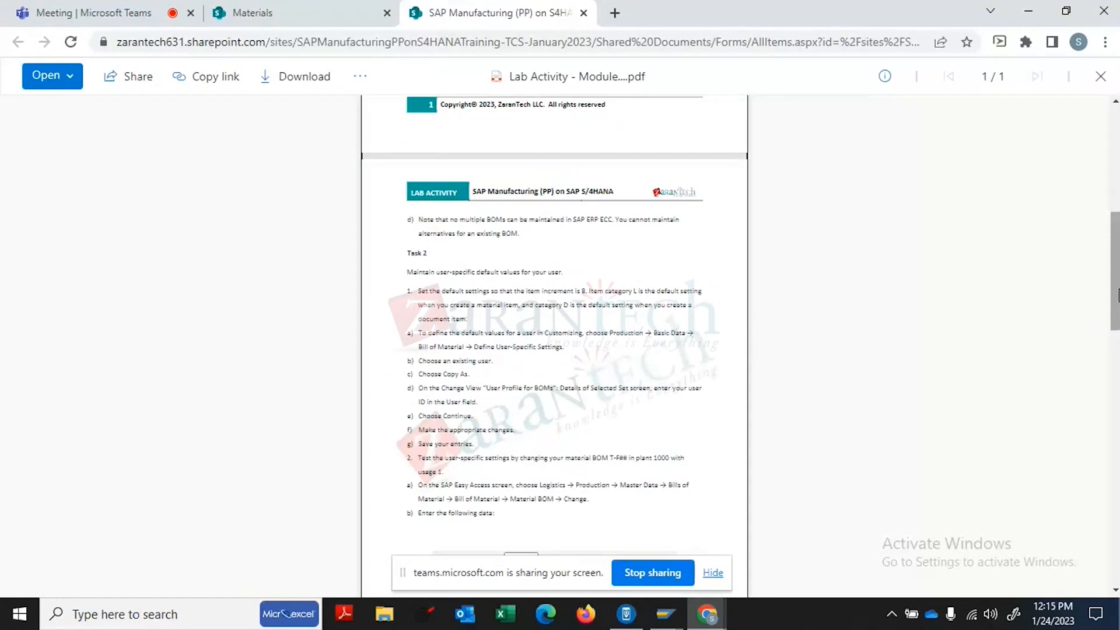
left_click(1116, 490)
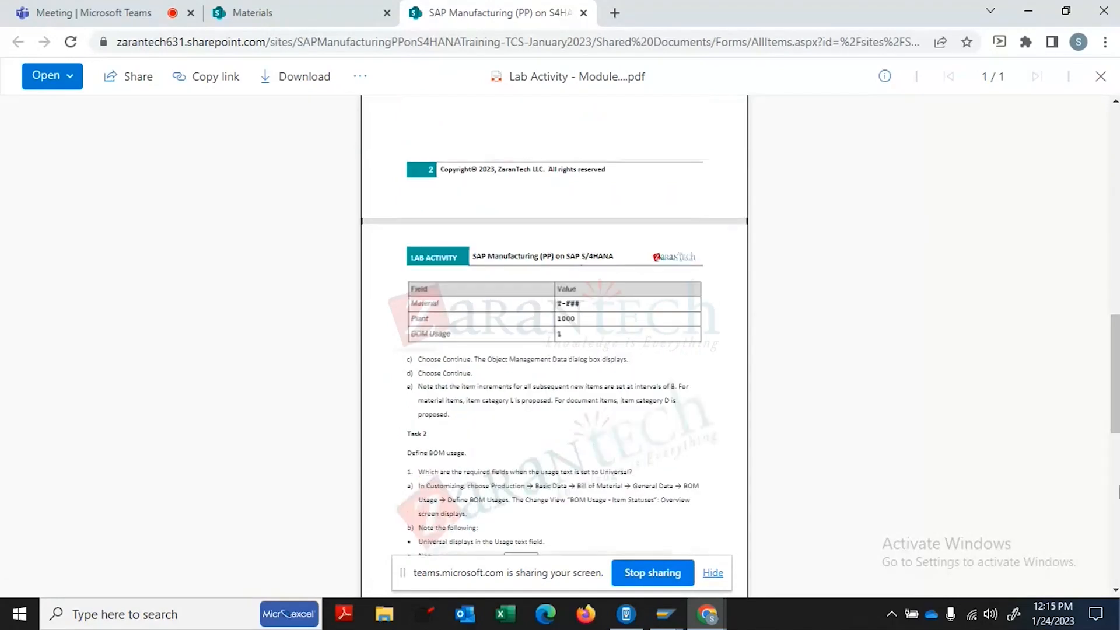
left_click(1116, 490)
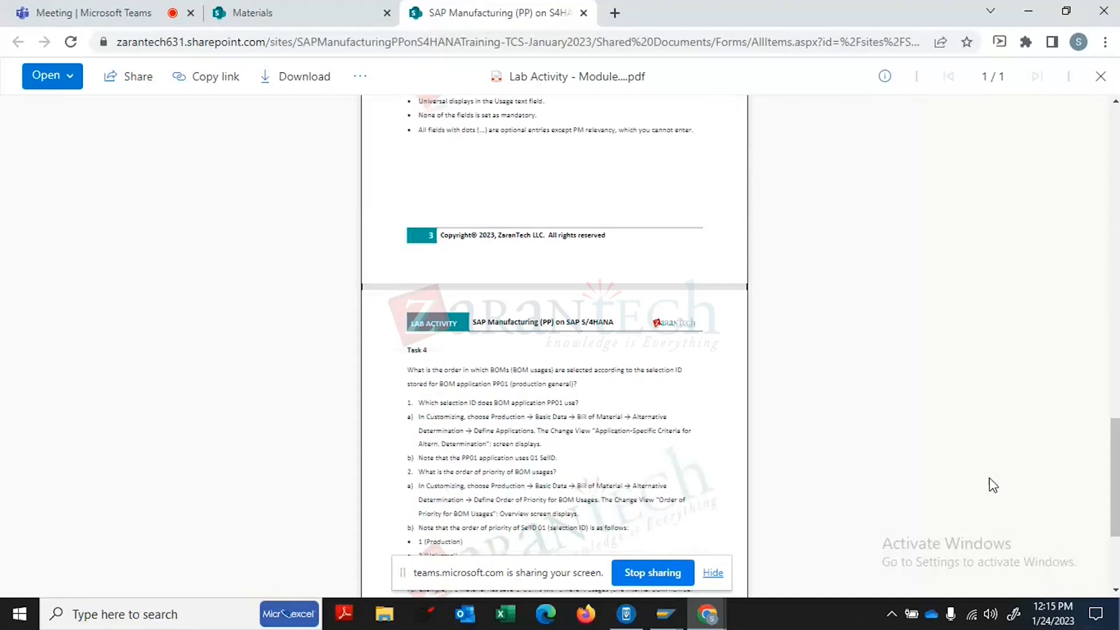
scroll(1018, 532, "down", 3)
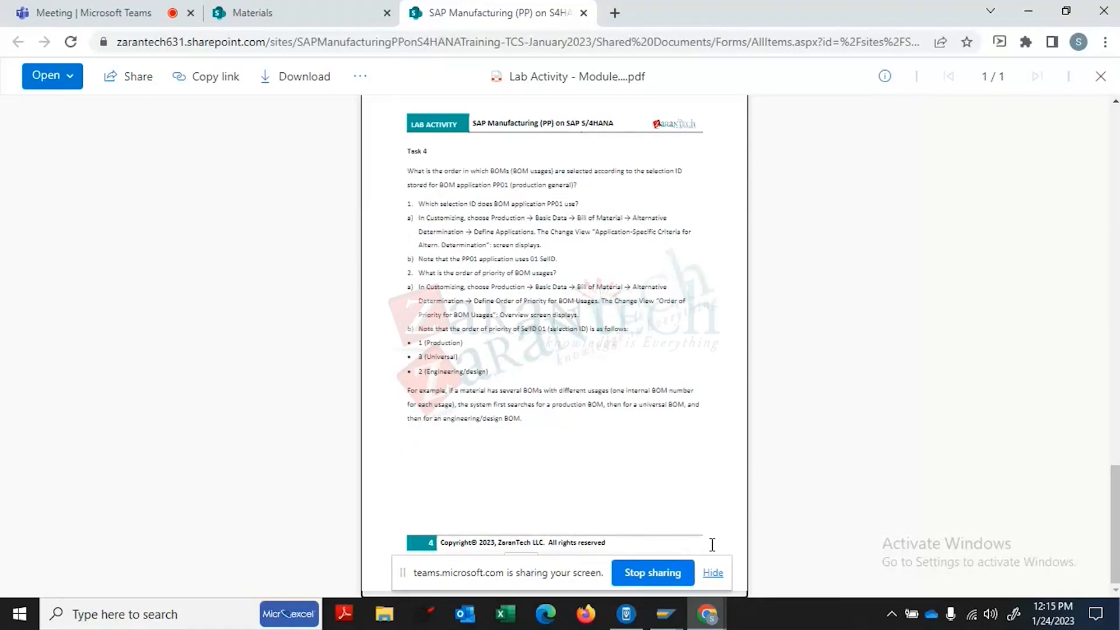
left_click(713, 573)
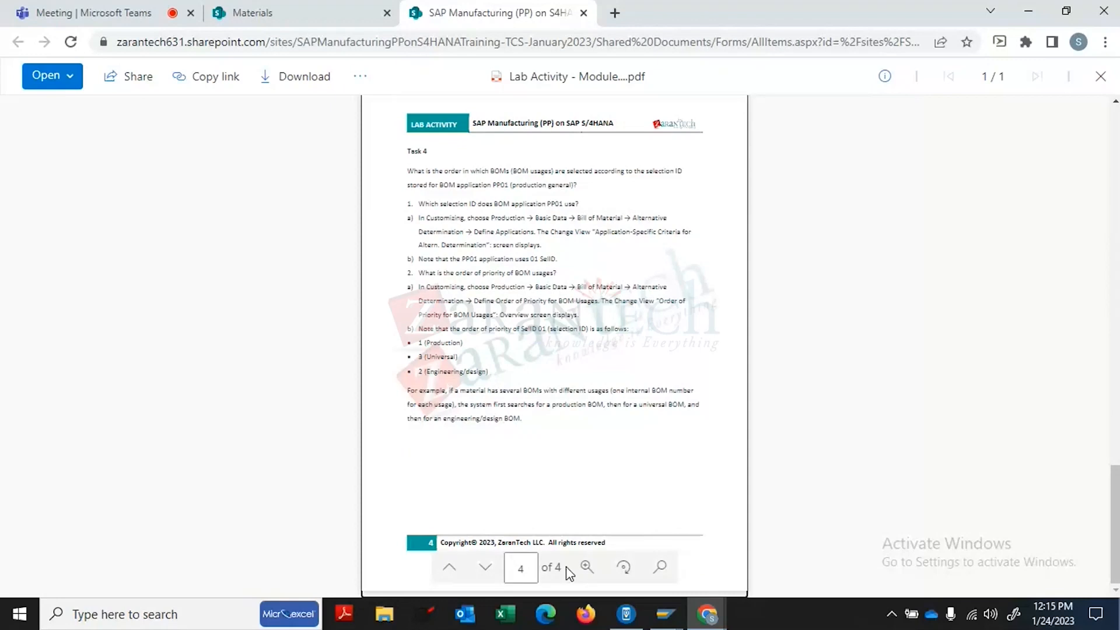
left_click(586, 567)
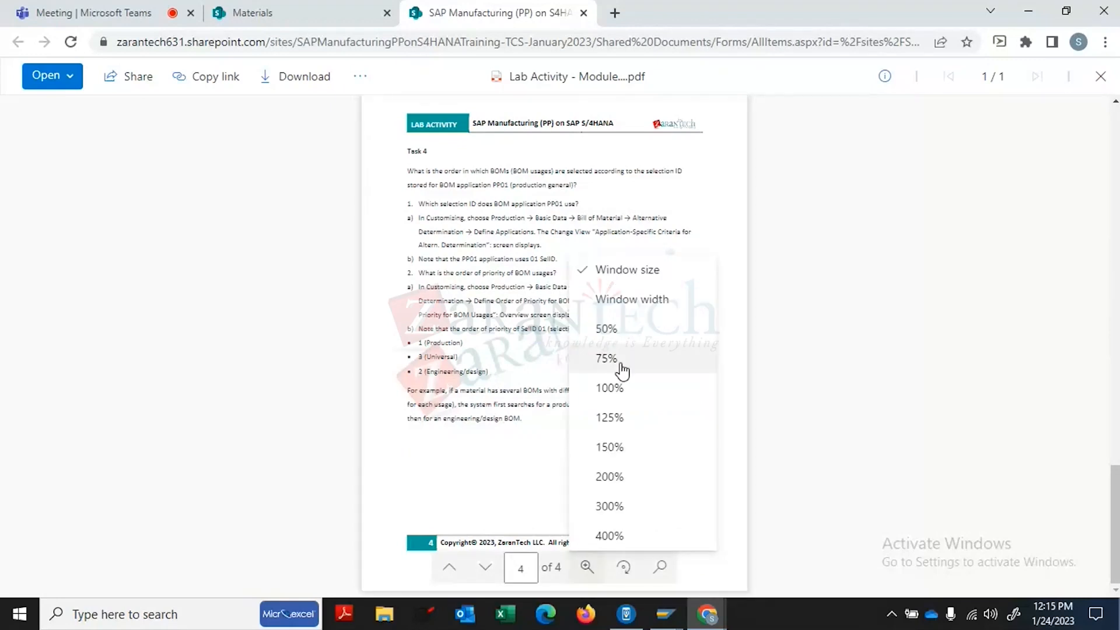
left_click(610, 418)
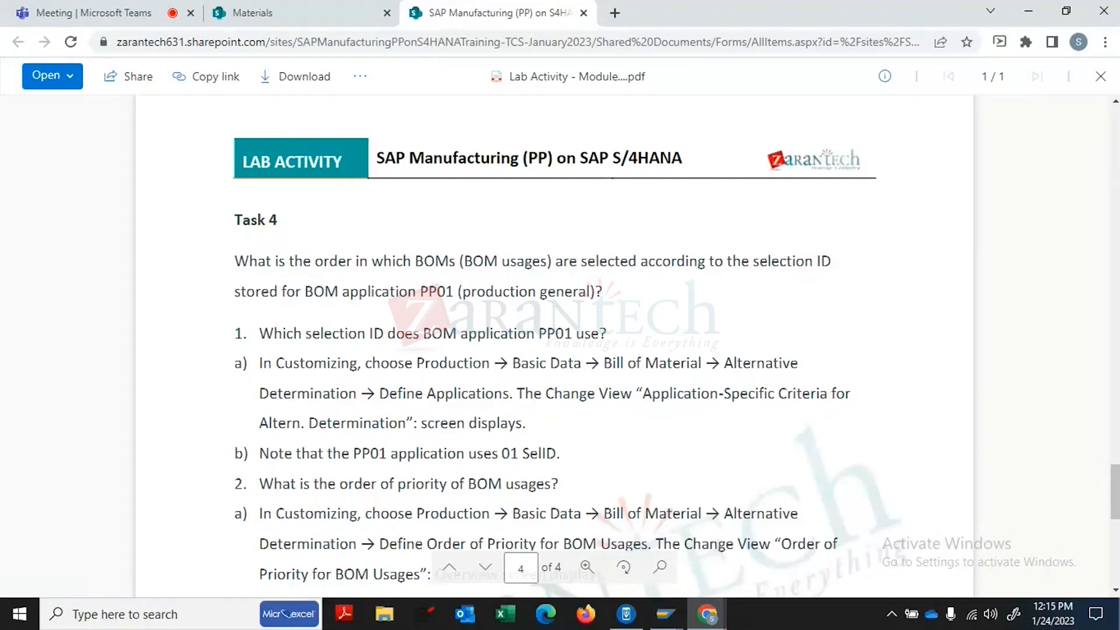
- Scroll back to Task 1's Low date and Mult. BOM inactive steps on page 1
scroll(554, 338, "up", 20)
scroll(554, 338, "up", 6)
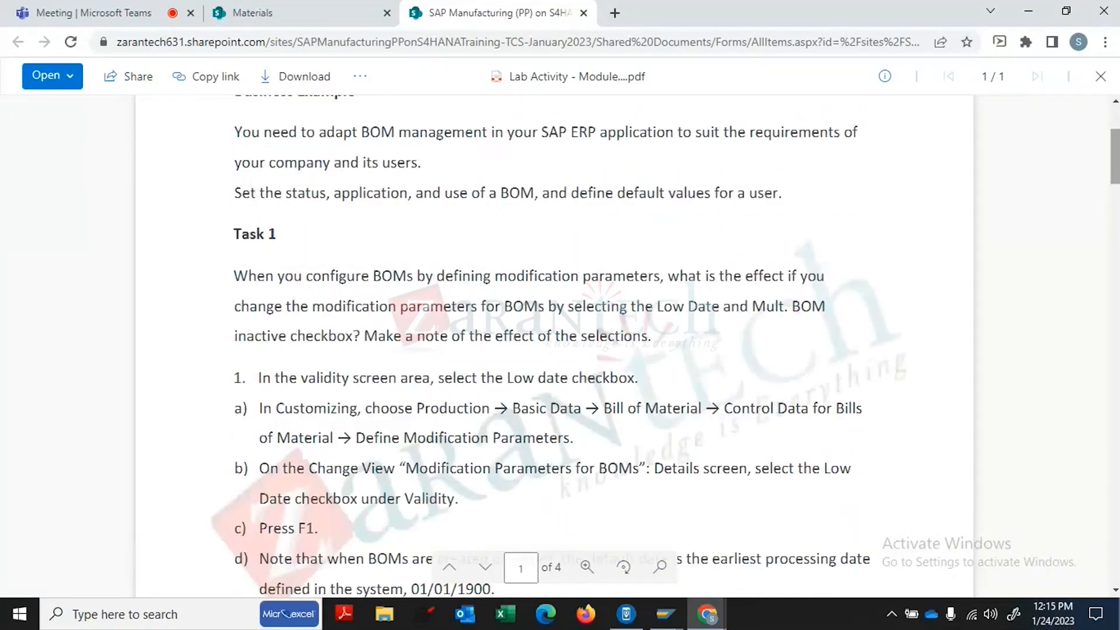
scroll(1116, 127, "up", 3)
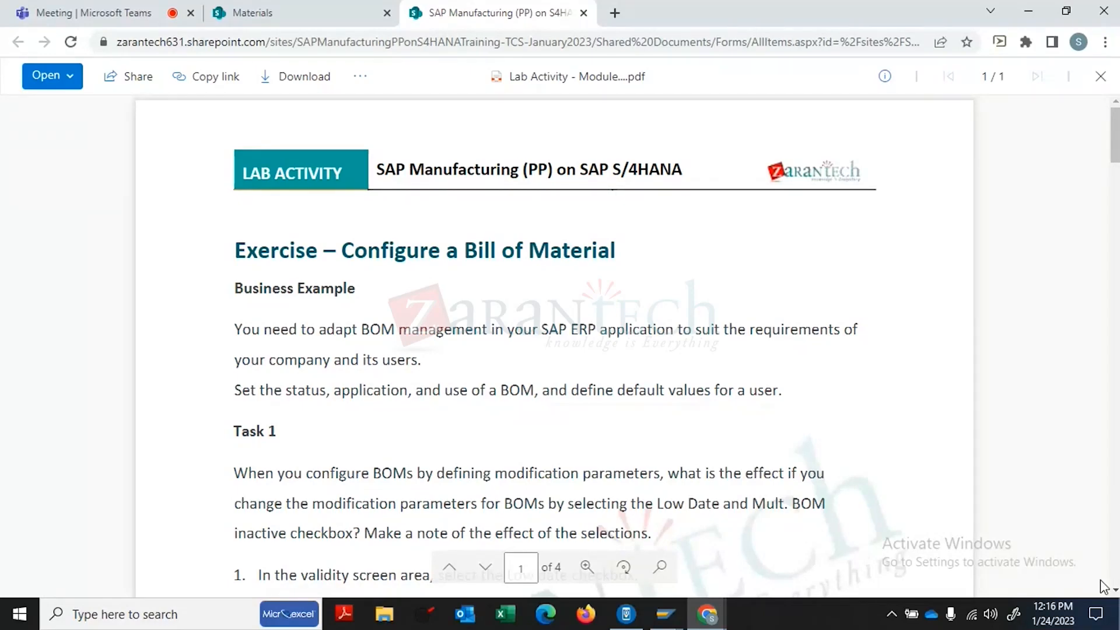
left_click(1114, 590)
left_click_drag(1115, 590, 1114, 590)
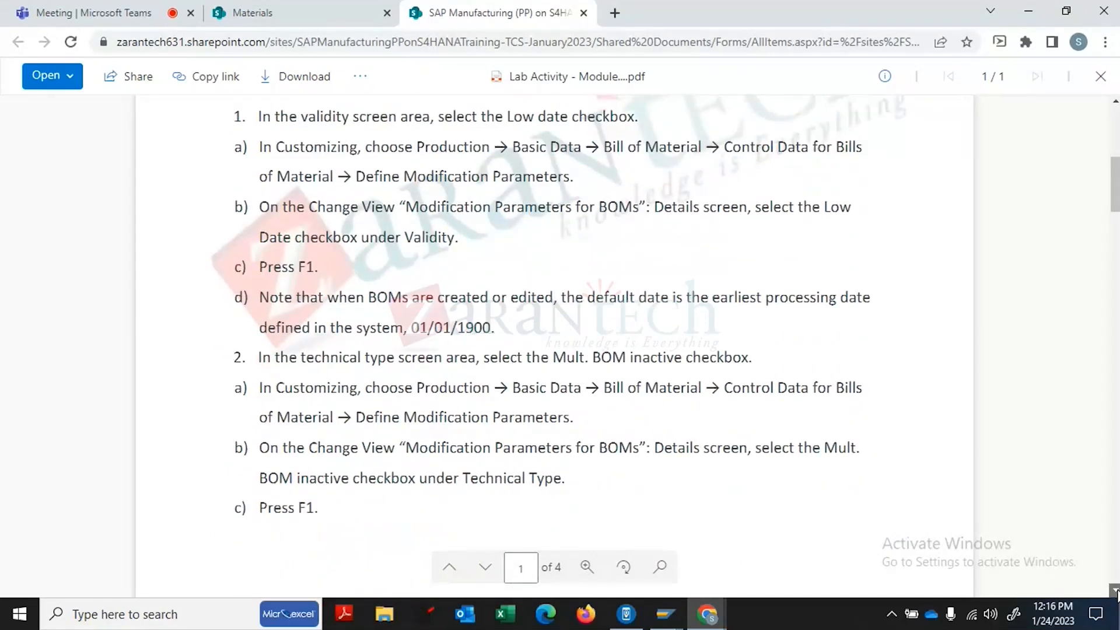
left_click(1115, 590)
left_click(1114, 590)
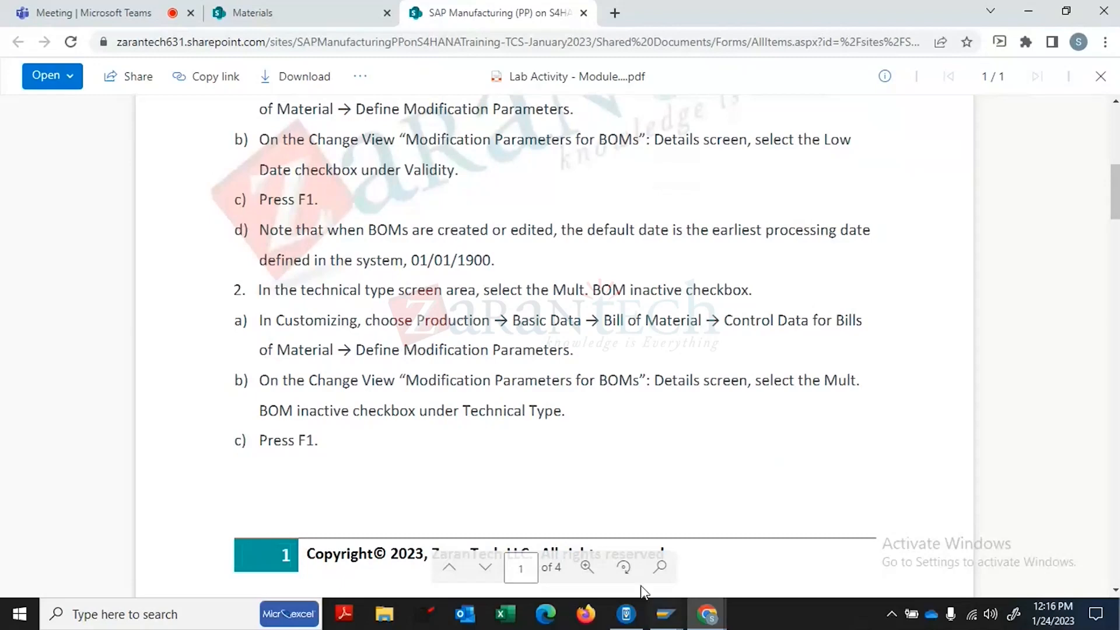
- Bring the SAP Change material BOM window to the front
left_click(666, 613)
left_click(667, 616)
left_click(666, 617)
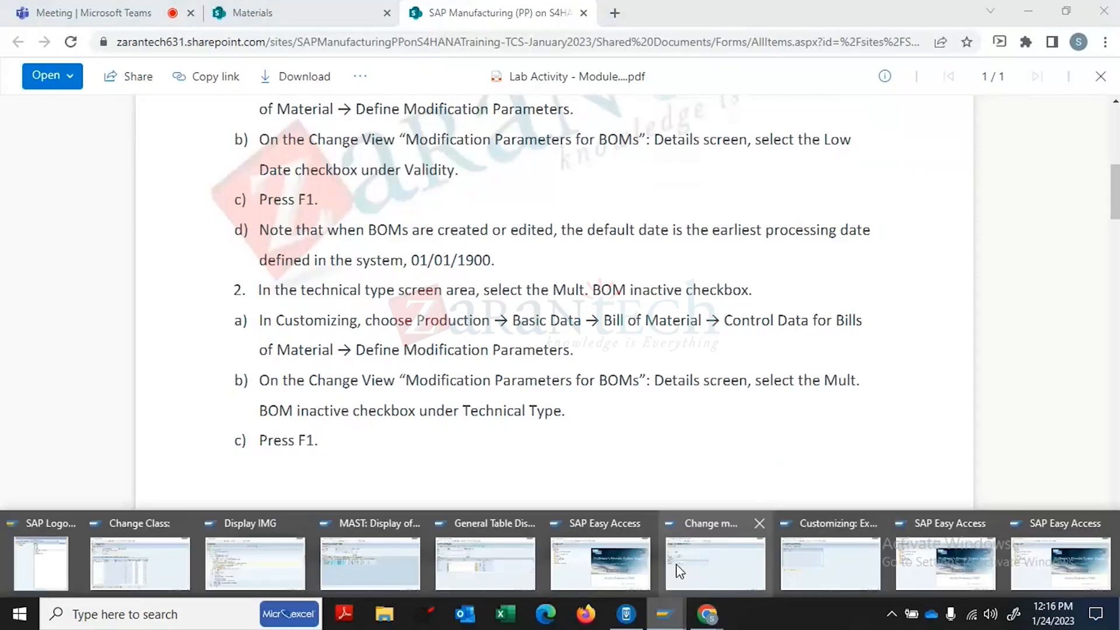
- Back out of Change material BOM to SAP Easy Access, then return to the lab PDF
left_click(702, 567)
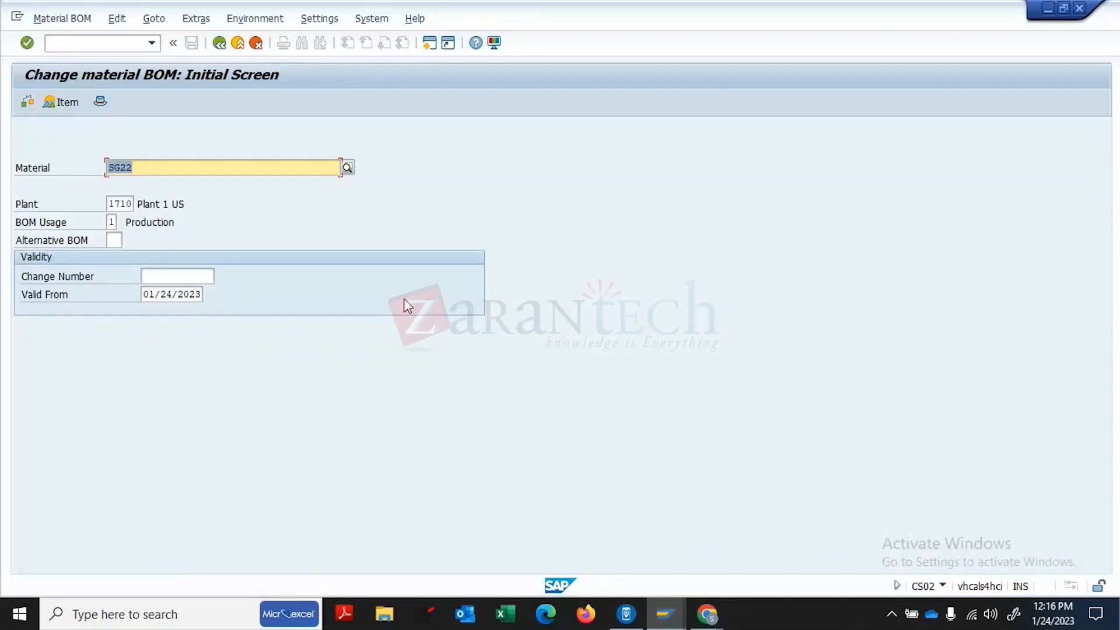
left_click(219, 43)
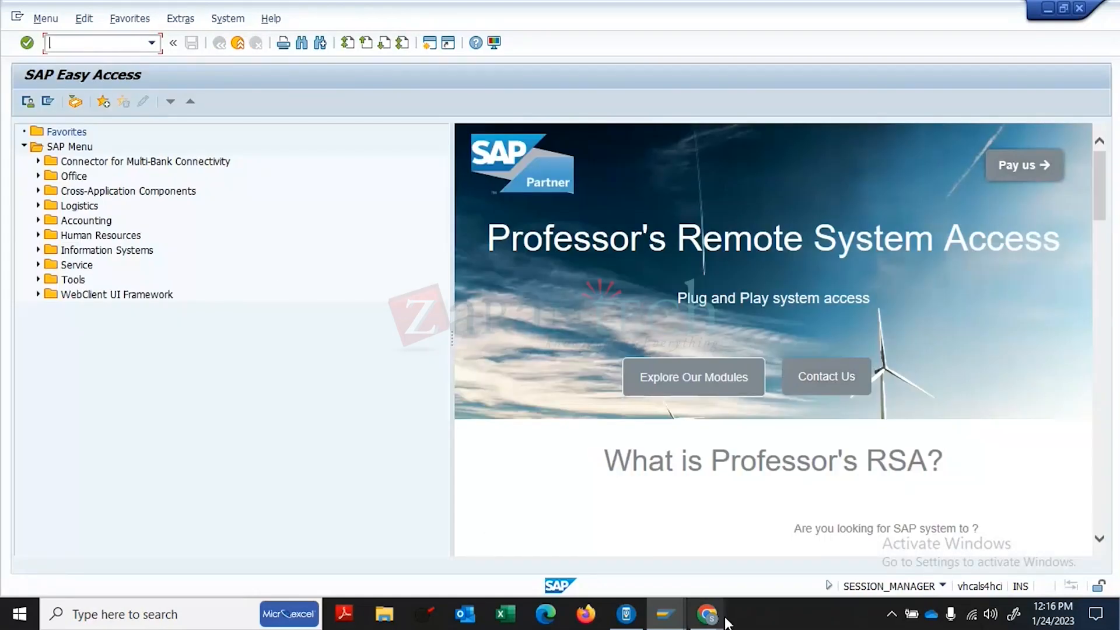
left_click(707, 614)
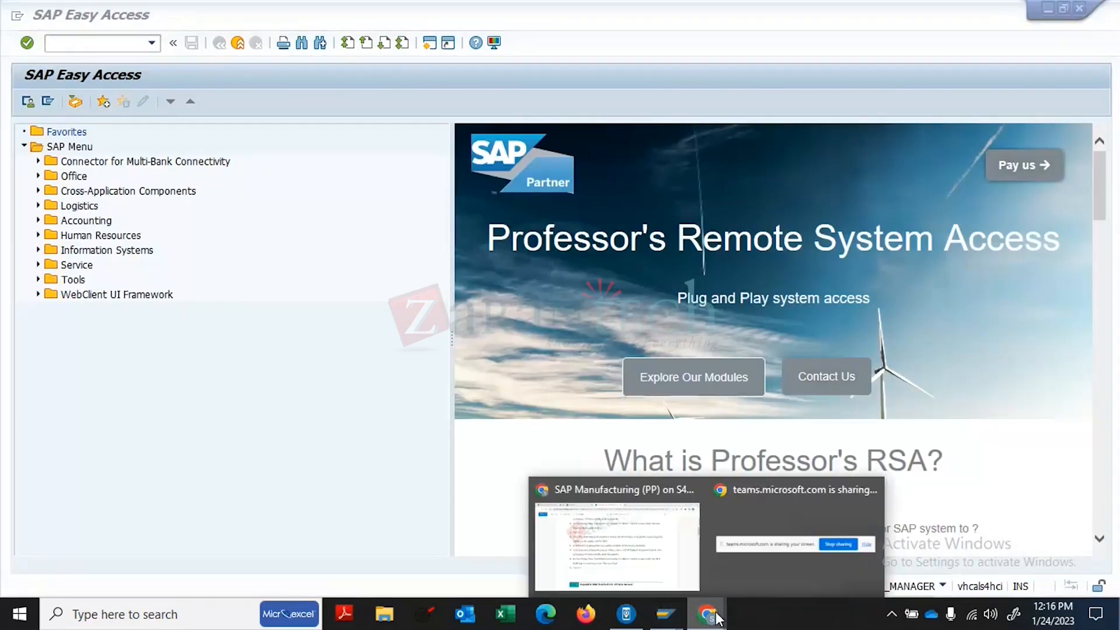
left_click(626, 542)
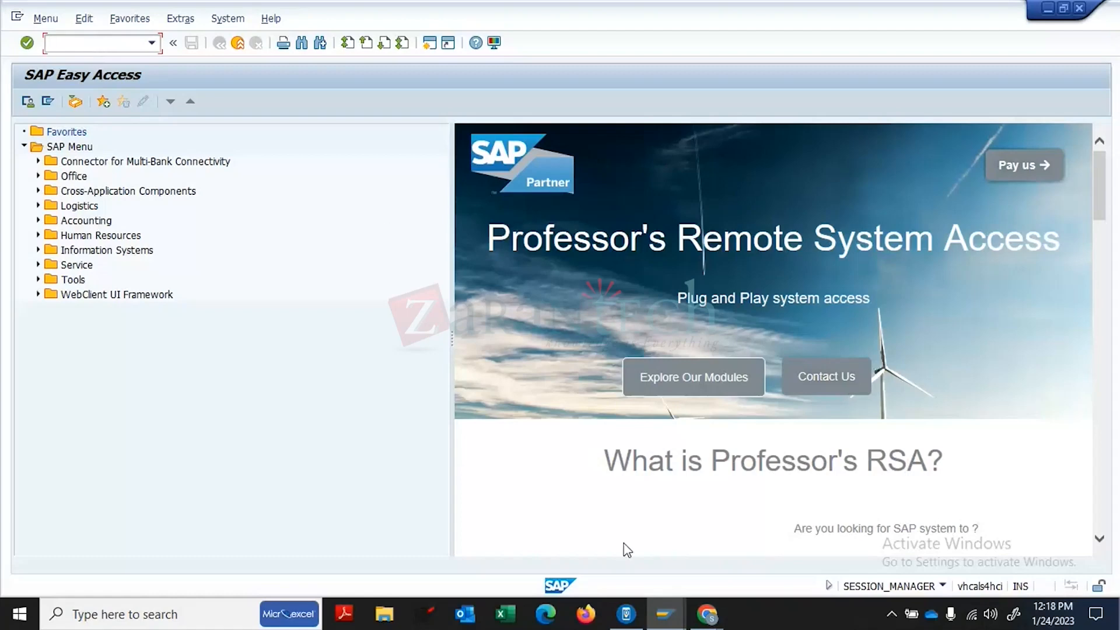
mouse_move(704, 615)
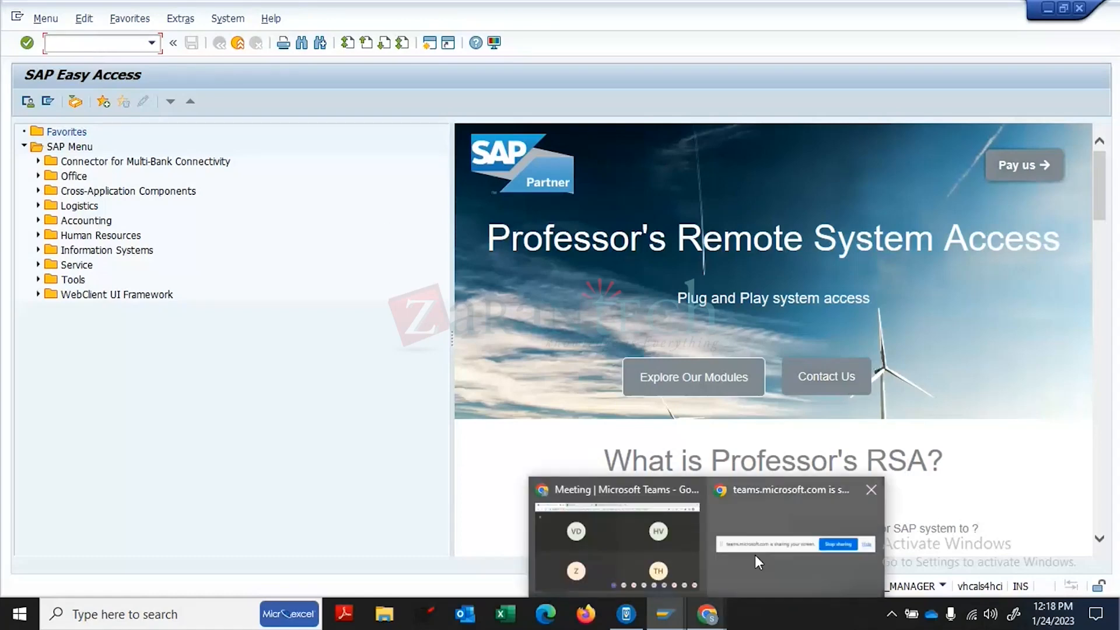
left_click(618, 559)
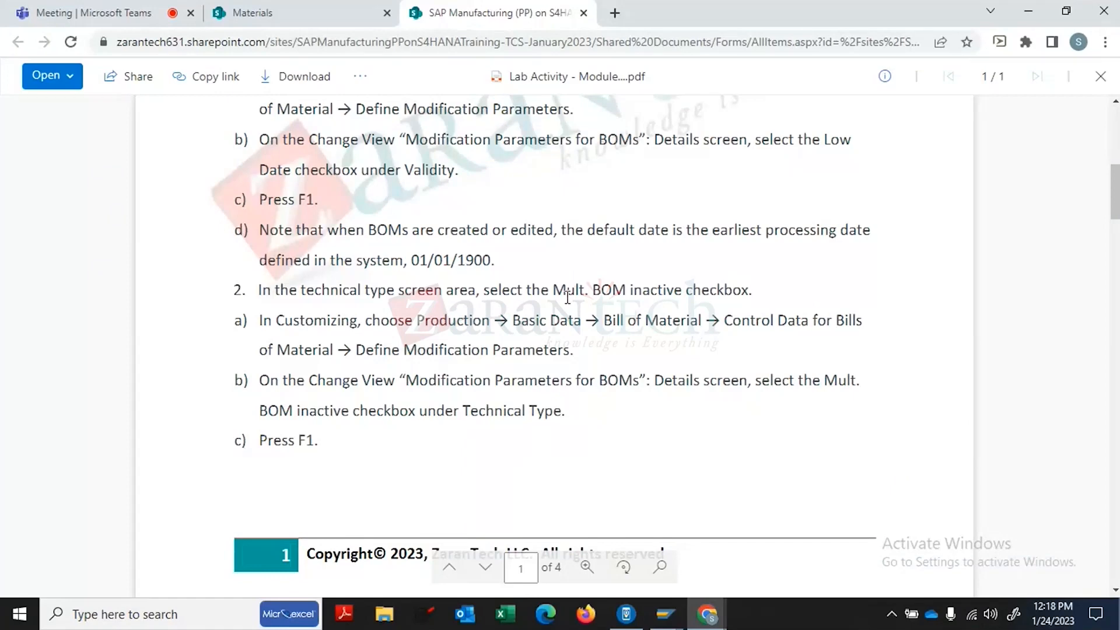
left_click(1118, 126)
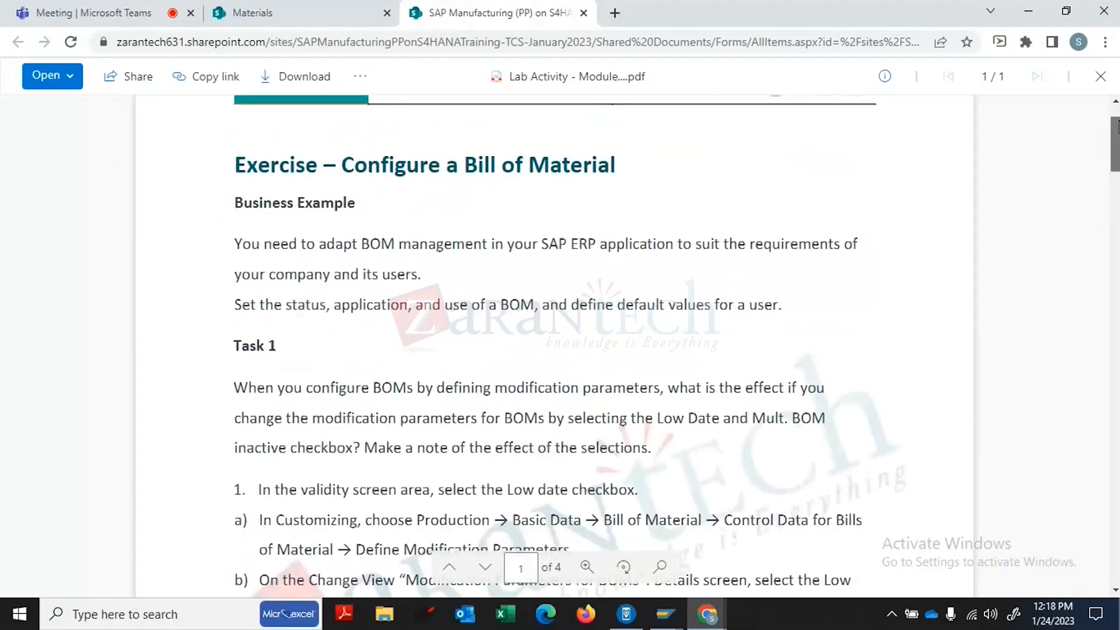
scroll(630, 202, "up", 2)
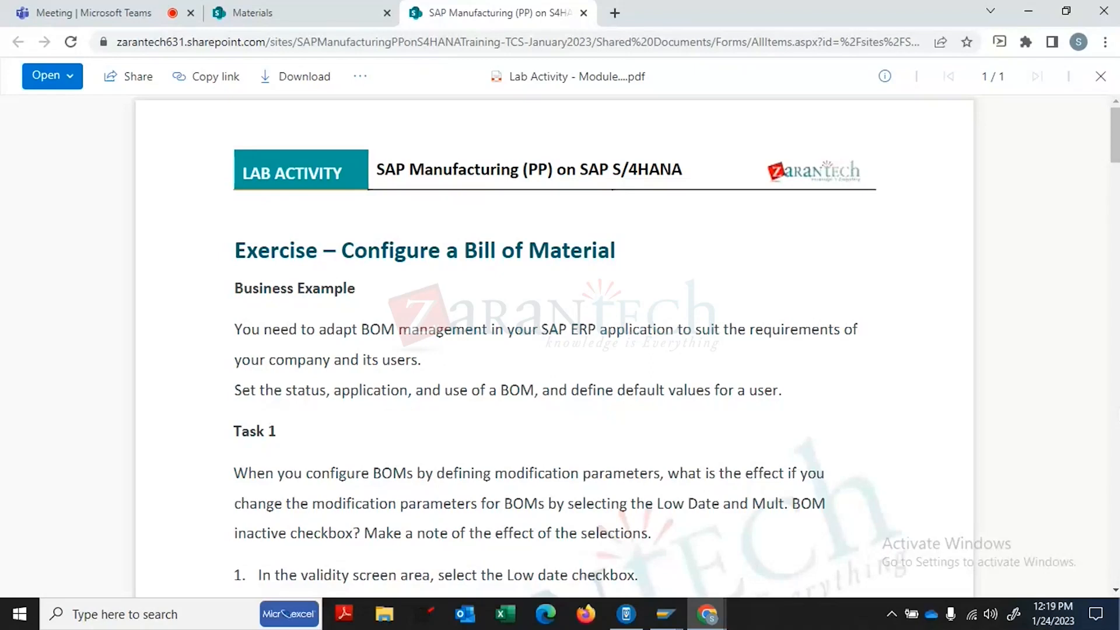
scroll(554, 344, "down", 7)
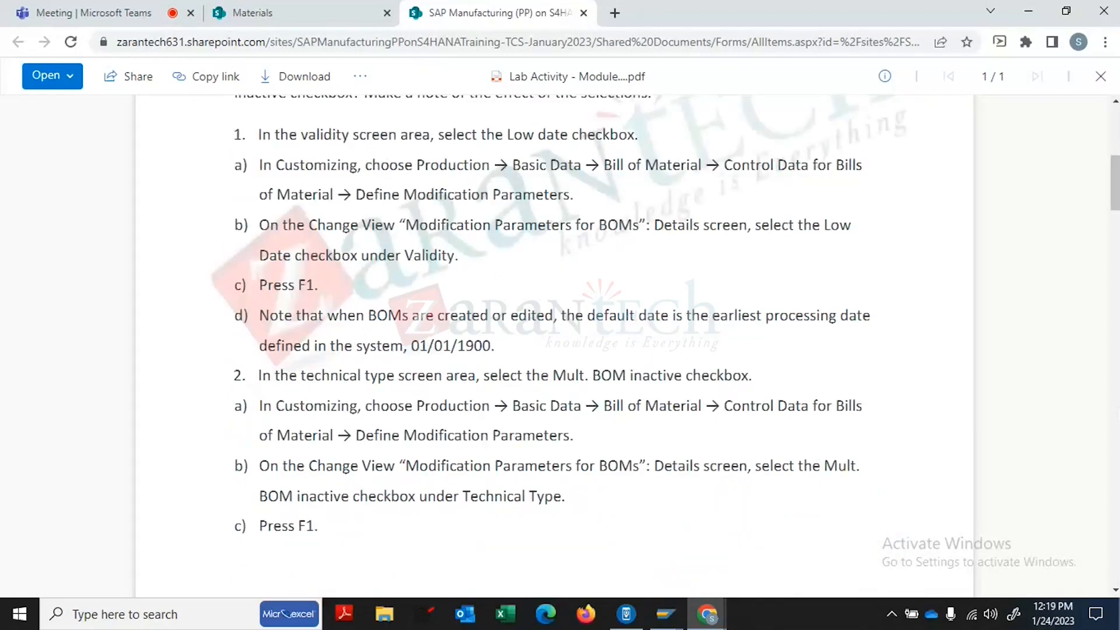
left_click(665, 613)
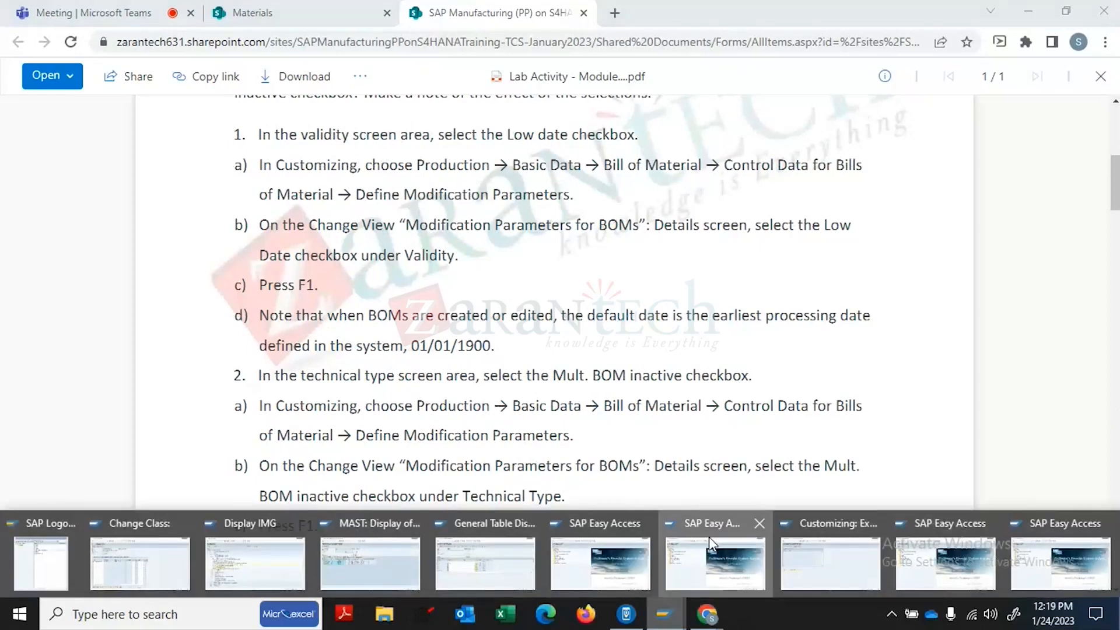
left_click(709, 537)
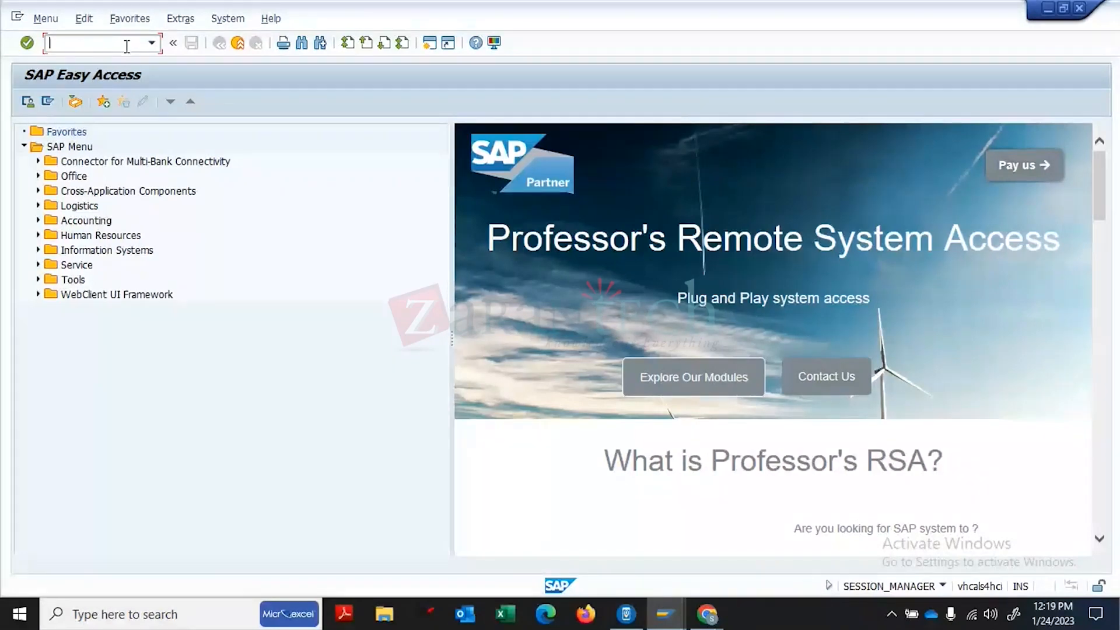
- Run SPRO to open the SAP Reference IMG, then launch Firefox
type("CC1")
key("BackSpace")
key("BackSpace")
key("BackSpace")
type("spro")
key("Return")
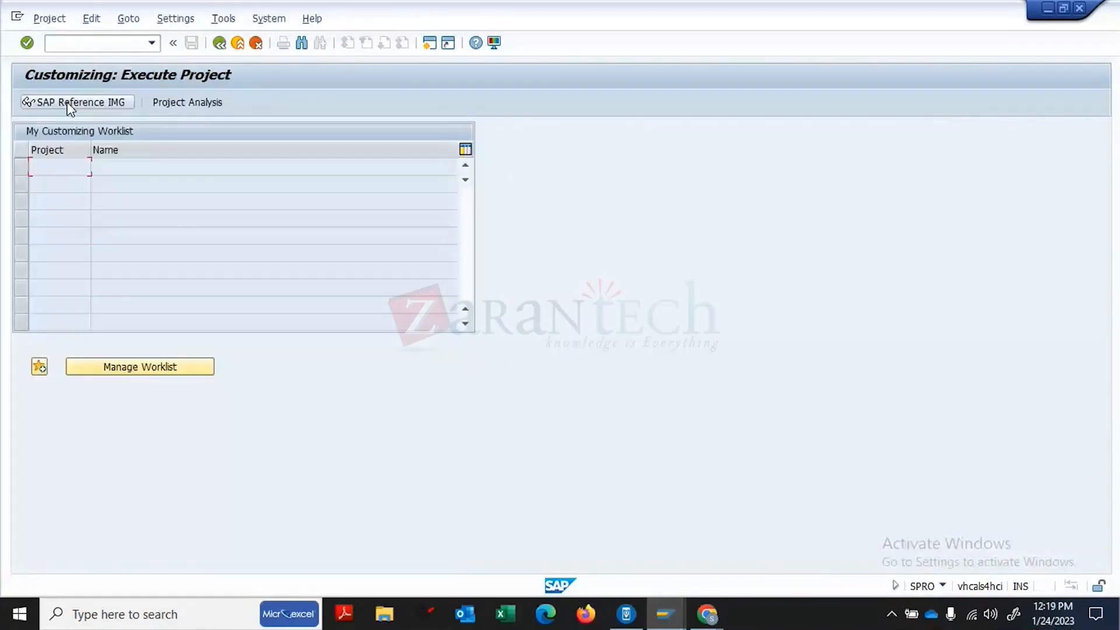
left_click(68, 103)
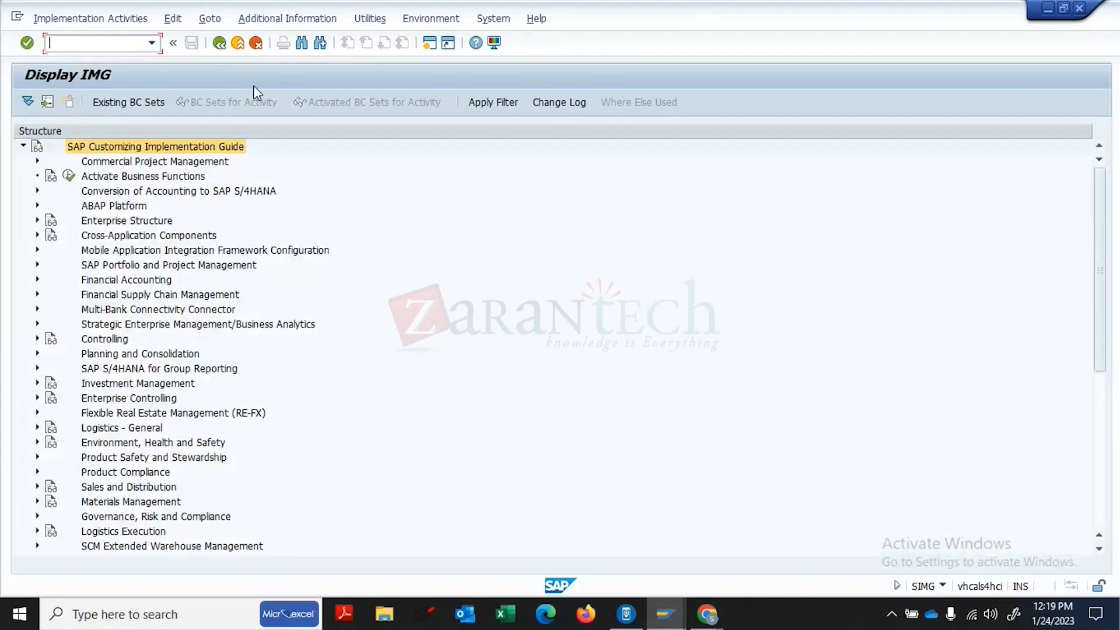
left_click(588, 618)
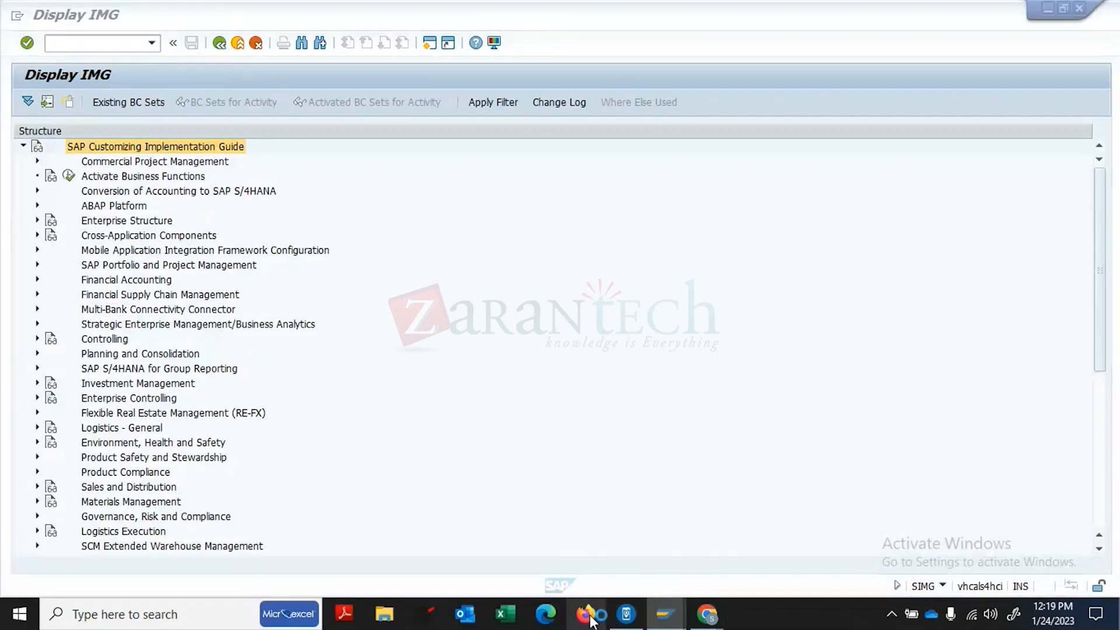
- Bring forward the lab PDF showing the Define Modification Parameters Customizing path
mouse_move(708, 617)
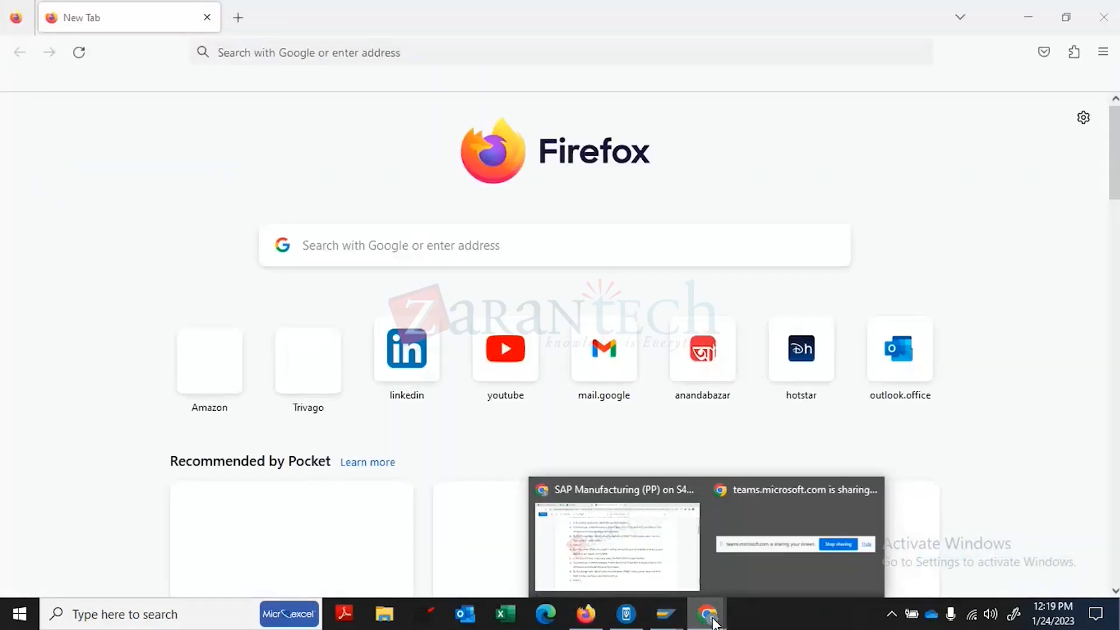
left_click(653, 523)
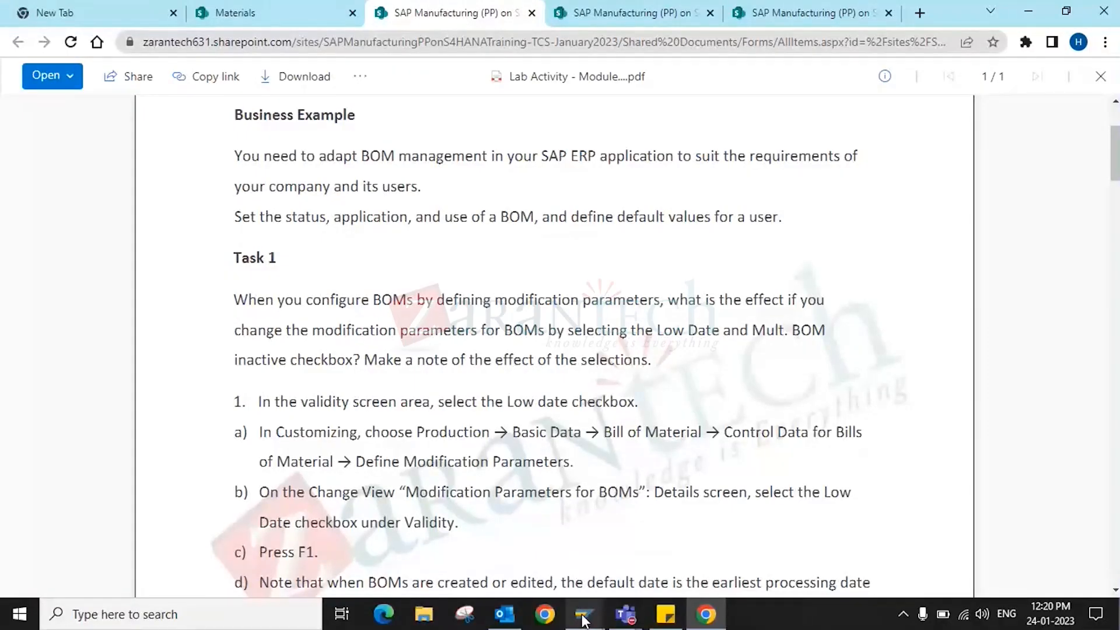
mouse_move(584, 614)
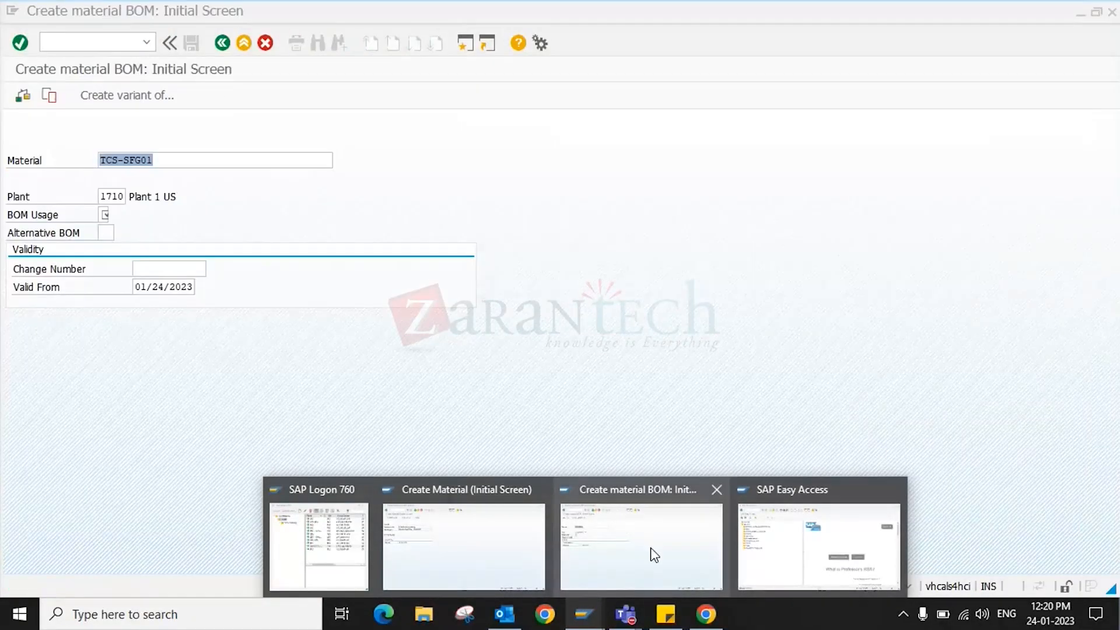
- Set BOM usage 1 and select material TCS-SFG01 on the SAP BOM screen
left_click(652, 552)
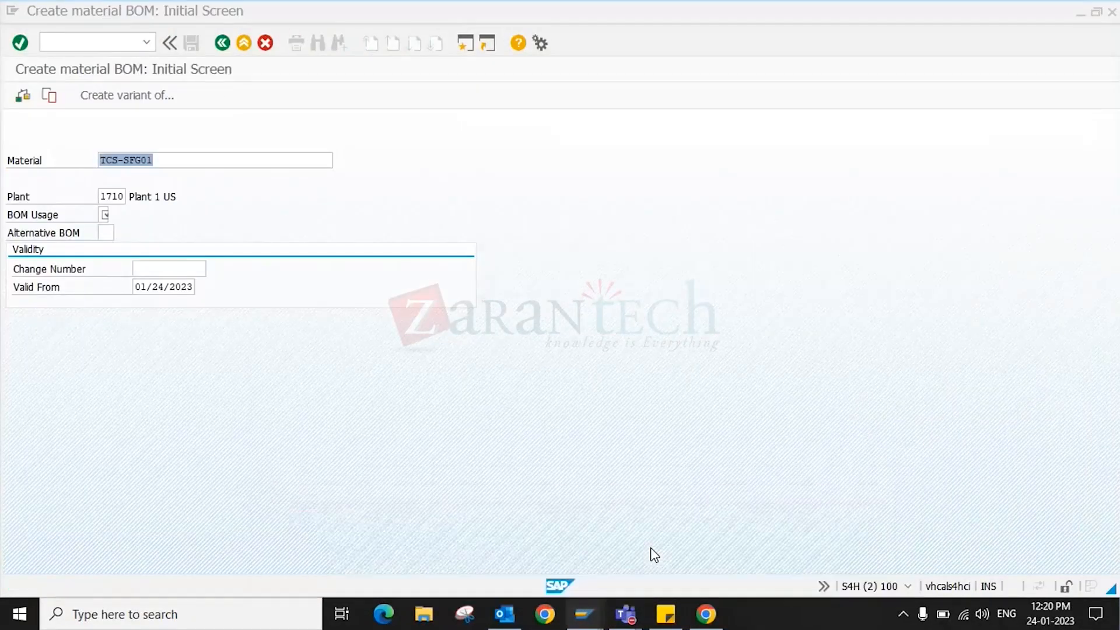
left_click(103, 214)
type("1")
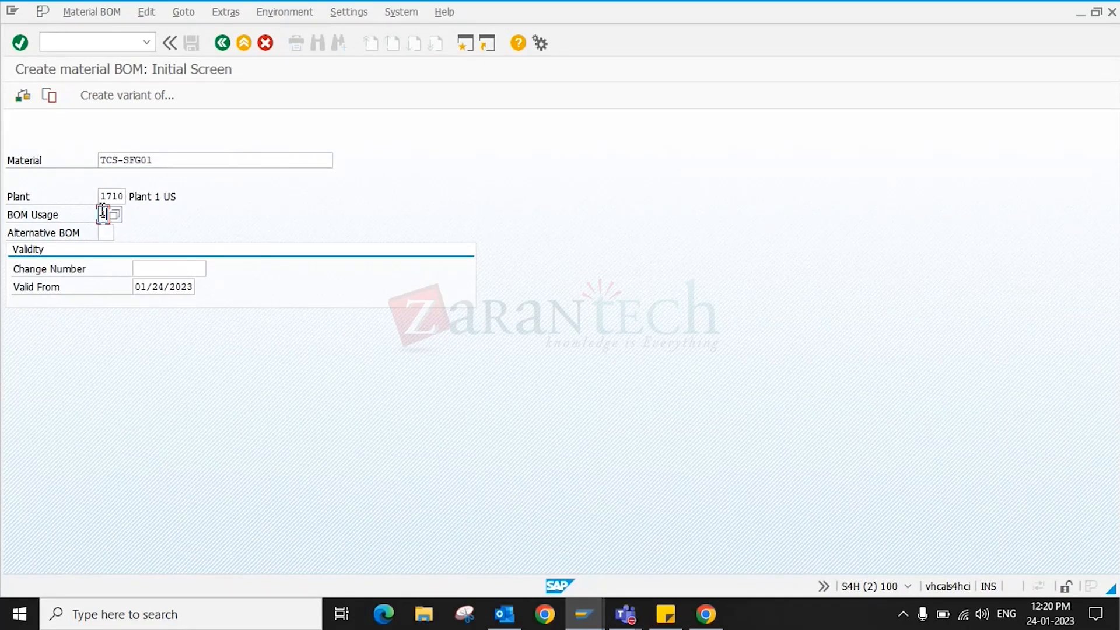
left_click(173, 159)
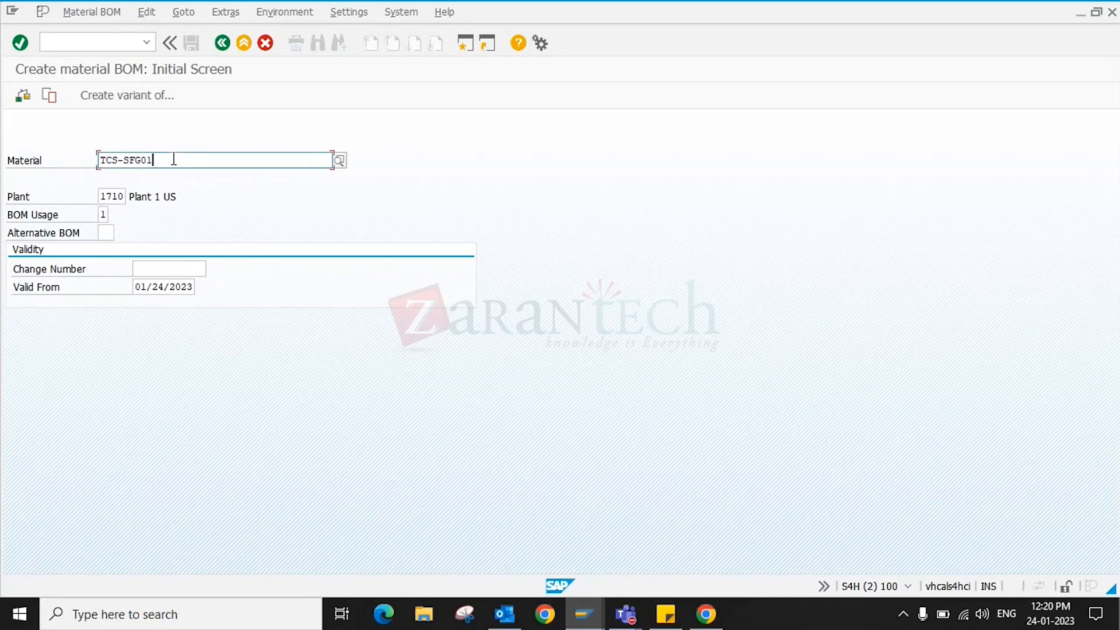
double_click(112, 160)
- Enter /ncs02 to reach Create Change Master and begin change number 1710
left_click(71, 42)
type("/ncs02")
key("Return")
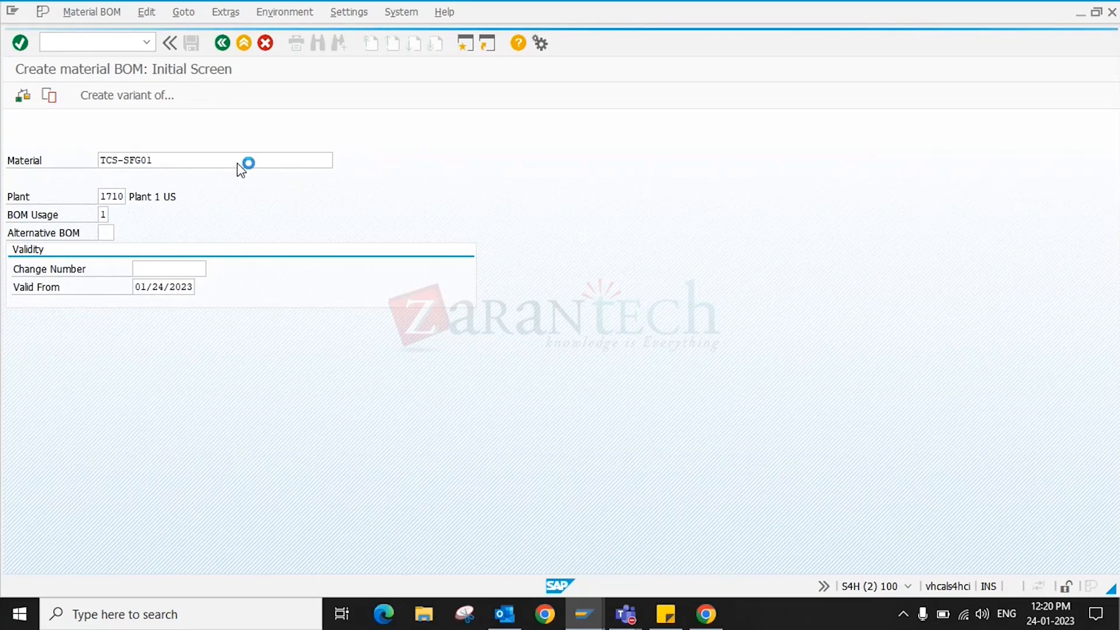
type("1710C")
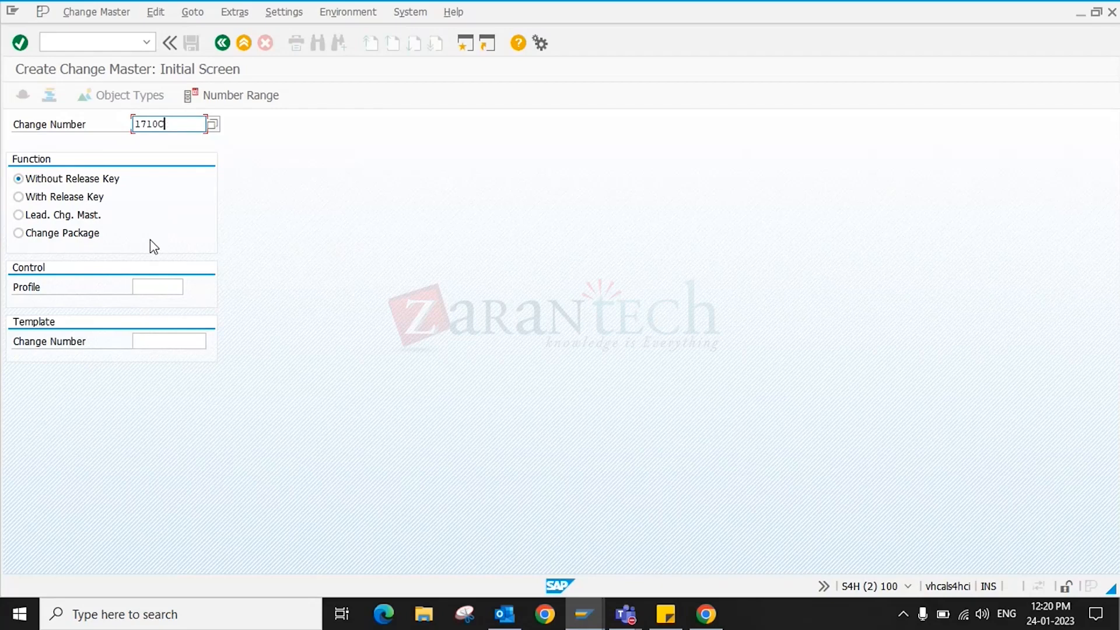
- Enter change number 1710BOMCN and choose profile CONF_BOM from the value list
key("BackSpace")
type("CC")
key("BackSpace")
key("BackSpace")
type("BOMCN")
left_click(163, 287)
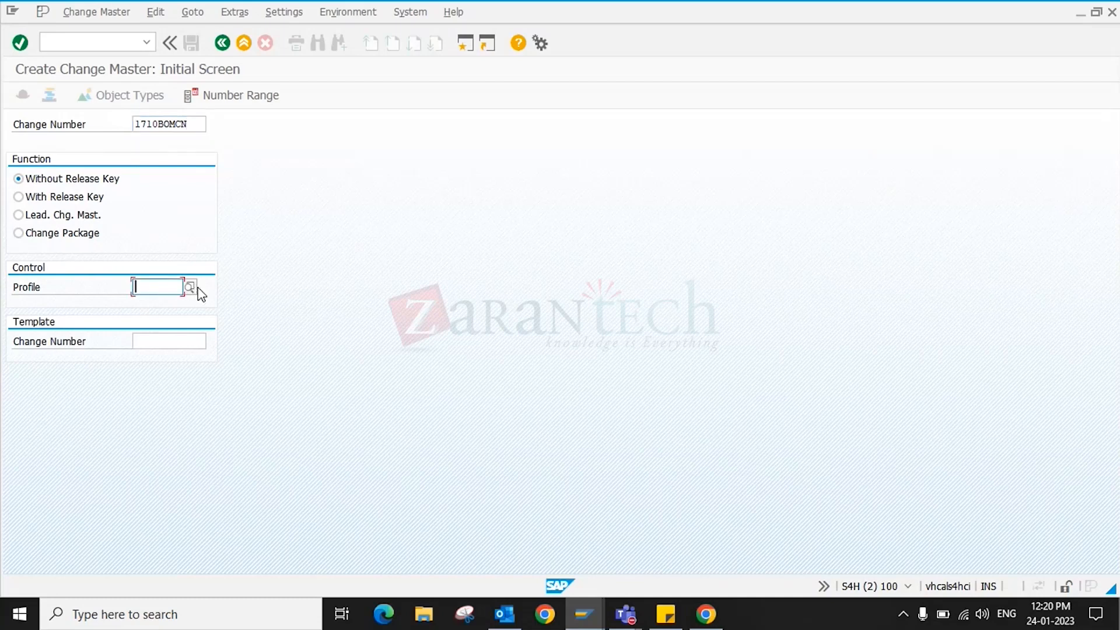
left_click(190, 287)
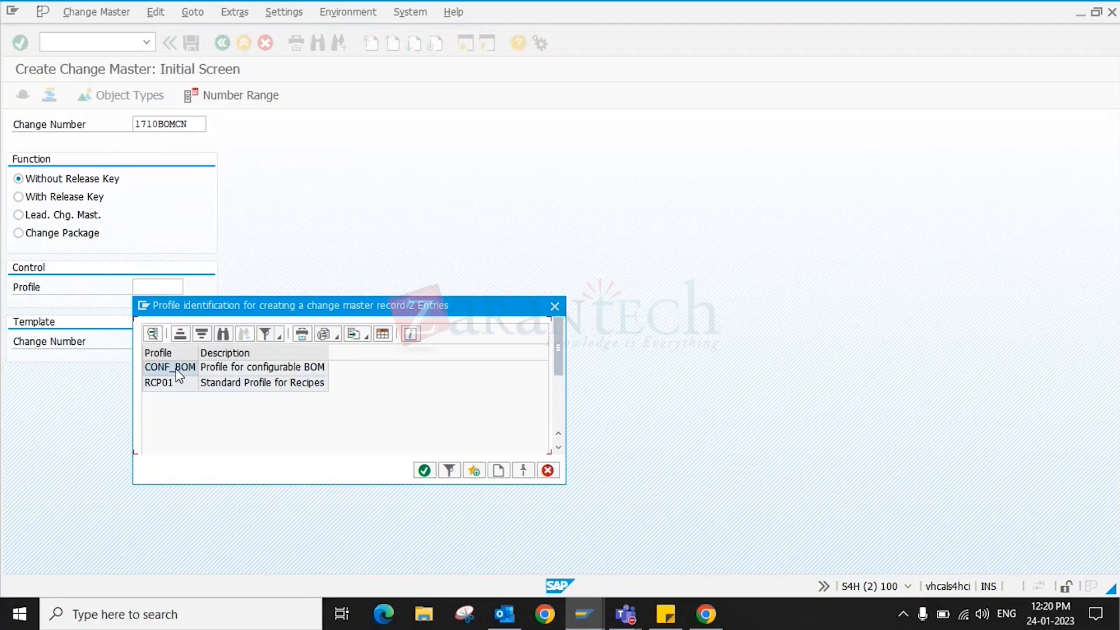
double_click(175, 371)
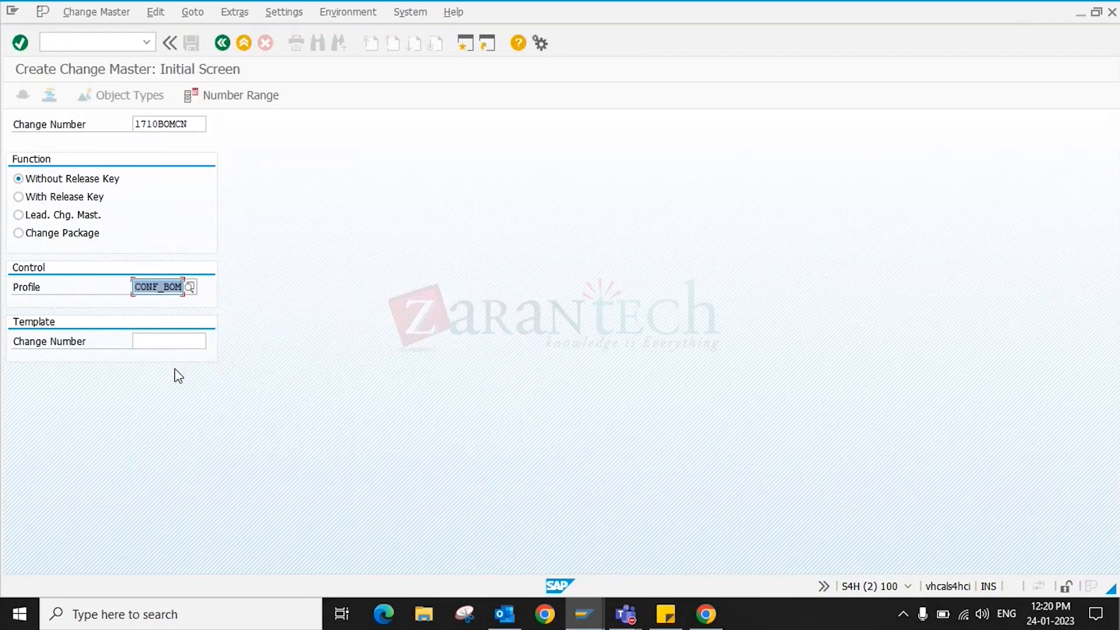
- Set valid-from 01/24/2023 and description '1710 BOM CHANGE NUMBER', then save the change master
key("Return")
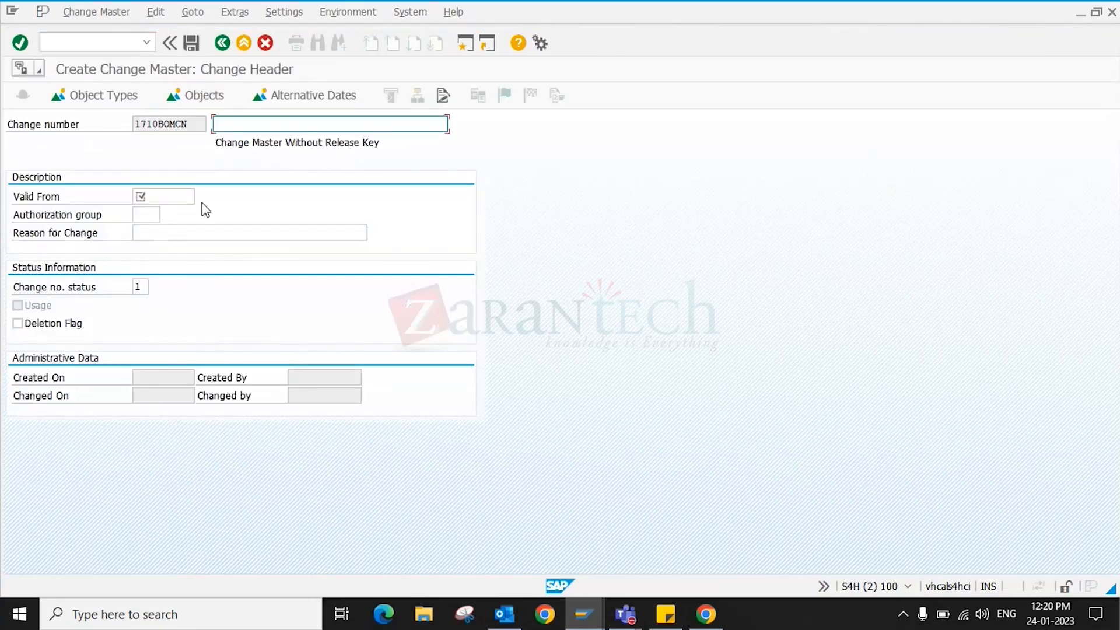
left_click(192, 197)
left_click(200, 196)
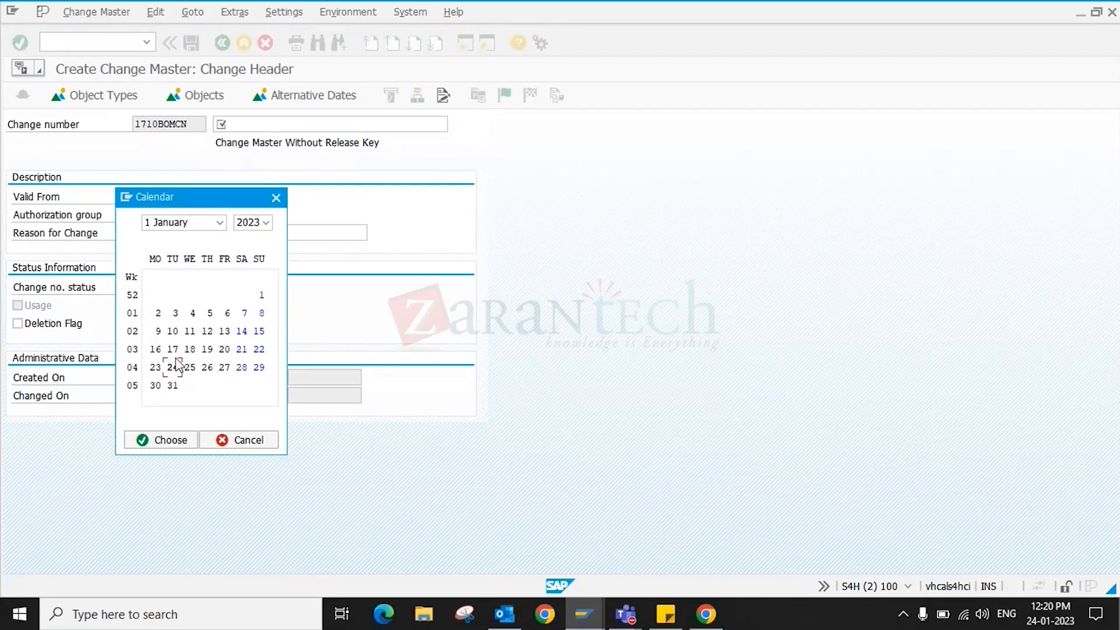
double_click(177, 368)
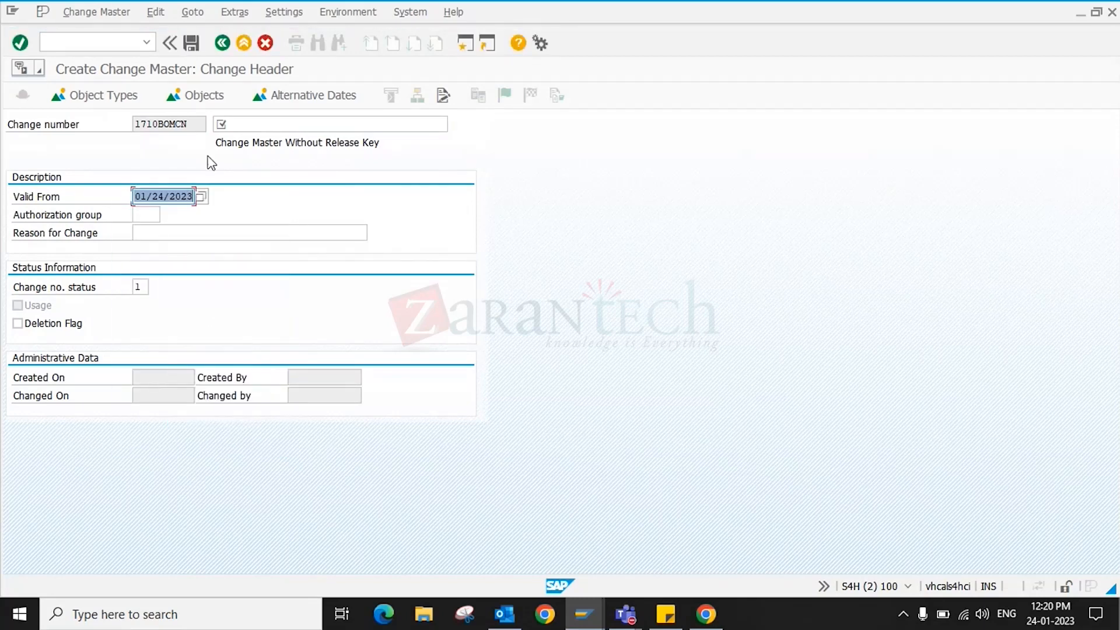
left_click(244, 124)
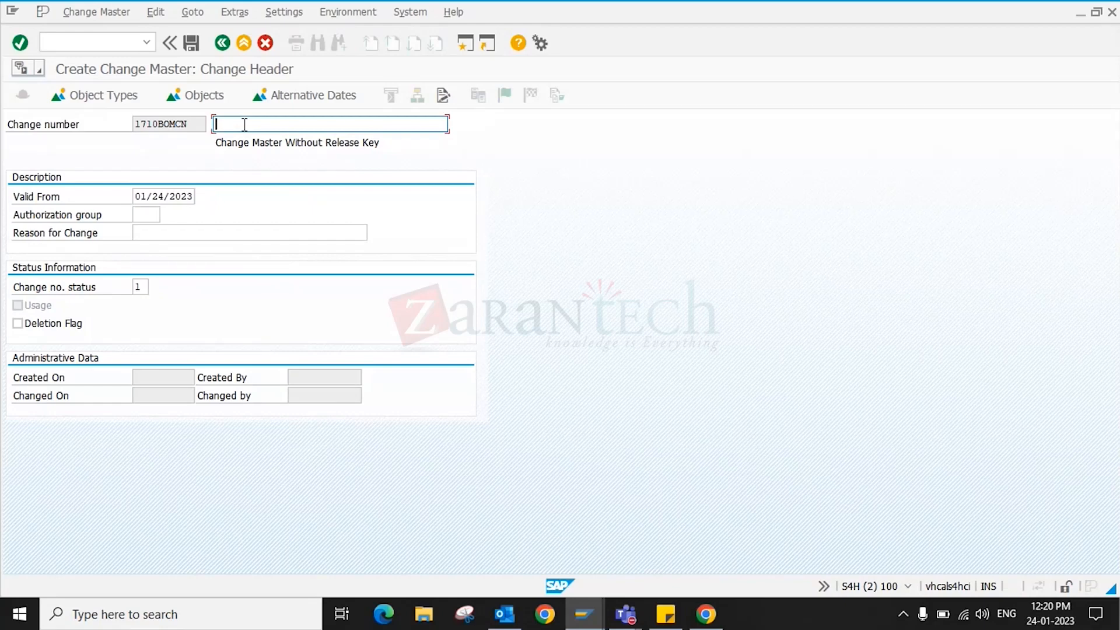
left_click(244, 124)
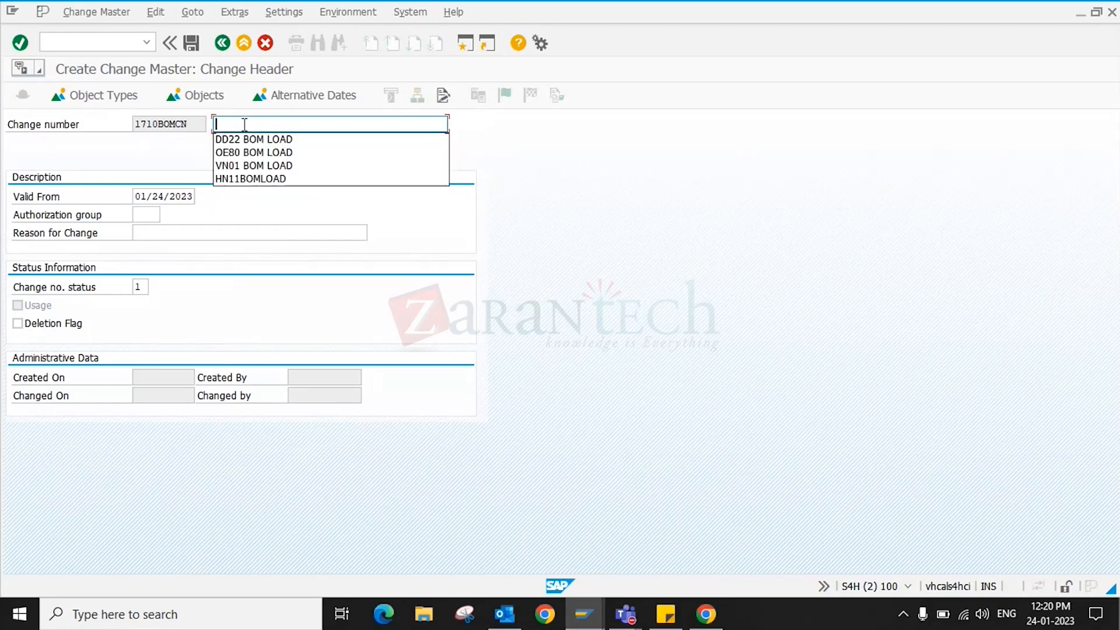
type("1710 ")
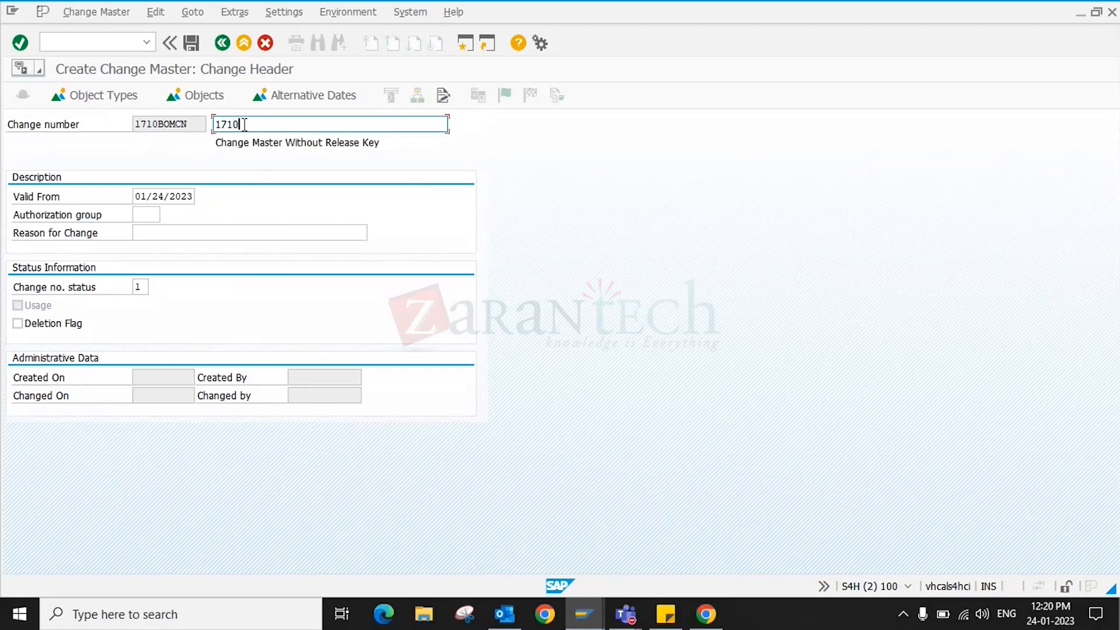
type("BOM CHANGE NUMBER")
key("Return")
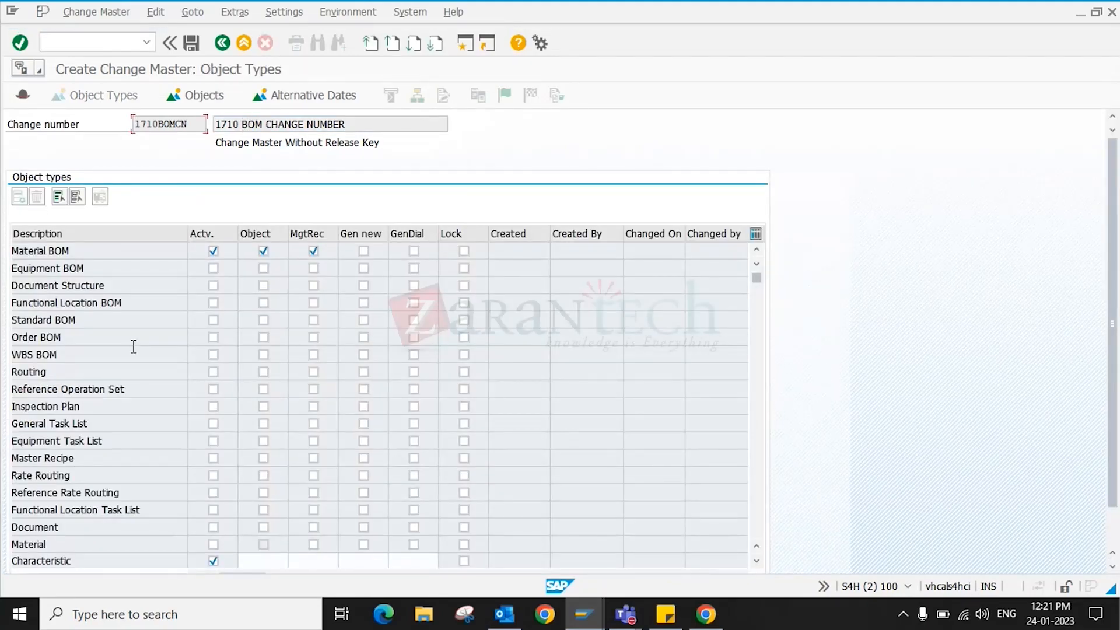
scroll(130, 404, "down", 3)
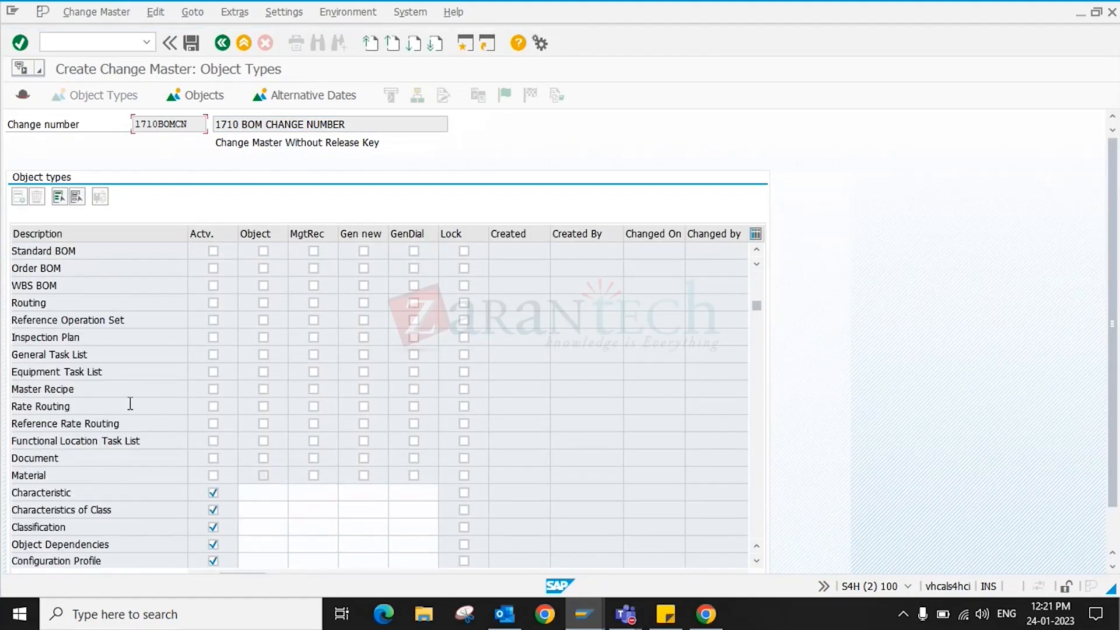
left_click(191, 42)
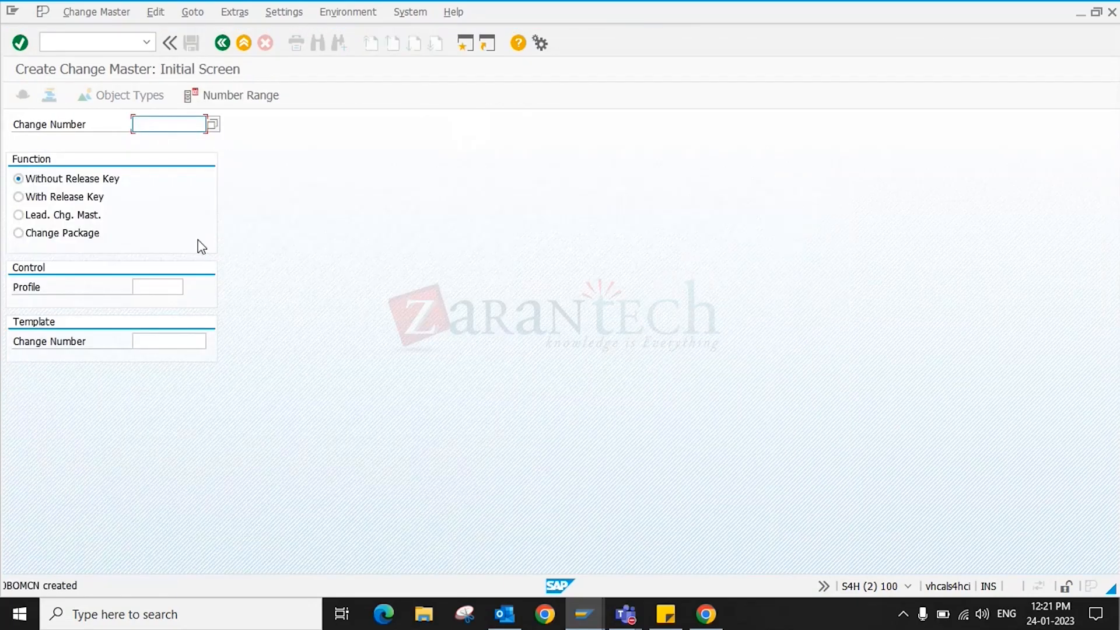
- Copy the created change number from the status message into a new Notepad note
left_click(100, 582)
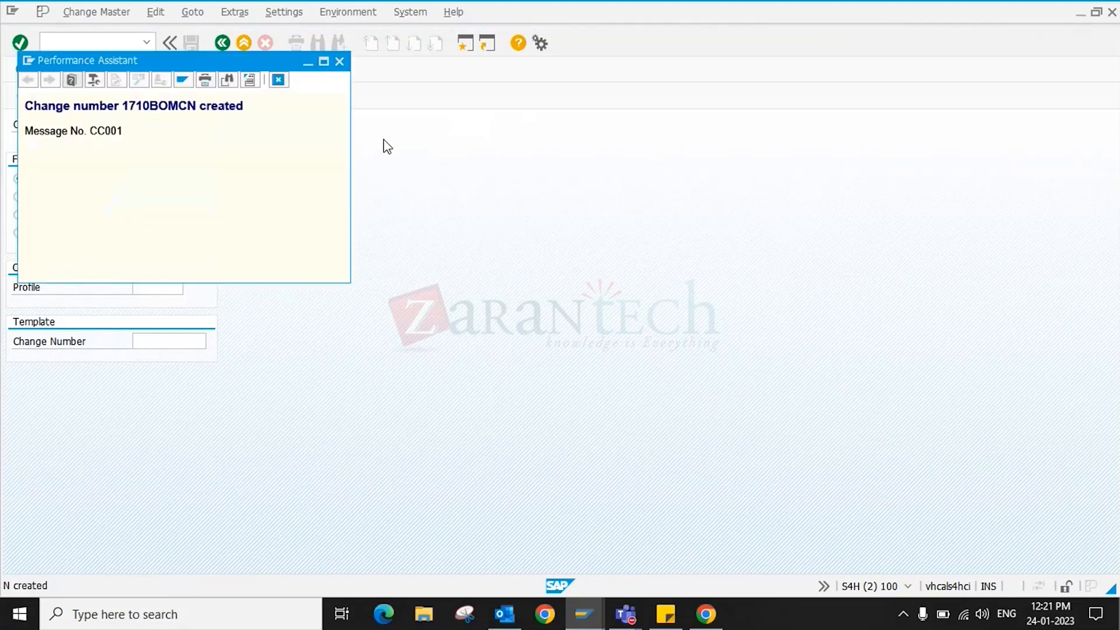
left_click_drag(196, 106, 29, 106)
key("ctrl+c")
left_click(120, 611)
type("N")
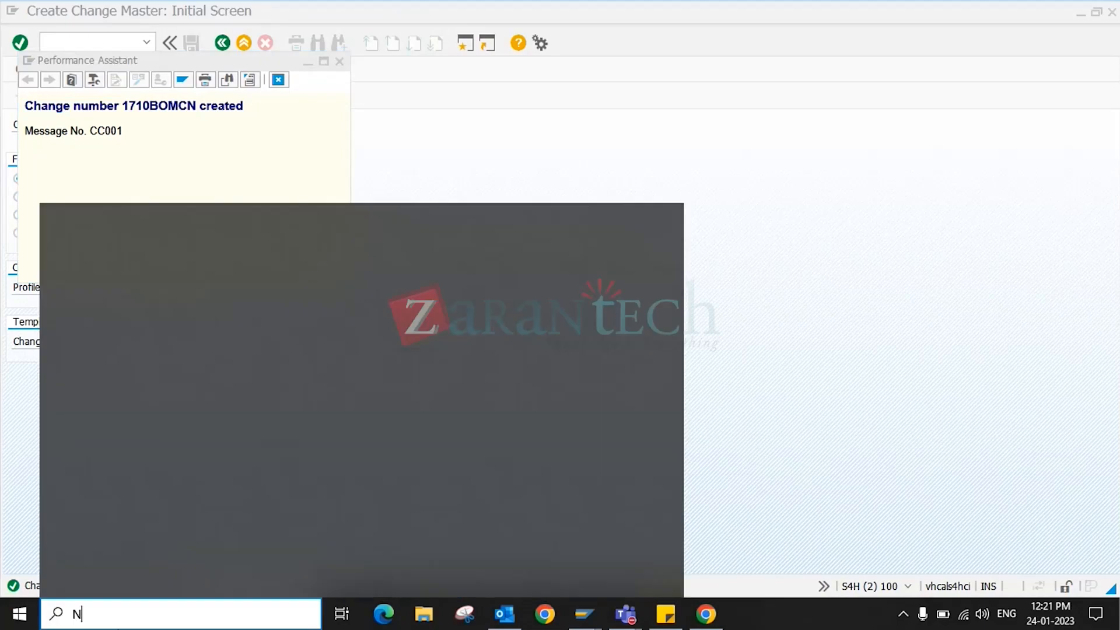
key("Return")
key("ctrl+v")
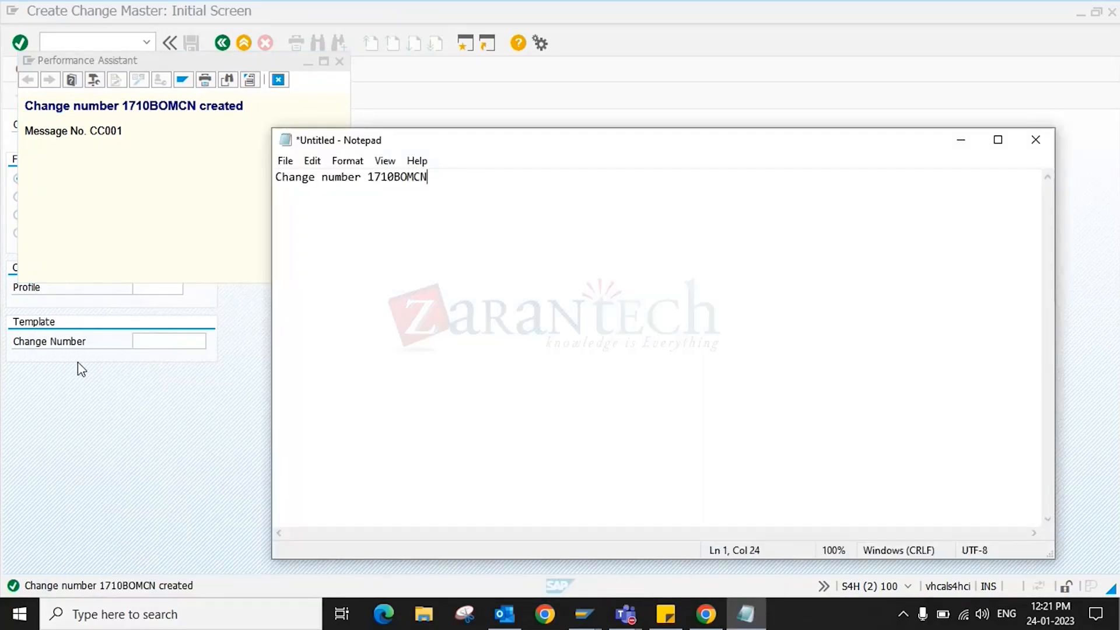
- Close the creation message and enter /NCS01 for Create material BOM
left_click(333, 58)
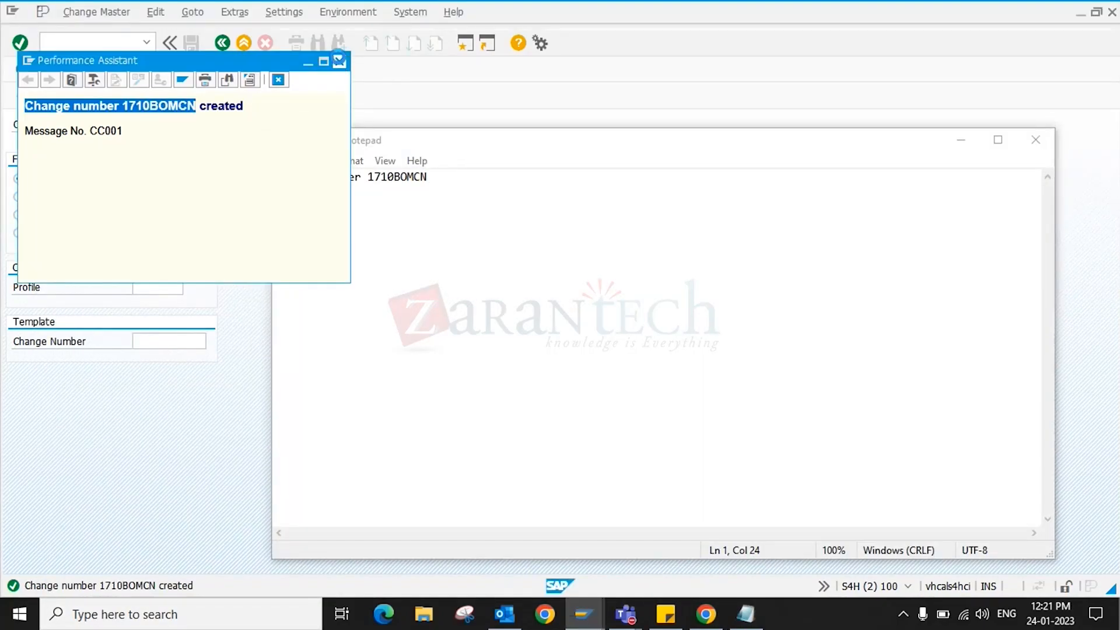
key("Escape")
left_click(99, 42)
type("/NCS01")
key("Return")
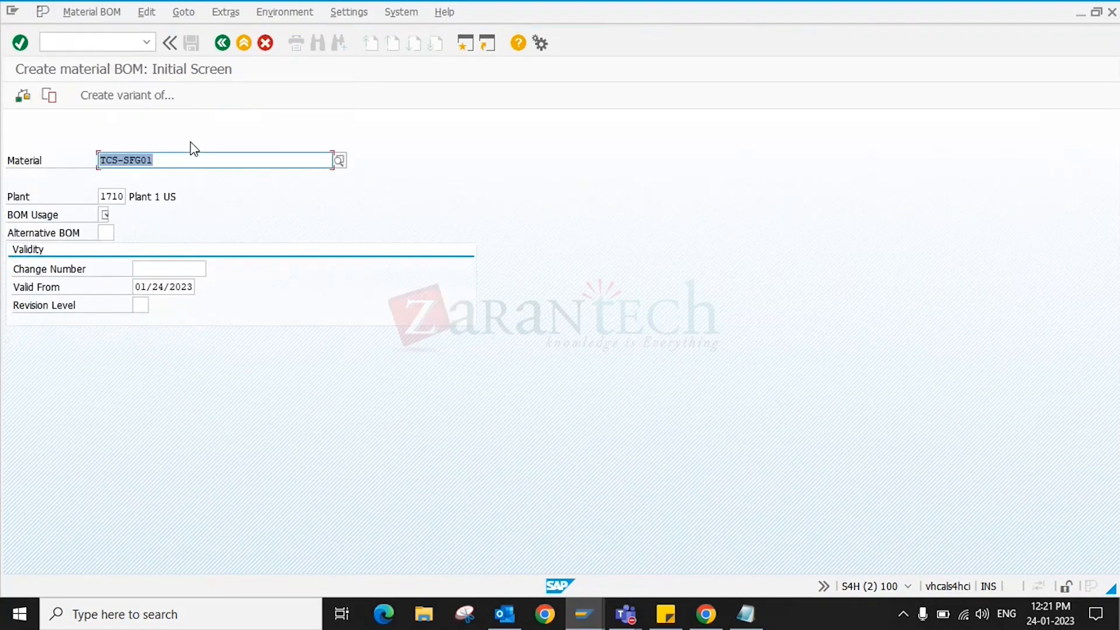
- Enter BOM usage 1 and copy change number 1710BOMCN from the Notepad note
left_click(105, 215)
type("1")
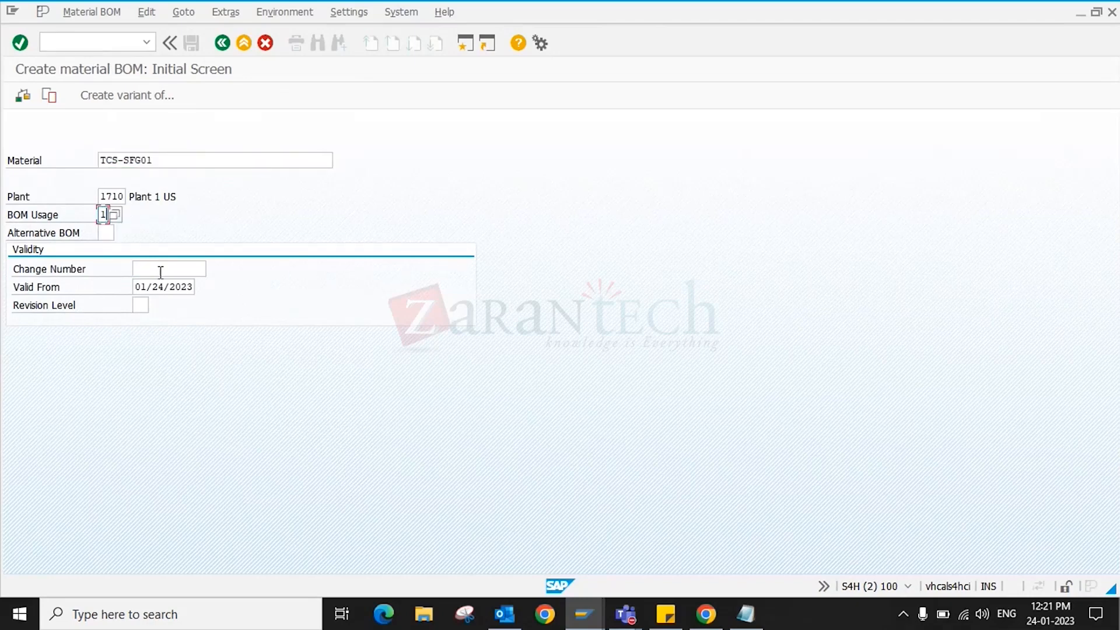
left_click(746, 614)
double_click(395, 175)
key("ctrl+v")
key("ctrl+z")
key("ctrl+c")
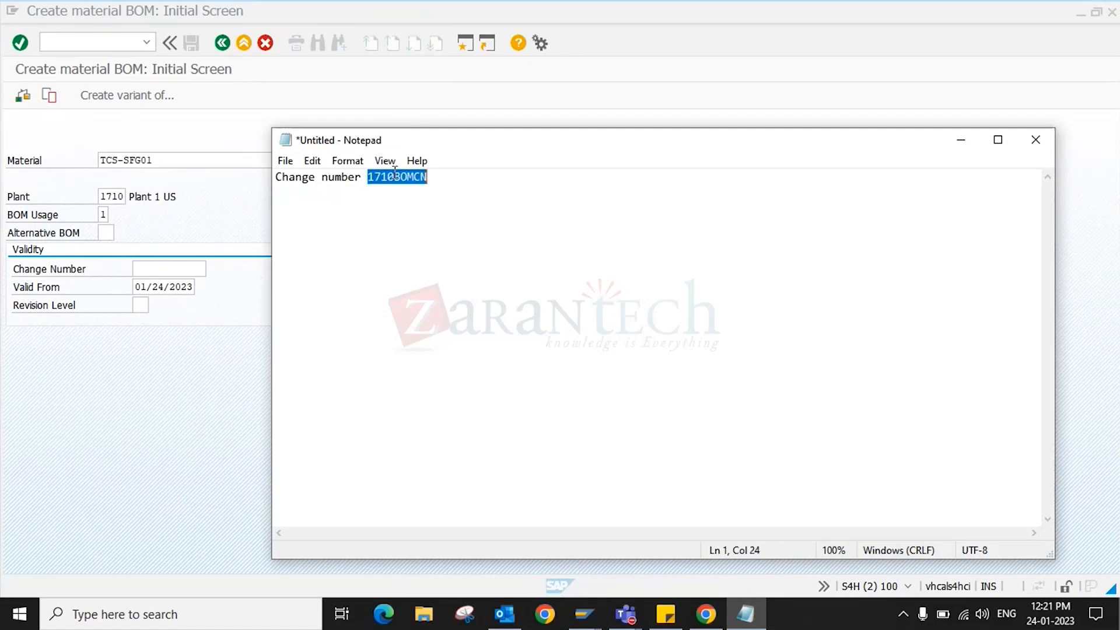
- Paste 1710BOMCN as the change number, reach the empty item overview, then bring up the lab PDF
left_click(171, 270)
key("ctrl+v")
key("Return")
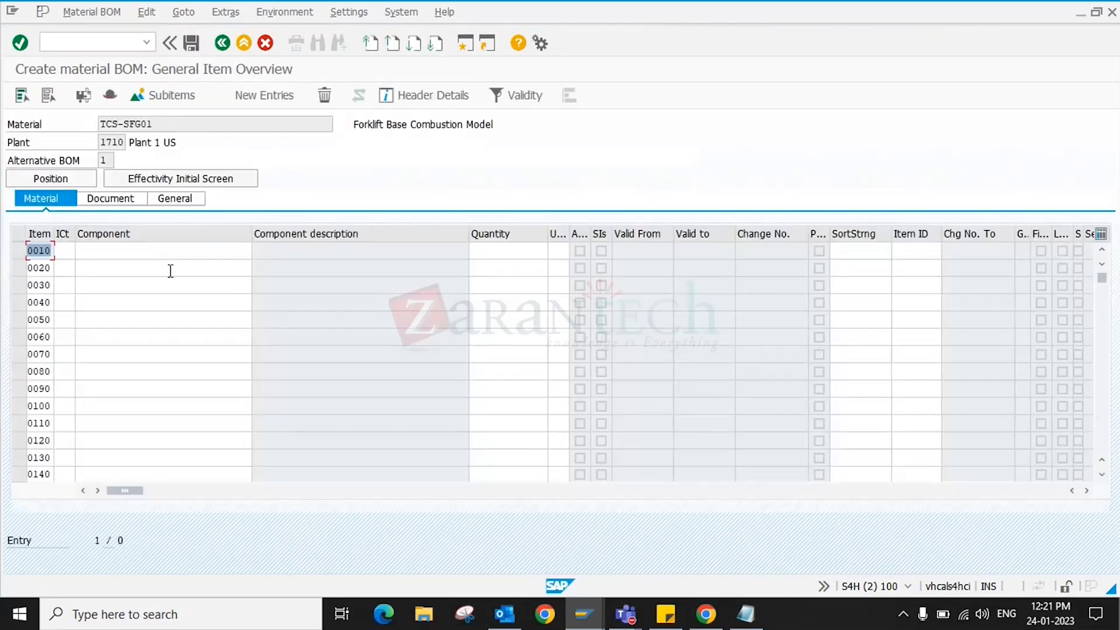
left_click(57, 250)
left_click(706, 614)
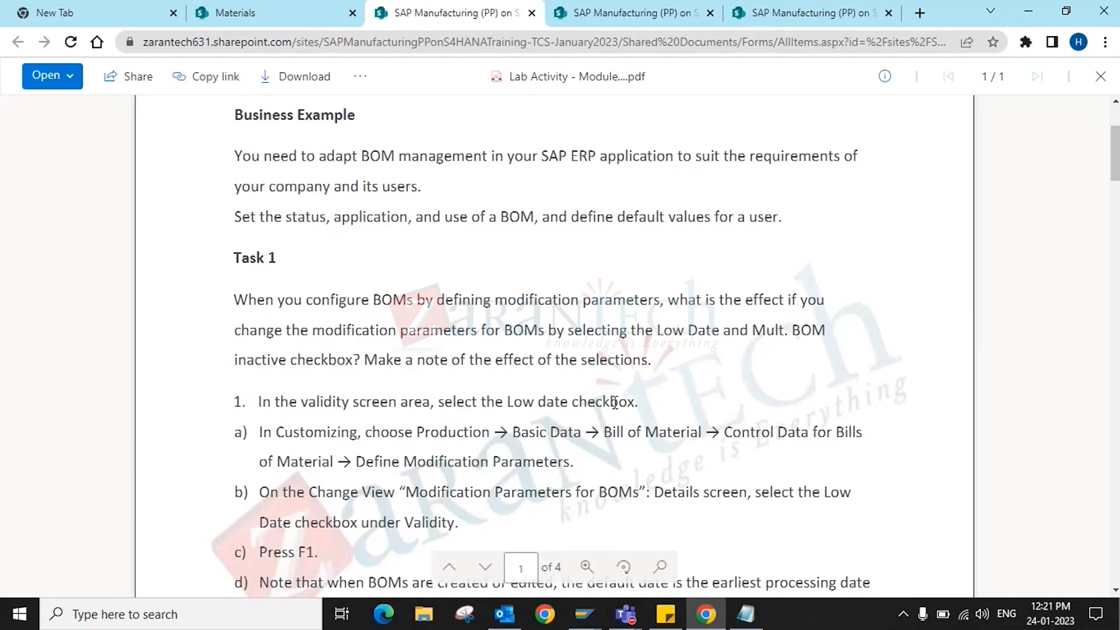
- Read the lab PDF down to step 2, then minimise it to return to SAP
scroll(615, 402, "down", 1)
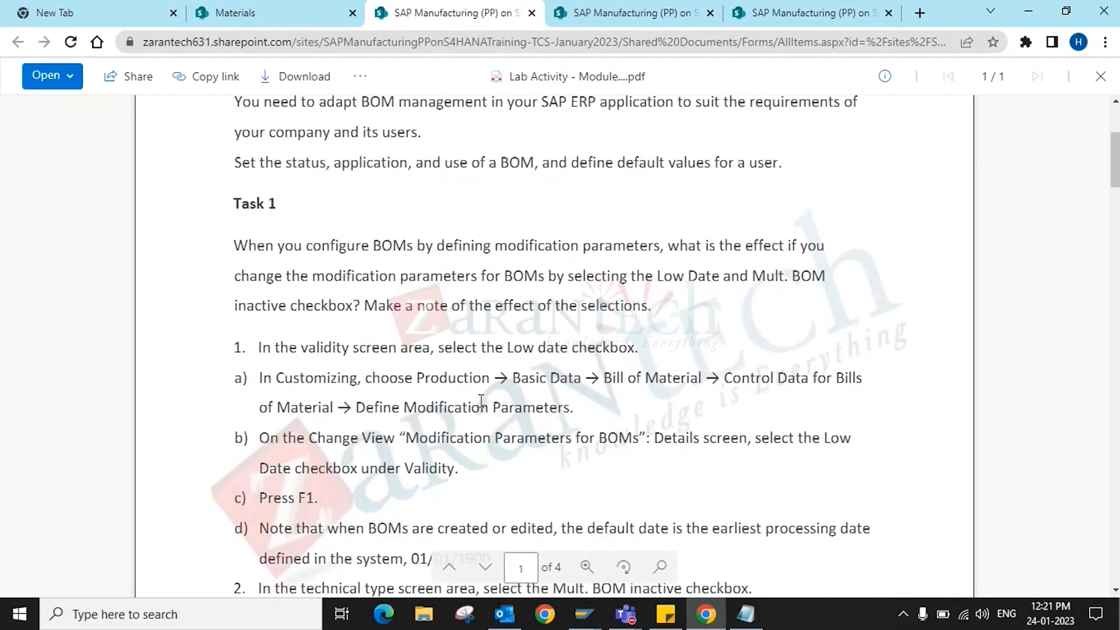
scroll(502, 438, "down", 3)
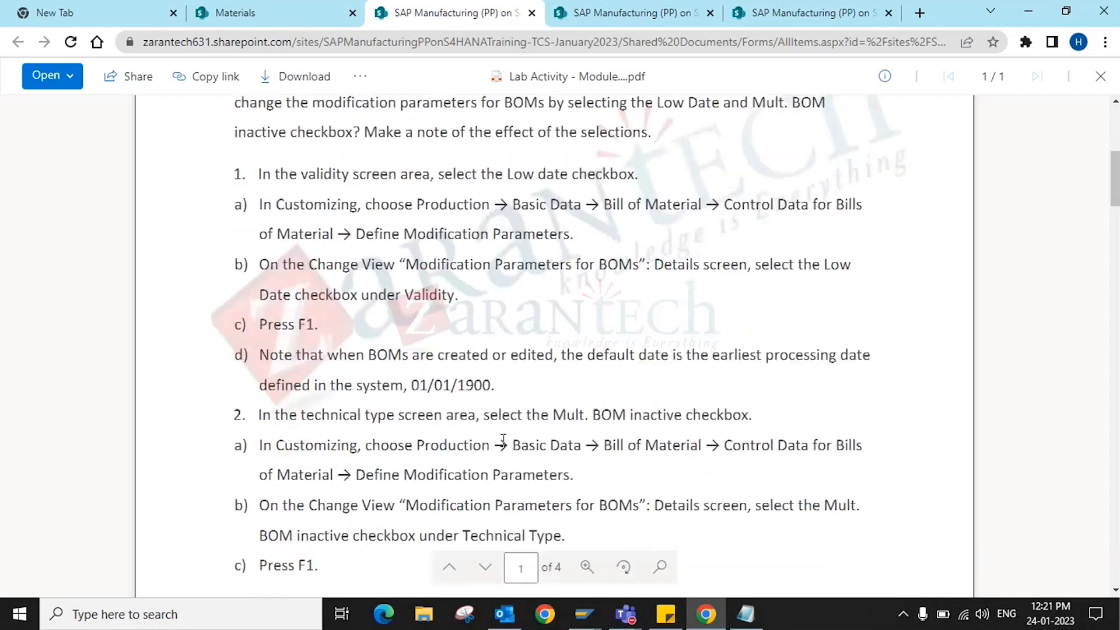
left_click(707, 617)
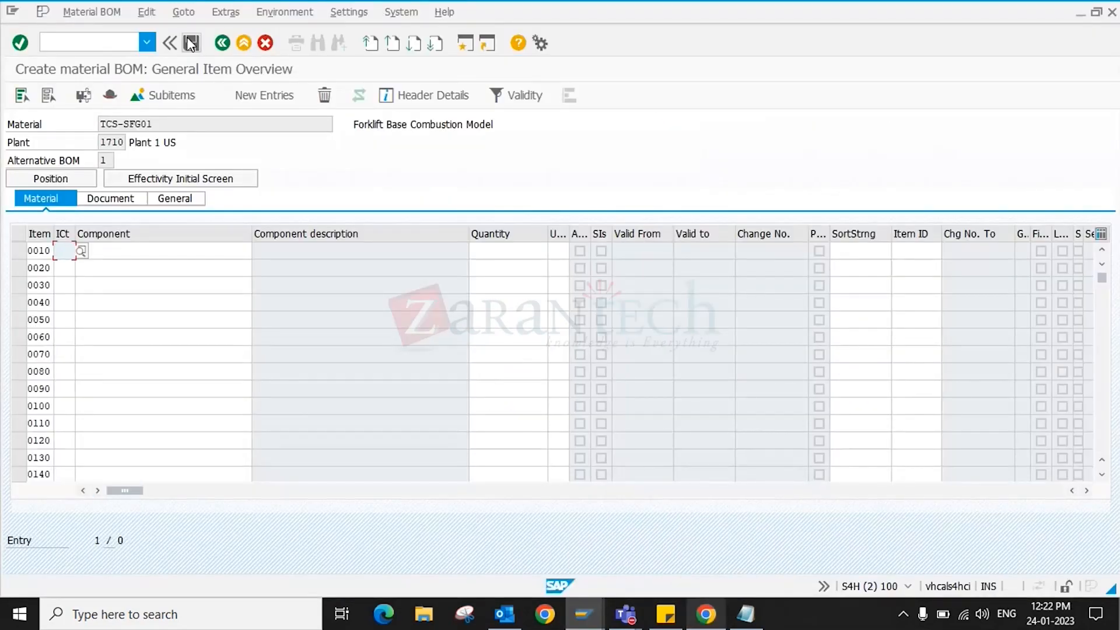
- Discard the unsaved BOM and launch Customizing with /NSPRO
left_click(222, 44)
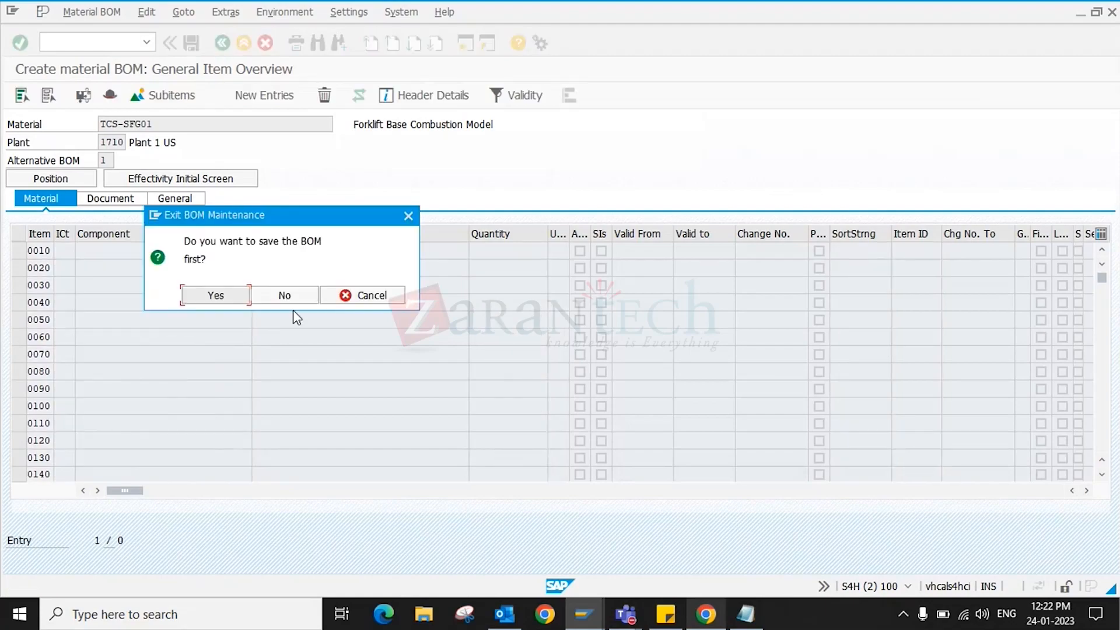
left_click(292, 298)
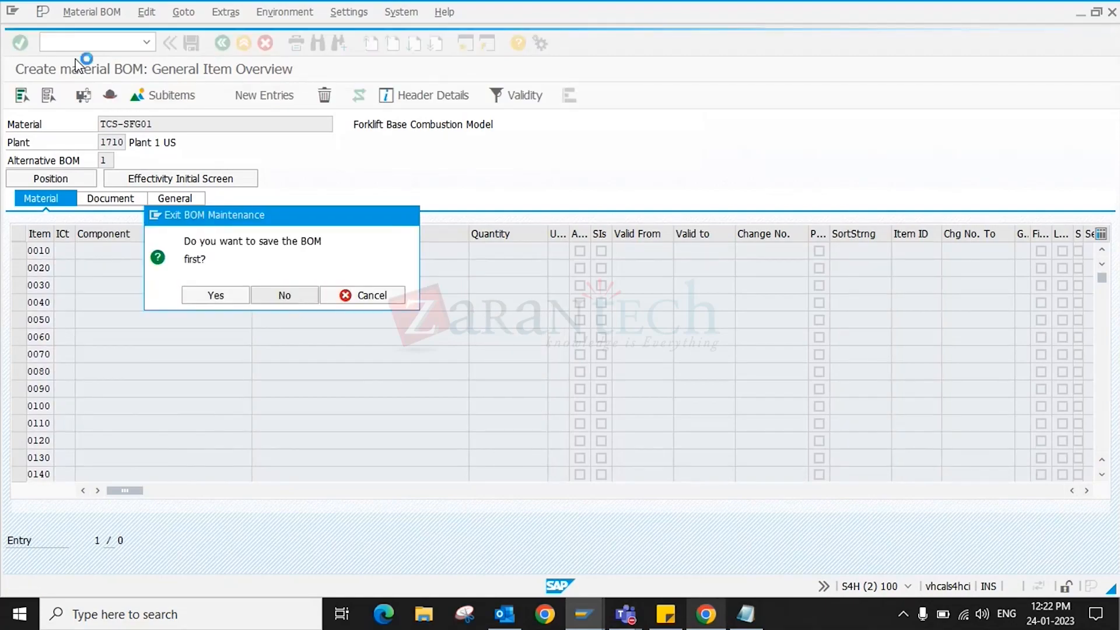
left_click(95, 41)
type("/NSPRO")
key("Return")
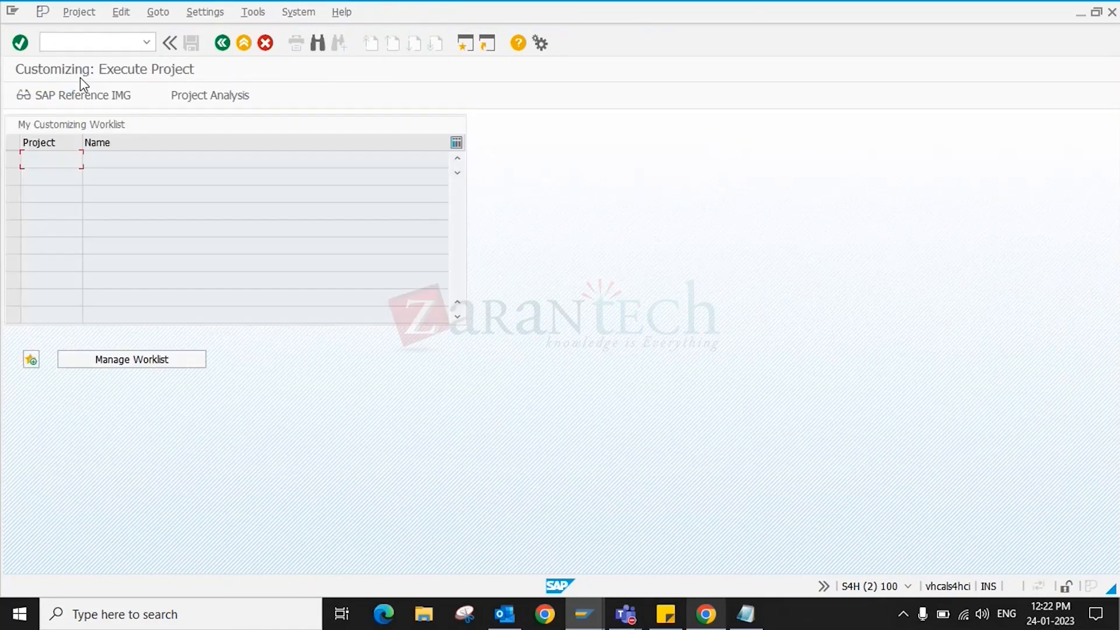
- Expand the SAP Reference IMG to Production › Basic Data › Bill of Material › General Data
left_click(86, 94)
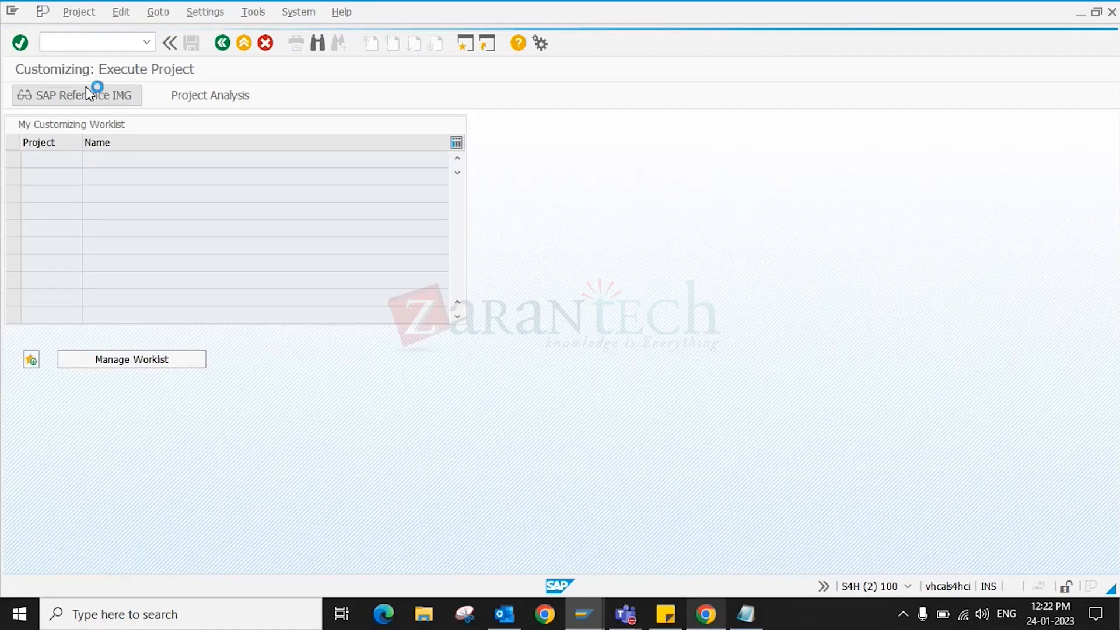
scroll(98, 403, "down", 3)
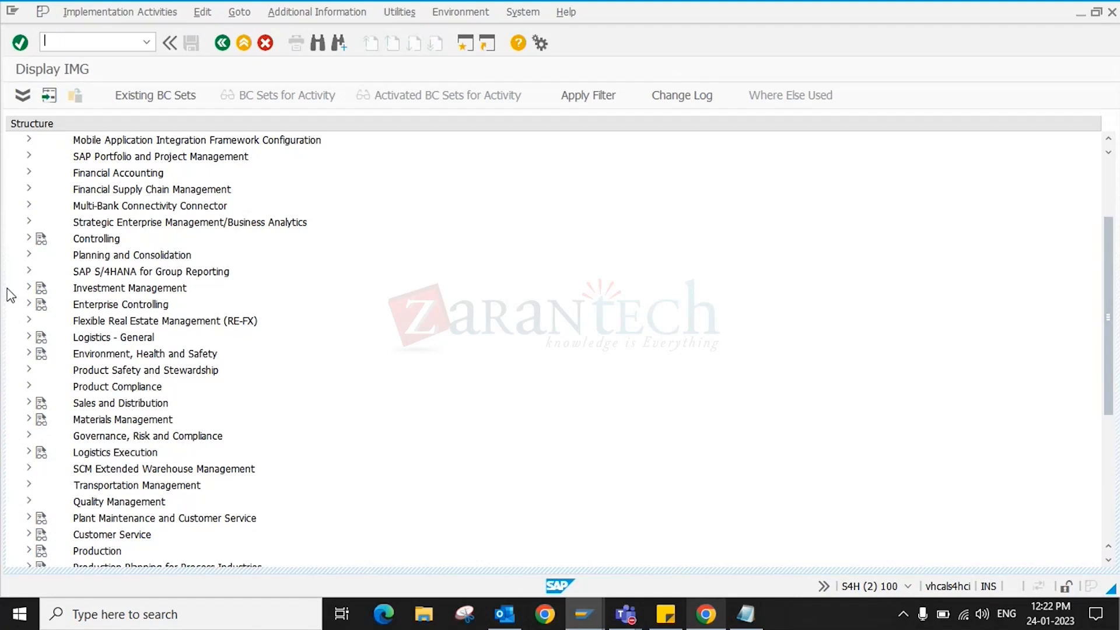
scroll(239, 409, "down", 3)
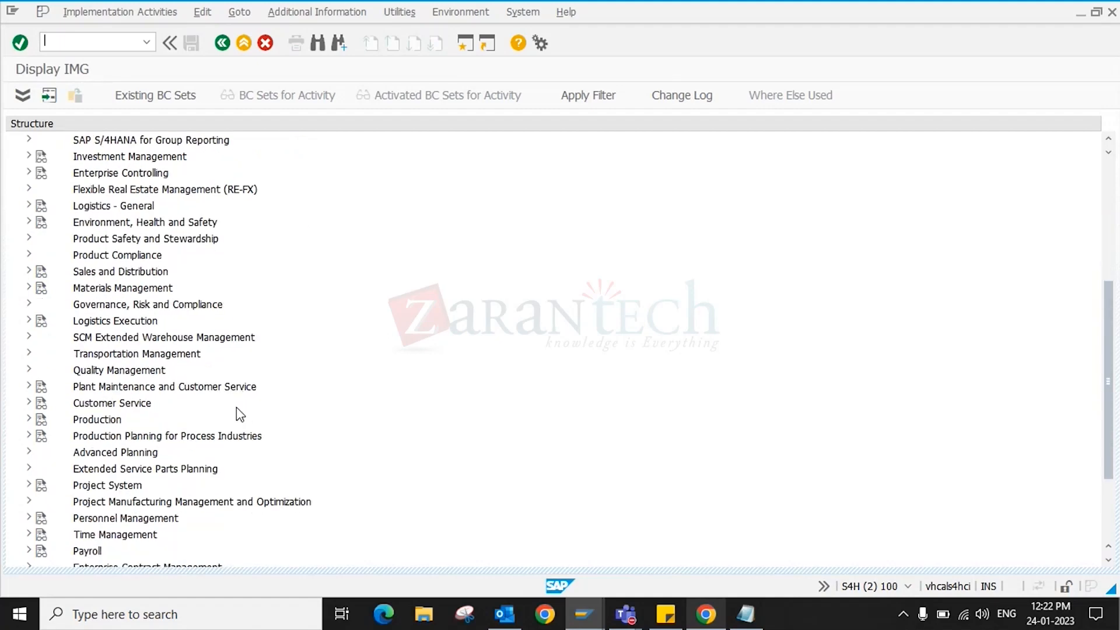
left_click(28, 418)
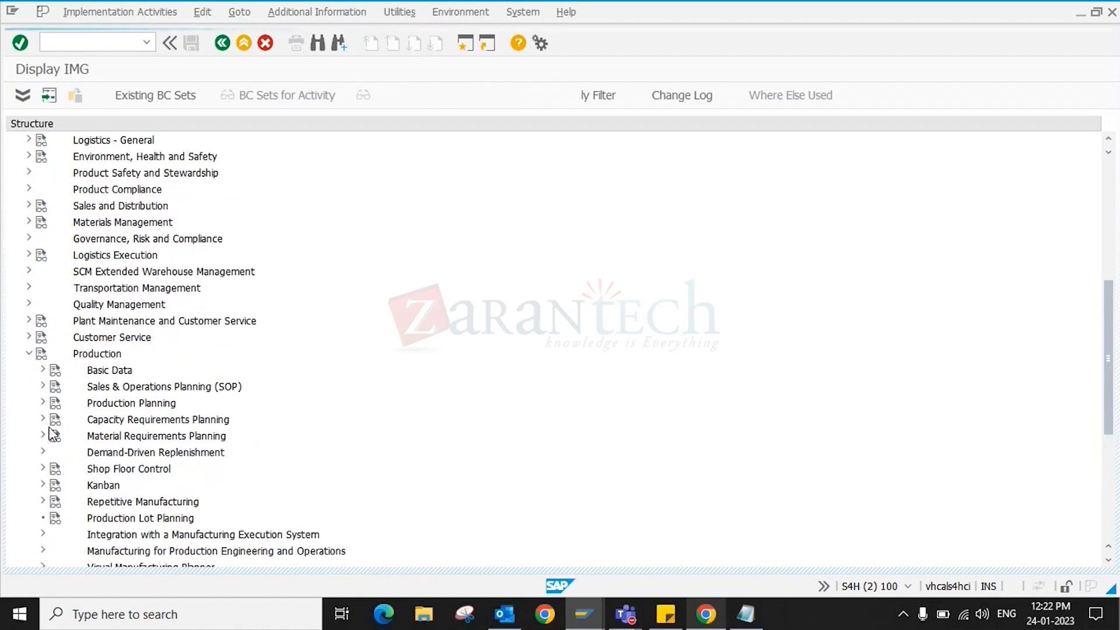
left_click(44, 368)
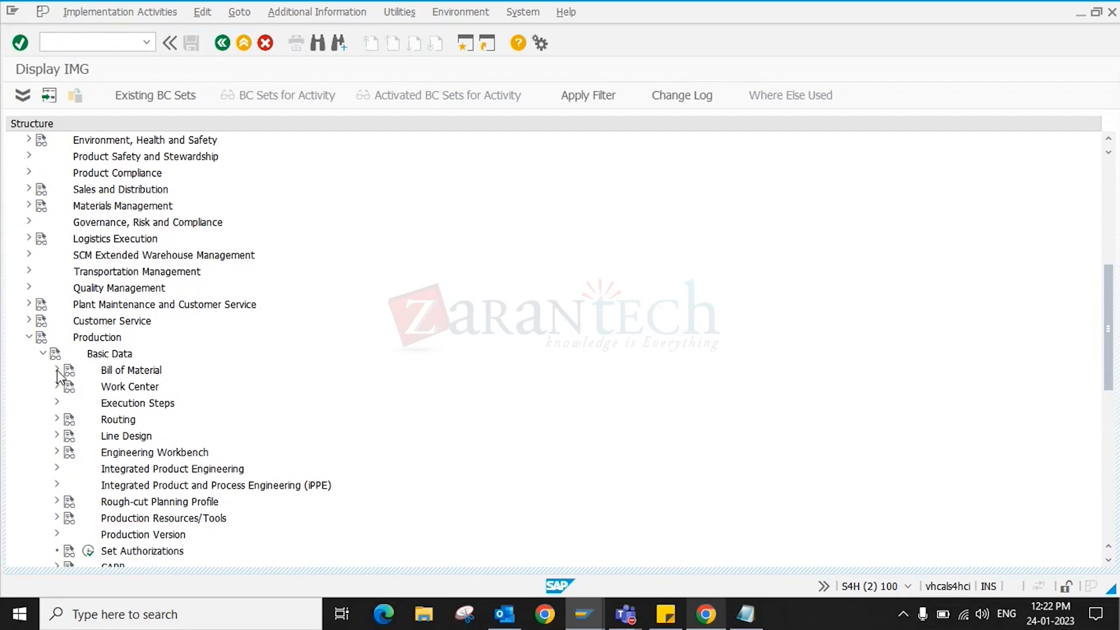
left_click(57, 371)
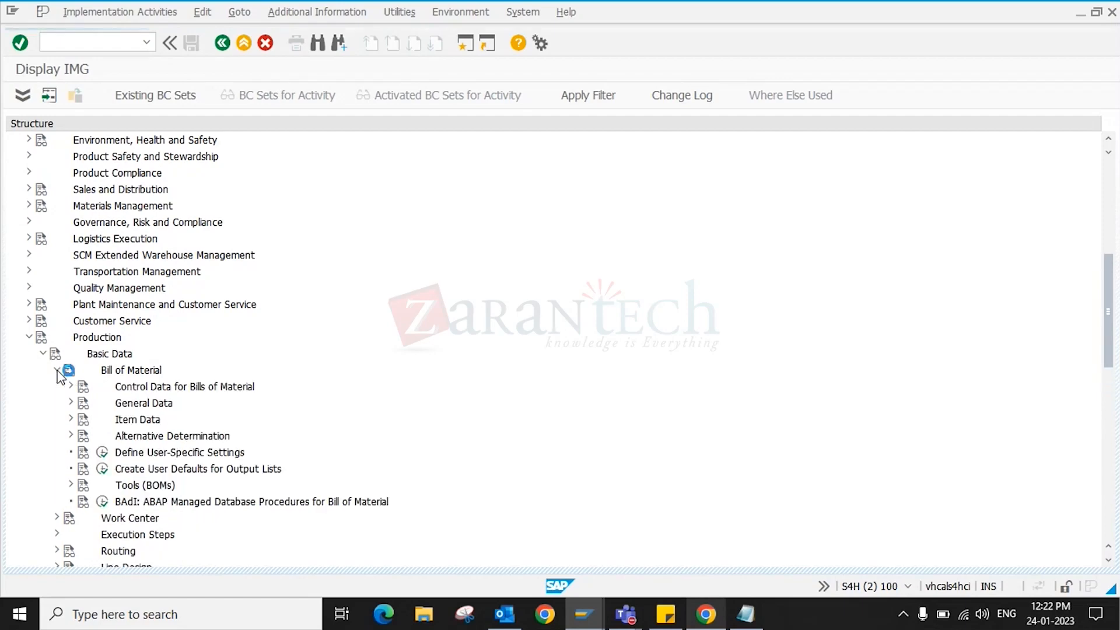
left_click(72, 403)
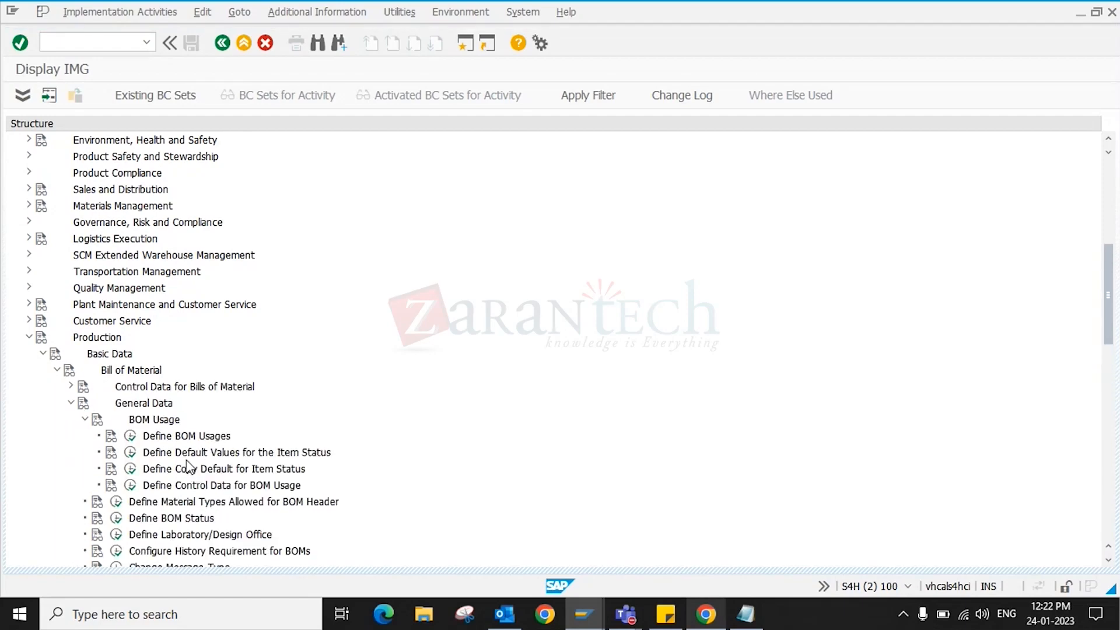
scroll(190, 467, "down", 2)
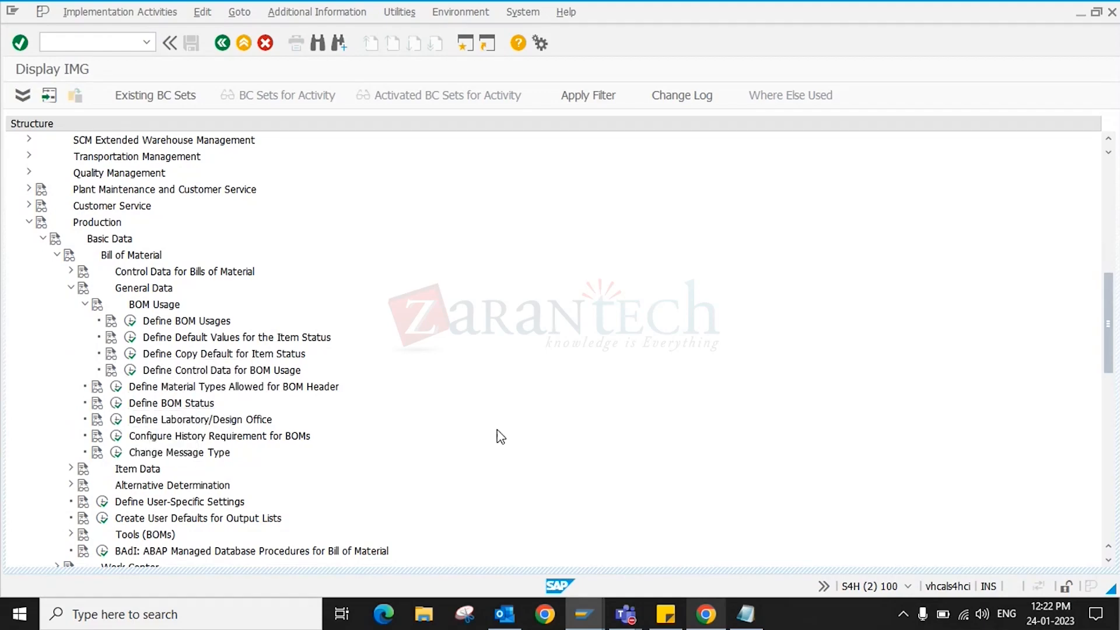
- Briefly check the lab PDF, then return to the IMG tree
left_click(705, 613)
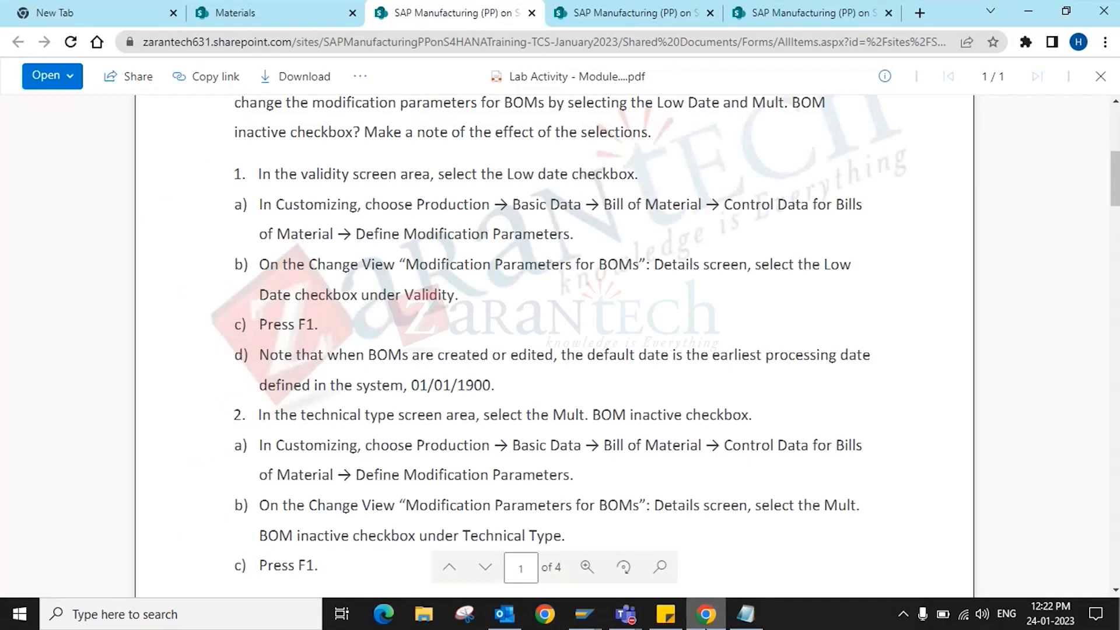
scroll(632, 350, "up", 1)
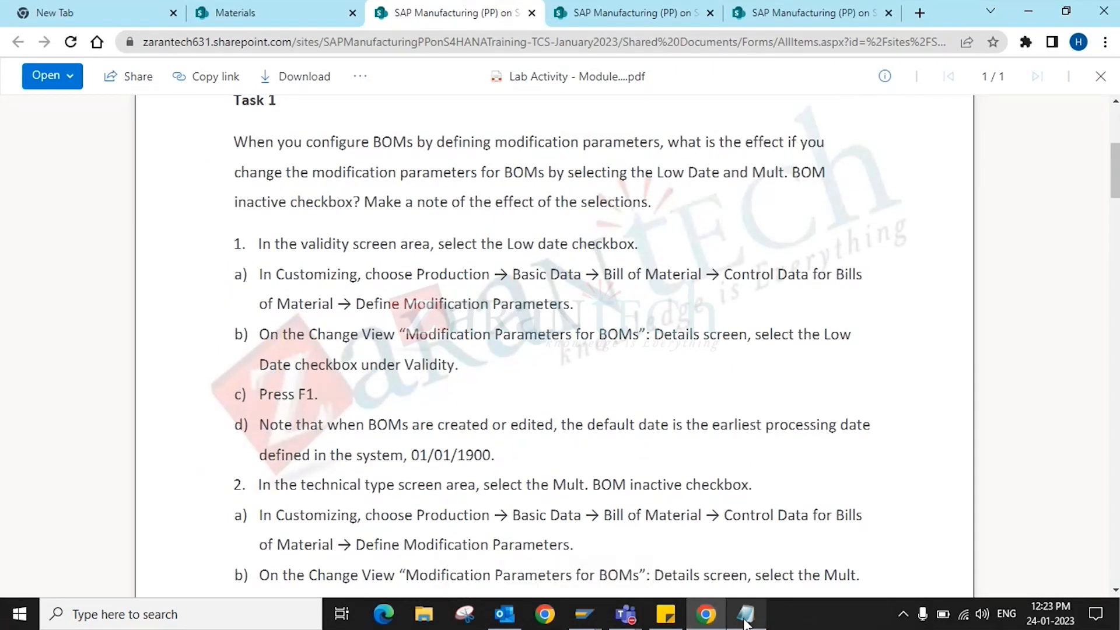
left_click(705, 616)
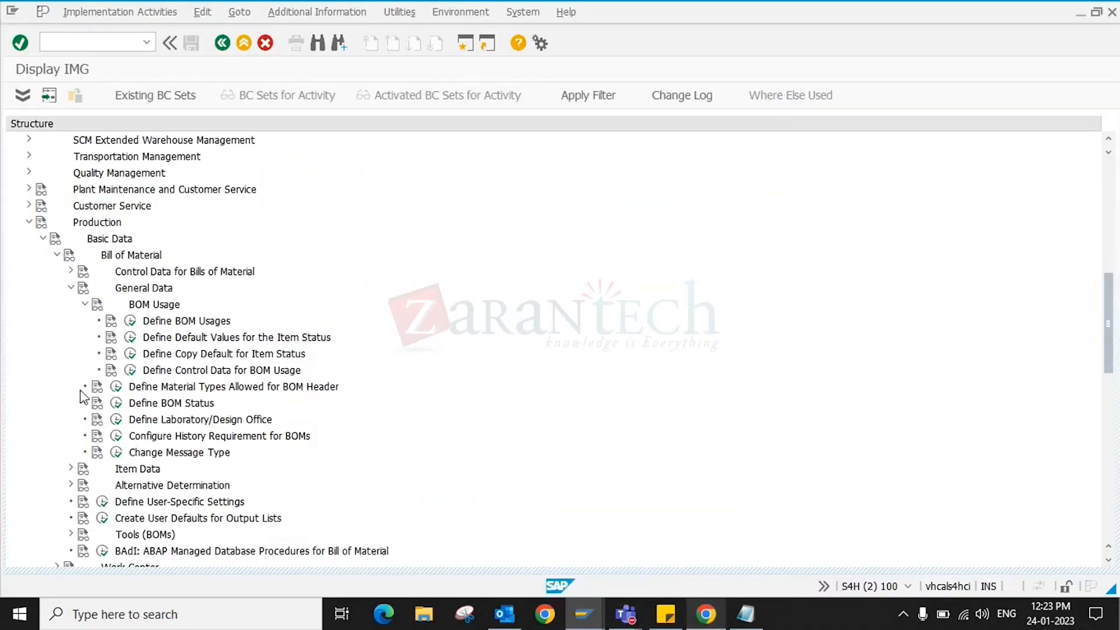
- Review the Define BOM Usages settings and return to the IMG tree
left_click(85, 305)
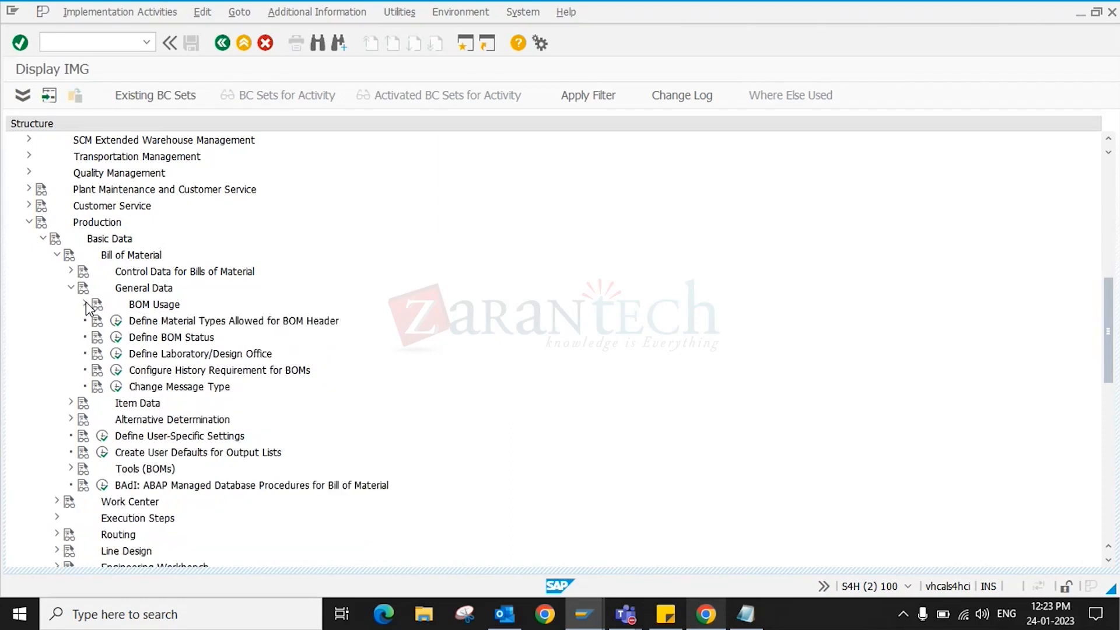
left_click(85, 303)
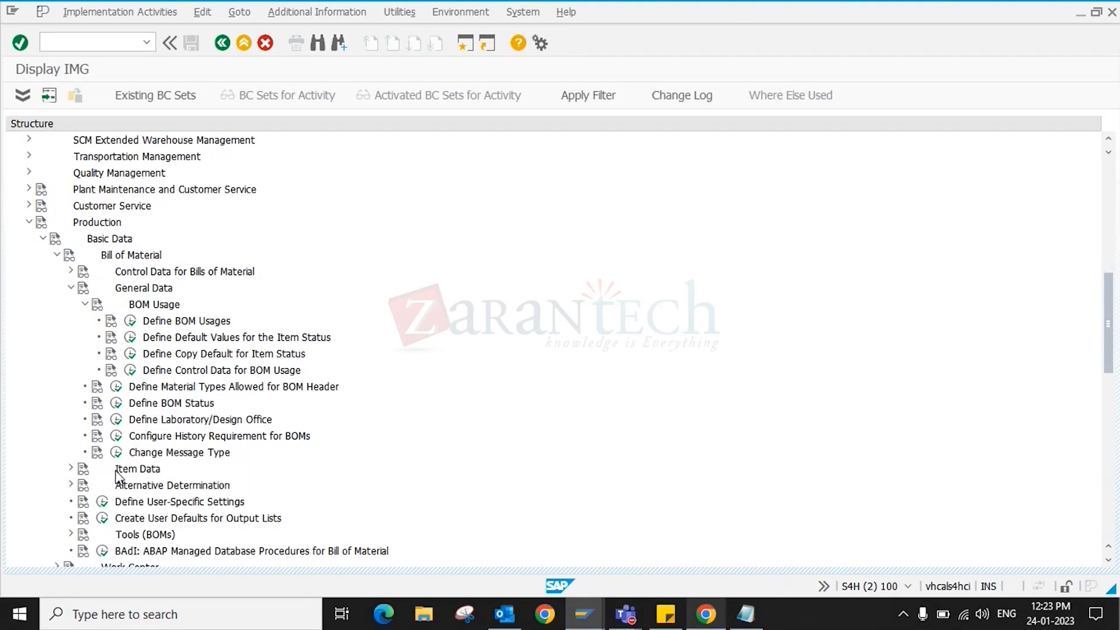
left_click(130, 321)
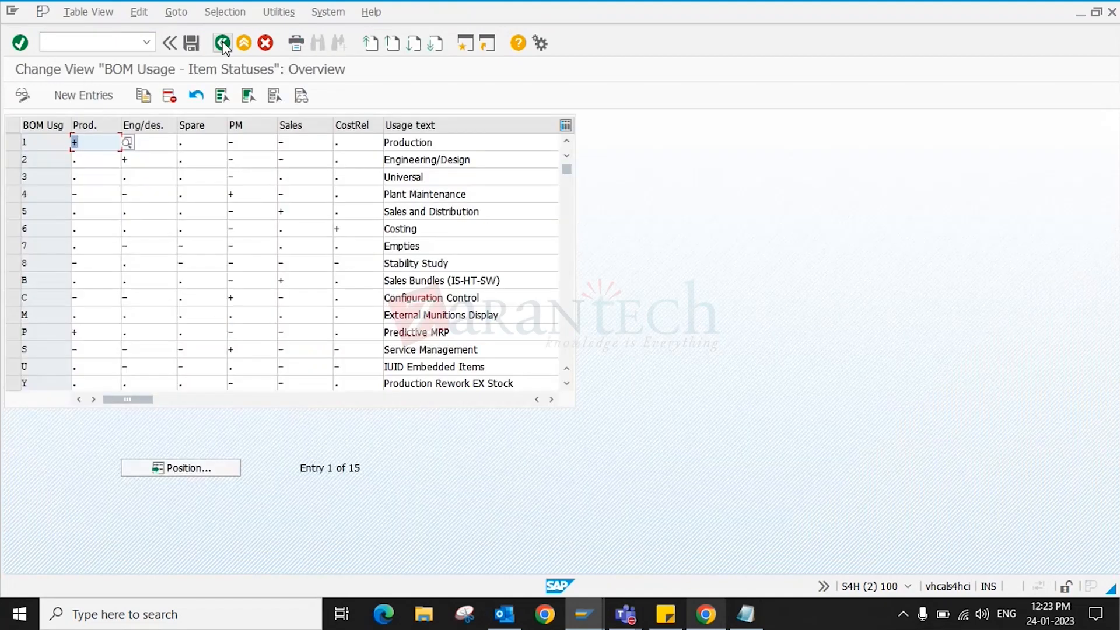
left_click(222, 44)
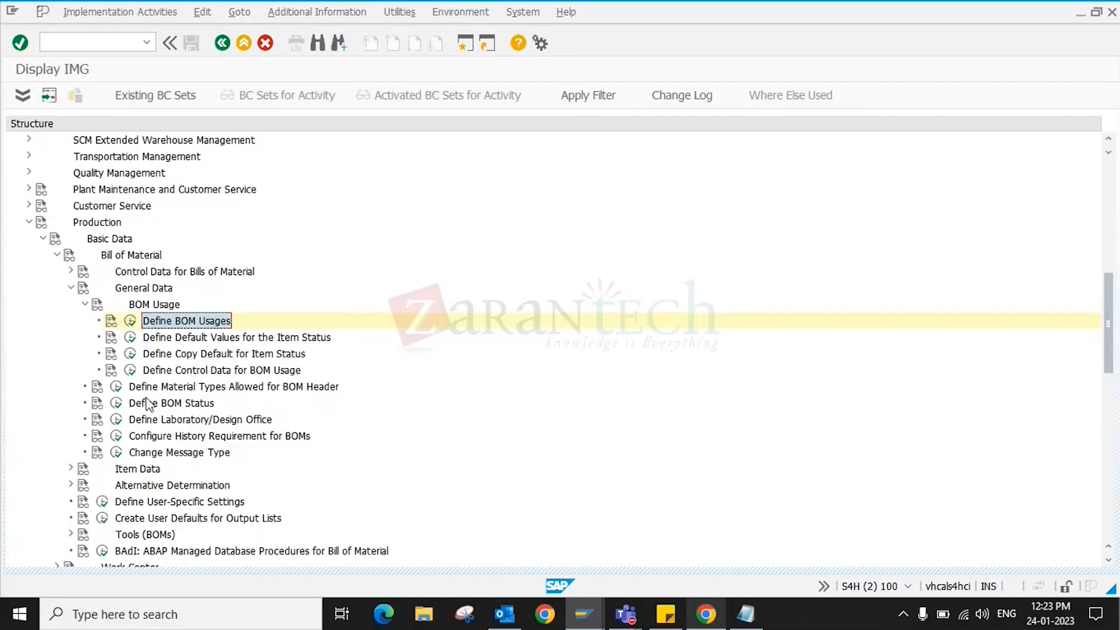
- Review Define Copy Default for Item Status, then expand the Item Data node
left_click(130, 353)
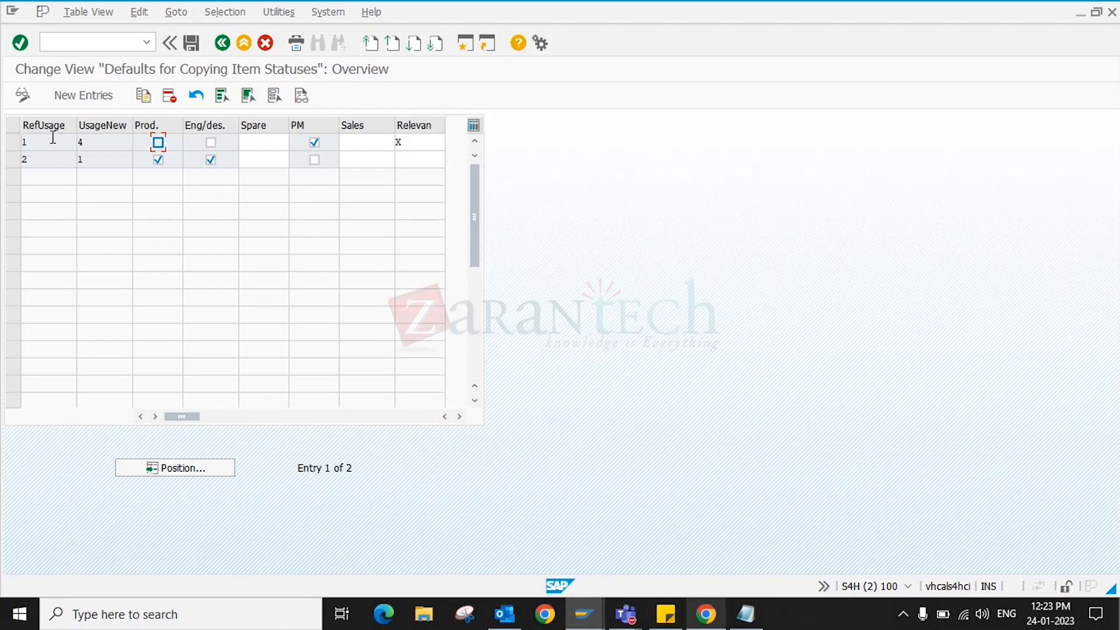
left_click(223, 44)
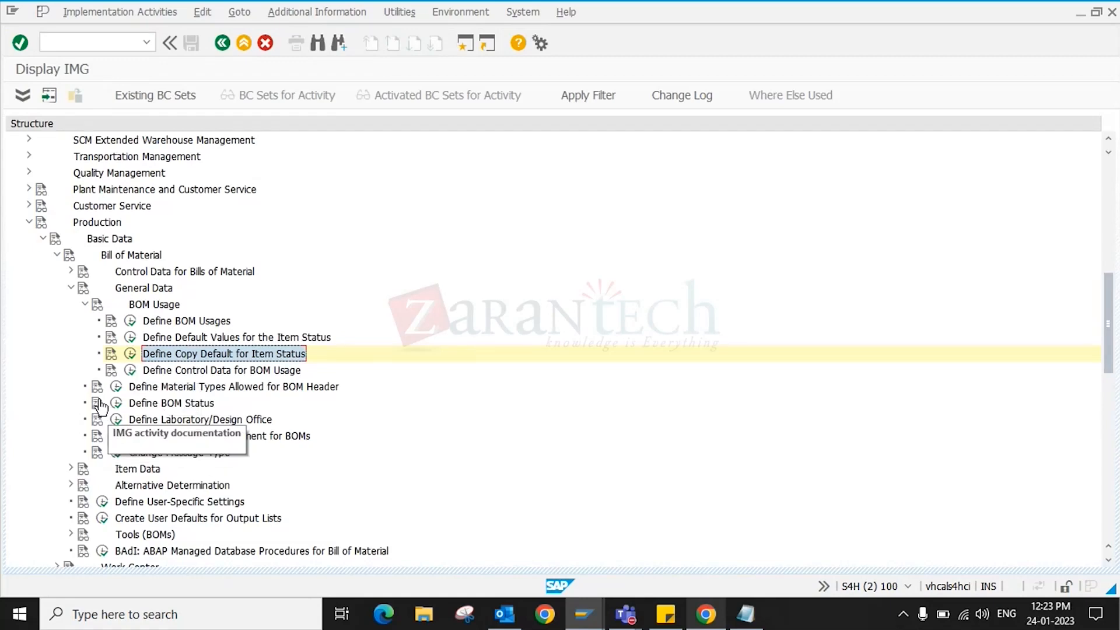
scroll(134, 420, "down", 2)
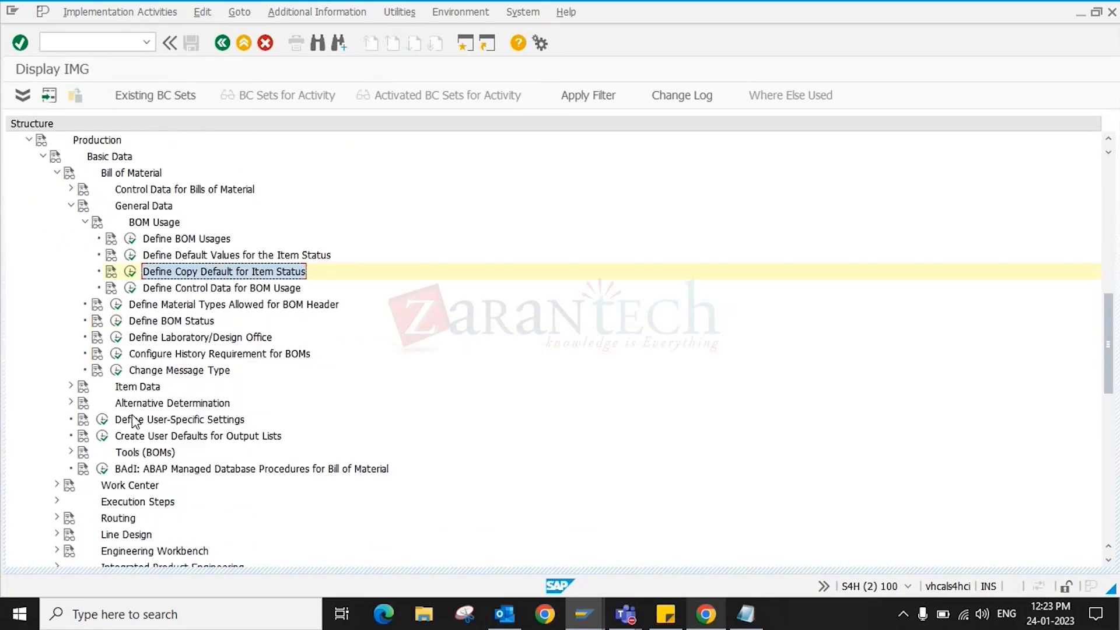
left_click(70, 388)
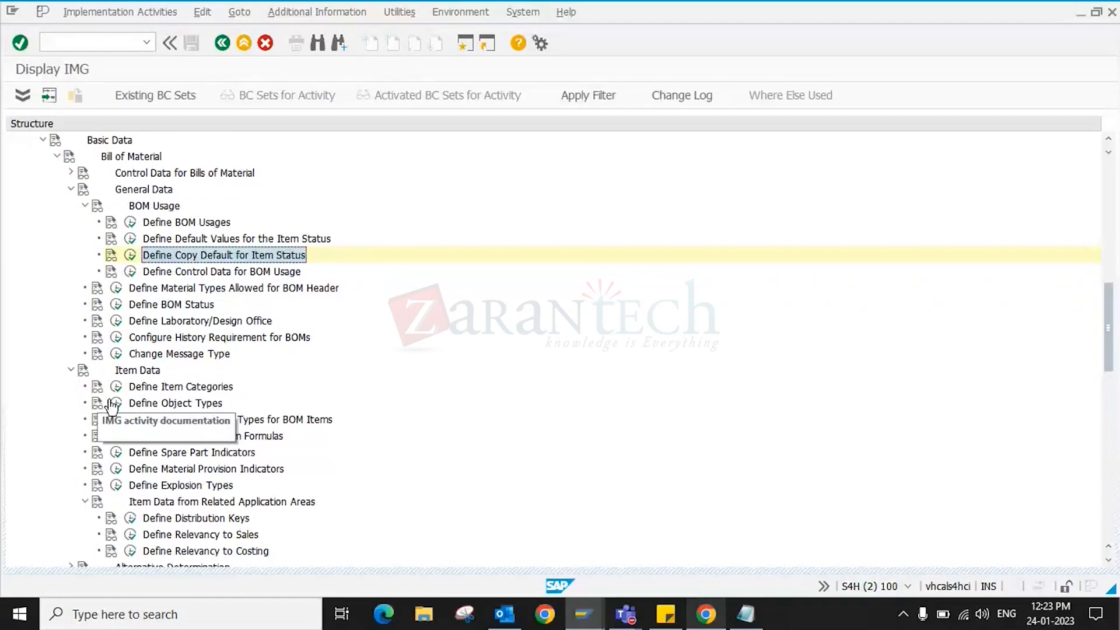
scroll(184, 407, "down", 1)
scroll(184, 407, "down", 1)
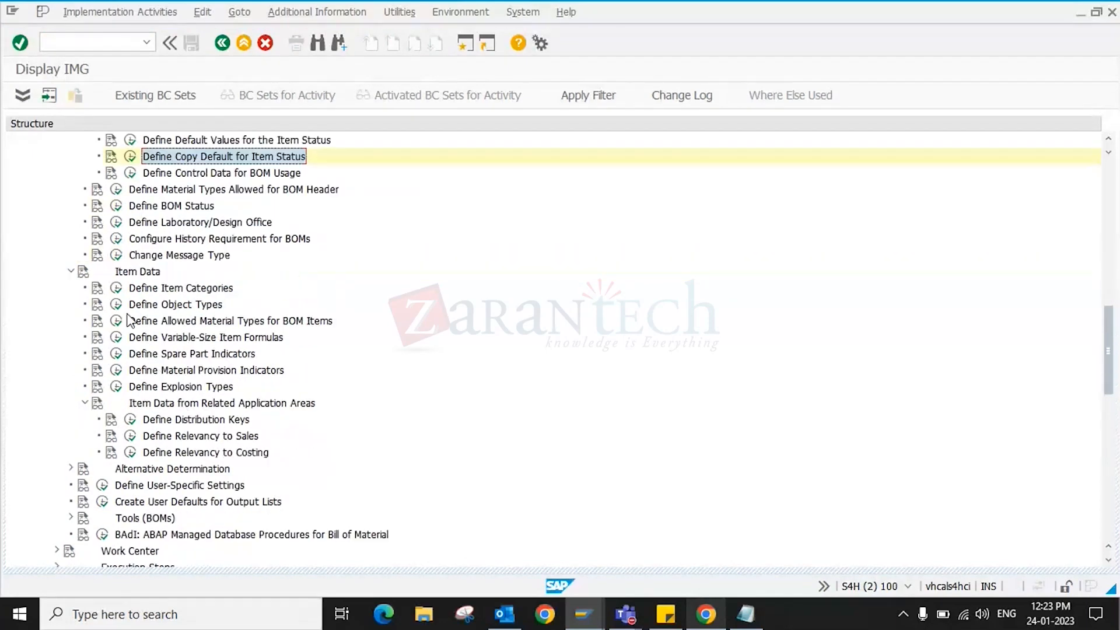
scroll(218, 331, "up", 2)
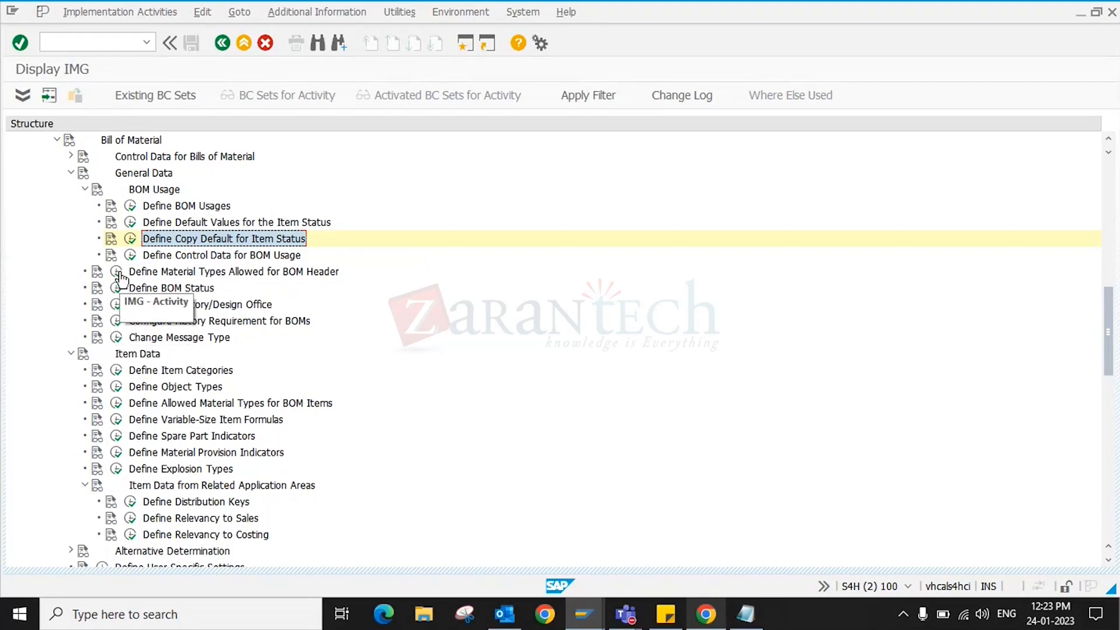
left_click(117, 321)
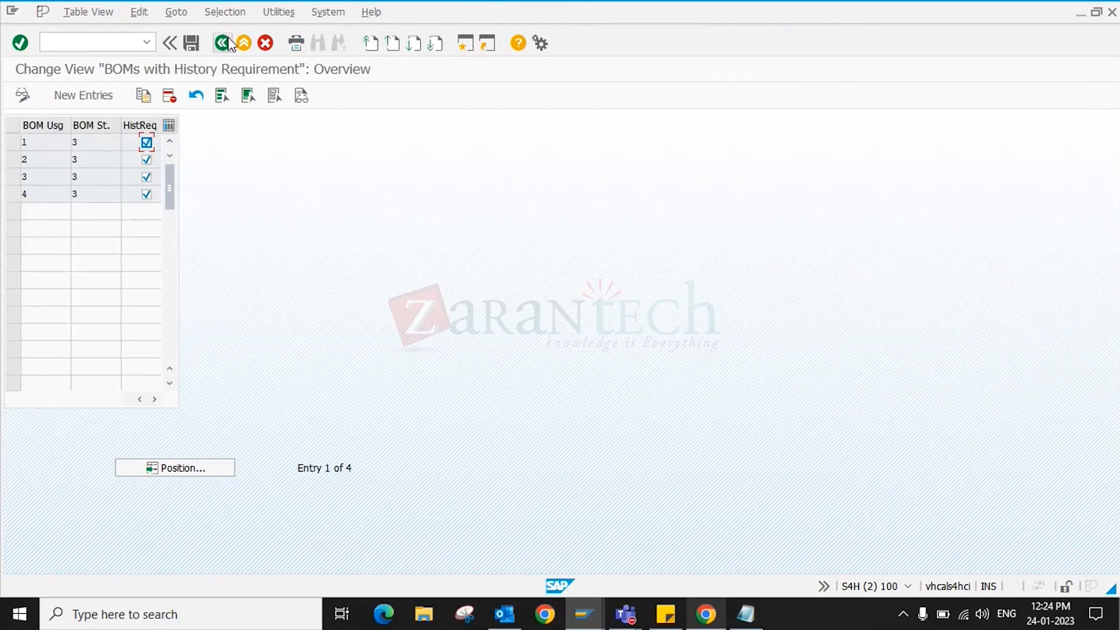
left_click(227, 43)
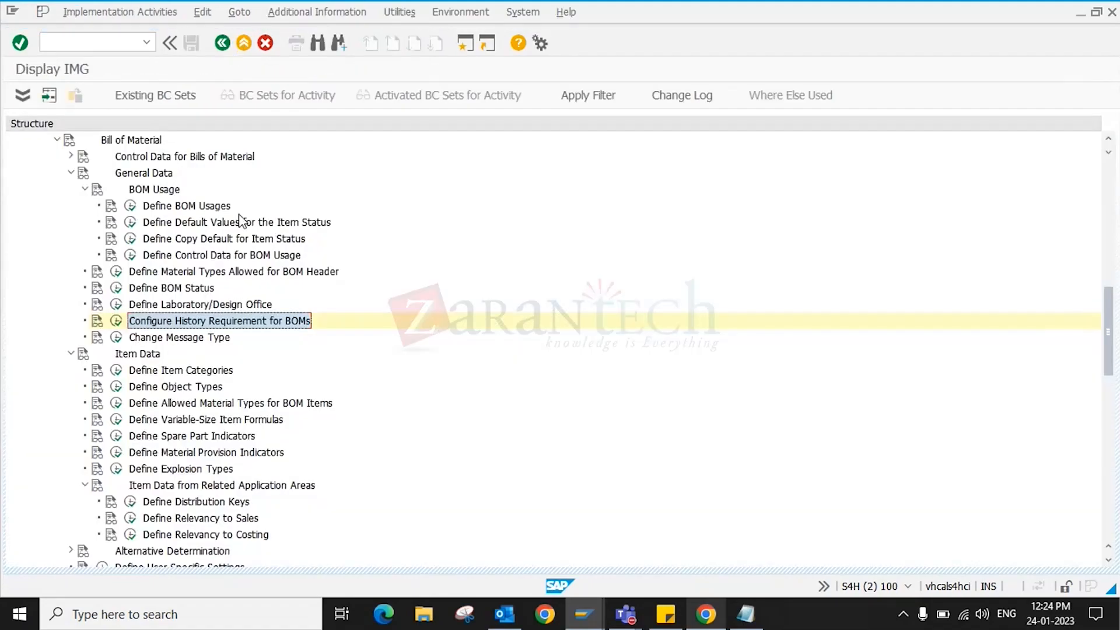
scroll(116, 402, "down", 2)
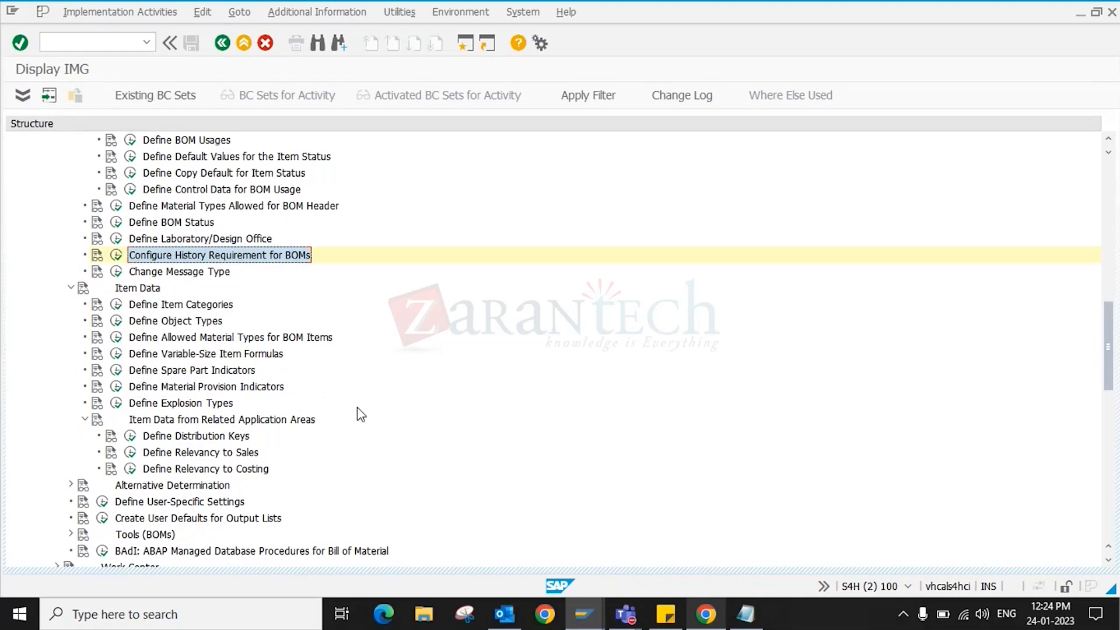
scroll(359, 413, "down", 2)
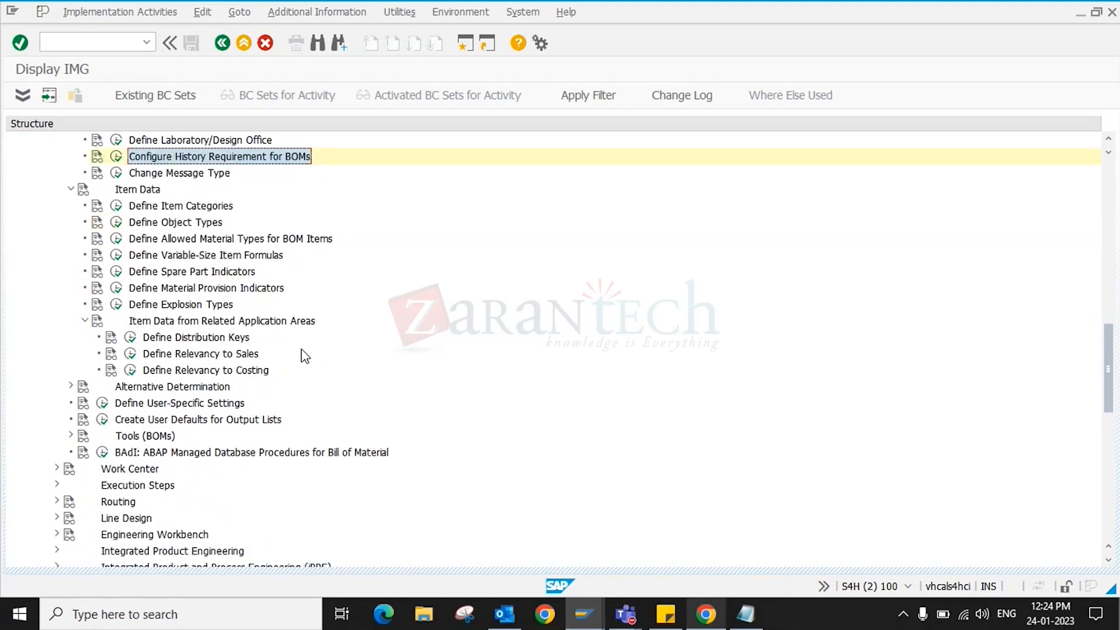
scroll(305, 355, "down", 1)
scroll(303, 355, "down", 1)
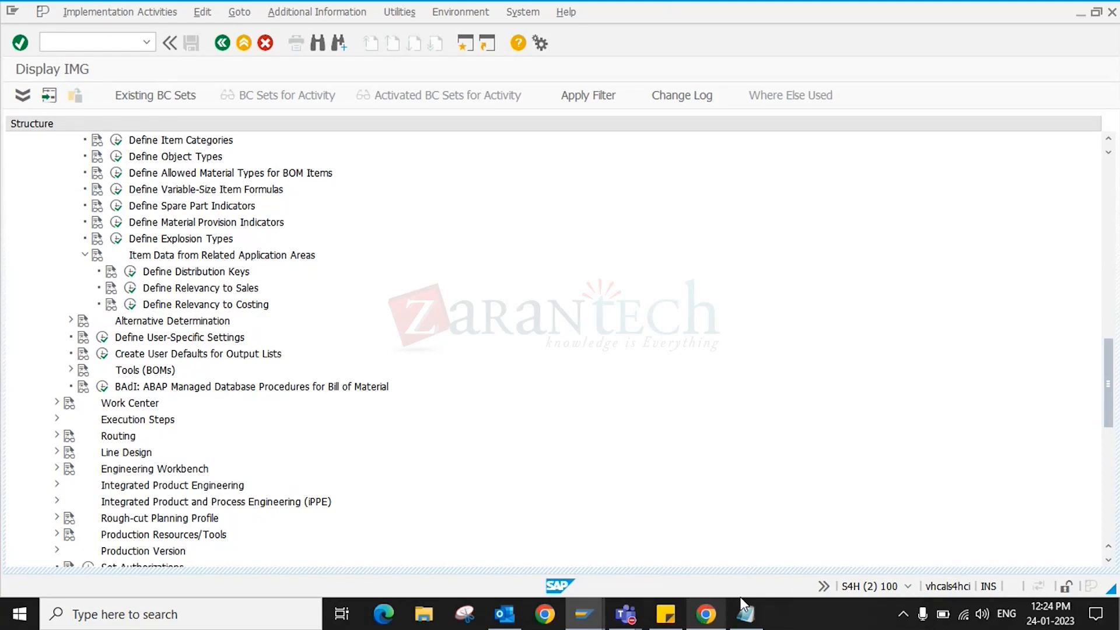
left_click(717, 625)
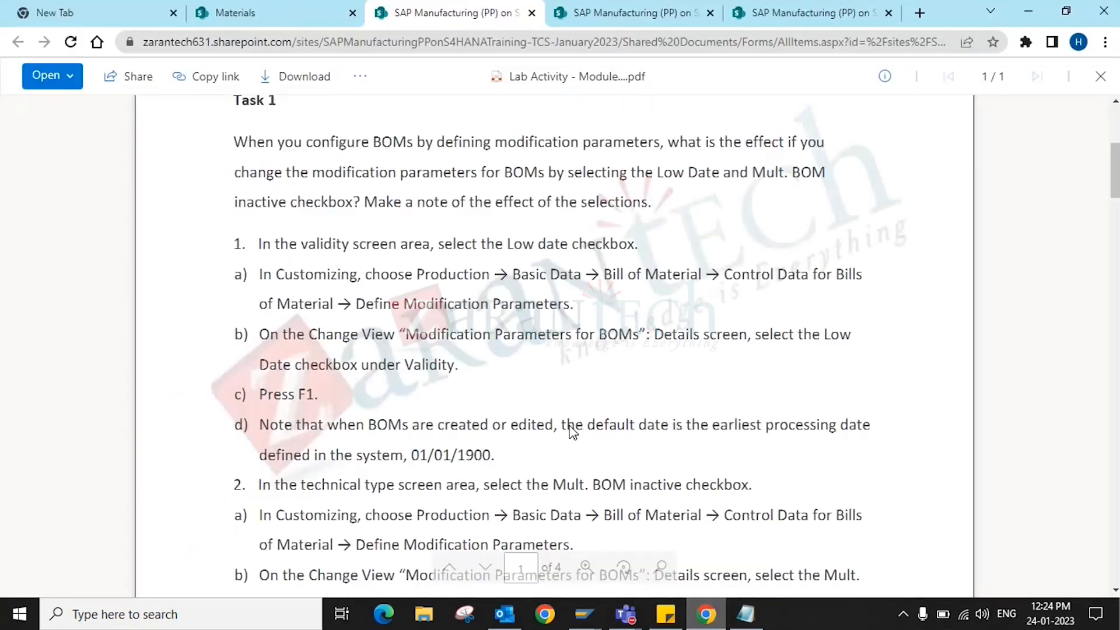
- Scroll the lab PDF up and return to the SAP Display IMG tree
scroll(548, 379, "up", 1)
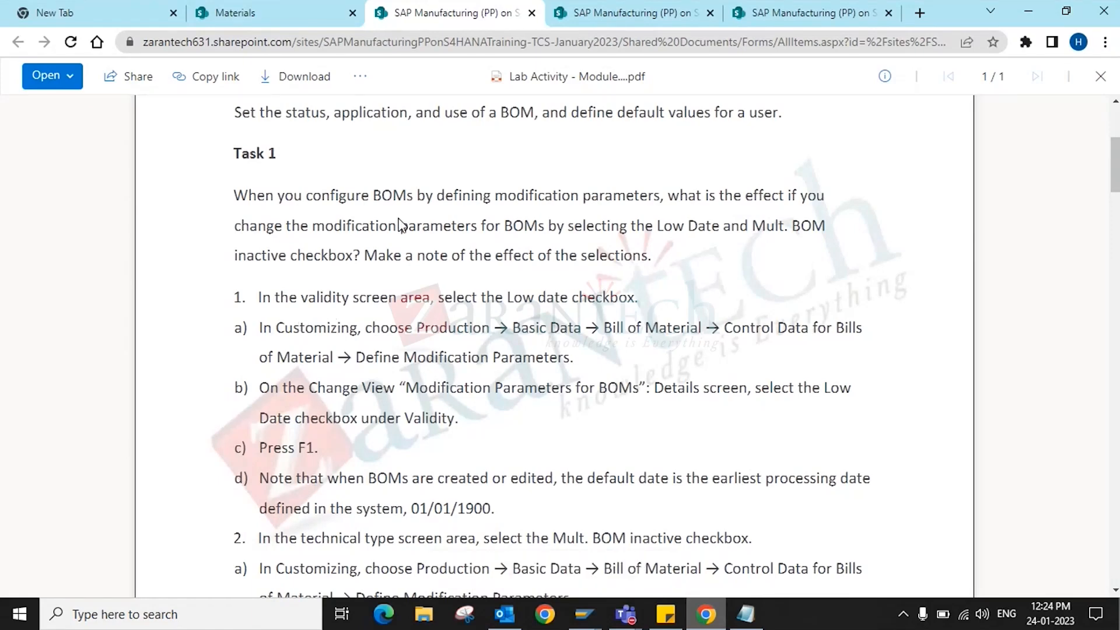
left_click(718, 620)
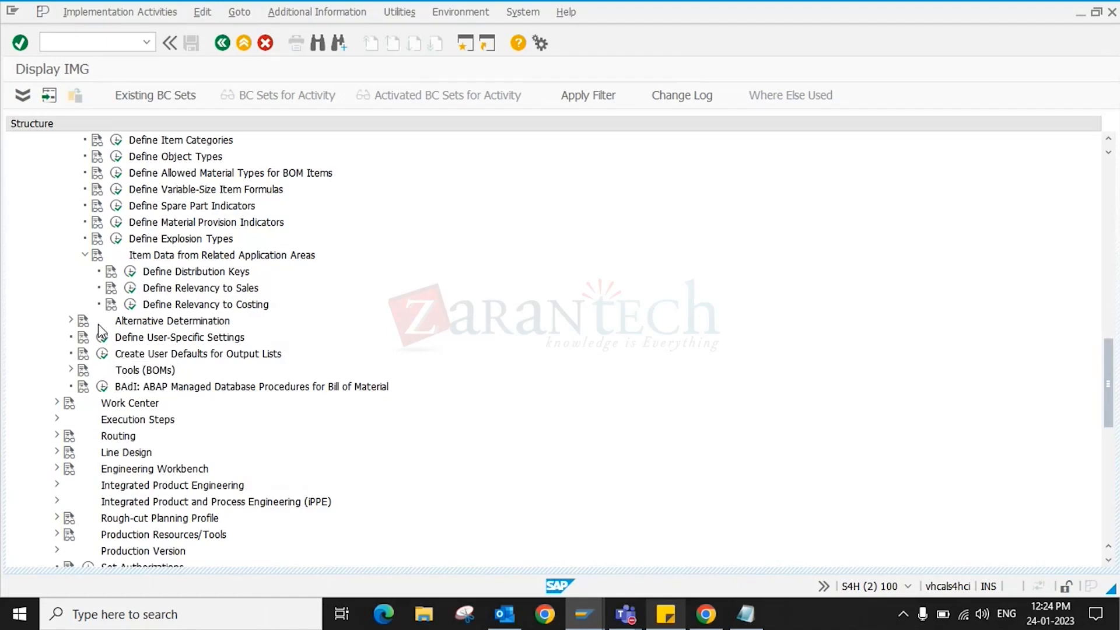
- Expand and collapse the Alternative Determination branch to inspect its activities
scroll(98, 324, "up", 2)
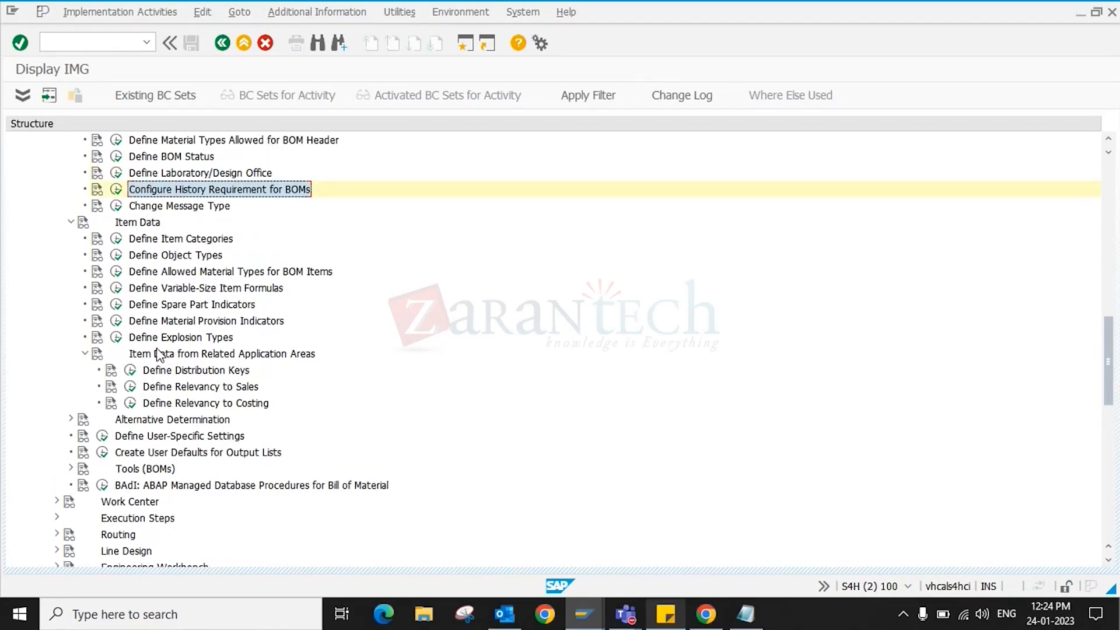
scroll(140, 352, "down", 1)
scroll(140, 352, "down", 2)
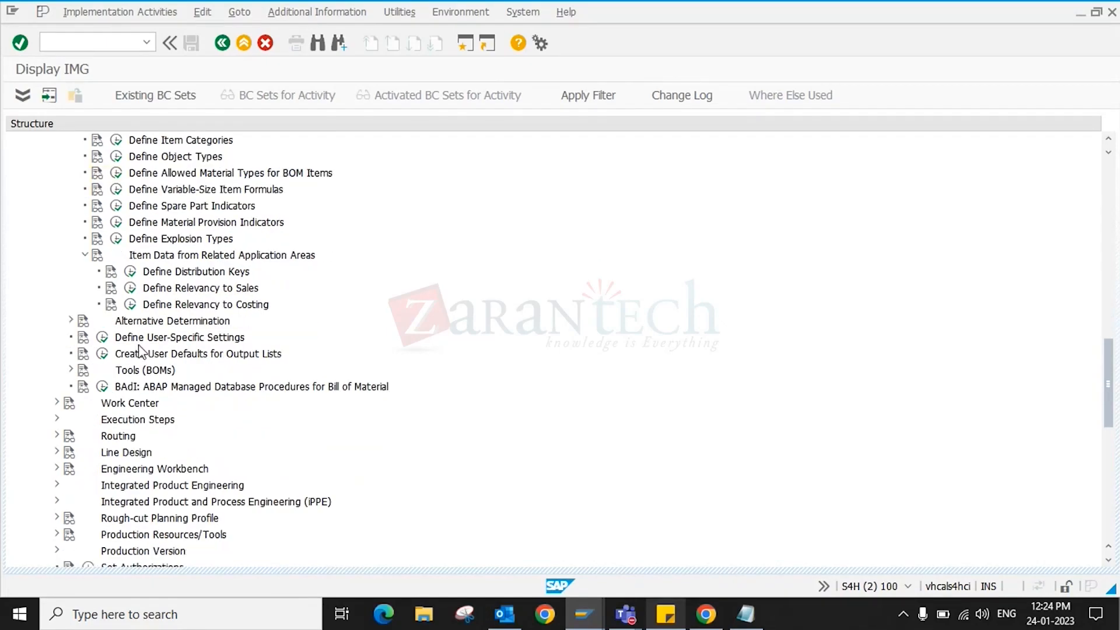
left_click(69, 321)
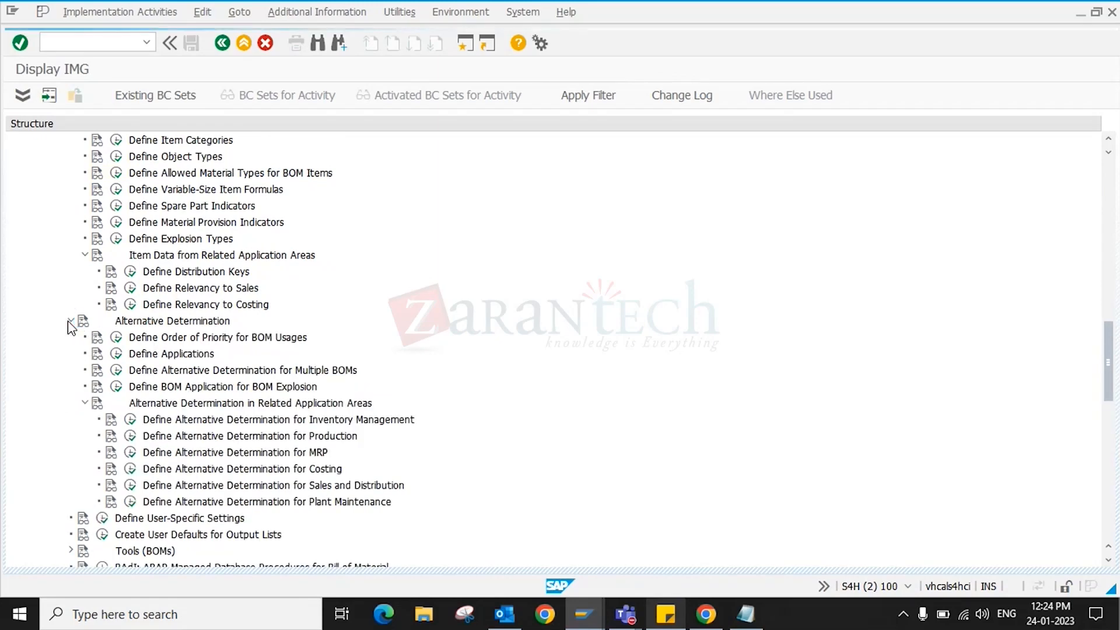
left_click(69, 322)
left_click(69, 322)
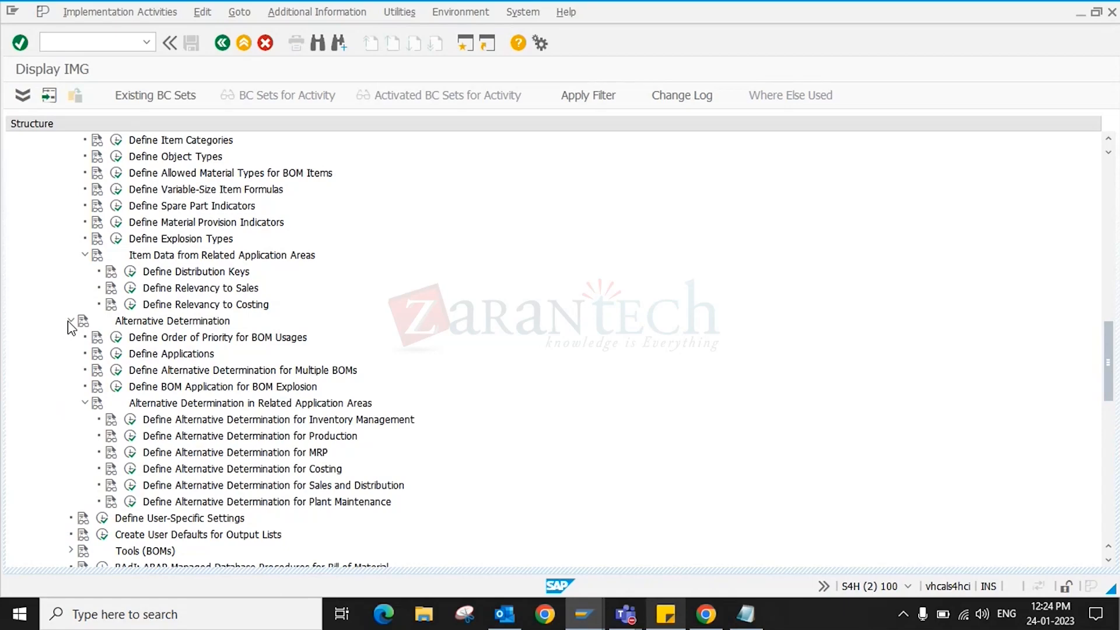
left_click(69, 321)
scroll(216, 402, "up", 2)
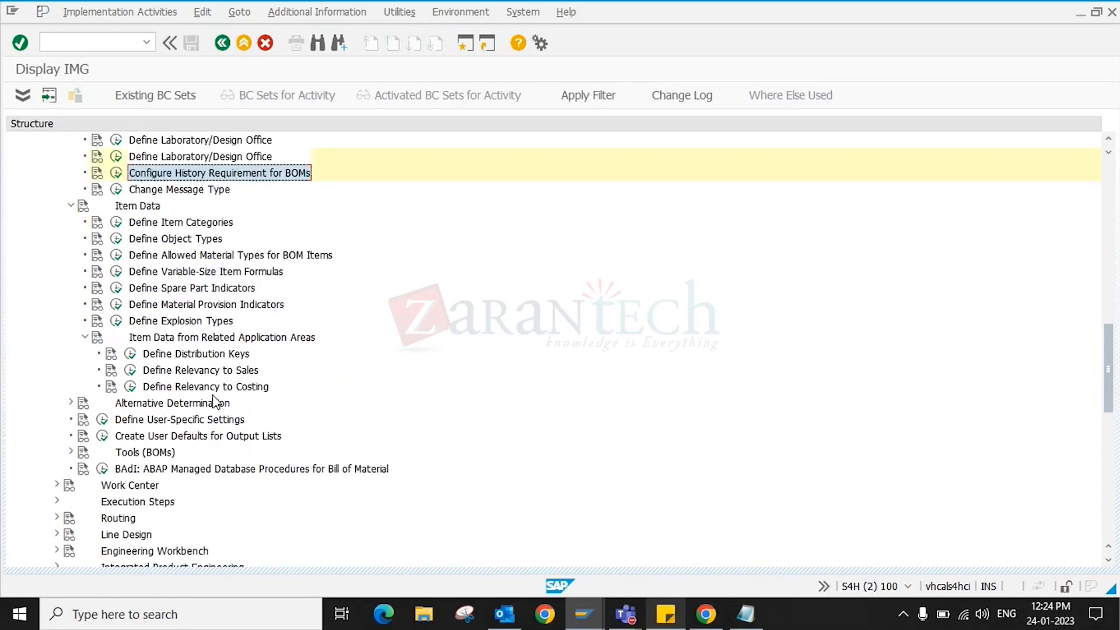
scroll(216, 402, "up", 1)
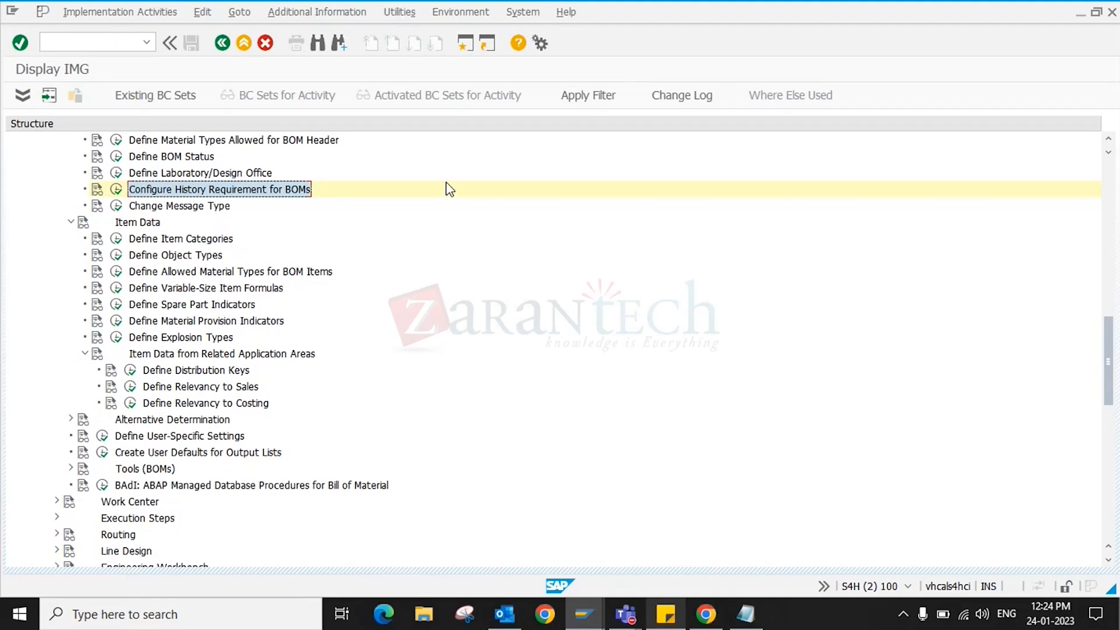
left_click(717, 1)
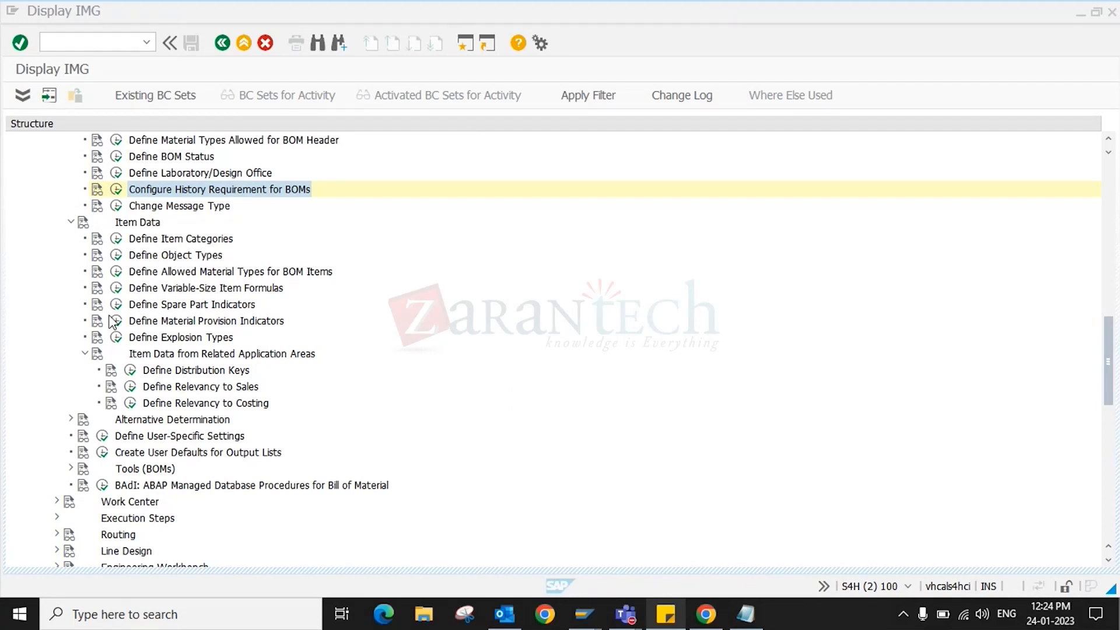
scroll(113, 321, "up", 3)
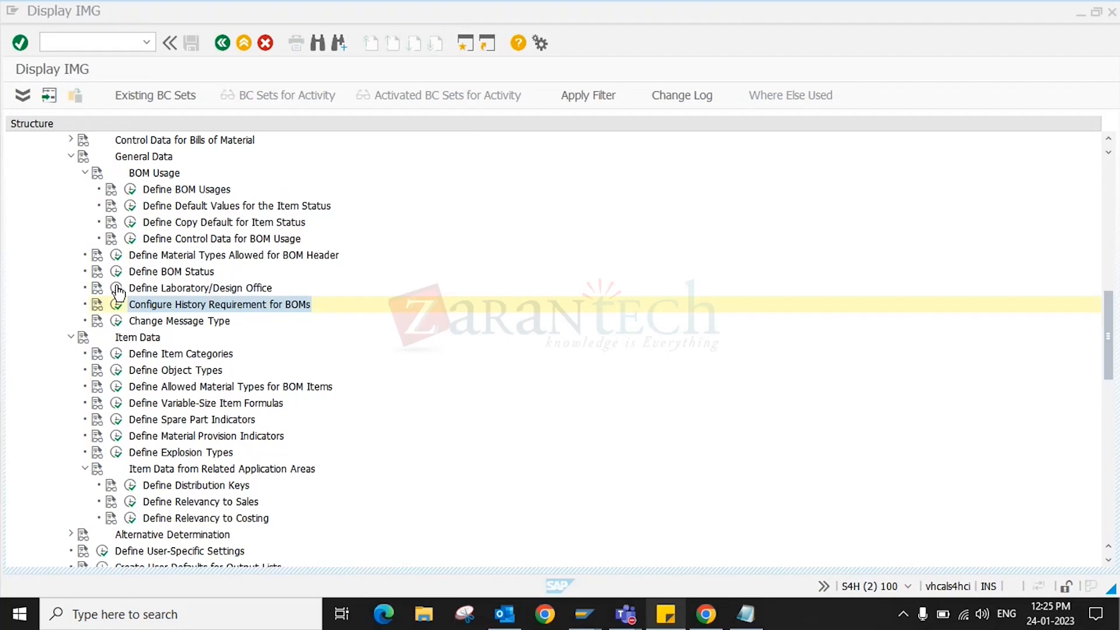
scroll(119, 291, "down", 4)
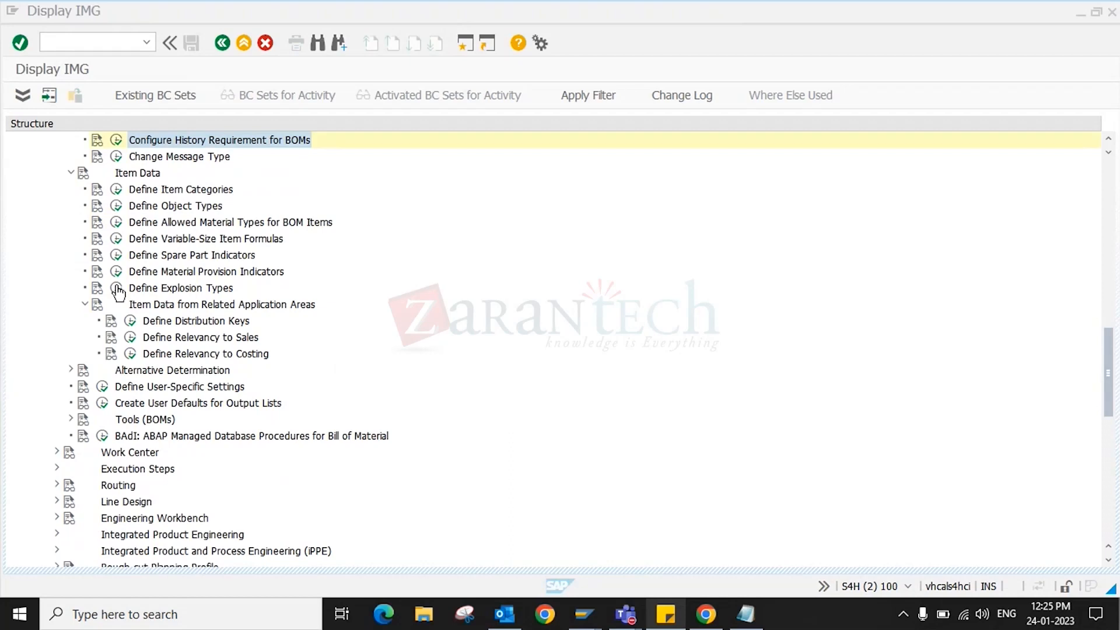
- Peek into Tools (BOMs), then execute Define User-Specific Settings
left_click(70, 420)
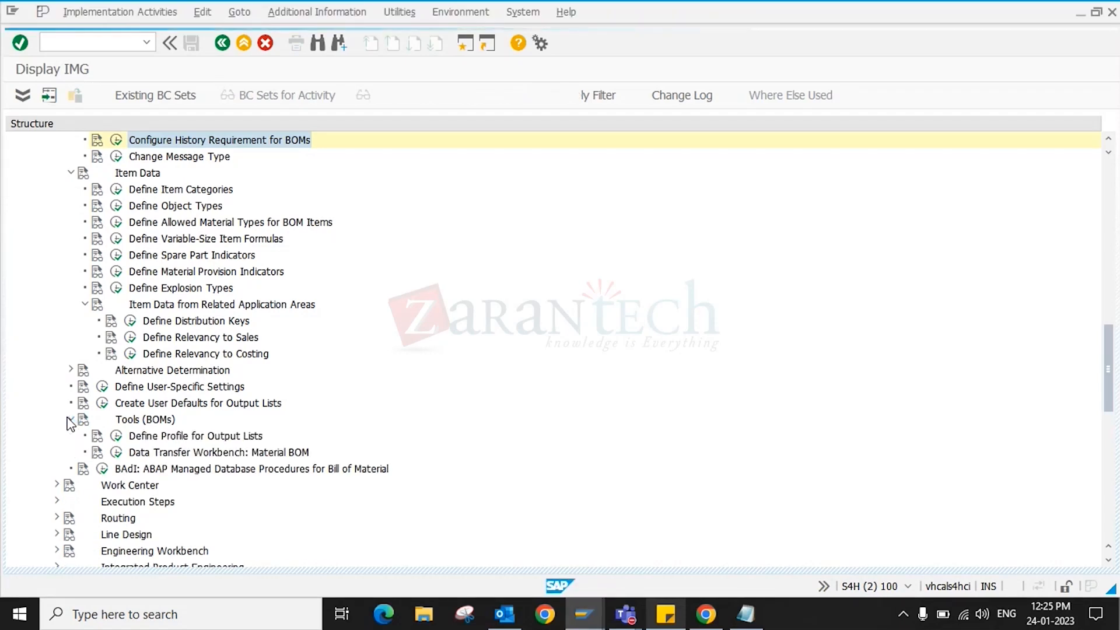
left_click(70, 420)
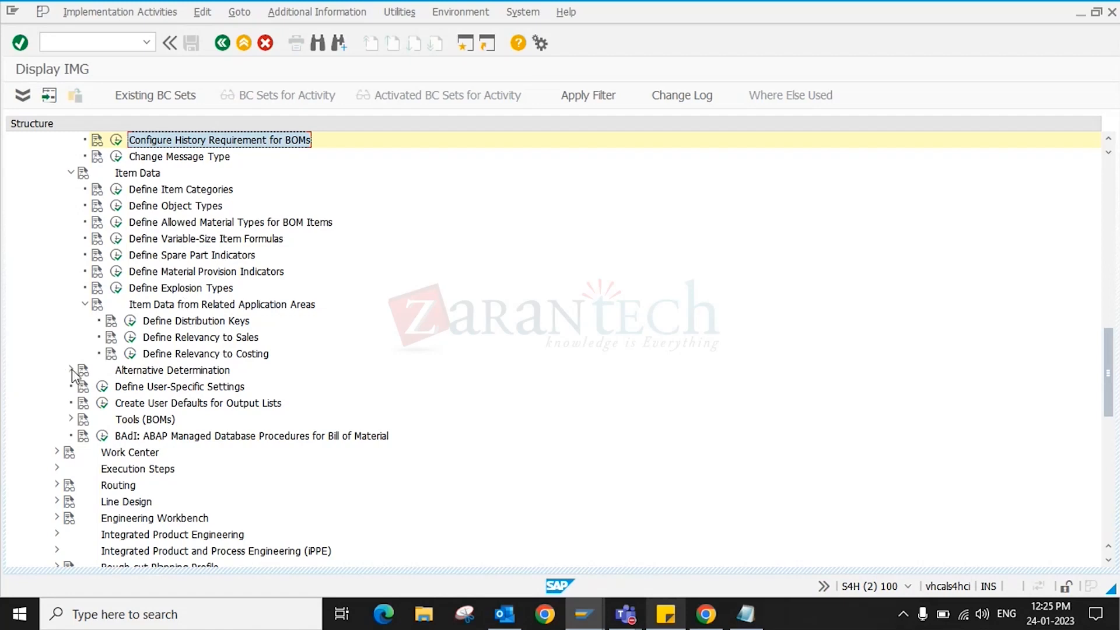
left_click(100, 389)
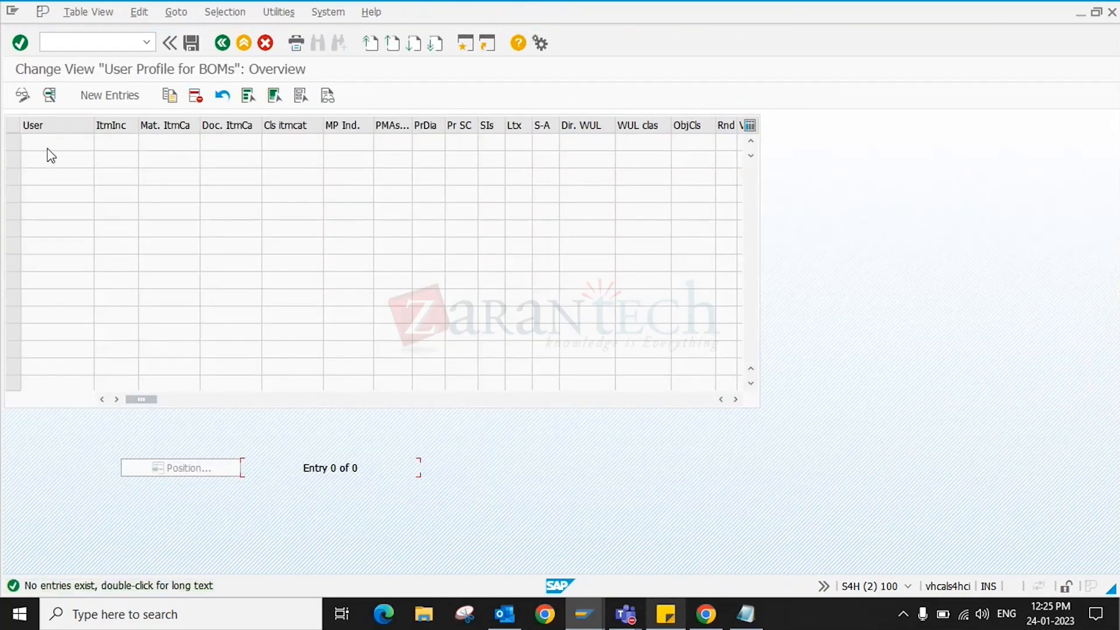
- Start a new BOM user profile entry and switch to Outlook
left_click(112, 96)
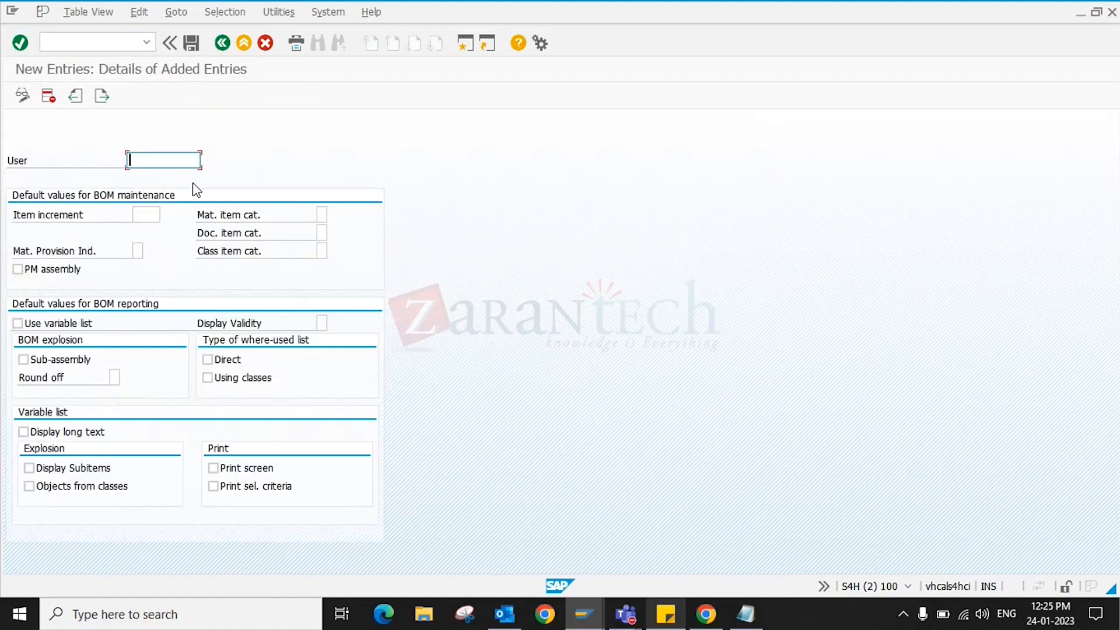
left_click(514, 615)
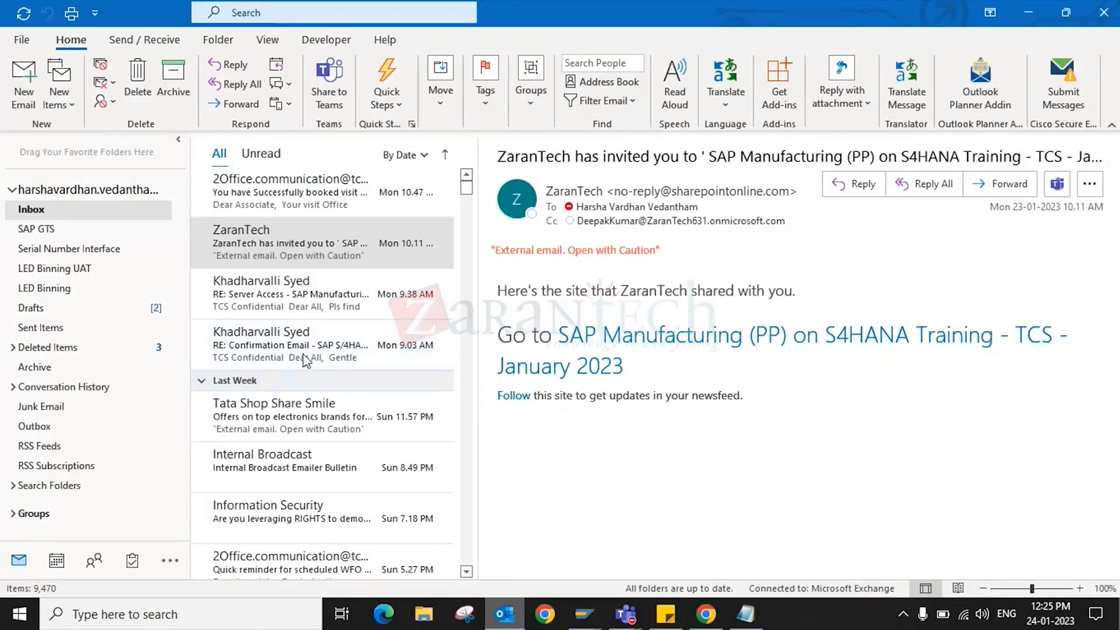
- Copy your own SAP logon user ID from the Server Access email's credentials table
left_click(323, 349)
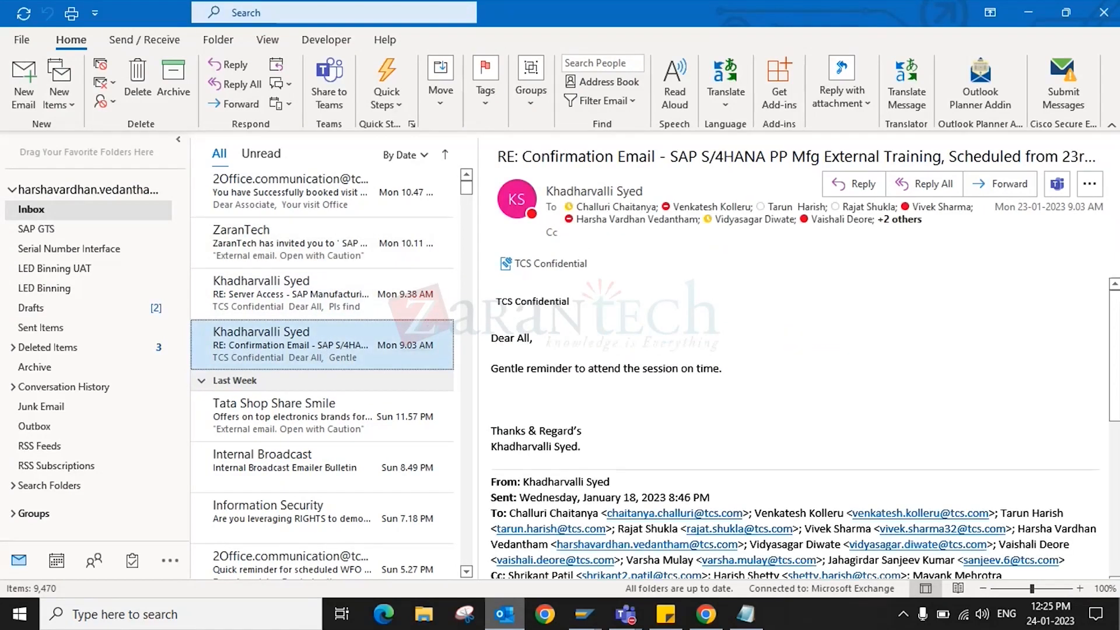
scroll(710, 407, "down", 5)
scroll(710, 406, "down", 5)
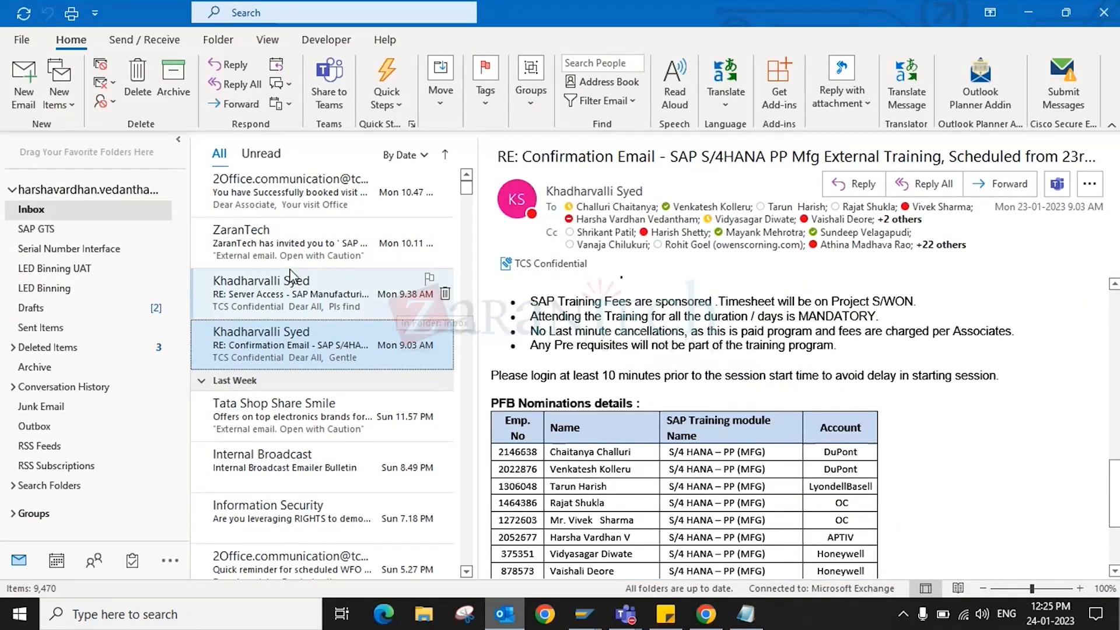
left_click(287, 300)
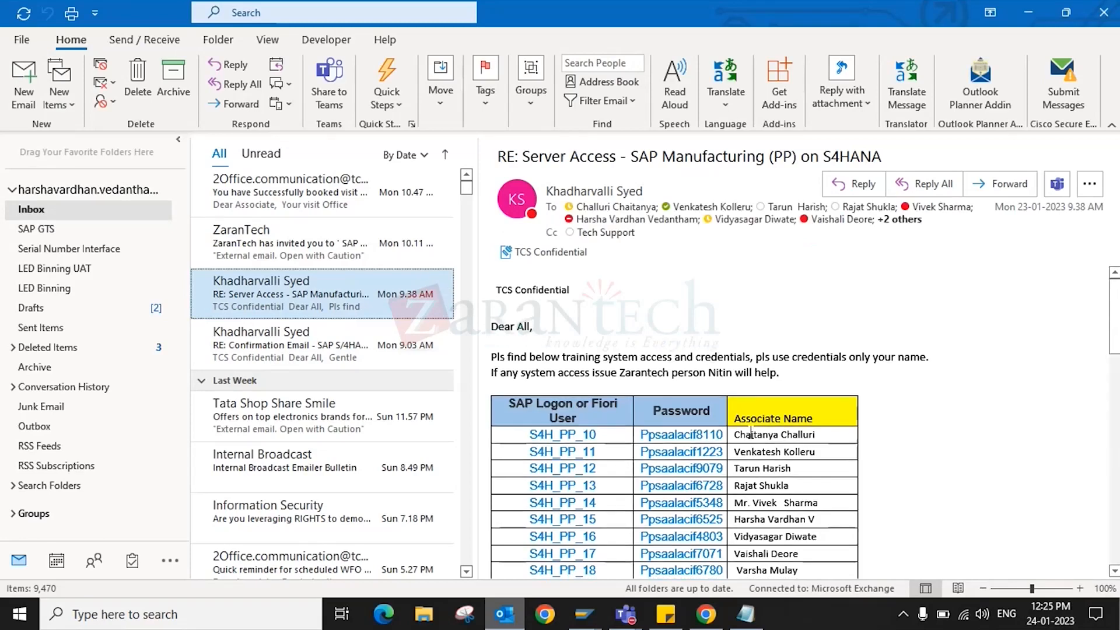
left_click_drag(553, 521, 546, 528)
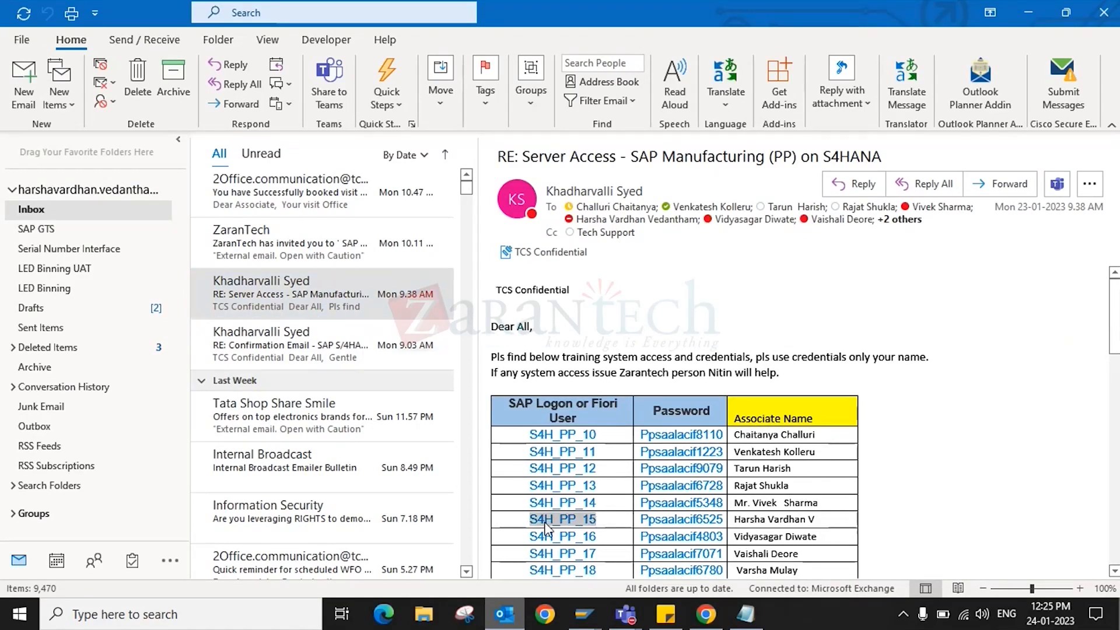
key("ctrl+c")
key("alt+Tab")
- Save the user profile with your logon user, item increment 0010 and material item category L
key("ctrl+v")
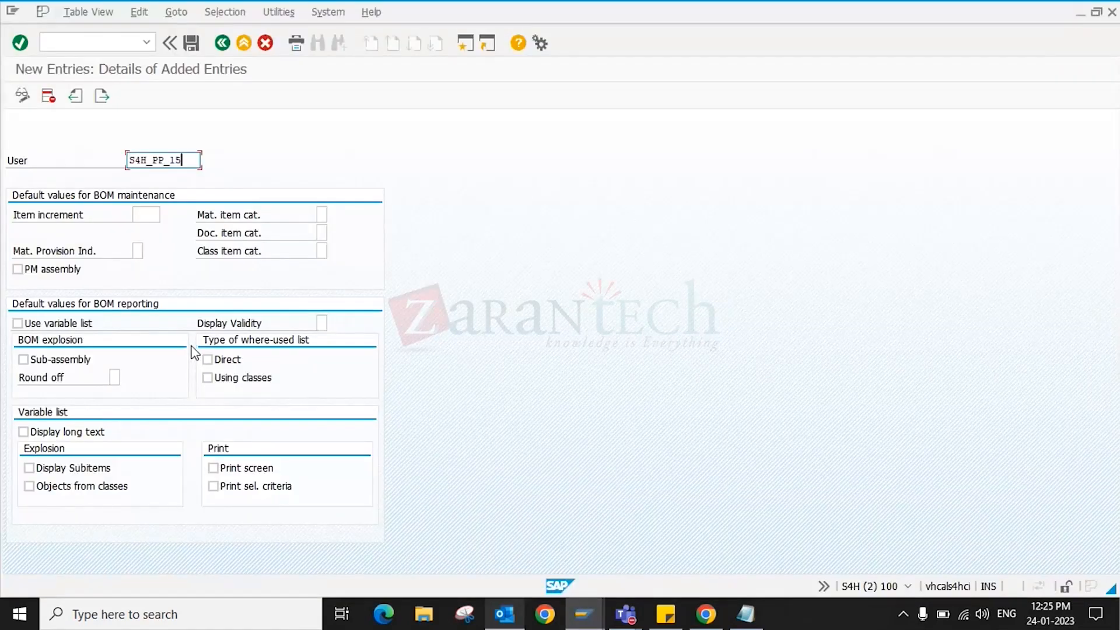
key("Tab")
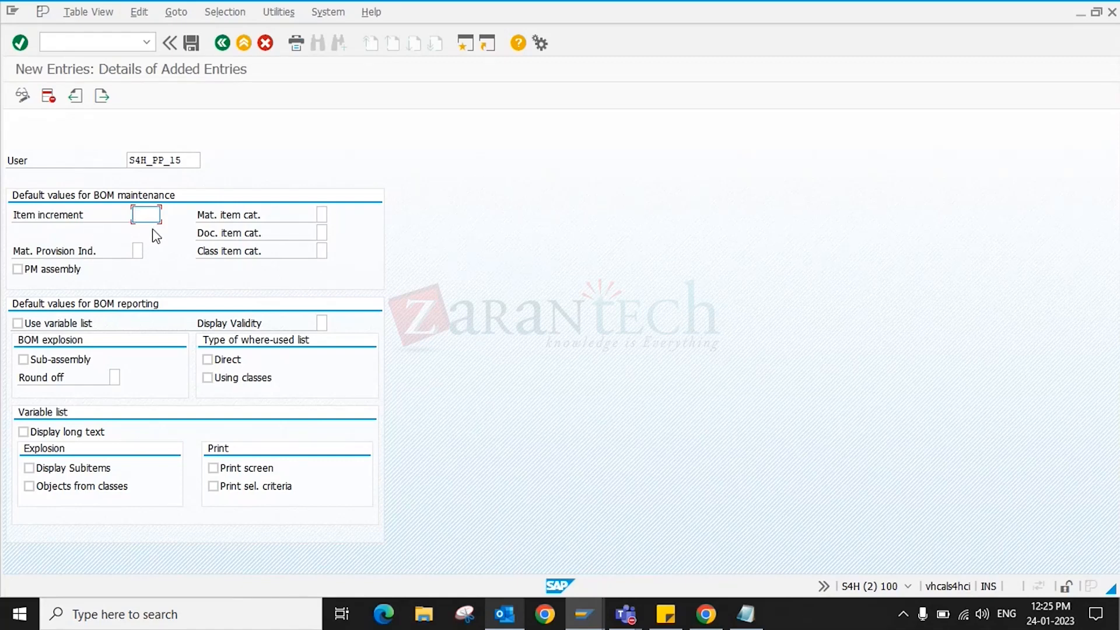
left_click(138, 252)
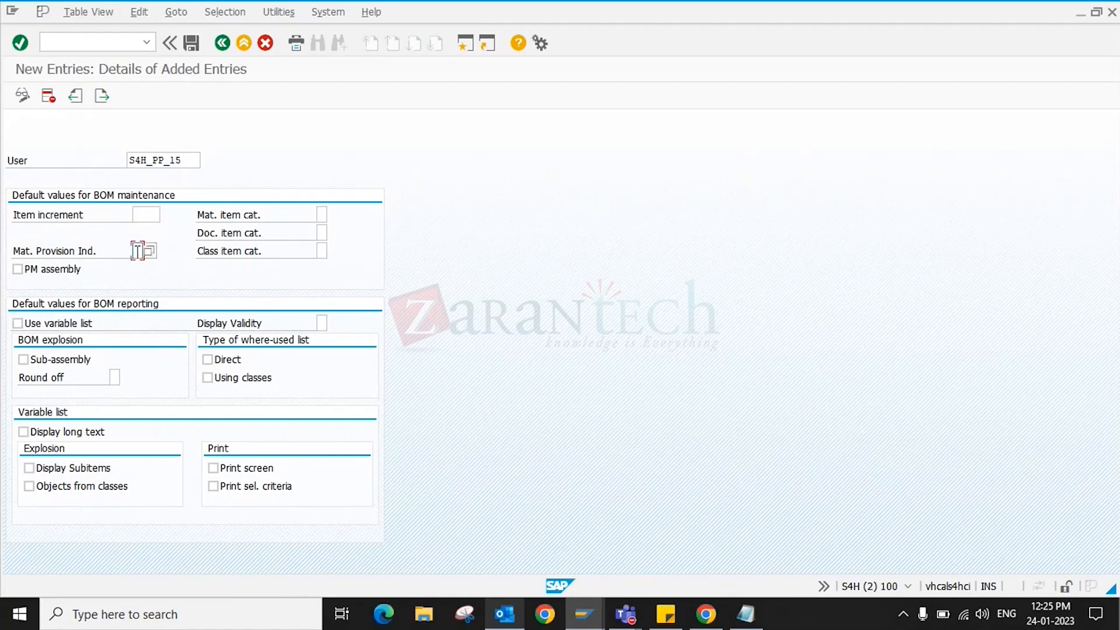
left_click(153, 211)
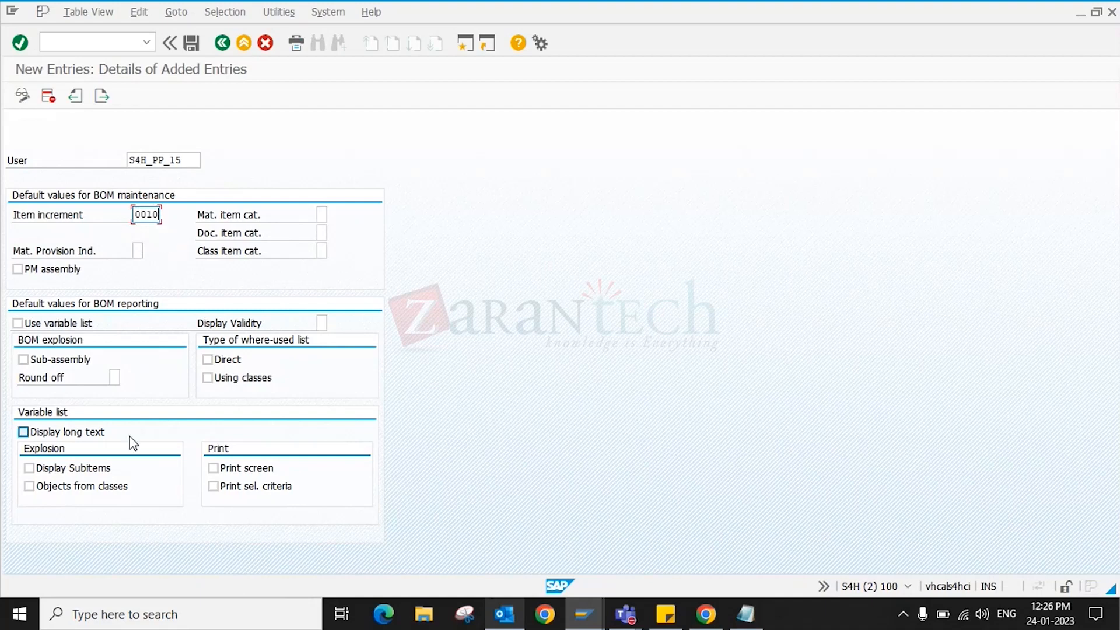
left_click(322, 215)
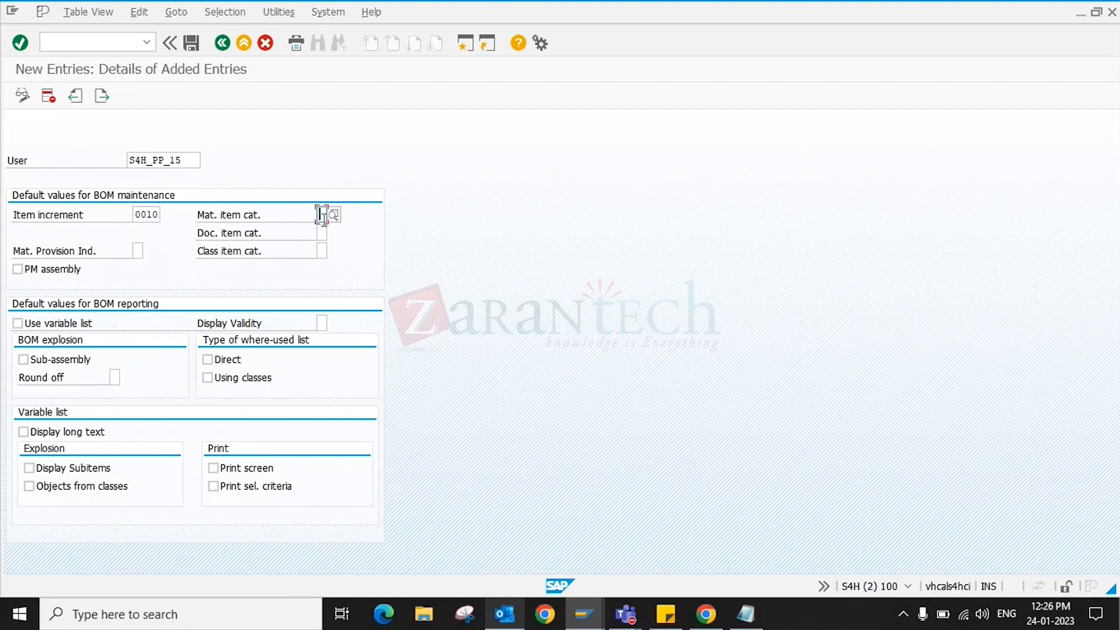
type("L")
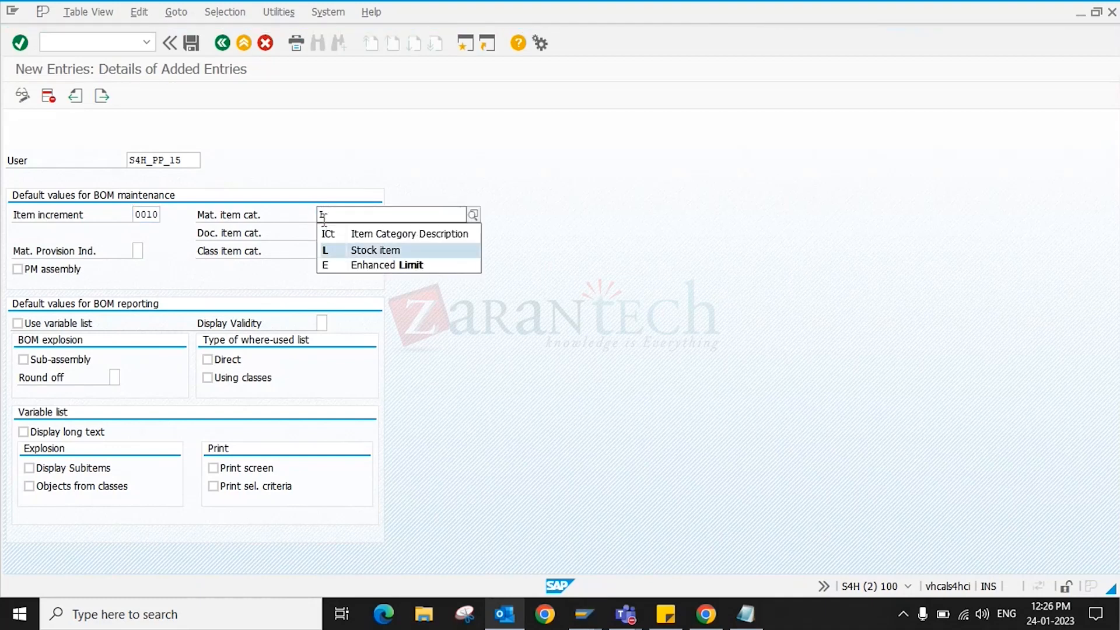
key("Return")
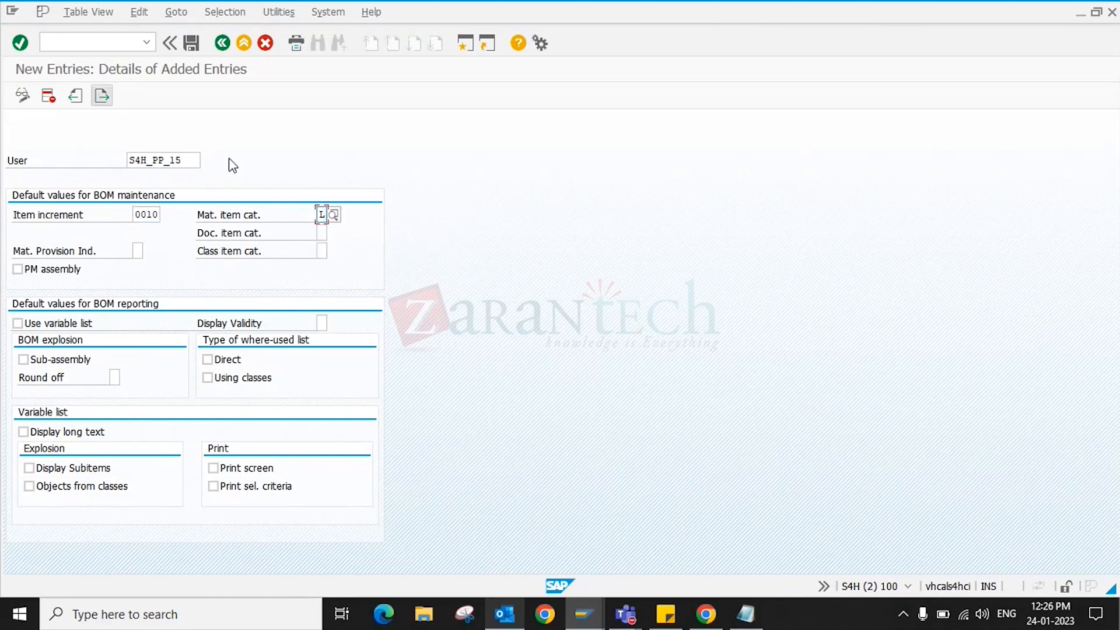
left_click(192, 43)
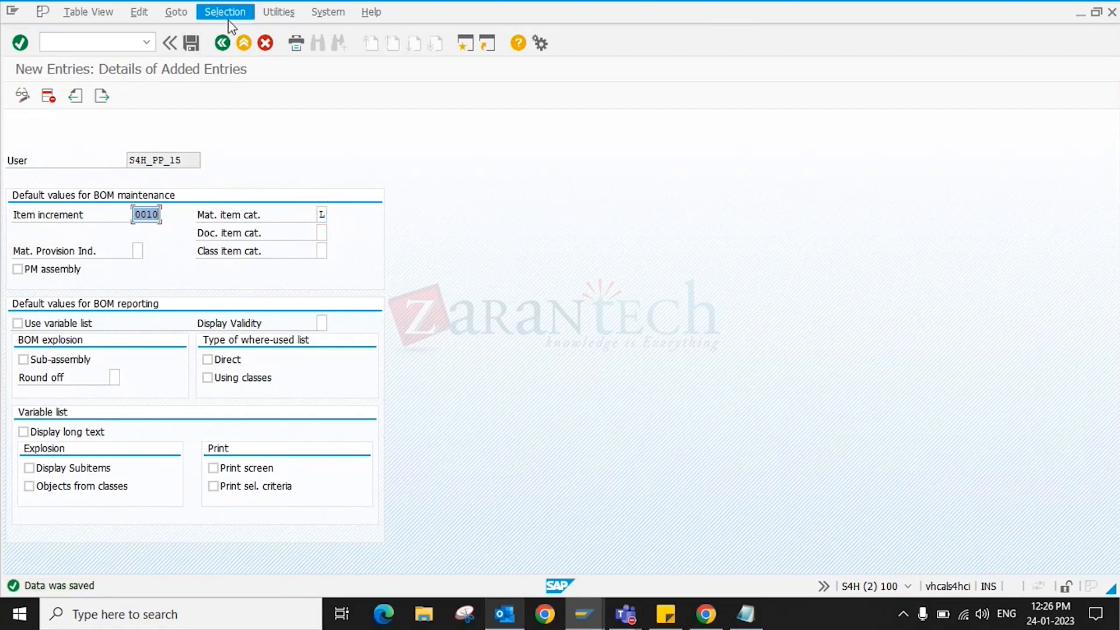
- Back out of the user profile screens to the customizing project screen
left_click(228, 43)
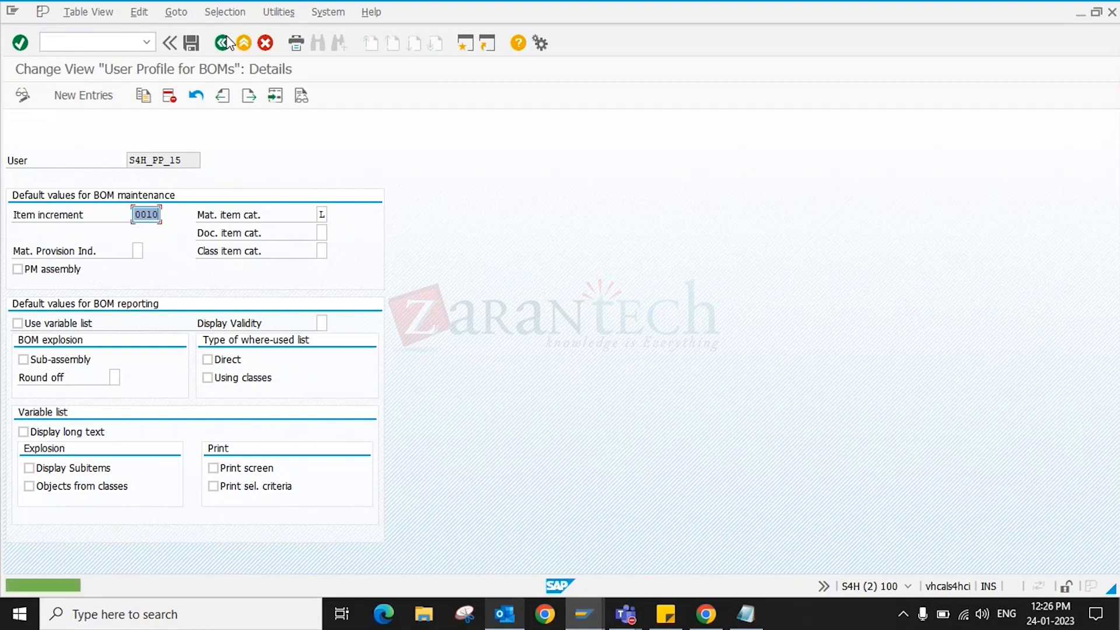
left_click(227, 43)
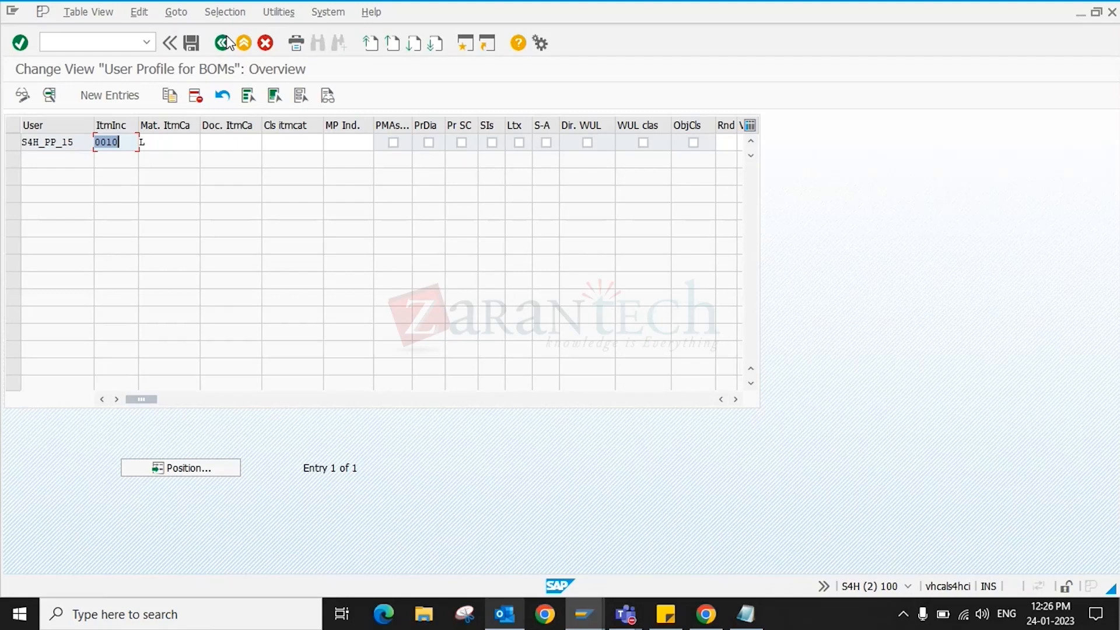
left_click(180, 144)
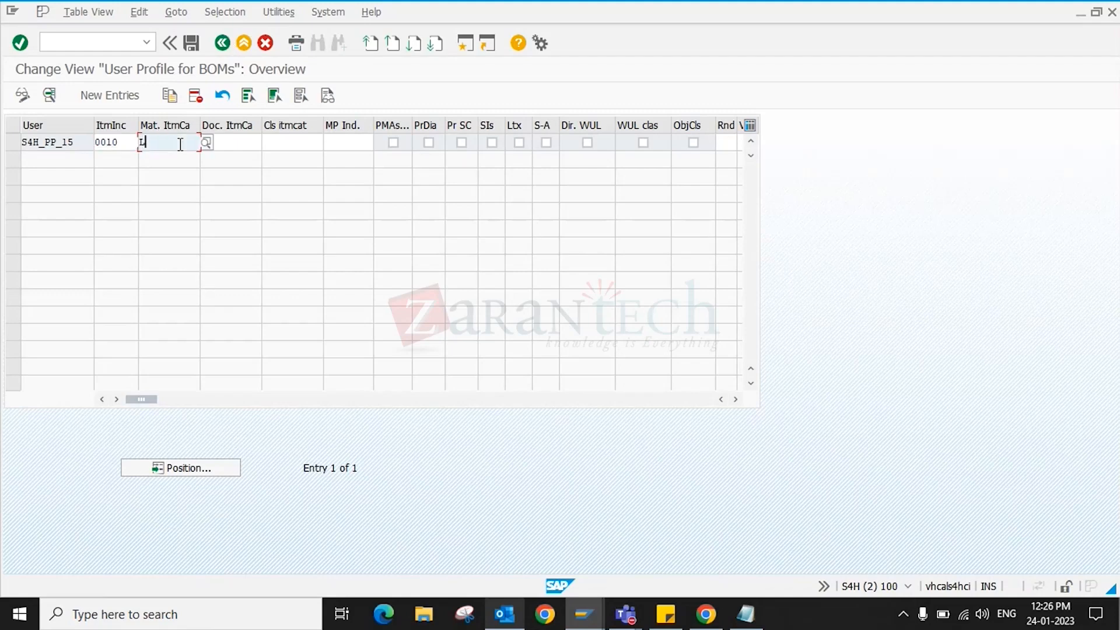
left_click(228, 49)
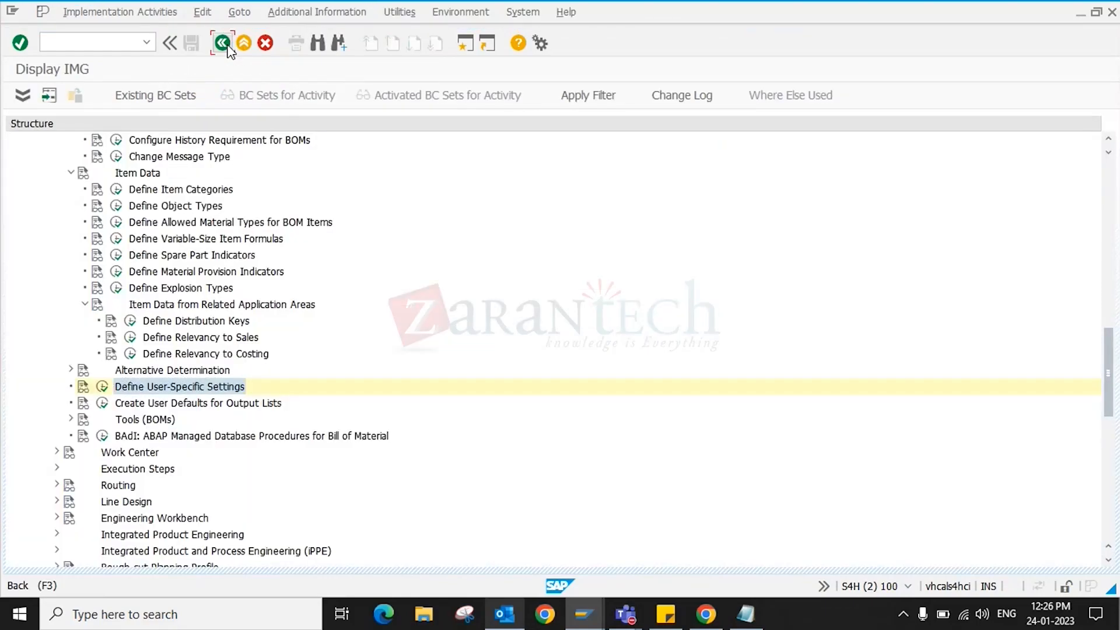
left_click(227, 47)
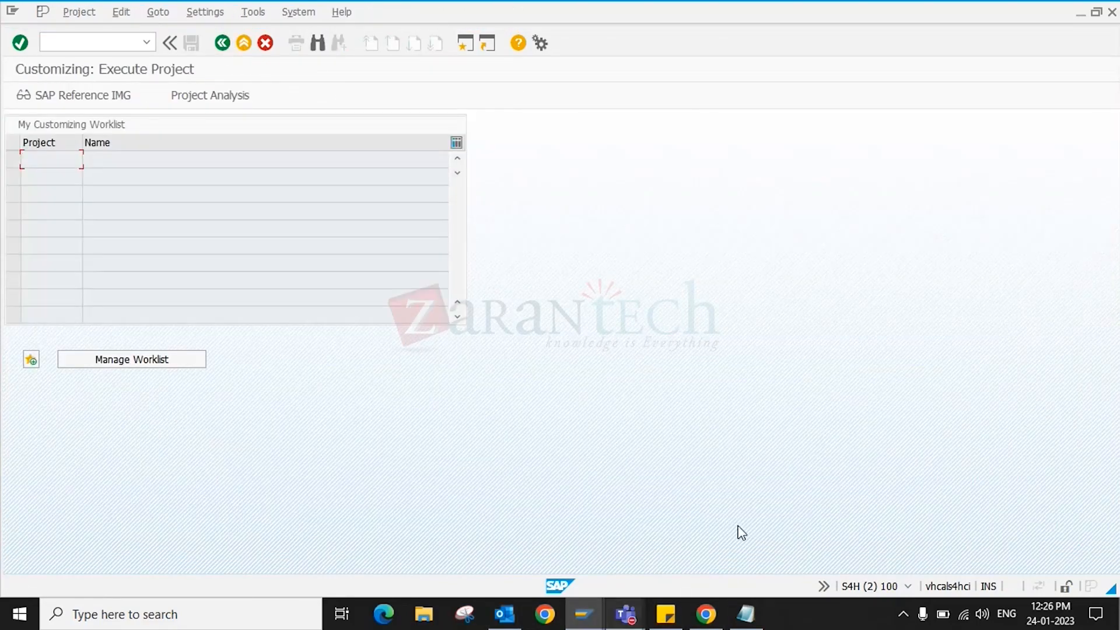
- Bring SAP Easy Access forward and launch the Create material BOM transaction
left_click(582, 615)
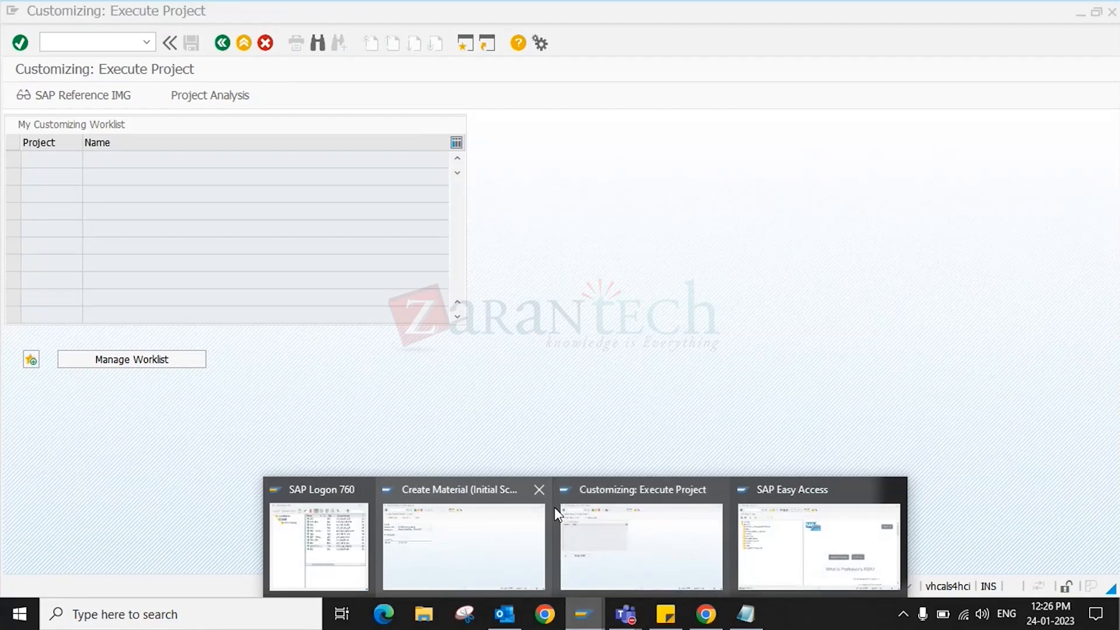
mouse_move(477, 537)
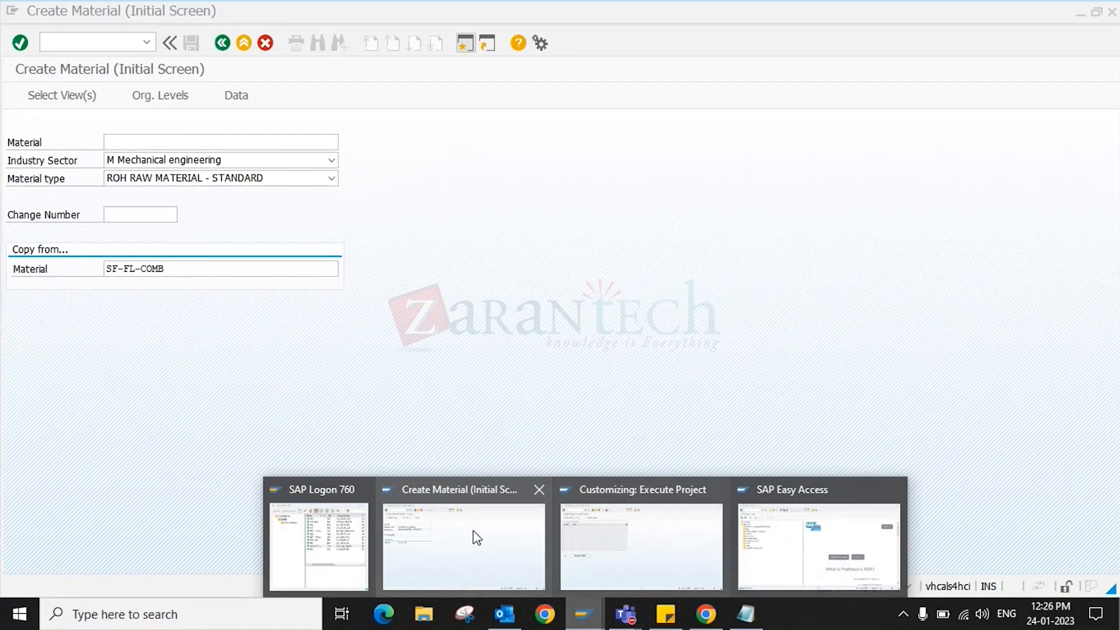
left_click(819, 546)
type("ds")
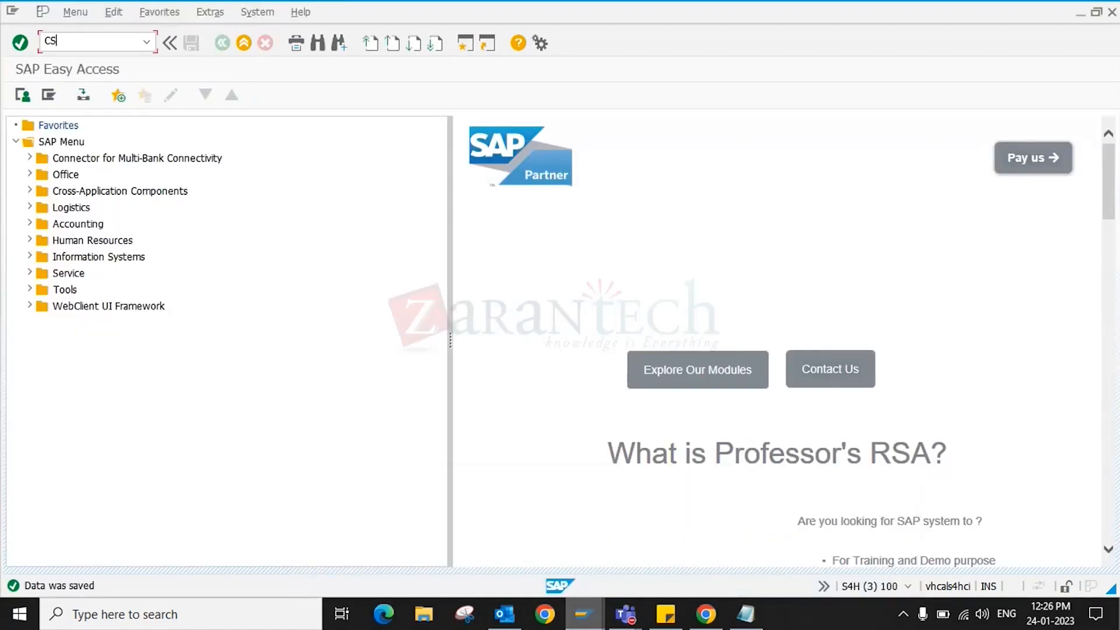
type("01")
key("Return")
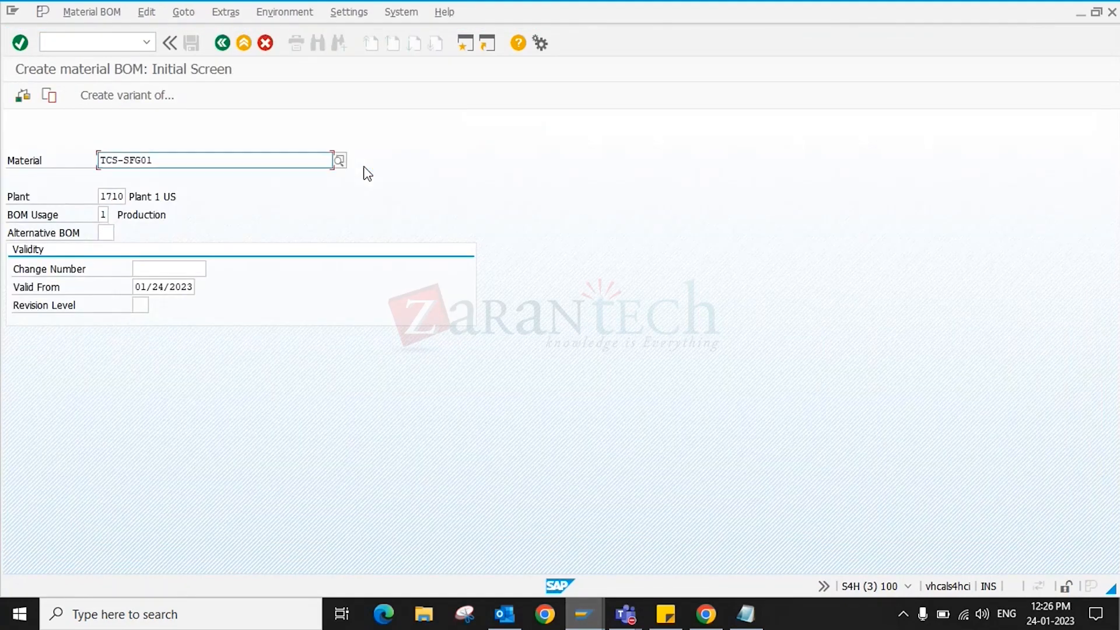
- Pick 1710BOMCN from history as change number and begin the component for item 0010
left_click(166, 269)
key("Down")
key("Return")
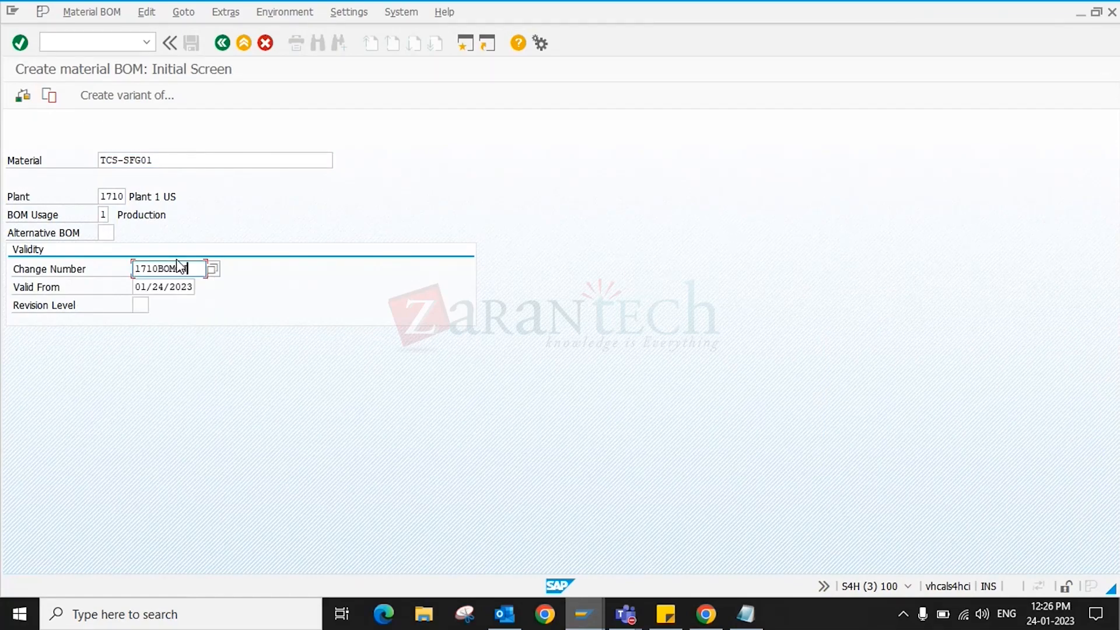
key("Return")
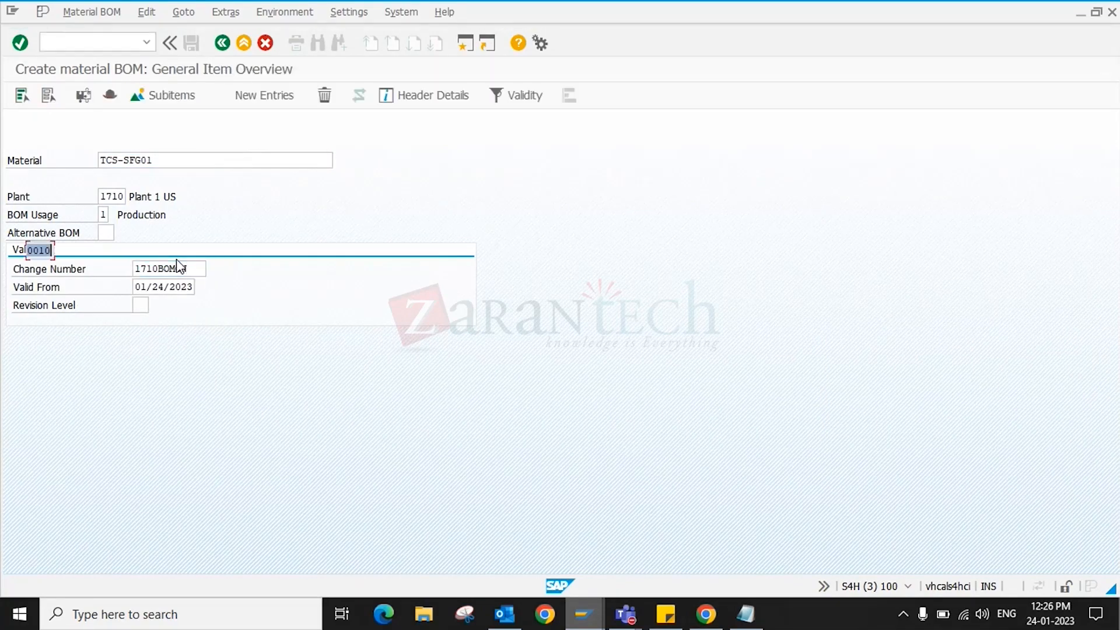
left_click(60, 251)
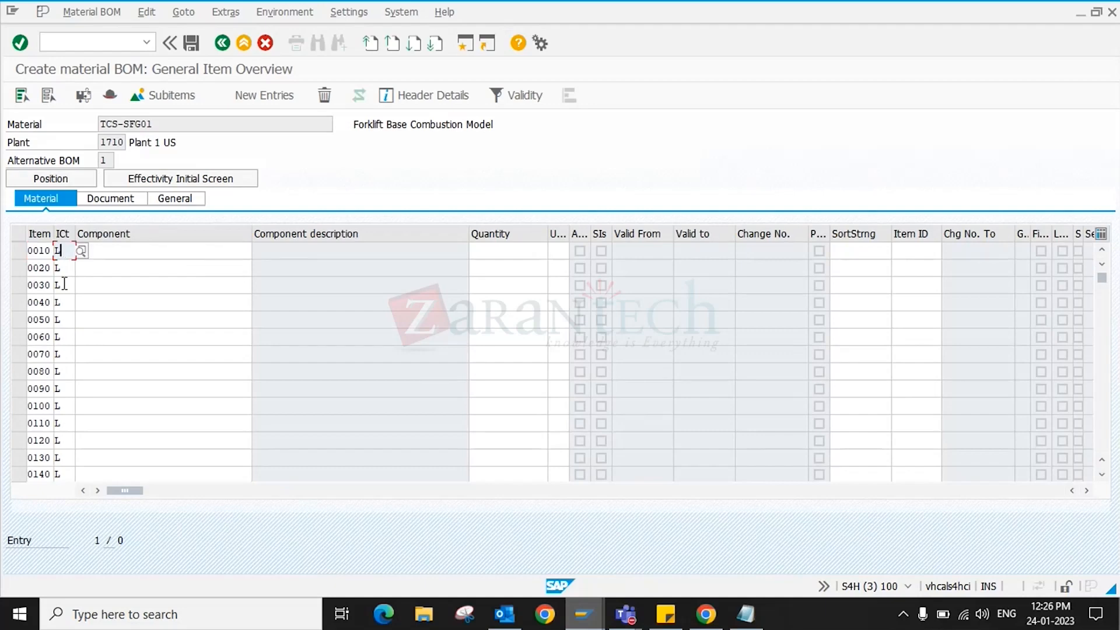
left_click(149, 251)
key("BackSpace")
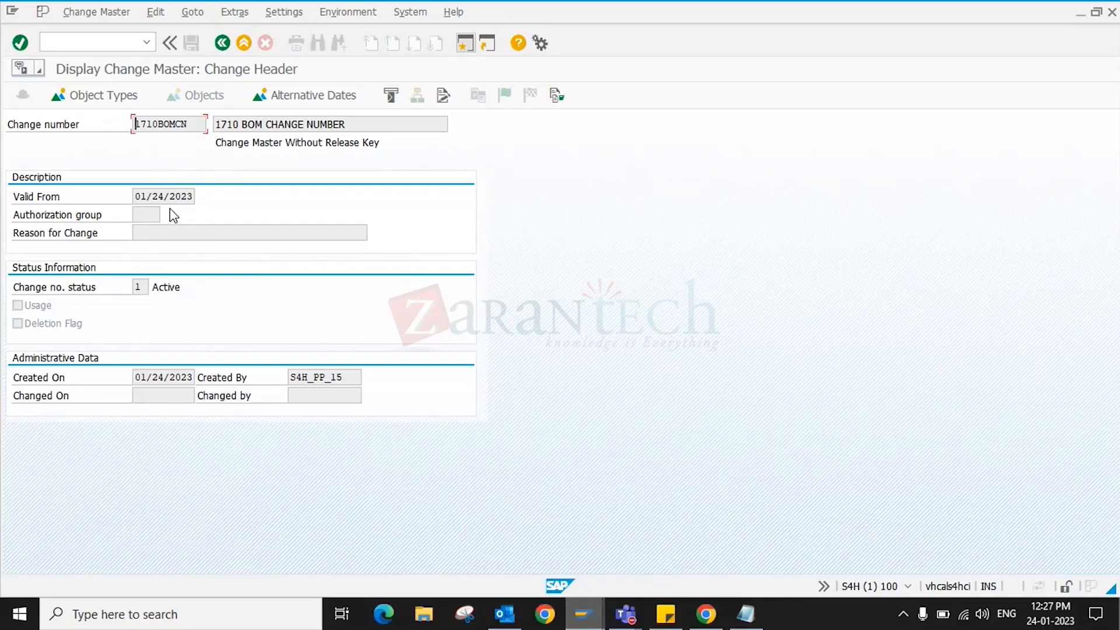
- Close the change master display and enter component TCS-RAW01 with quantity 1 as item 0010
left_click(116, 90)
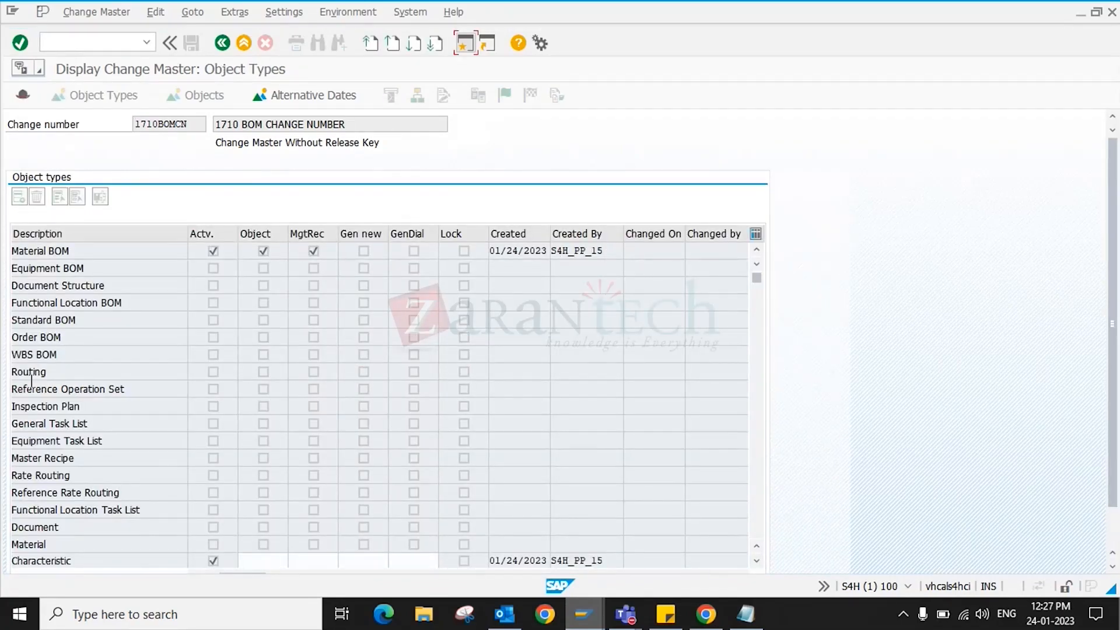
left_click(240, 44)
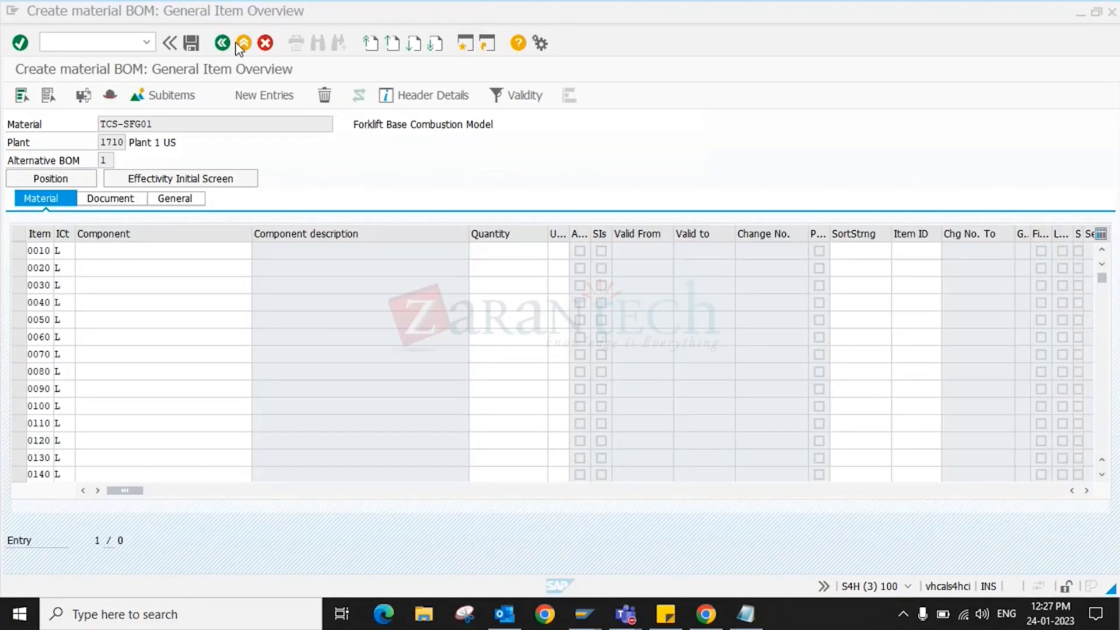
left_click(99, 250)
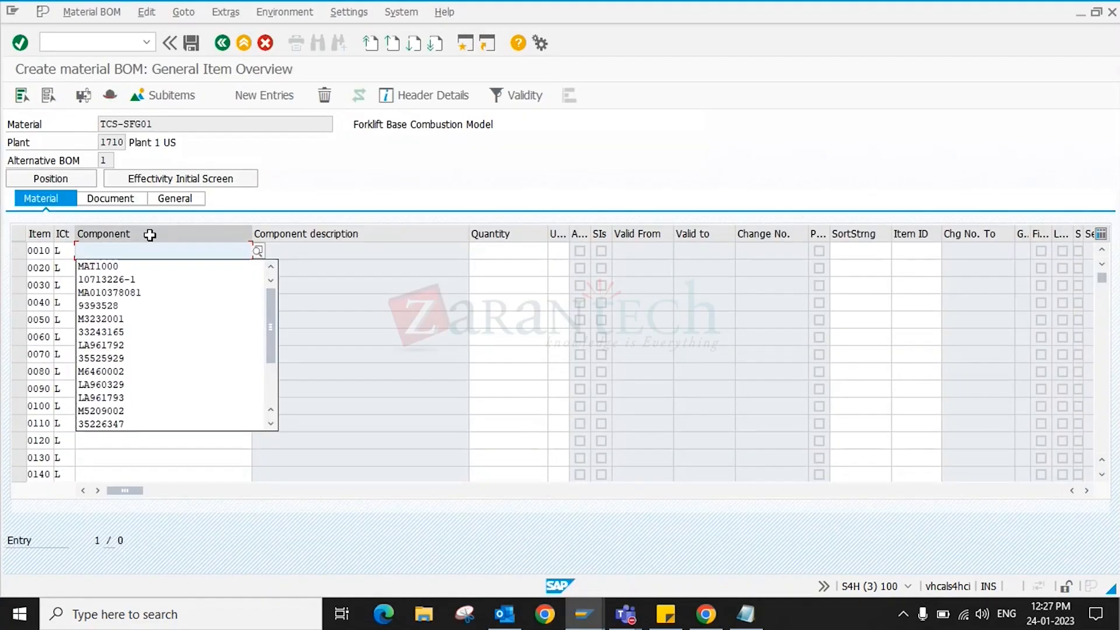
type("TCS")
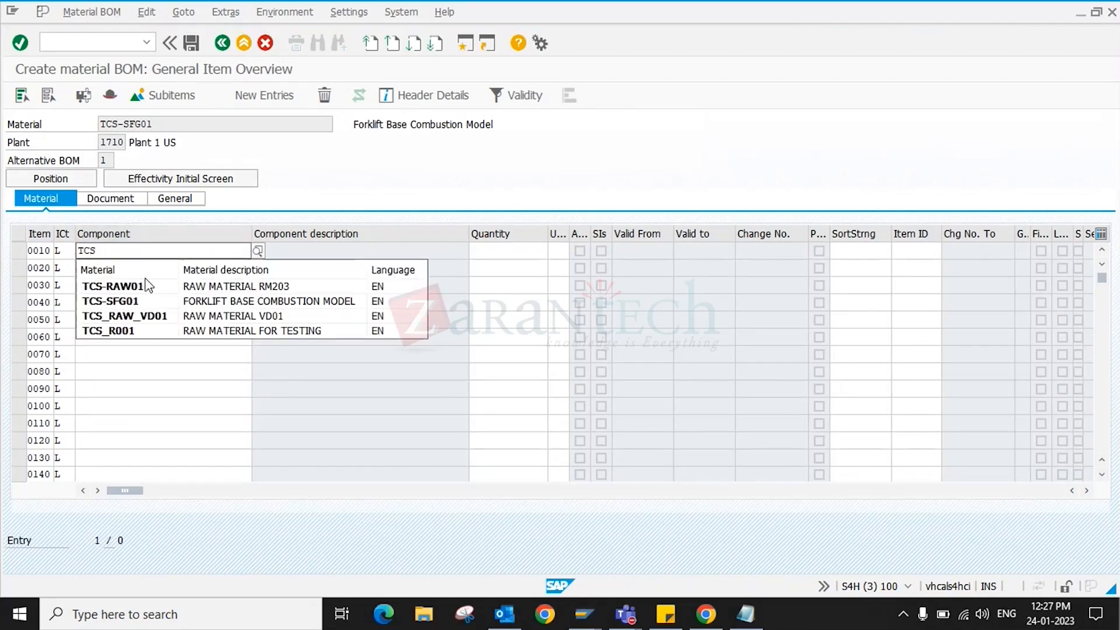
key("Tab")
type("1")
key("Return")
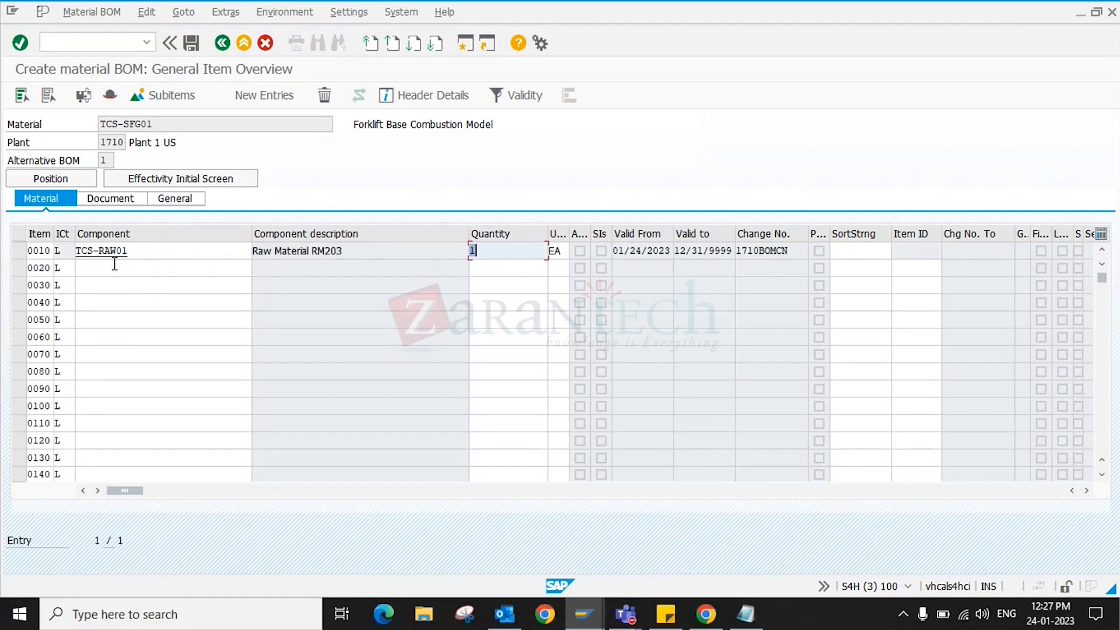
- Review item 0010's basic data, status and administrative data tabs, then the BOM header overview
double_click(40, 254)
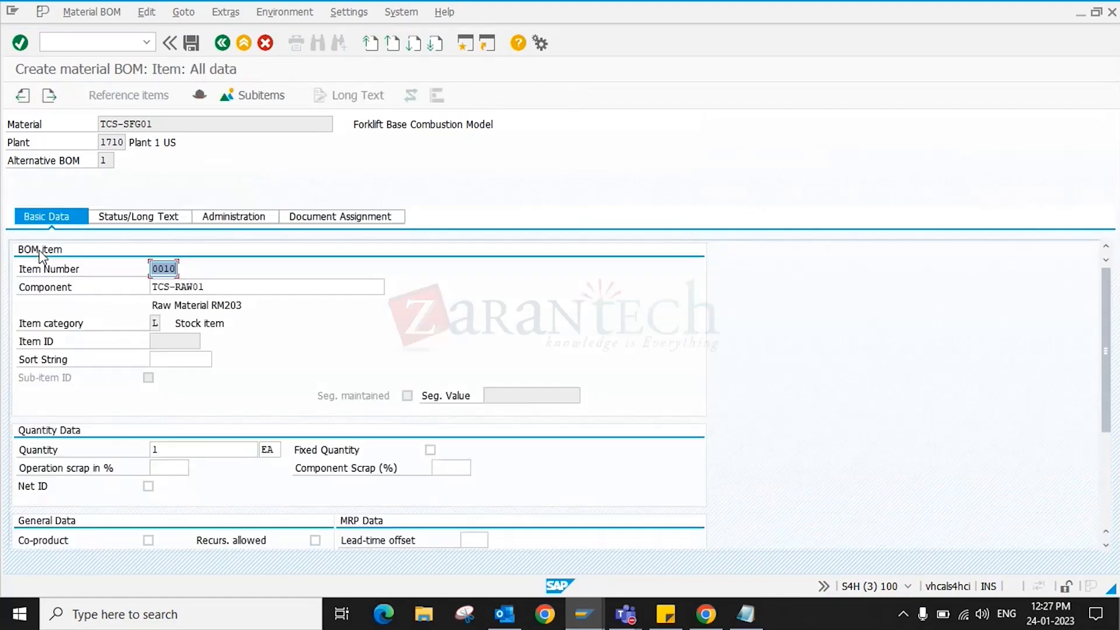
scroll(379, 408, "down", 4)
scroll(262, 304, "up", 4)
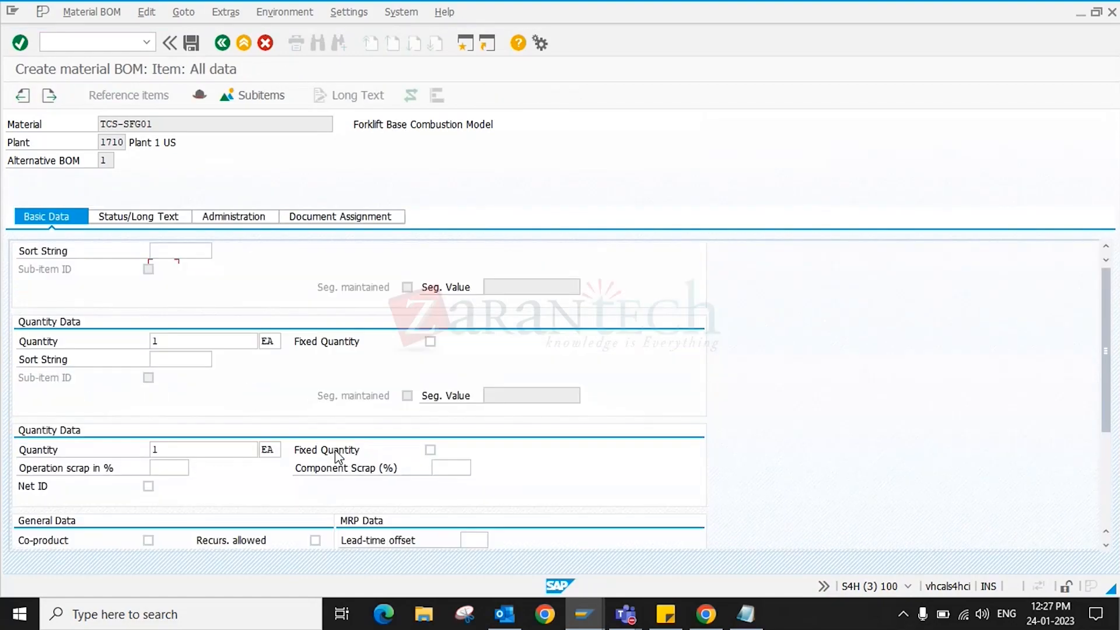
left_click(122, 217)
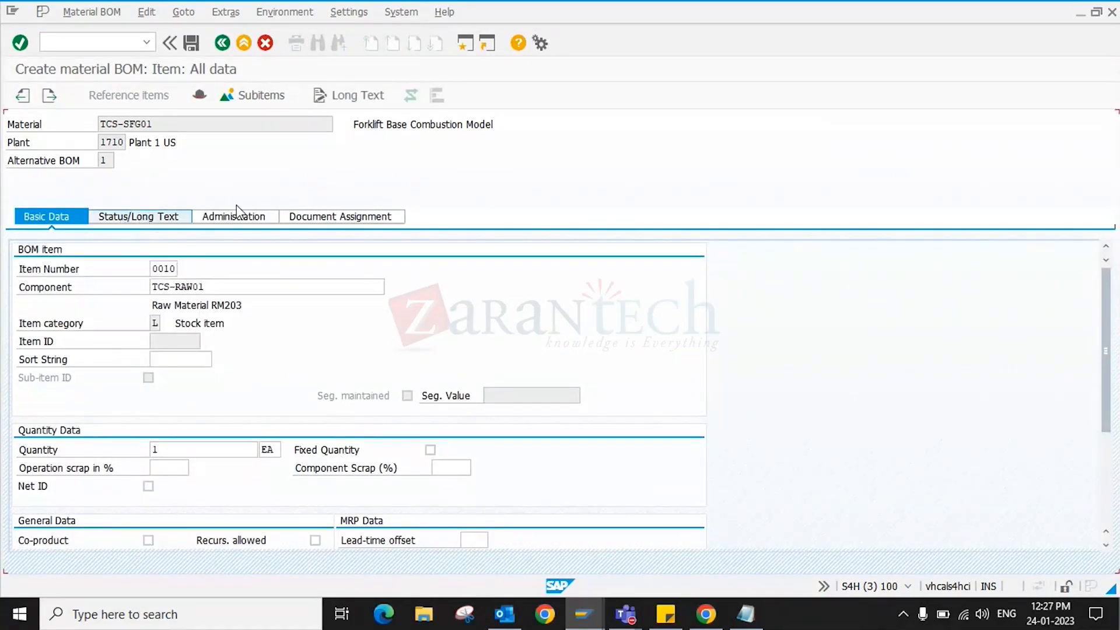
left_click(244, 220)
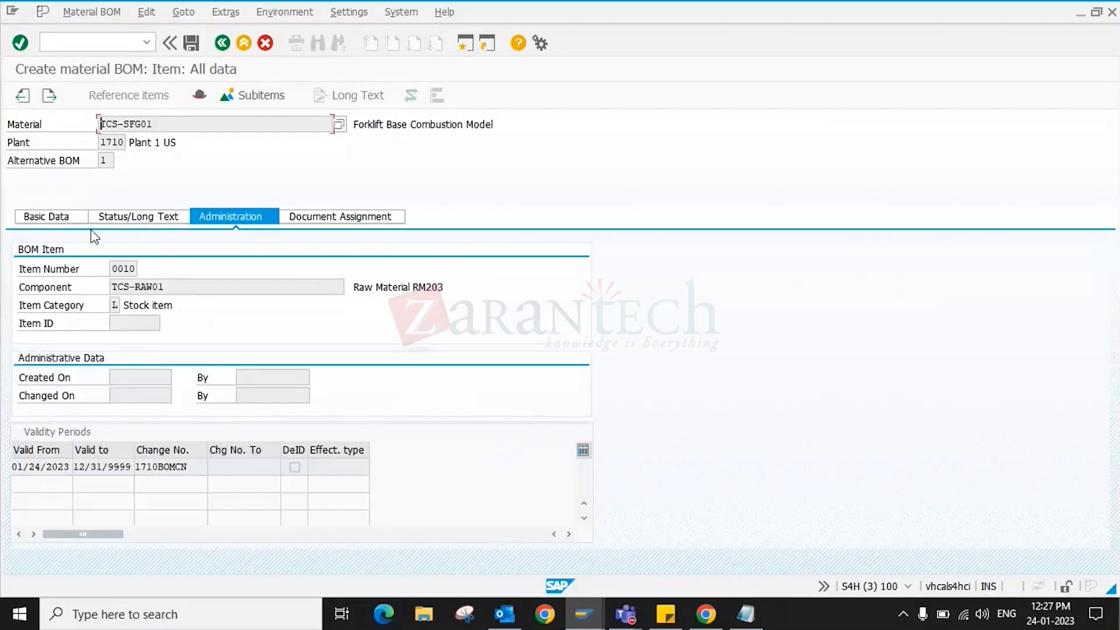
left_click(58, 216)
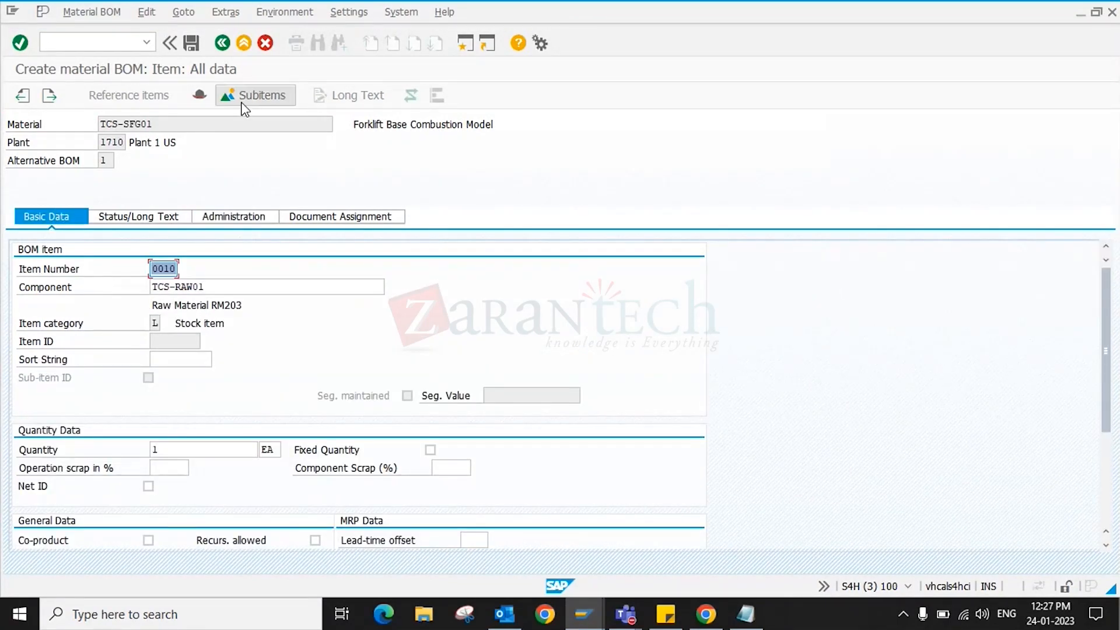
left_click(196, 97)
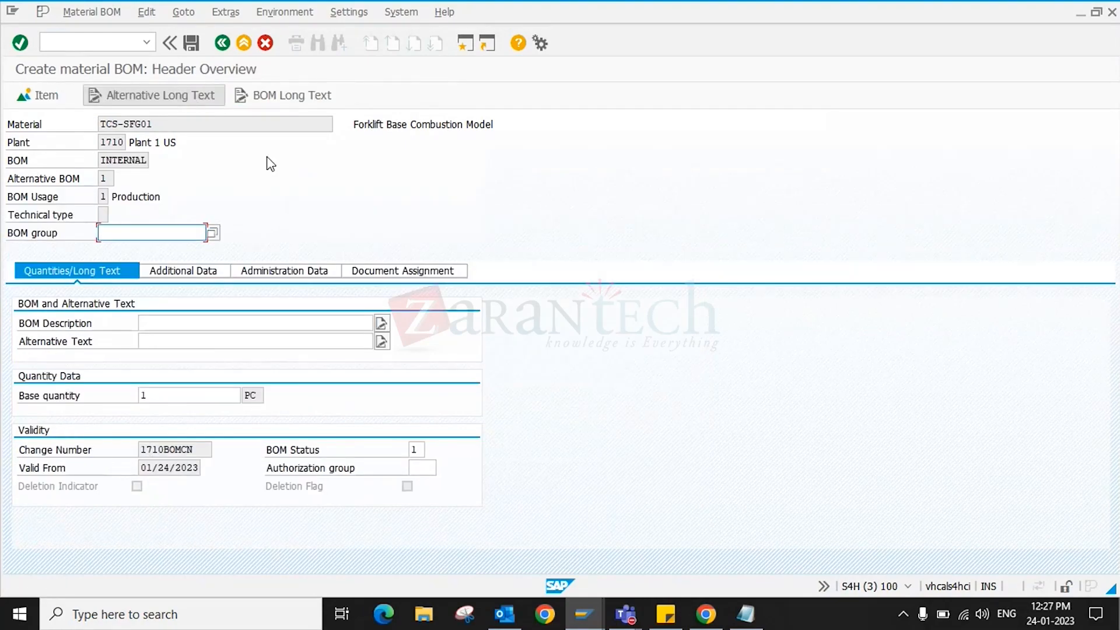
left_click(32, 105)
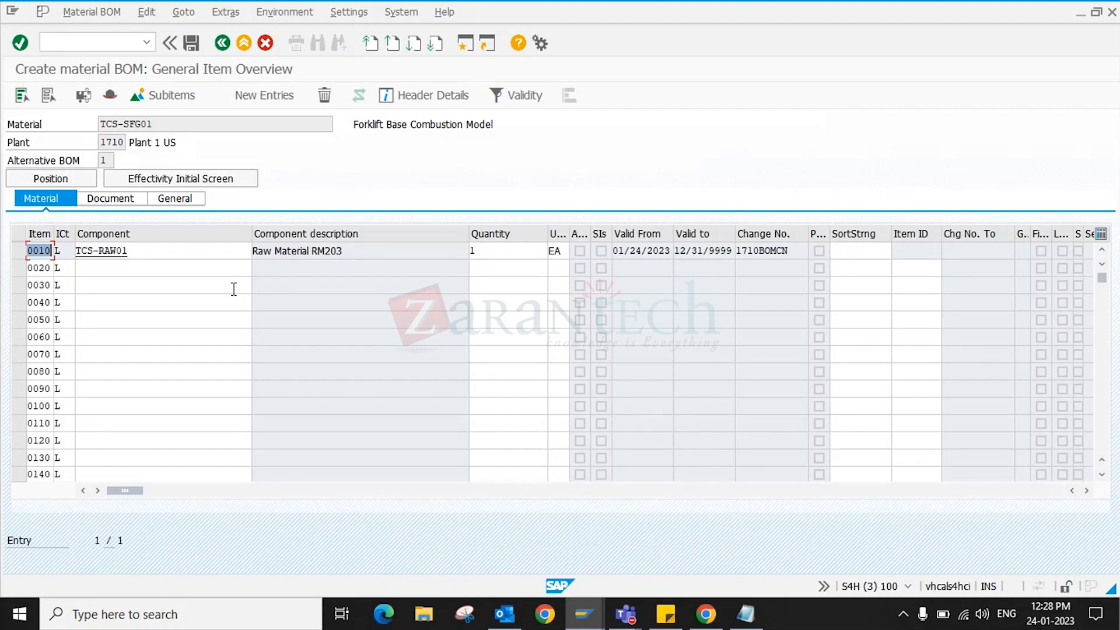
double_click(233, 289)
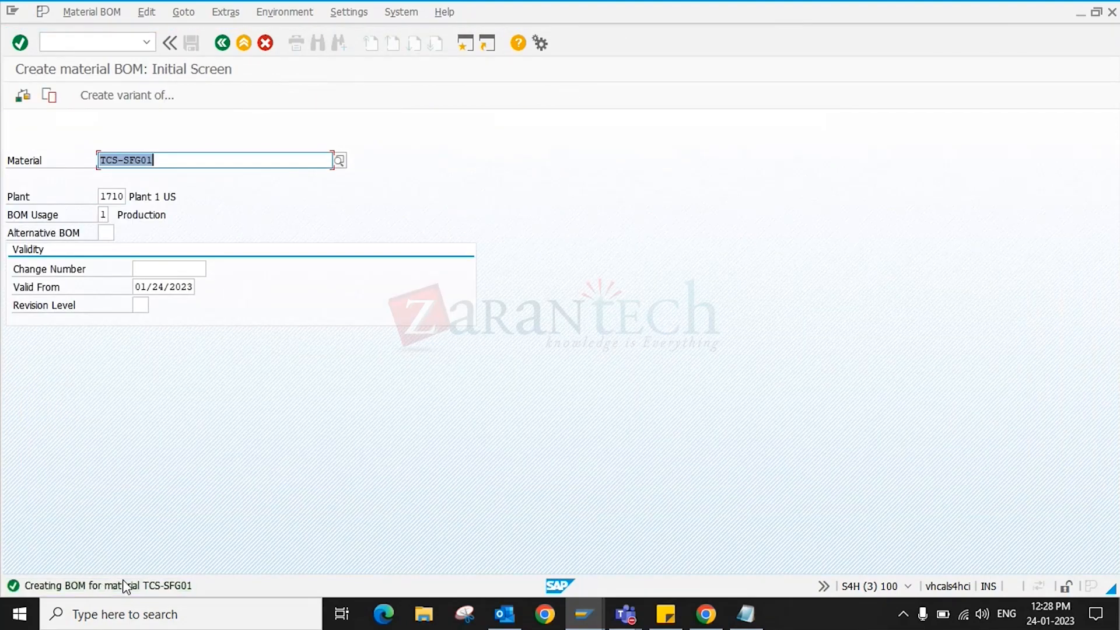
- Read the 'Creating BOM' message explanation, then return to SAP Easy Access
key("Return")
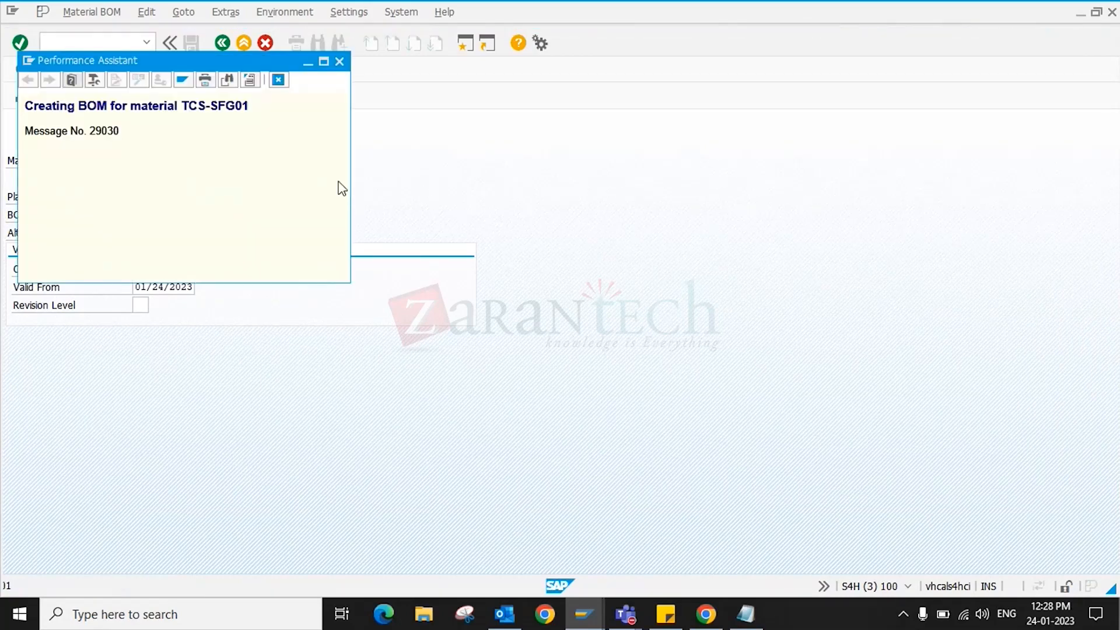
key("Escape")
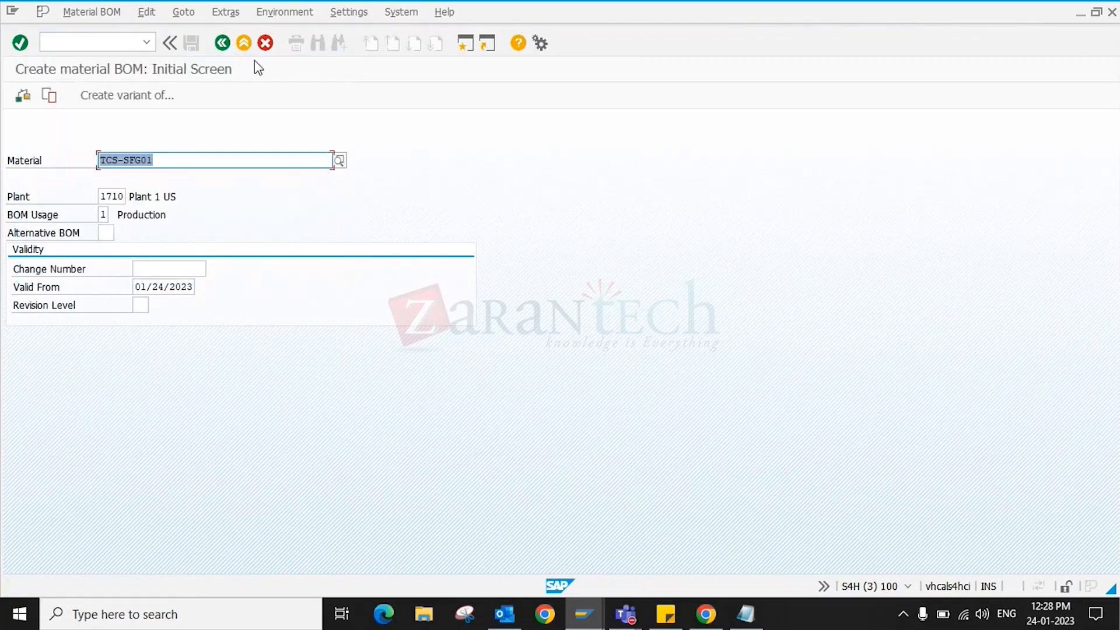
left_click(220, 42)
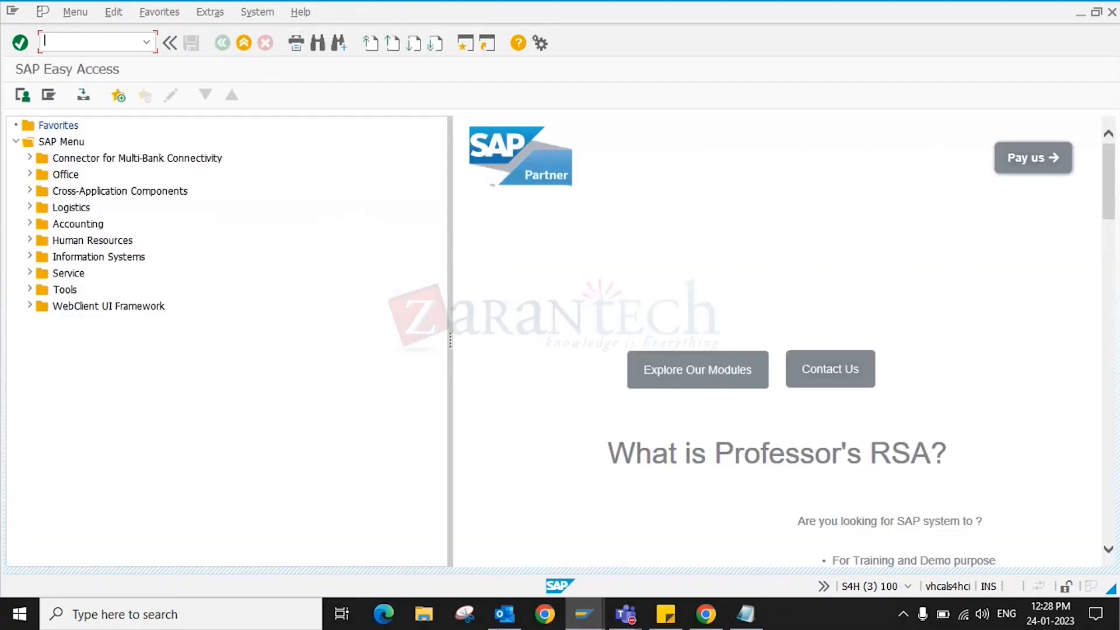
- Bring the lab activity PDF to the front from the taskbar
mouse_move(505, 614)
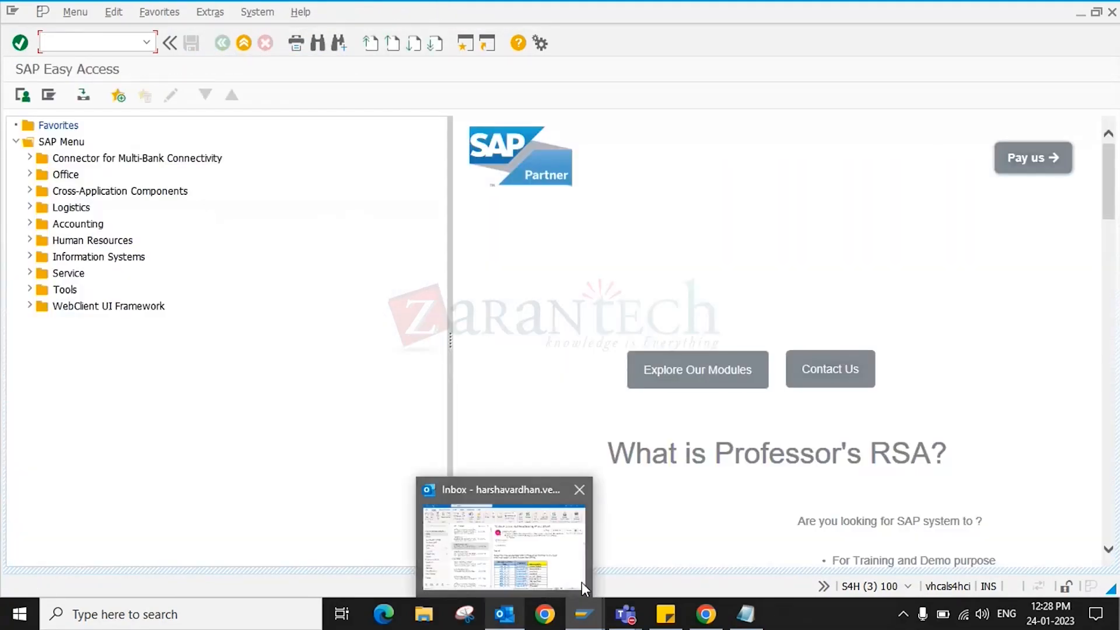
mouse_move(584, 614)
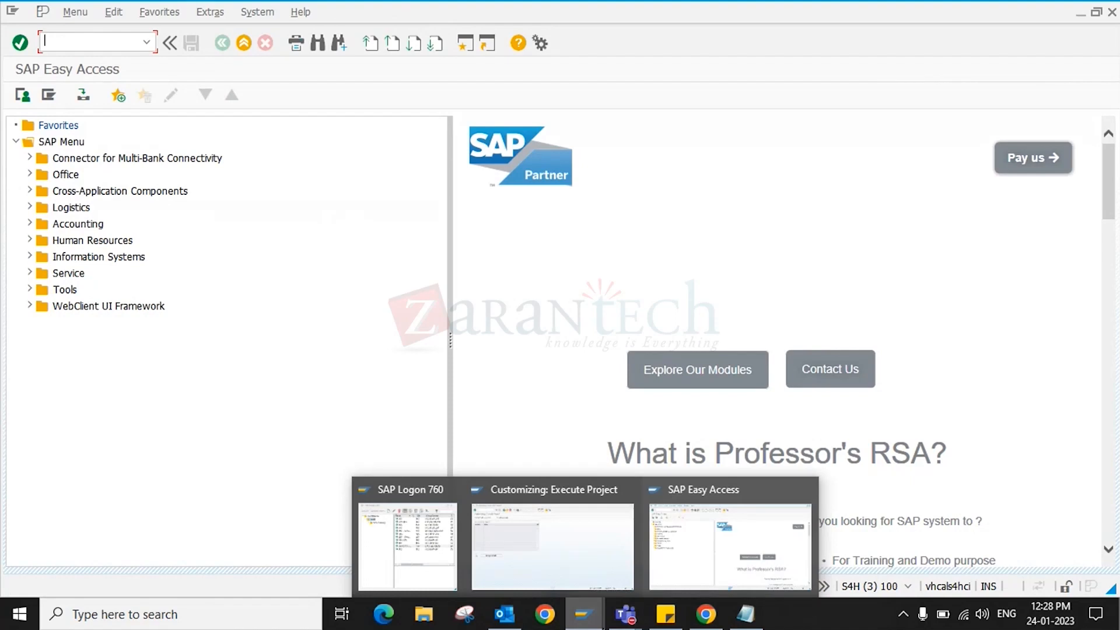
type("d")
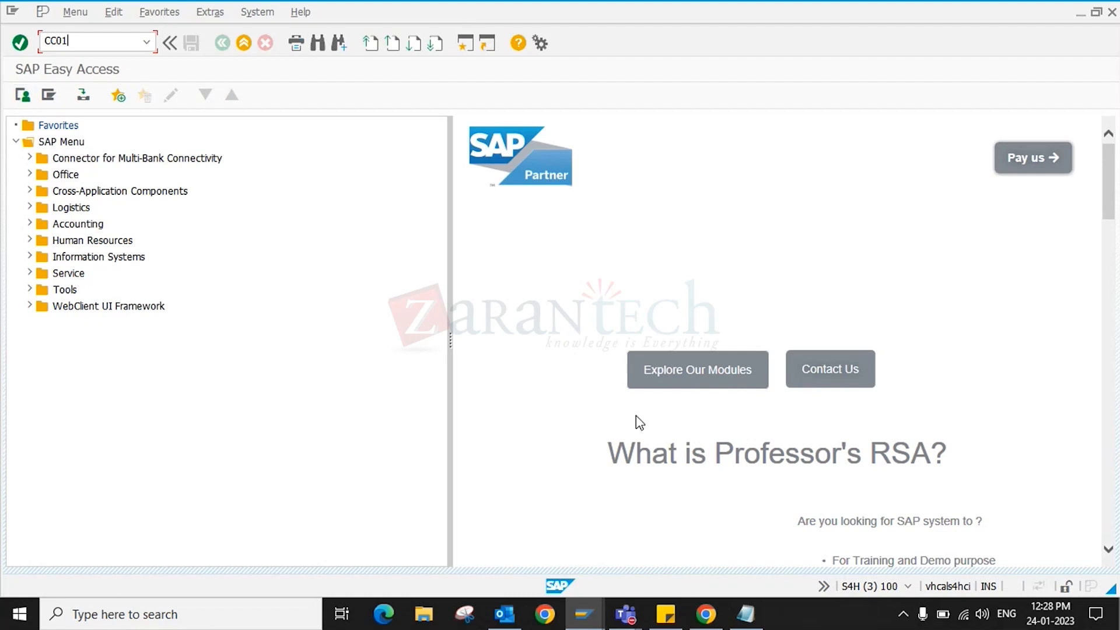
left_click(718, 616)
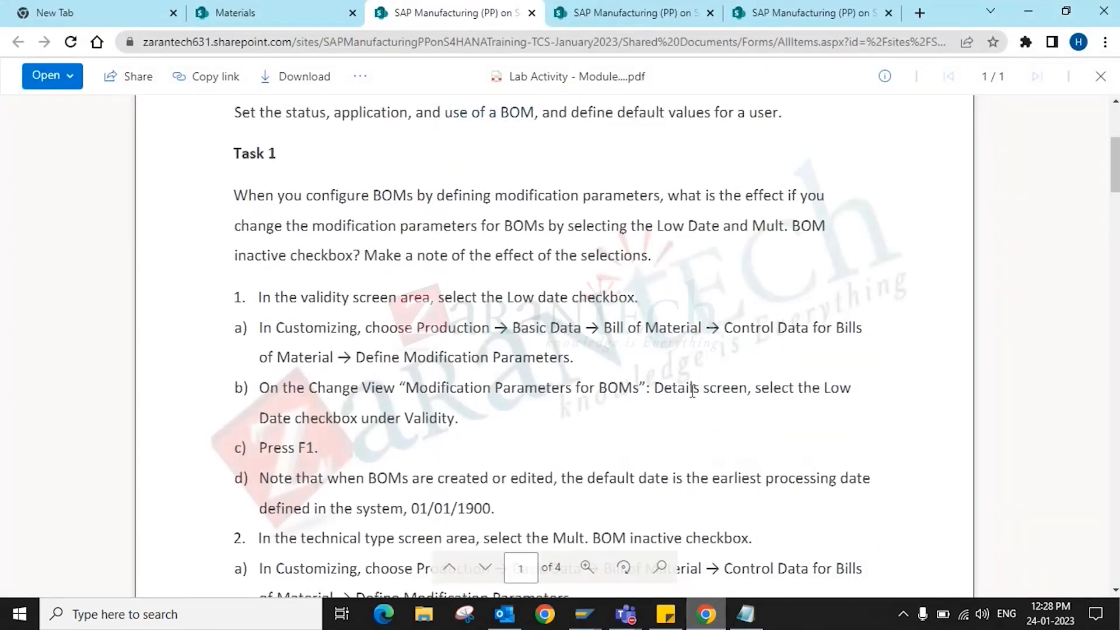
- Read the PDF's 01/01/1900 default-date note, minimize the browser, and clear CC01 from SAP
scroll(543, 432, "down", 2)
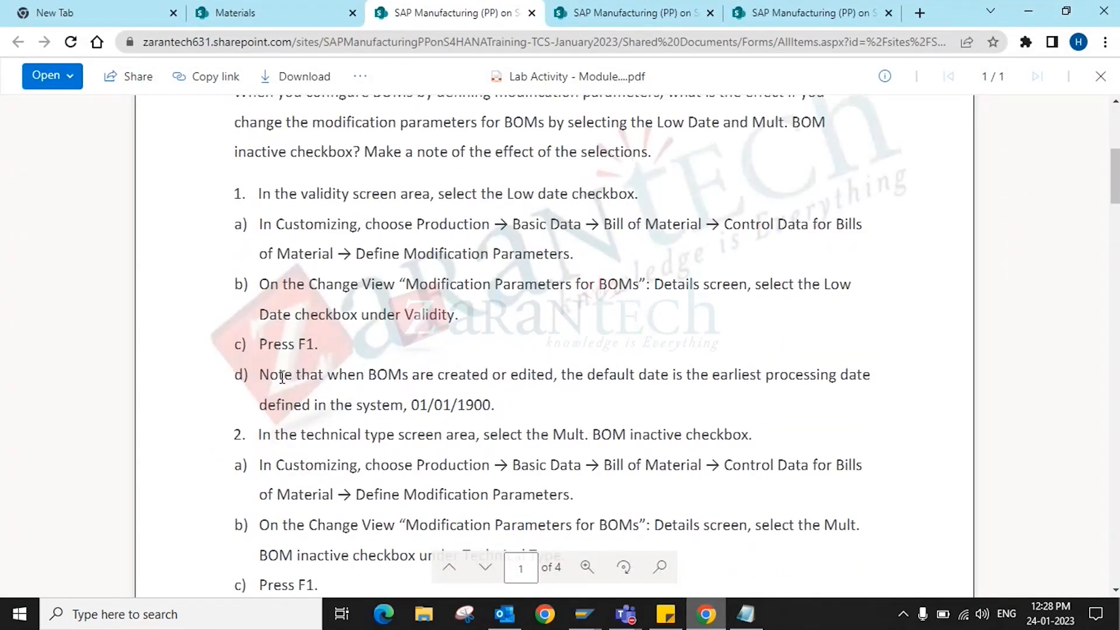
left_click_drag(282, 378, 532, 419)
left_click(533, 419)
left_click(1027, 11)
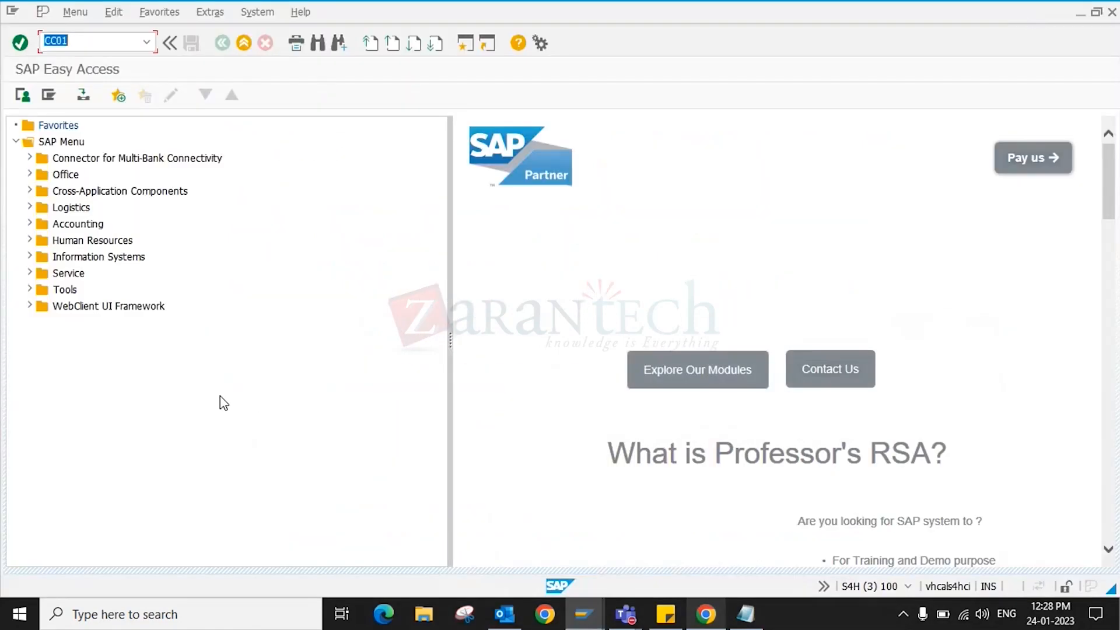
key("BackSpace")
left_click(583, 615)
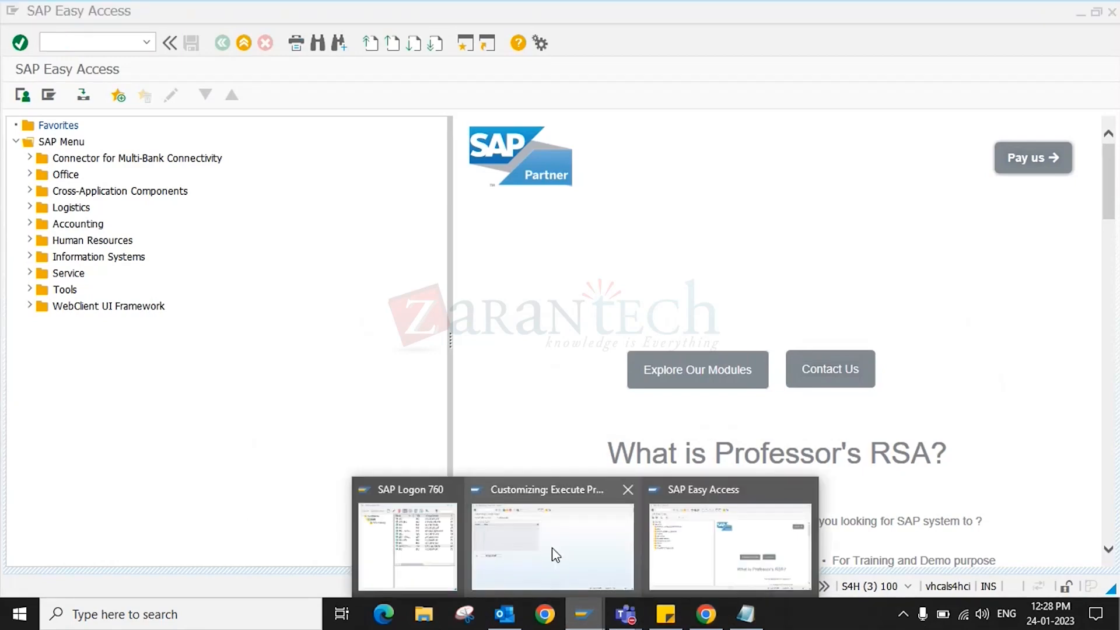
- In the SAP Reference IMG, go to Production > Basic Data > Bill of Material > Control Data > Define Modification Parameters
left_click(556, 555)
left_click(85, 97)
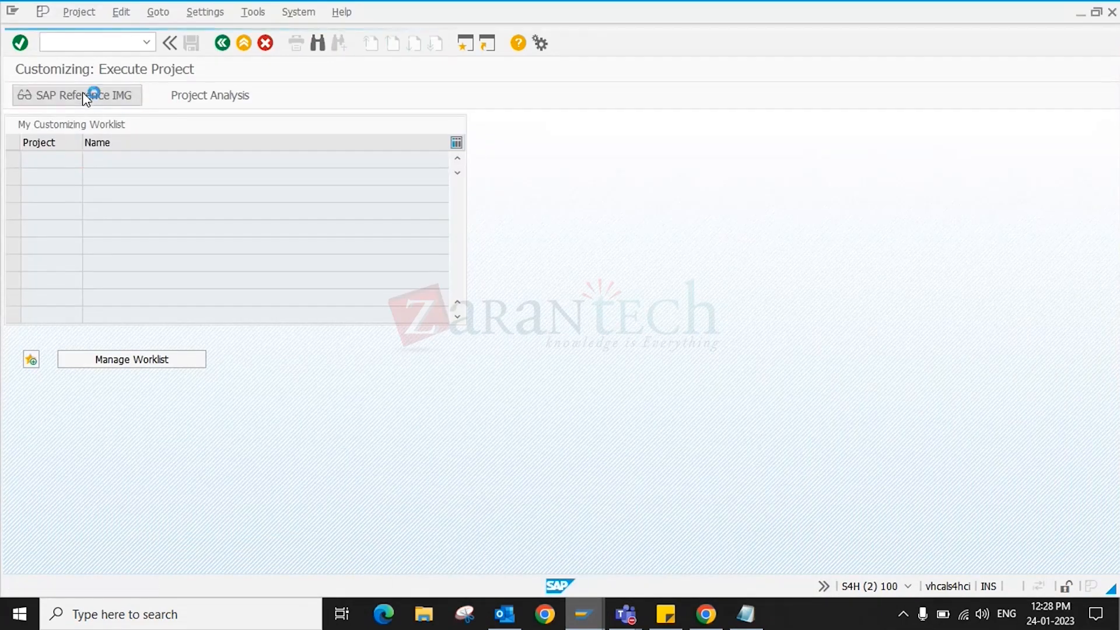
scroll(75, 429, "down", 8)
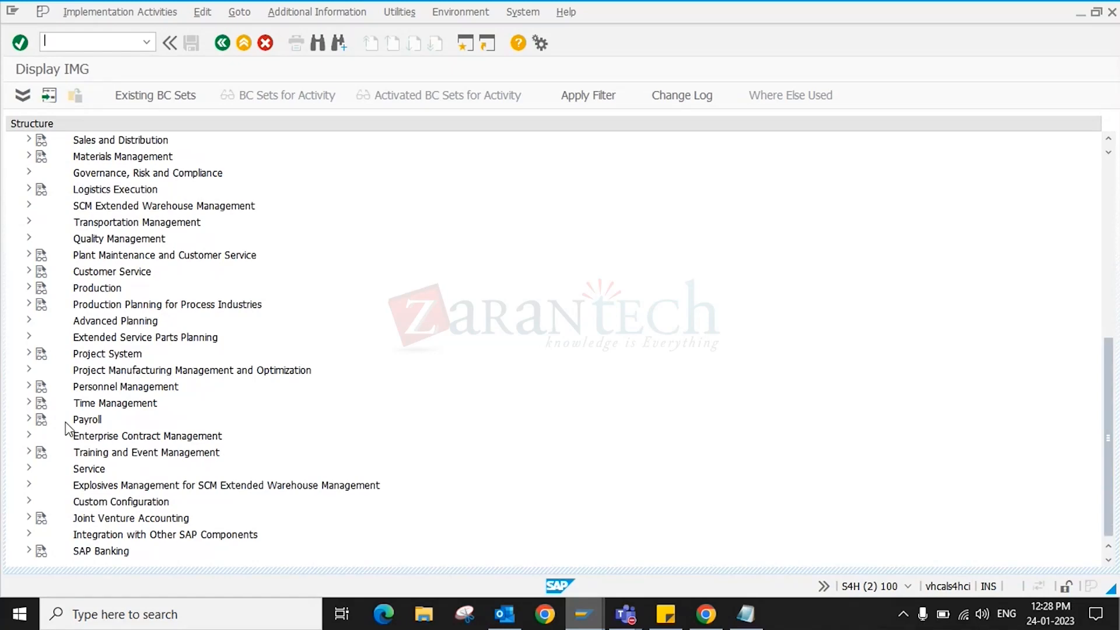
scroll(67, 429, "up", 2)
scroll(15, 303, "up", 2)
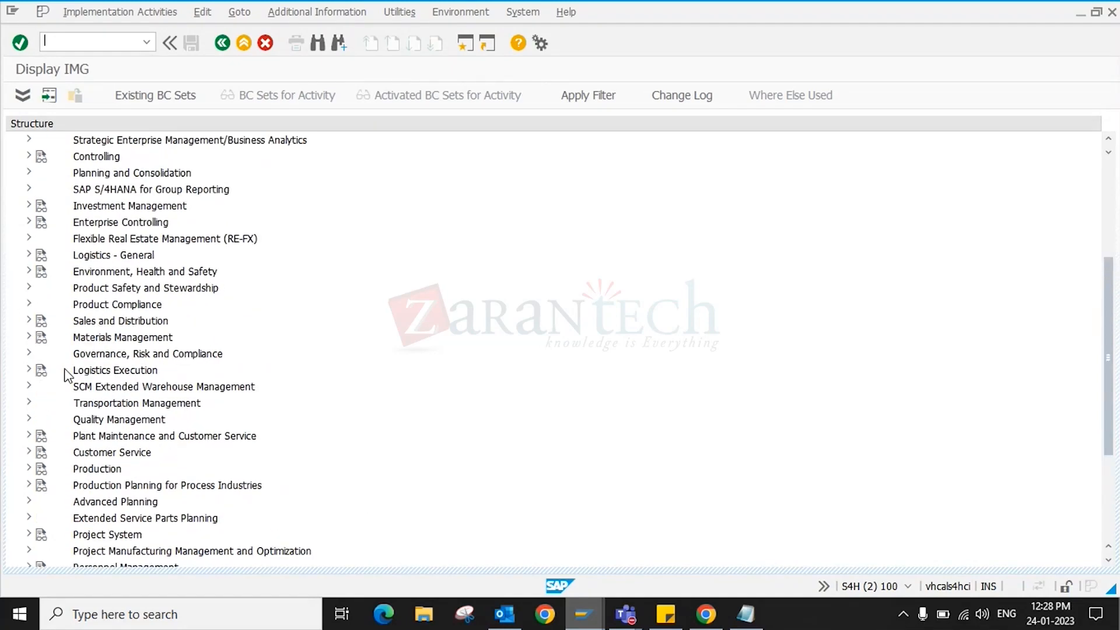
scroll(67, 373, "down", 2)
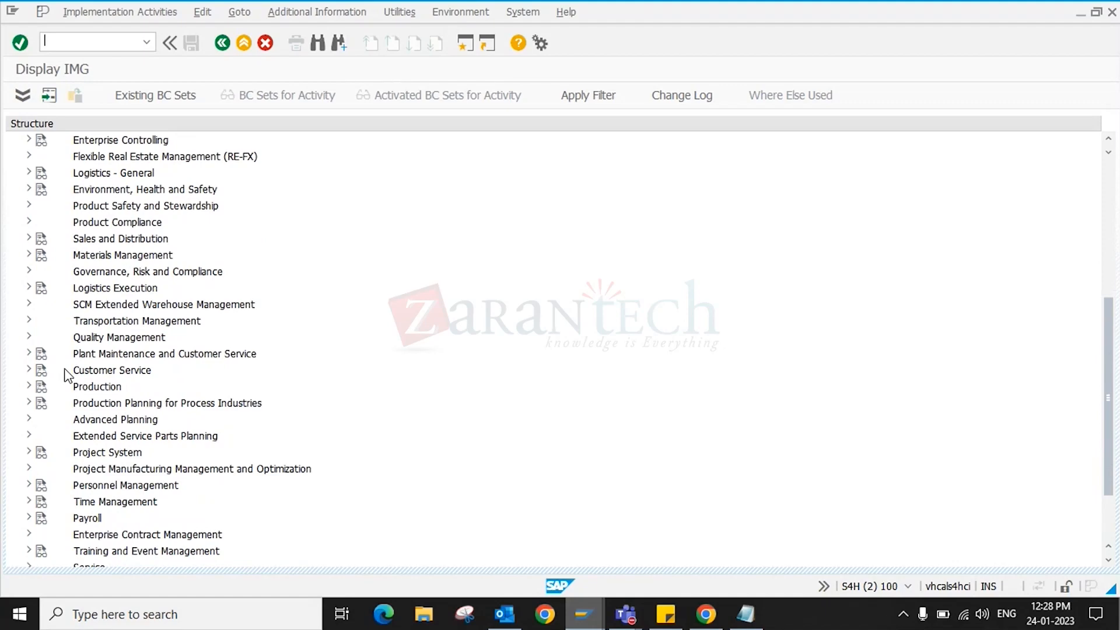
left_click(29, 386)
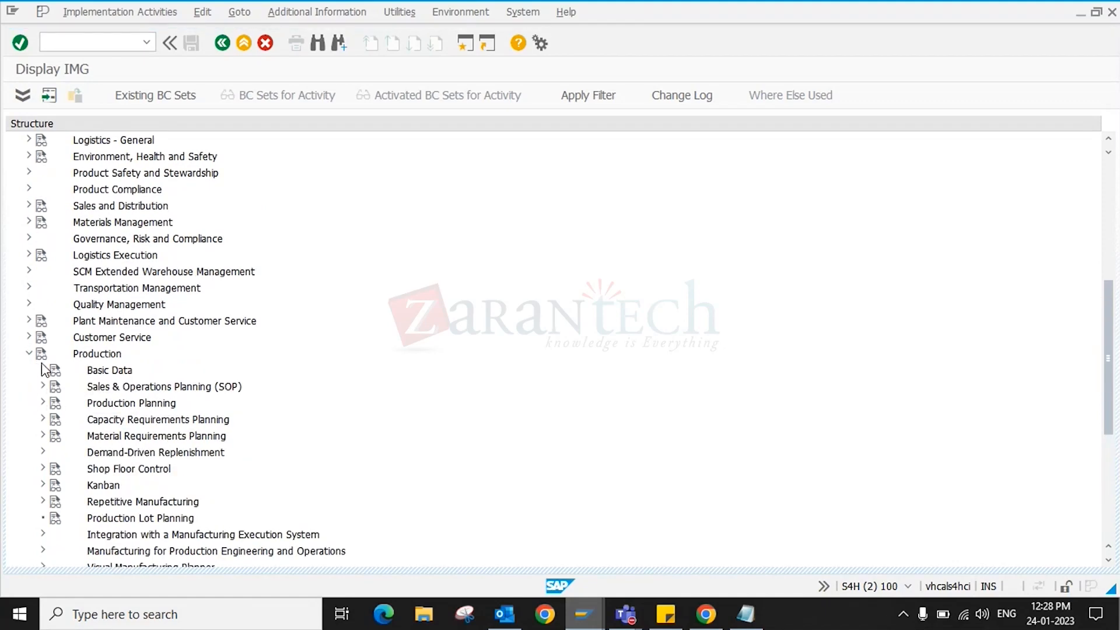
left_click(43, 369)
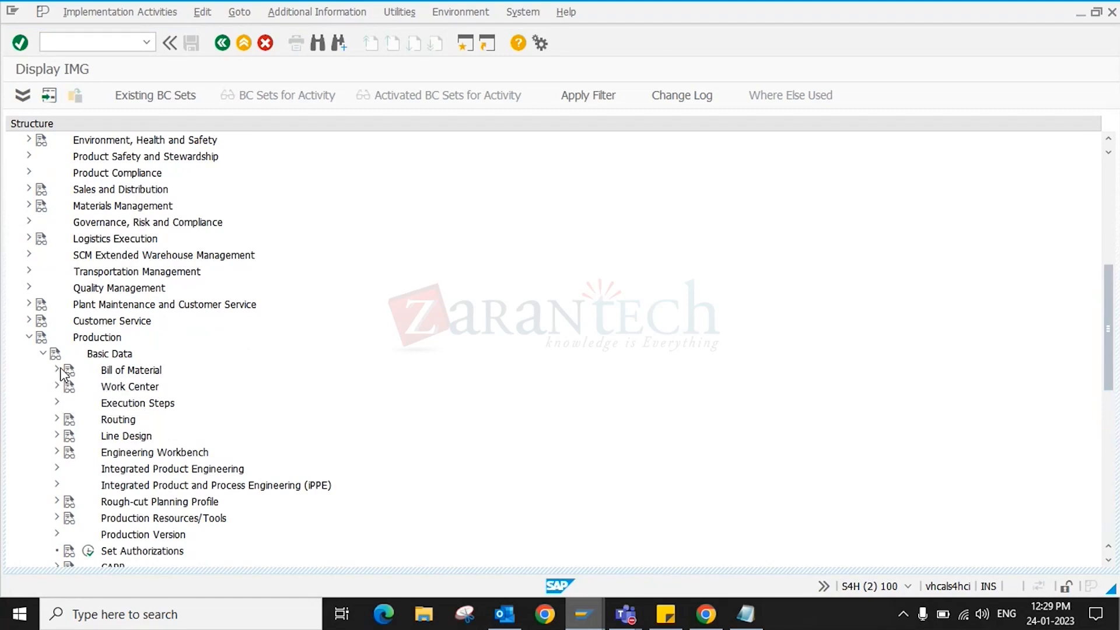
left_click(57, 370)
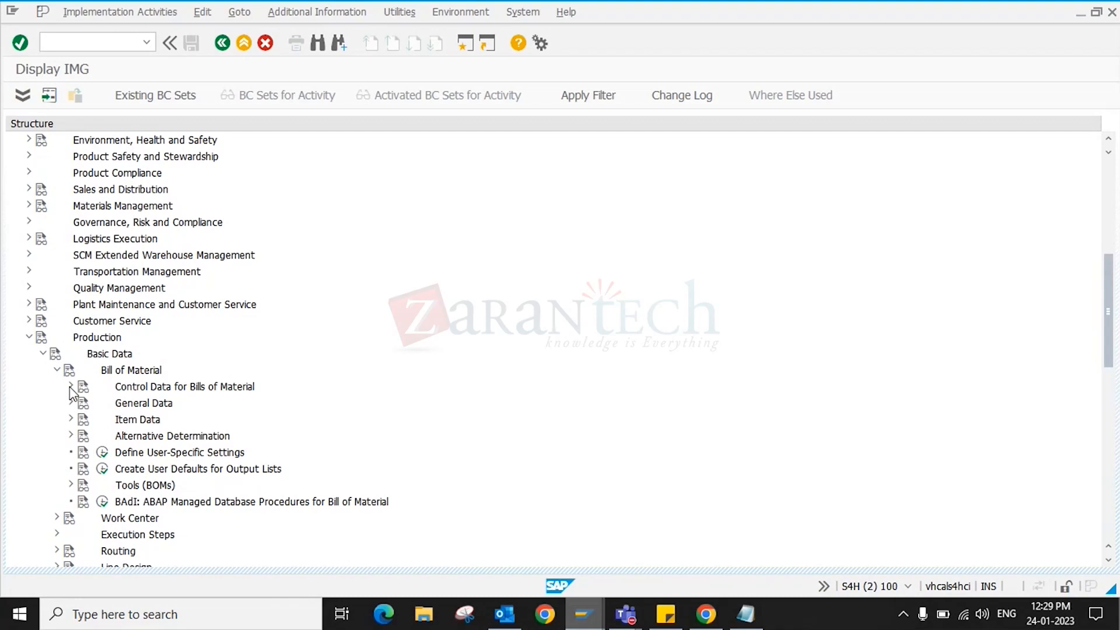
left_click(70, 387)
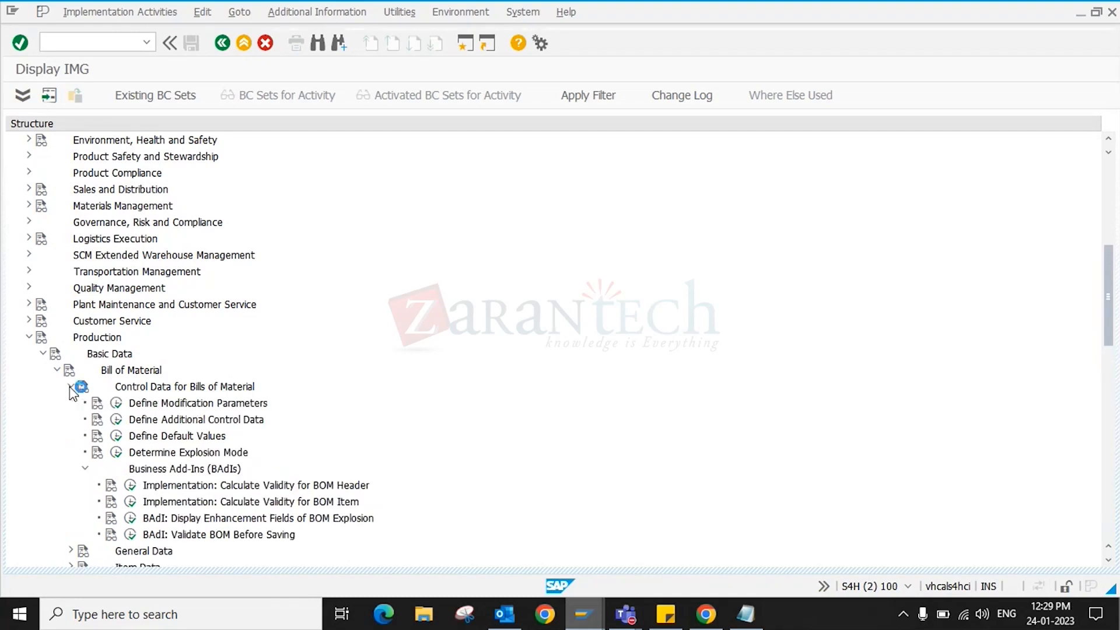
left_click(118, 410)
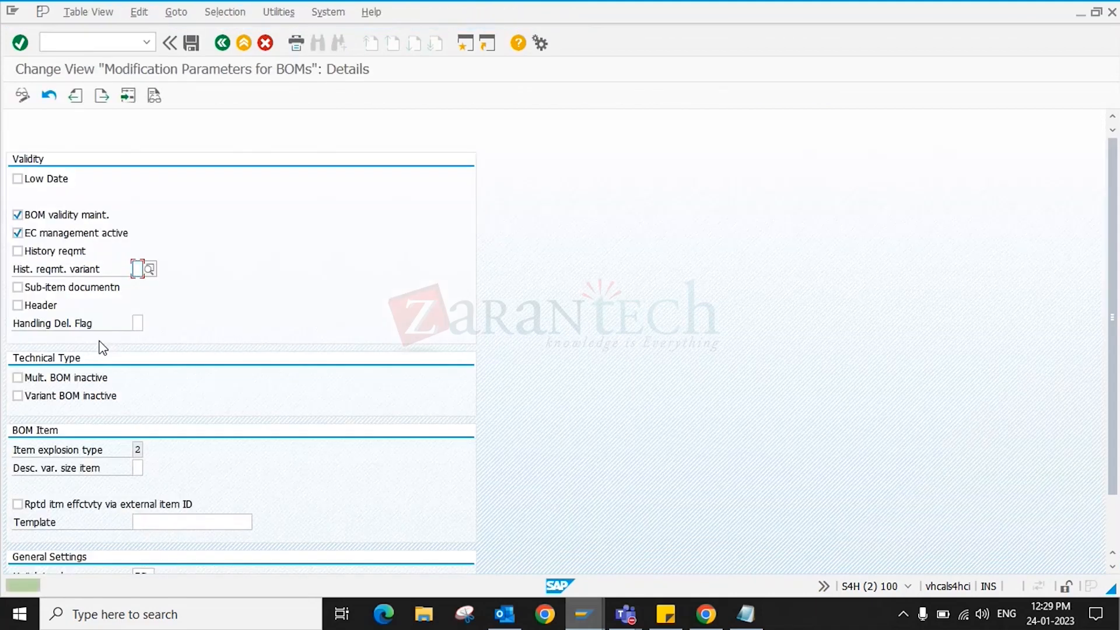
- Turn on Low Date in the BOM modification parameters and save
scroll(101, 343, "down", 2)
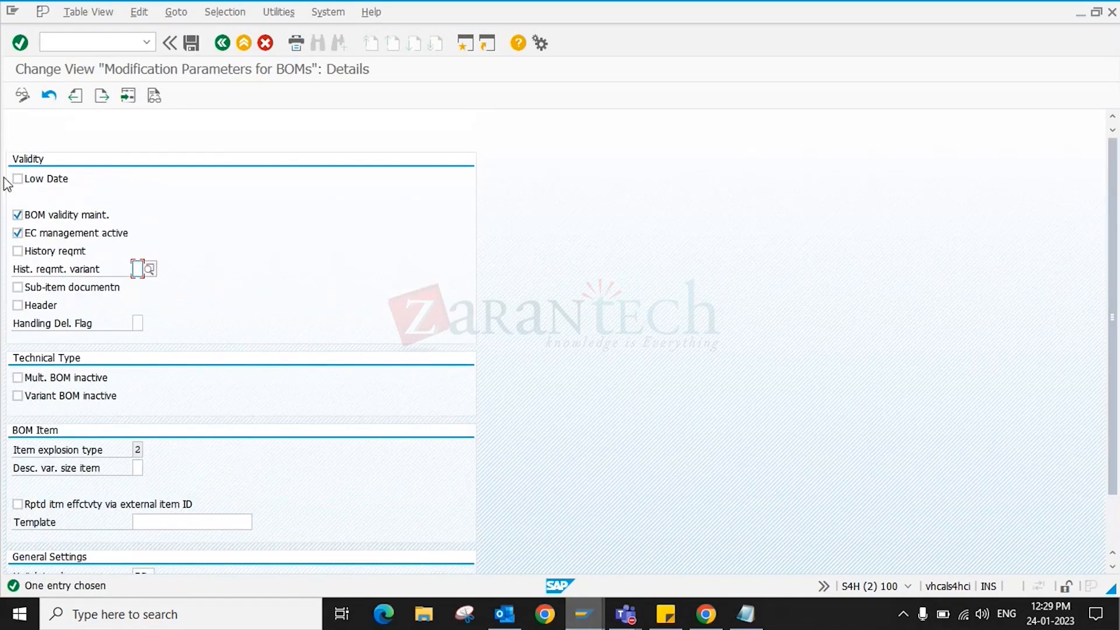
left_click(39, 185)
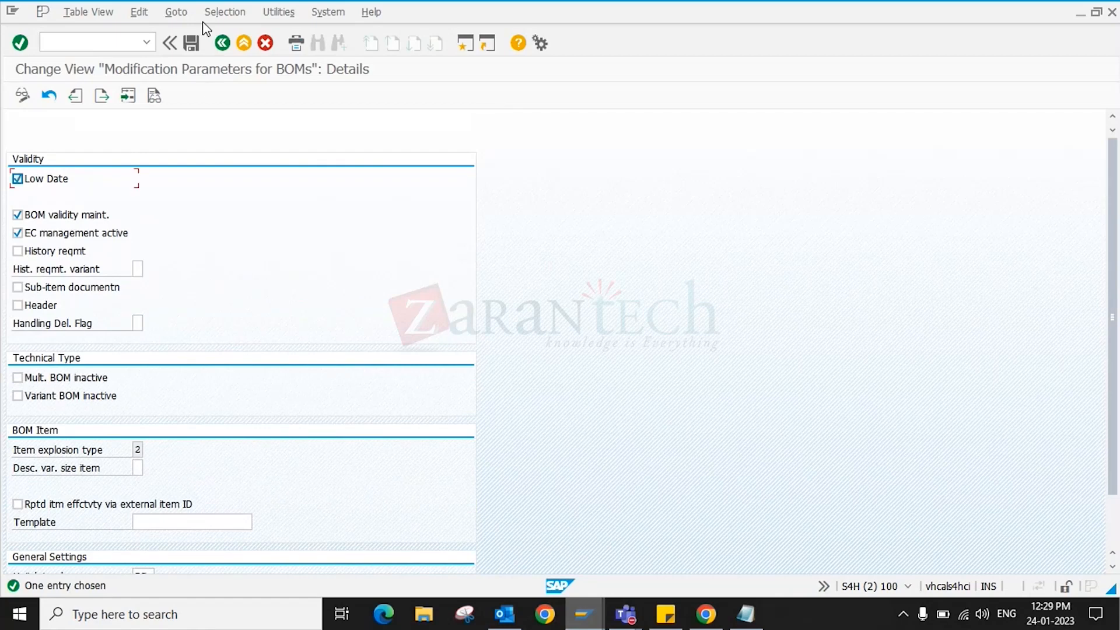
left_click(192, 45)
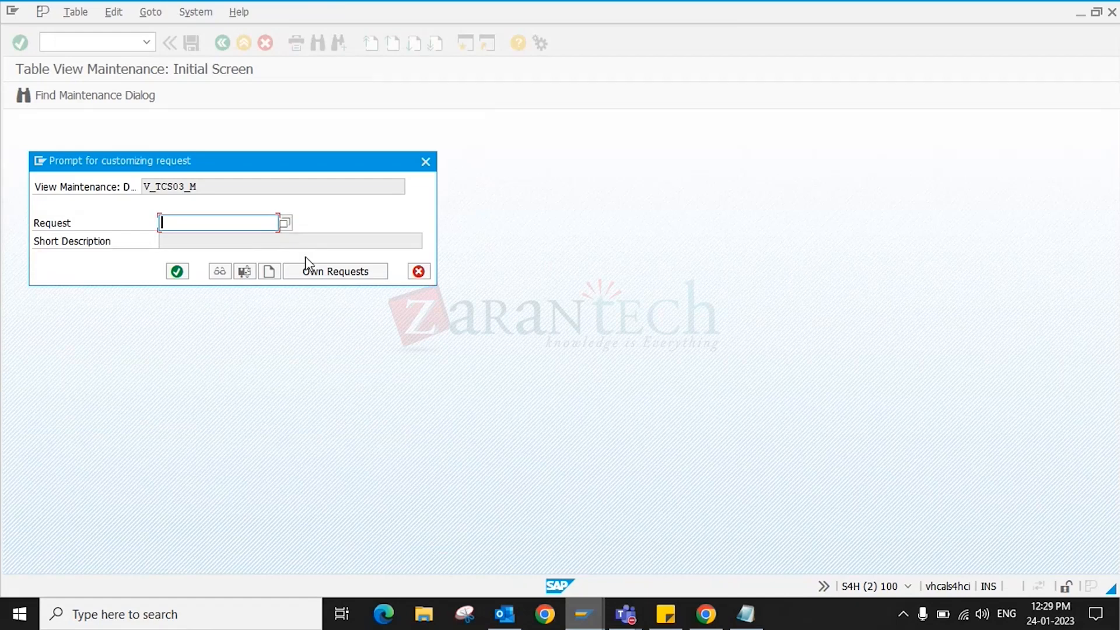
- Save under new customizing request 'TRAINING : BOM : CONFIG : 254.01.23' and return to the IMG
left_click(321, 269)
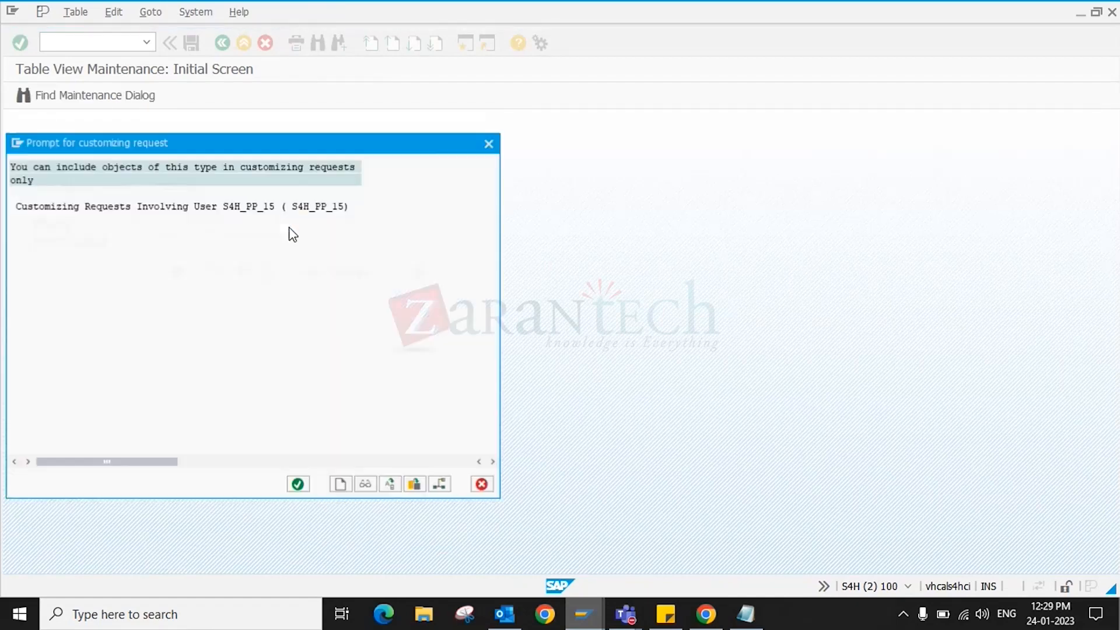
left_click(489, 145)
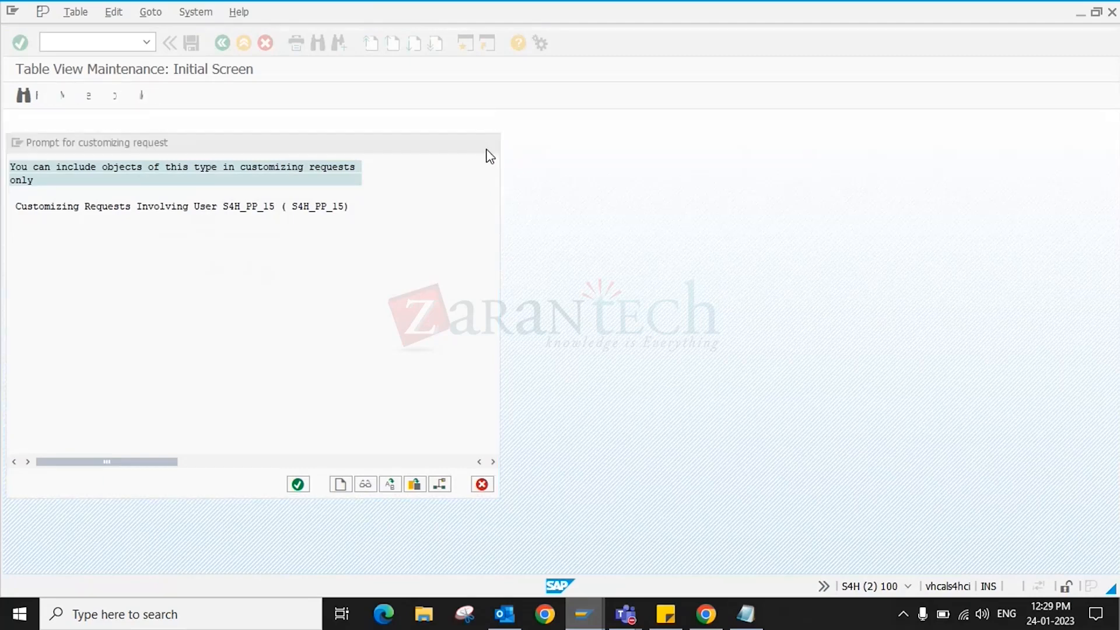
left_click(279, 273)
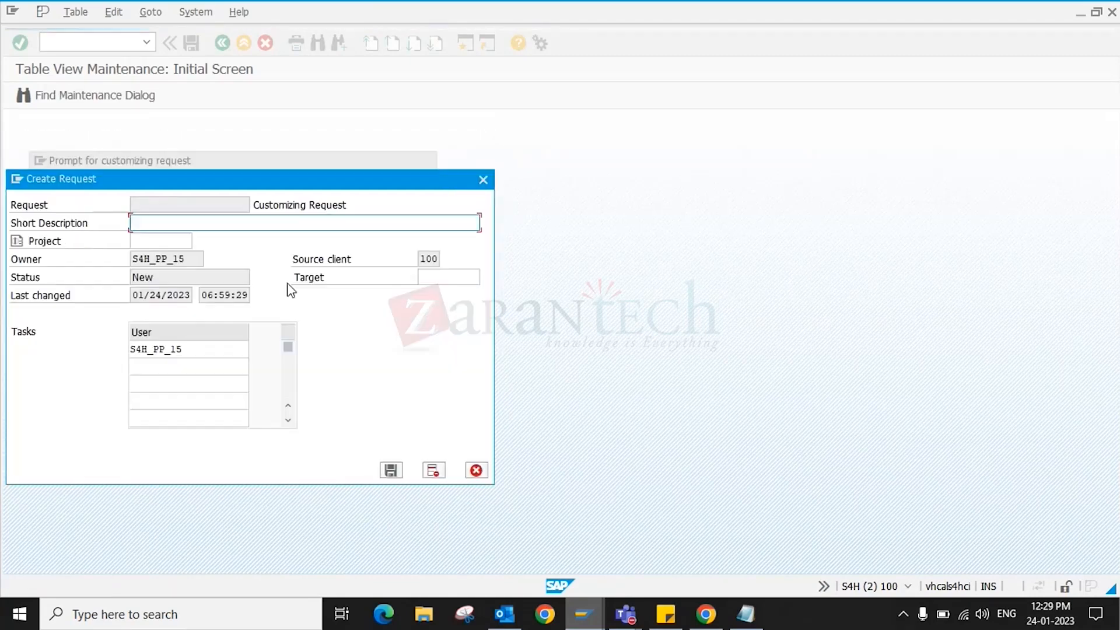
type("pp")
key("BackSpace")
key("BackSpace")
type("TRAINING : BOM ")
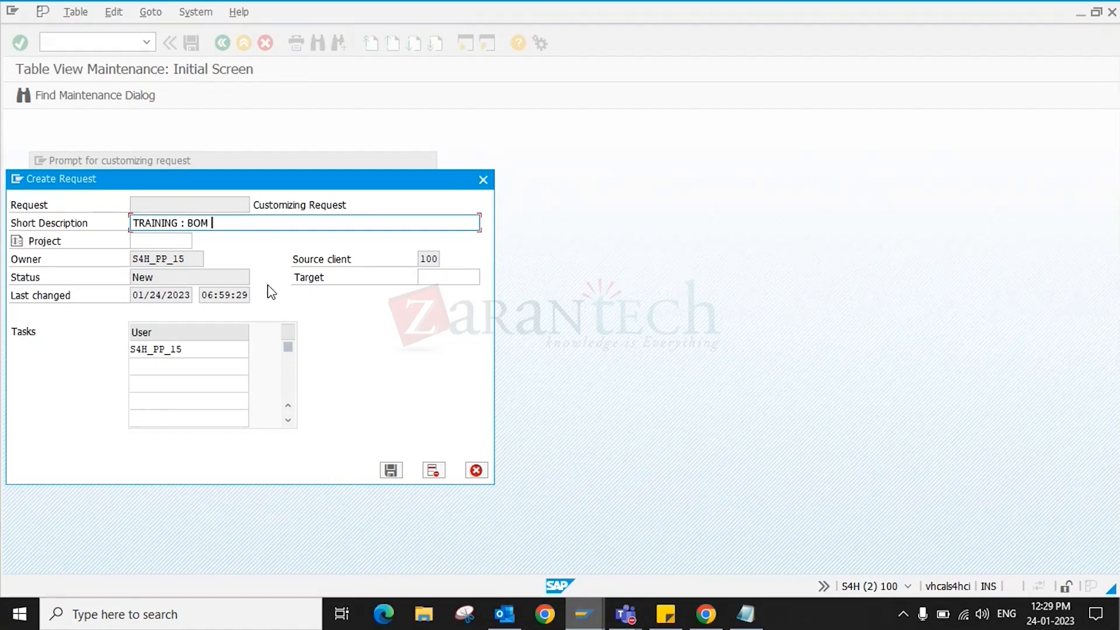
type(": CONFIG : 254.01.23")
key("Return")
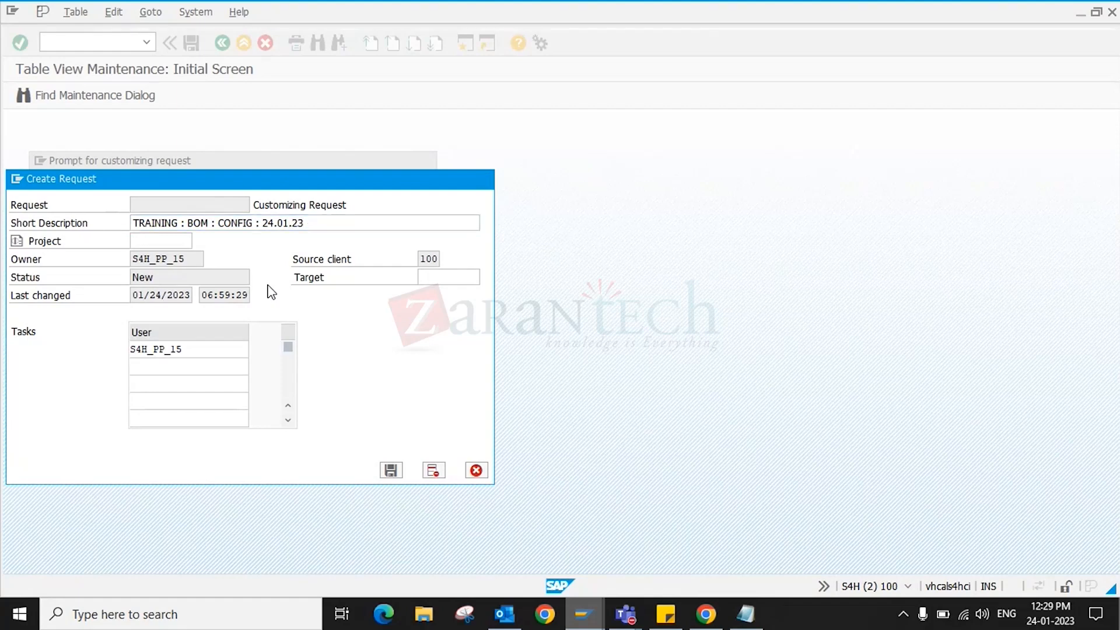
left_click(185, 268)
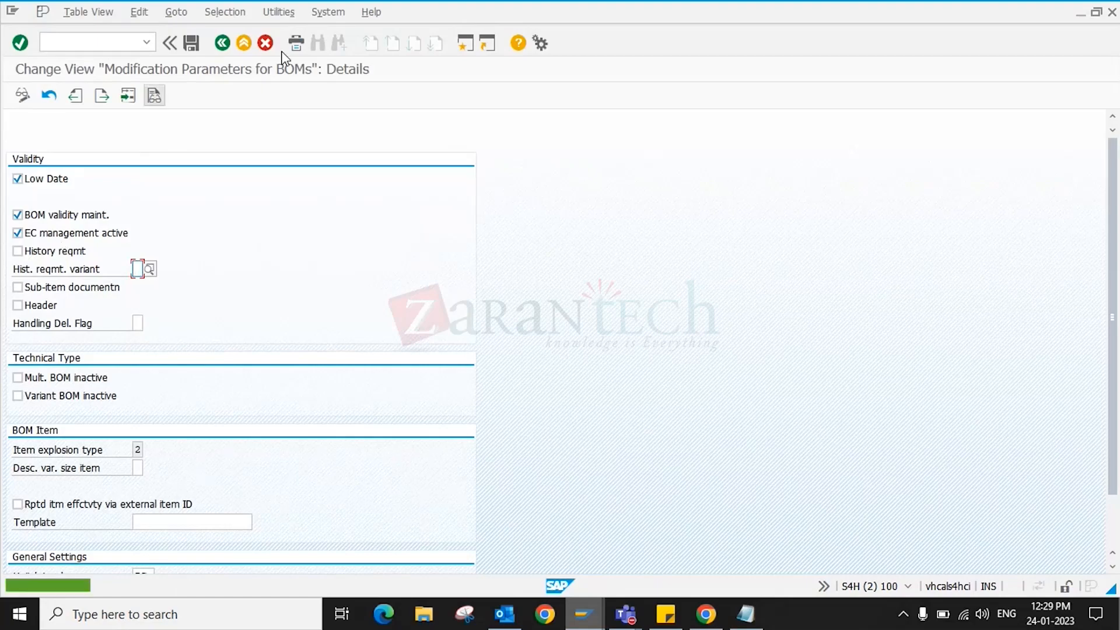
left_click(244, 45)
- Start a change master with change number 1710BOMCN_1 and profile CONF_BOM
mouse_move(583, 613)
left_click(703, 550)
type("CS")
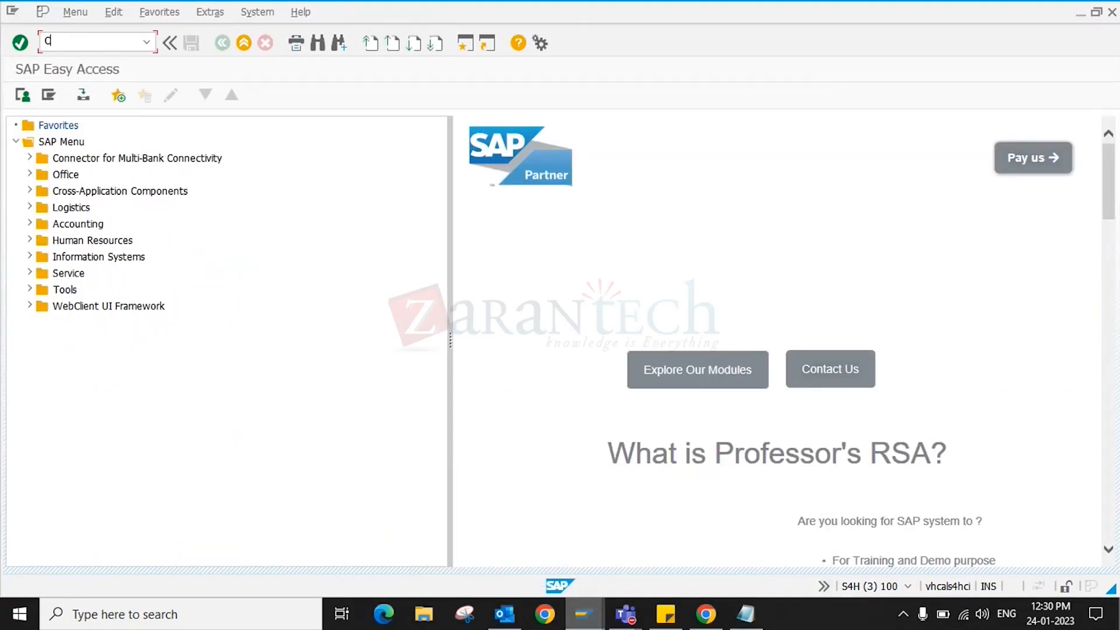
type("01")
key("Return")
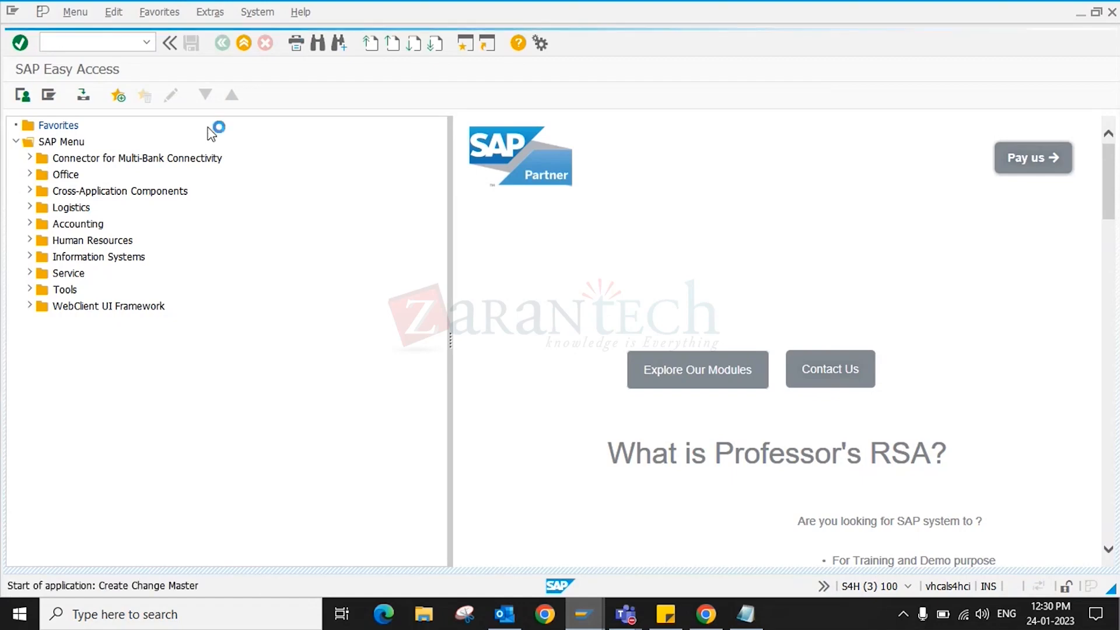
type("1710BOMCN")
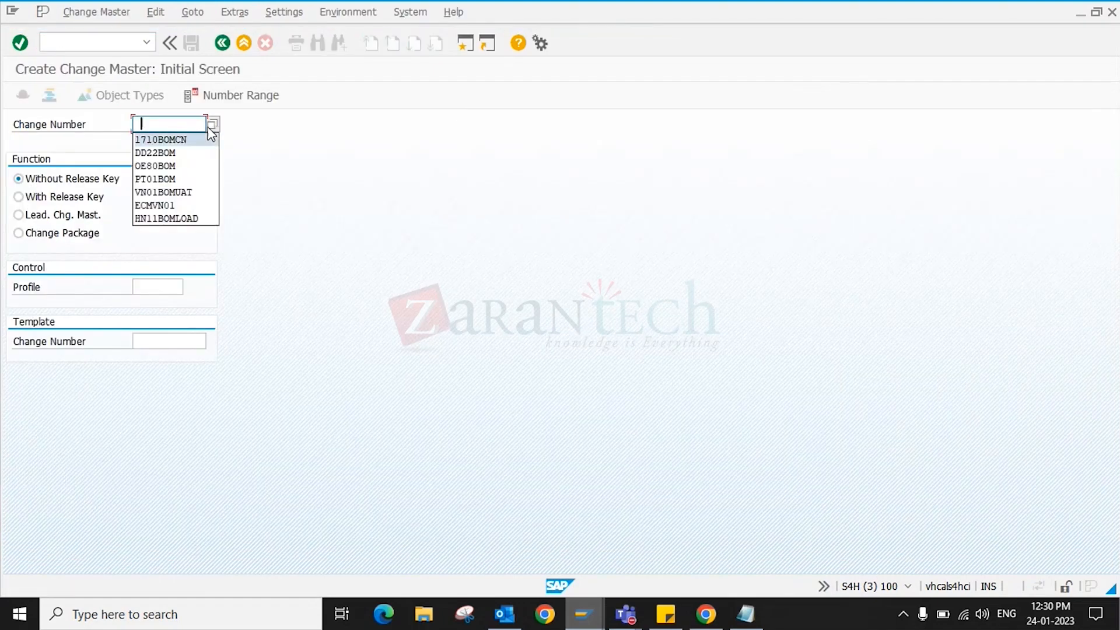
type("_1")
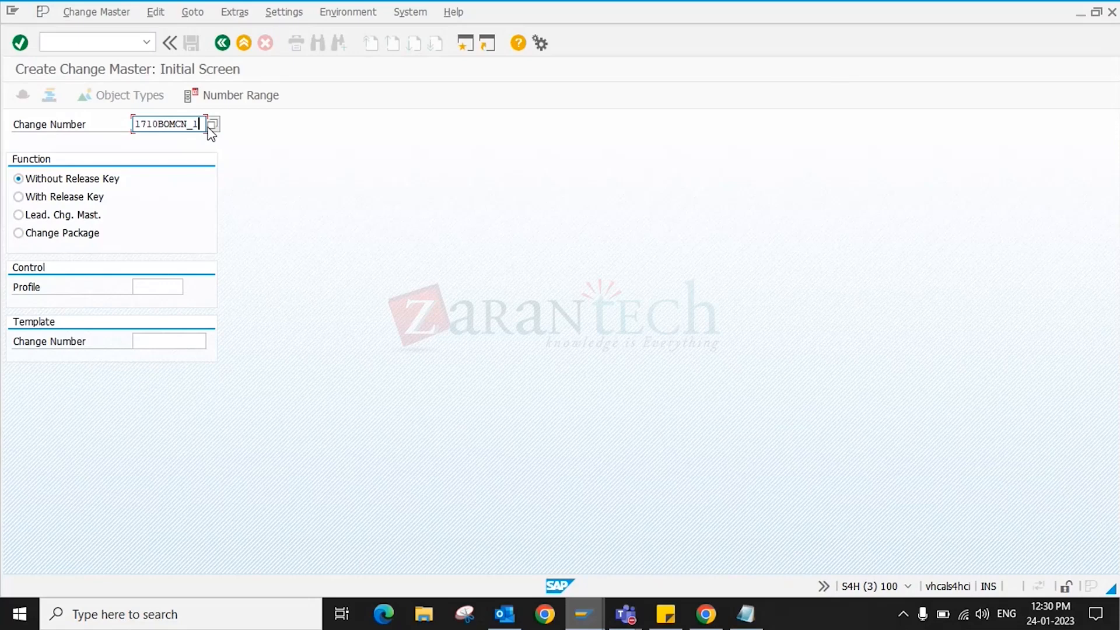
left_click(160, 287)
left_click(163, 301)
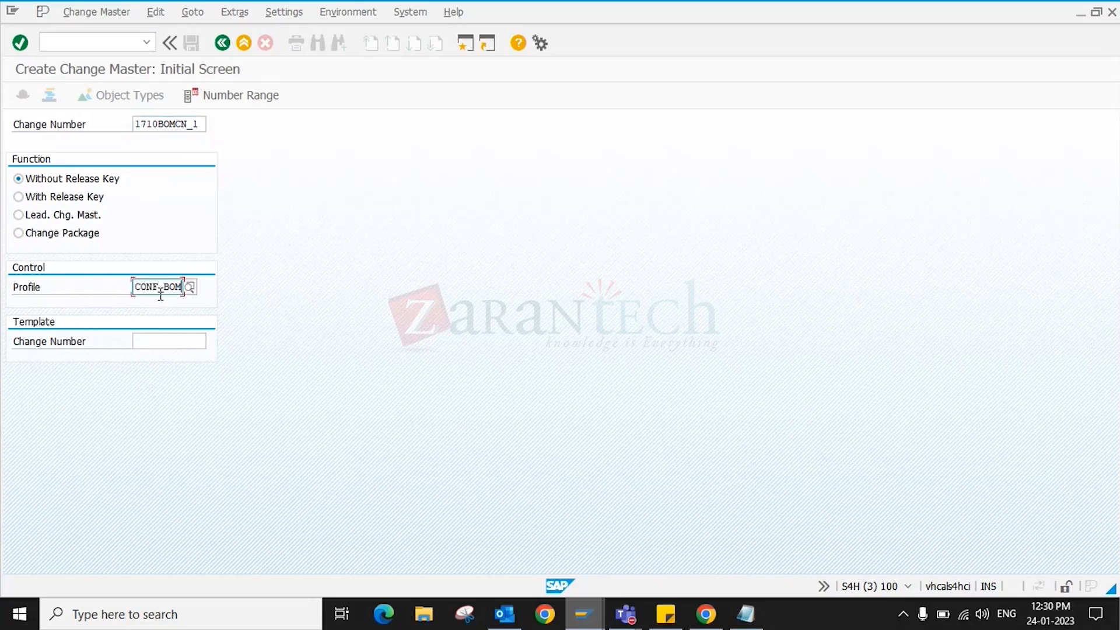
key("Return")
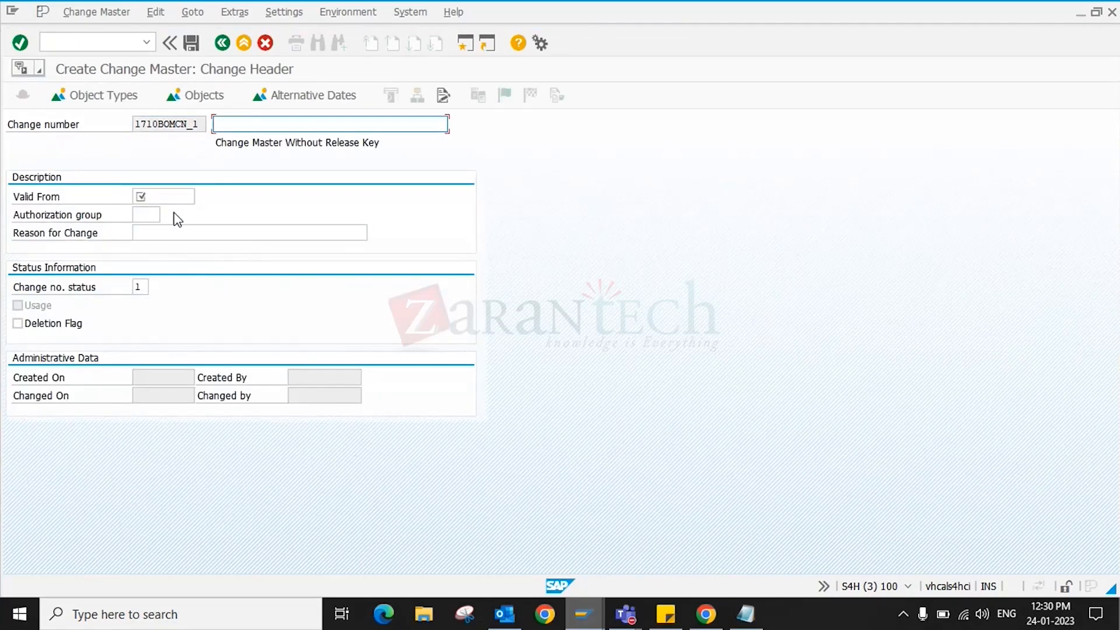
- Give it description '1710 BOM CHANGE NUMBER', valid from 01/24/2023, and save it
key("space")
key("Down")
key("Return")
key("Tab")
key("space")
key("Down")
key("Return")
key("Return")
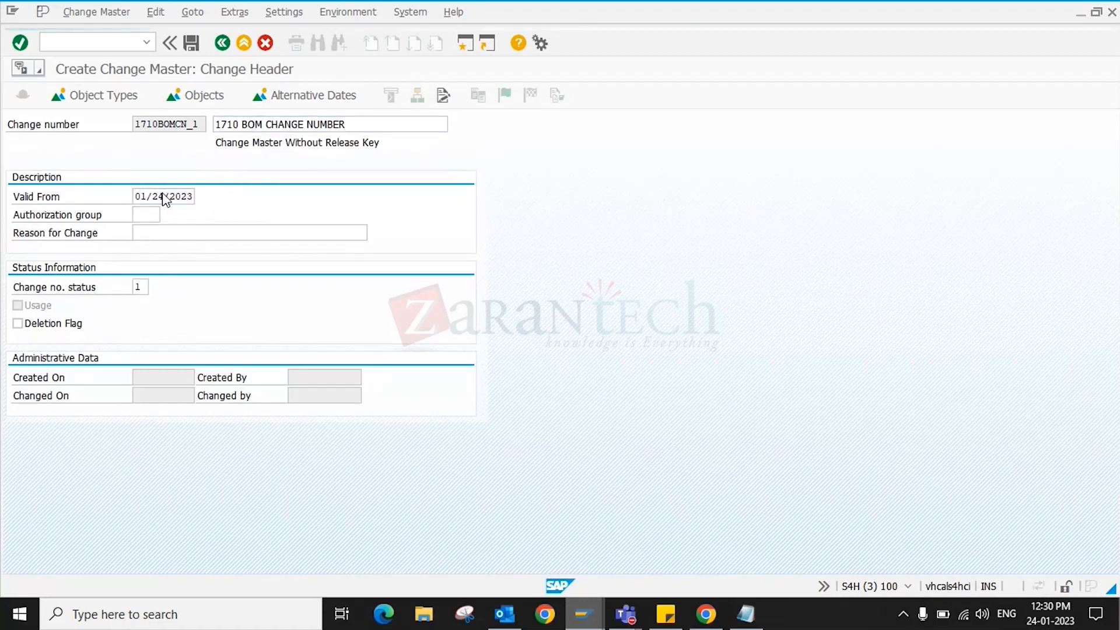
key("ctrl+s")
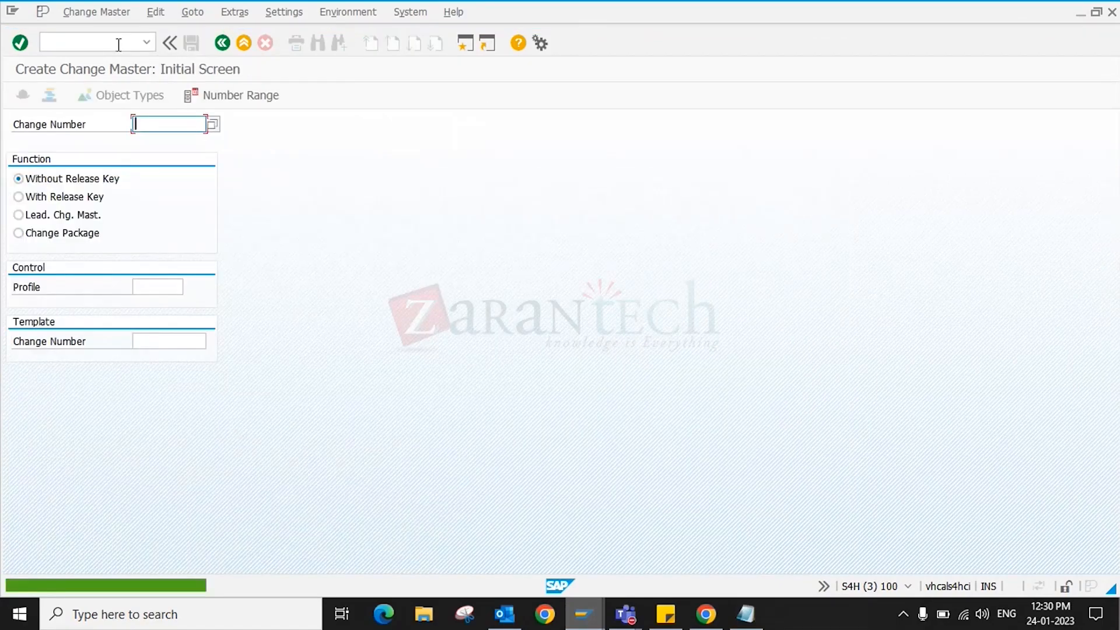
- Open the Create Material BOM transaction (CS01) from the command field
left_click(119, 44)
type("/NCC")
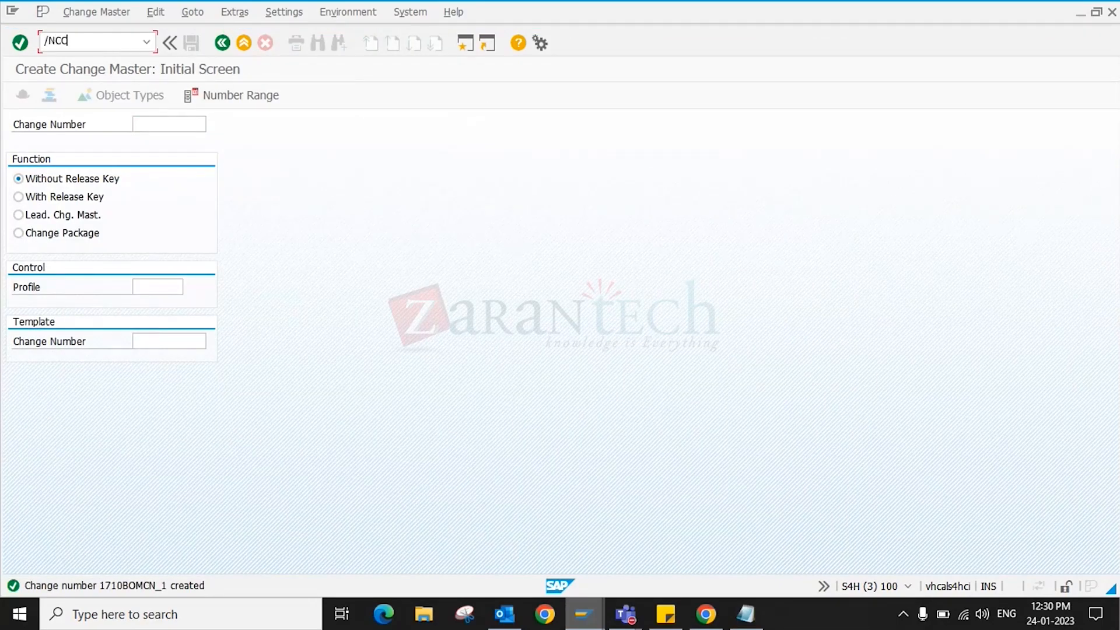
type("S01")
key("Return")
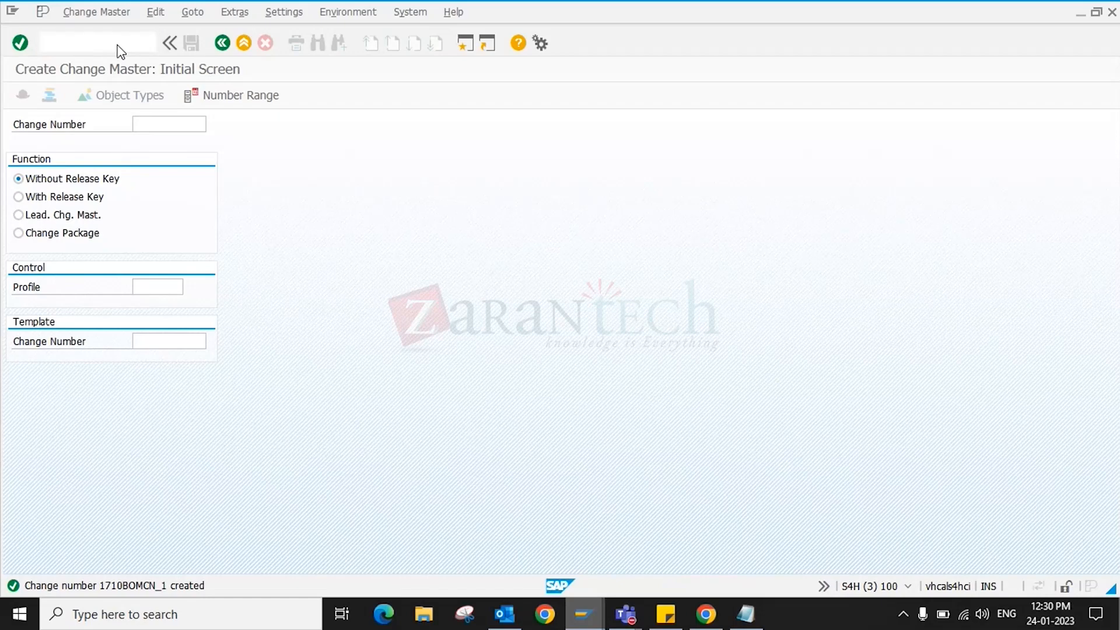
left_click(98, 43)
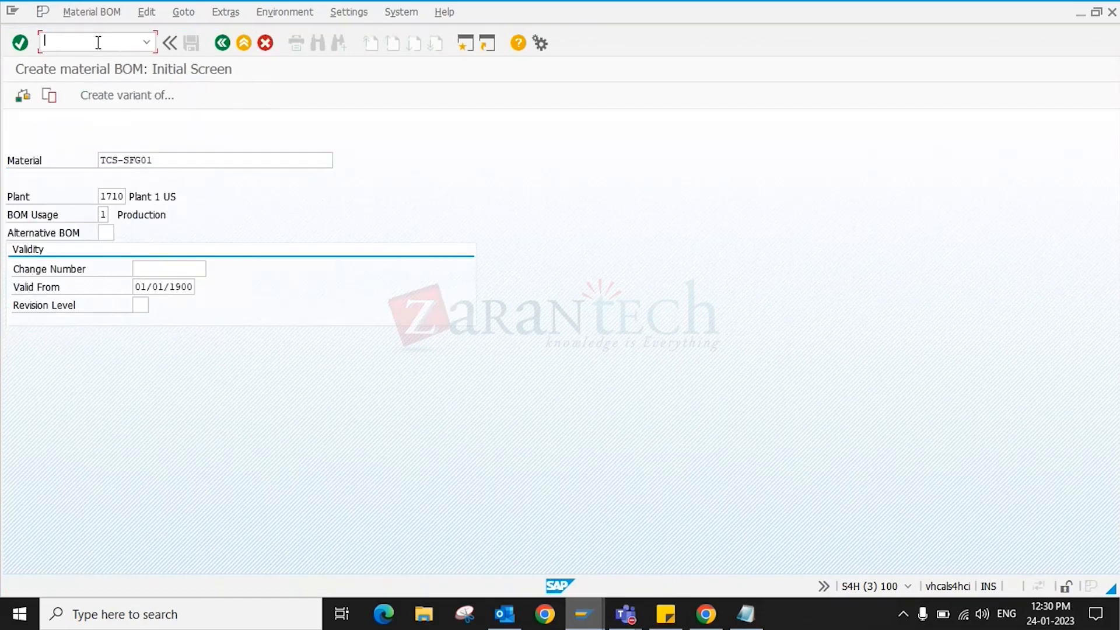
- Open TCS-SFG01's BOM for change under change number 1710BOMCN_1
type("/NCS02")
key("Return")
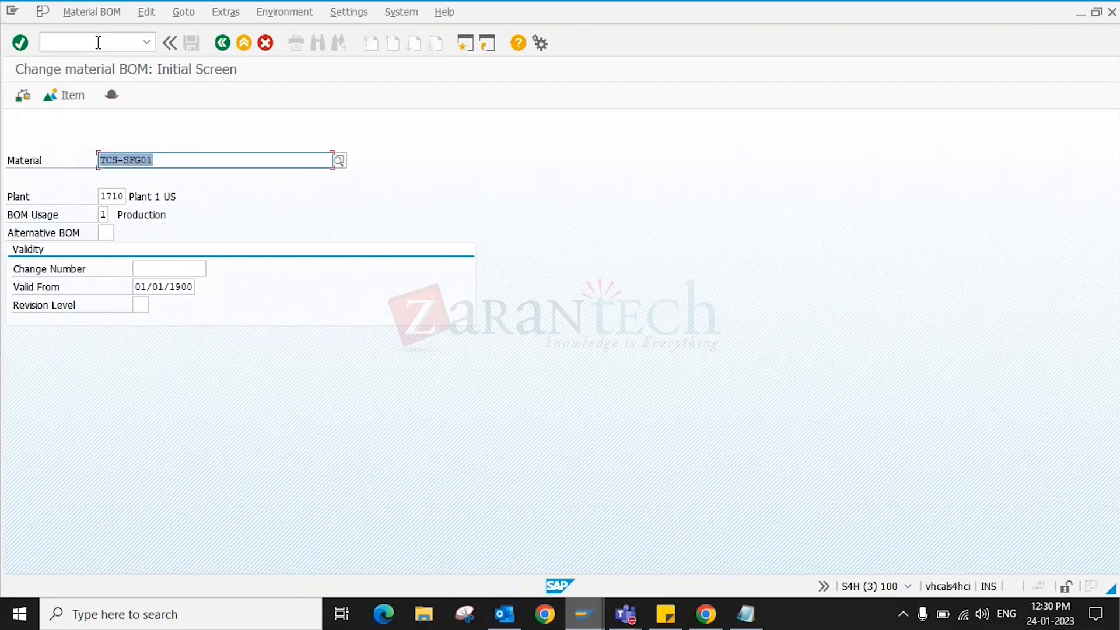
left_click(175, 282)
key("shift+Tab")
type("1")
left_click(175, 281)
type("_1")
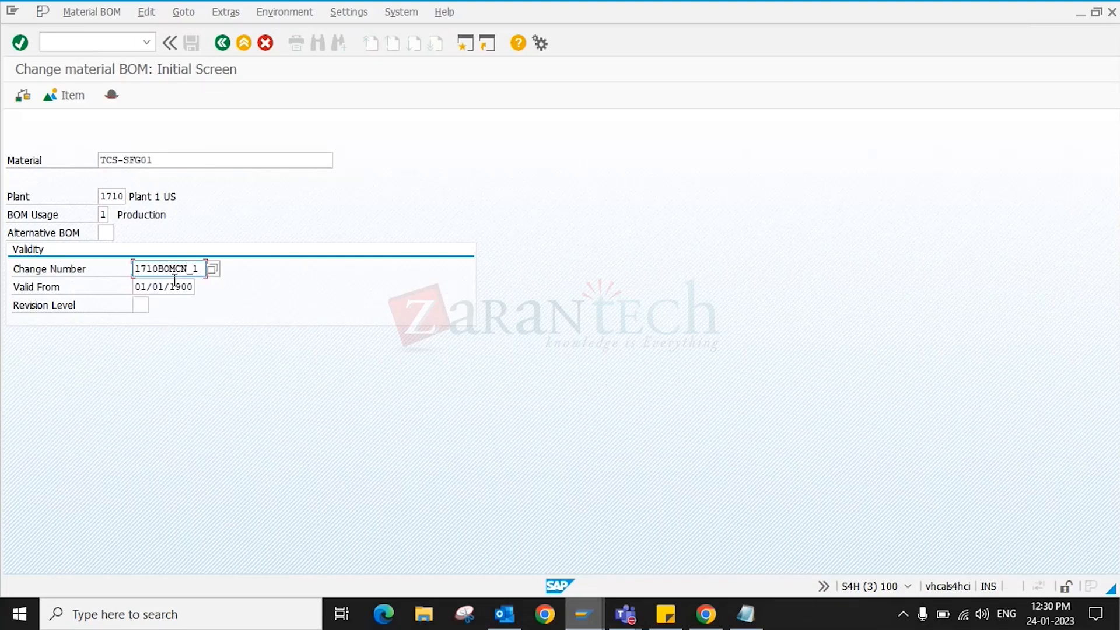
key("Return")
key("Return")
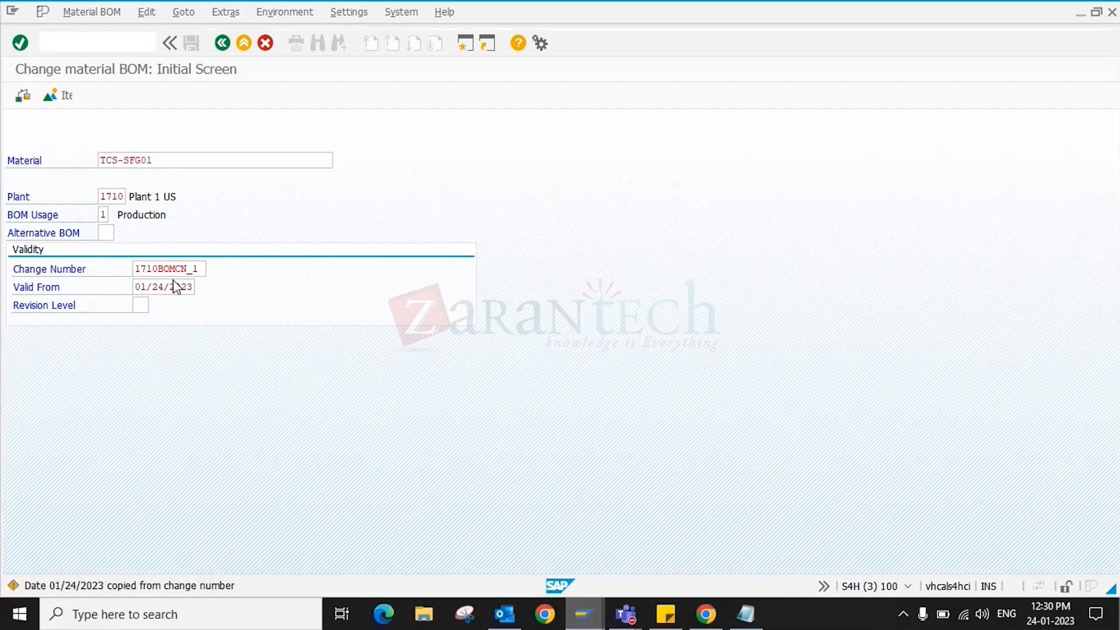
- Change component TCS-RAW01's quantity from 1 to 3 and confirm
left_click(478, 250)
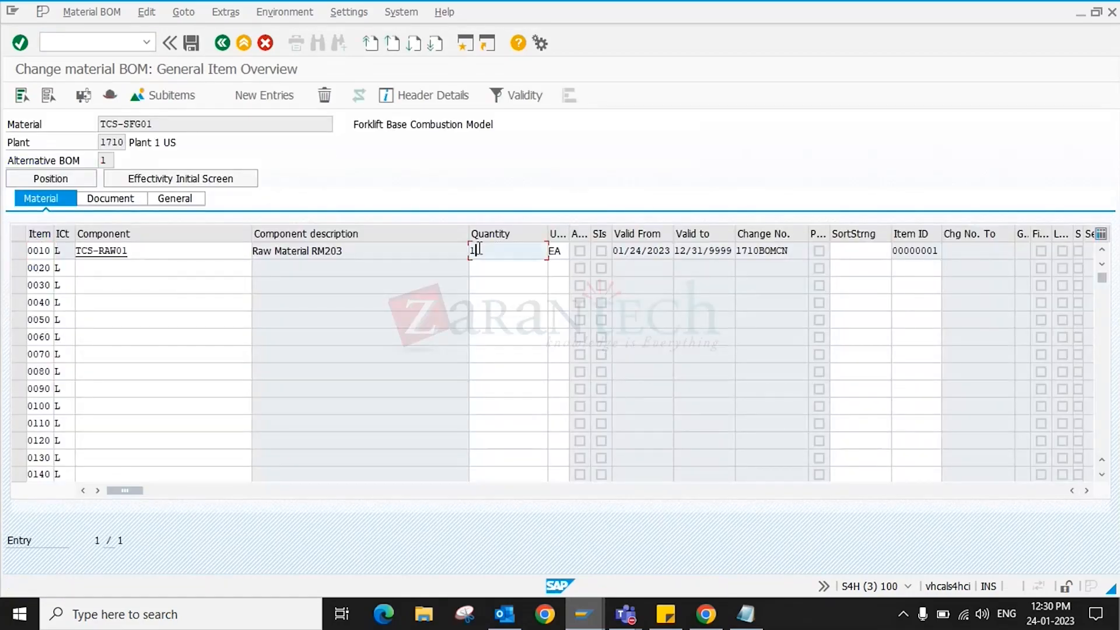
type("3")
key("Return")
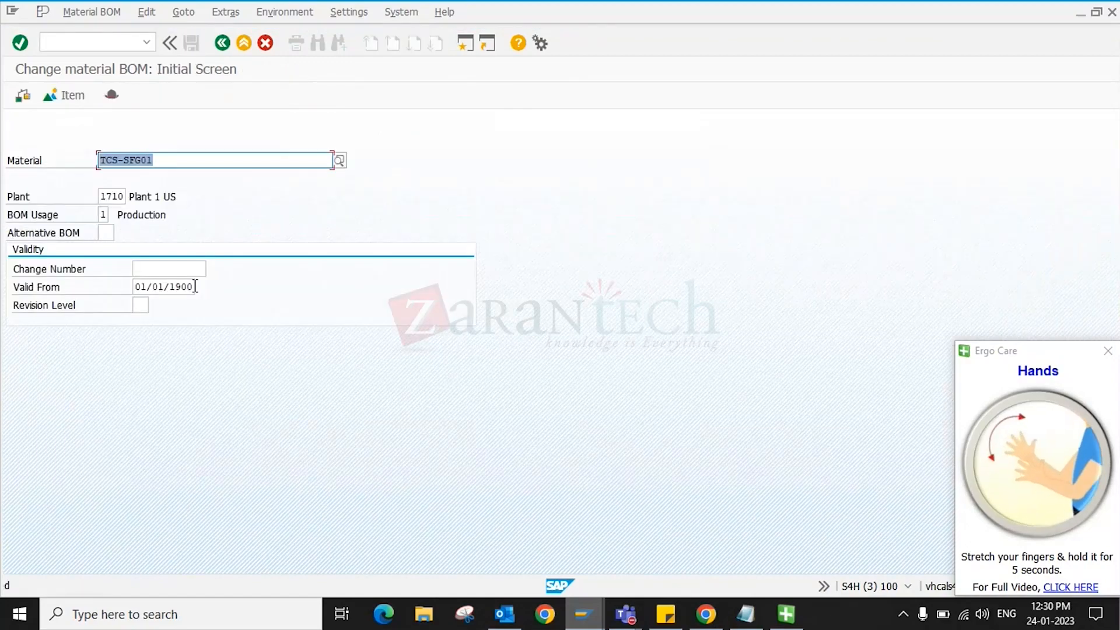
left_click(87, 12)
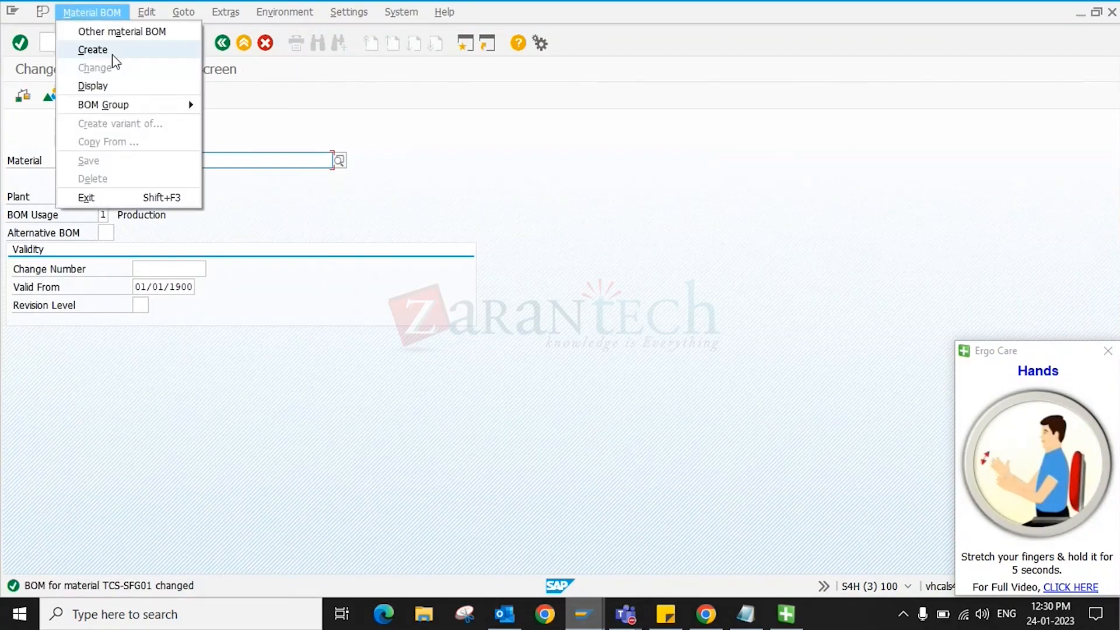
- Display TCS-SFG01's BOM items and compare both rows' change numbers and component TCS-RAW01
left_click(104, 88)
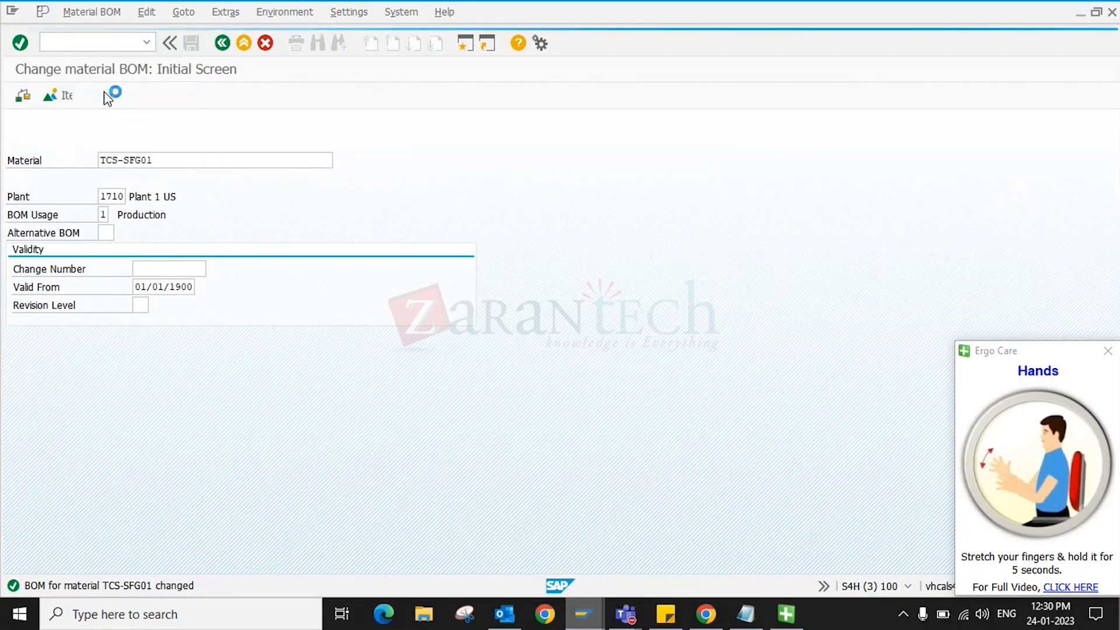
left_click(105, 93)
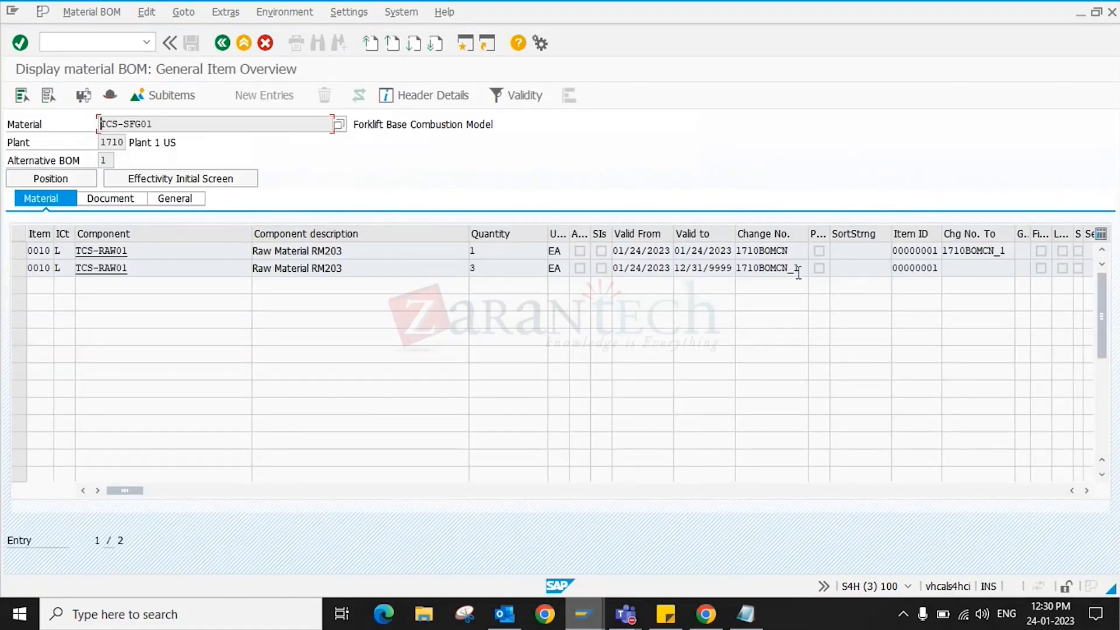
left_click_drag(795, 269, 735, 269)
left_click(857, 272)
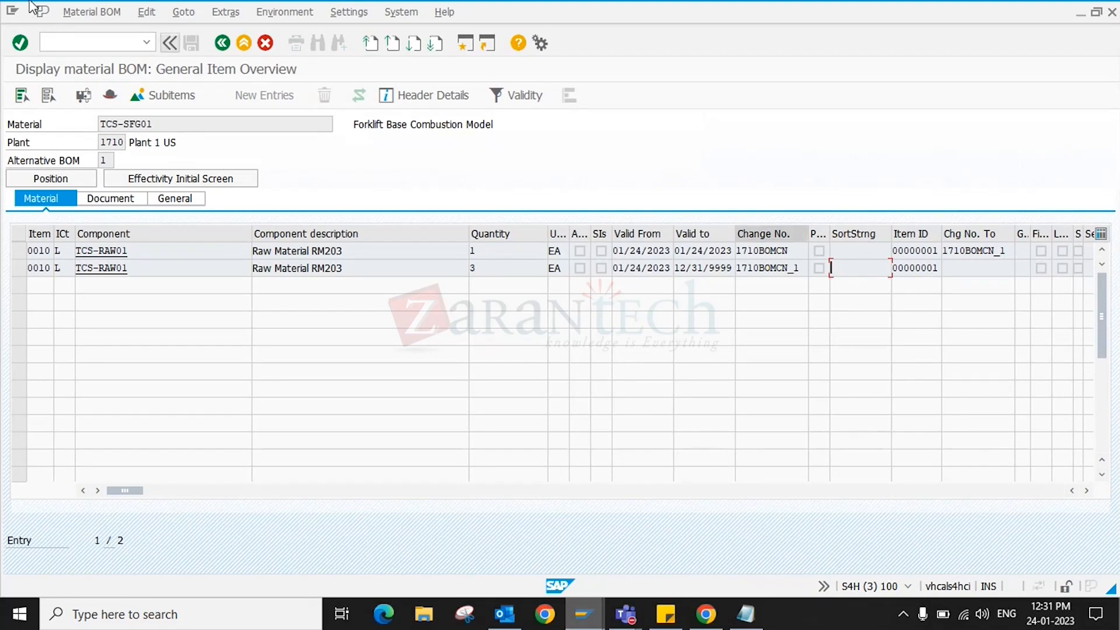
left_click(223, 43)
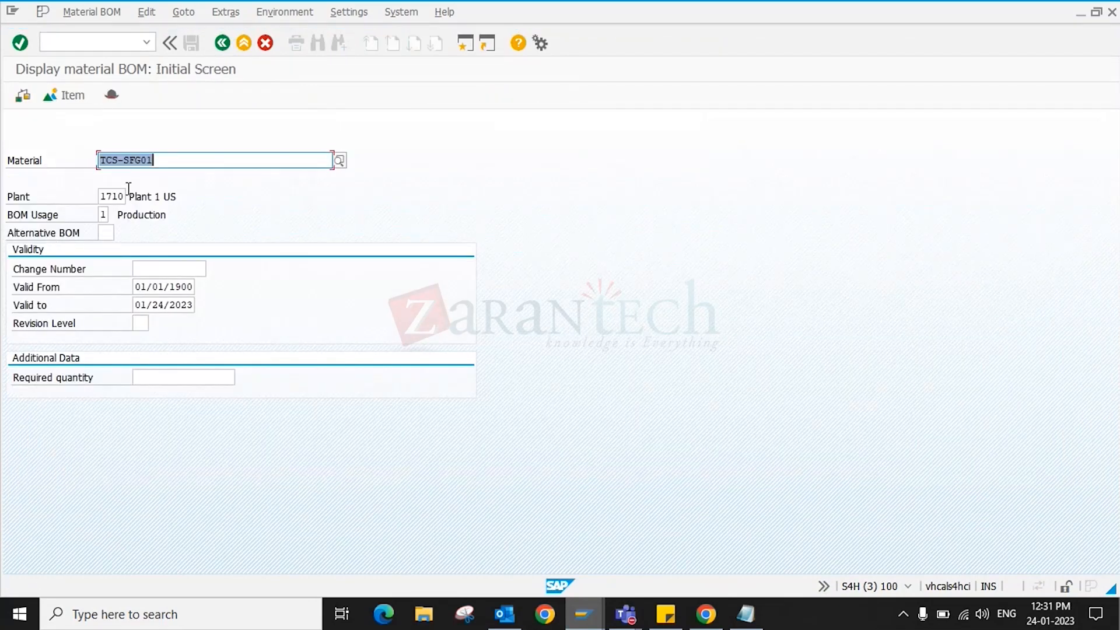
key("Return")
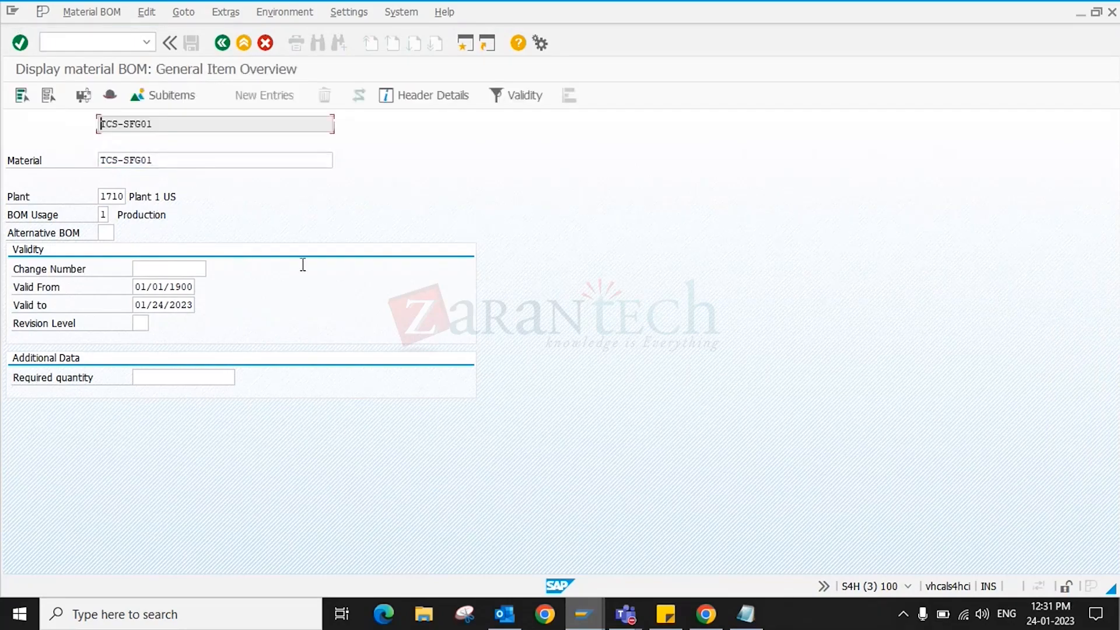
double_click(156, 249)
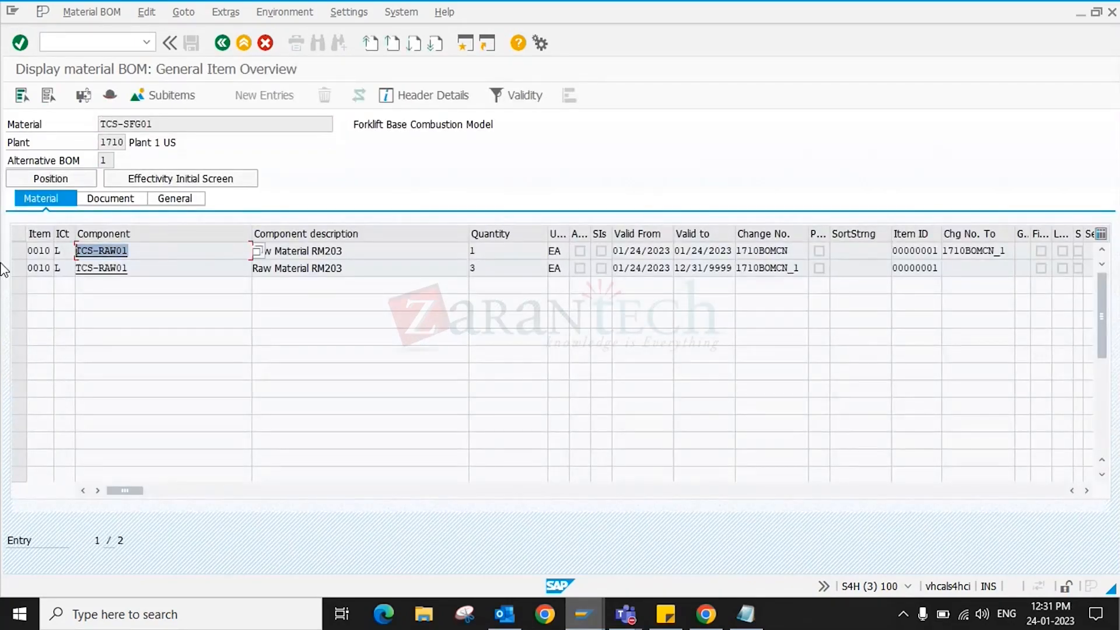
- Launch transaction /NCS03 from the command field
left_click(80, 46)
type("/NCS03")
key("Return")
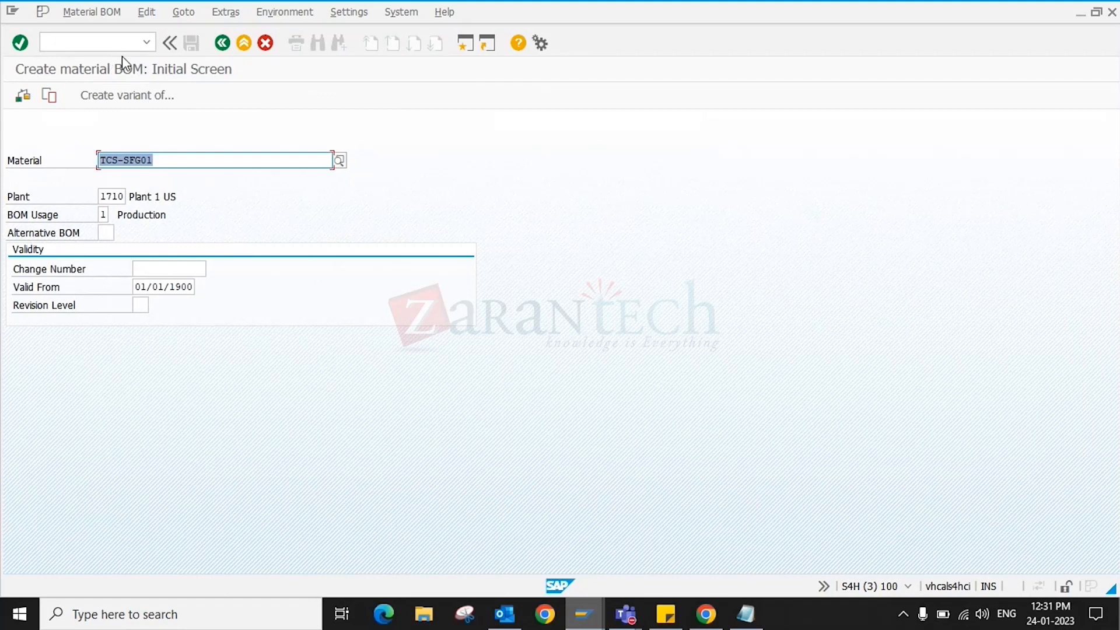
- Display TCS-SFG01's BOM items under change number 1710BOMCN_1, showing quantity 3
left_click(123, 41)
left_click(91, 12)
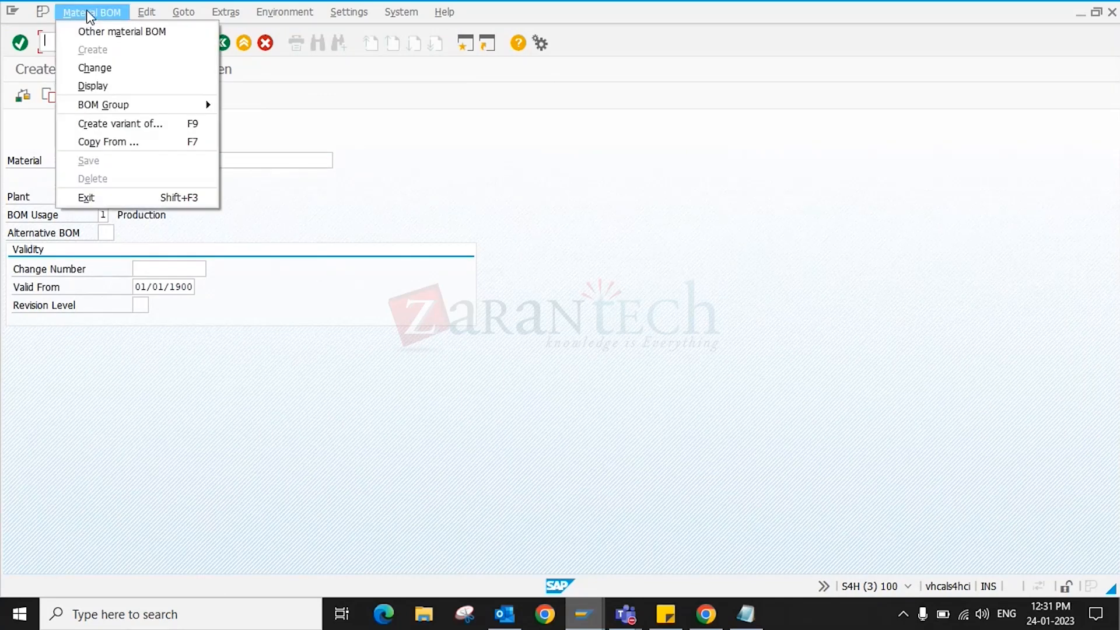
left_click(94, 86)
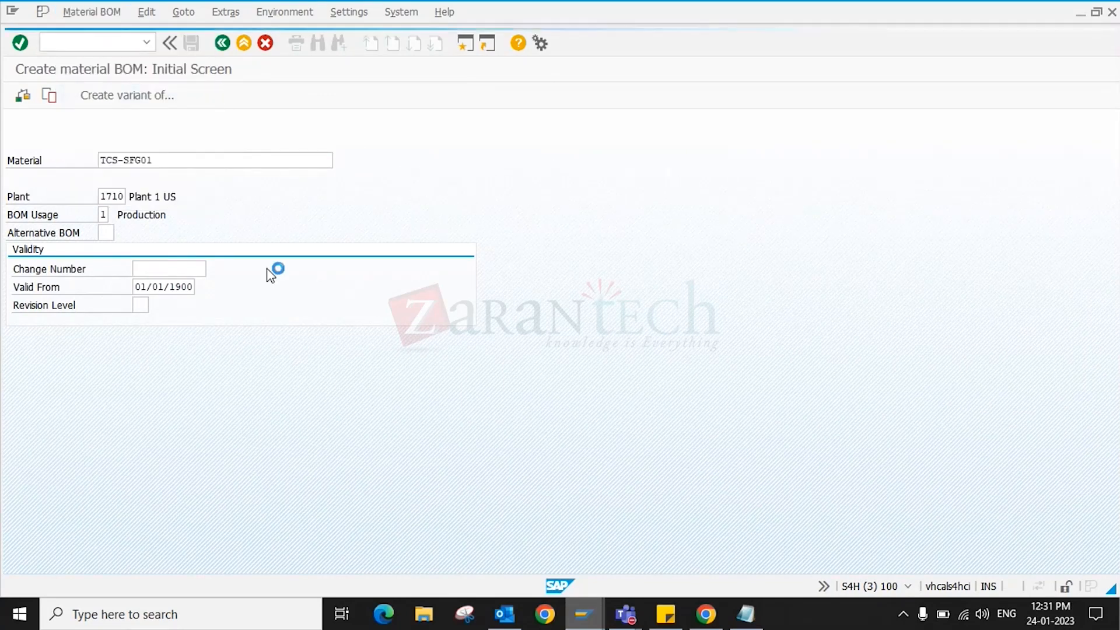
left_click(179, 268)
key("Down")
key("Return")
key("Return")
key("Return")
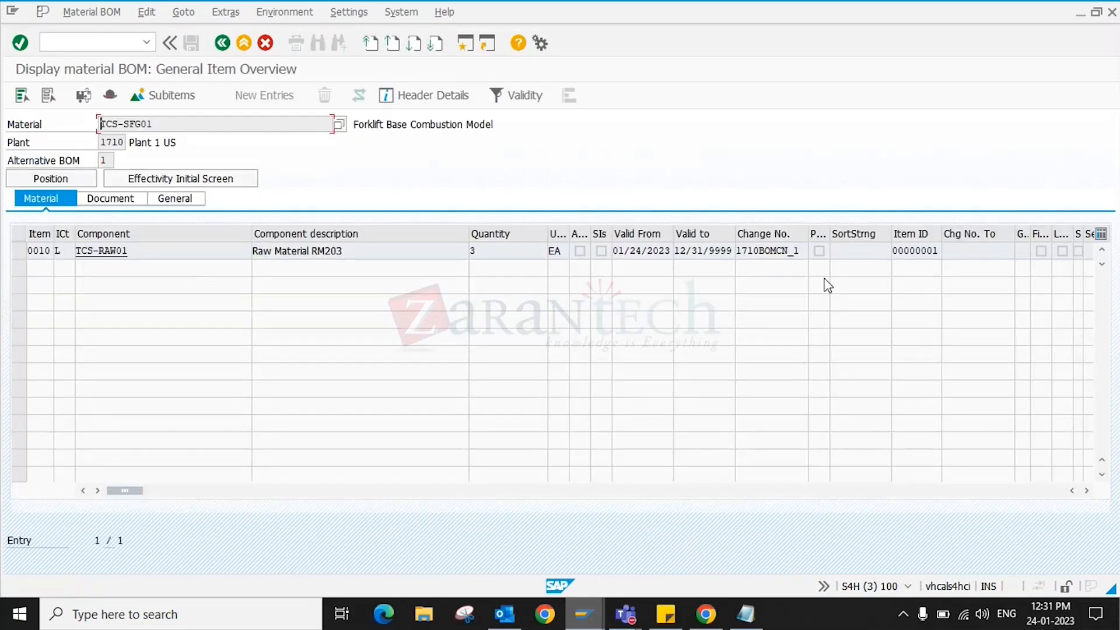
left_click(523, 245)
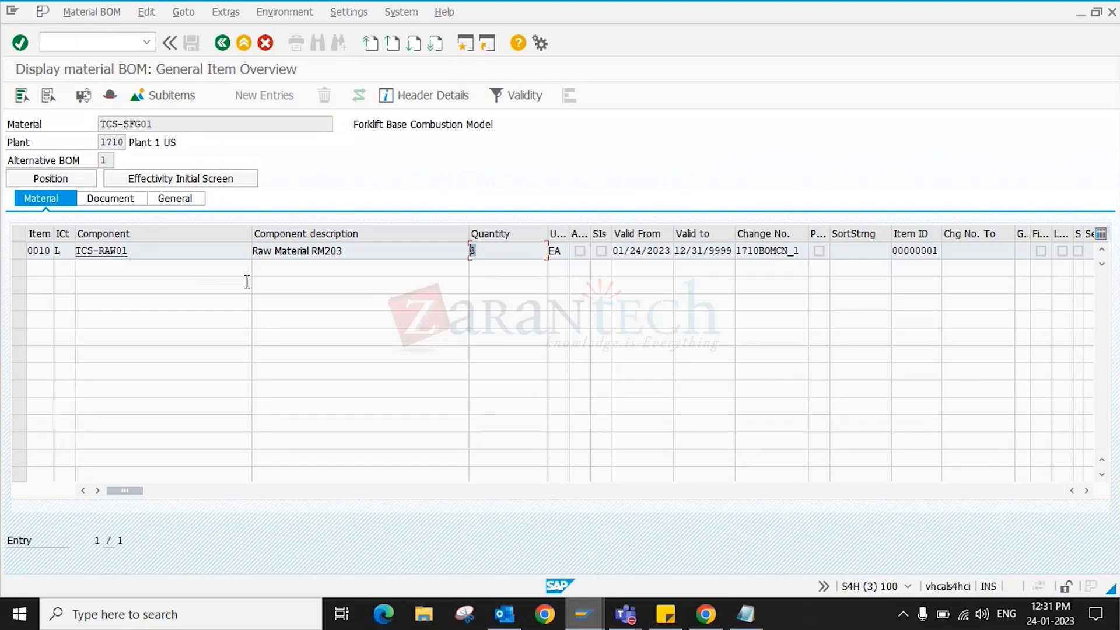
left_click(223, 46)
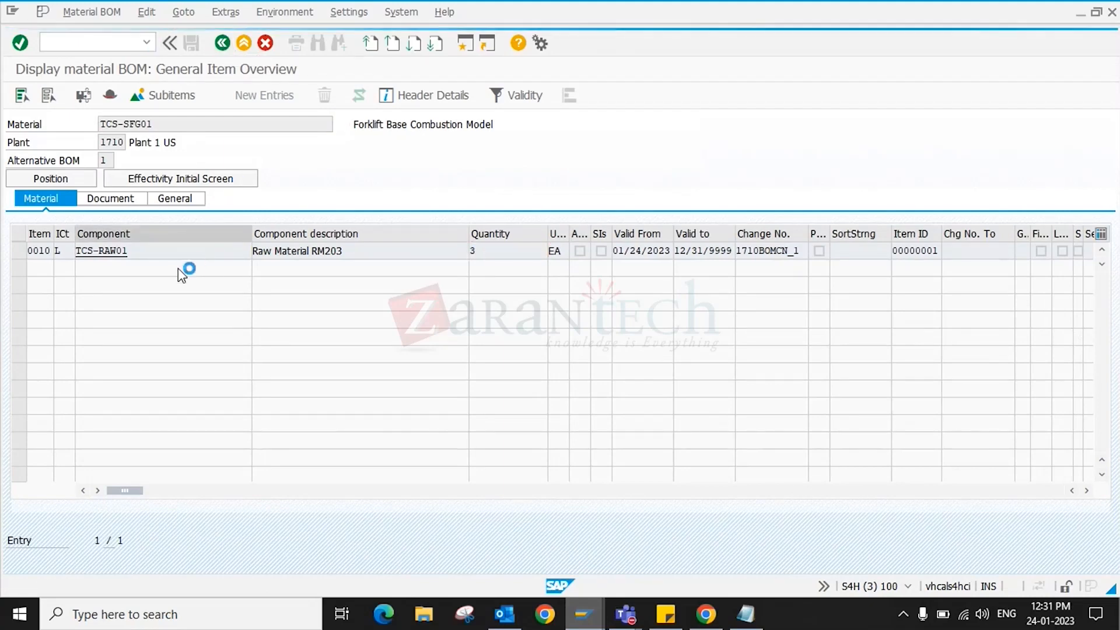
- Display the BOM items under change number 1710BOMCN instead
left_click(184, 267)
key("Down")
key("Return")
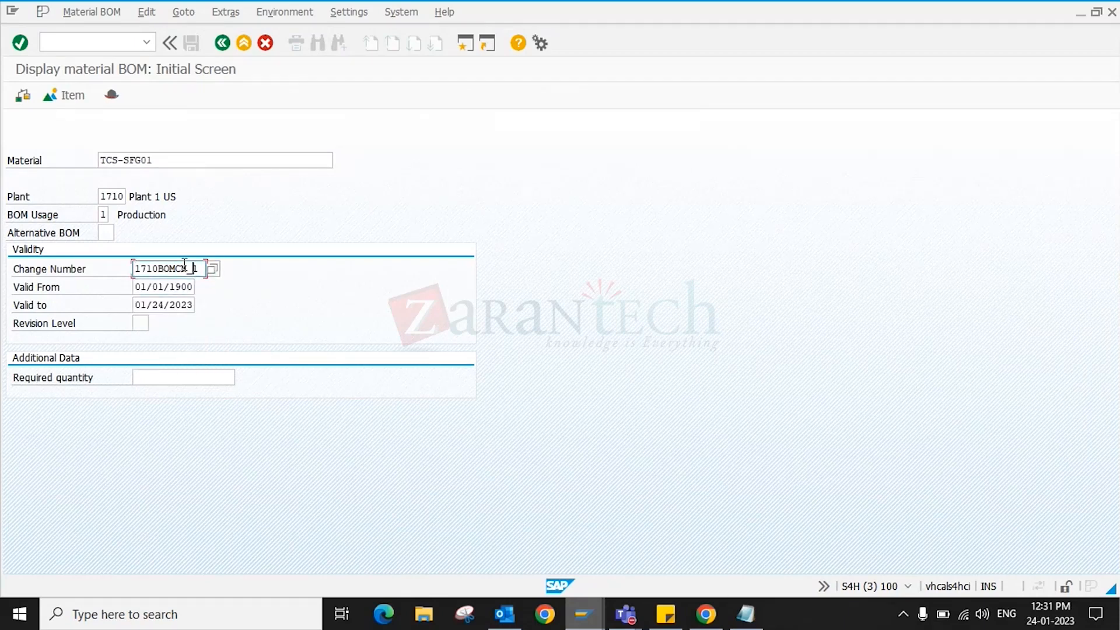
key("BackSpace")
key("BackSpace")
key("Return")
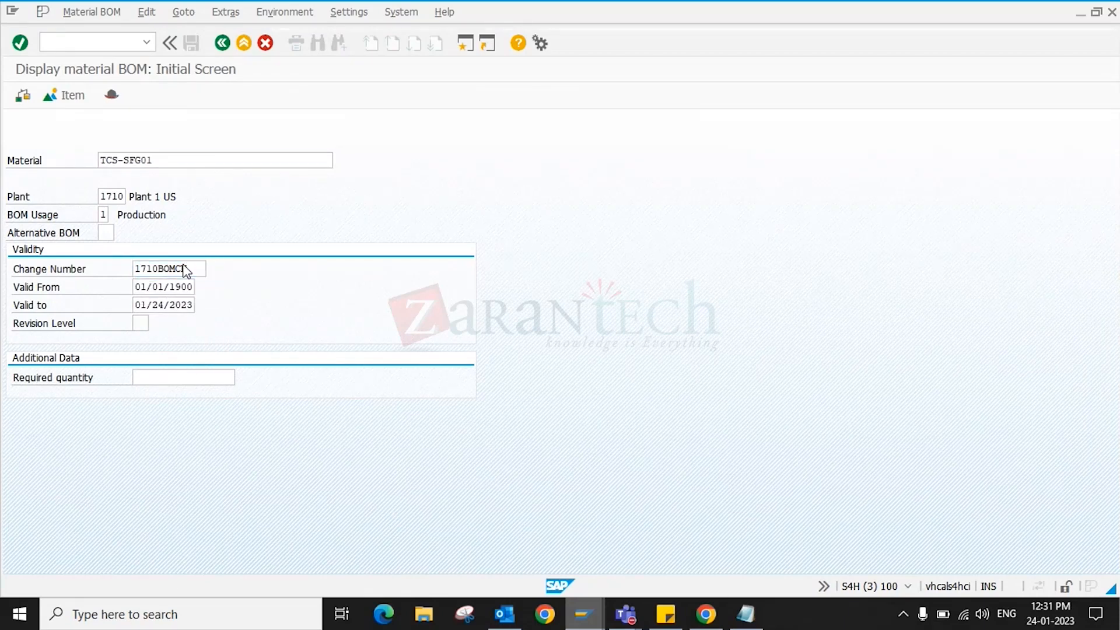
key("Return")
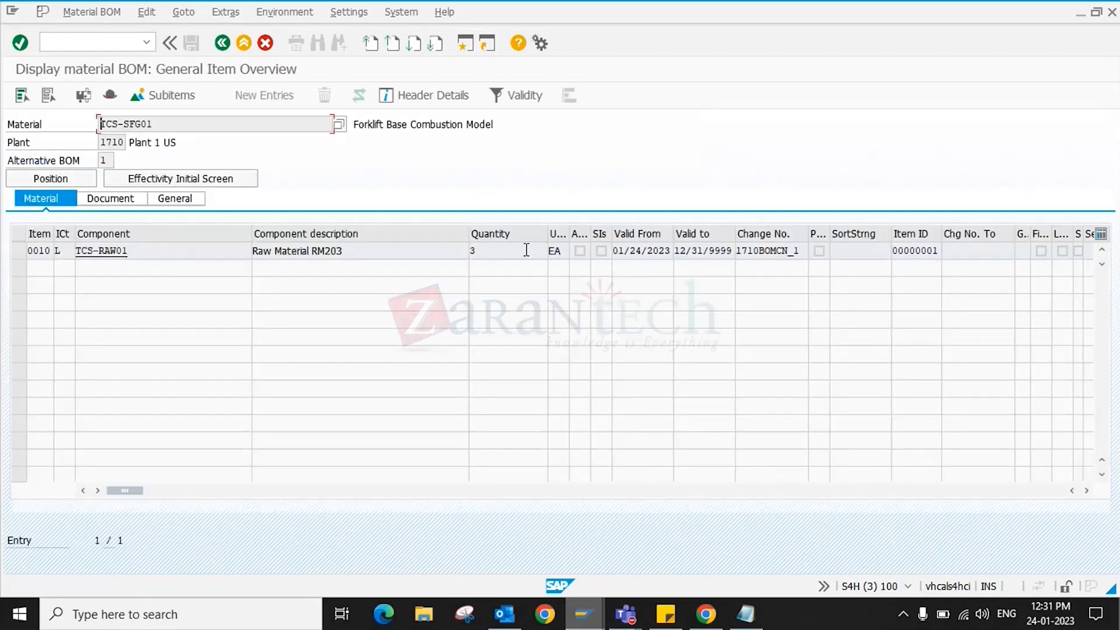
left_click(495, 251)
left_click(516, 249)
left_click(222, 43)
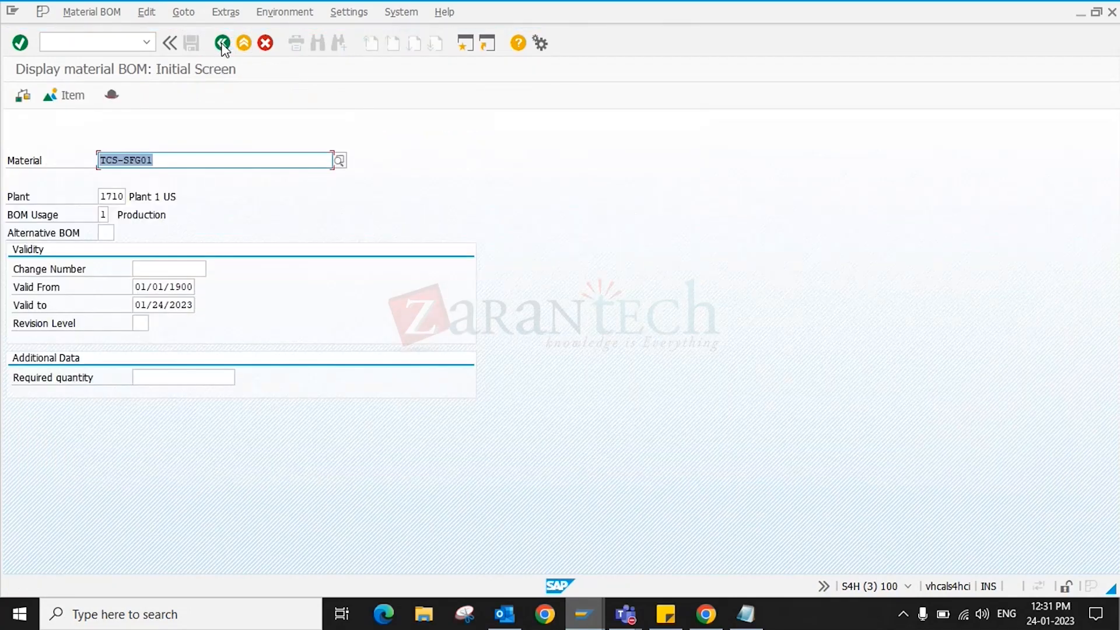
- Redisplay items under 1710BOMCN and check the quantity and 1710BOMCN_1 change number columns
left_click(170, 269)
left_click(169, 282)
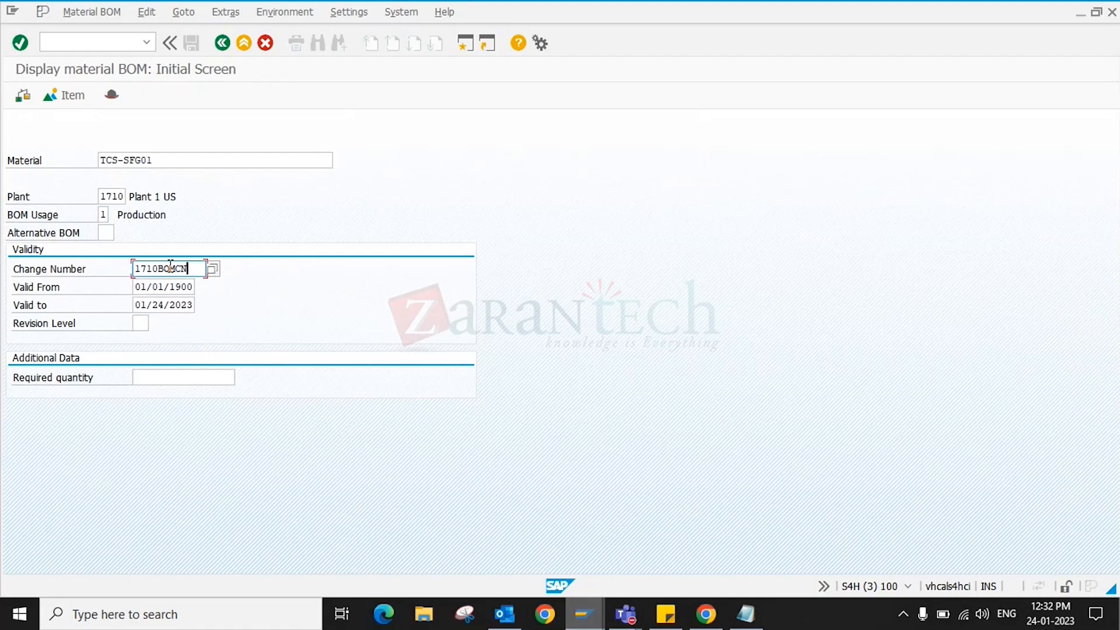
key("Return")
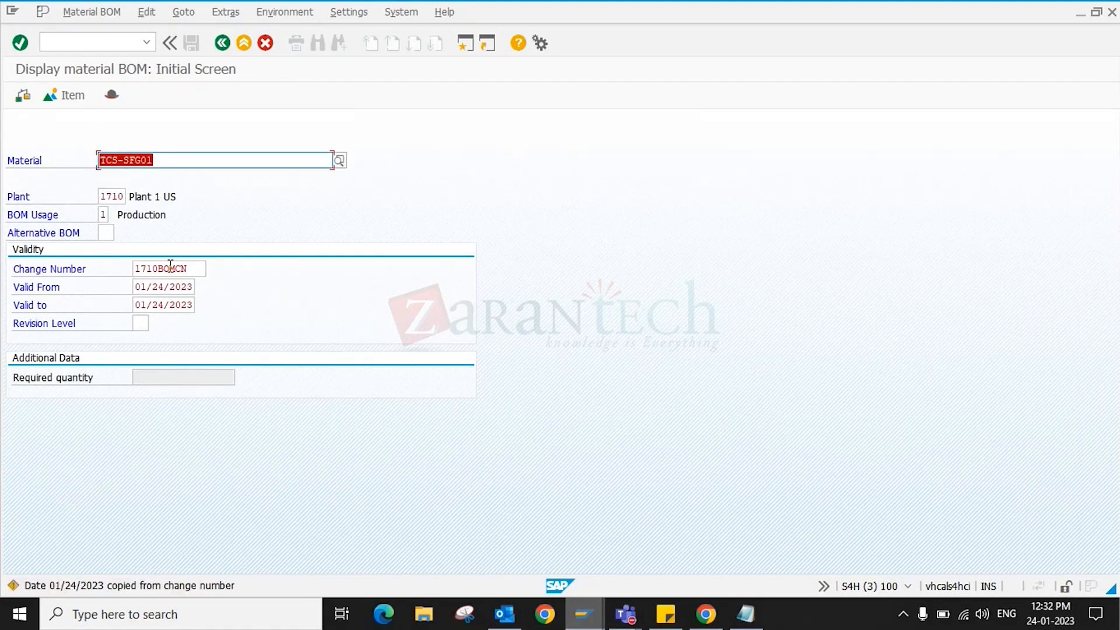
key("Return")
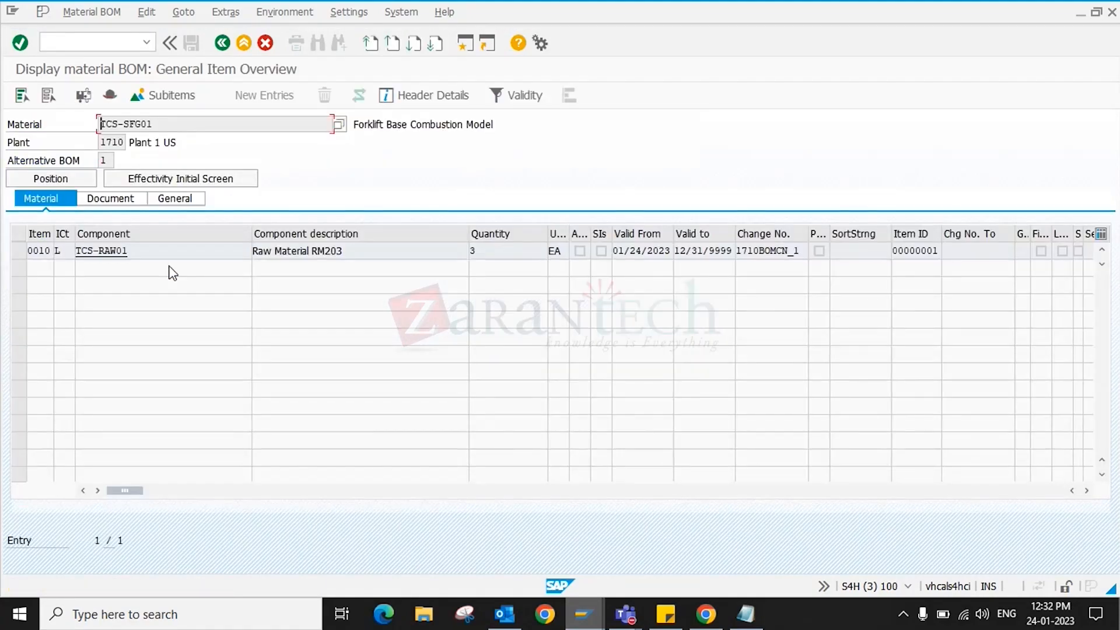
left_click(501, 255)
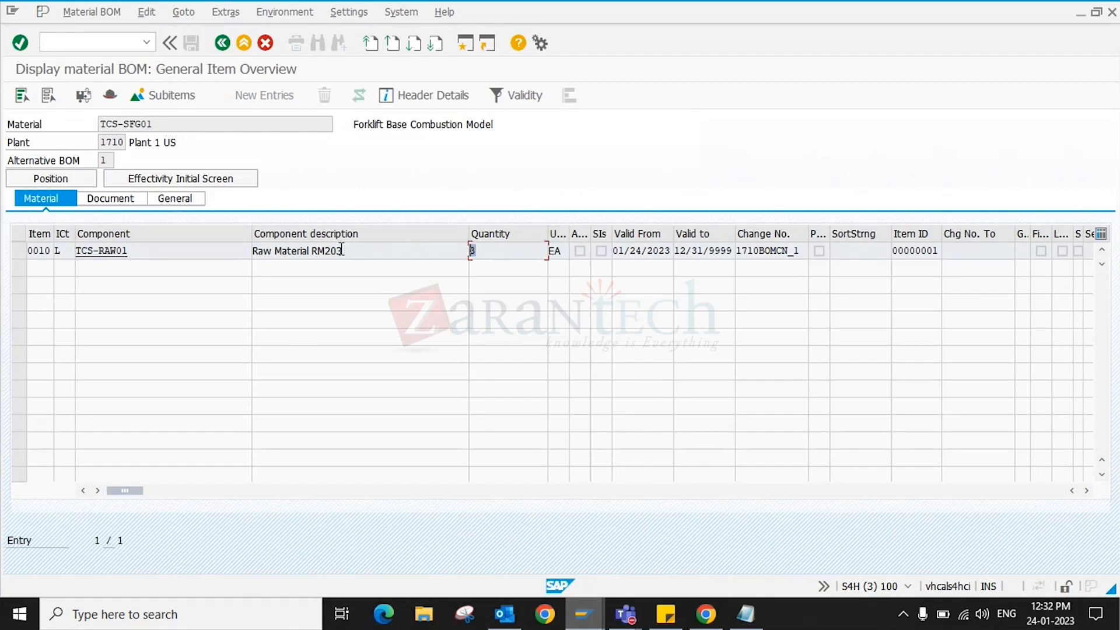
left_click(795, 252)
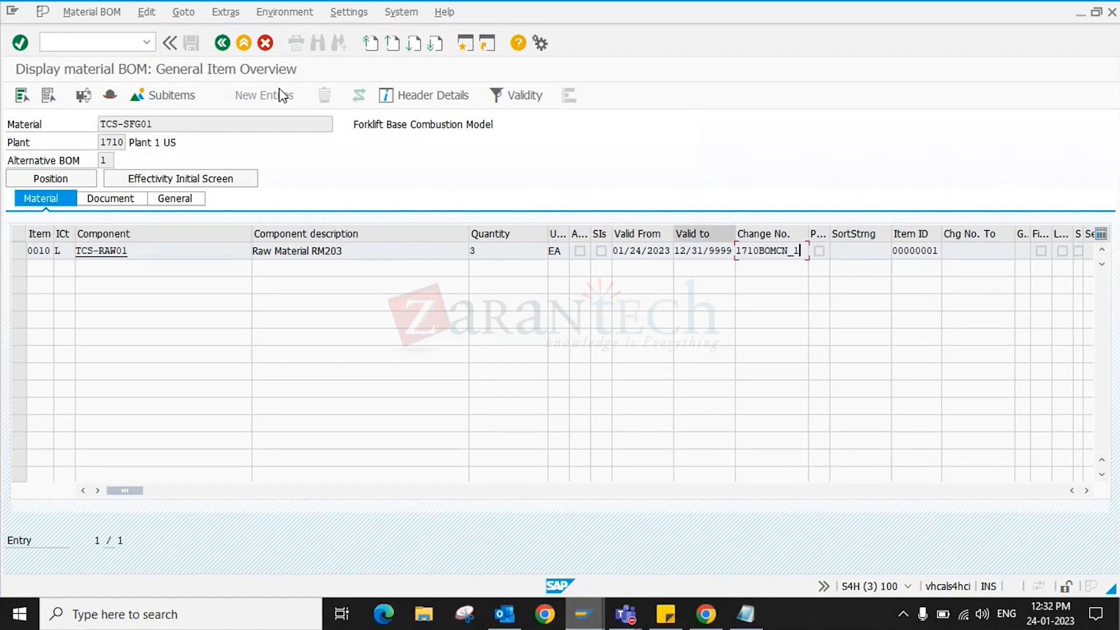
left_click(223, 42)
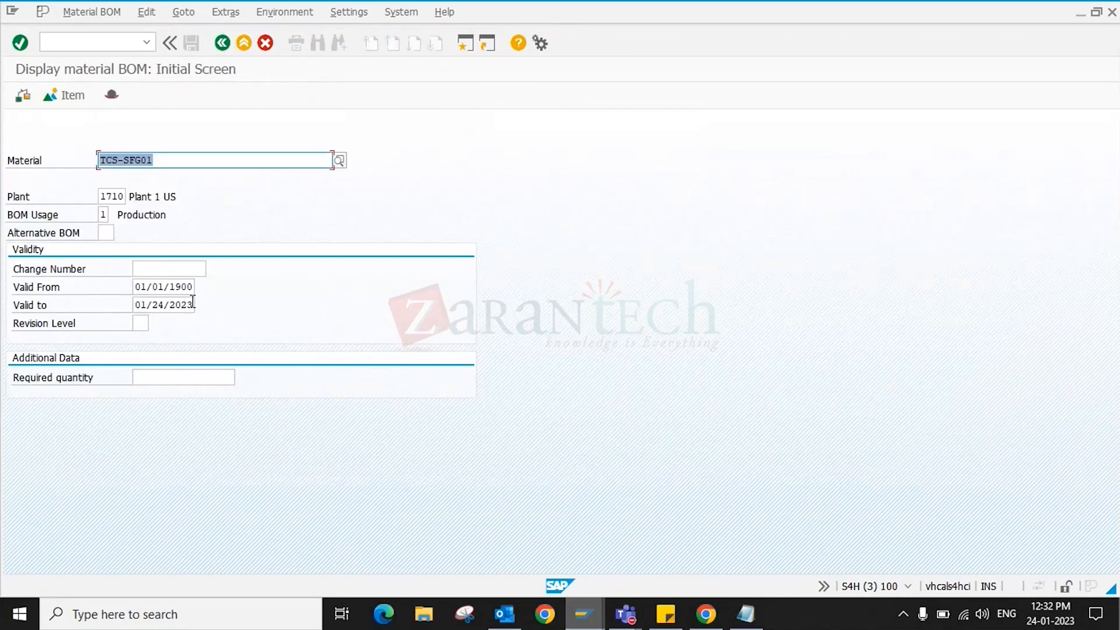
- Show items under 1710BOMCN_1 again, then display all versions with no change number
left_click(177, 272)
left_click(177, 273)
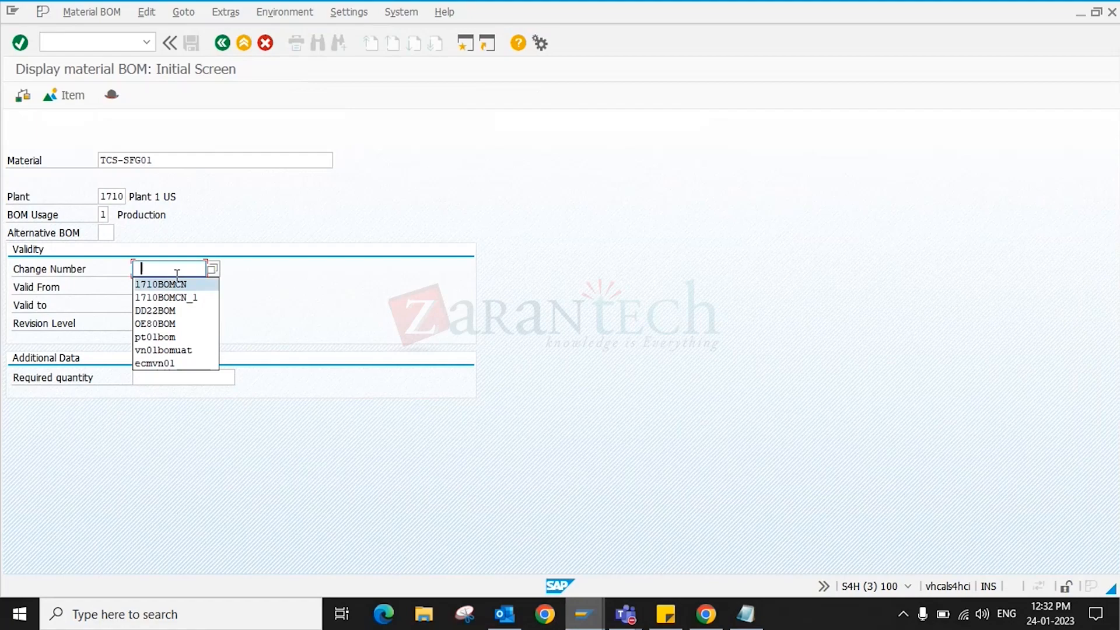
left_click(175, 298)
key("Return")
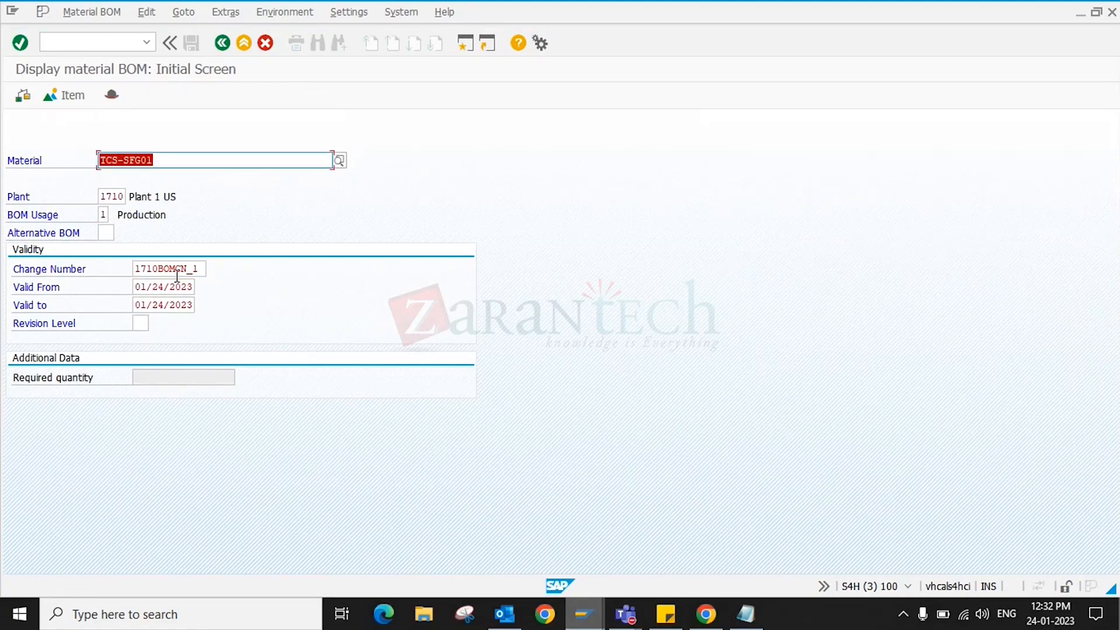
key("Return")
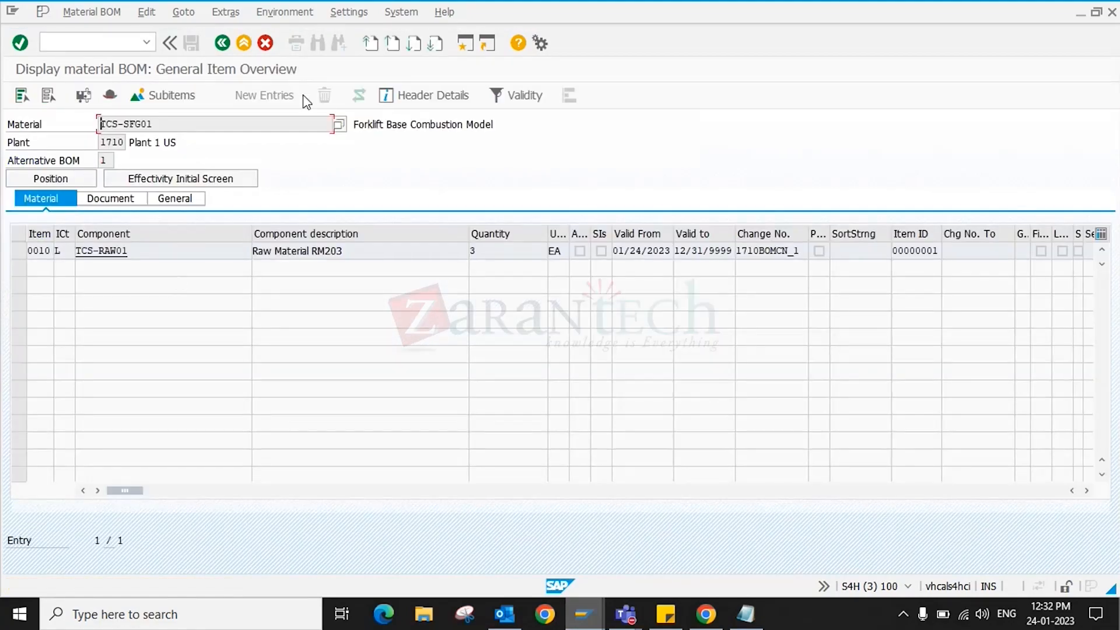
left_click(216, 43)
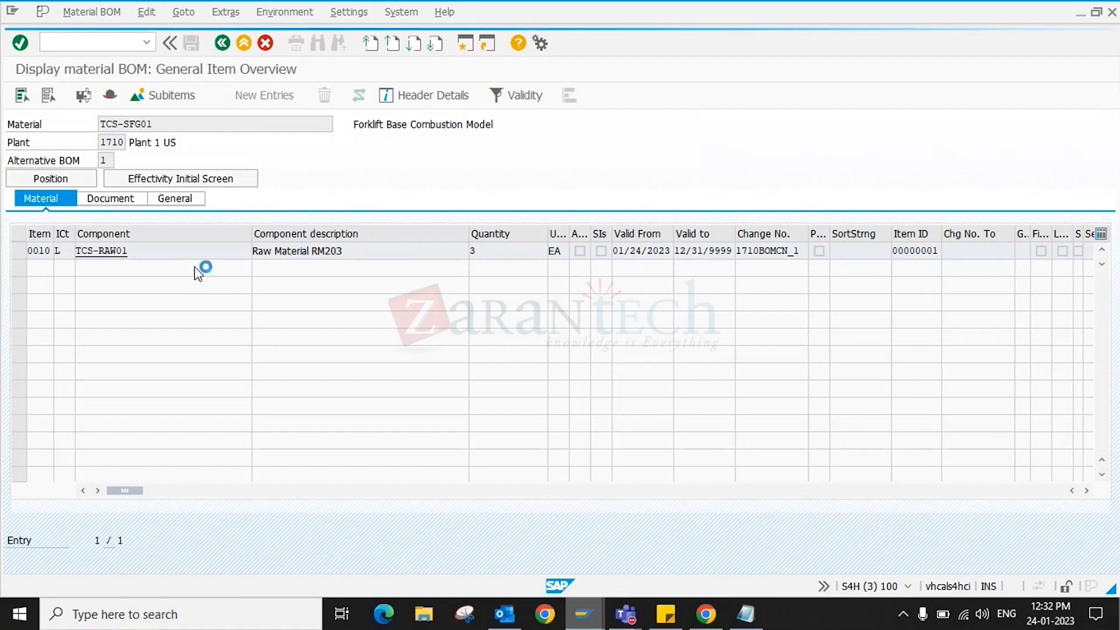
key("Return")
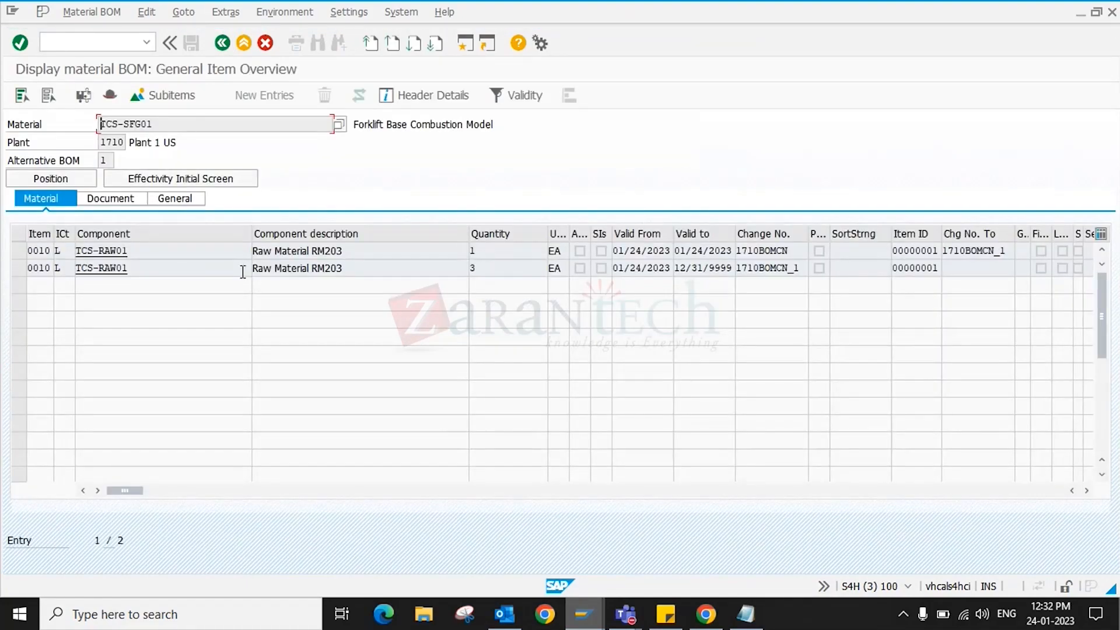
- Check row 0010's component TCS-RAW01 and its Valid From/Valid To dates, then go back
left_click(23, 248)
left_click(22, 248)
left_click(100, 253)
left_click(651, 251)
left_click(710, 255)
left_click_drag(626, 255, 703, 257)
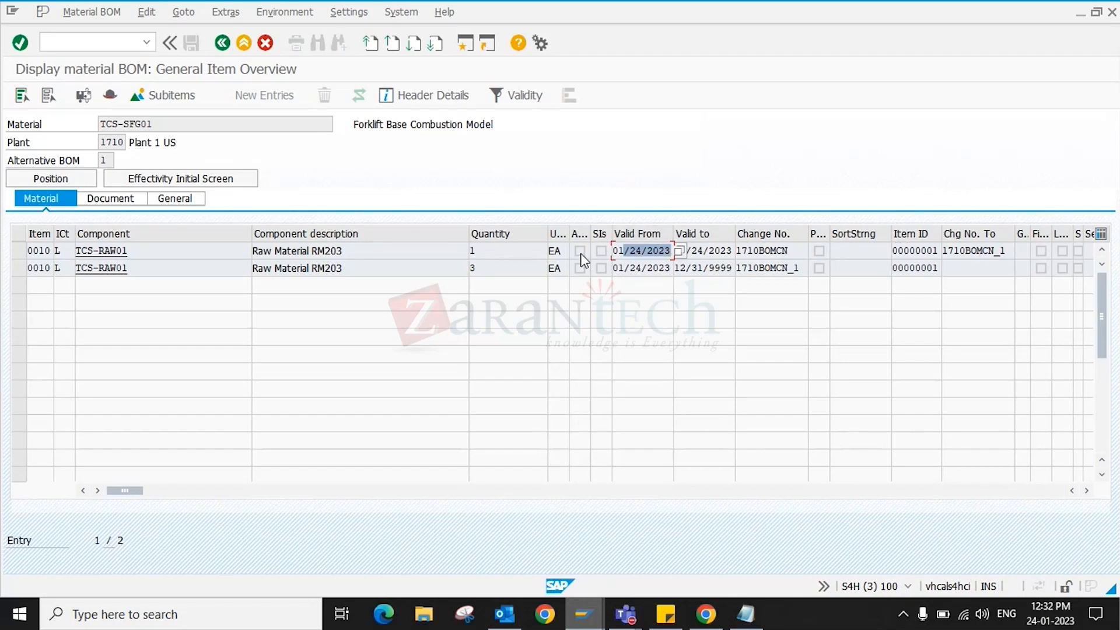
left_click(507, 267)
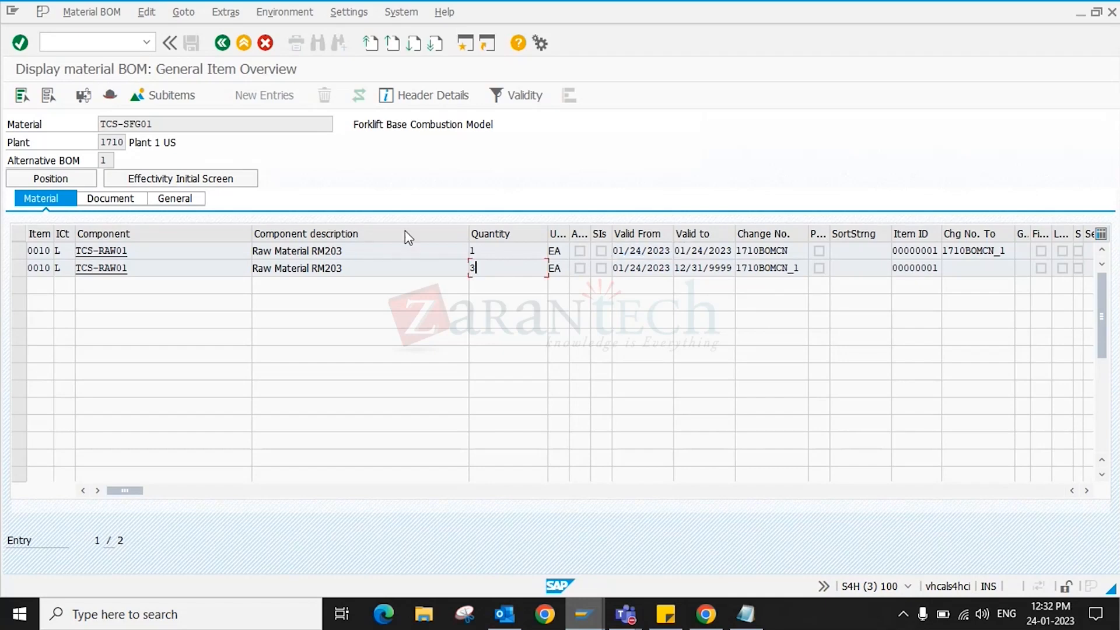
left_click(223, 43)
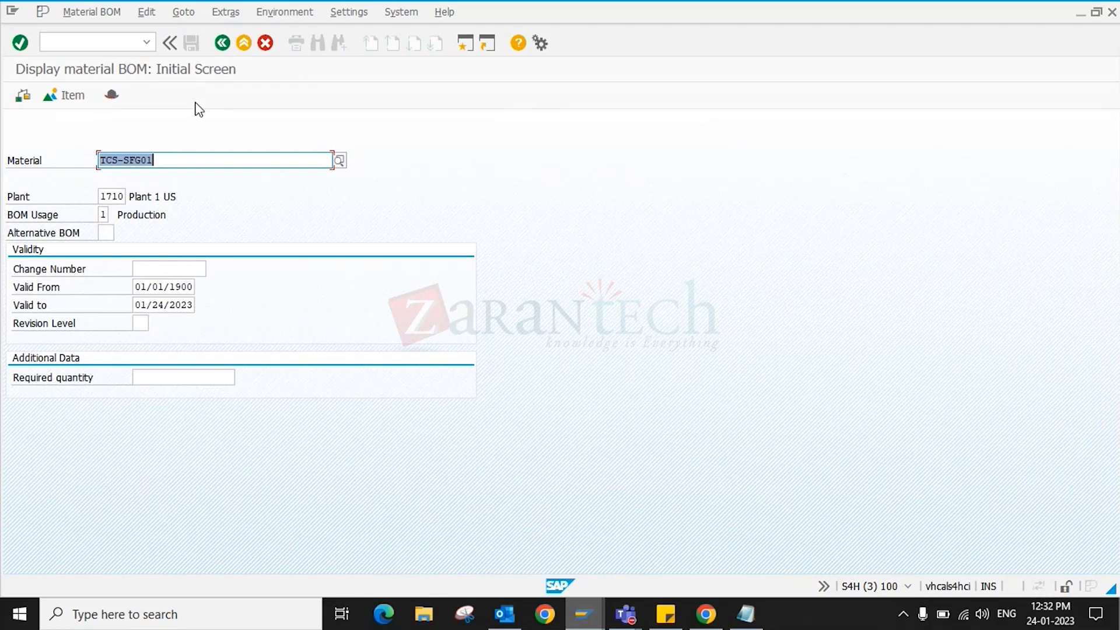
- Open the Create material BOM transaction and set the material to SG224
left_click(103, 42)
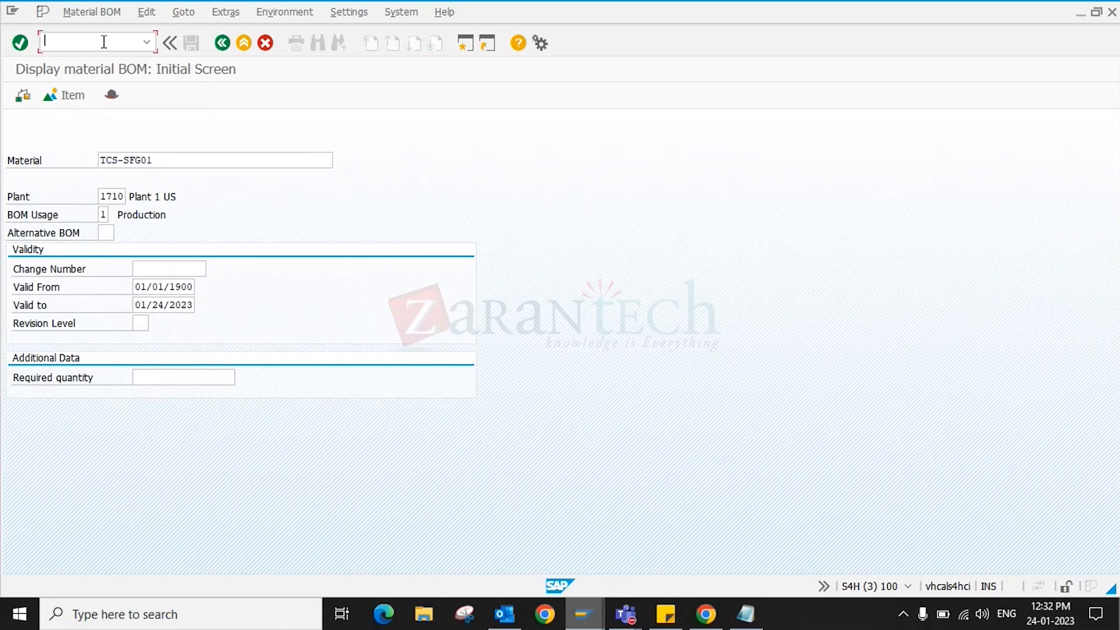
type("/NCS03")
key("Return")
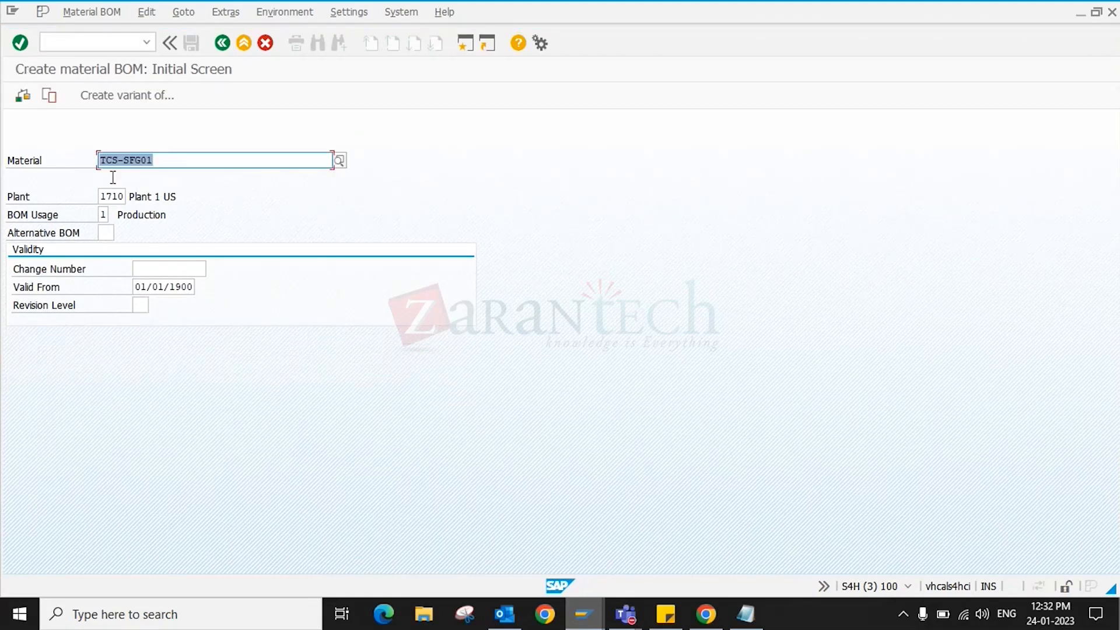
key("End")
key("BackSpace")
key("BackSpace")
key("BackSpace")
key("BackSpace")
key("BackSpace")
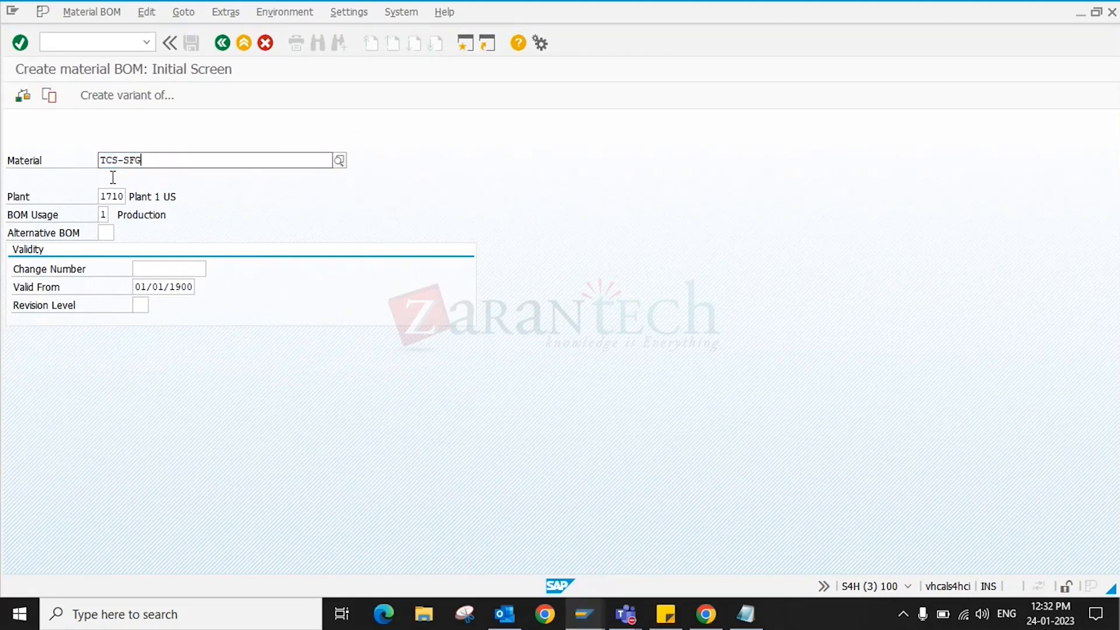
key("BackSpace")
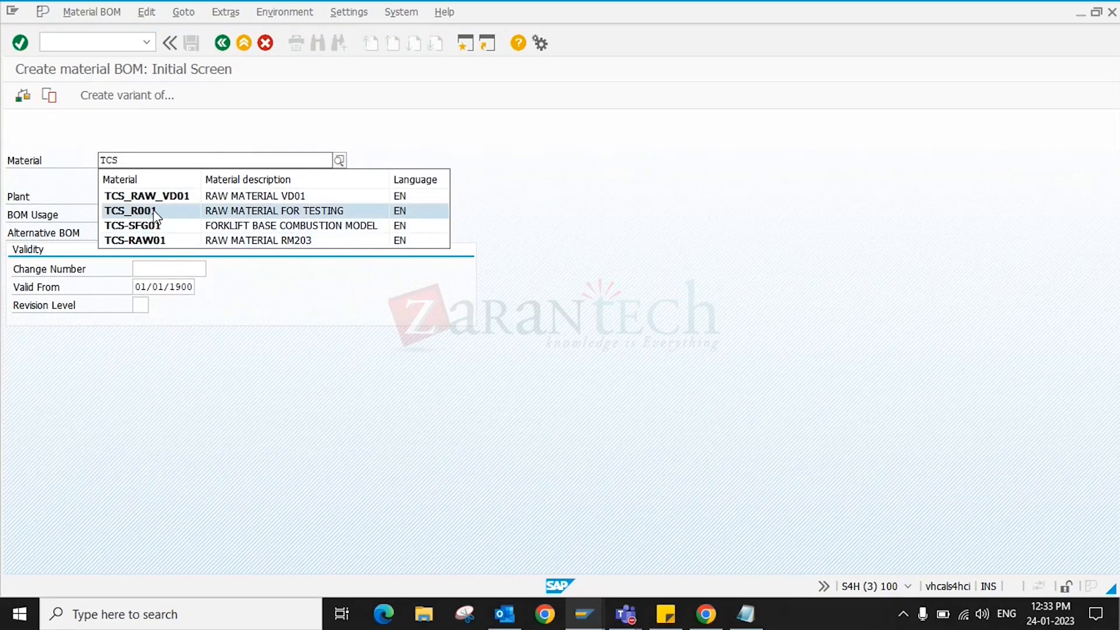
left_click_drag(137, 163, 39, 170)
type("SG")
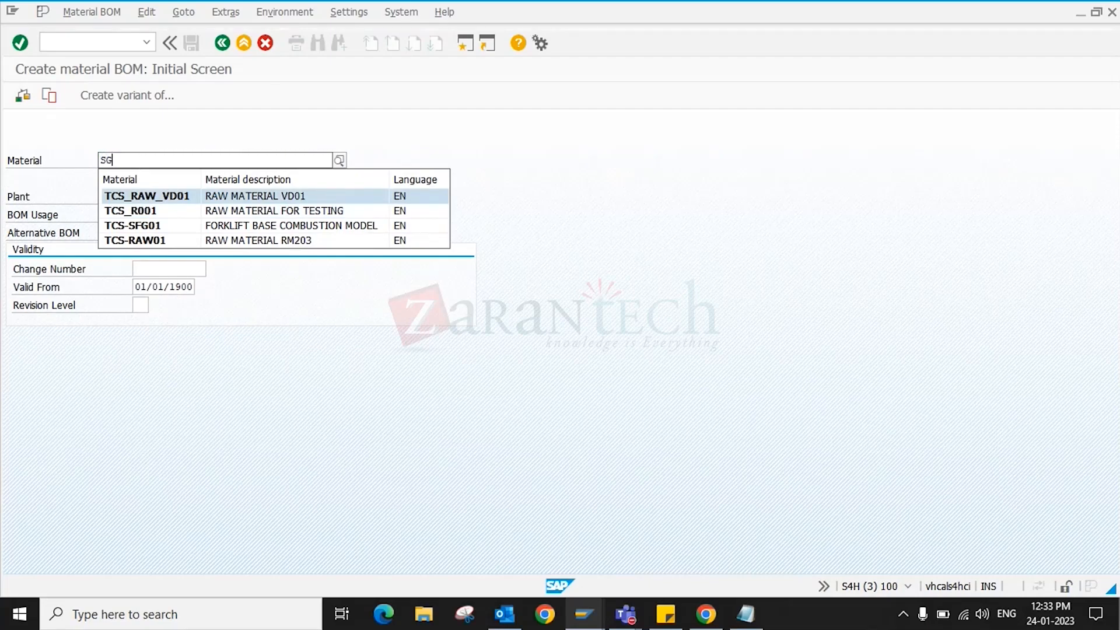
type("22")
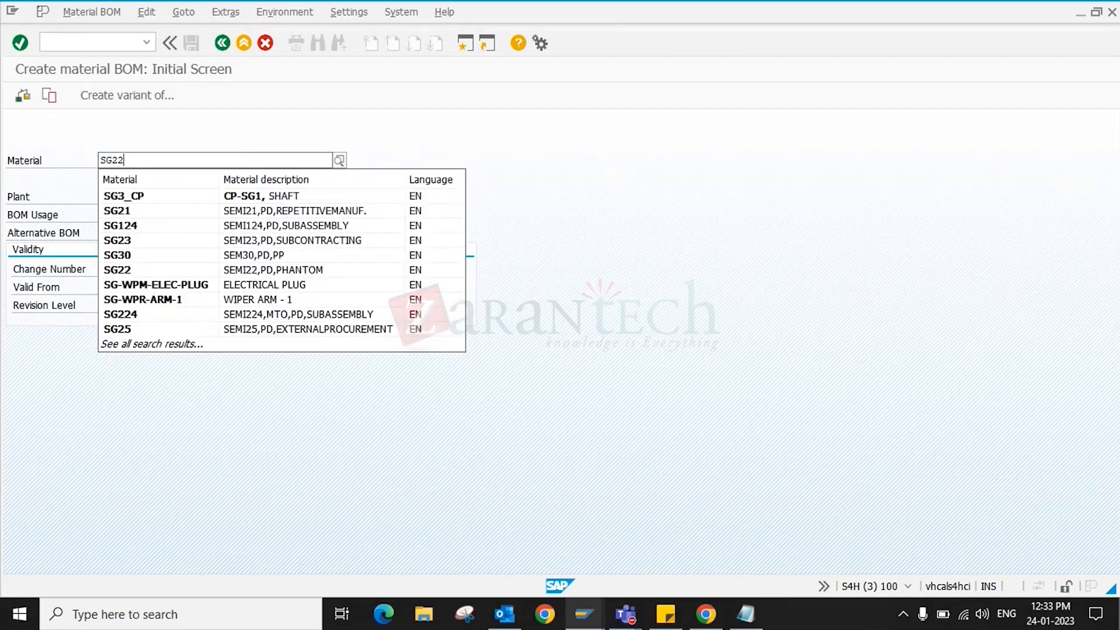
key("Down")
key("Down")
key("Return")
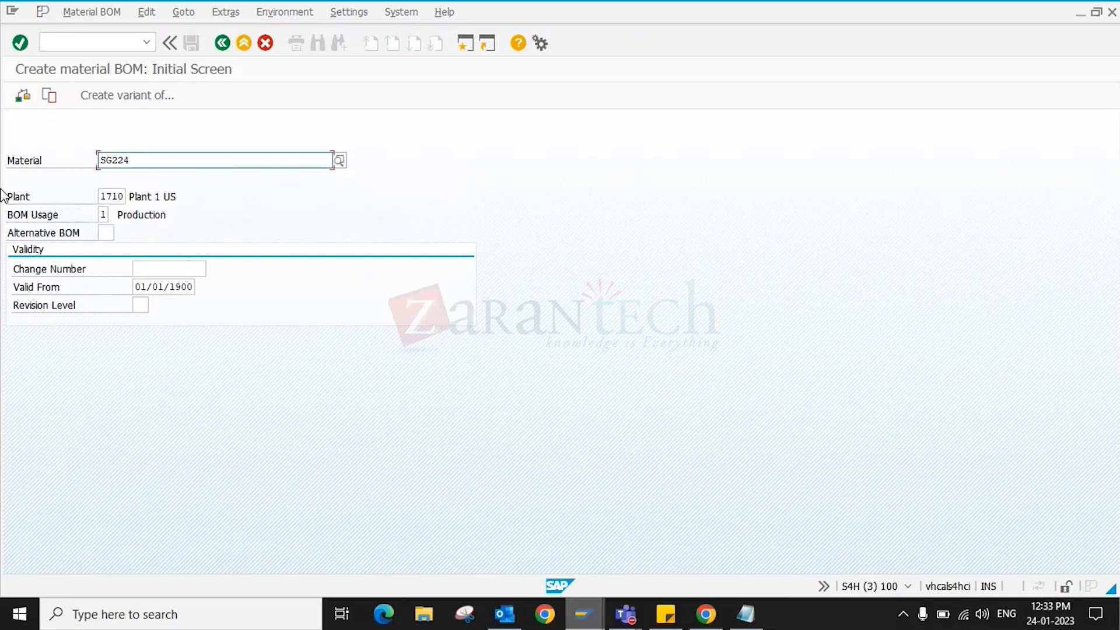
- Enter change number 1710BOMCN for plant 1710 to add alternative BOM 2
key("Tab")
key("Tab")
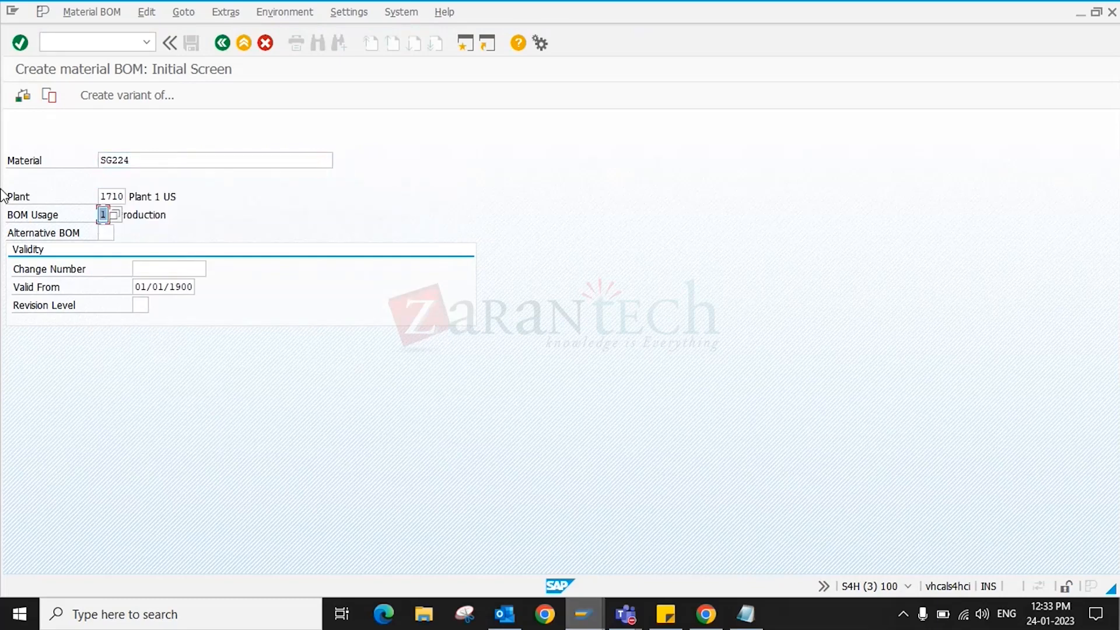
key("Tab")
key("Tab")
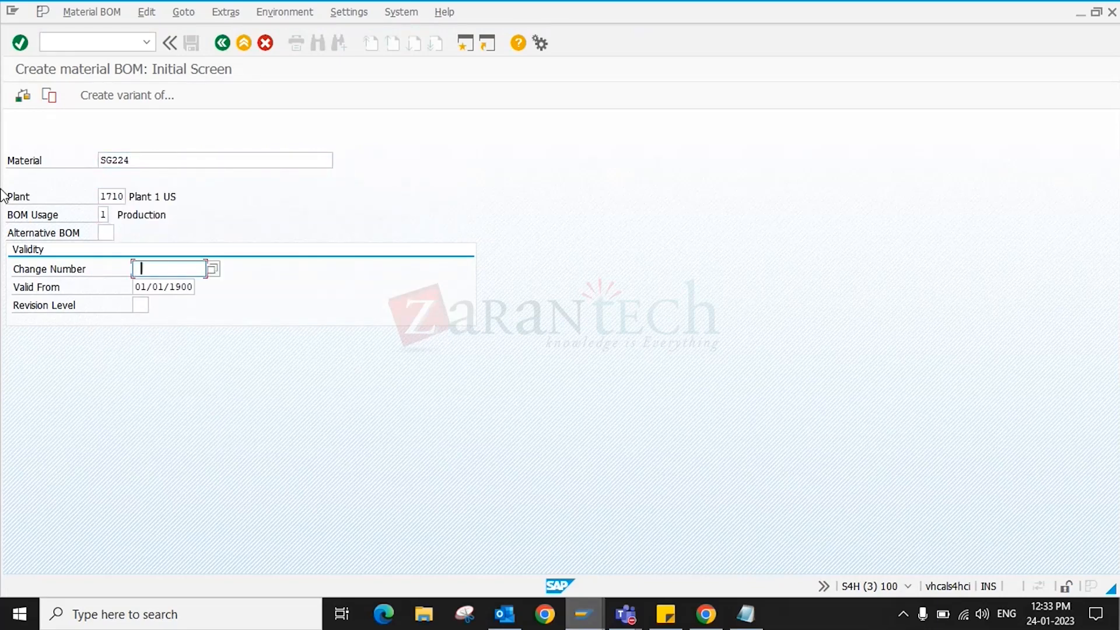
key("Down")
key("Return")
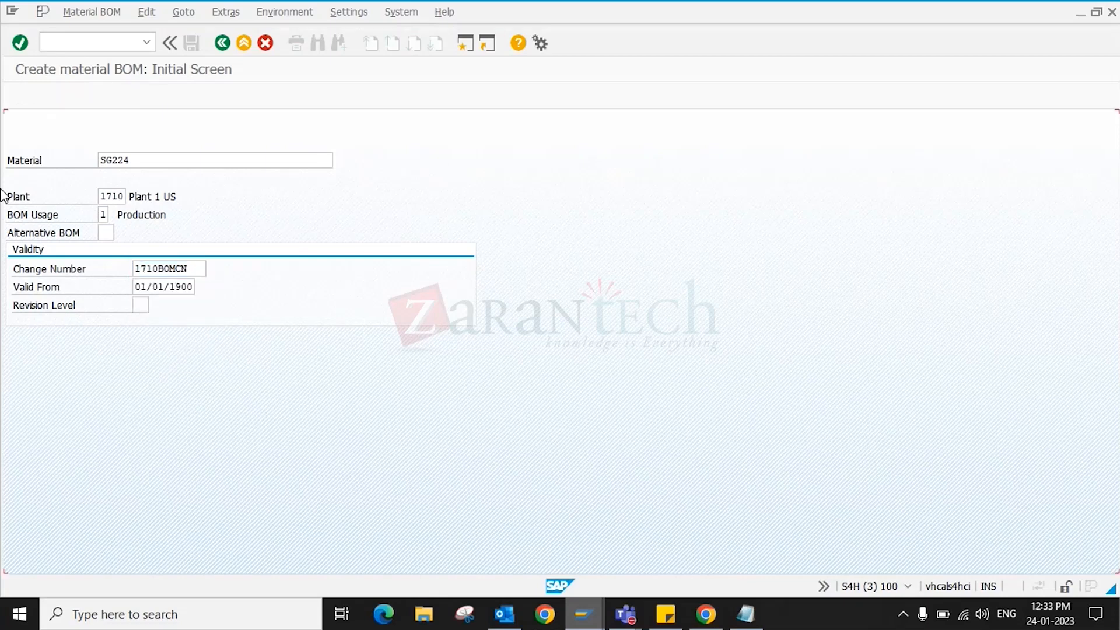
key("Return")
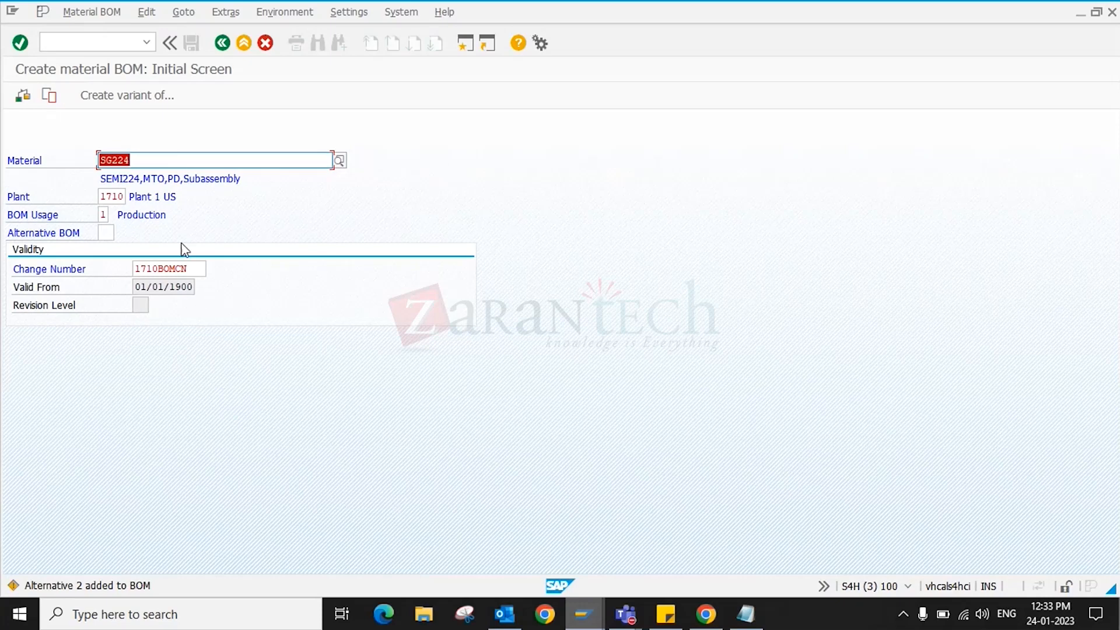
left_click_drag(134, 287, 80, 288)
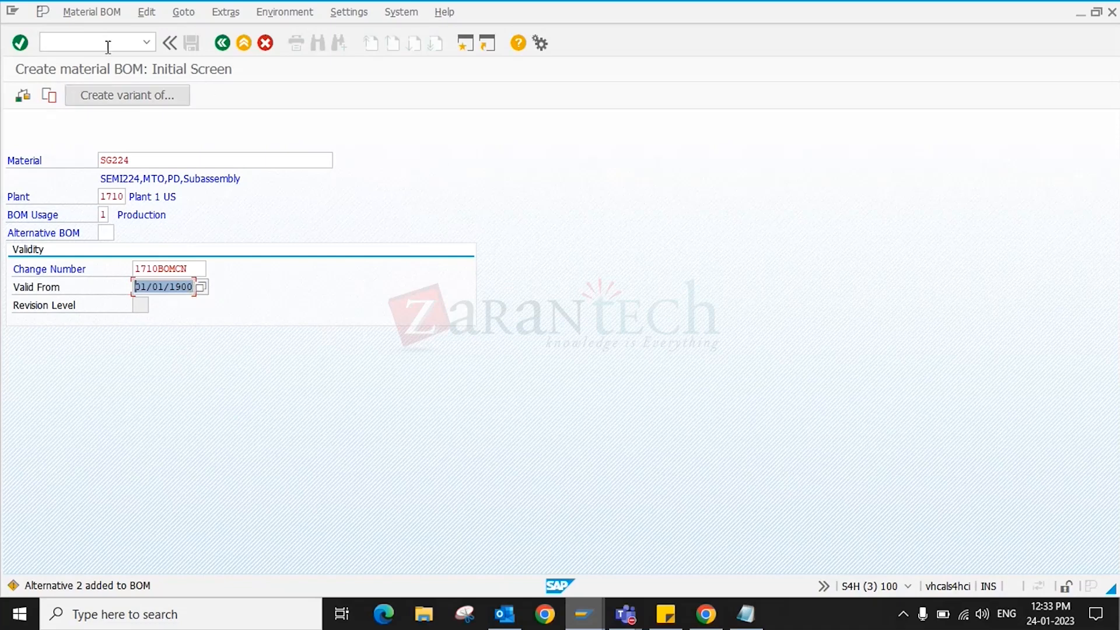
left_click(87, 40)
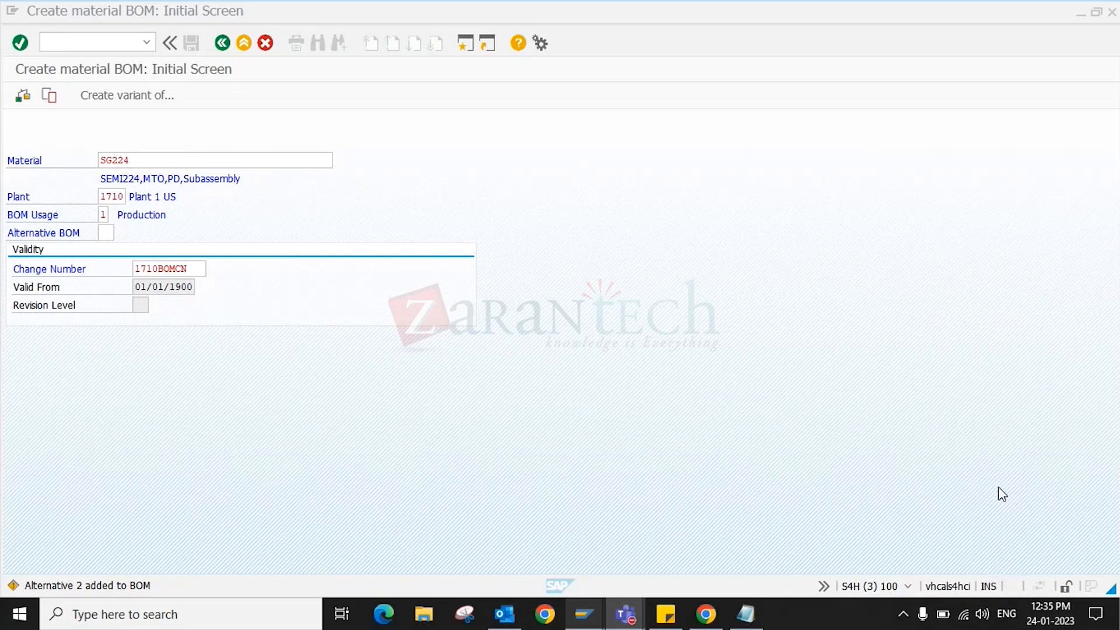
left_click(983, 617)
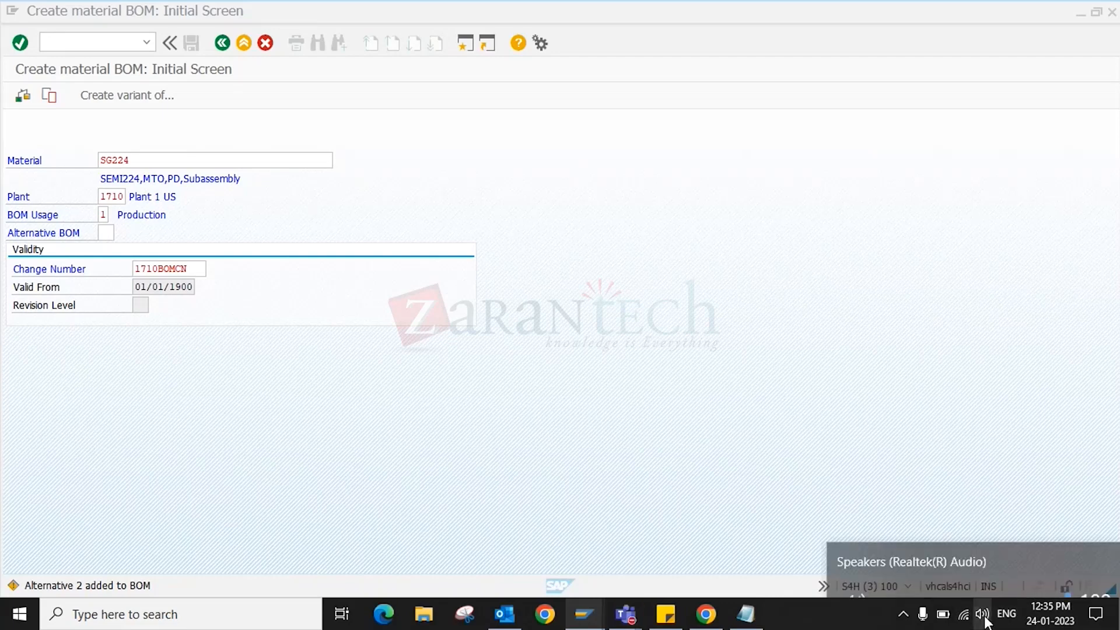
left_click(971, 571)
left_click_drag(973, 572, 915, 573)
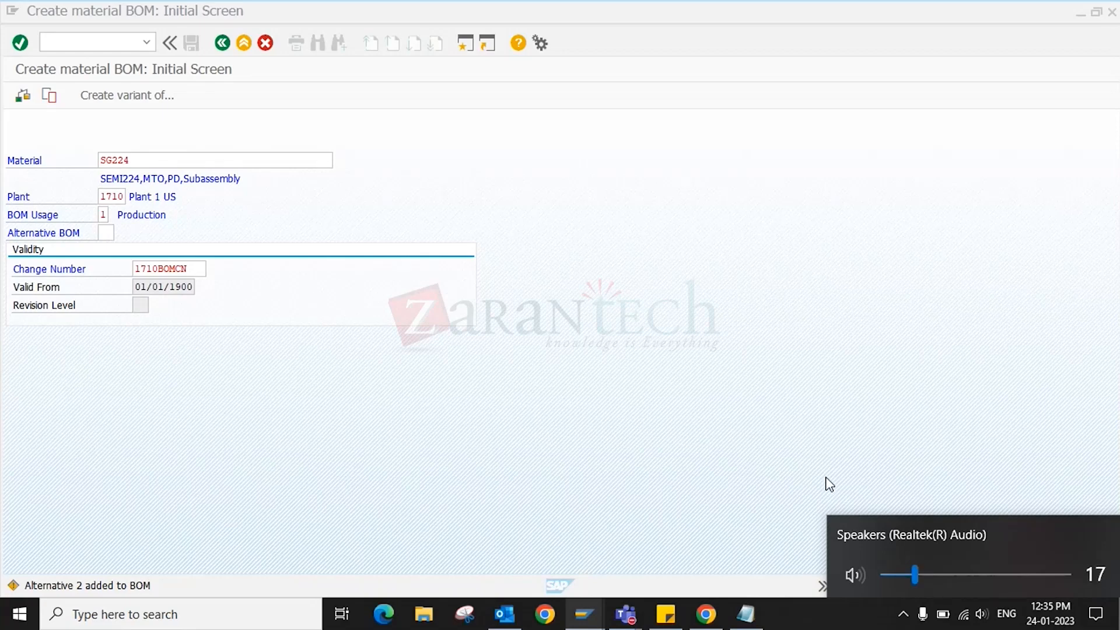
left_click_drag(918, 576, 922, 575)
left_click_drag(920, 574, 1068, 575)
left_click(664, 488)
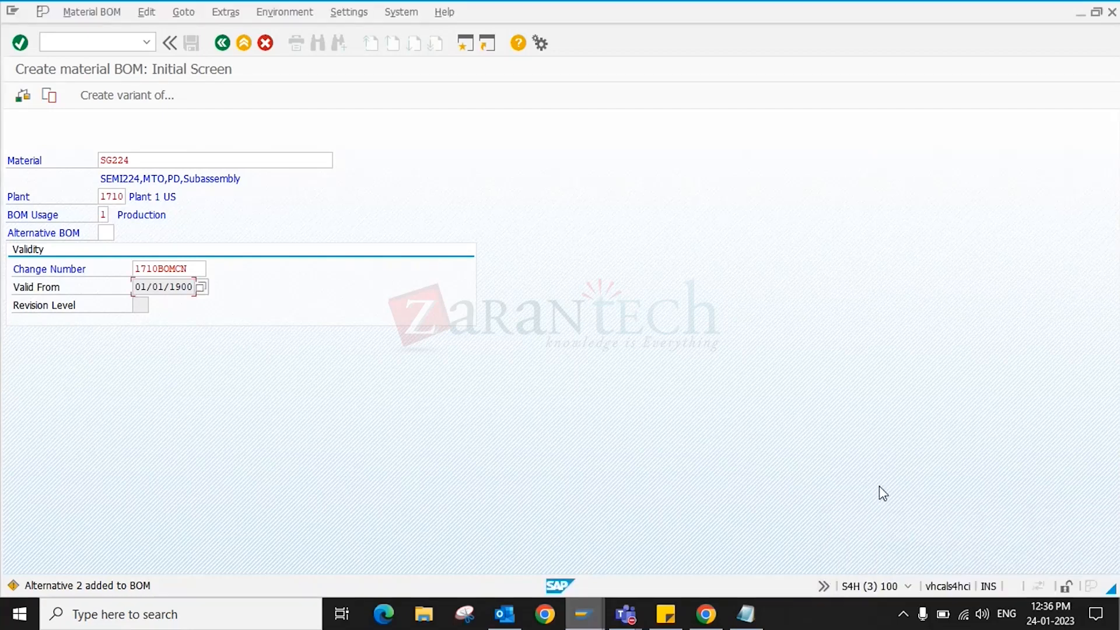
left_click(981, 567)
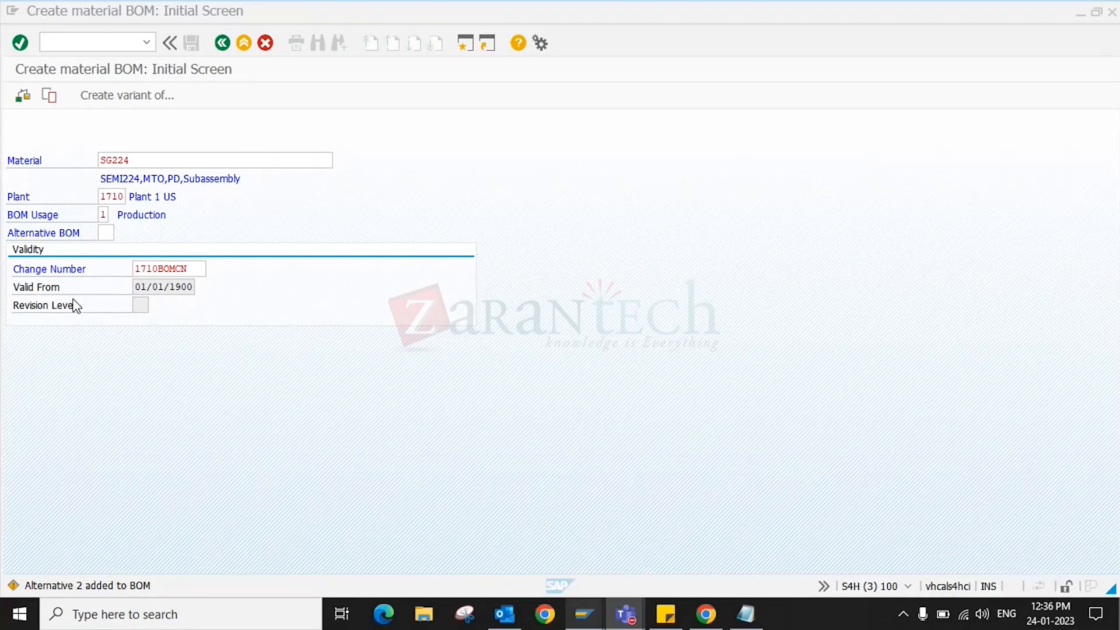
left_click(194, 270)
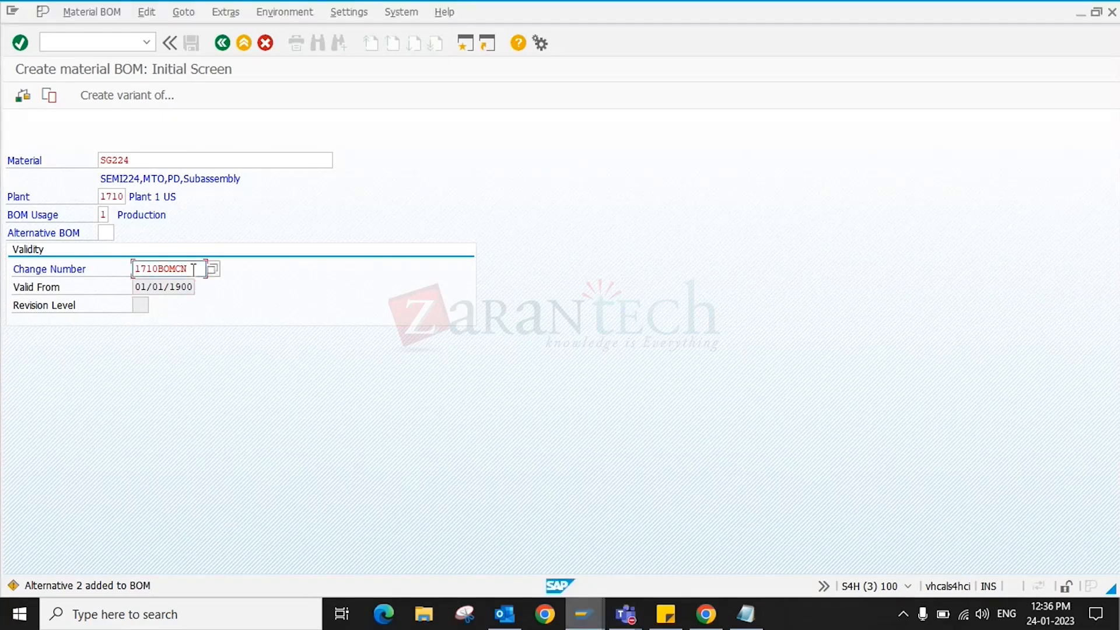
- Add item 0010 with component TCS_RAW_VD01, quantity 2
key("Return")
key("Return")
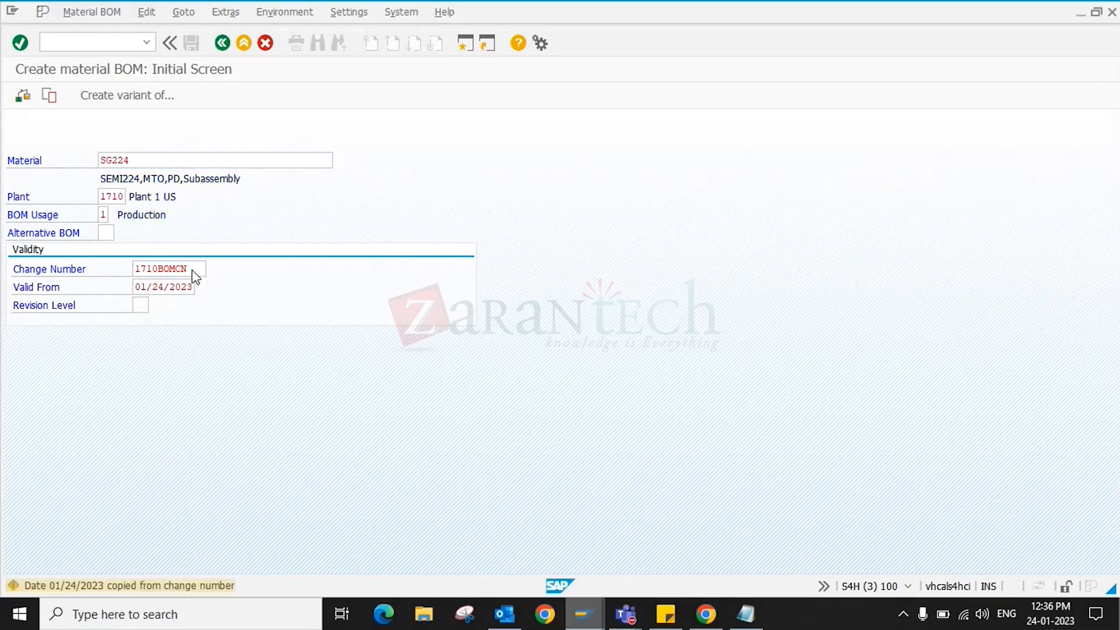
left_click(163, 250)
key("Down")
key("Down")
key("Down")
key("Up")
key("Up")
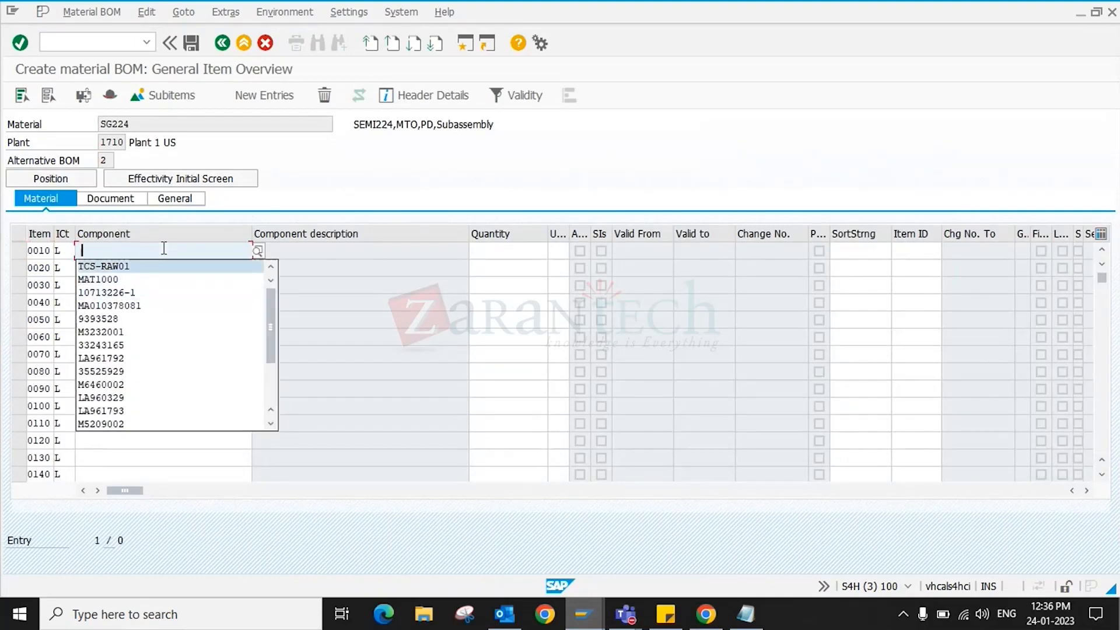
key("Return")
key("BackSpace")
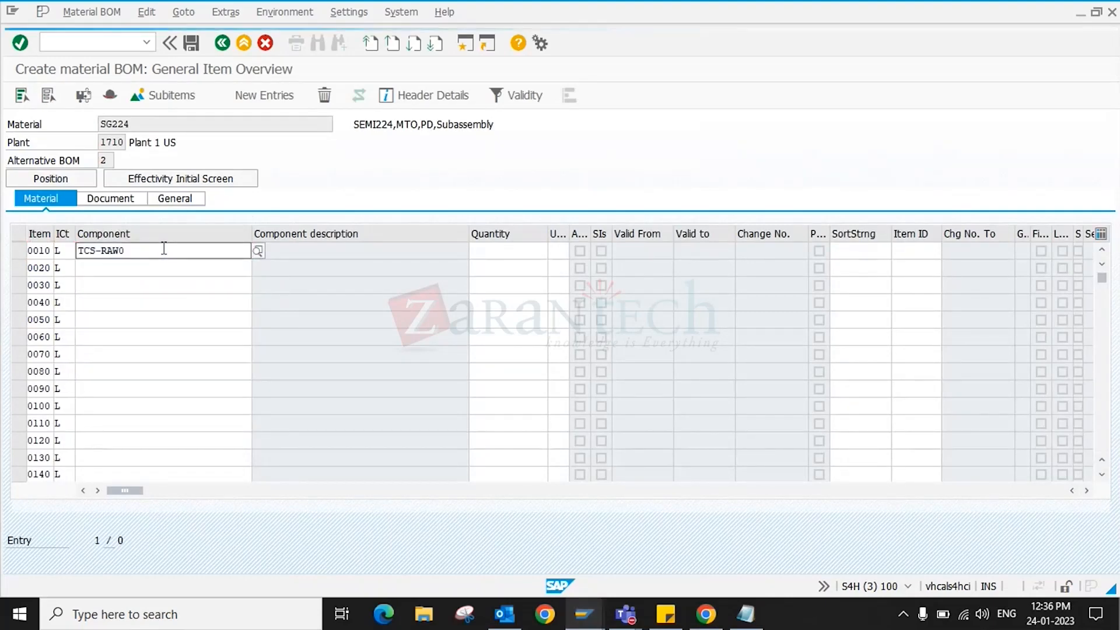
key("BackSpace")
key("BackSpace")
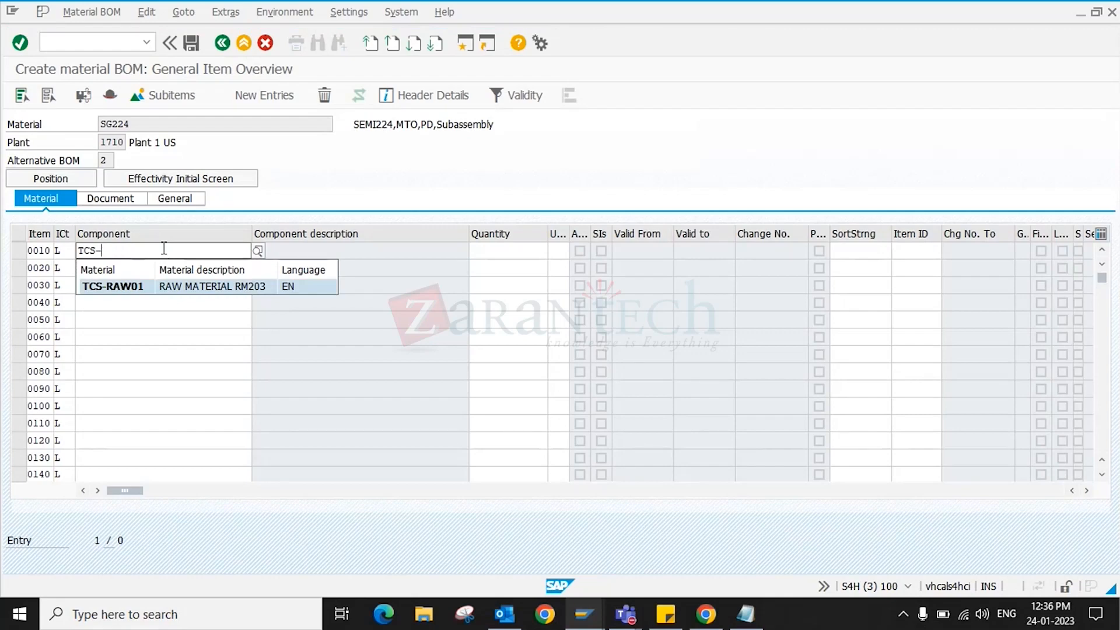
key("BackSpace")
key("BackSpace")
key("BackSpace")
key("Down")
key("Down")
key("Up")
key("Return")
key("Return")
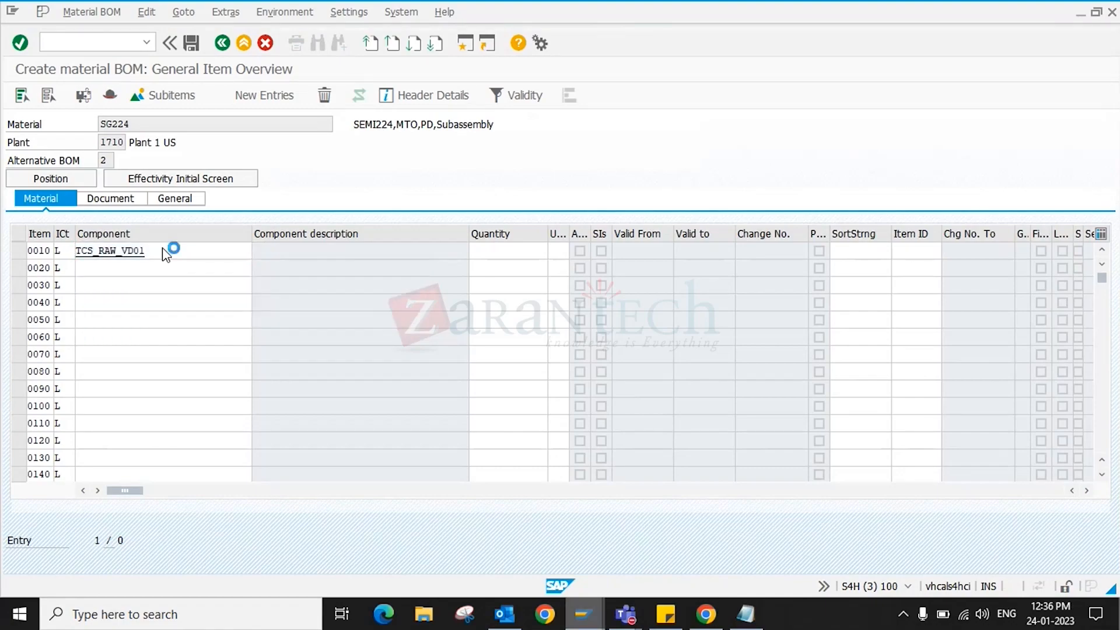
type("2")
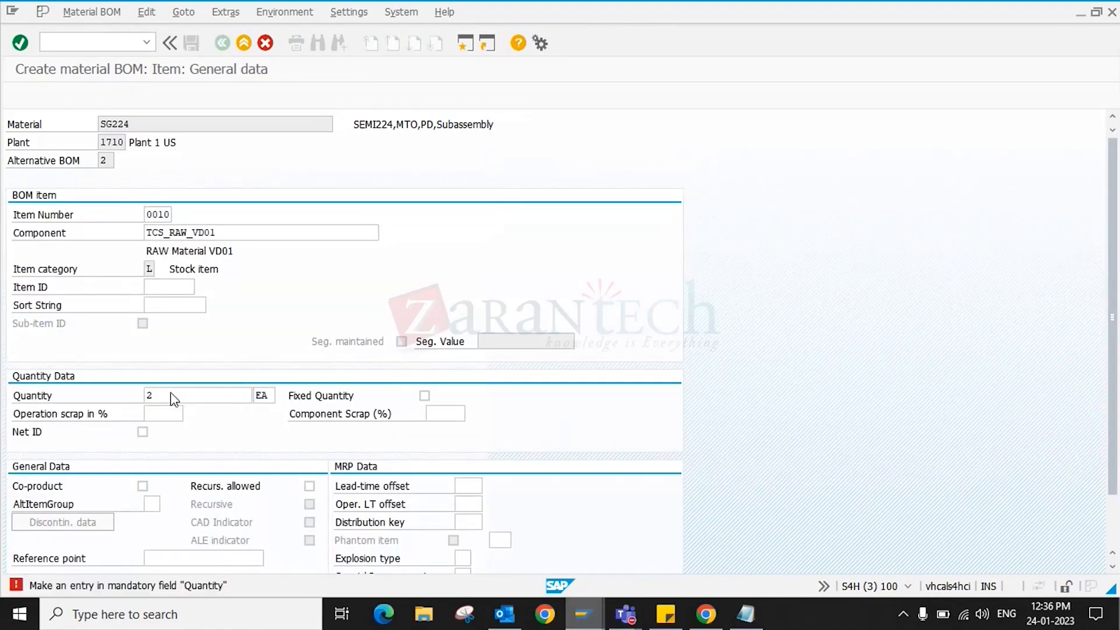
key("Return")
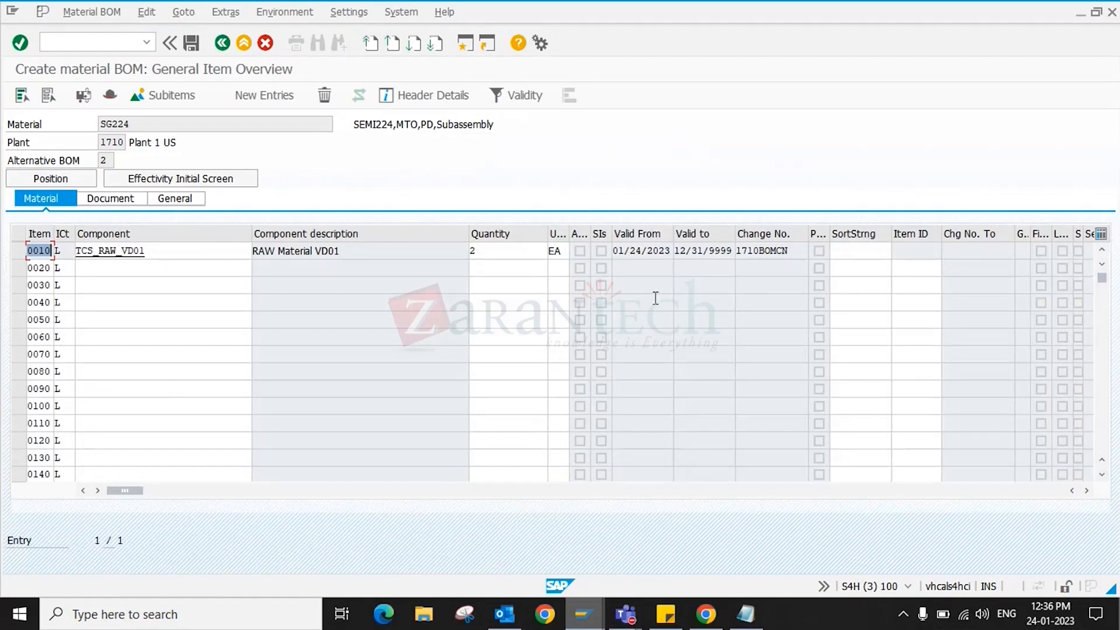
- Return to SAP Easy Access with /N
left_click(89, 39)
type("/N")
key("Return")
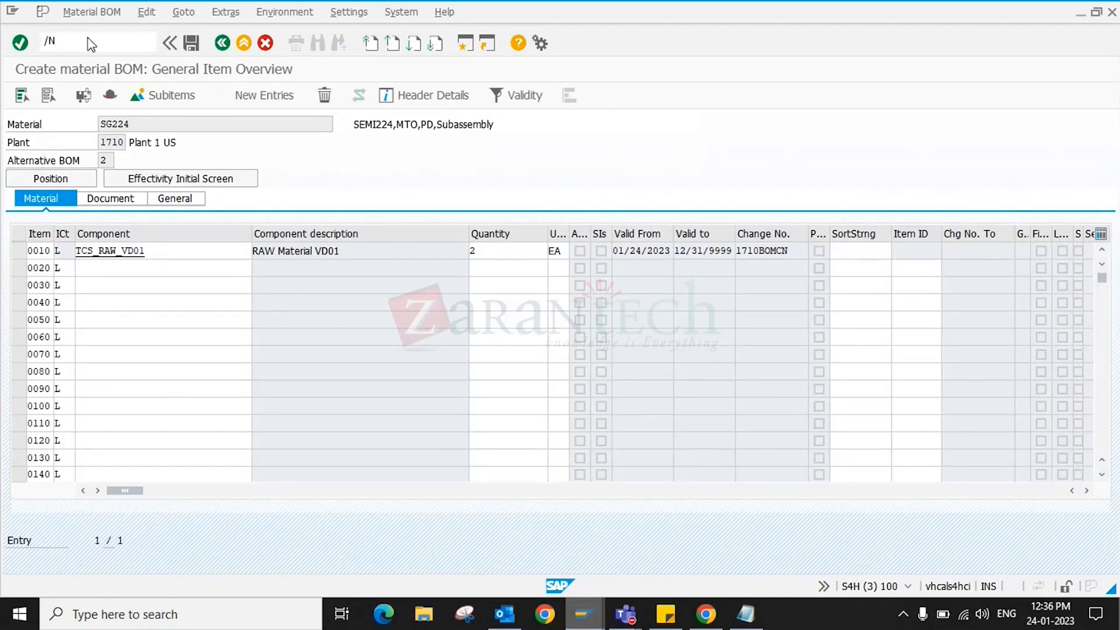